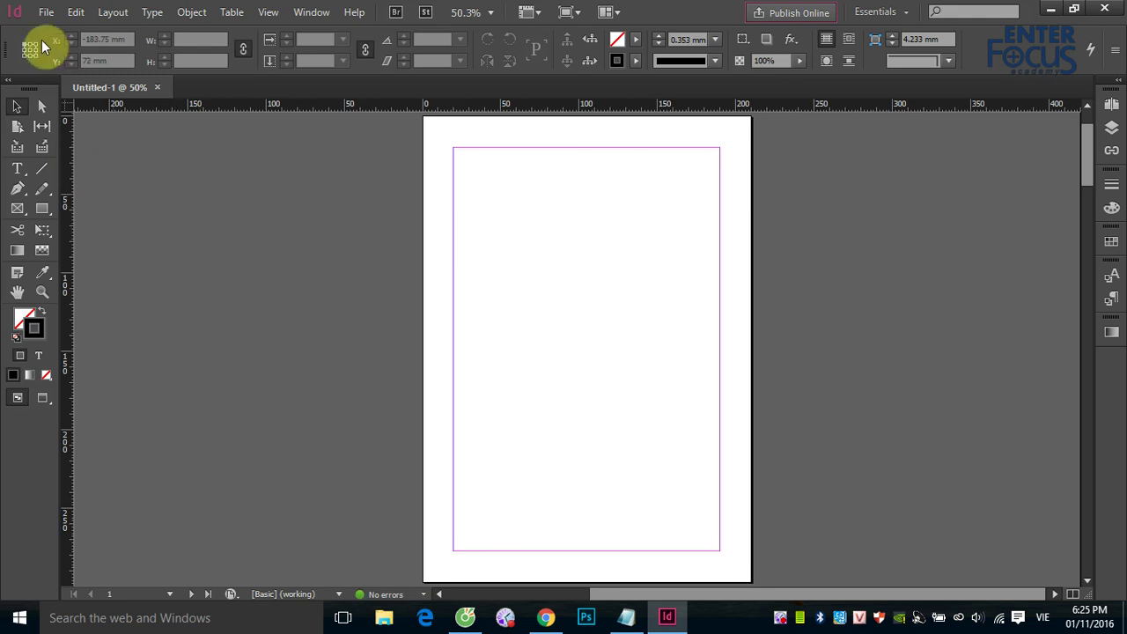
Load the Word file "Lorem ipsum dolor sit amet.docx" from the InDesign folder B1_18_10_16 for placing.
left_click(46, 11)
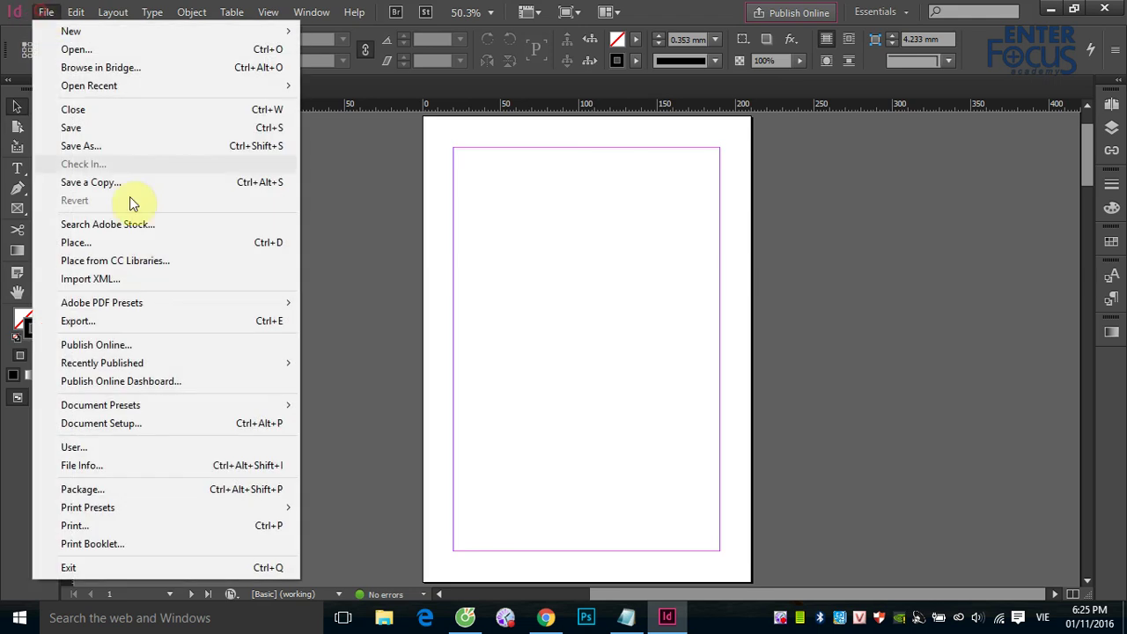
left_click(173, 247)
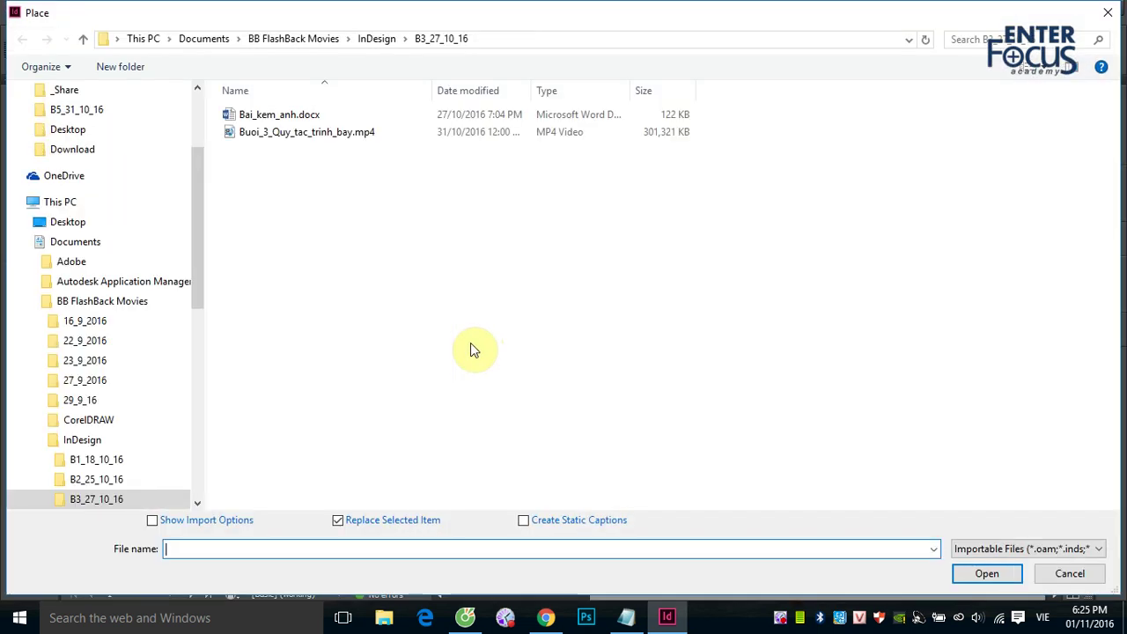
left_click(377, 39)
double_click(261, 132)
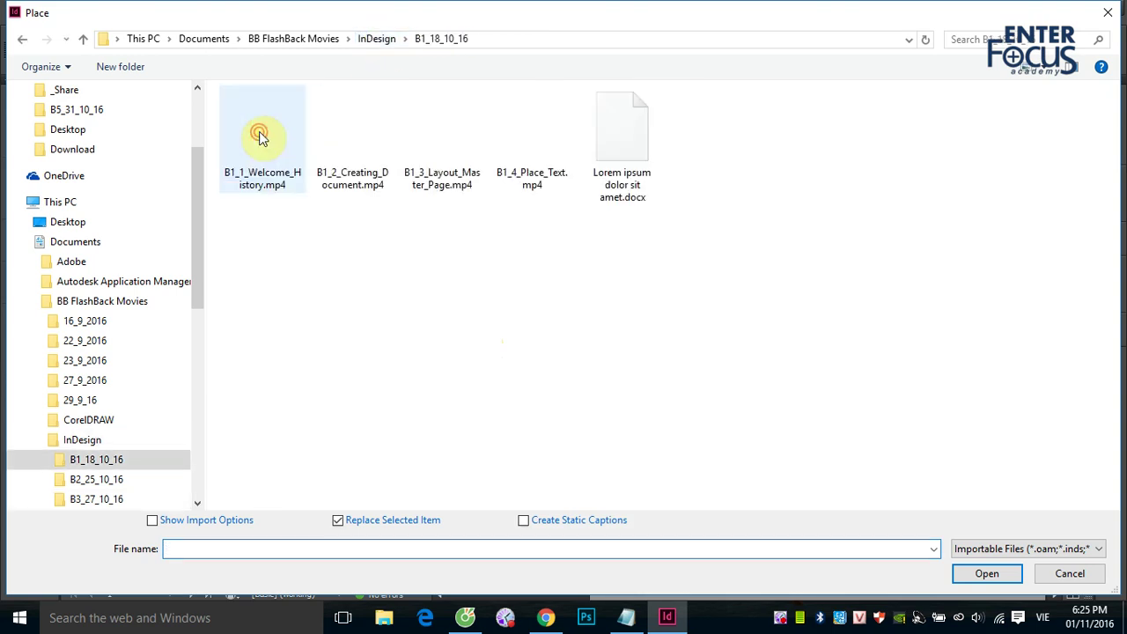
left_click(635, 149)
left_click(969, 573)
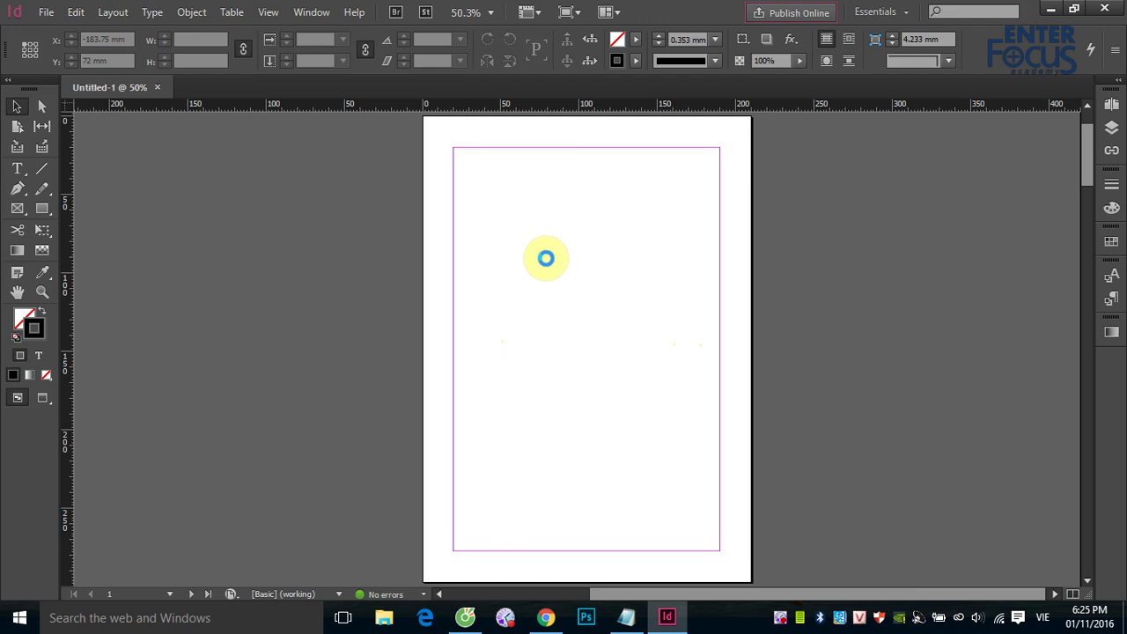
Autoflow the loaded text from the upper-left margin corner of page 1 and review the resulting page thumbnails through the last spread.
left_click(539, 257)
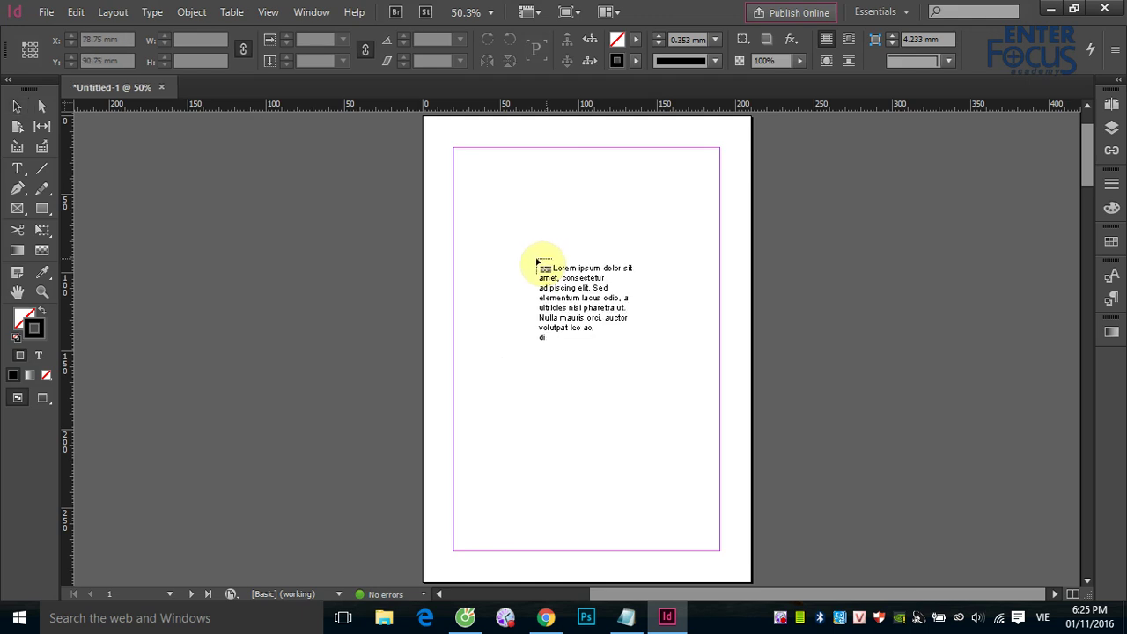
left_click_drag(539, 257, 517, 159)
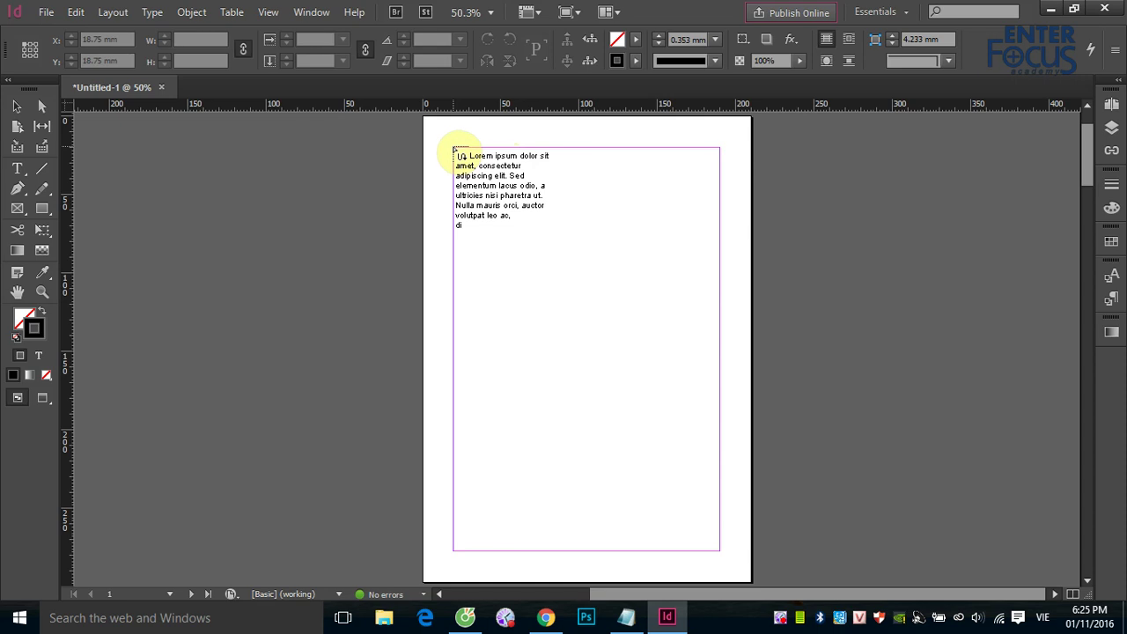
key("Escape")
left_click(600, 182)
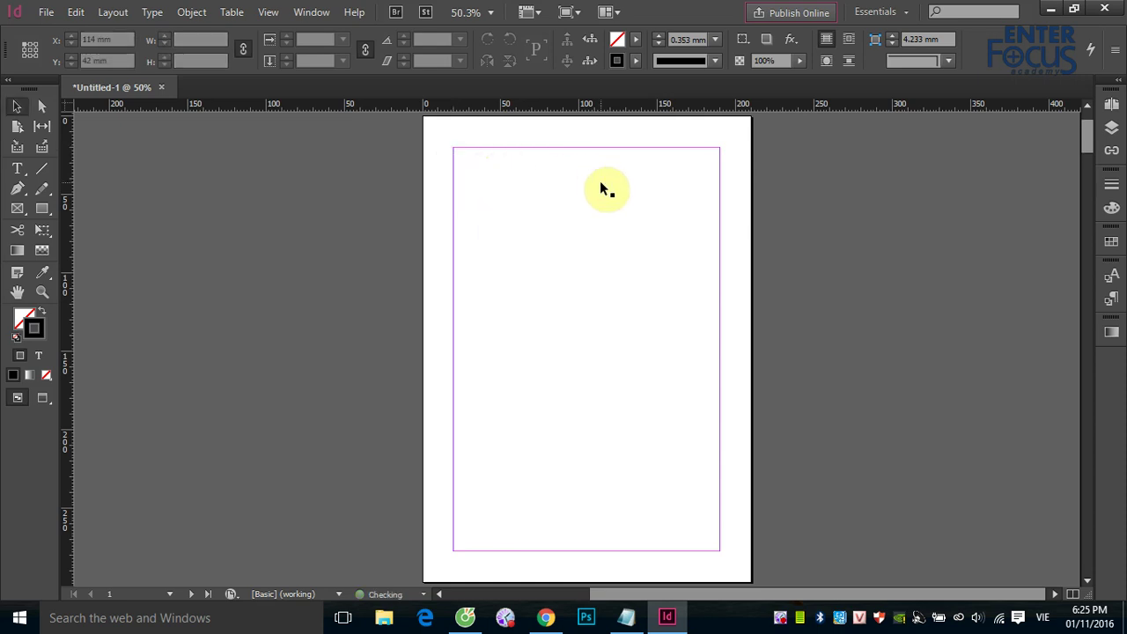
left_click(1108, 110)
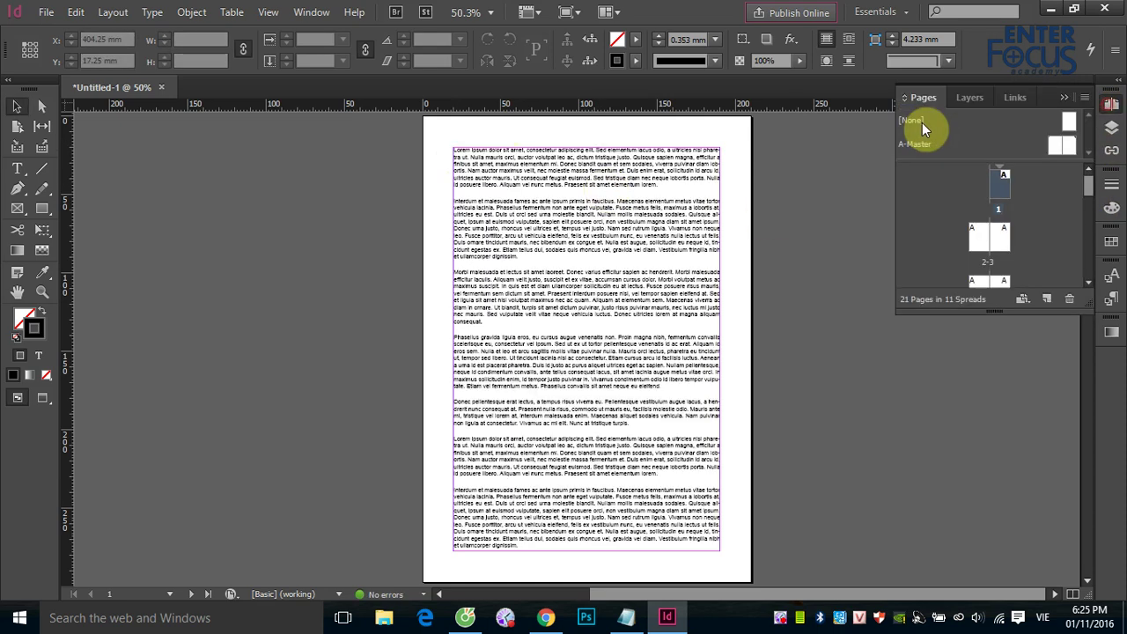
scroll(1090, 229, "down", 4)
scroll(1092, 271, "down", 3)
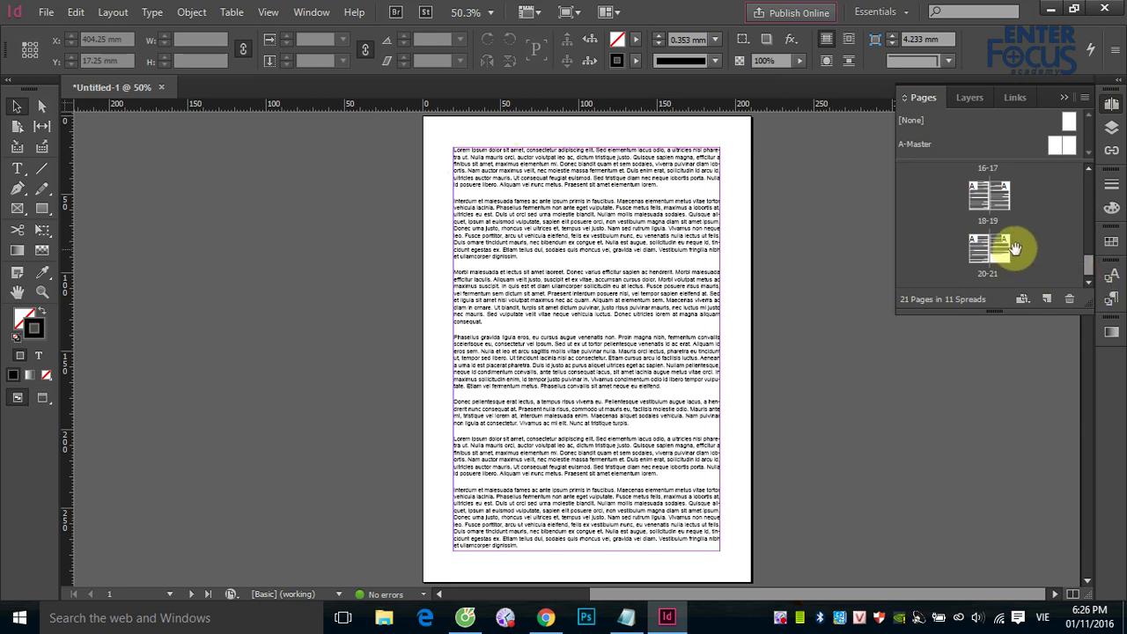
Split "Lorem ipsum dolor sit amet" onto its own line with a blank line below, and start the remaining paragraph with "Consectetur".
left_click(17, 168)
left_click(570, 192)
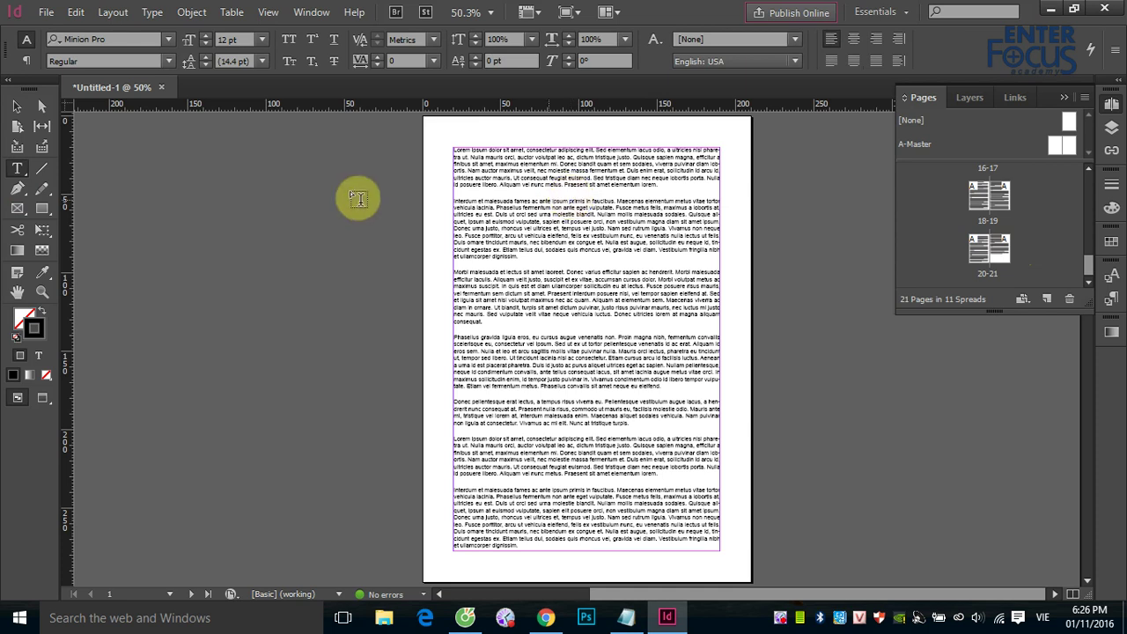
key("ctrl+space")
left_click_drag(445, 143, 744, 239)
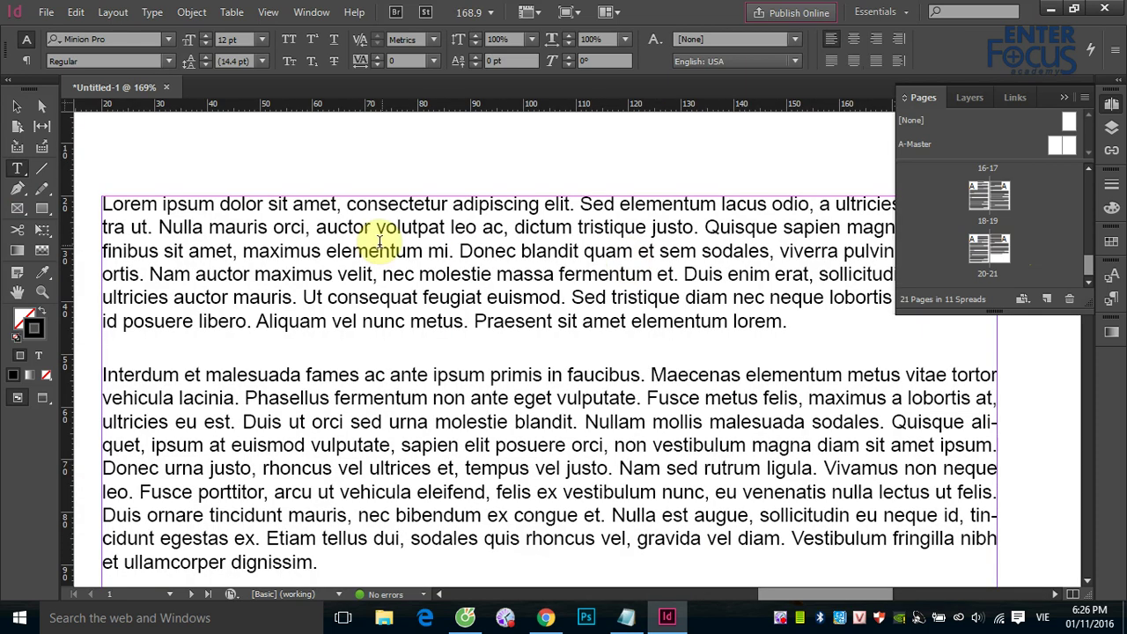
left_click(335, 203)
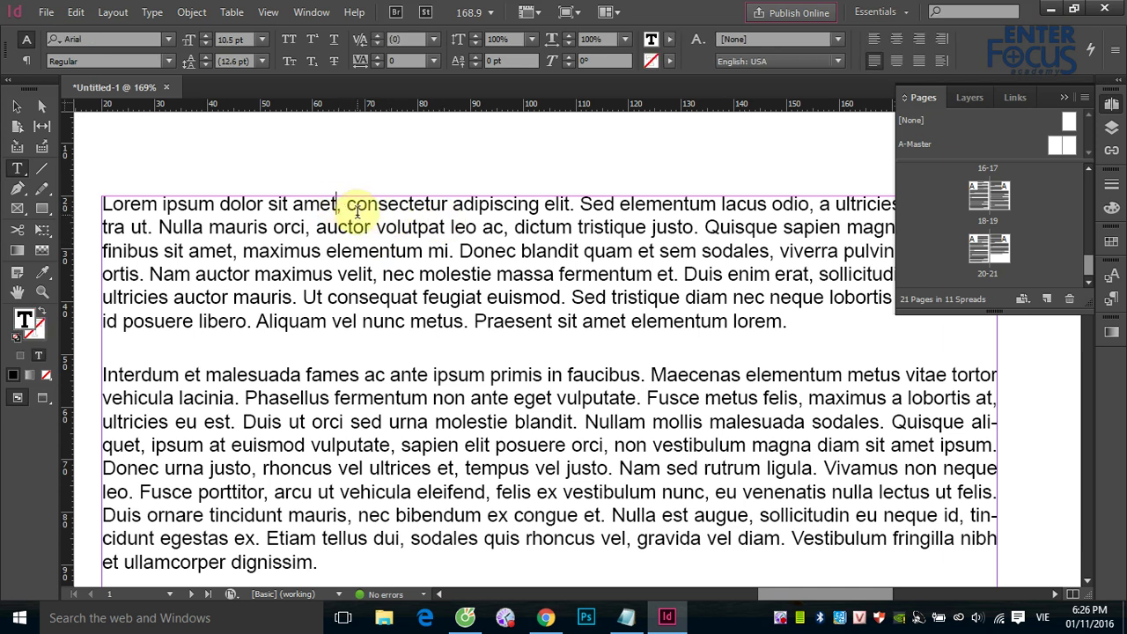
key("Return")
key("Return")
key("Delete")
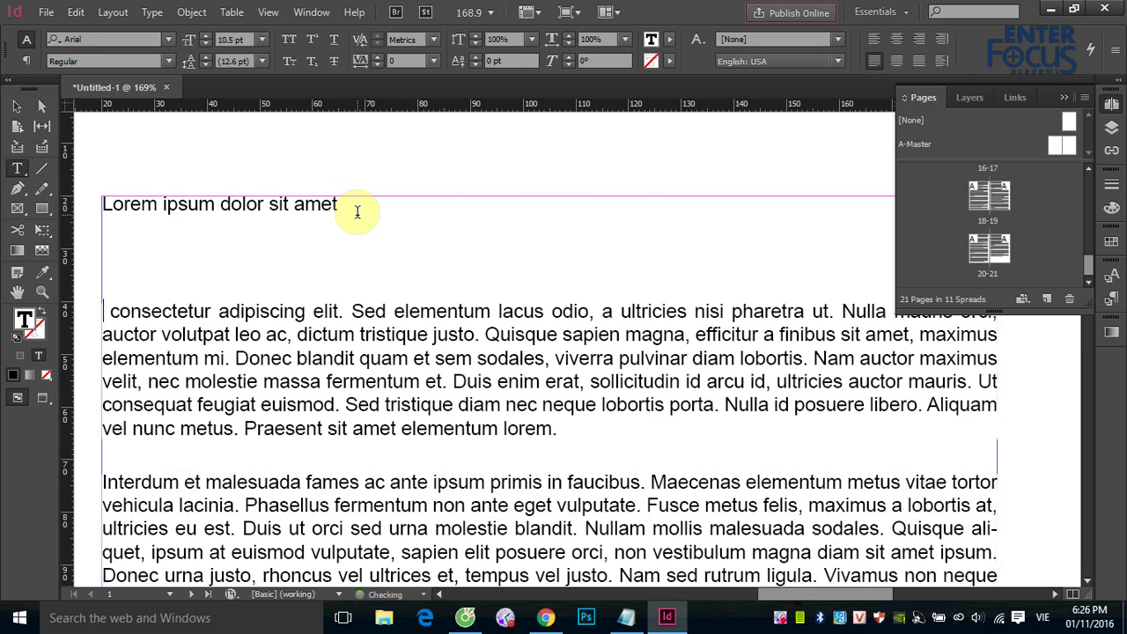
key("Delete")
key("Delete")
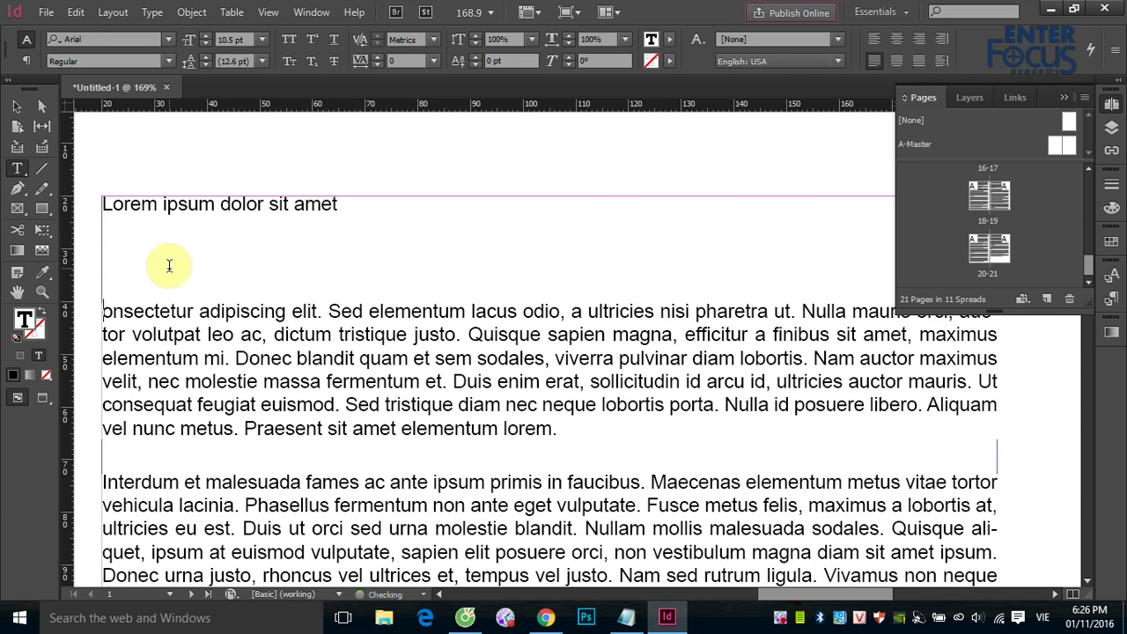
type("C")
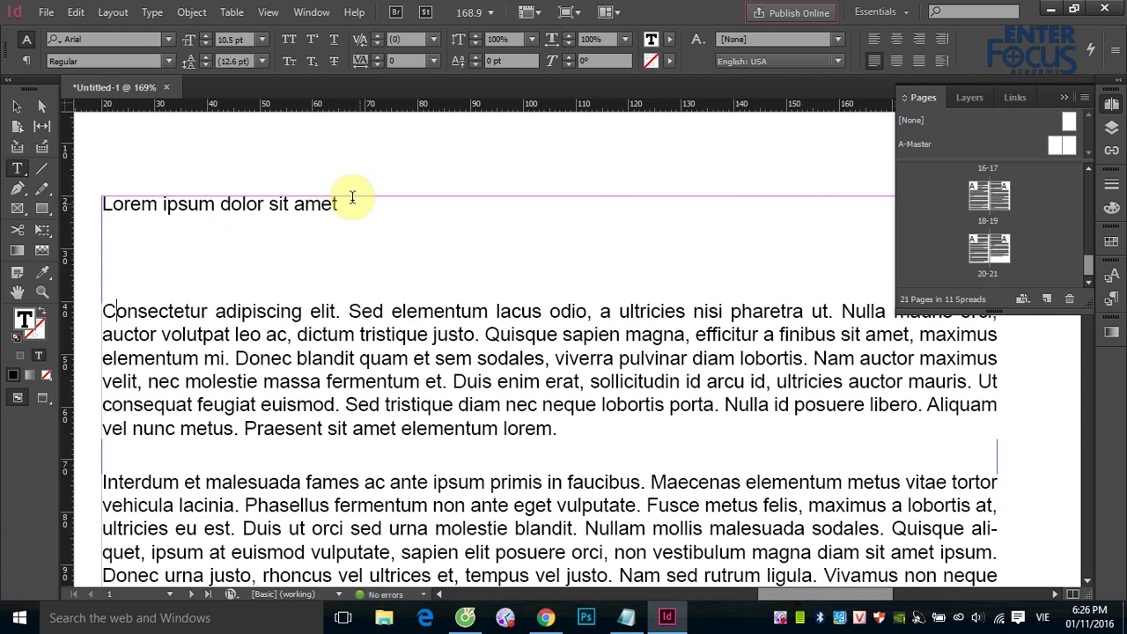
Format the first line "Lorem ipsum dolor sit amet" as 14 pt Arial Bold.
left_click_drag(342, 203, 104, 203)
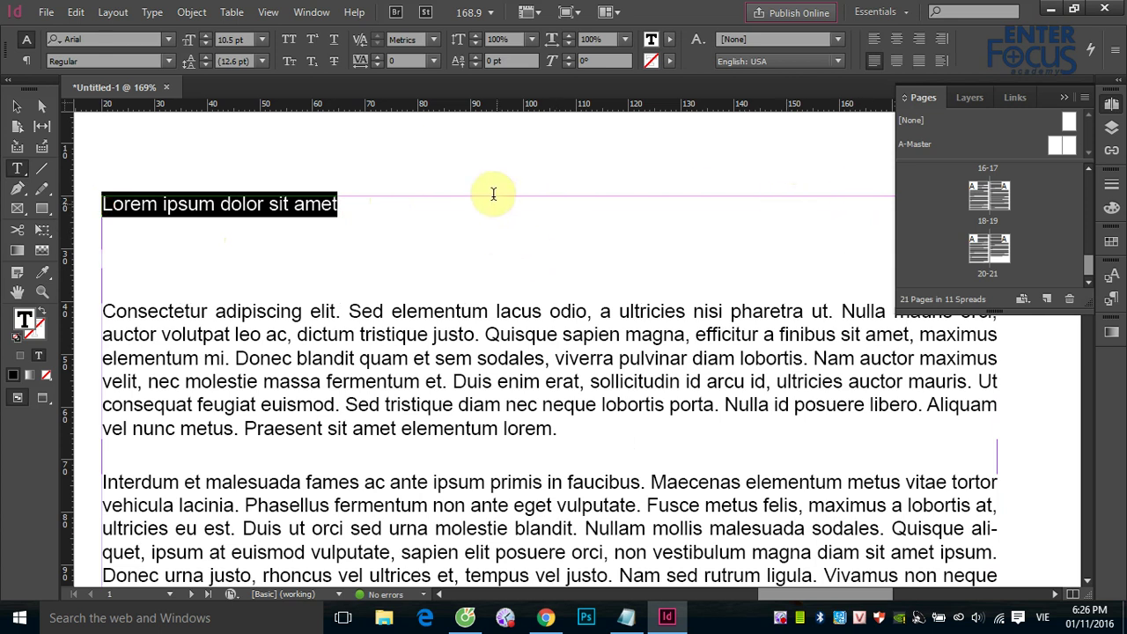
left_click(261, 40)
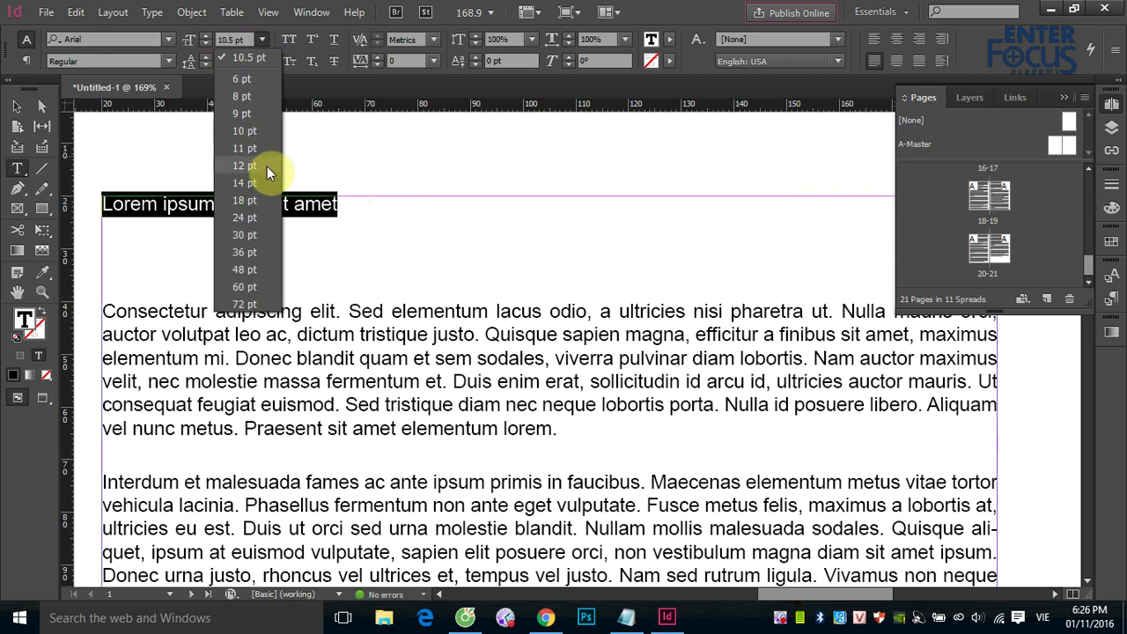
left_click(251, 182)
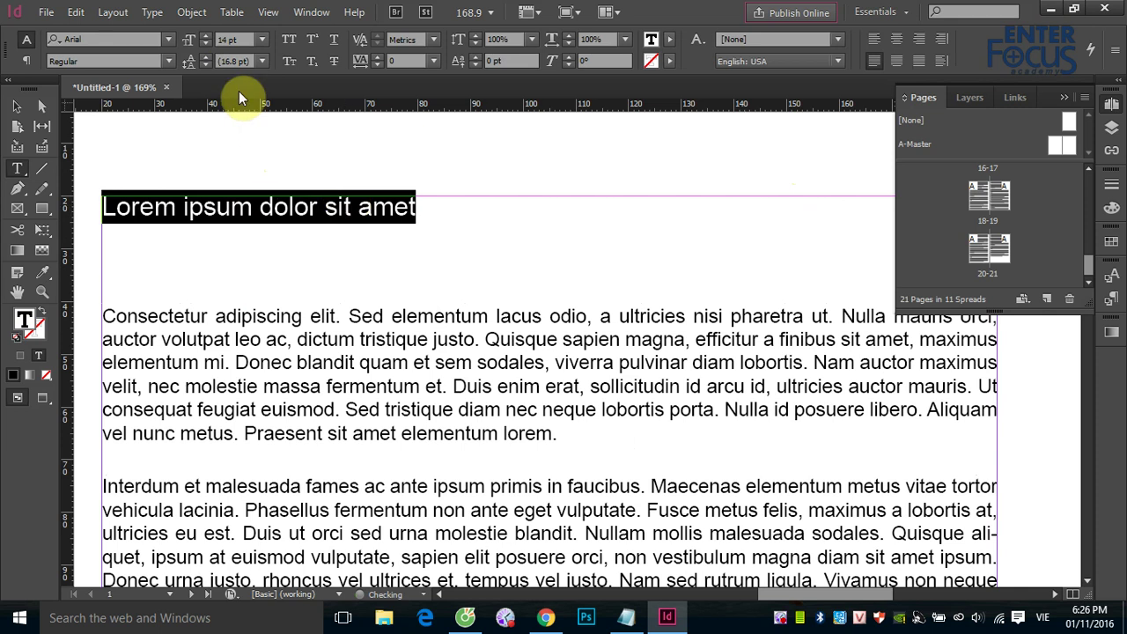
left_click(167, 61)
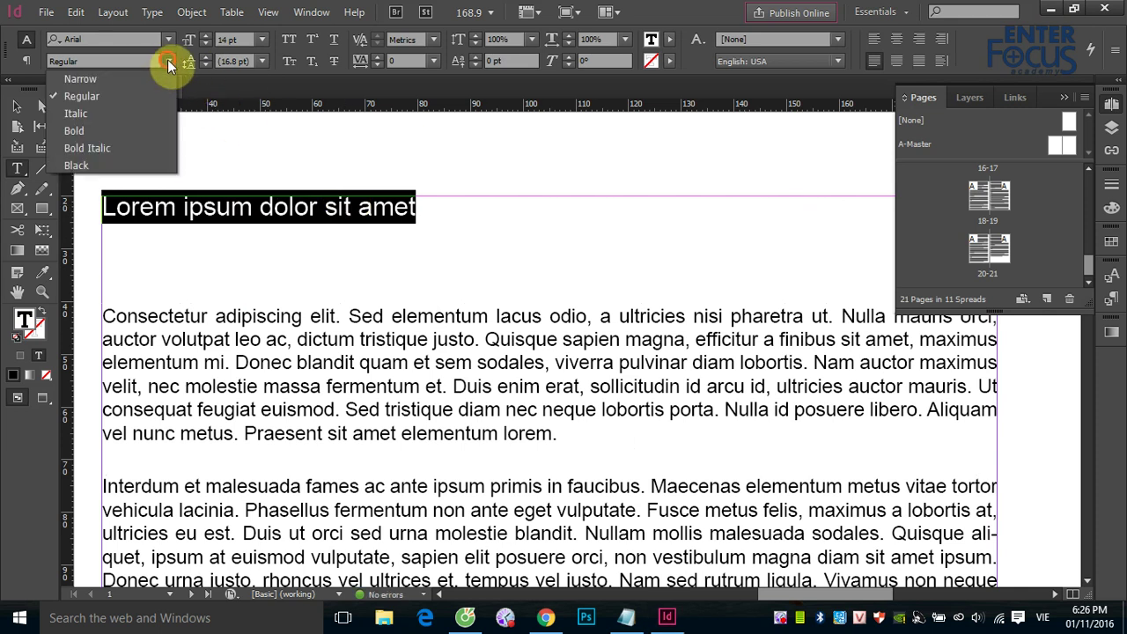
left_click(125, 130)
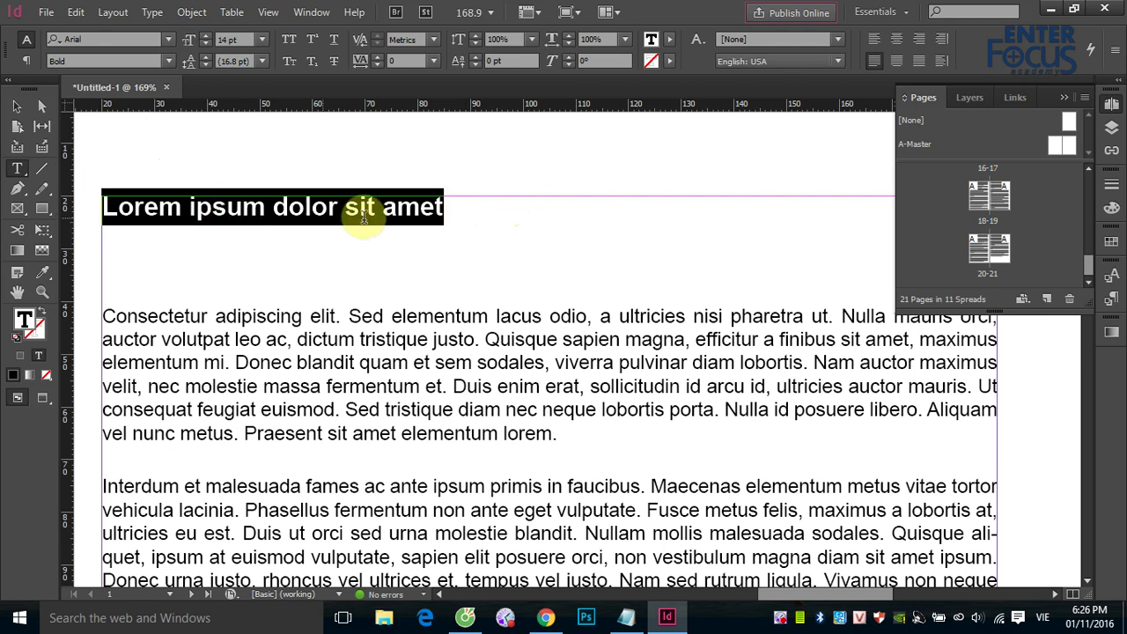
Replace the first line's text with the chapter heading "Chương 1: Giới thiệu".
type("Ch")
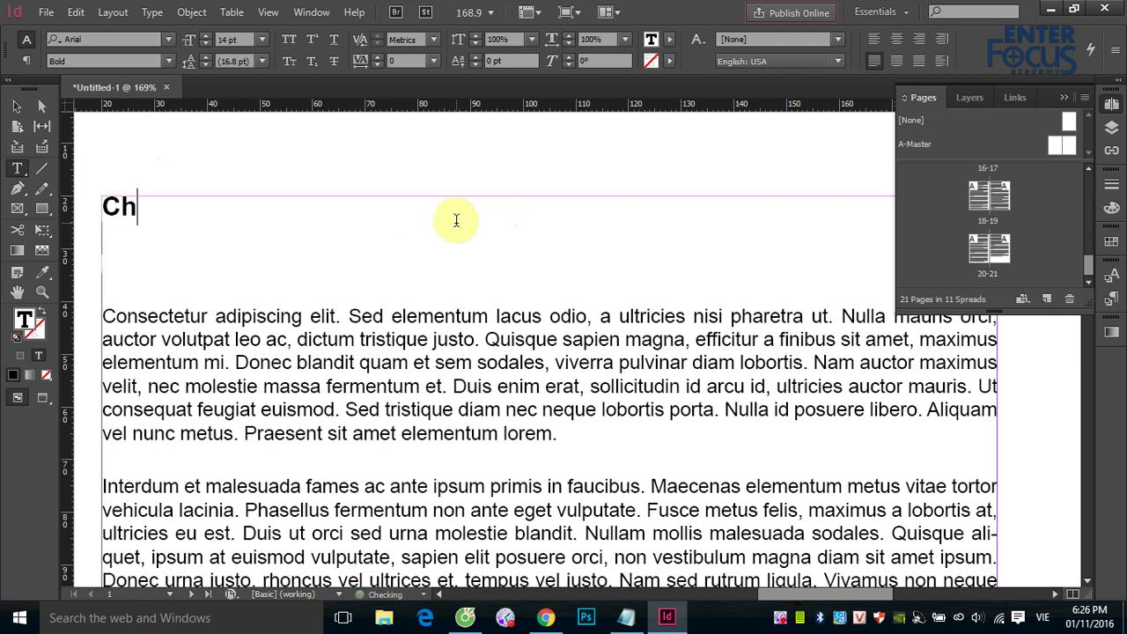
type("ương ")
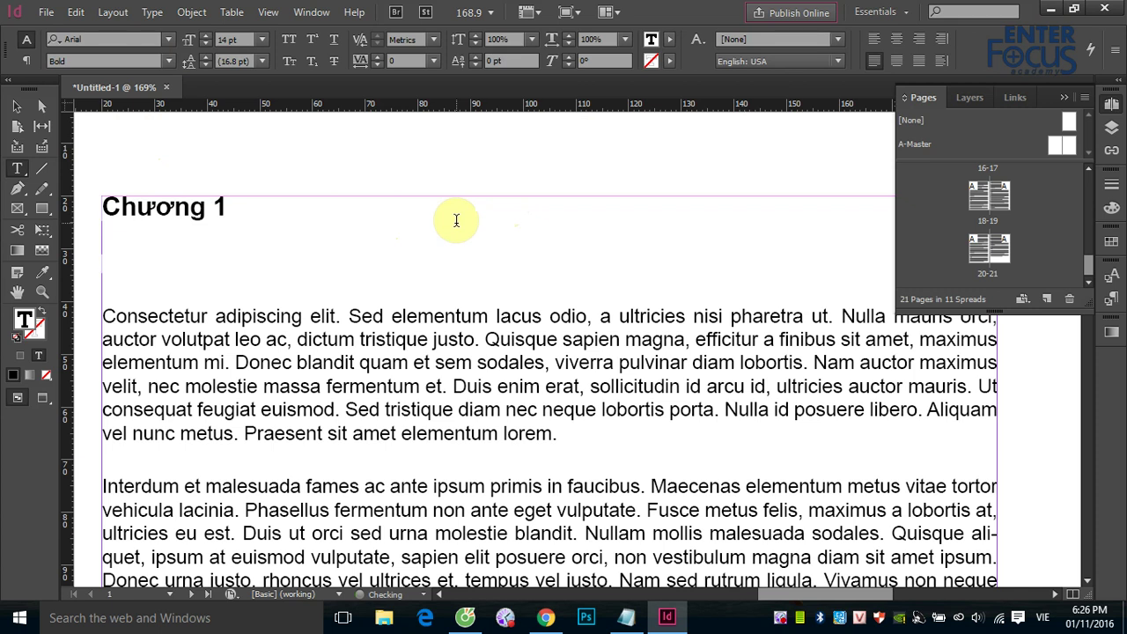
type("1: Giới")
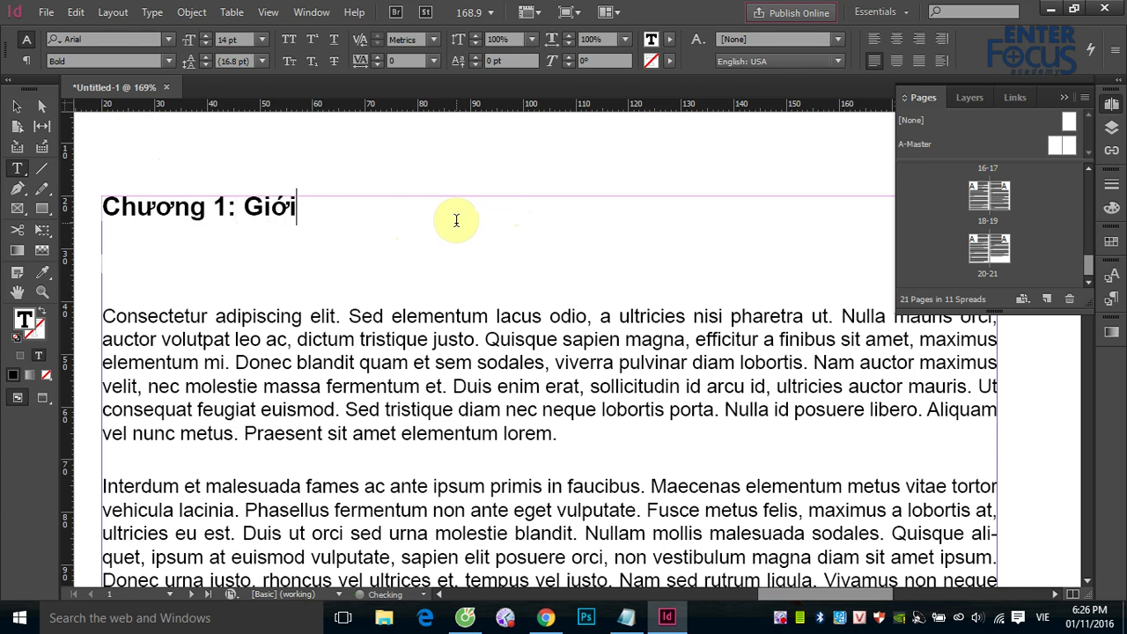
type("thieeuj")
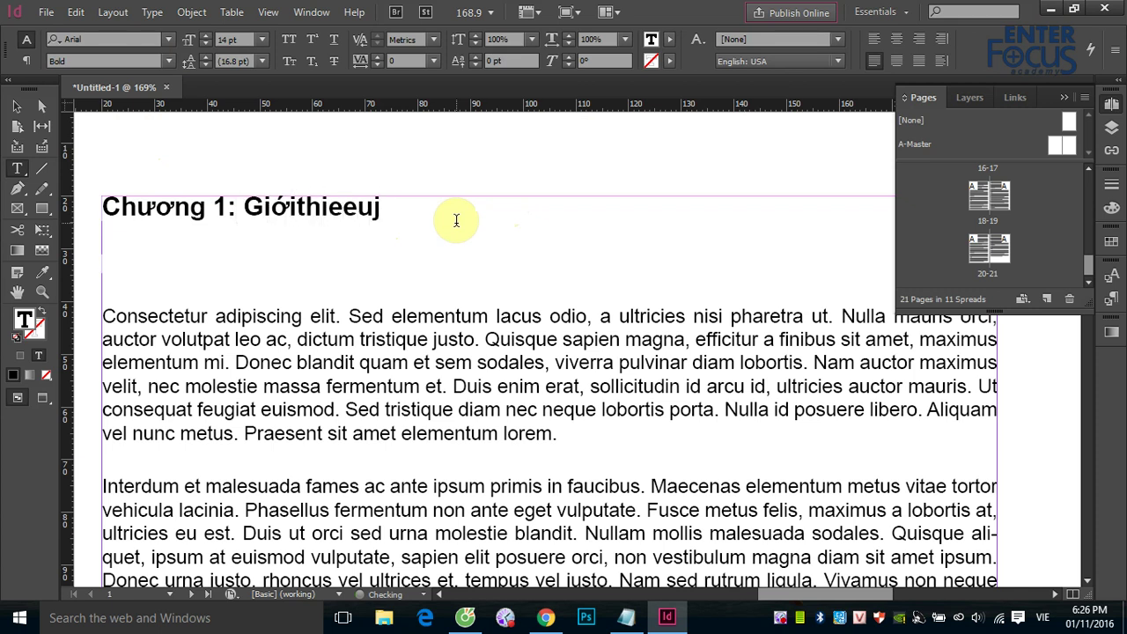
key("BackSpace")
key("BackSpace")
key("BackSpace")
key("BackSpace")
key("BackSpace")
key("BackSpace")
key("BackSpace")
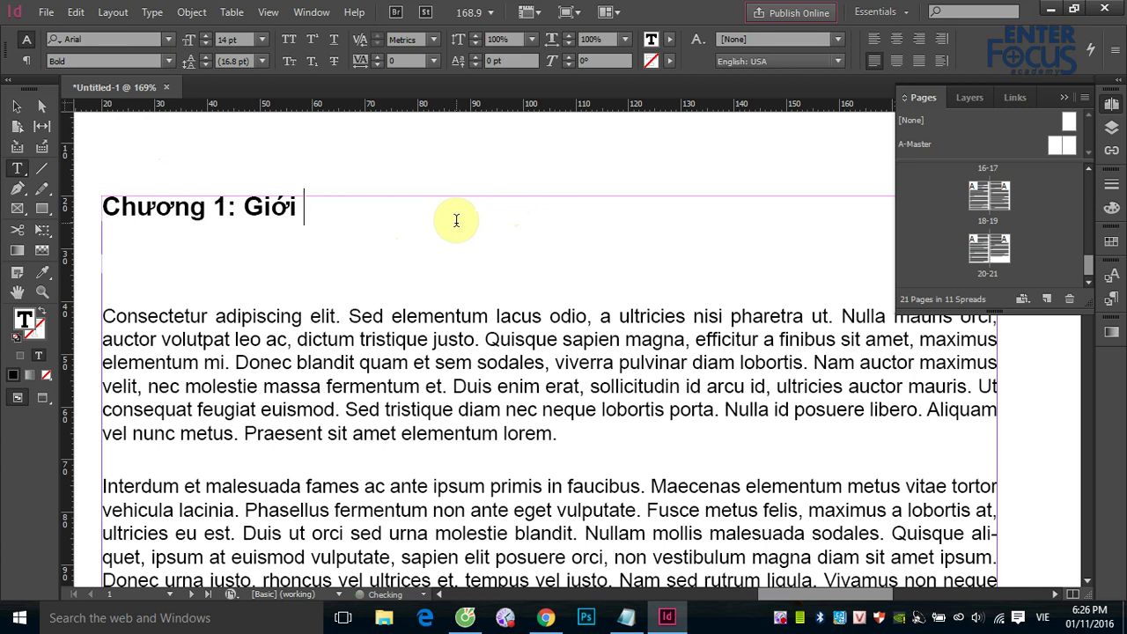
type("thiệu")
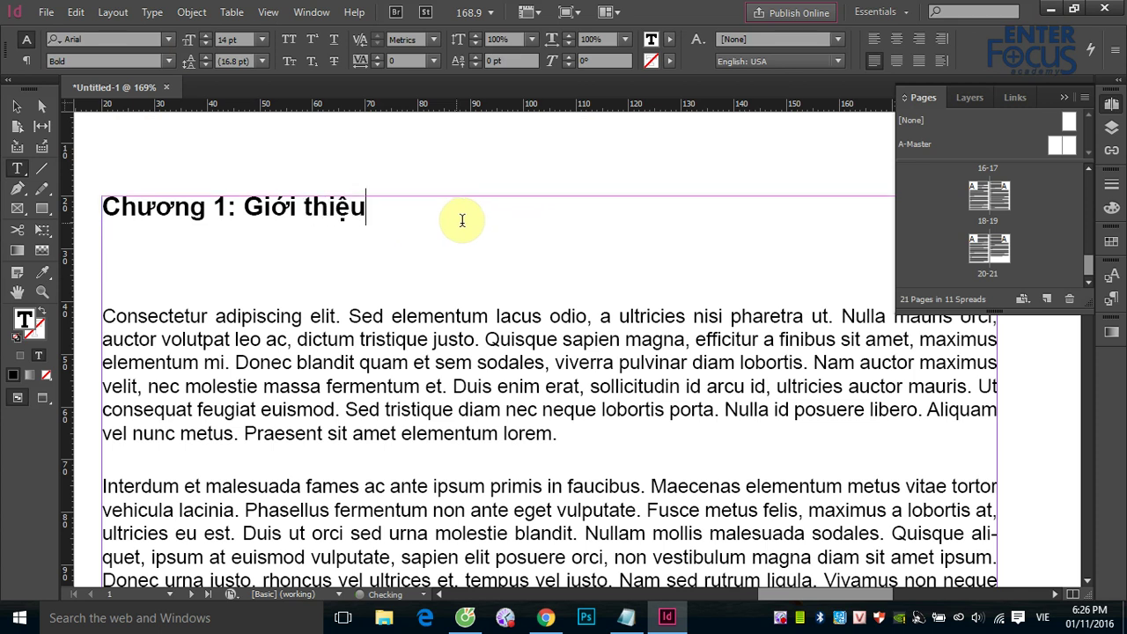
Break "Consectetur adipiscing elit." into its own paragraph and format it as a 12 pt Bold subheading.
left_click(343, 315)
key("Return")
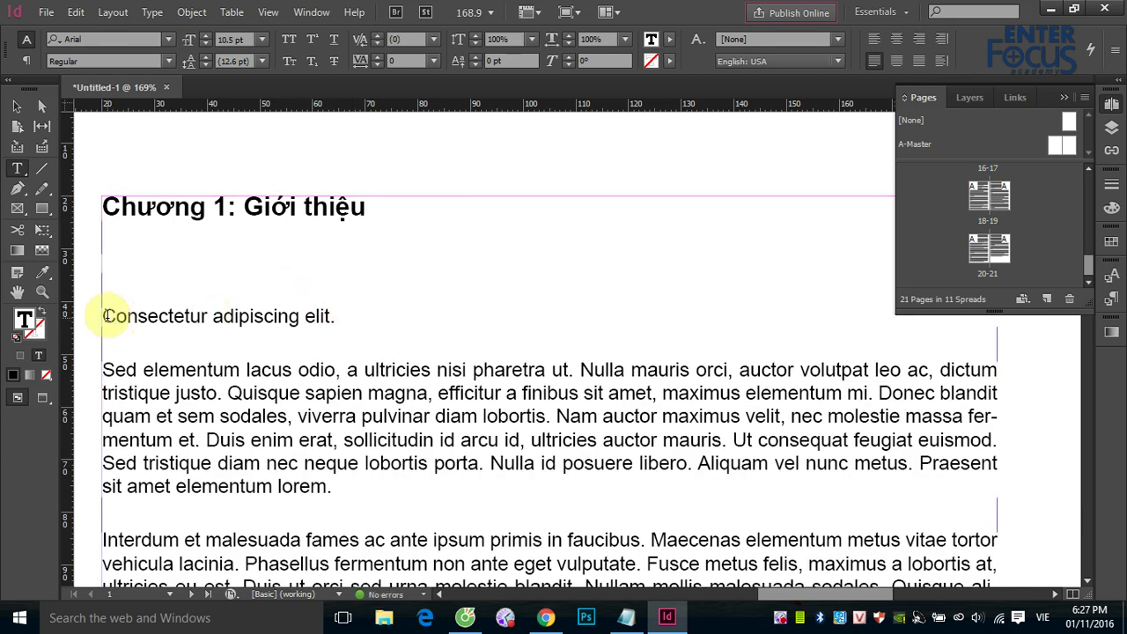
left_click_drag(104, 315, 336, 315)
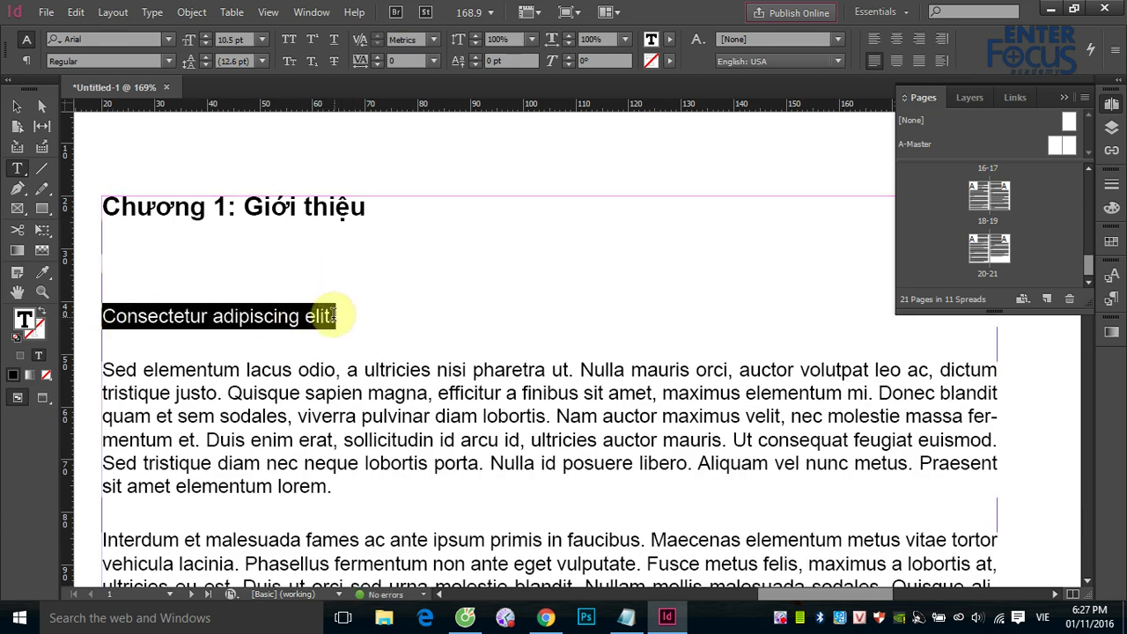
left_click(265, 40)
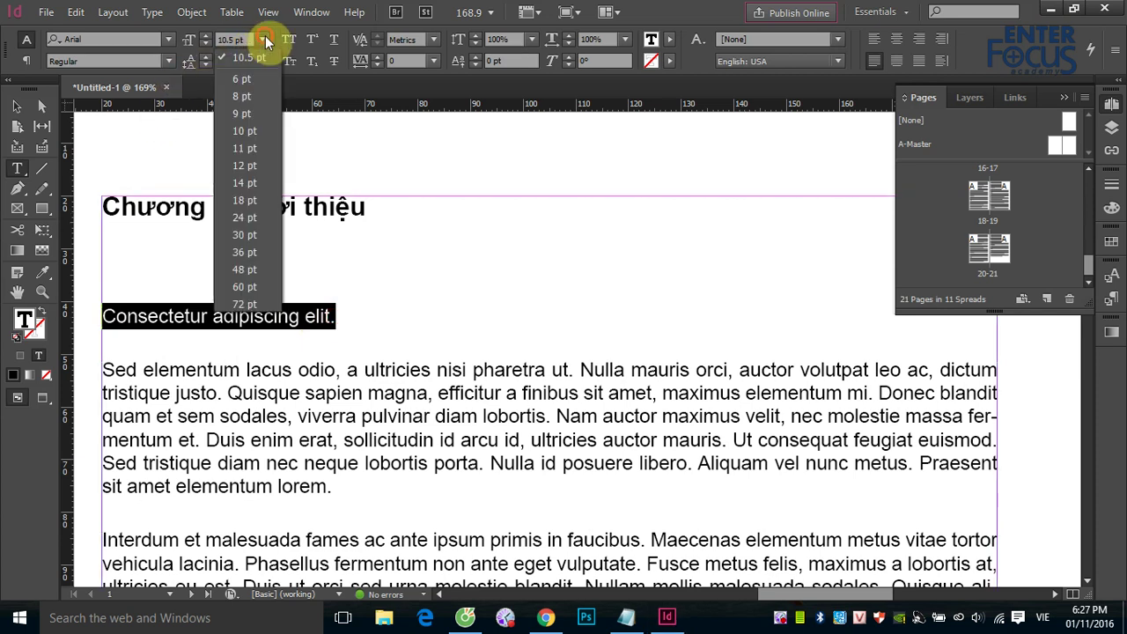
left_click(244, 166)
left_click(167, 61)
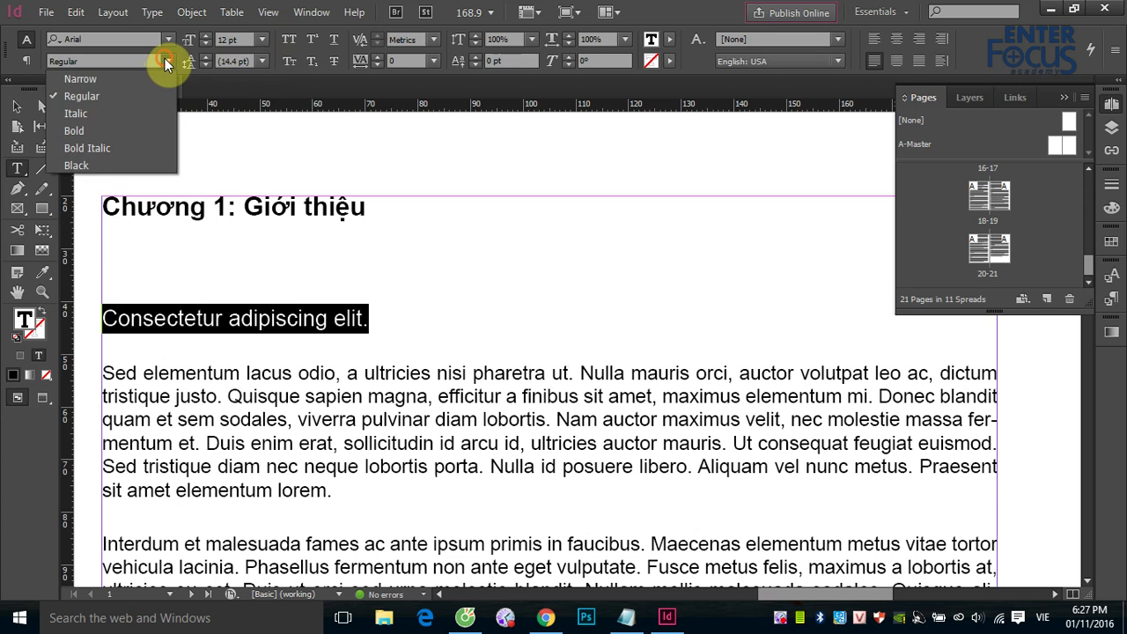
left_click(88, 135)
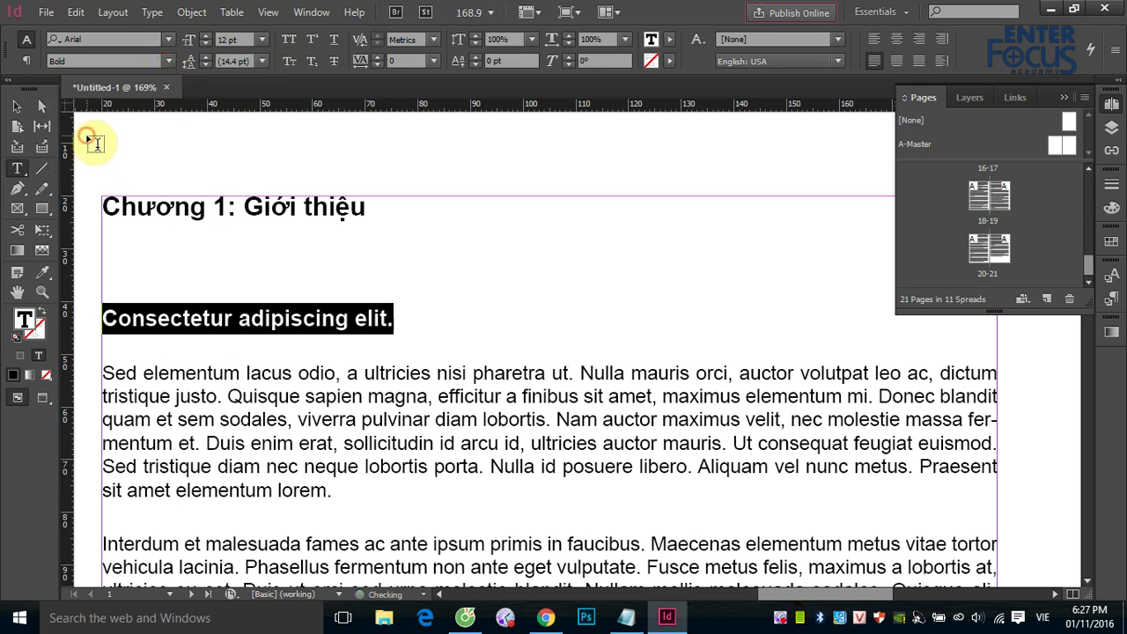
left_click(418, 282)
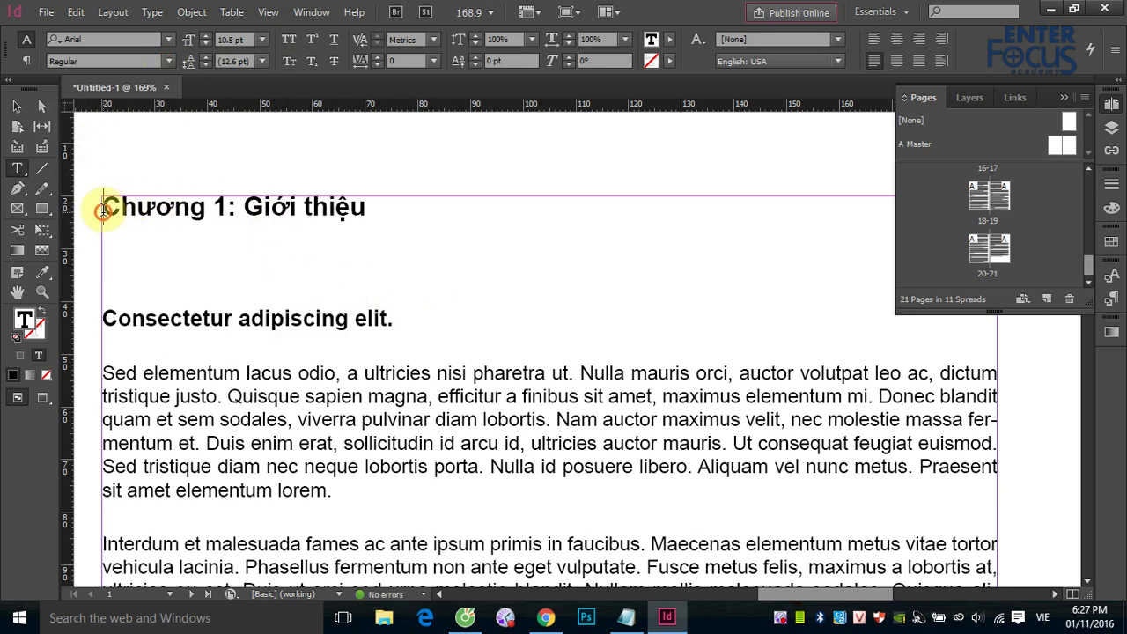
Set the chapter heading's font size to 18 pt and delete the extra blank line beneath it.
left_click_drag(101, 206, 389, 215)
left_click(262, 39)
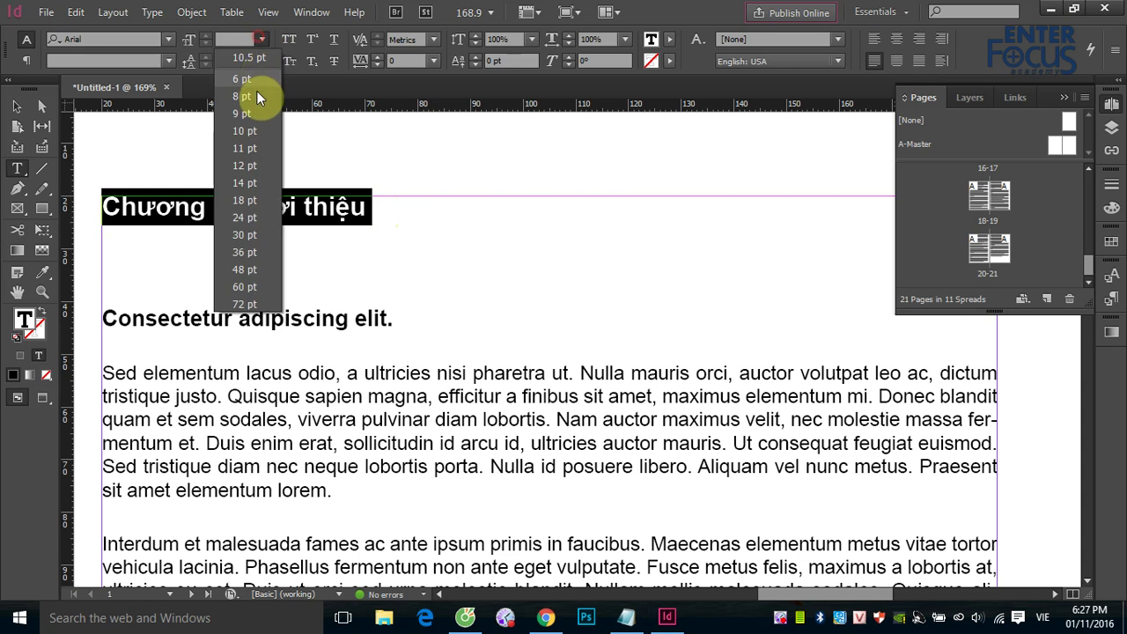
left_click(258, 202)
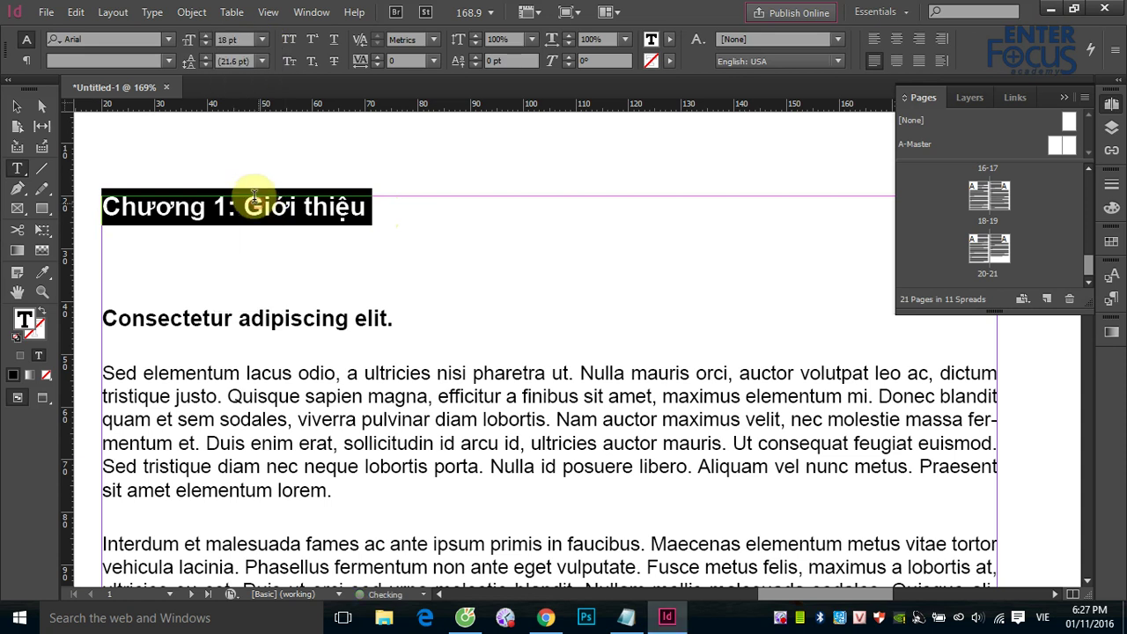
left_click(114, 269)
key("Delete")
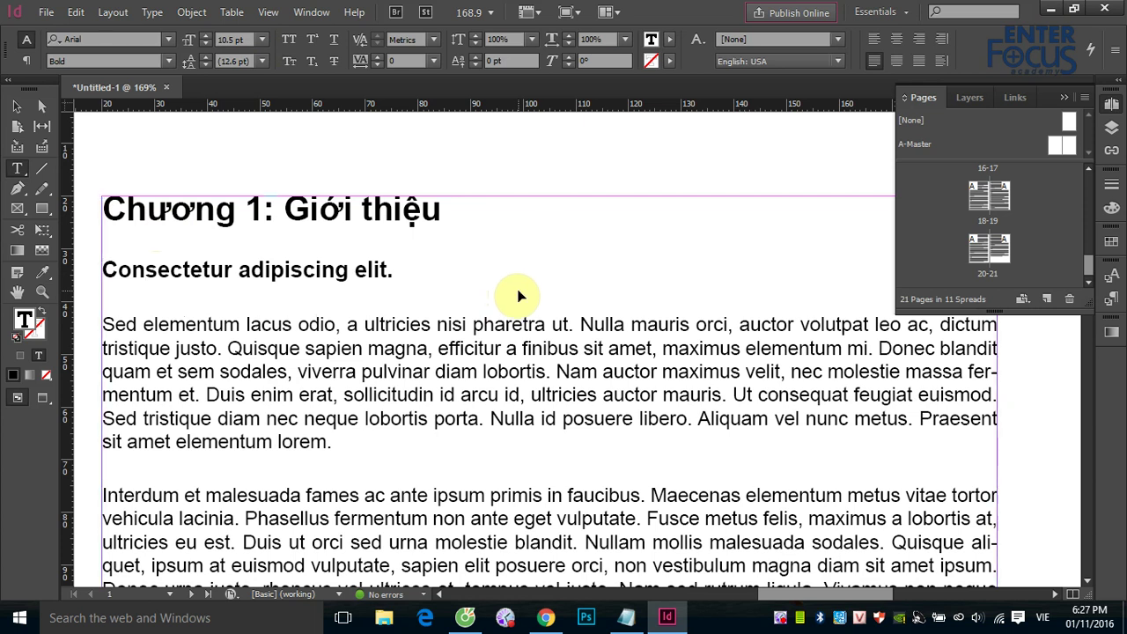
On page 3, split the "Phasellus gravida ligula eros," paragraph after that phrase and capitalize the new paragraph's first word as "Eu".
key("ctrl+1")
scroll(546, 293, "down", 5)
scroll(562, 289, "down", 5)
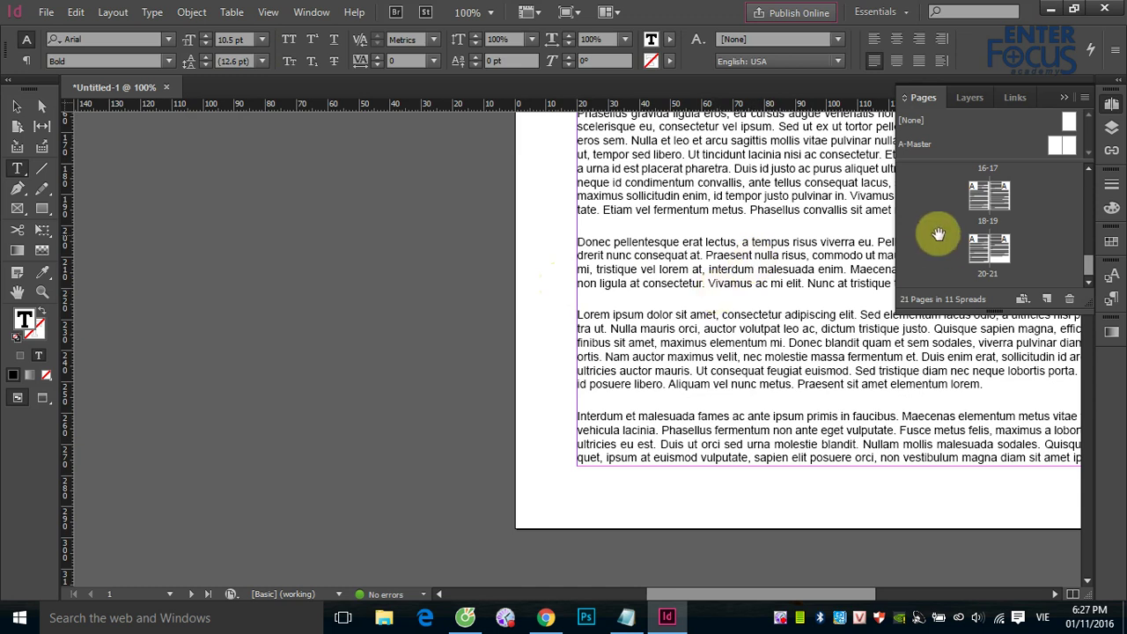
left_click(1089, 268)
left_click_drag(1088, 269, 1087, 188)
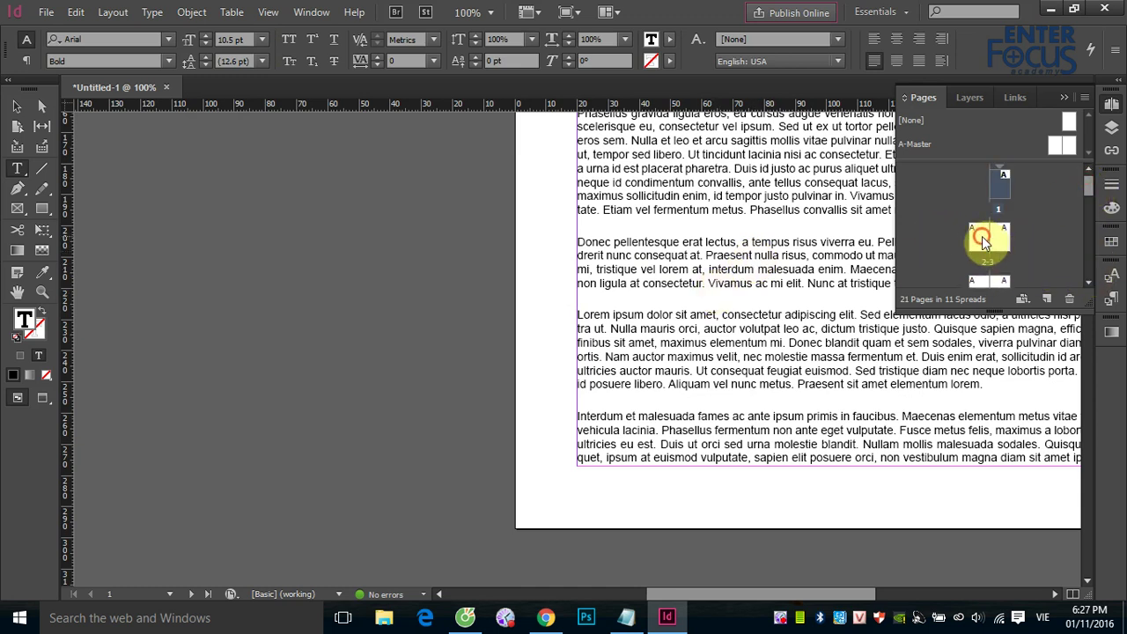
left_click(984, 244)
double_click(984, 241)
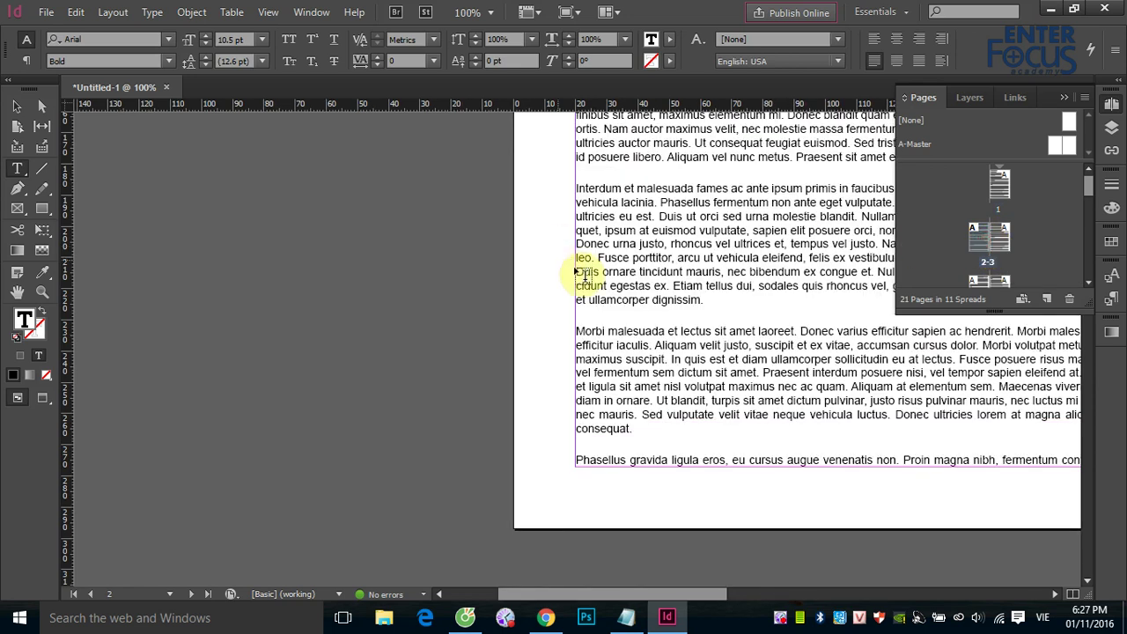
double_click(1000, 244)
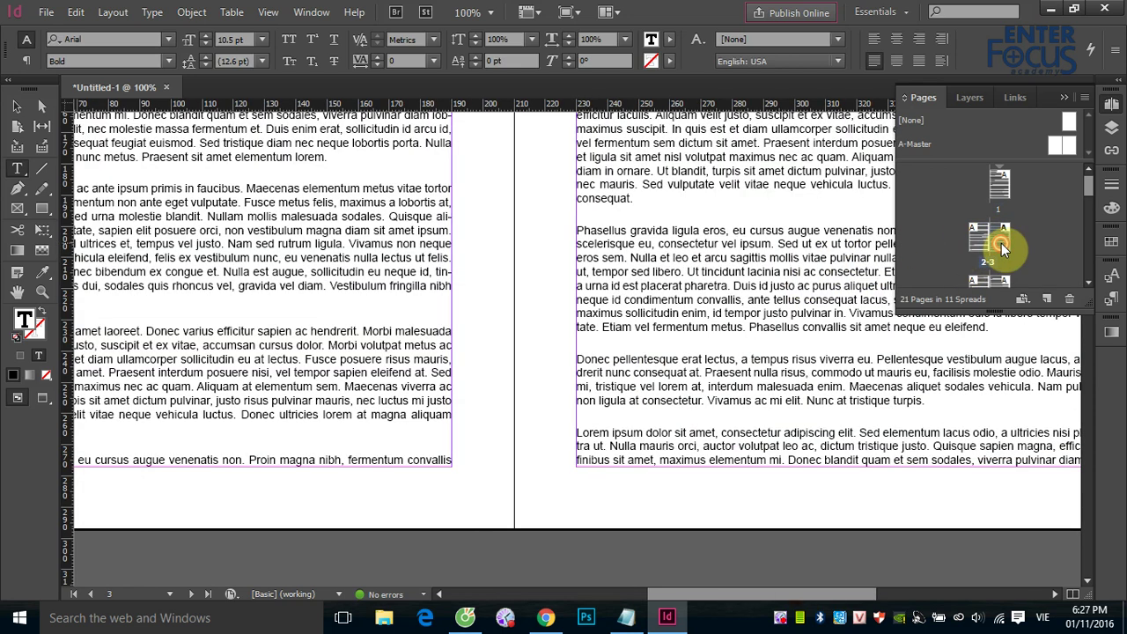
left_click(731, 232)
key("Return")
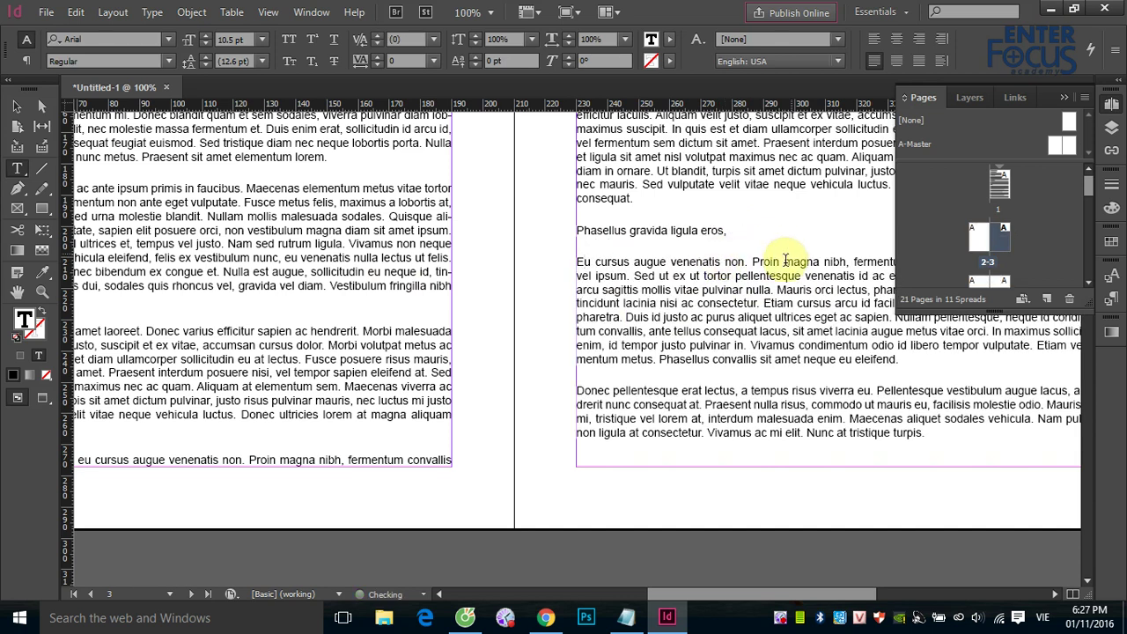
key("Delete")
type("E")
Remove the trailing comma from the "Phasellus gravida ligula eros" line on page 3 and select the whole line.
left_click(737, 231)
key("BackSpace")
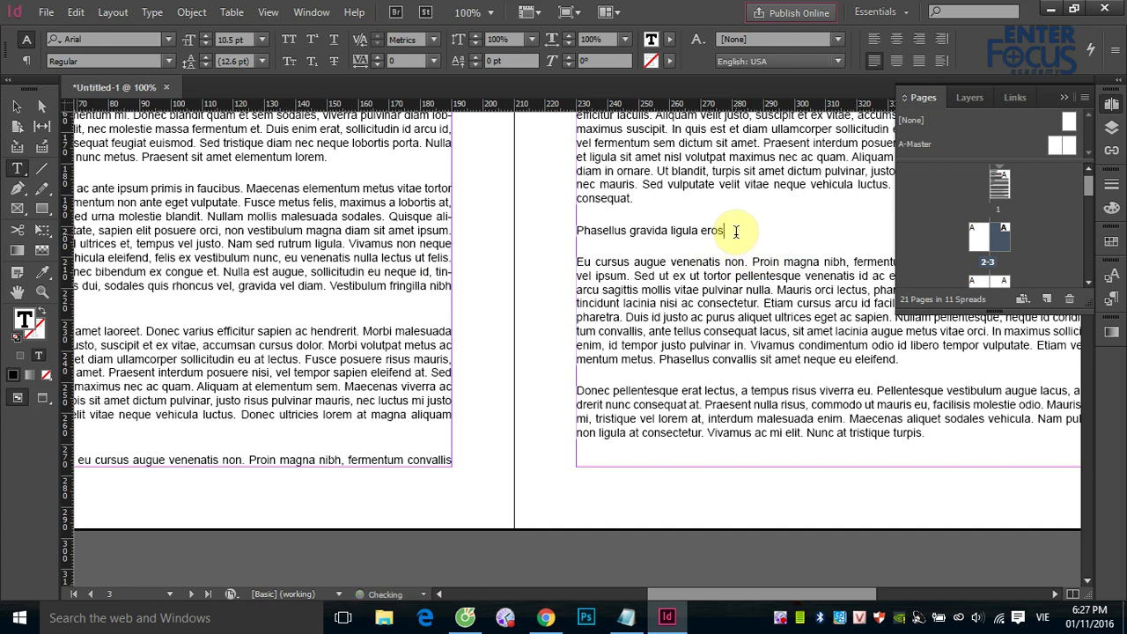
key("shift+ctrl+Left")
key("shift+ctrl+Left")
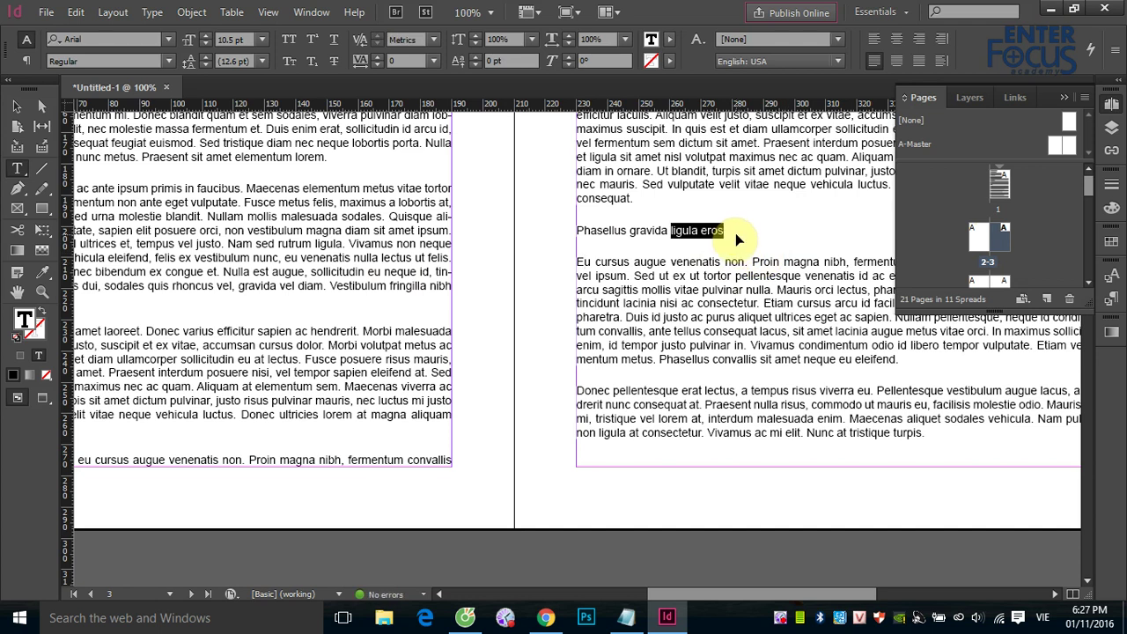
key("shift+ctrl+Left")
key("shift+ctrl+Left")
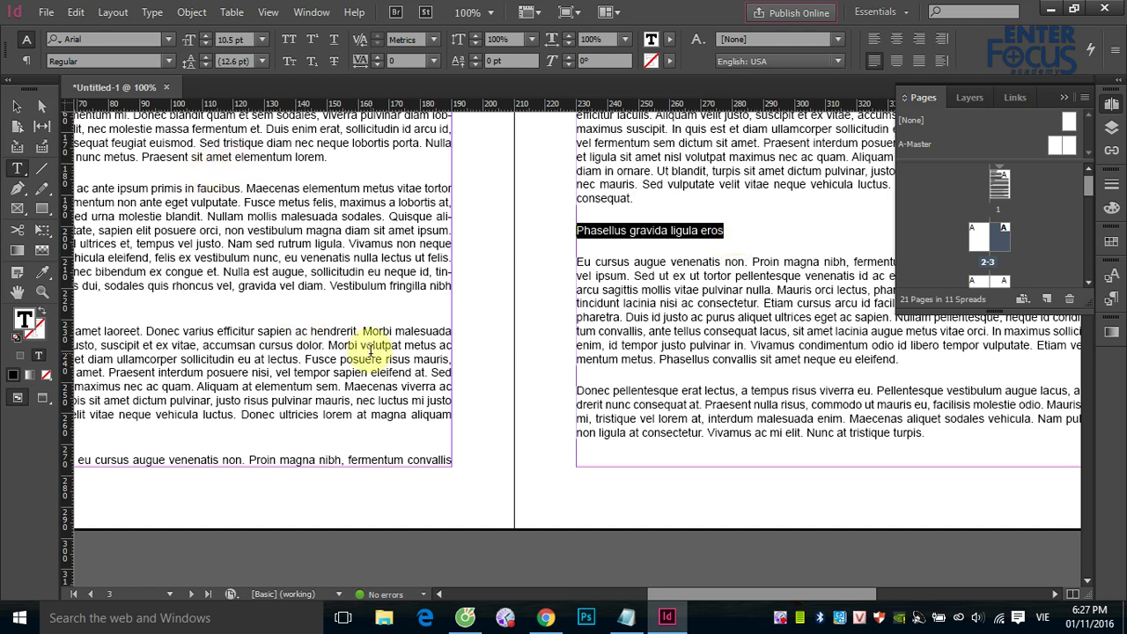
Create a paragraph style named "Chuong" from the chapter heading "Chương 1: Giới thiệu" on page 1 and apply it to the heading.
scroll(440, 343, "up", 1)
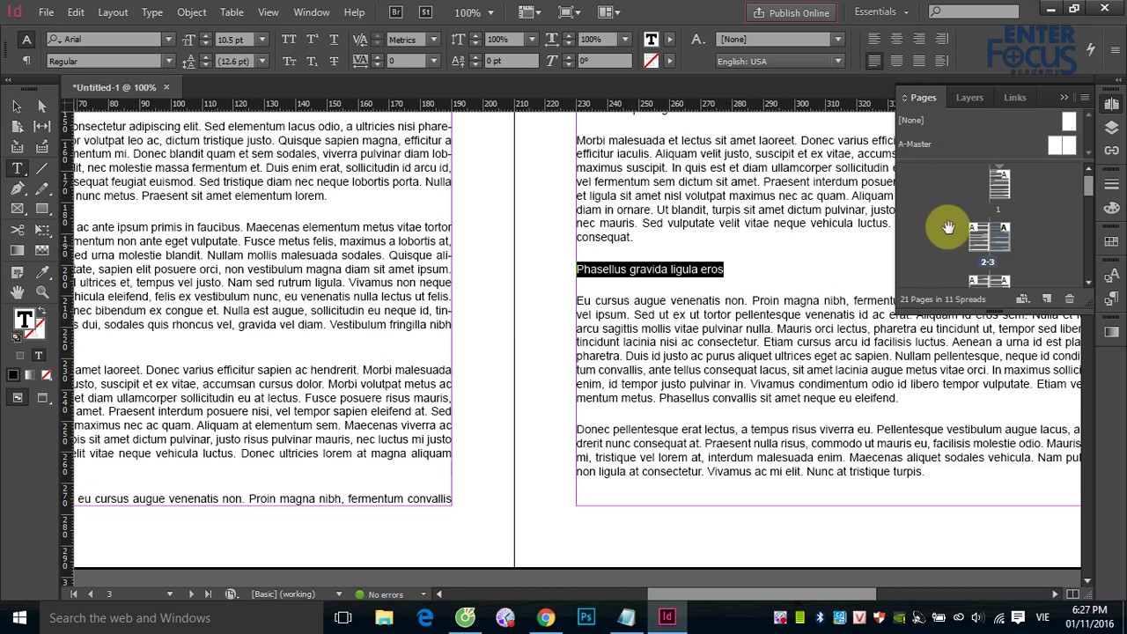
double_click(997, 187)
scroll(485, 257, "up", 10)
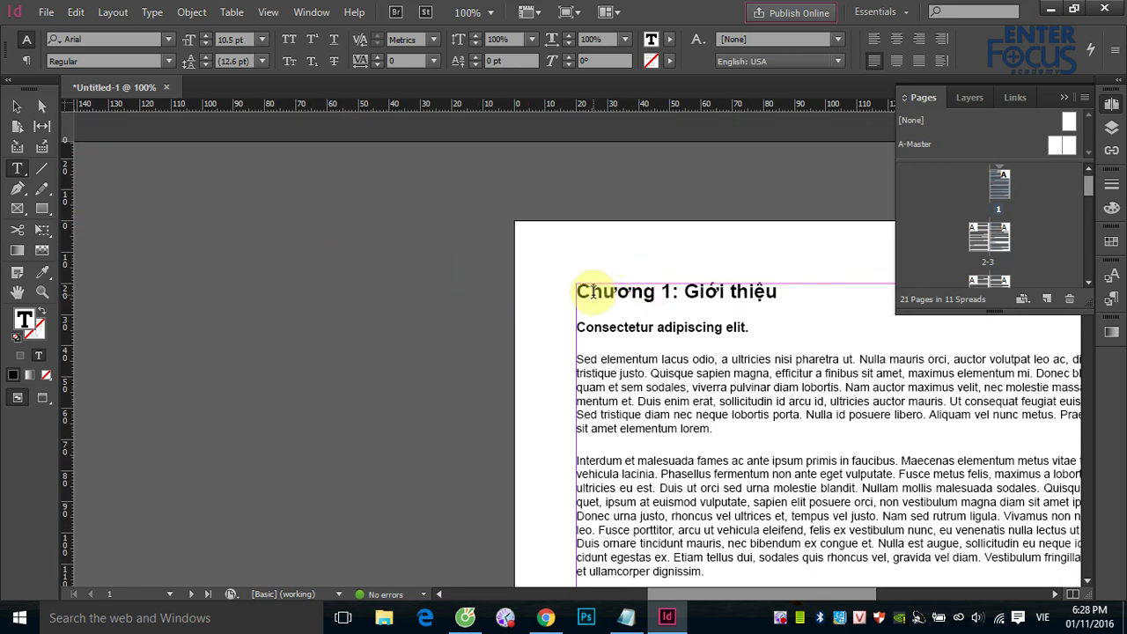
left_click_drag(576, 291, 771, 295)
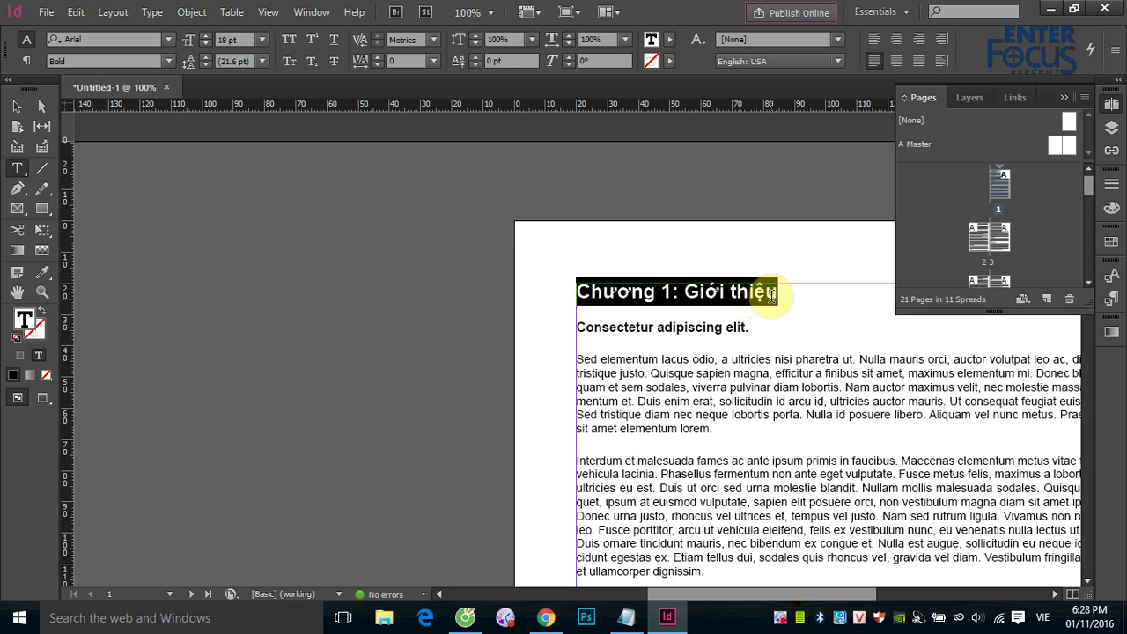
left_click(155, 15)
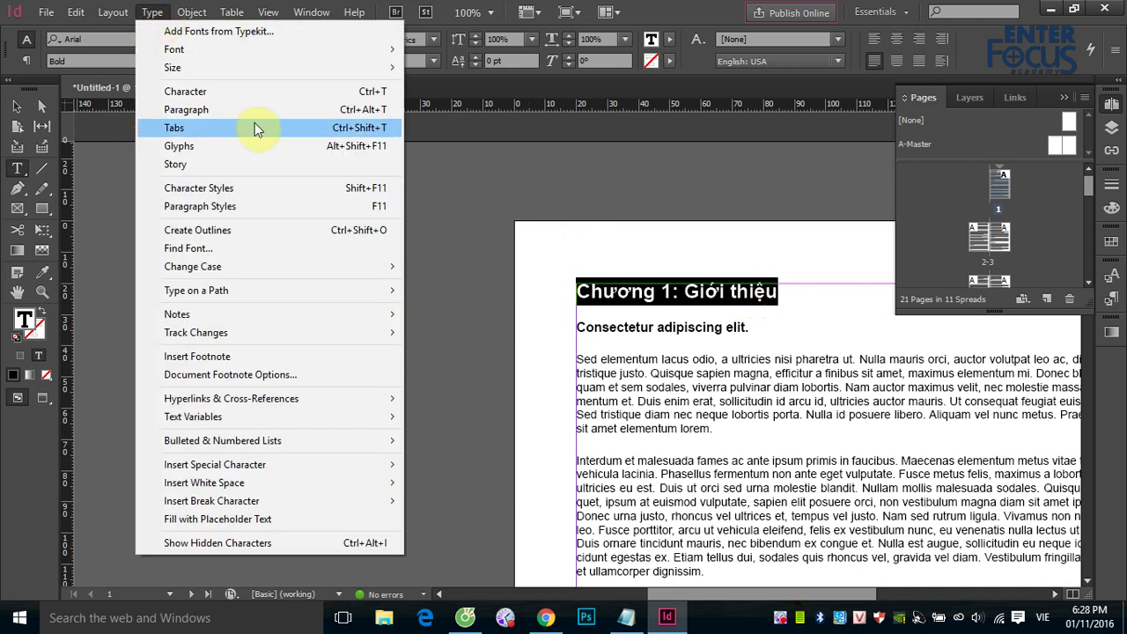
left_click(239, 208)
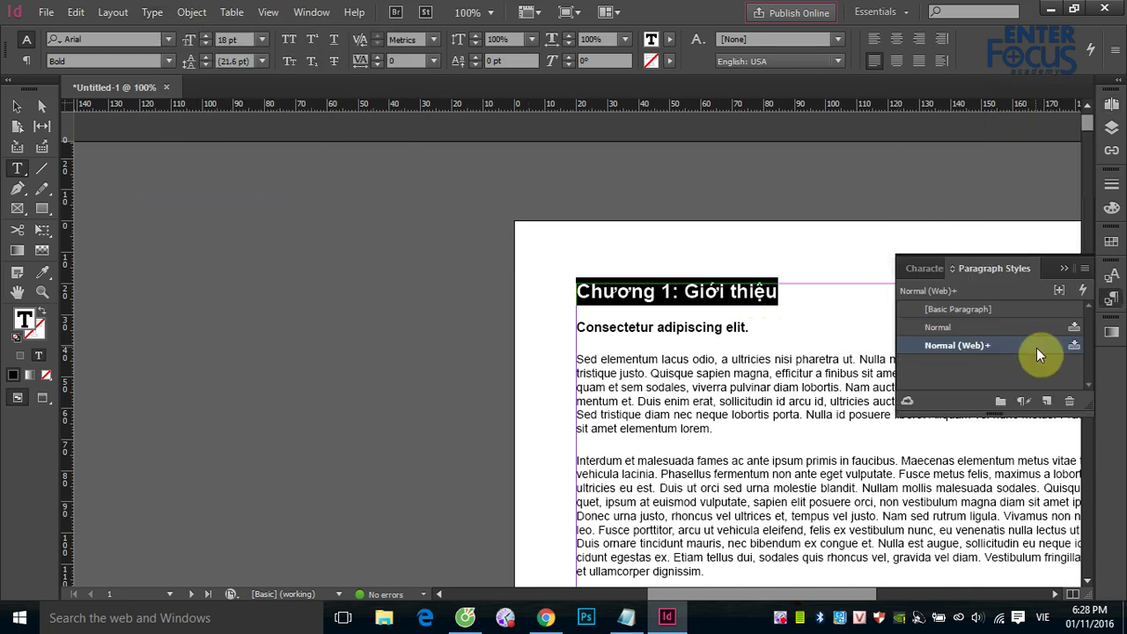
left_click(1047, 402)
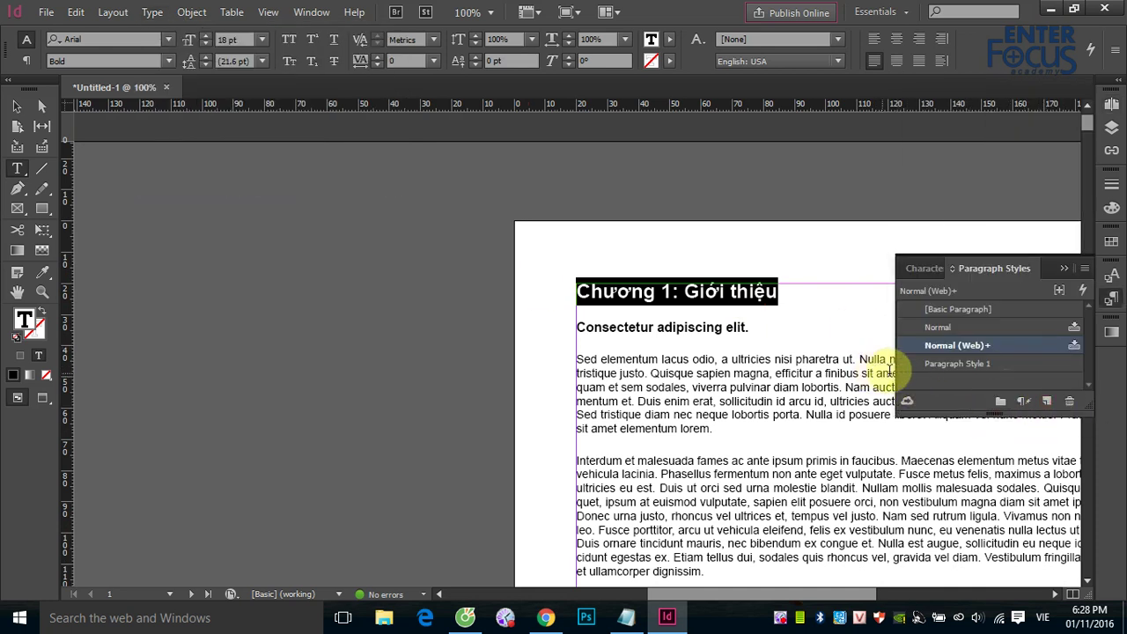
double_click(946, 364)
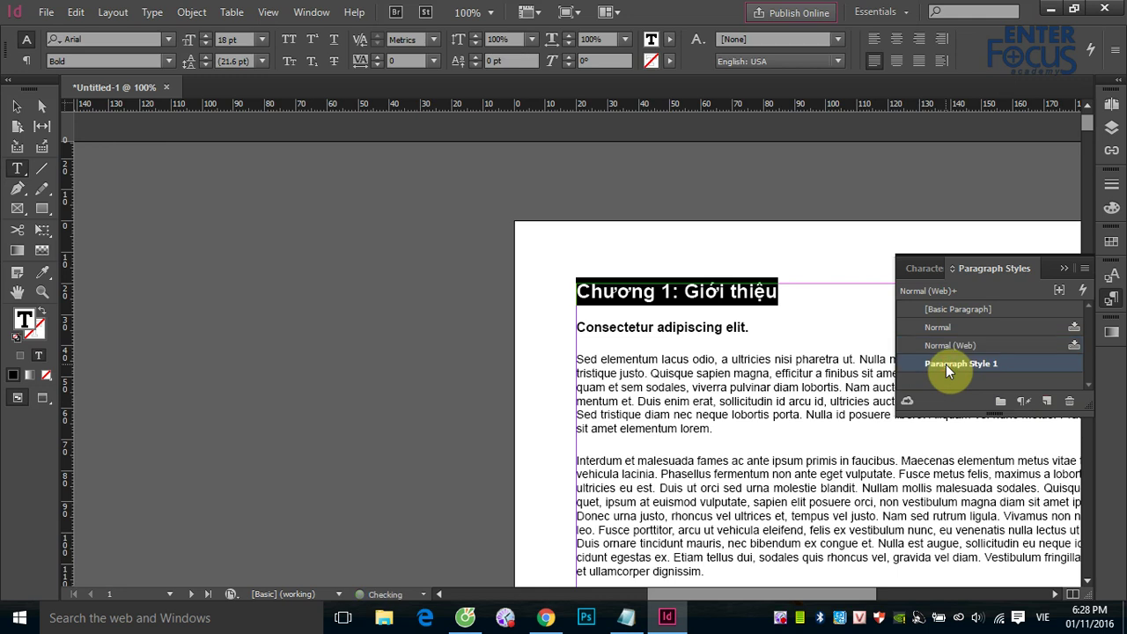
type("Chuong")
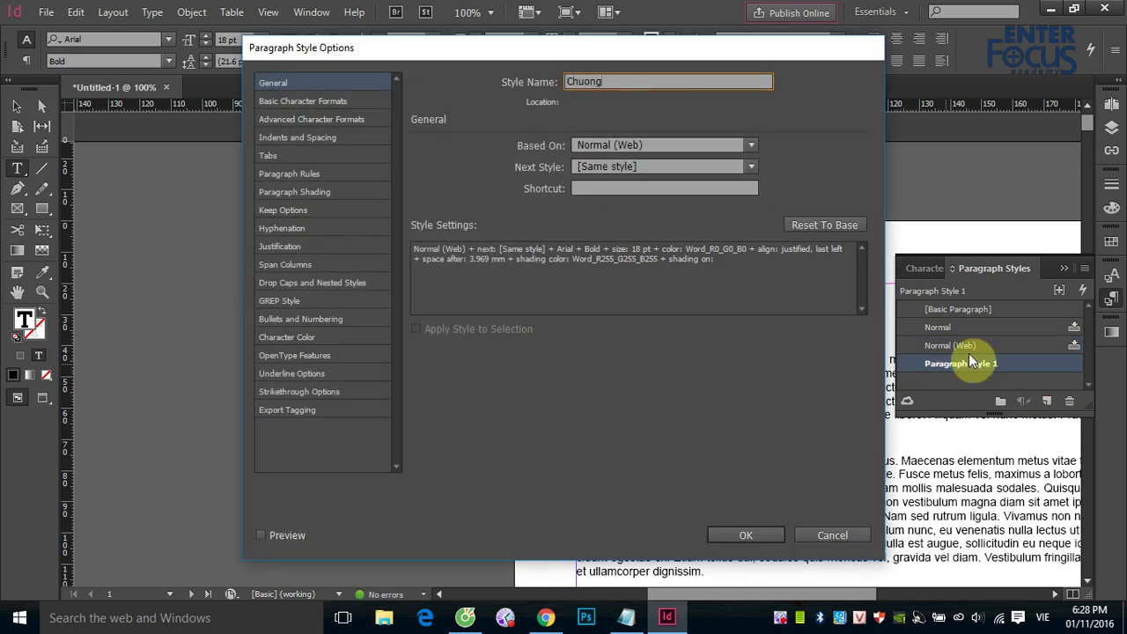
left_click(753, 534)
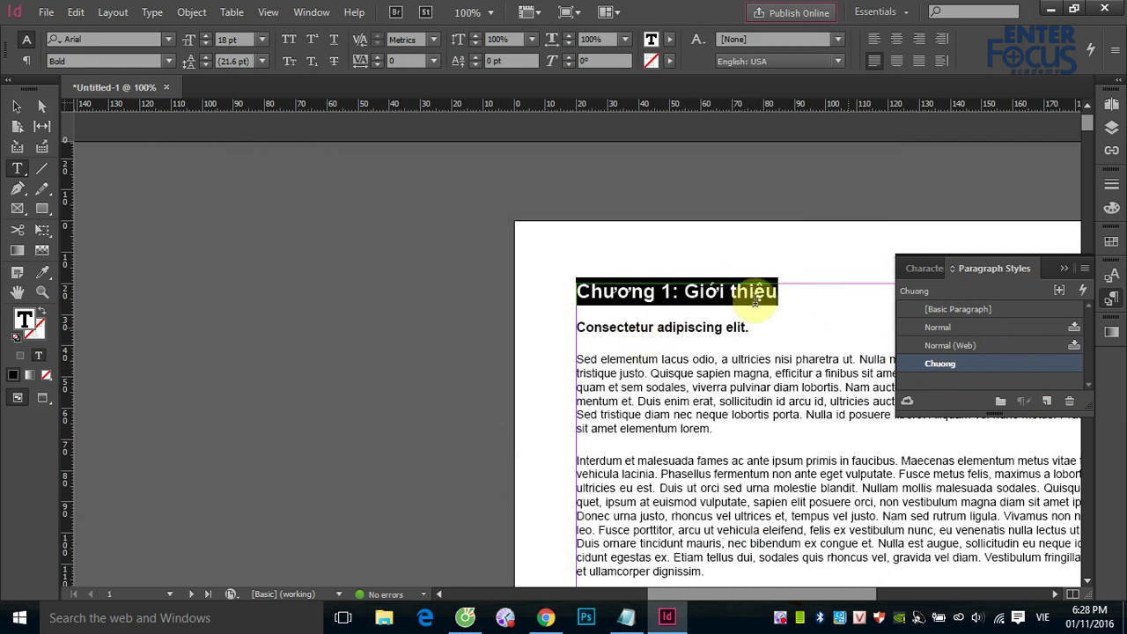
Create a paragraph style named "Muc" from the subheading "Consectetur adipiscing elit." and apply it to the subheading.
left_click(581, 327)
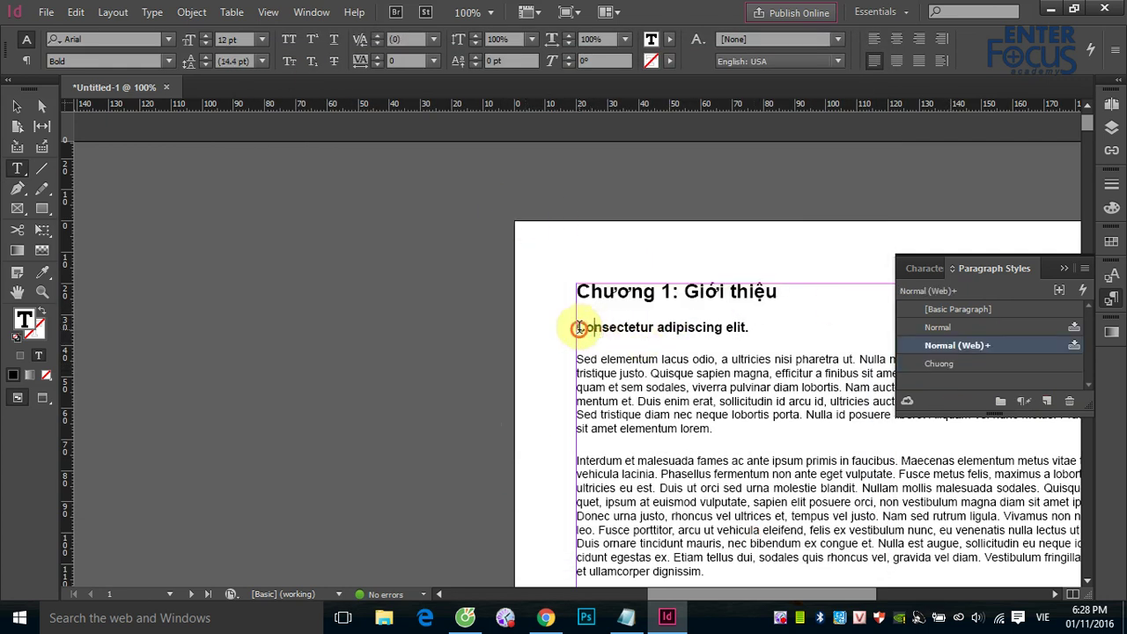
left_click_drag(581, 327, 752, 323)
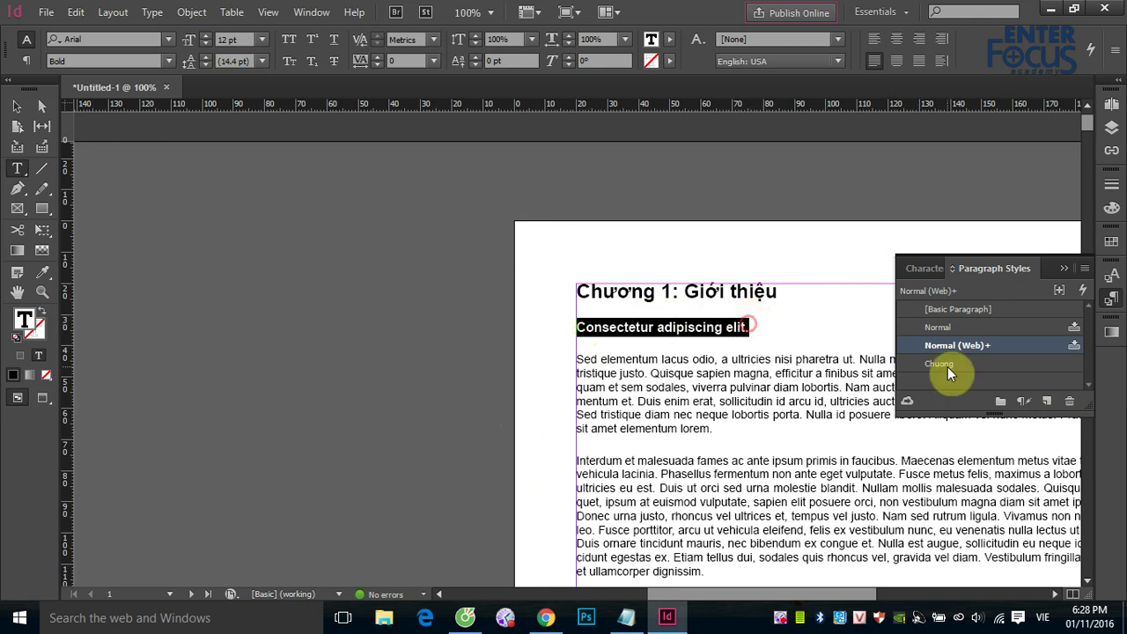
left_click(1045, 404)
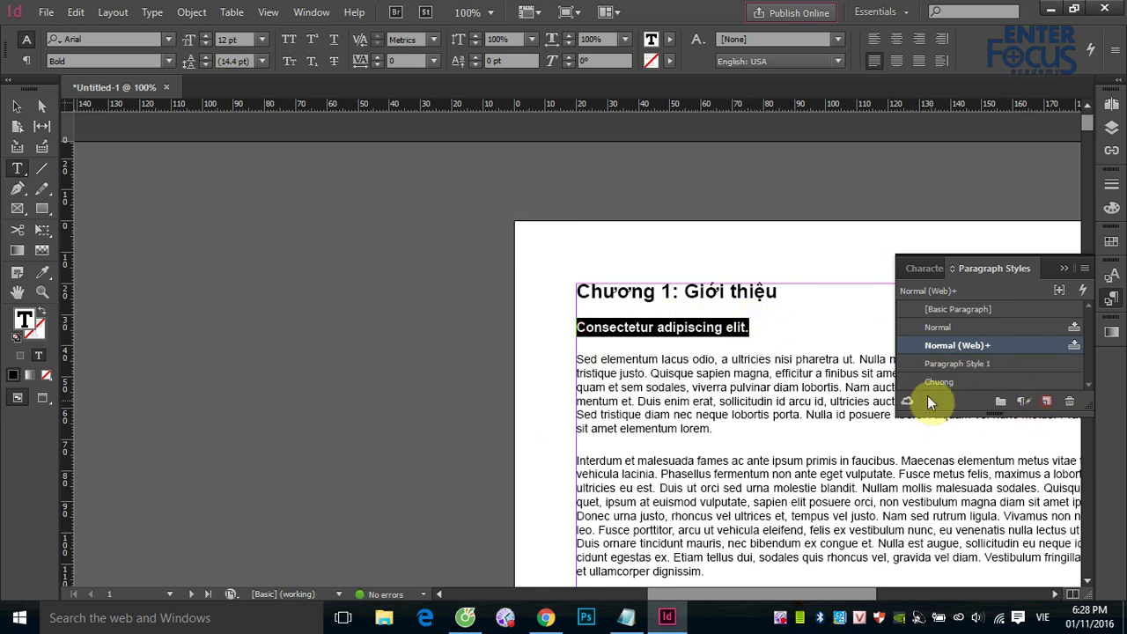
double_click(959, 364)
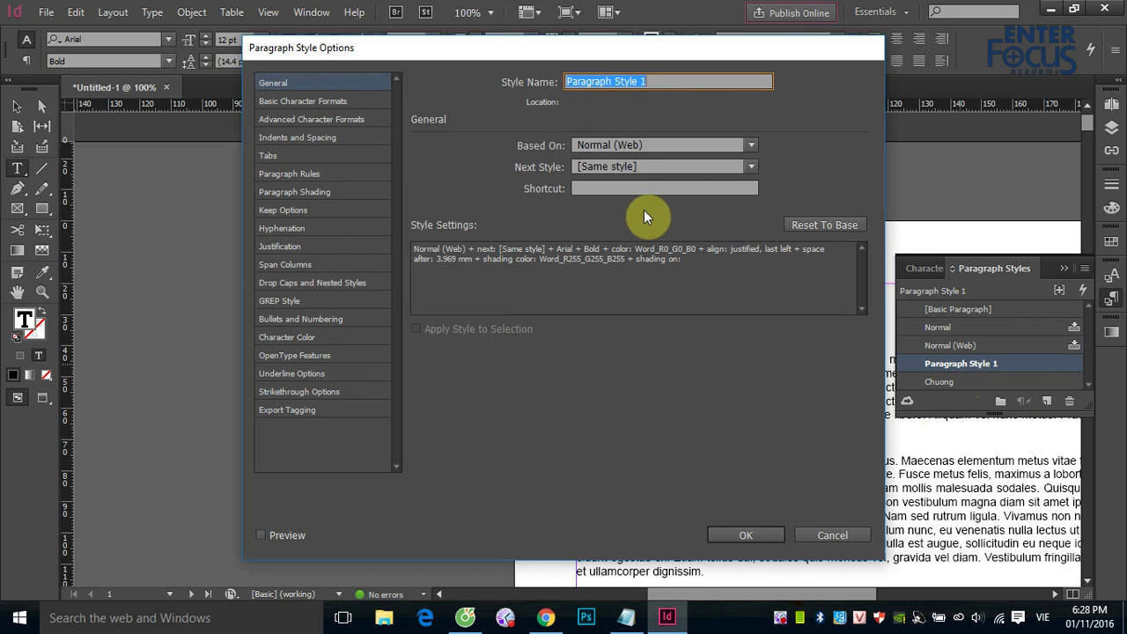
type("Muc")
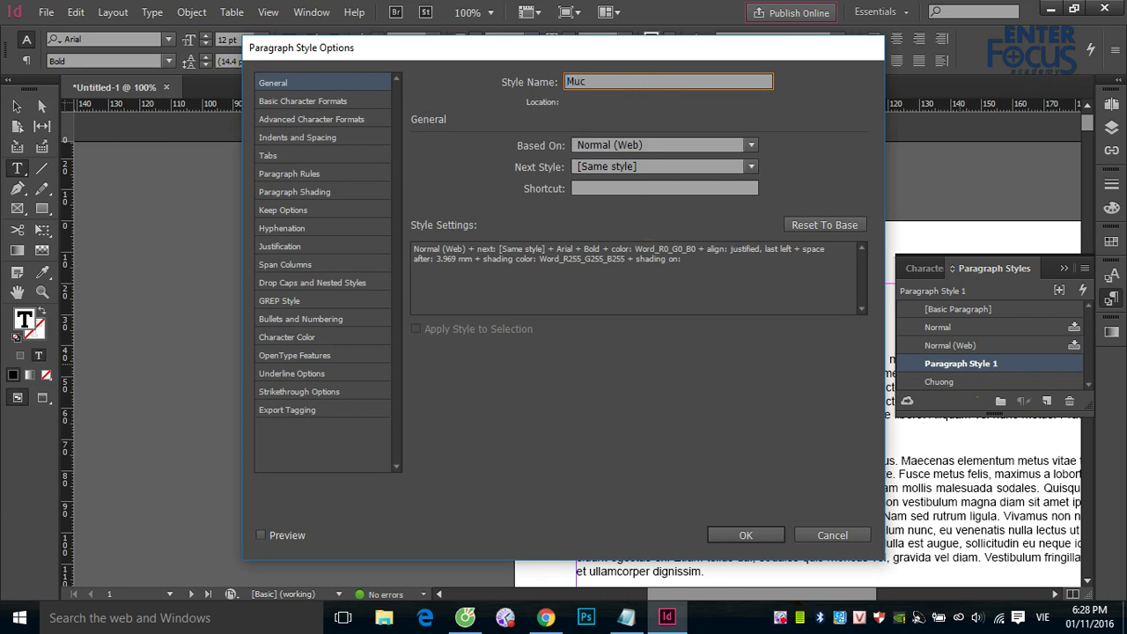
left_click(748, 536)
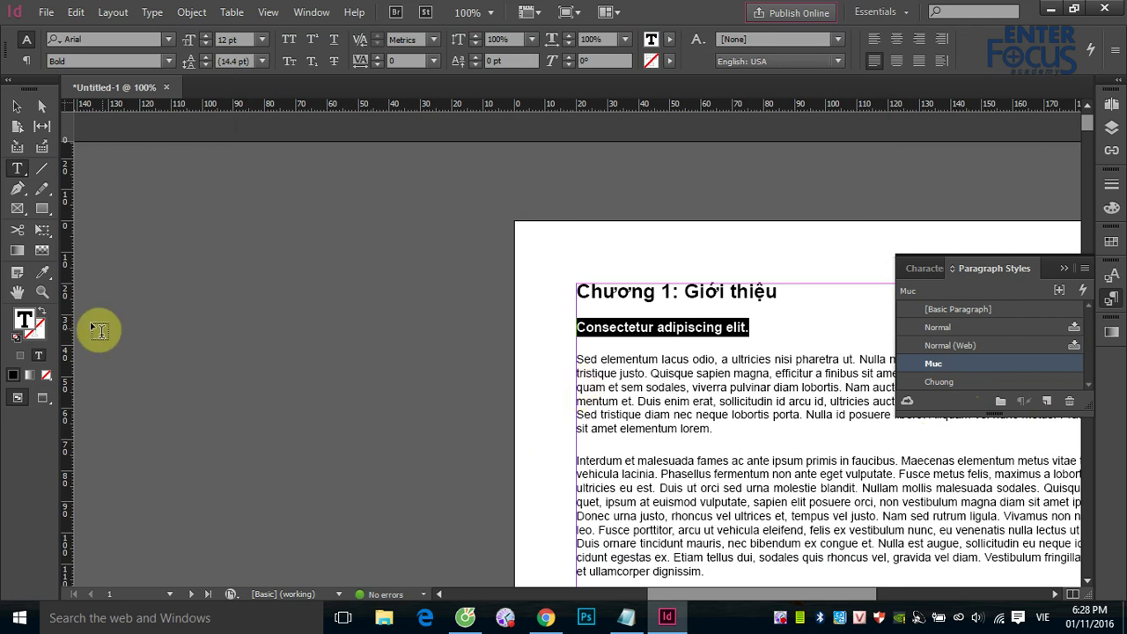
On page 2, split the "Donec pellentesque erat lectus," paragraph after that phrase and capitalize the new paragraph's first word as "A".
left_click(17, 107)
key("ctrl+a")
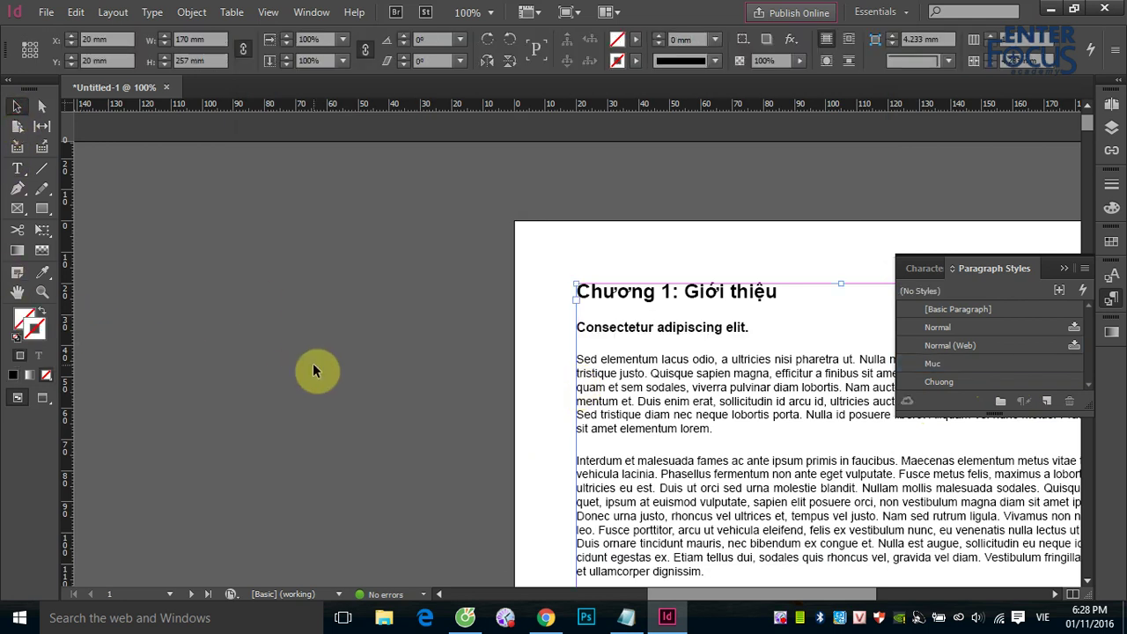
key("ctrl+minus")
scroll(494, 391, "down", 3)
scroll(495, 392, "down", 5)
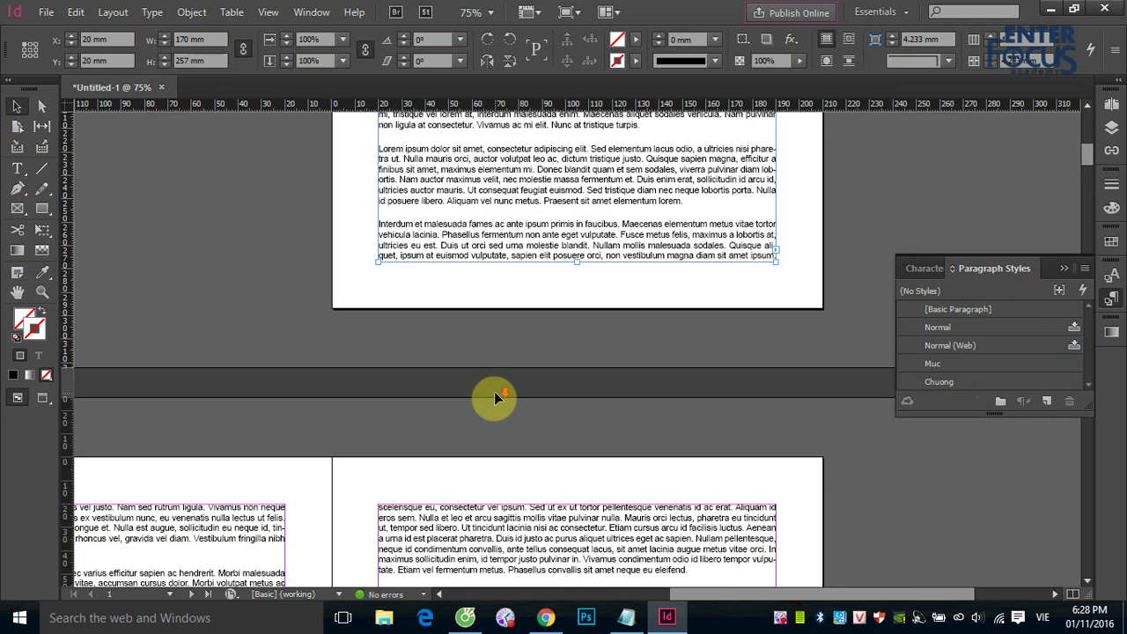
left_click(18, 170)
left_click_drag(722, 595, 654, 595)
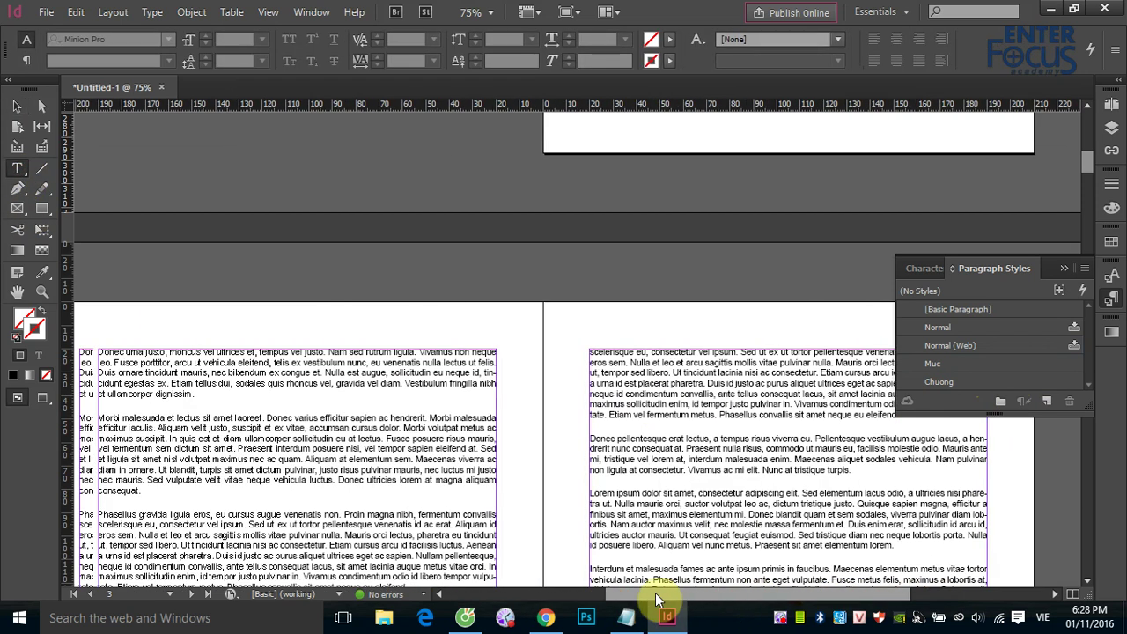
scroll(219, 502, "down", 3)
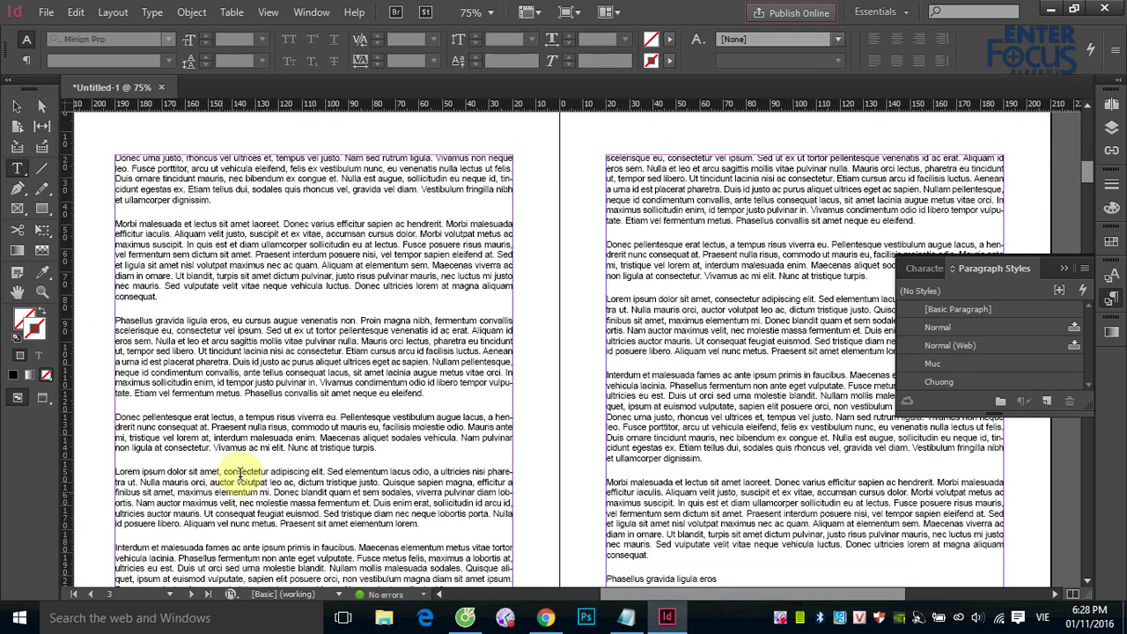
left_click(238, 415)
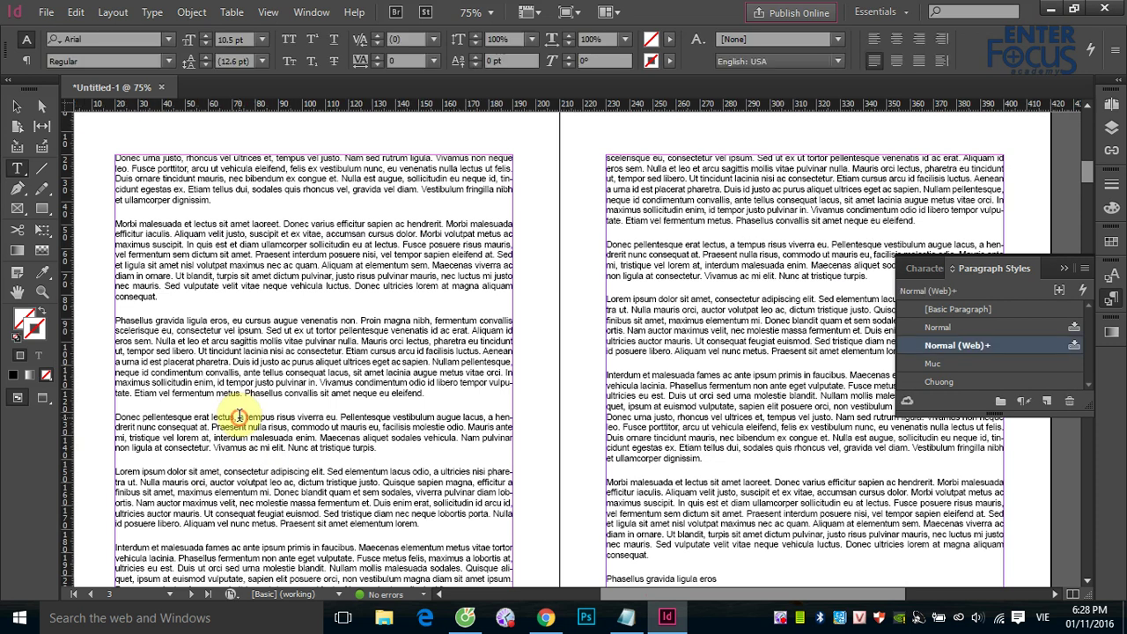
key("Return")
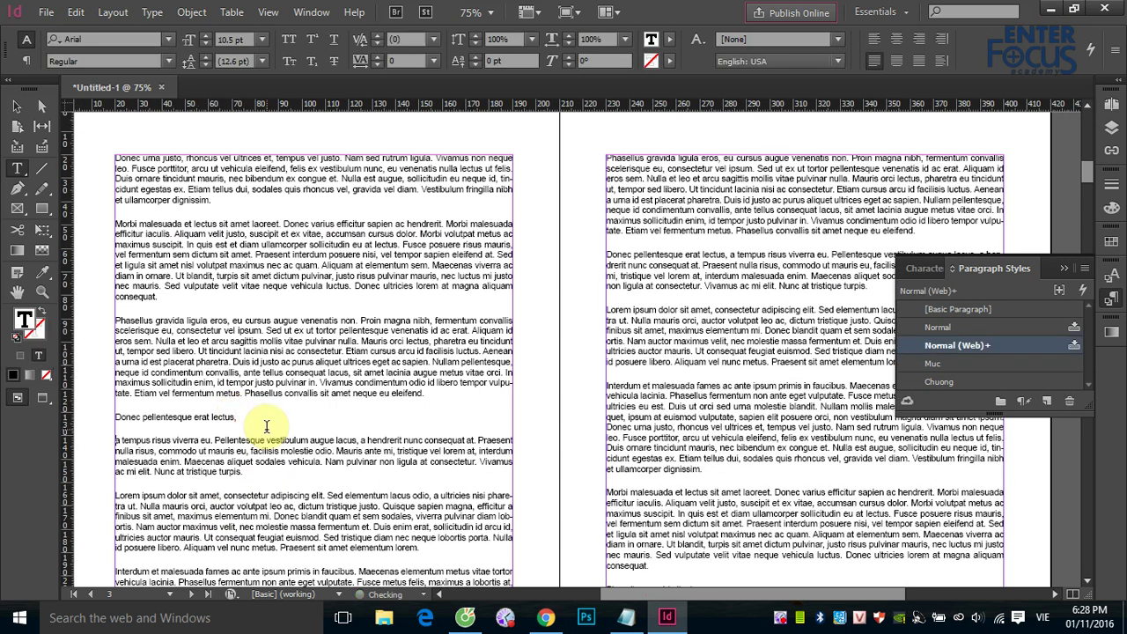
key("Delete")
type("A")
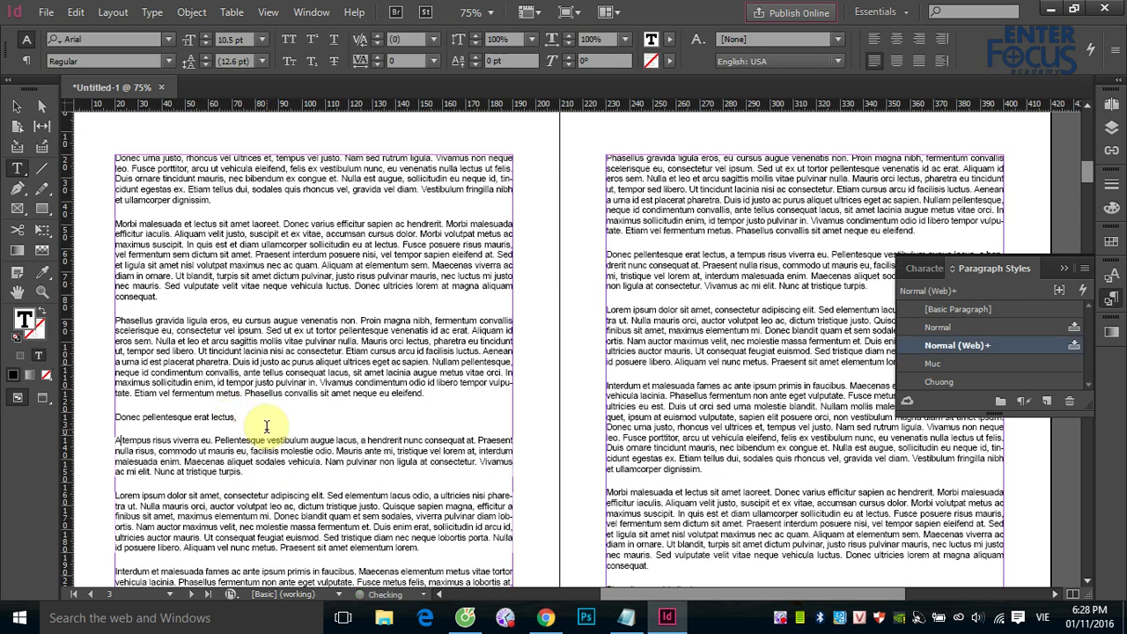
Remove the trailing comma from "Donec pellentesque erat lectus" on page 2 and apply the Muc paragraph style to that line.
left_click(241, 416)
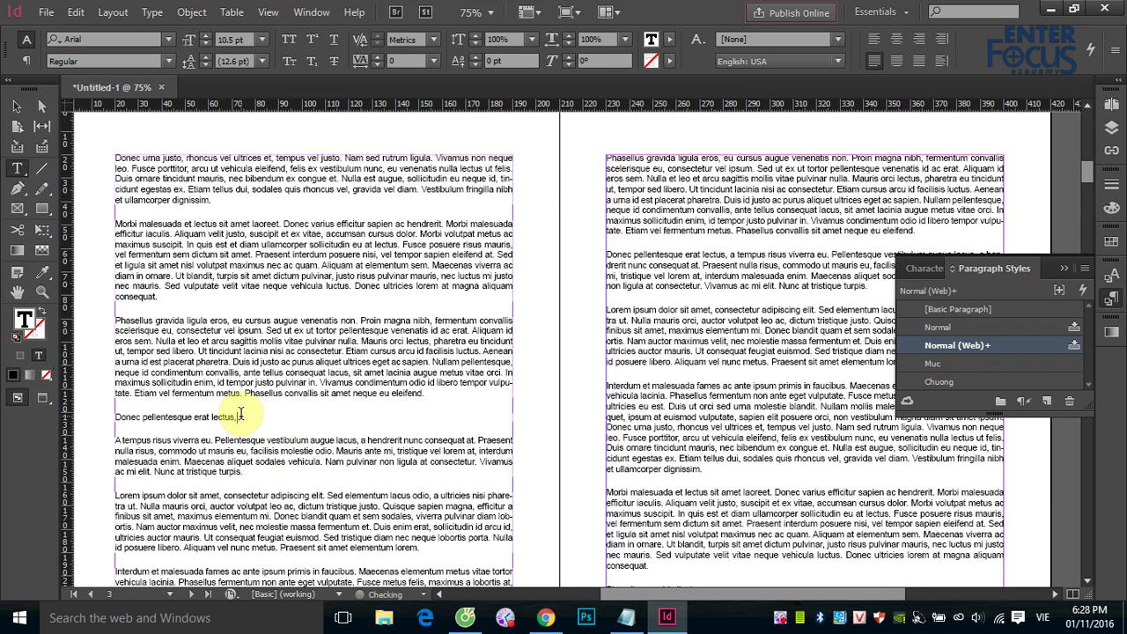
key("BackSpace")
left_click_drag(242, 420, 114, 419)
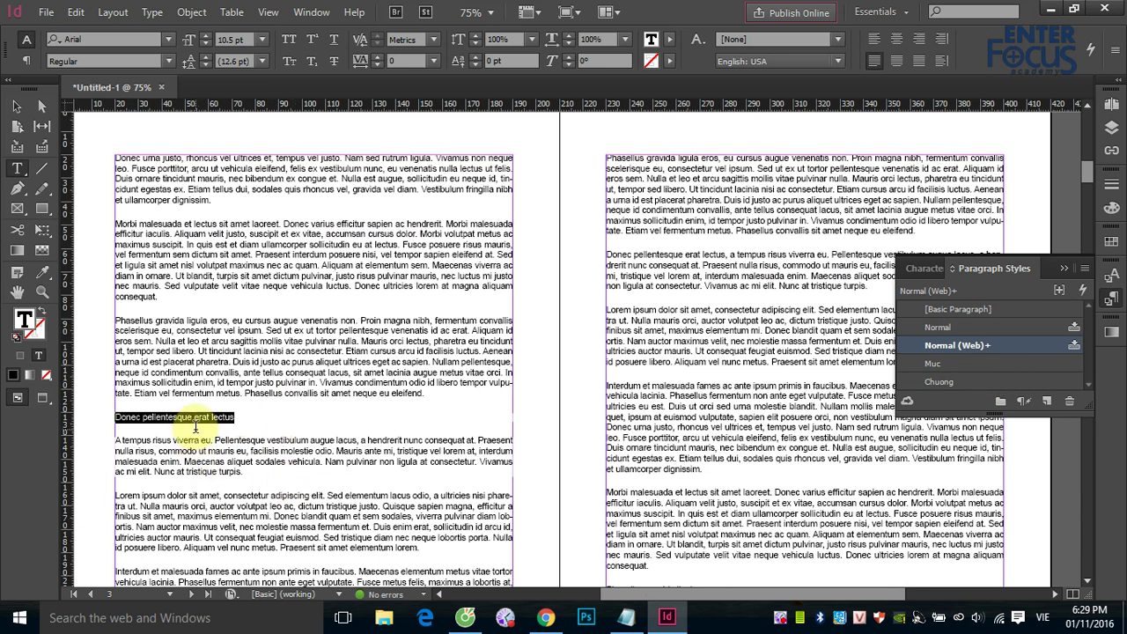
left_click(196, 418)
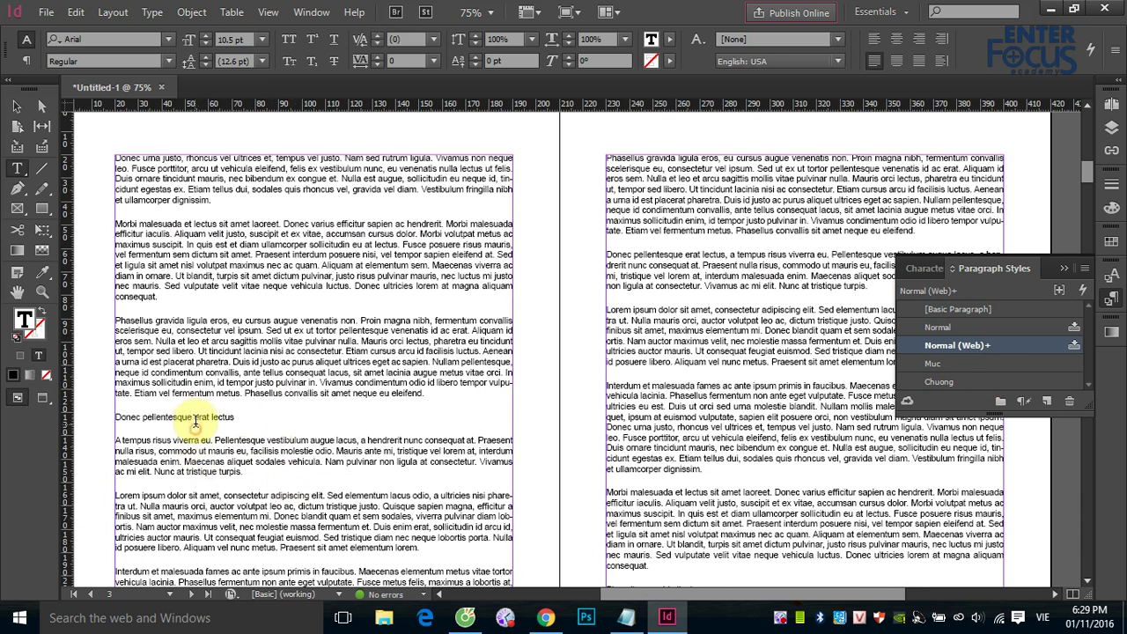
left_click(936, 366)
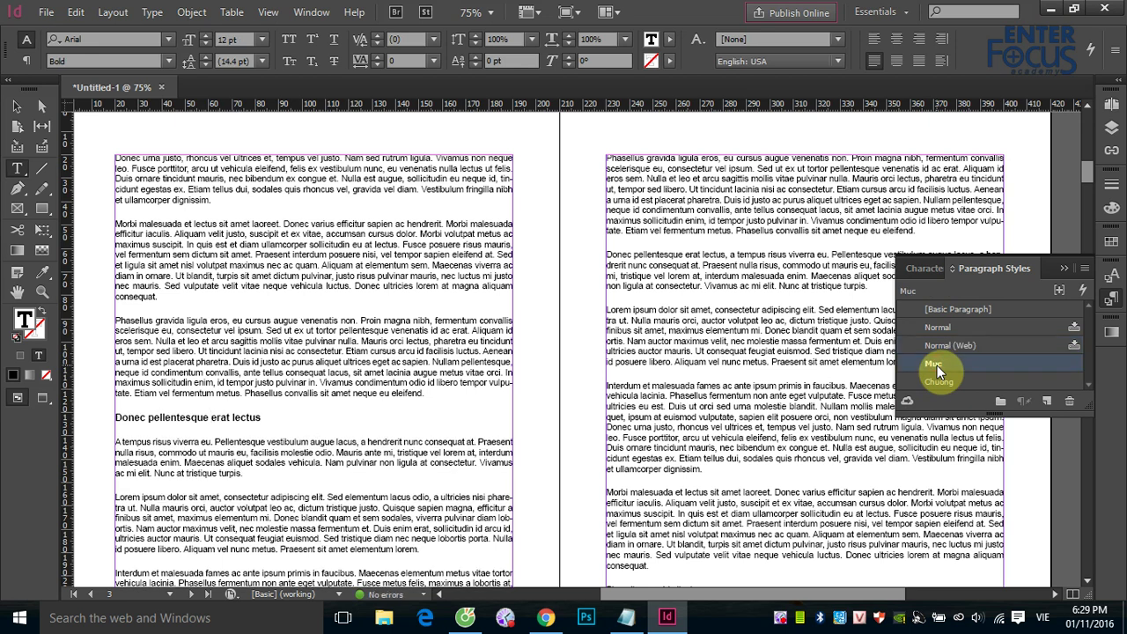
scroll(648, 410, "down", 3)
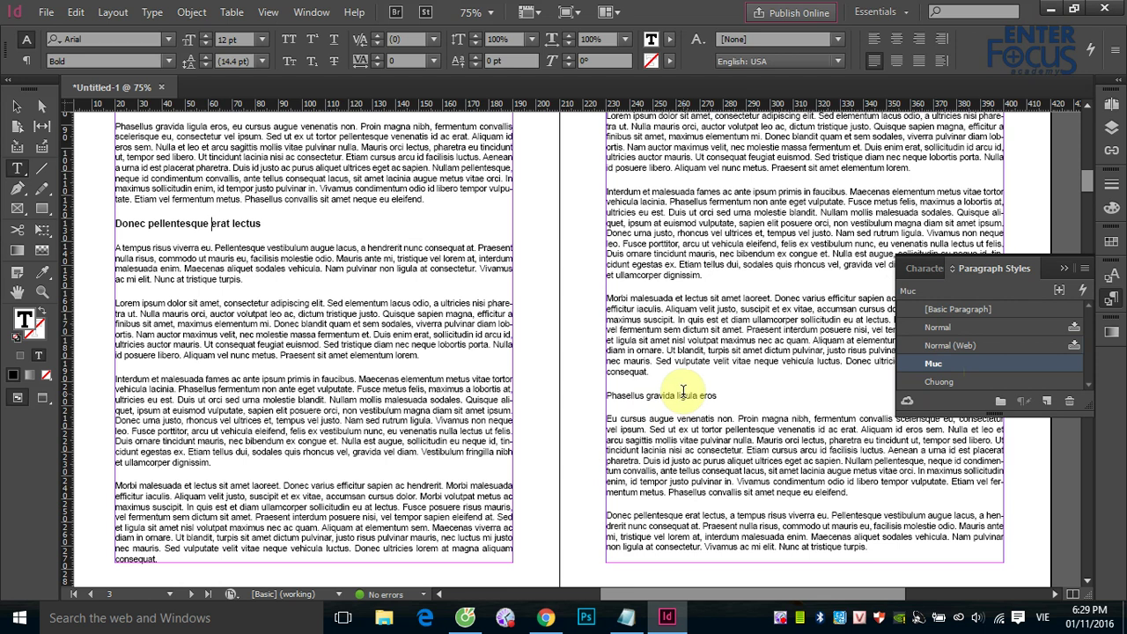
Apply the Muc paragraph style to the "Phasellus gravida ligula eros" line on page 3.
left_click(682, 395)
left_click(936, 364)
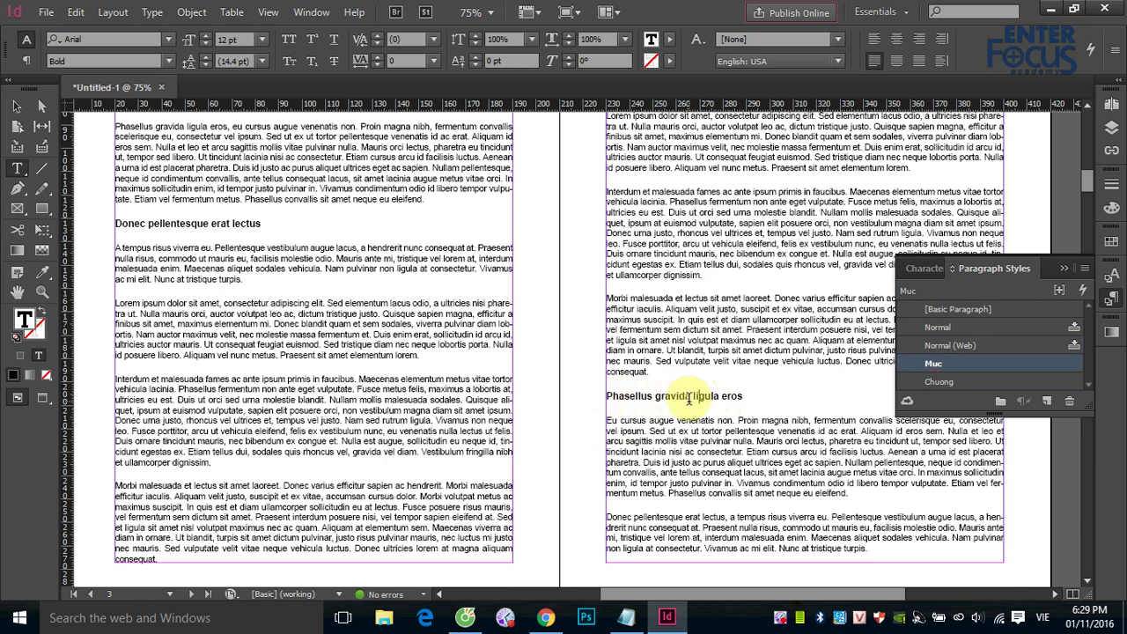
Separate "Morbi malesuada et lectus sit amet laoreet." from the text after it at the start of page 5 and apply the Chuong paragraph style.
scroll(682, 414, "down", 6)
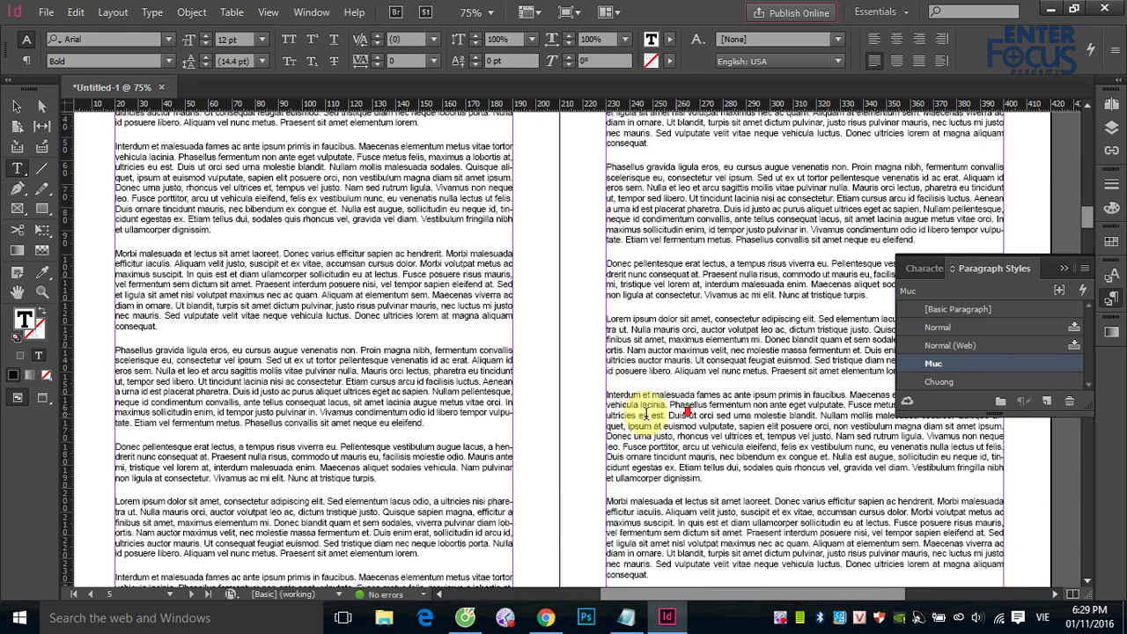
scroll(465, 360, "down", 5)
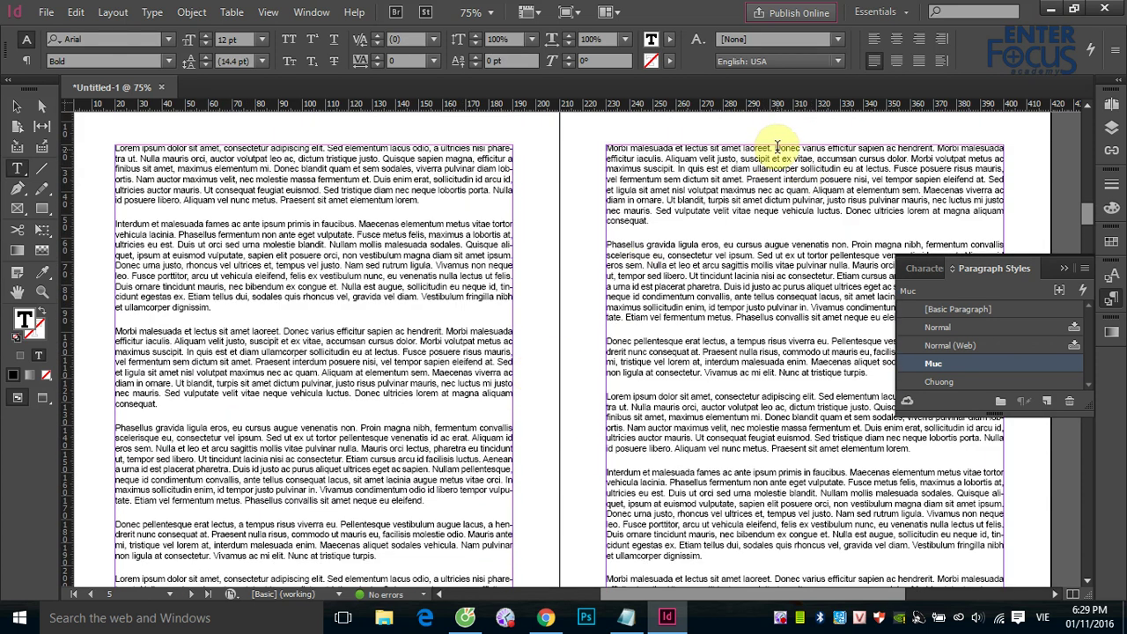
left_click(777, 146)
key("Return")
key("Return")
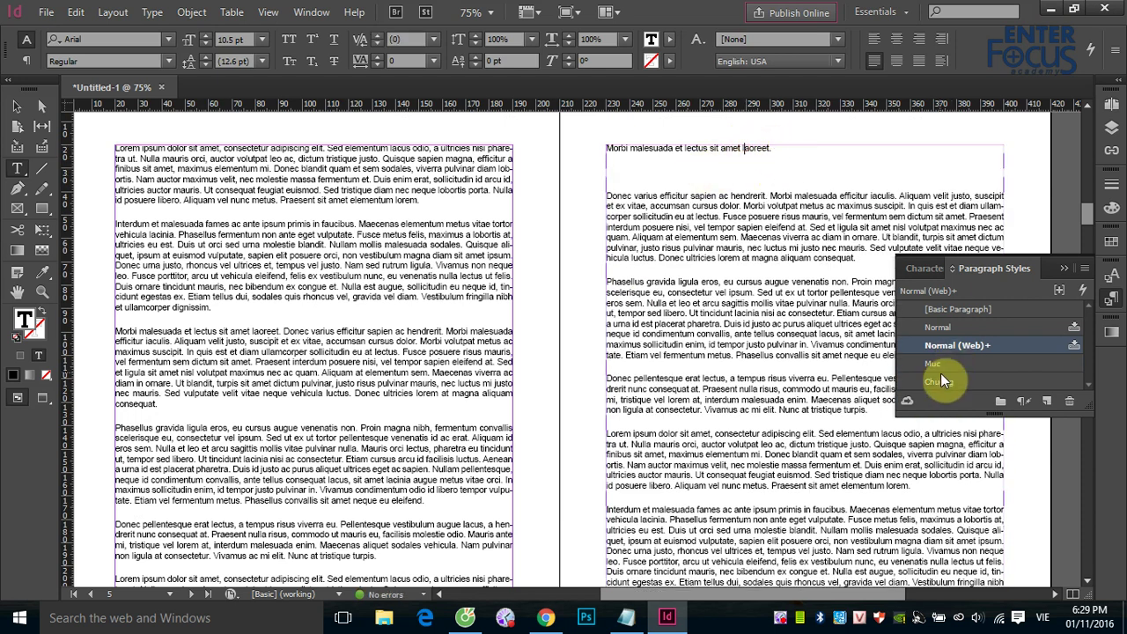
left_click(938, 381)
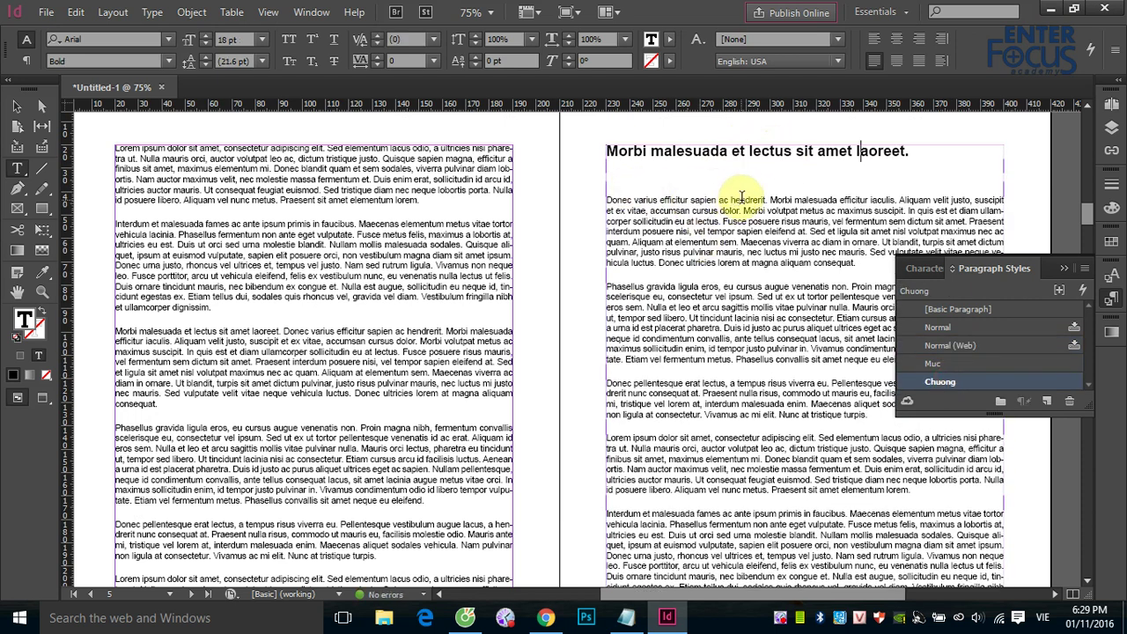
Split off "Donec varius efficitur sapien ac hendrerit." on page 5 as a Muc-styled subheading and delete the blank line above it.
left_click(771, 200)
key("Return")
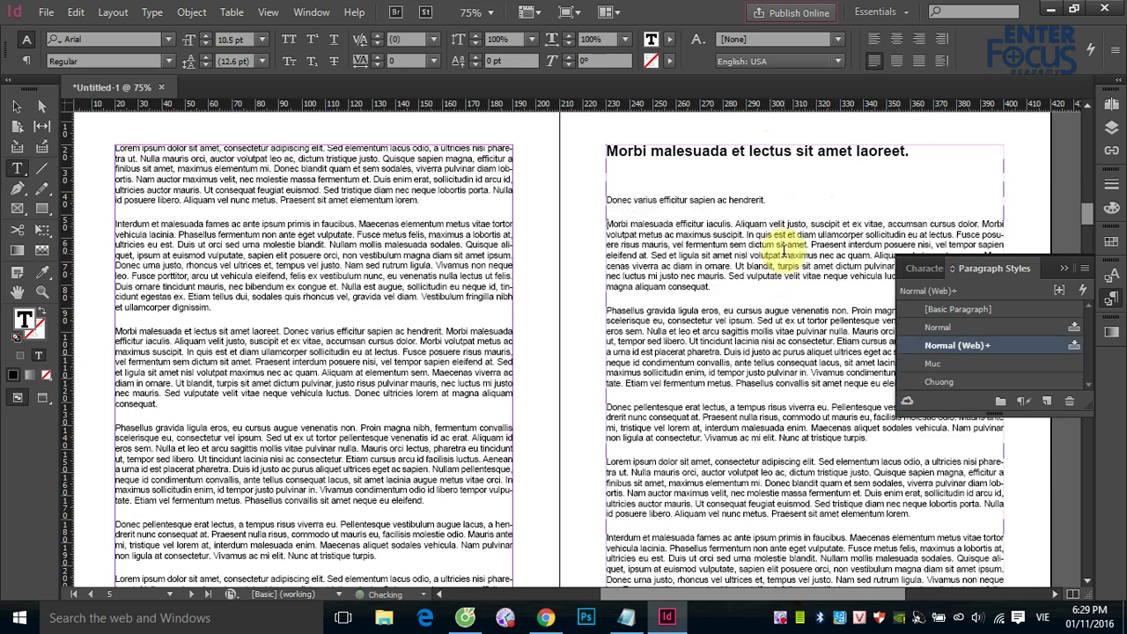
left_click(729, 200)
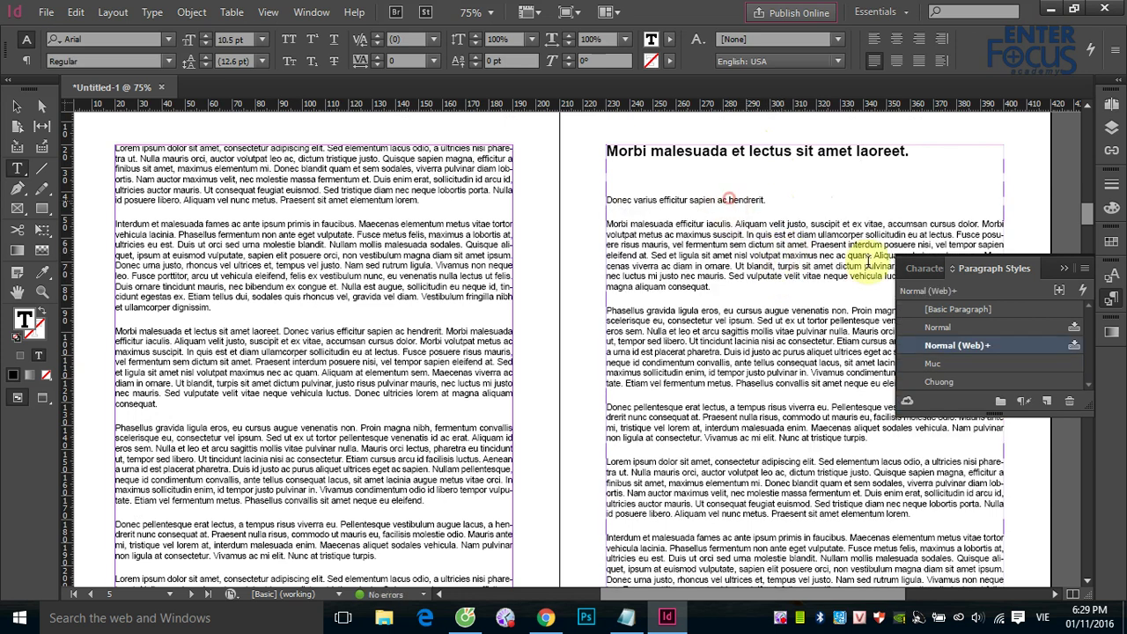
left_click(930, 363)
left_click(630, 176)
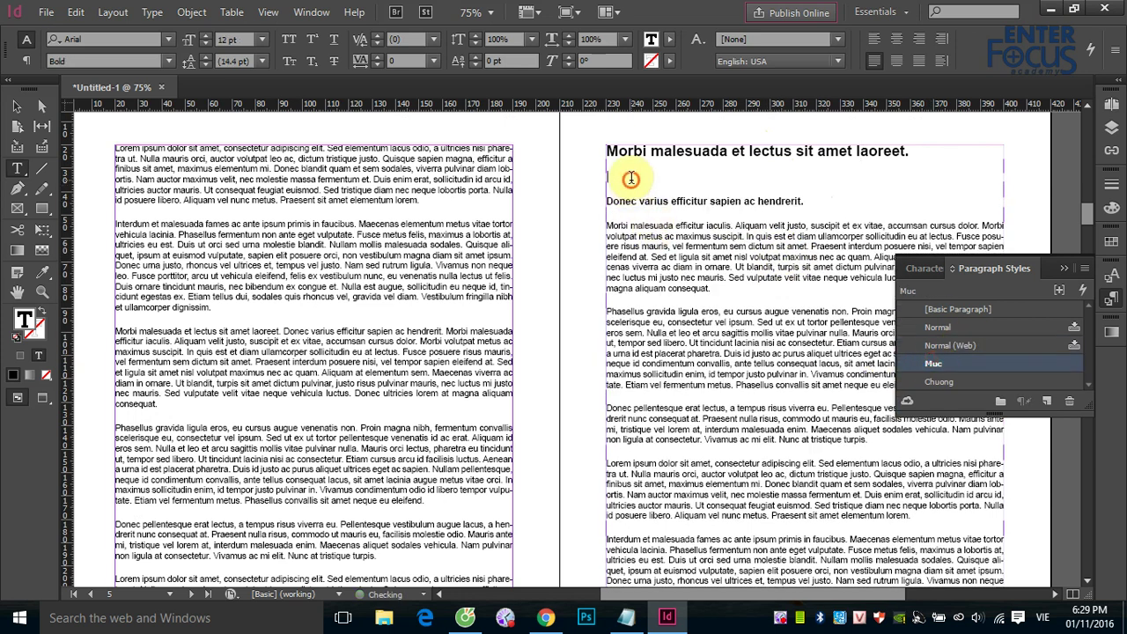
key("Delete")
On page 6, split "Morbi malesuada et lectus sit amet laoreet." into its own paragraph and apply the Muc paragraph style.
scroll(484, 379, "down", 10)
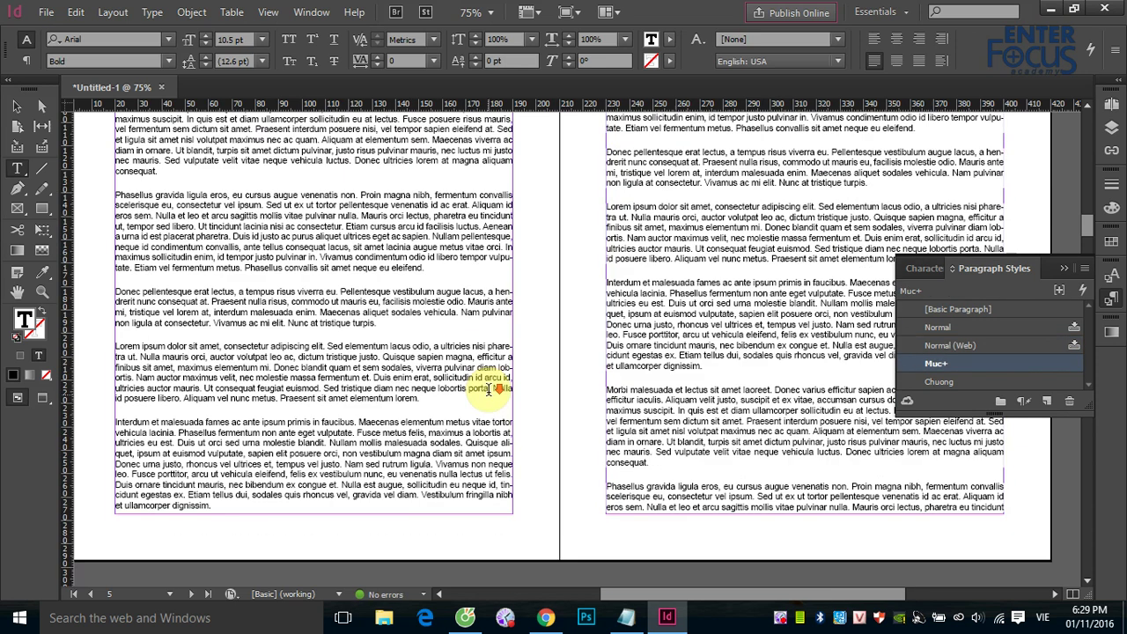
scroll(317, 407, "down", 3)
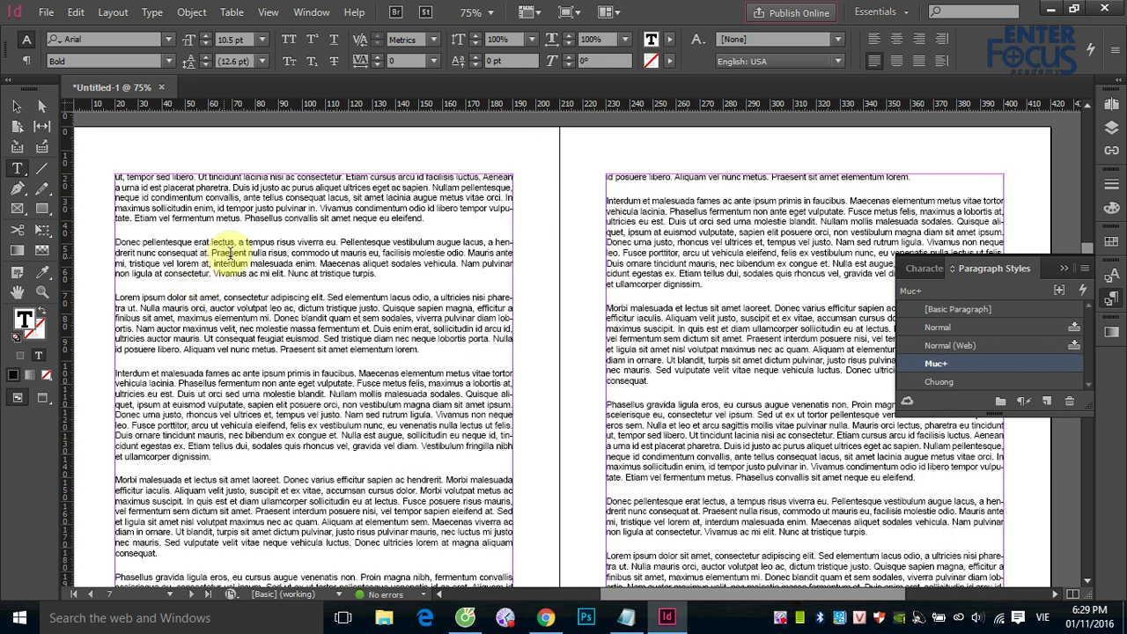
scroll(264, 372, "down", 3)
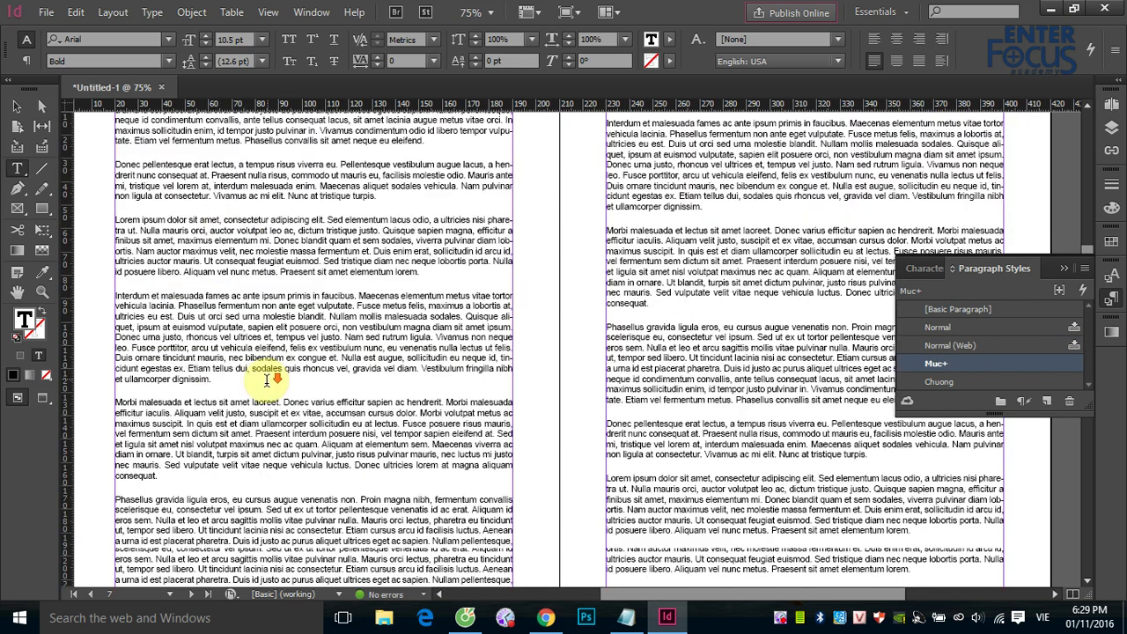
left_click(284, 361)
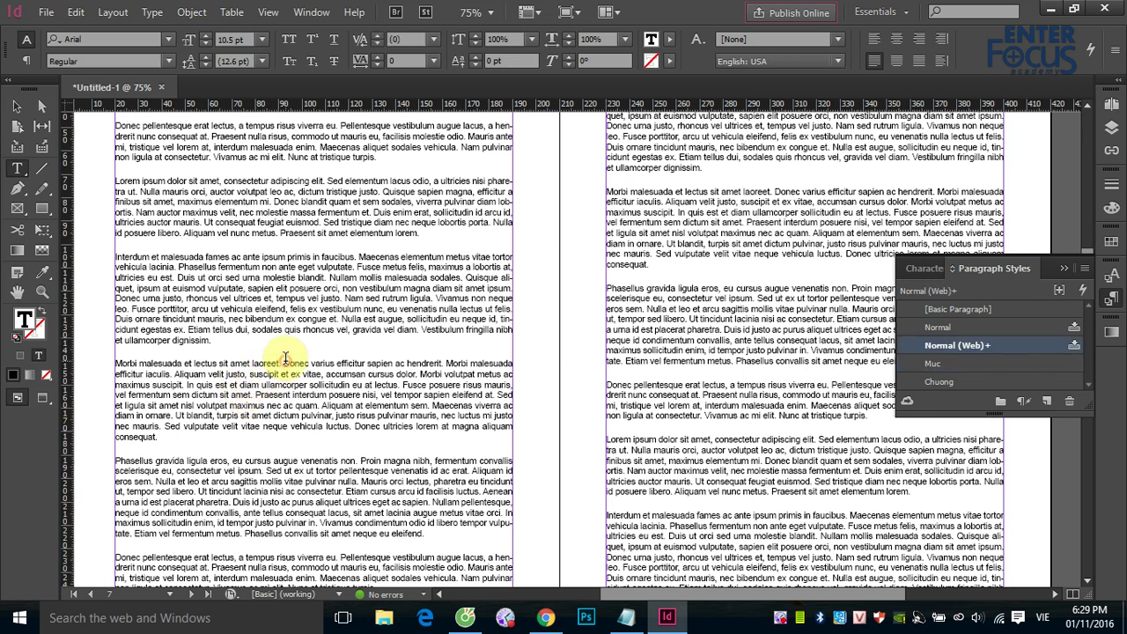
key("Return")
left_click(218, 363)
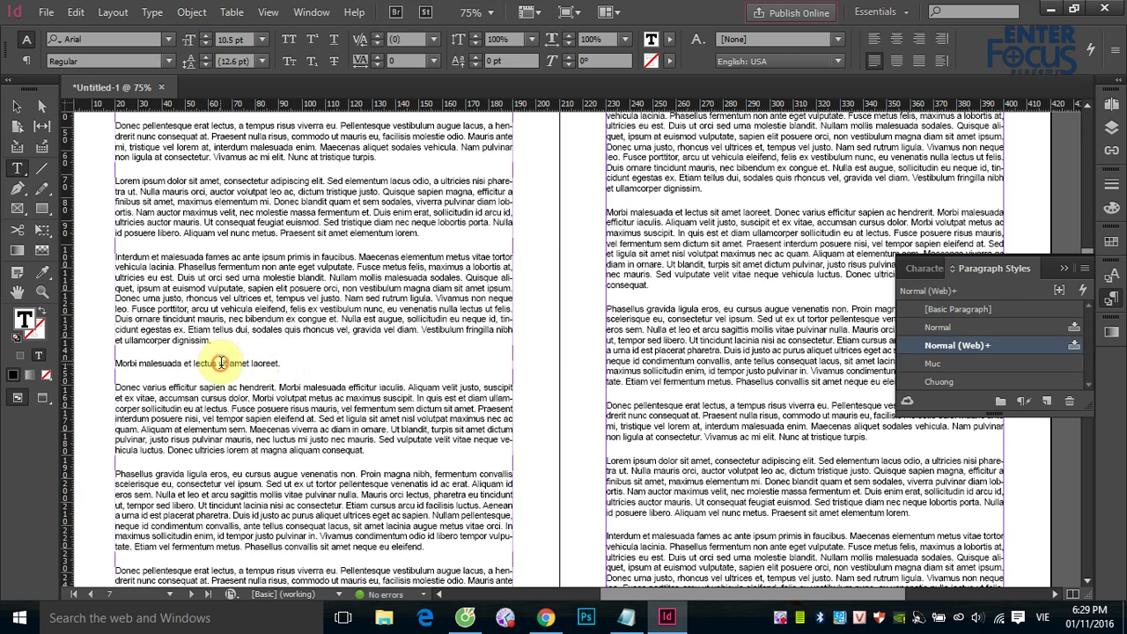
left_click(939, 364)
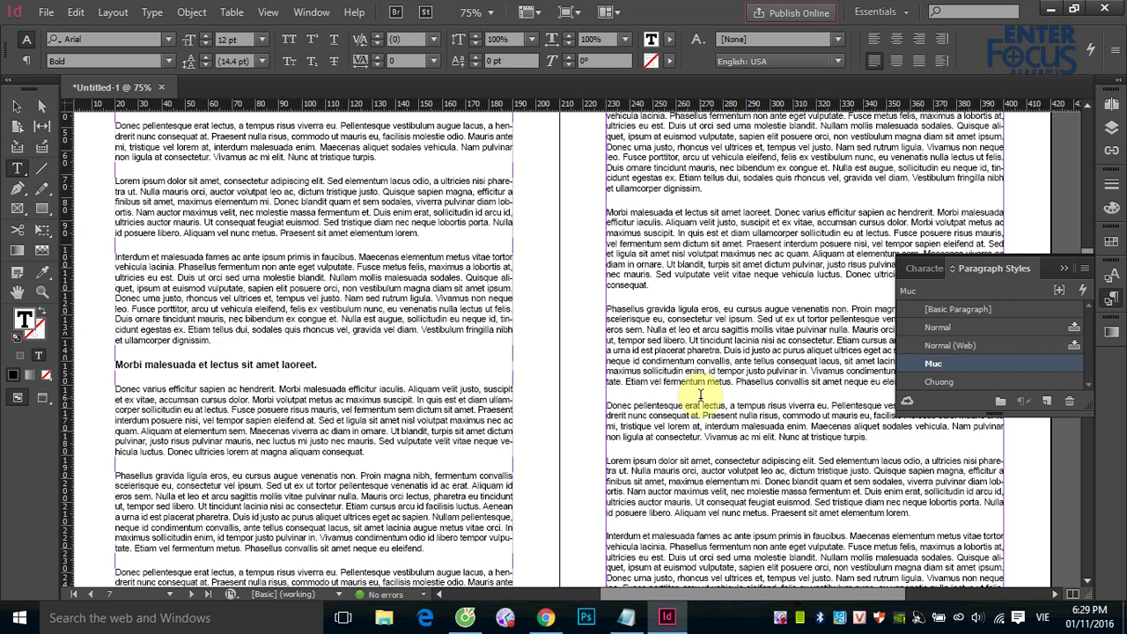
Split page 9's first paragraph after "Donec pellentesque erat lectus," with an extra blank line and capitalize the following text's first word as "A".
scroll(704, 396, "down", 6)
scroll(709, 392, "down", 10)
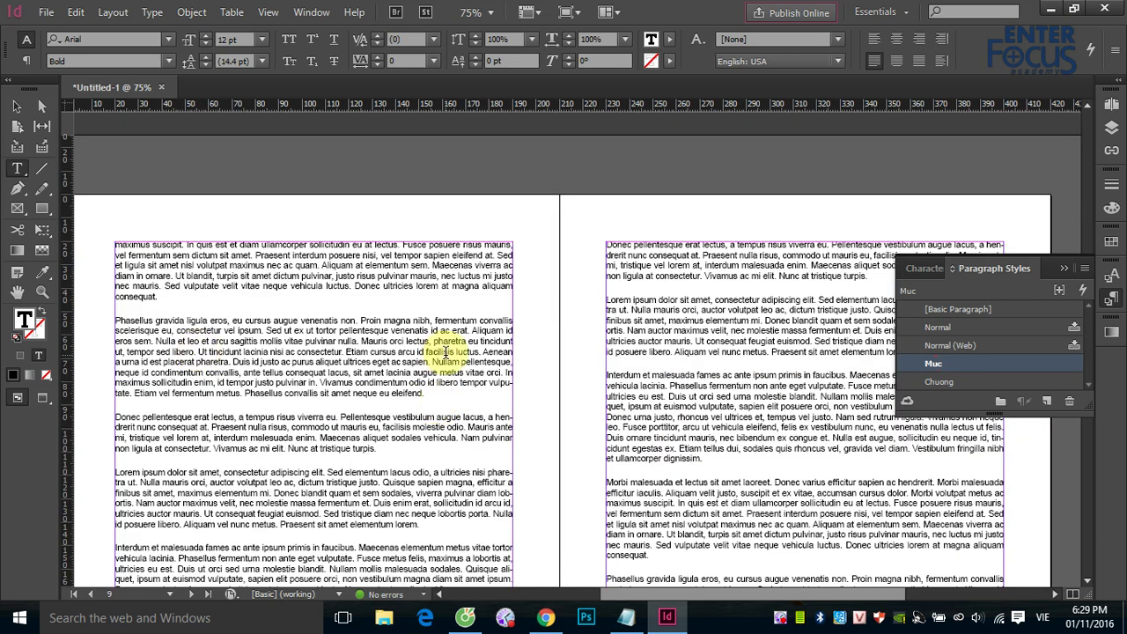
scroll(440, 360, "down", 4)
scroll(475, 365, "up", 3)
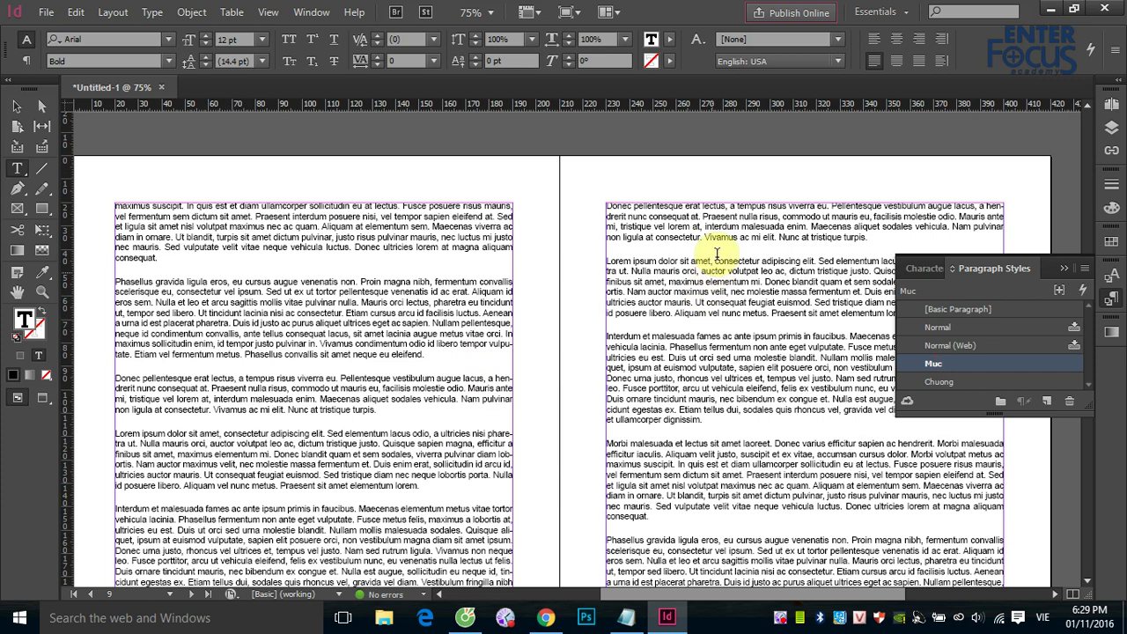
left_click(731, 207)
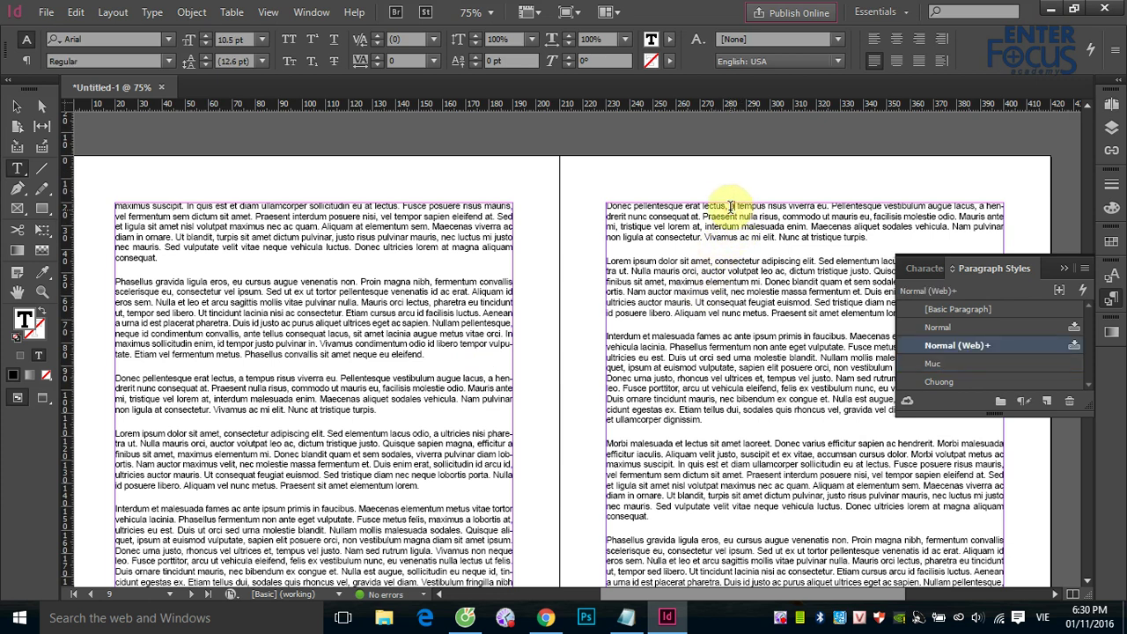
double_click(732, 207)
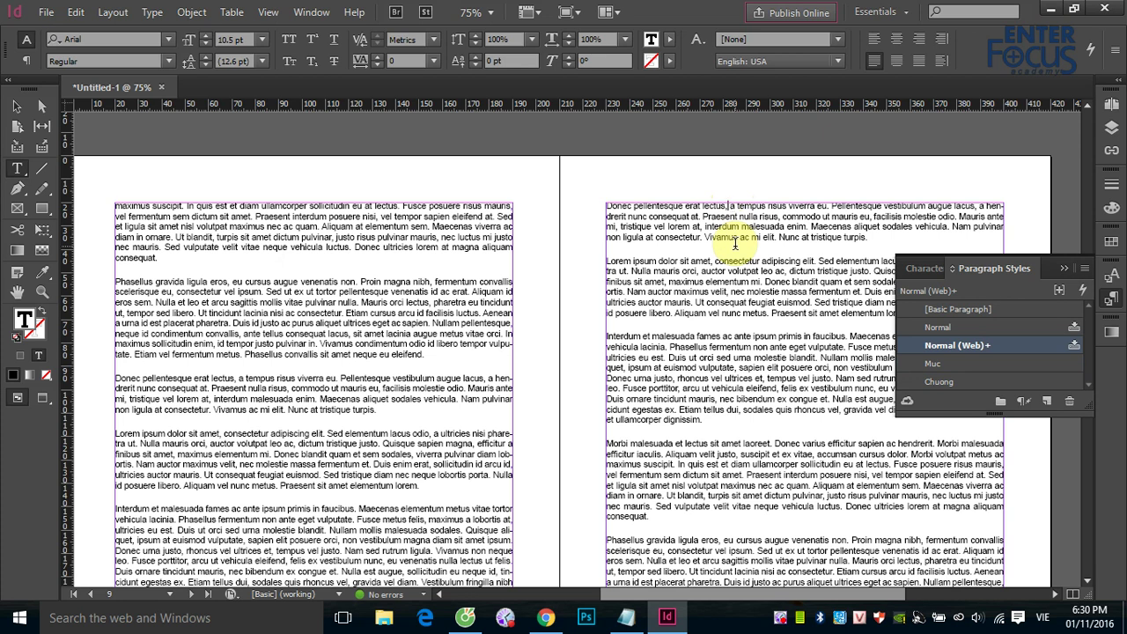
key("Return")
key("Return")
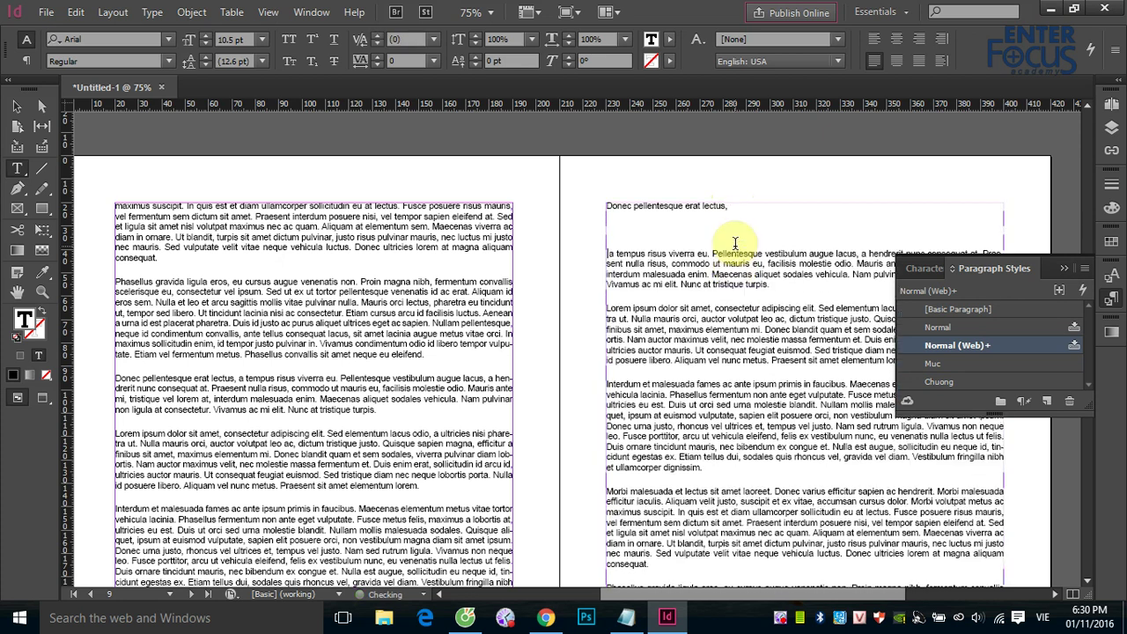
key("Delete")
key("Delete")
type("A")
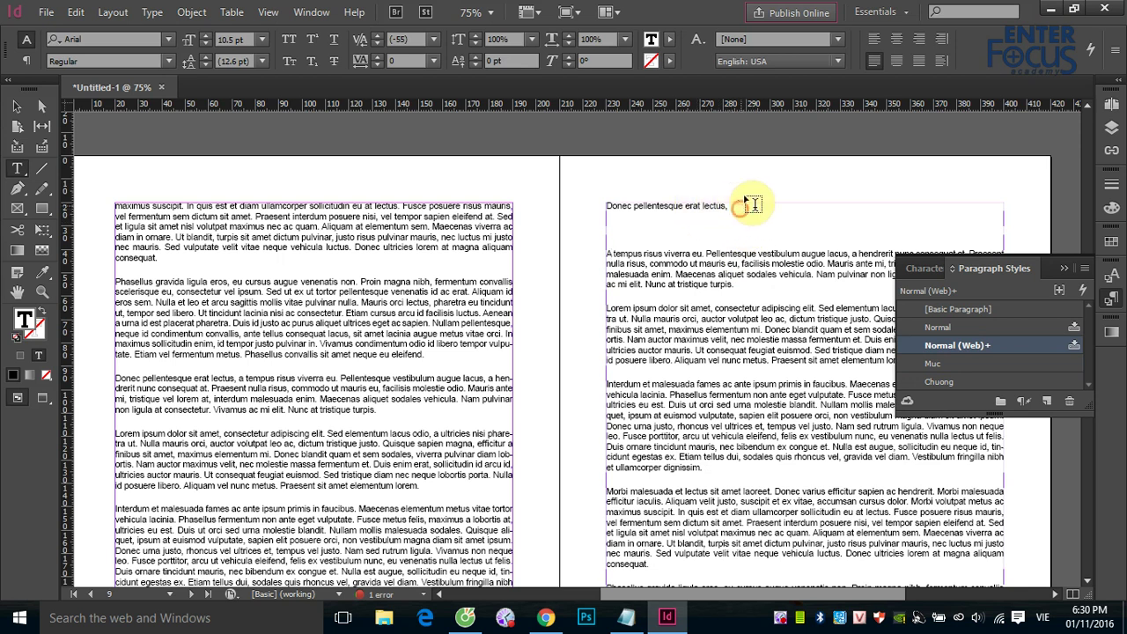
Remove the trailing comma from "Donec pellentesque erat lectus" on page 9 and apply the Chuong paragraph style to that line.
left_click(750, 204)
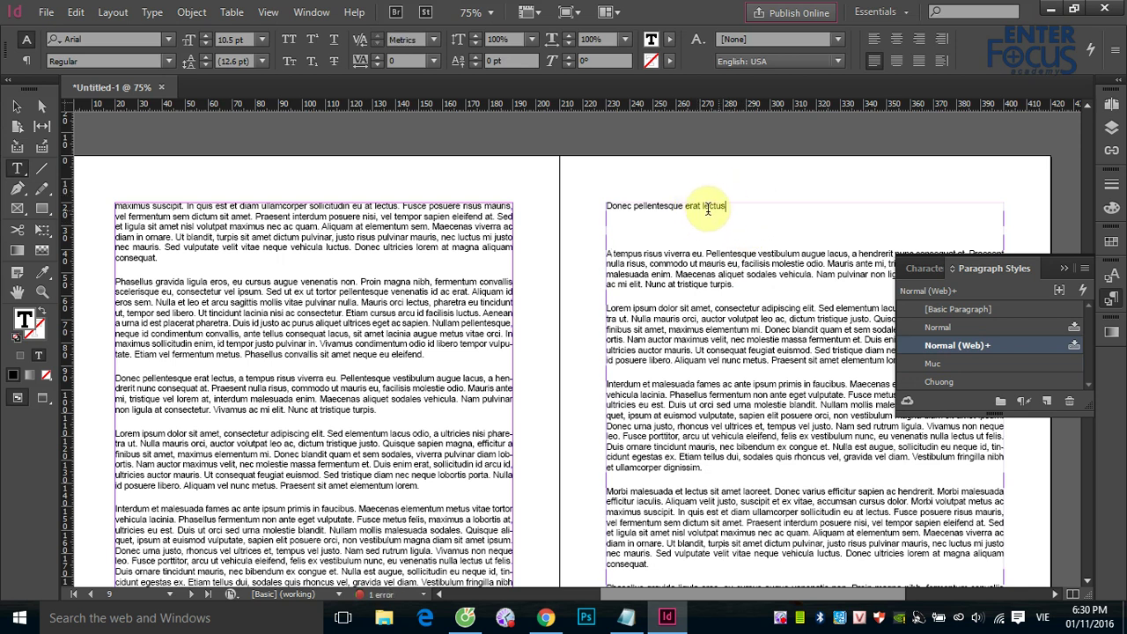
left_click(703, 206)
left_click(941, 376)
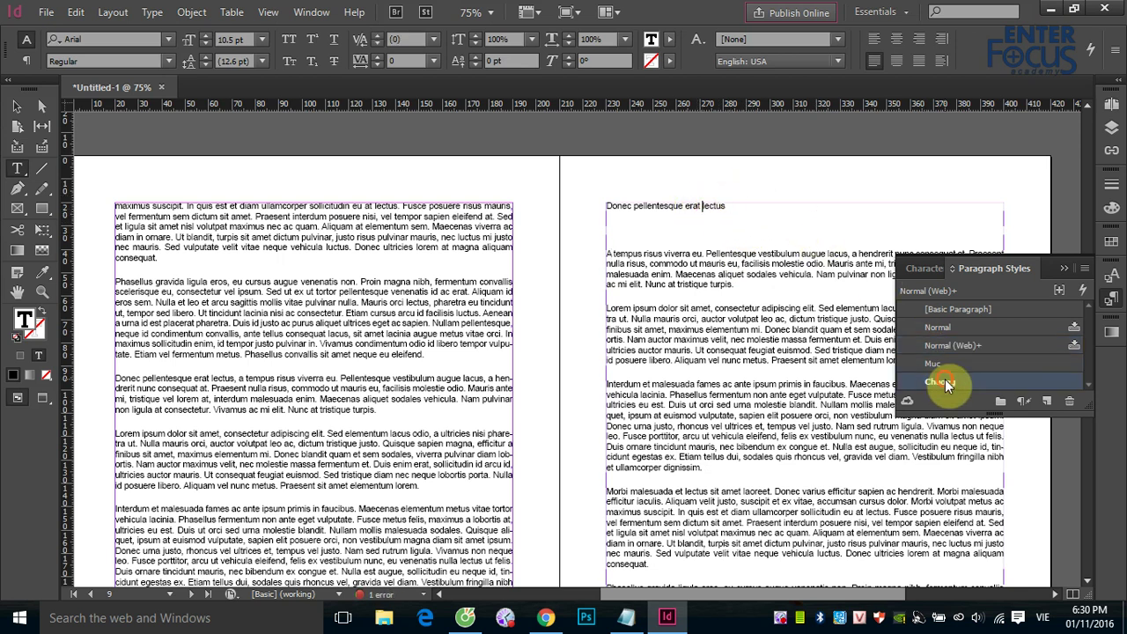
Split off "A tempus risus viverra eu." on page 9 as a Muc-styled subheading and delete the blank line above it.
left_click(706, 256)
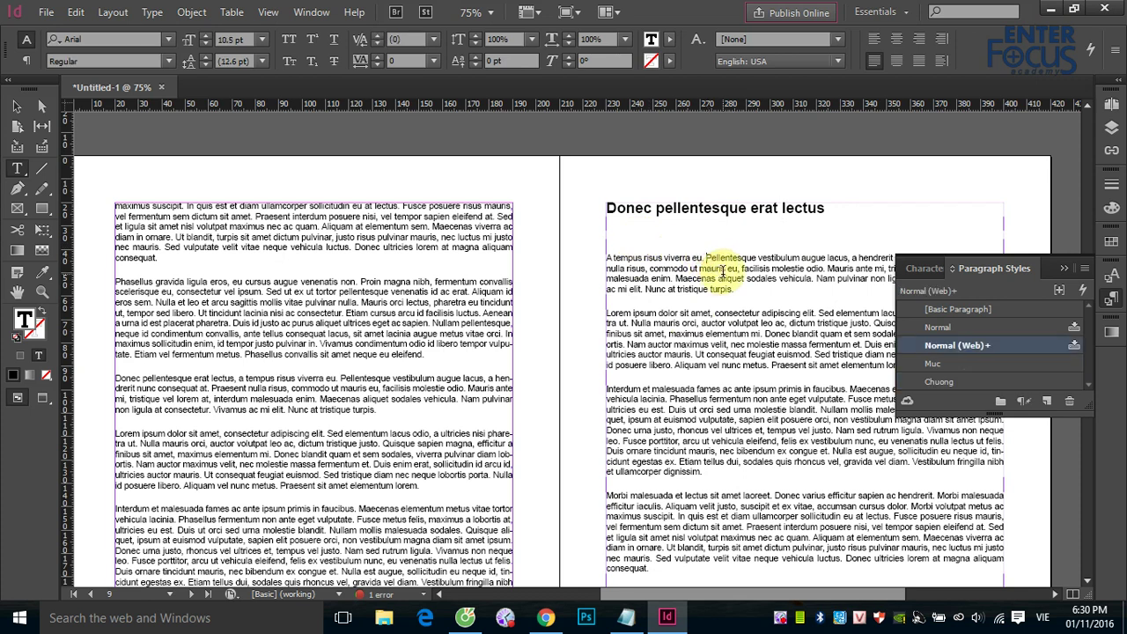
key("Return")
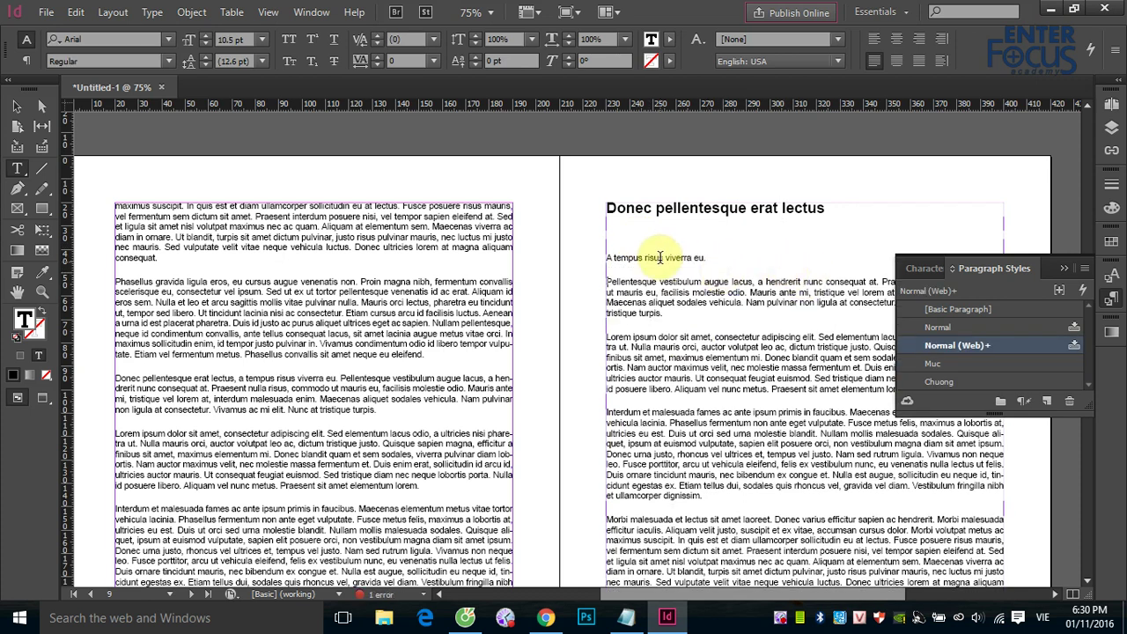
left_click(660, 257)
left_click(927, 363)
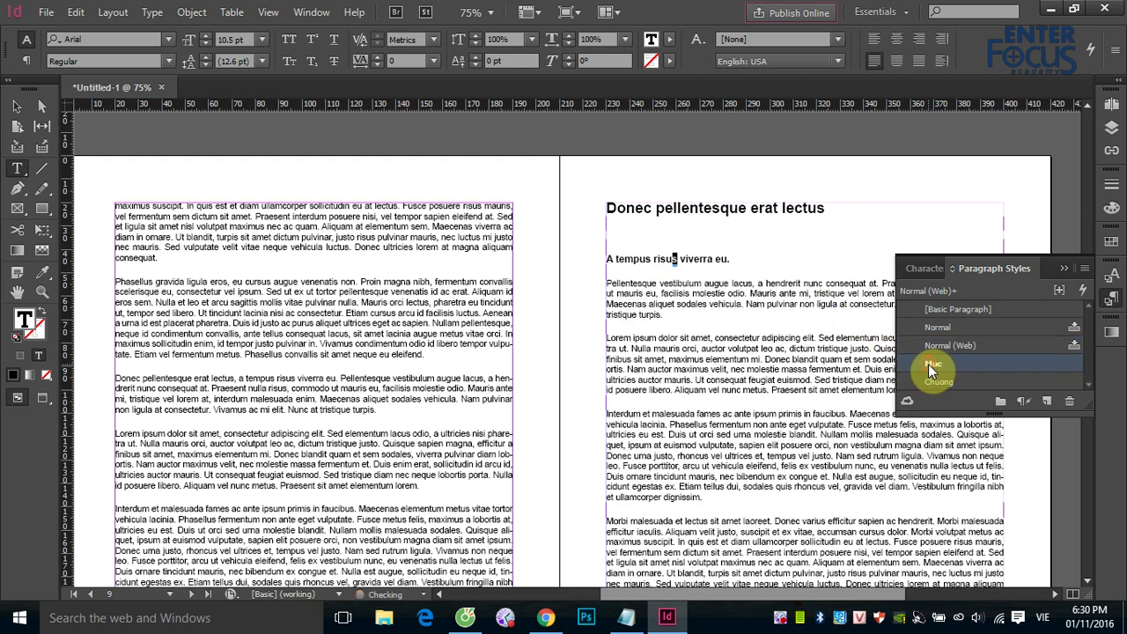
left_click(633, 230)
key("Delete")
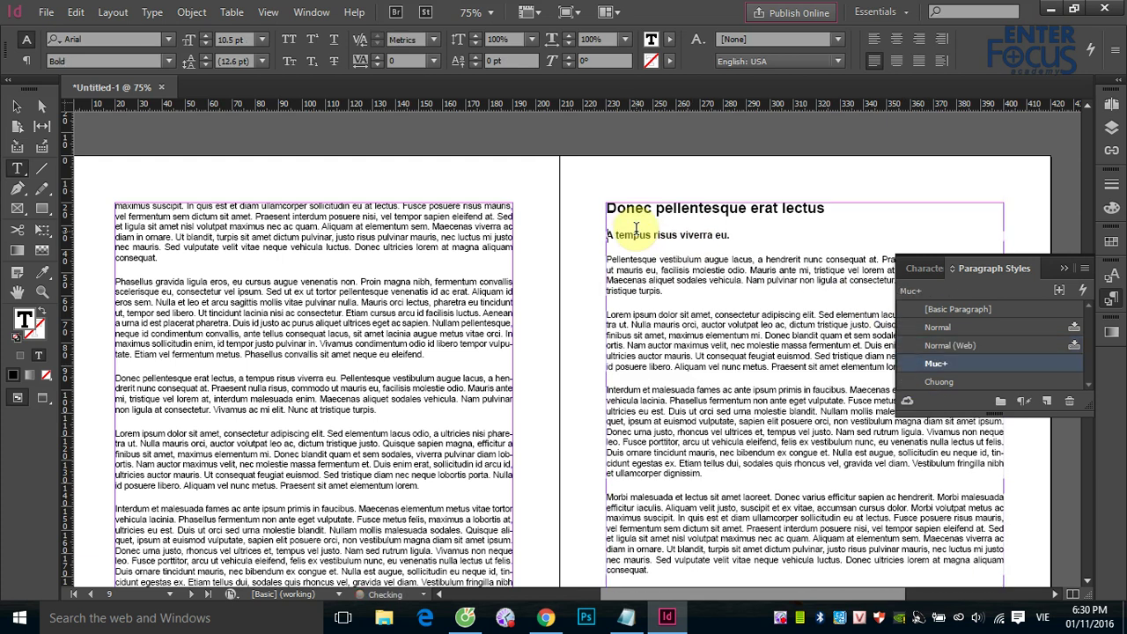
Near the end of page 10, split "Morbi malesuada et lectus sit amet laoreet." into its own paragraph and apply the Muc paragraph style.
scroll(591, 360, "down", 10)
scroll(563, 487, "down", 5)
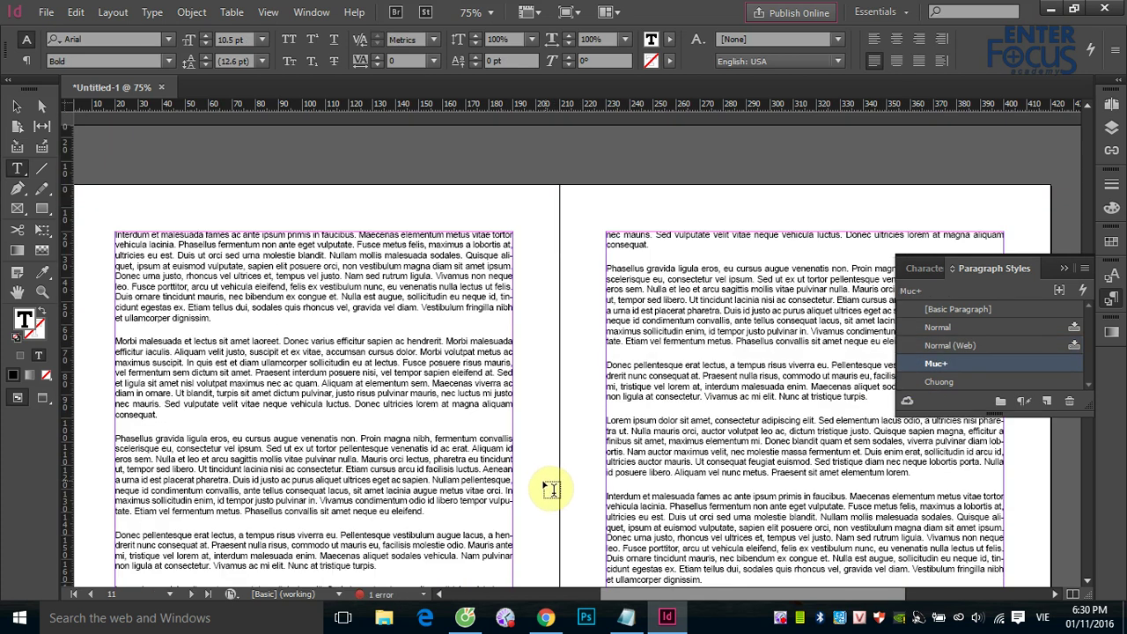
scroll(628, 410, "down", 3)
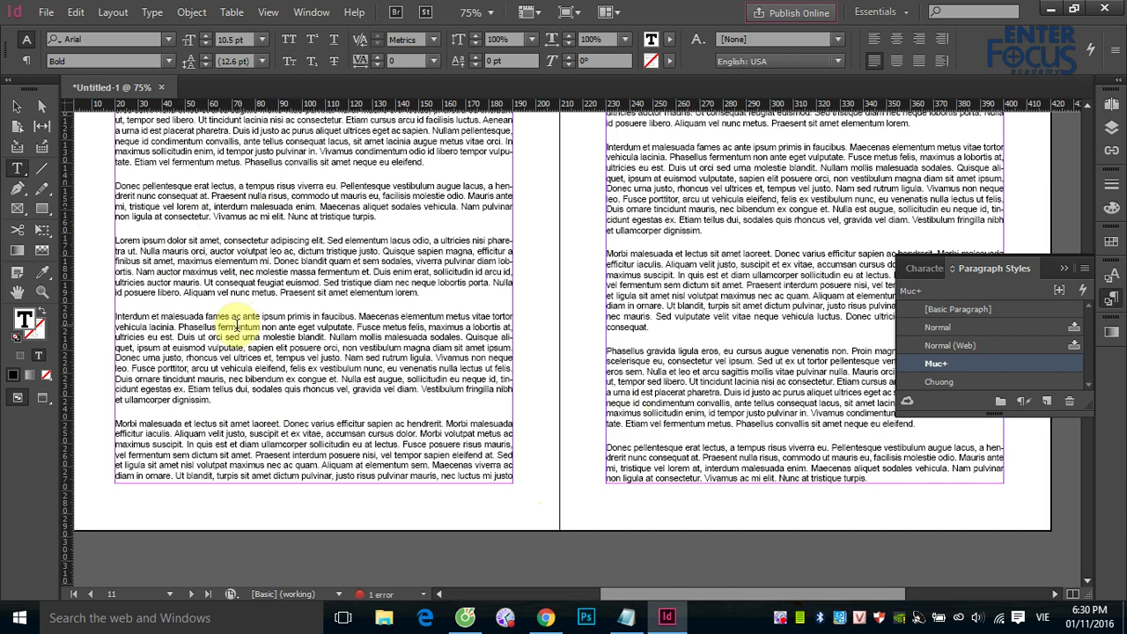
left_click(285, 423)
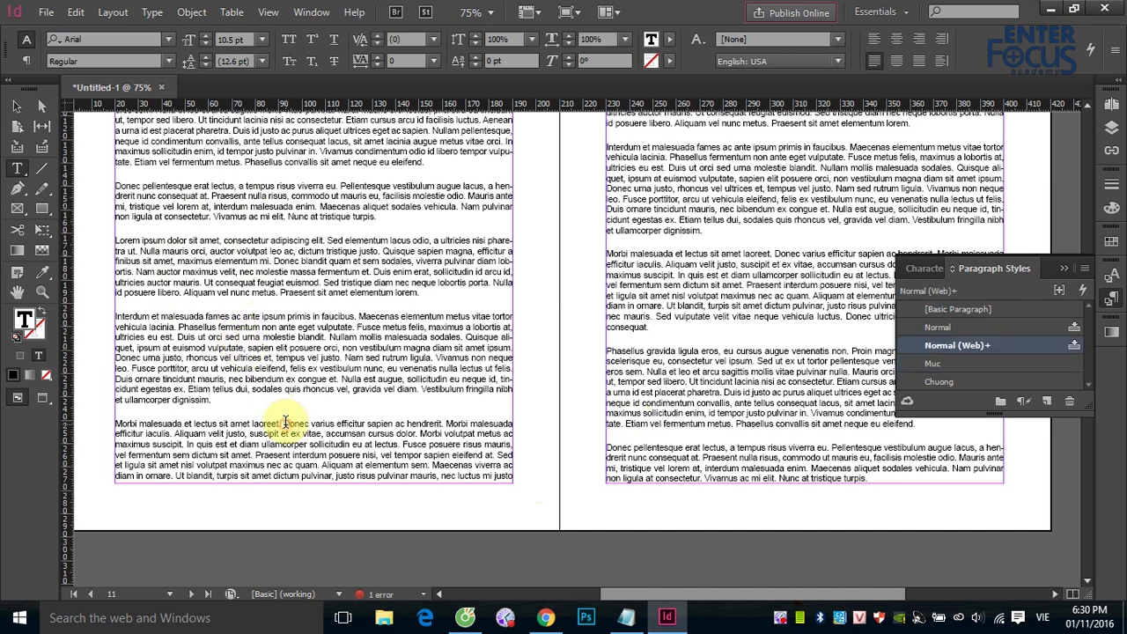
key("Return")
left_click(218, 424)
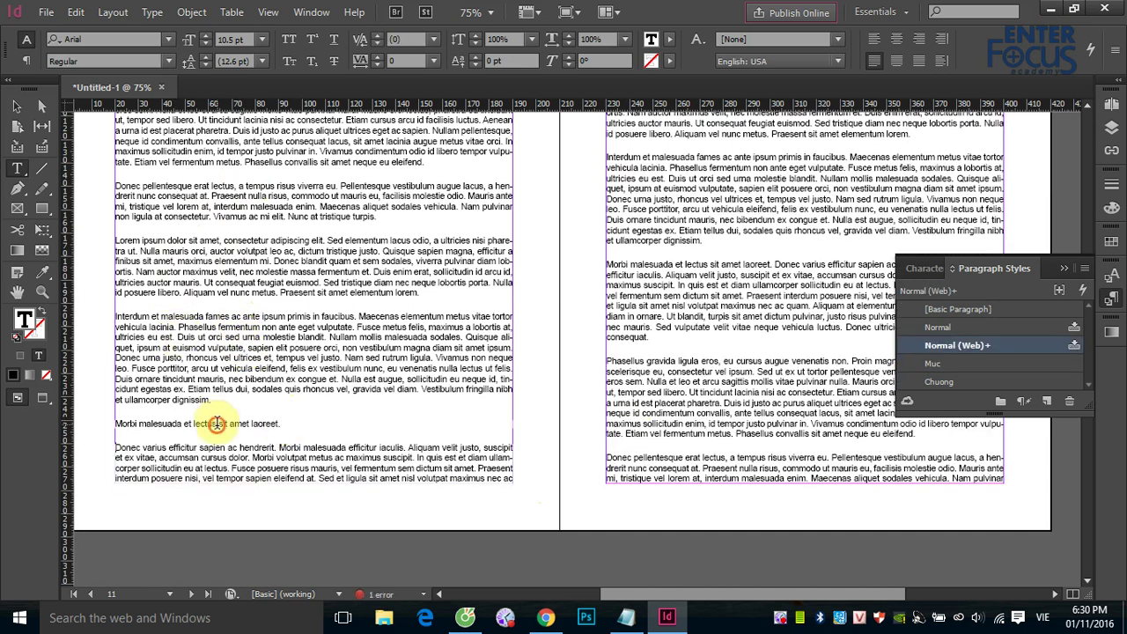
left_click(932, 363)
On page 12, separate "Vivamus ac mi elit. Nunc at tristique turpis." from the text before it with a blank line and apply the Chuong paragraph style.
scroll(591, 408, "down", 5)
scroll(595, 427, "down", 2)
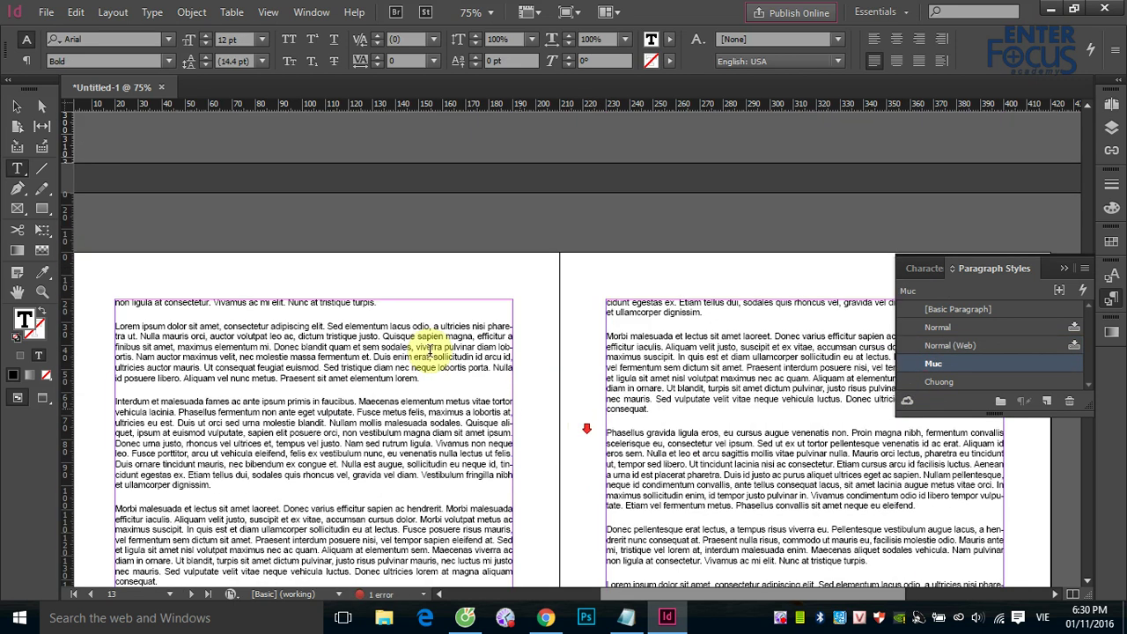
left_click(216, 303)
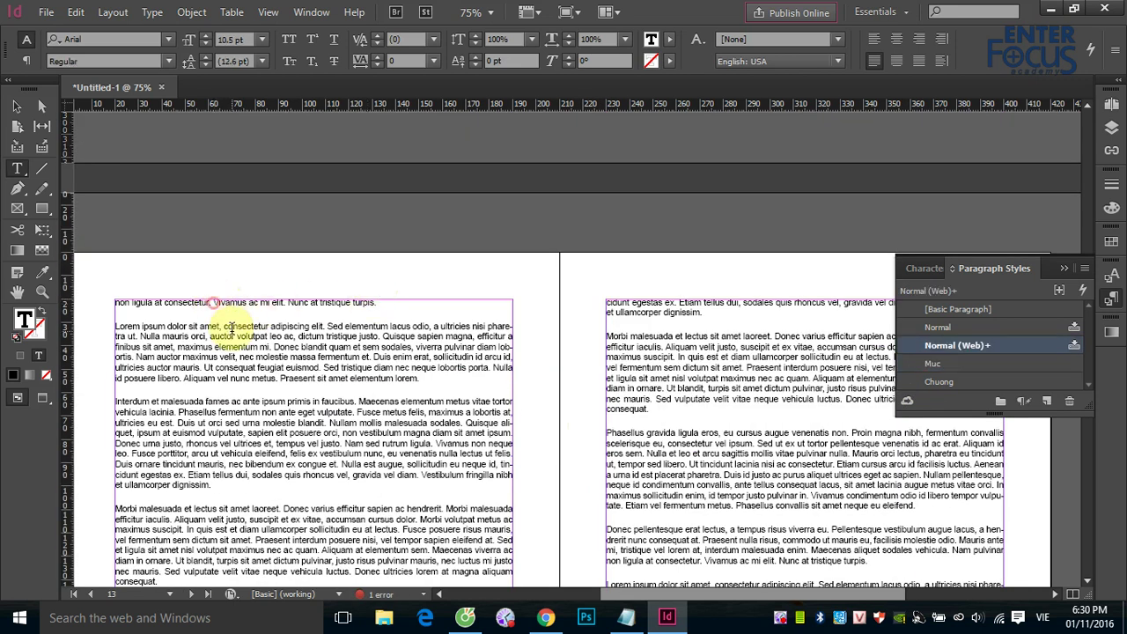
key("Return")
key("Return")
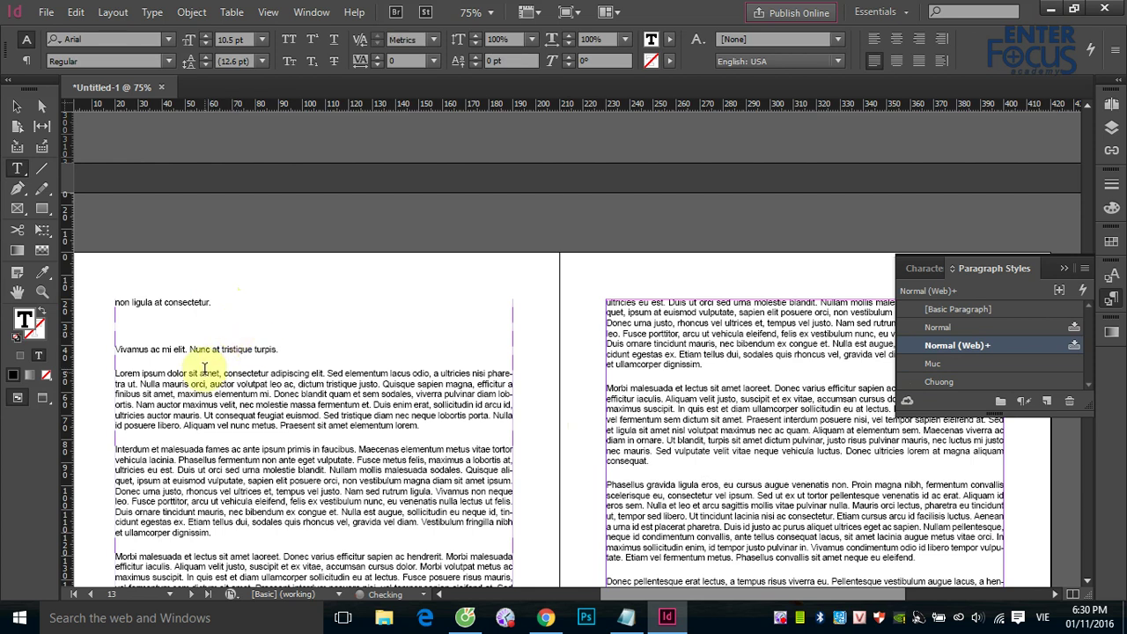
left_click(938, 381)
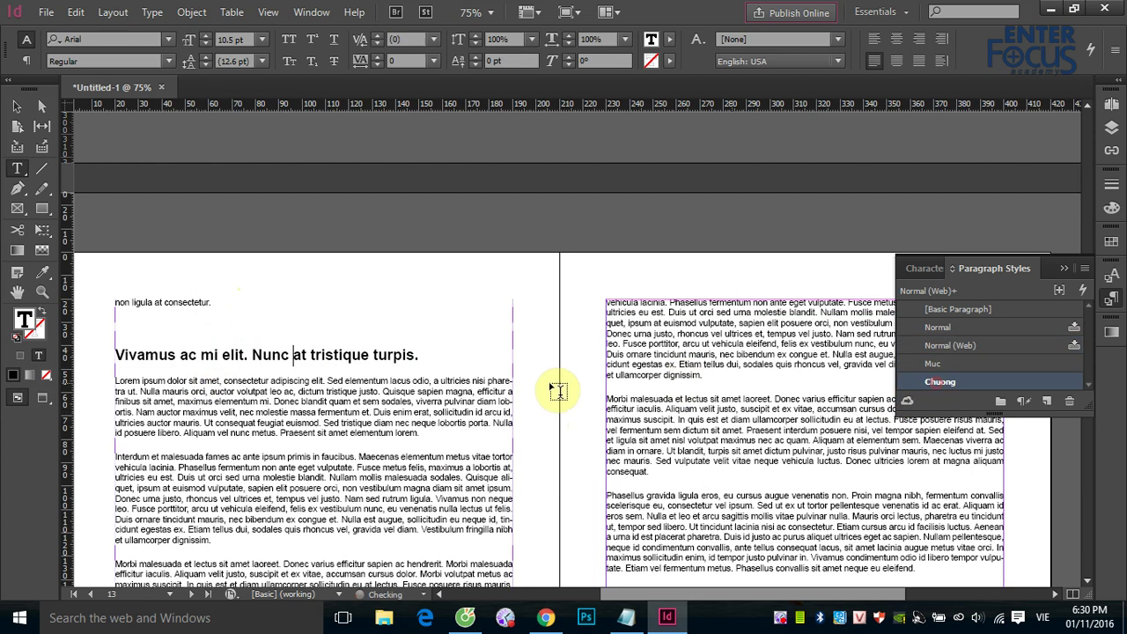
scroll(429, 406, "down", 3)
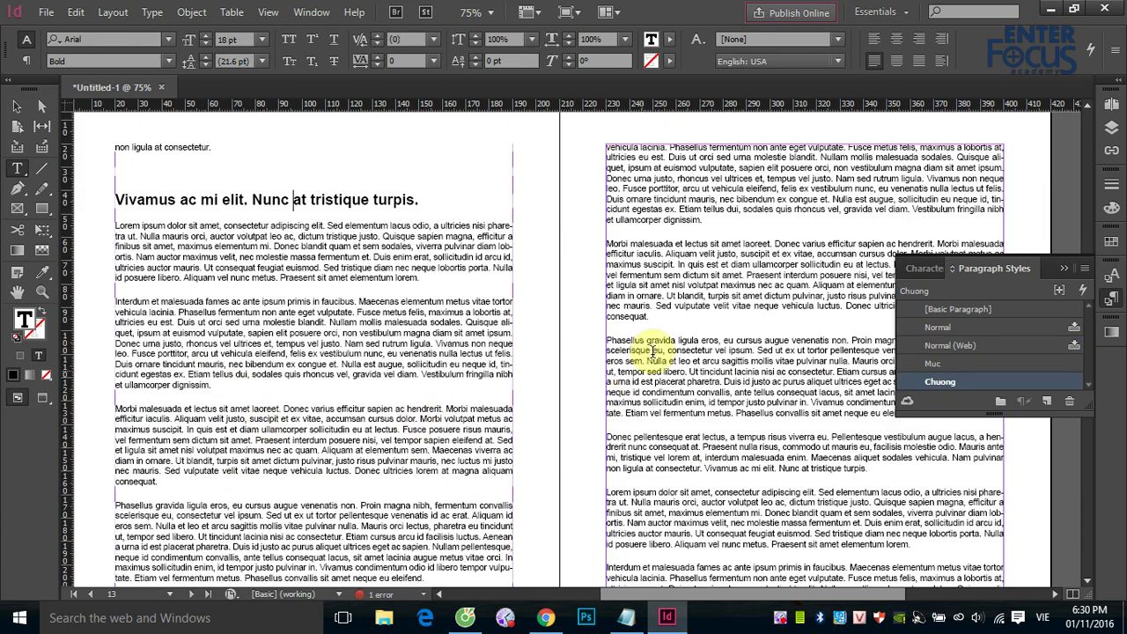
On page 13, split "Morbi malesuada et lectus sit amet laoreet." into its own paragraph and apply the Muc paragraph style.
left_click(775, 243)
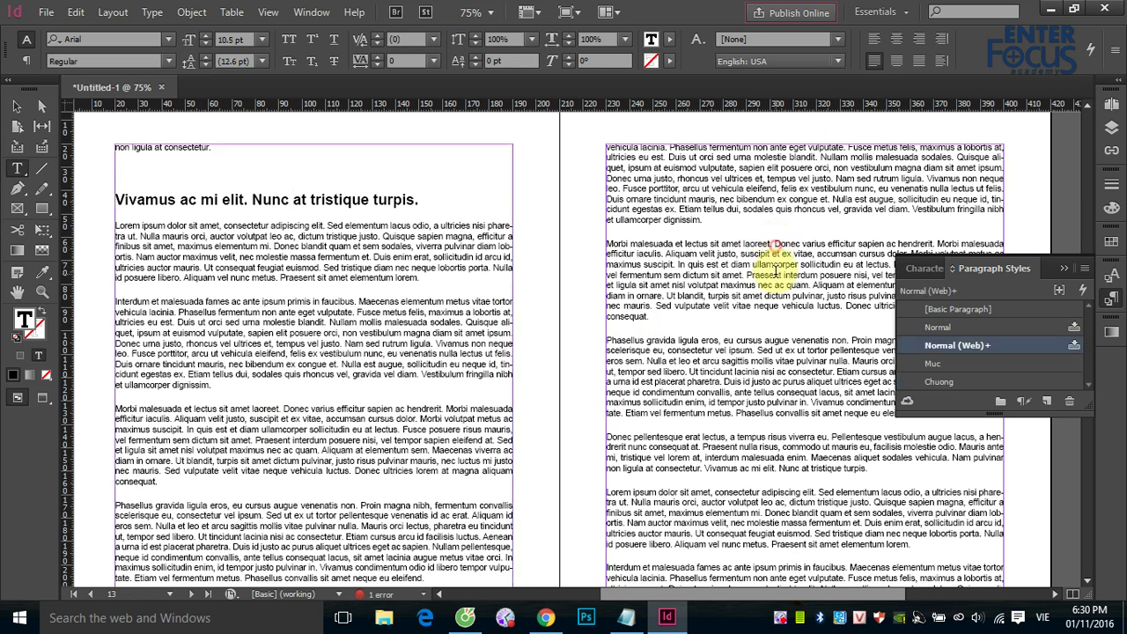
key("Return")
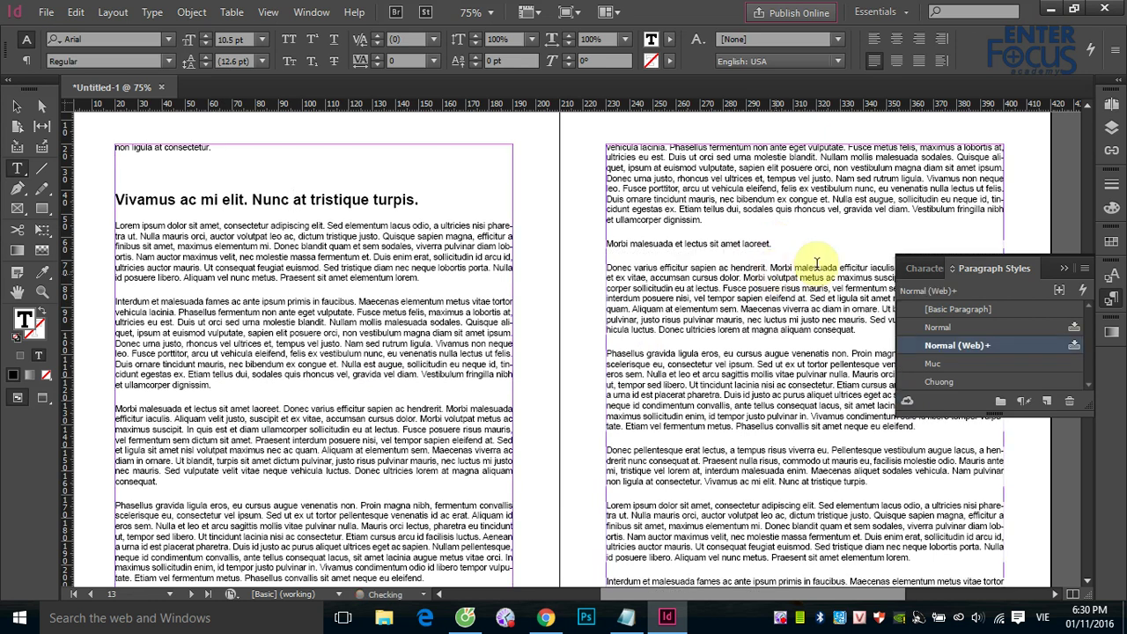
left_click(933, 363)
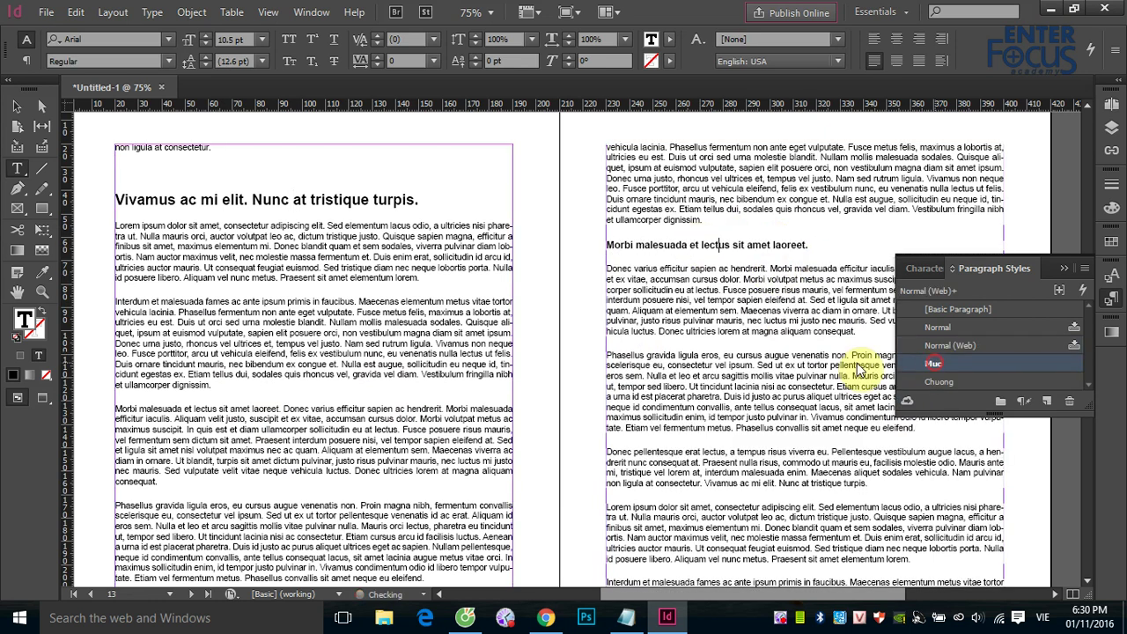
On page 18, separate "Donec pellentesque erat lectus, a tempus risus viverra eu." from its paragraph and apply the Muc paragraph style.
scroll(674, 359, "down", 8)
scroll(675, 359, "down", 15)
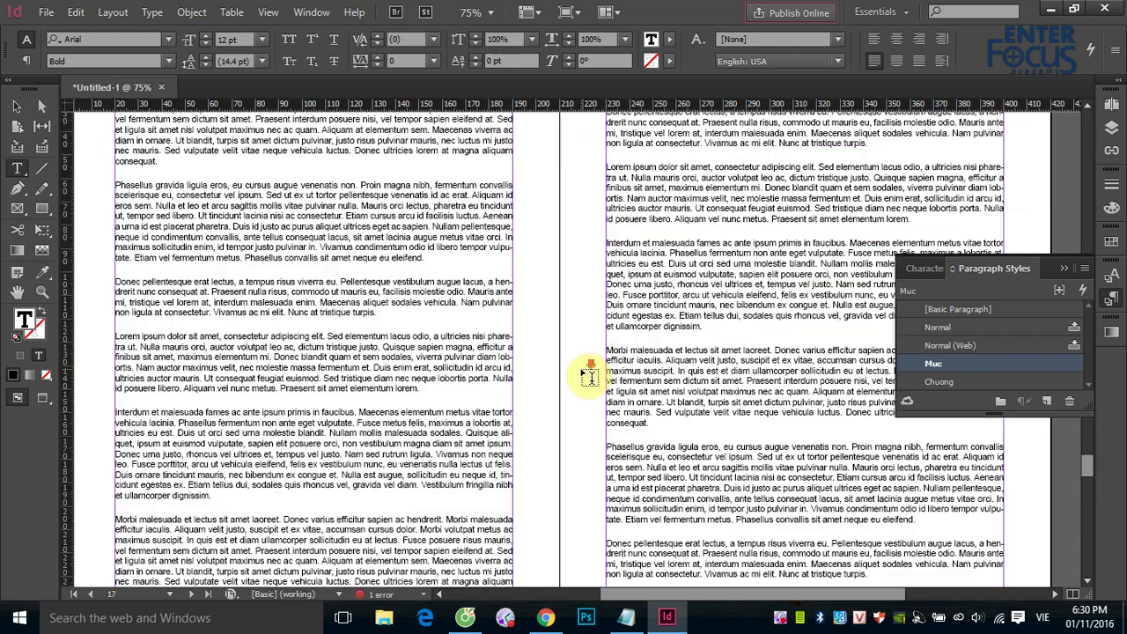
scroll(589, 376, "down", 10)
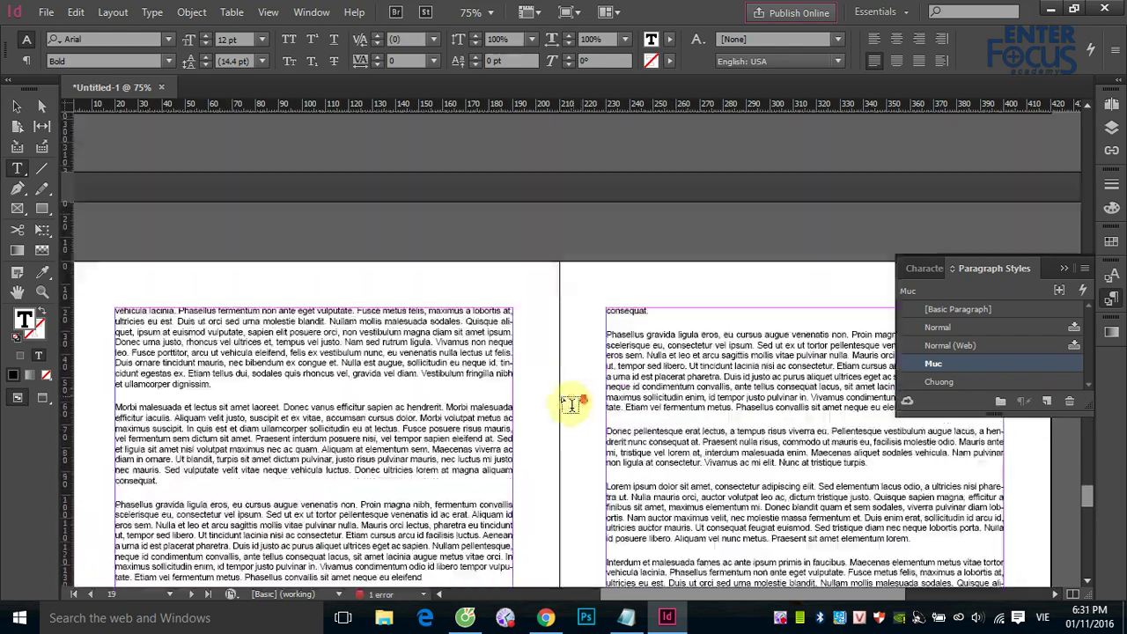
scroll(304, 390, "up", 5)
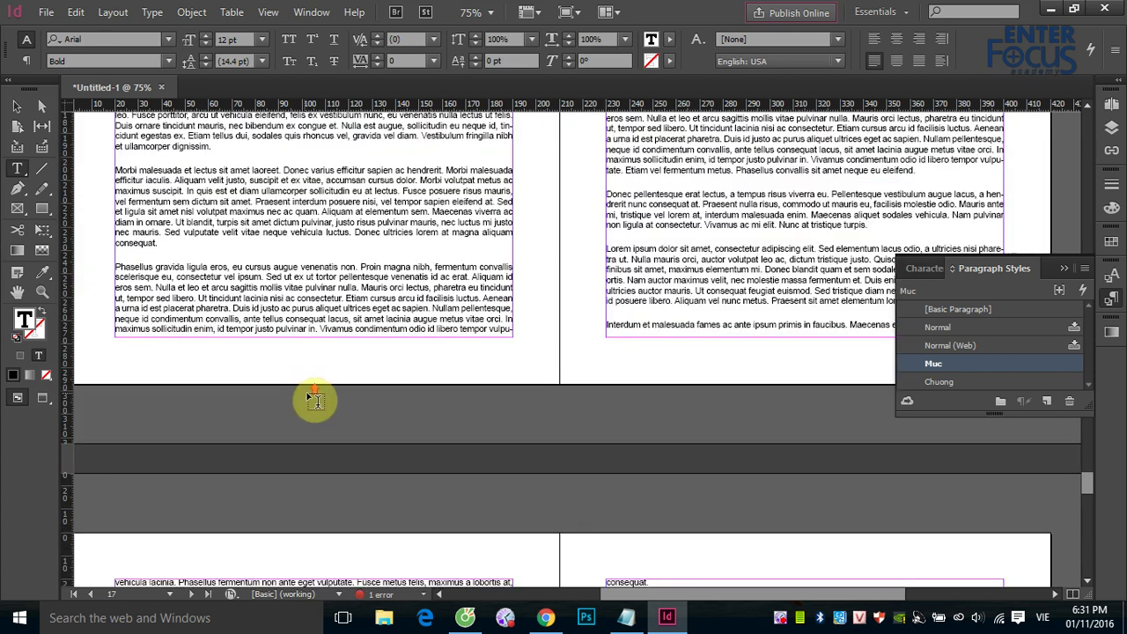
scroll(581, 339, "down", 10)
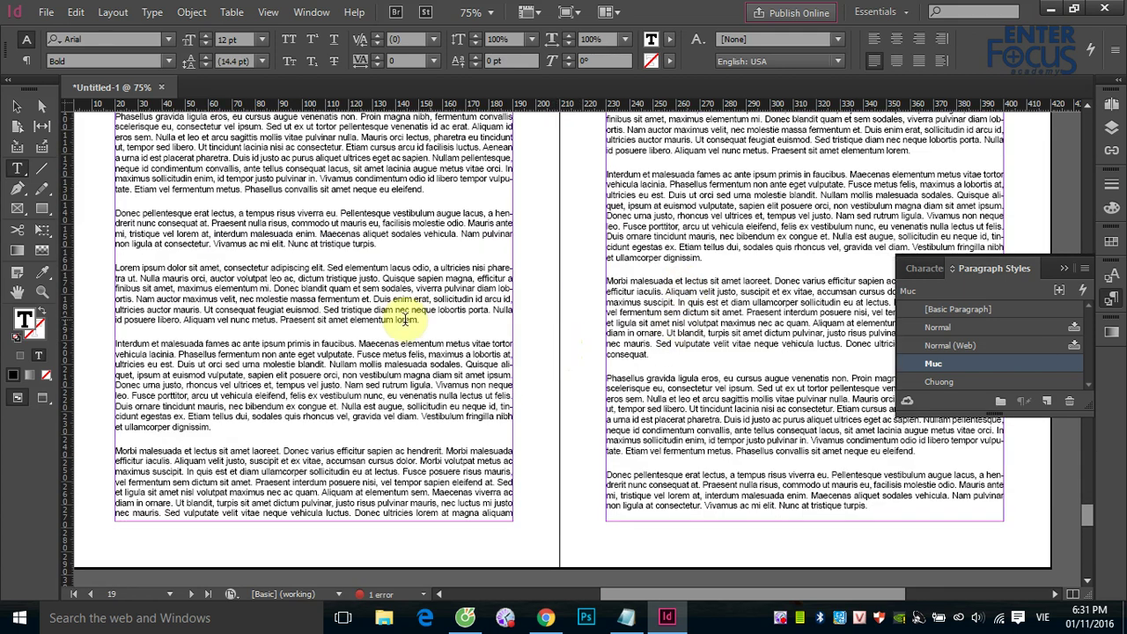
left_click(339, 212)
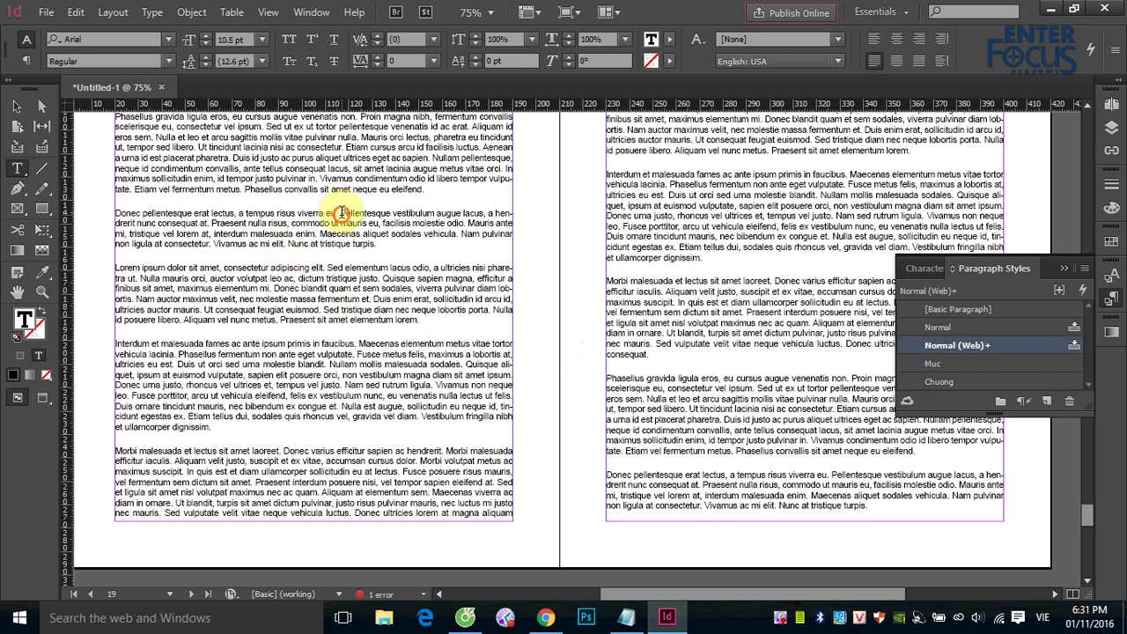
key("Return")
left_click(298, 214)
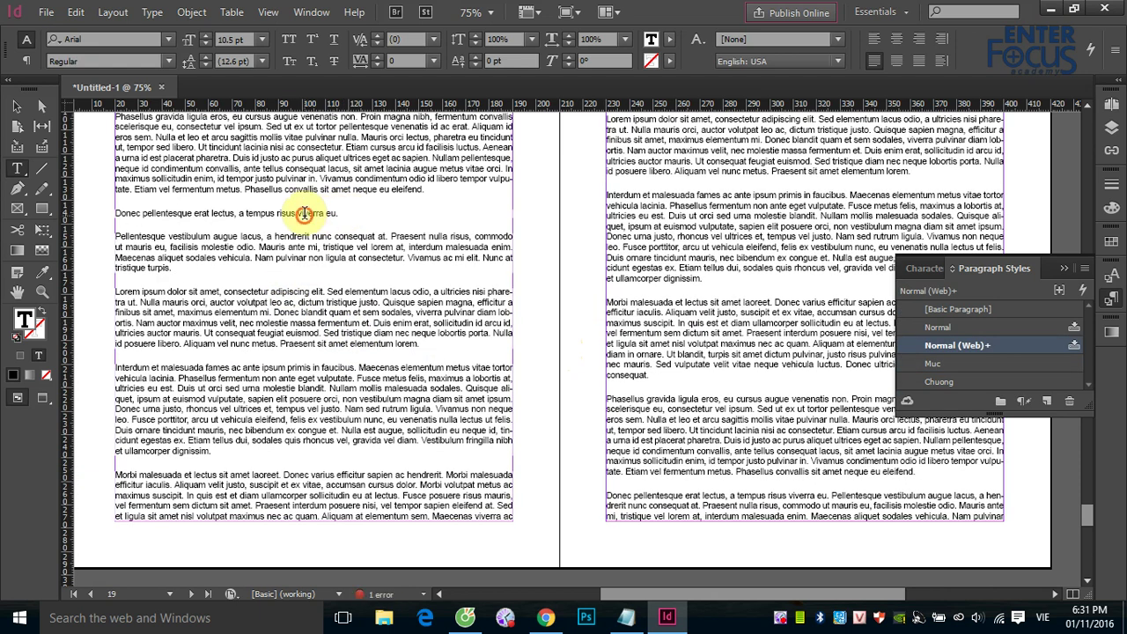
left_click(935, 364)
On page 20, split "Vivamus ac mi elit. Nunc at tristique turpis." into its own paragraph and apply the Chuong paragraph style.
scroll(625, 378, "down", 5)
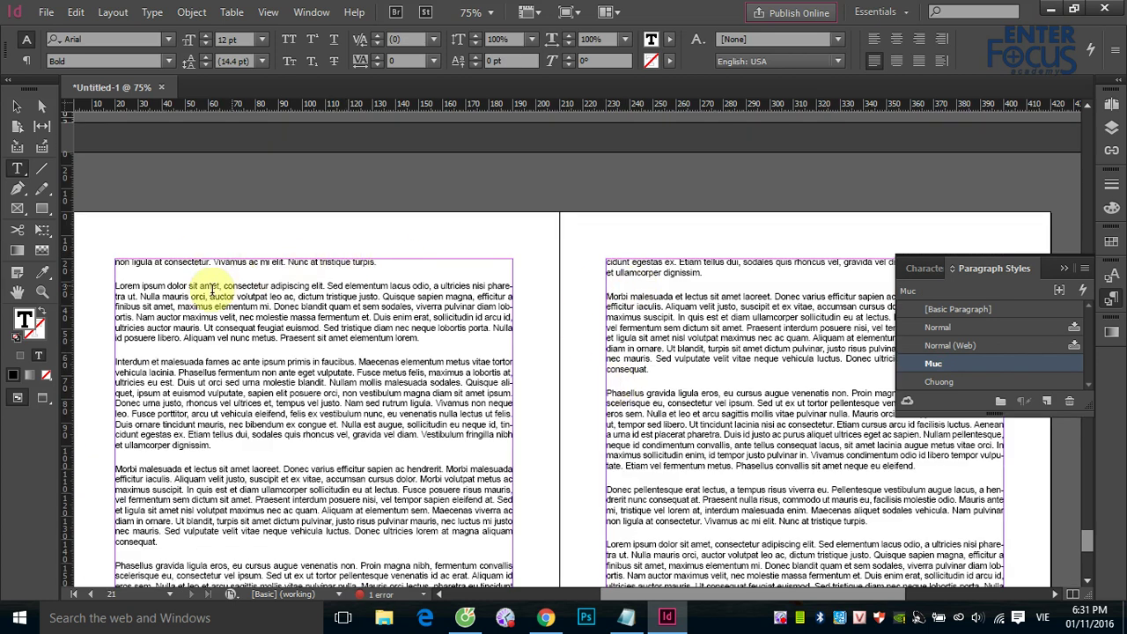
scroll(361, 290, "down", 3)
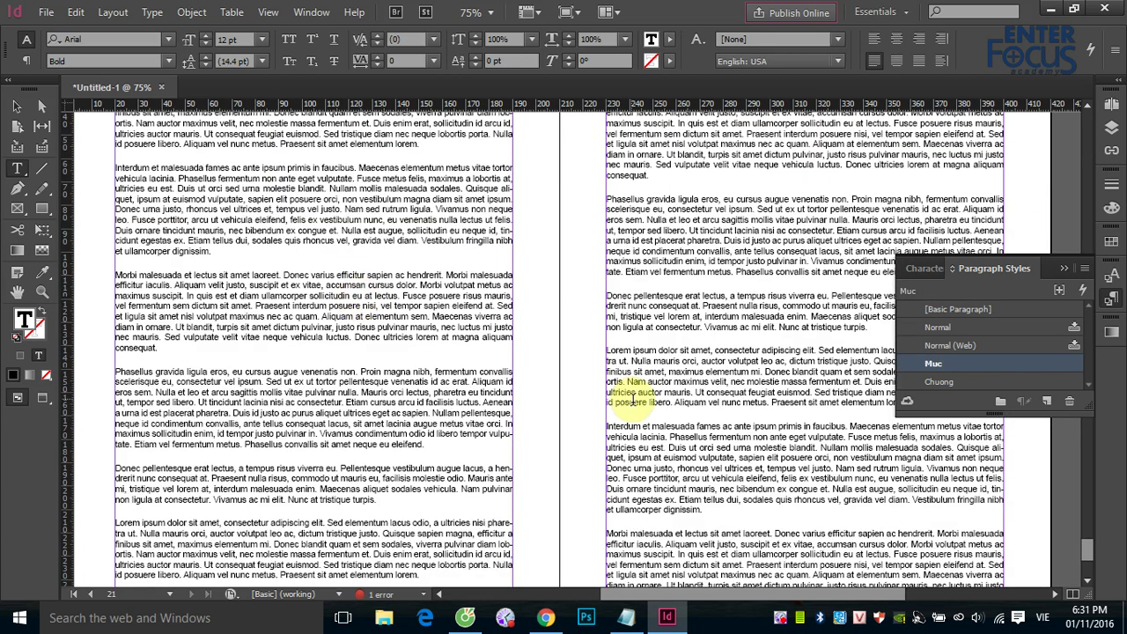
scroll(628, 403, "down", 3)
scroll(449, 390, "up", 3)
scroll(449, 389, "up", 3)
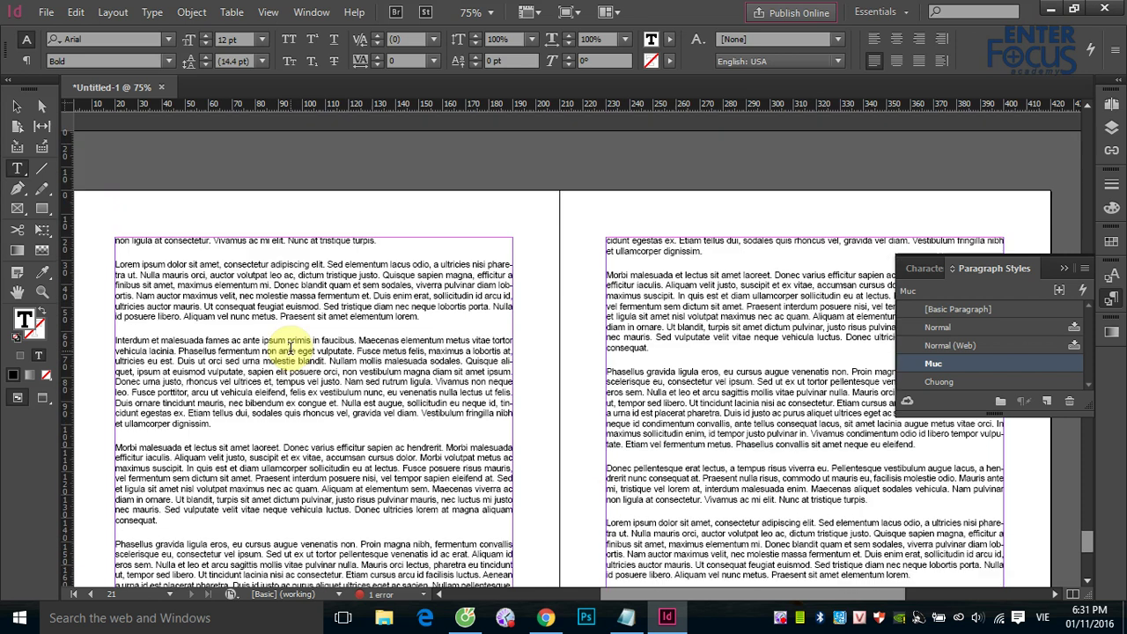
left_click(214, 239)
key("Return")
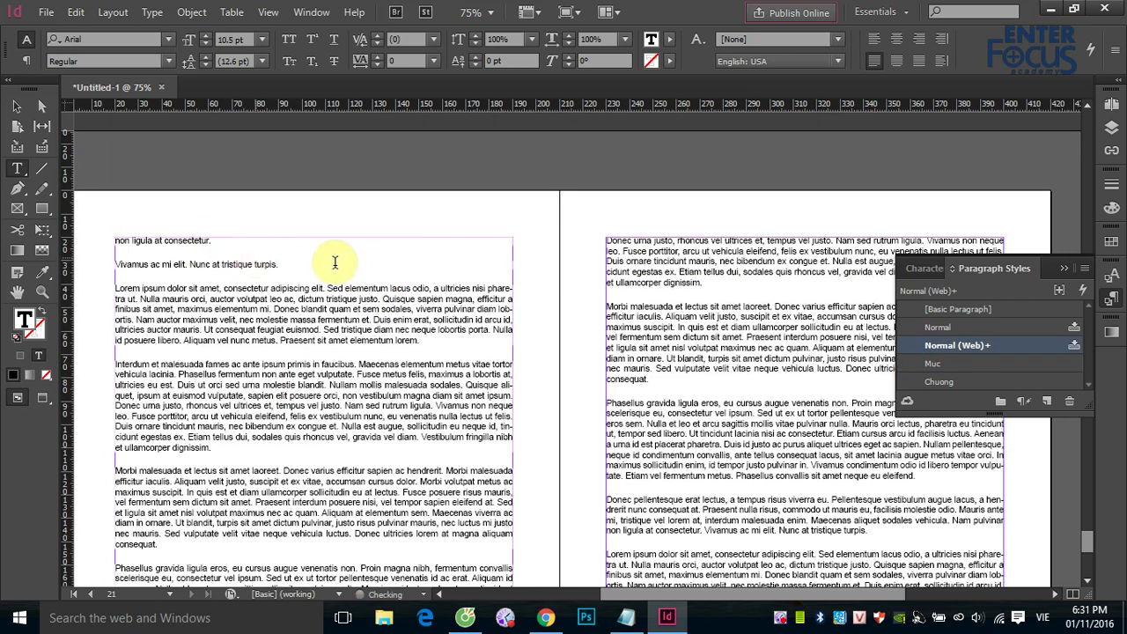
left_click(941, 381)
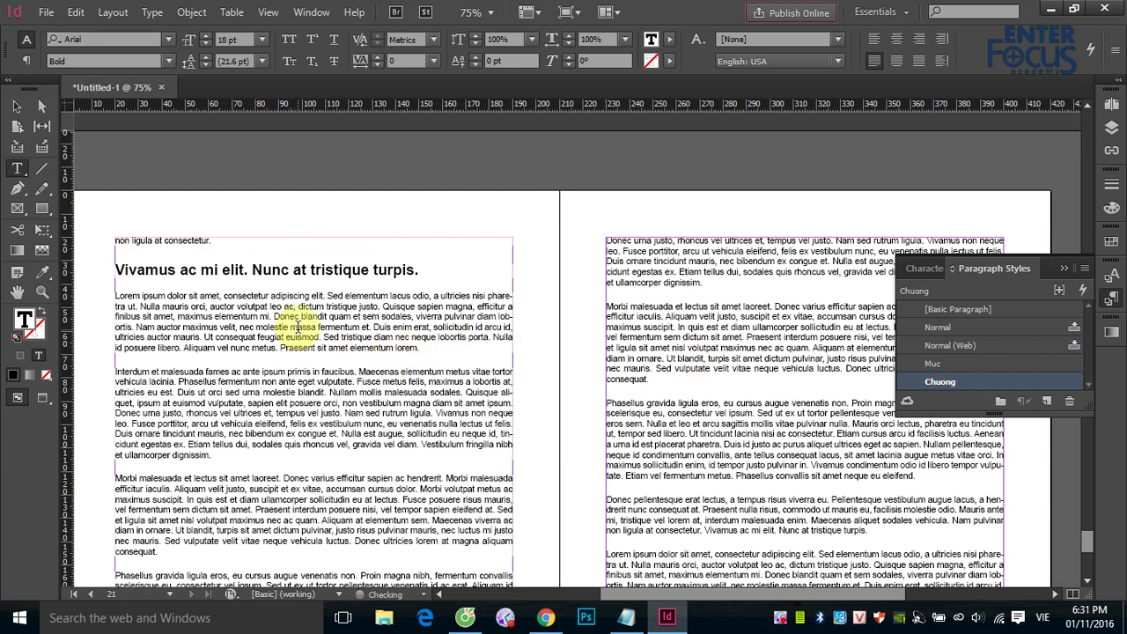
Split off "Lorem ipsum dolor sit amet" below the page 20 chapter heading, remove its trailing comma and apply the Muc paragraph style.
left_click(224, 298)
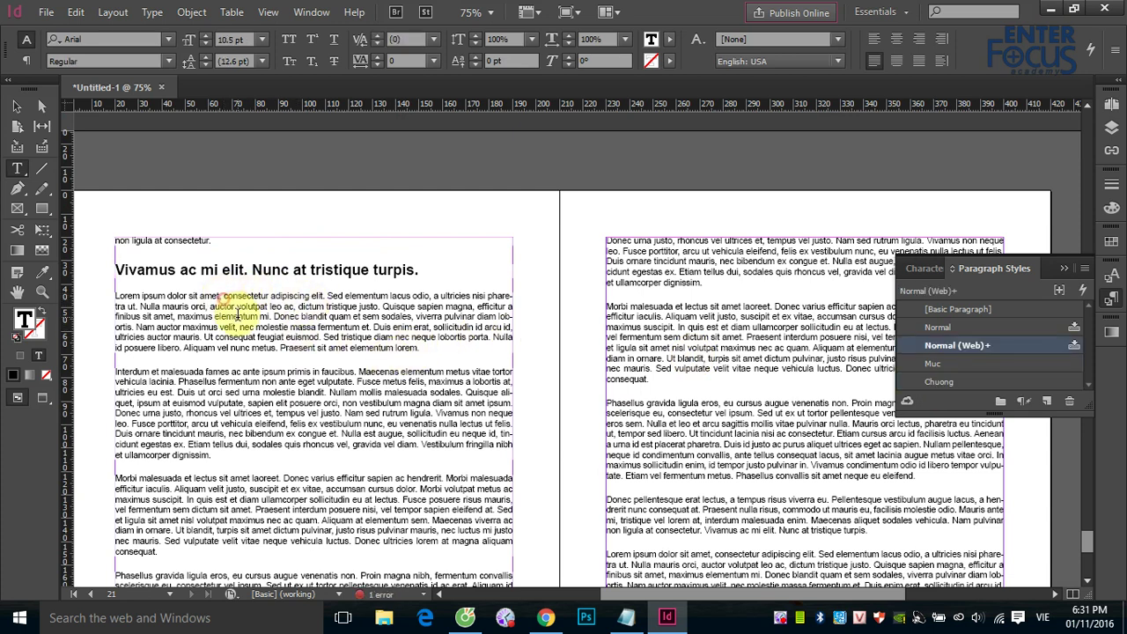
key("Return")
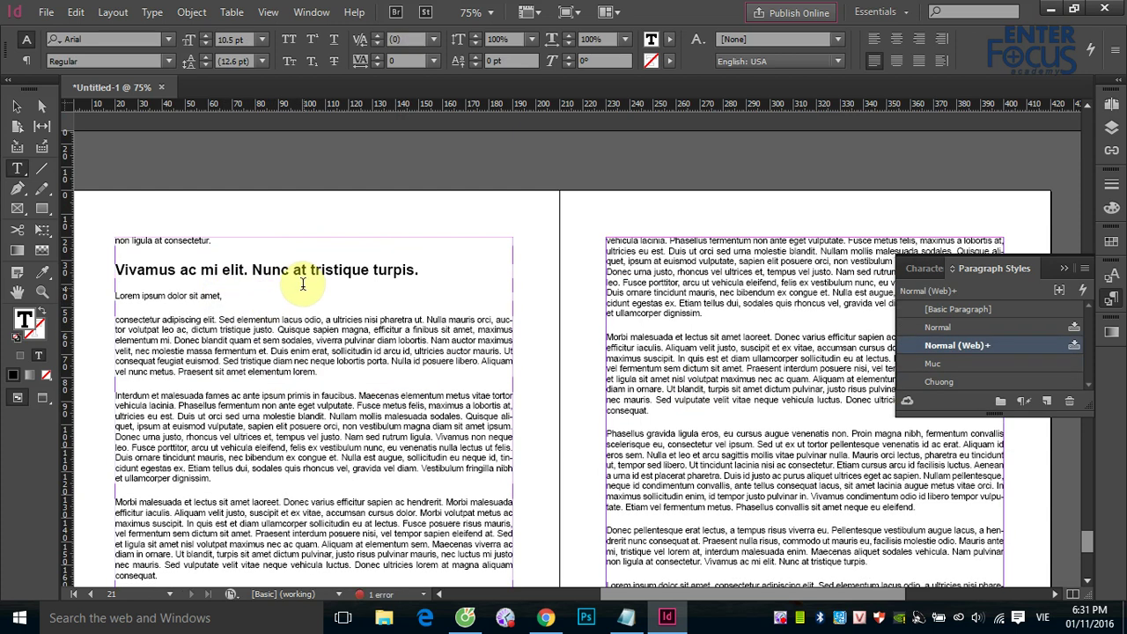
left_click(233, 294)
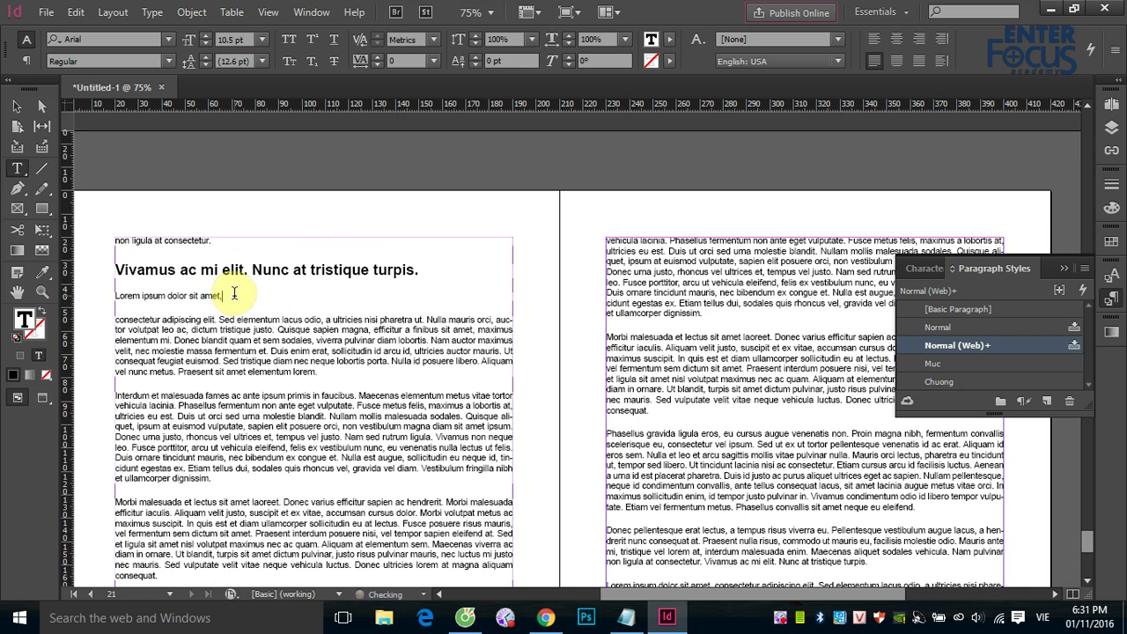
left_click(206, 297)
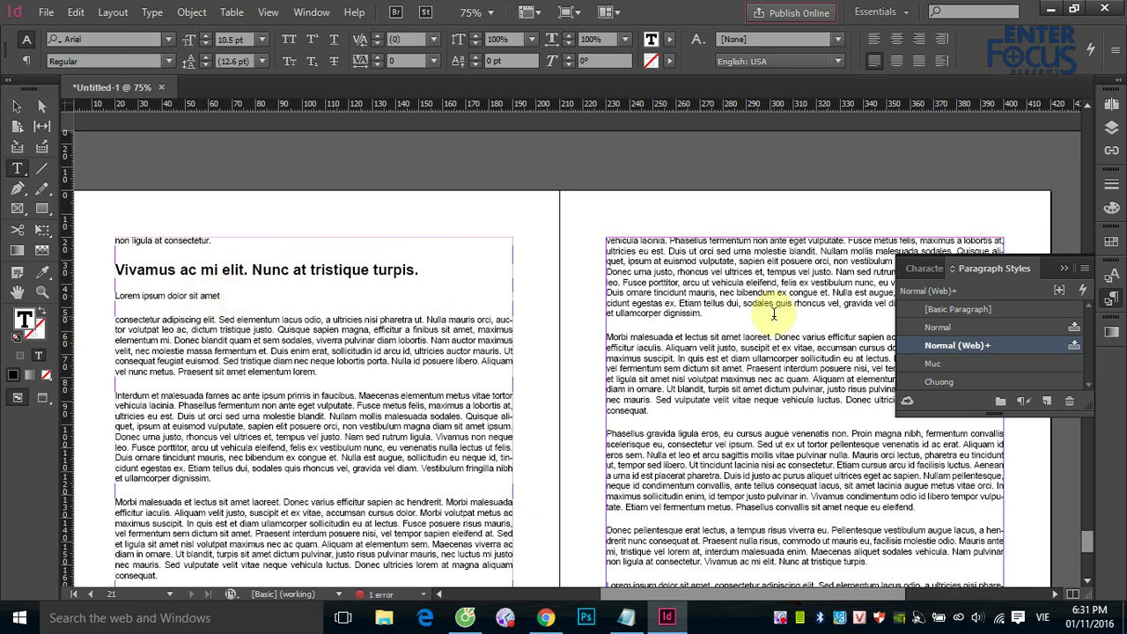
left_click(925, 365)
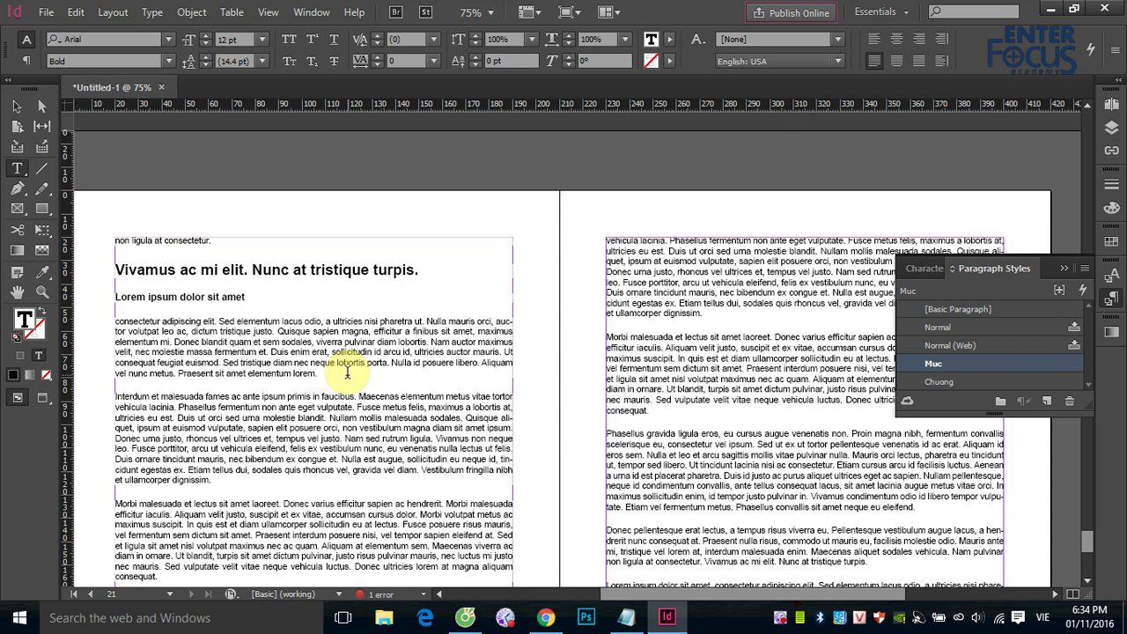
Start saving the document and browse to the InDesign folder inside Documents > BB FlashBack Movies.
key("ctrl+s")
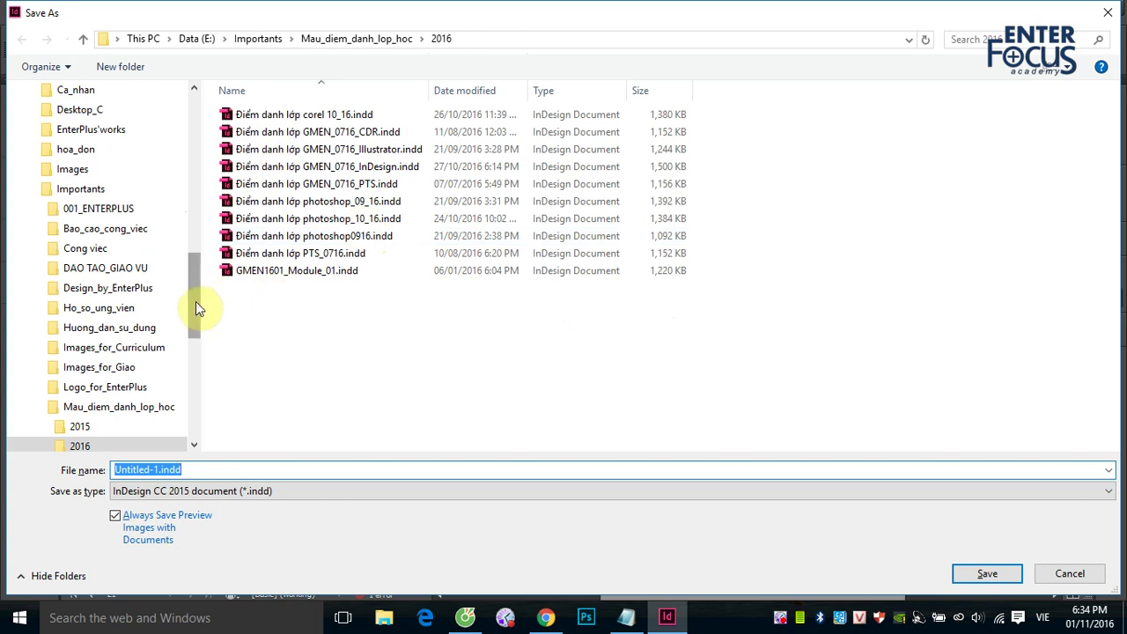
left_click_drag(196, 301, 182, 407)
left_click_drag(190, 362, 211, 156)
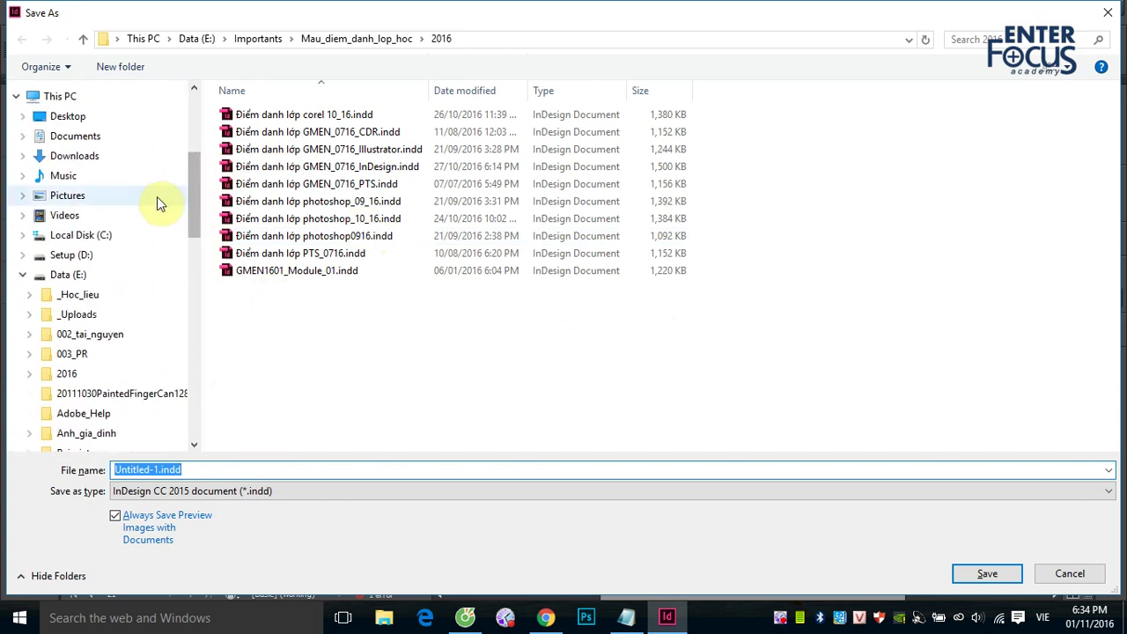
left_click(87, 144)
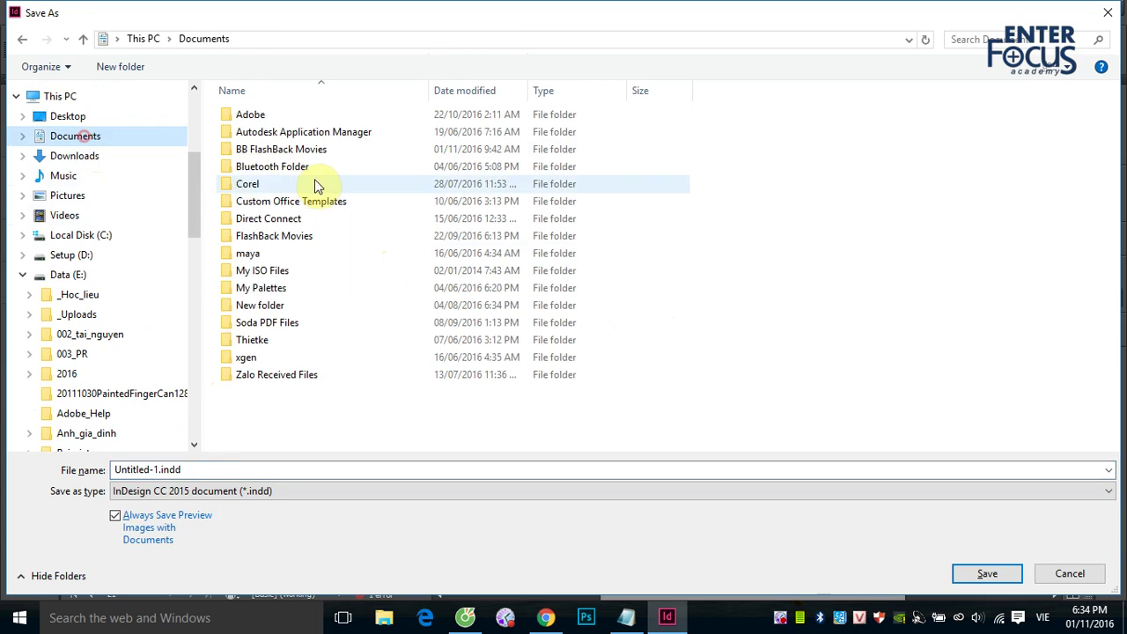
double_click(270, 148)
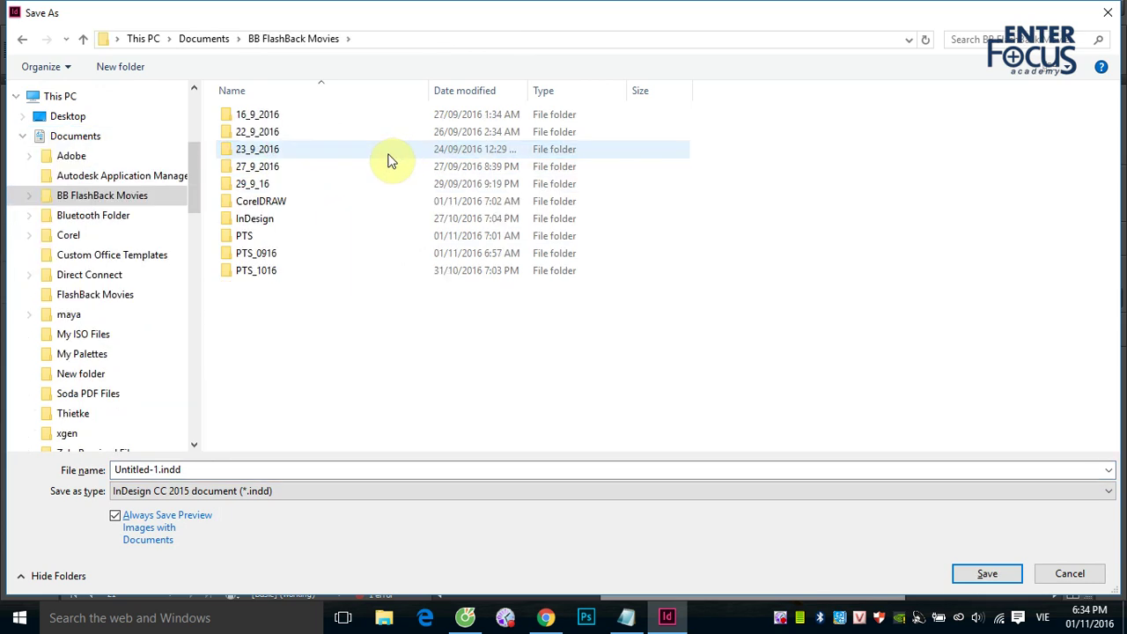
double_click(246, 219)
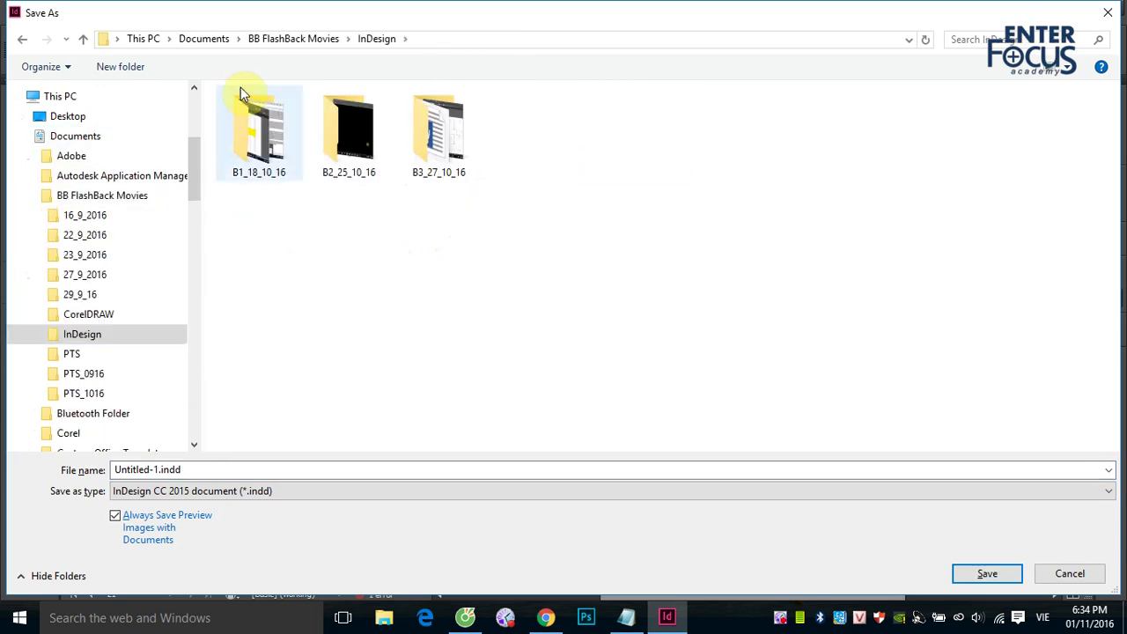
Create a folder named B4_01_11_16 in the InDesign folder and open it as the save location.
left_click(132, 69)
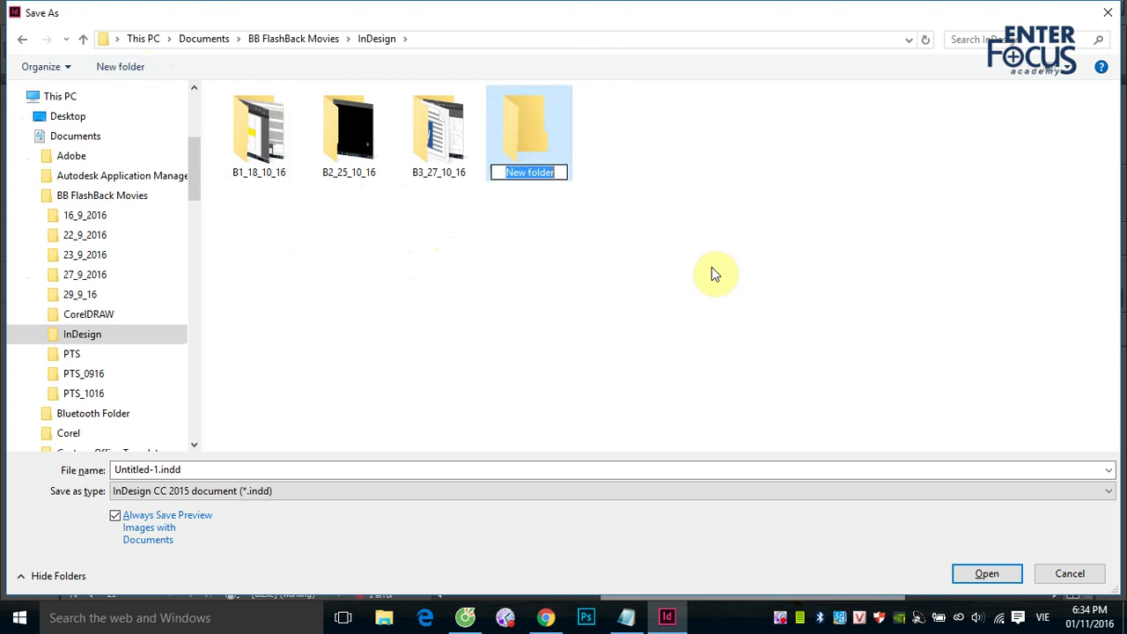
type("B4")
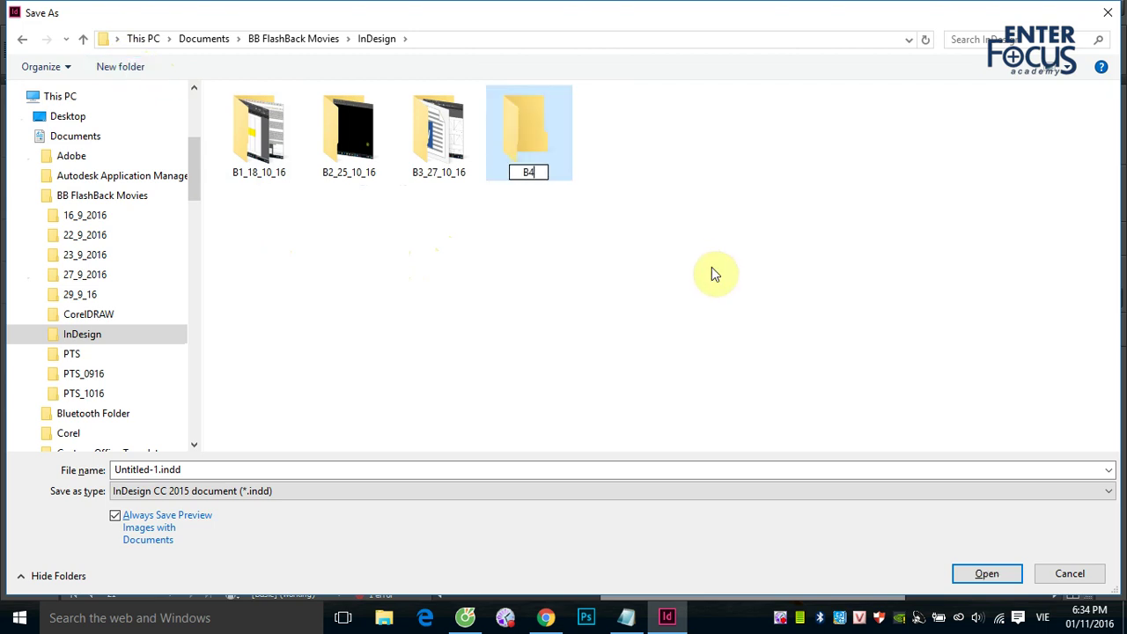
type("_01_11_1")
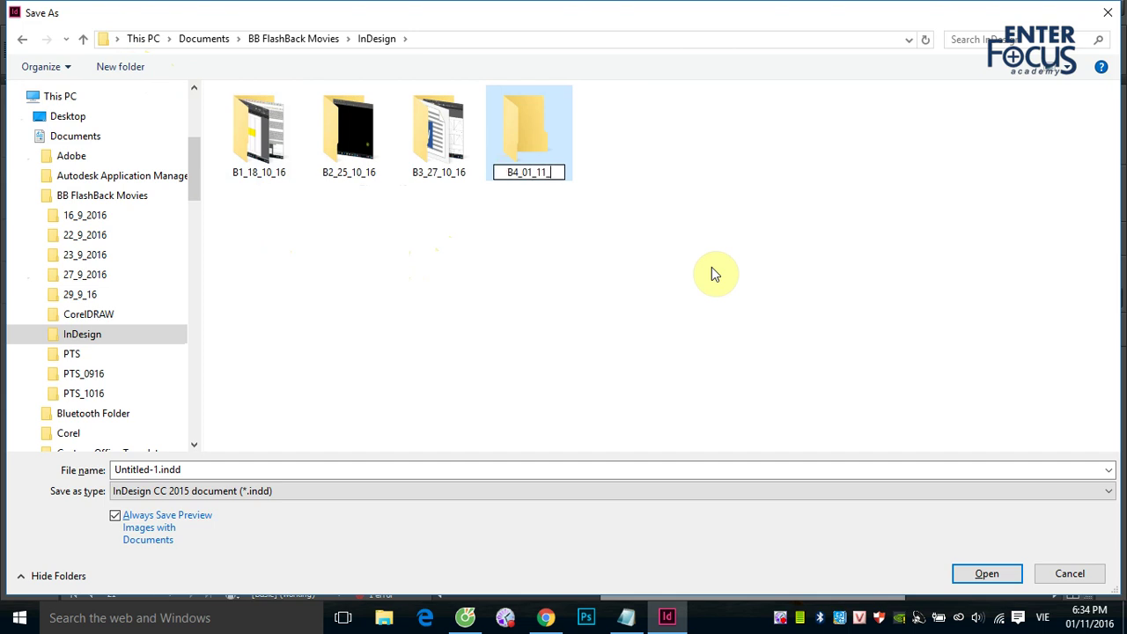
type("6")
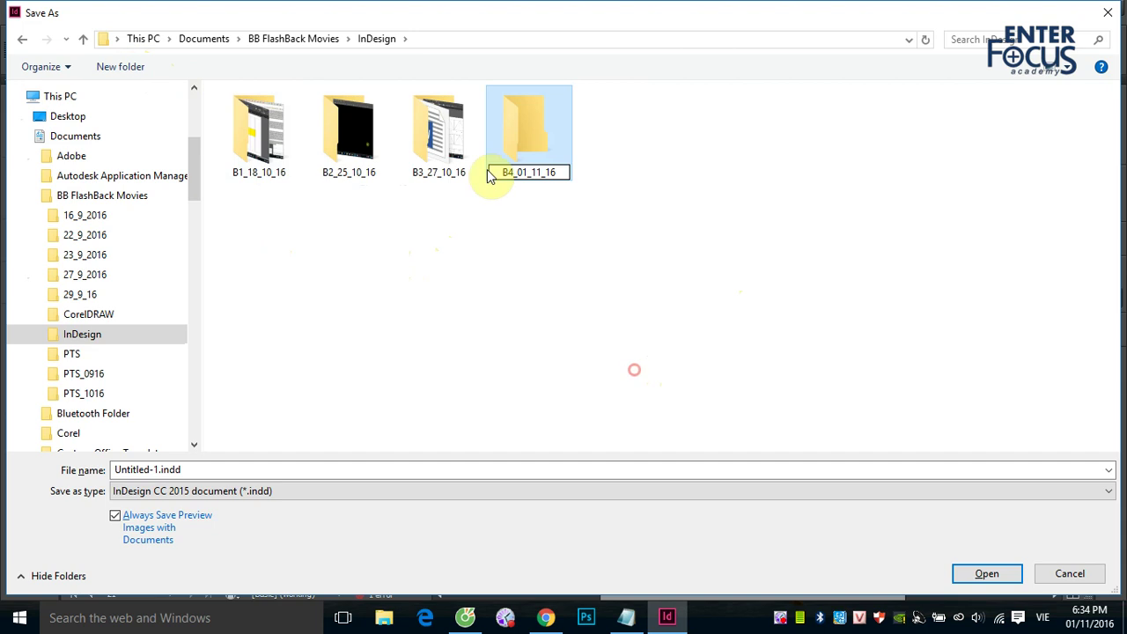
key("Return")
double_click(526, 152)
Name the document Muc_luc and save it as an InDesign CC 2015 document in the new folder.
left_click(221, 470)
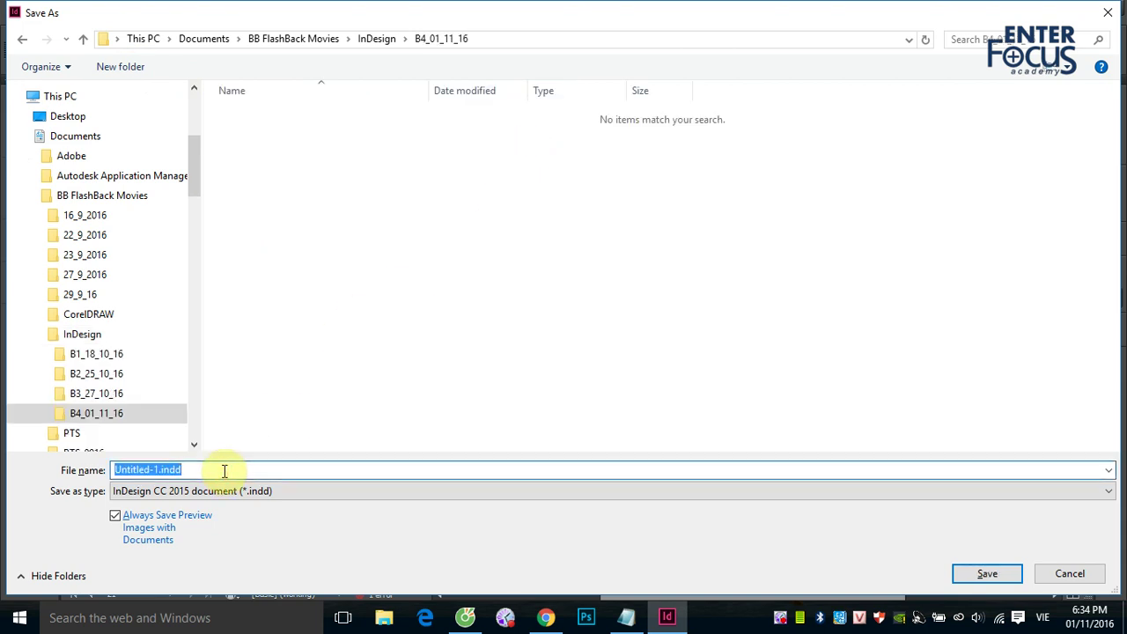
type("Muc_luc")
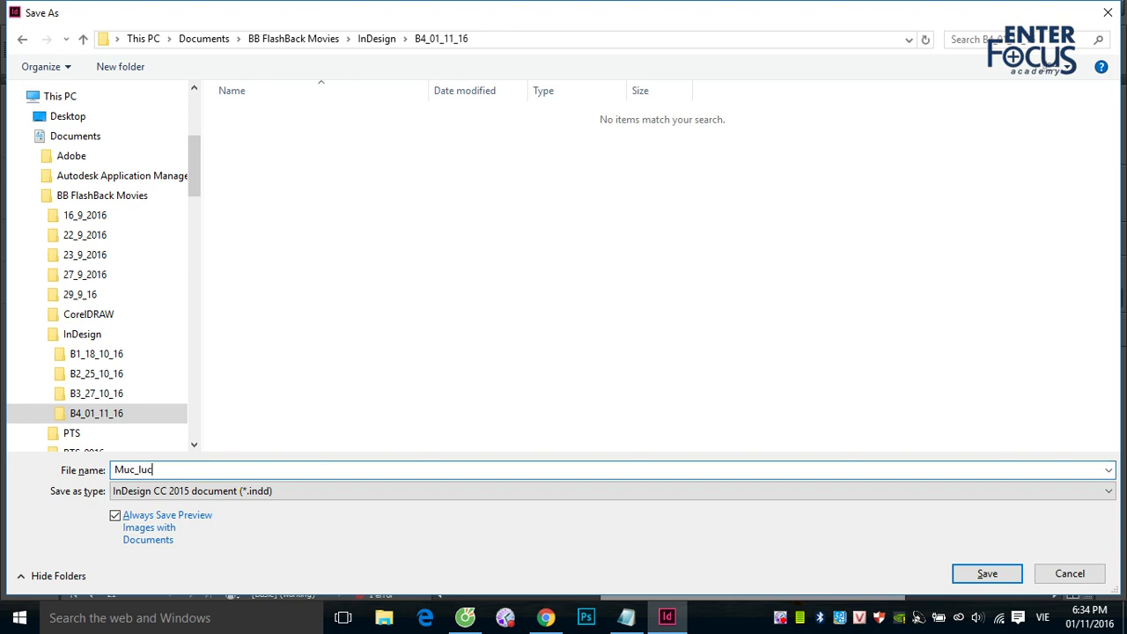
left_click(980, 576)
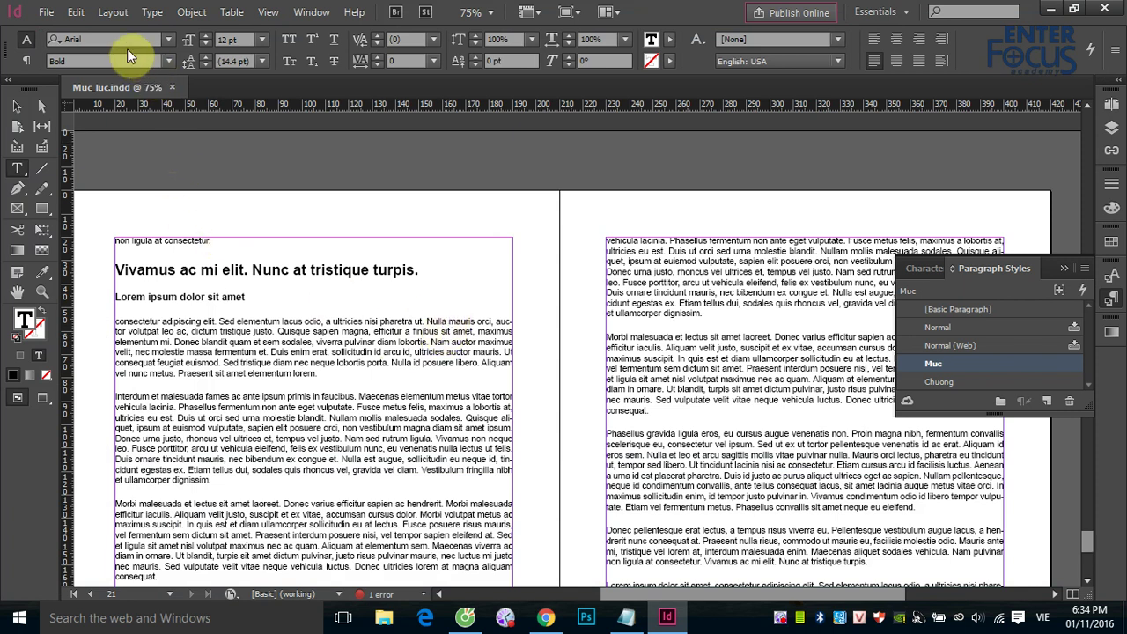
Start a table of contents and include the Chuong and Muc paragraph styles in it.
left_click(114, 12)
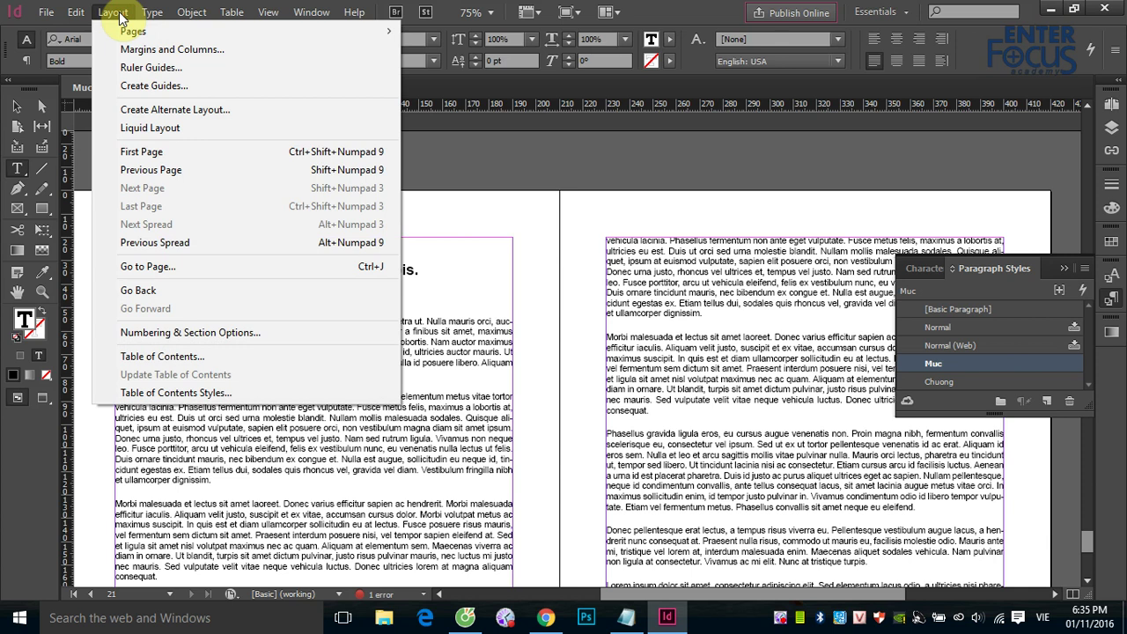
left_click(170, 358)
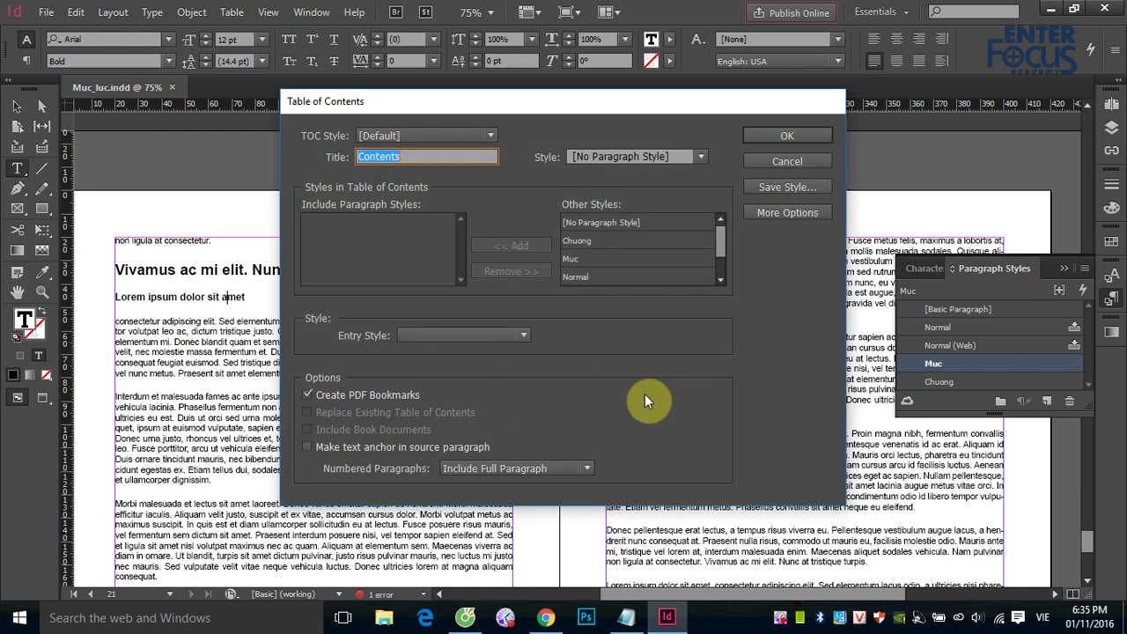
left_click_drag(546, 115, 514, 166)
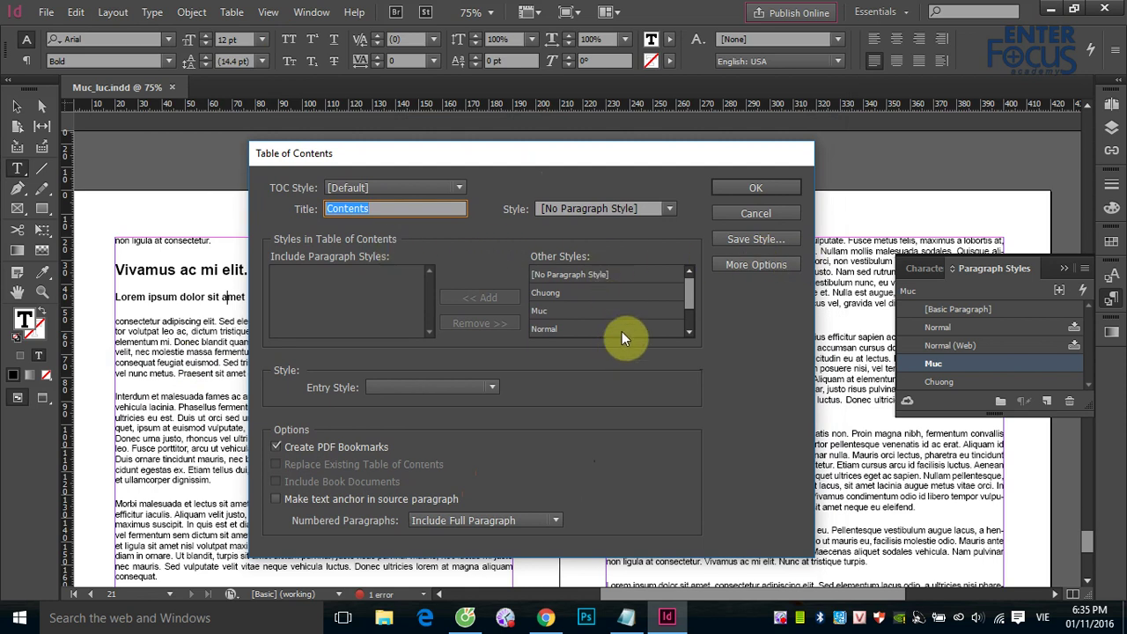
mouse_move(691, 286)
left_mouse_down()
mouse_move(701, 317)
mouse_move(696, 279)
left_mouse_up()
left_click(557, 299)
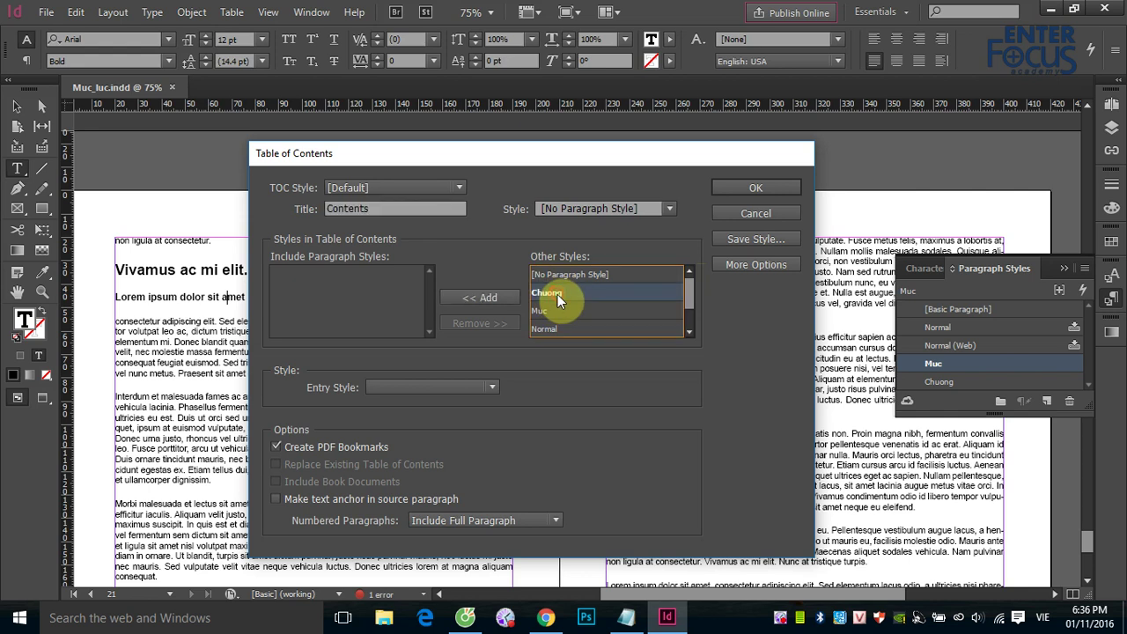
left_click(491, 298)
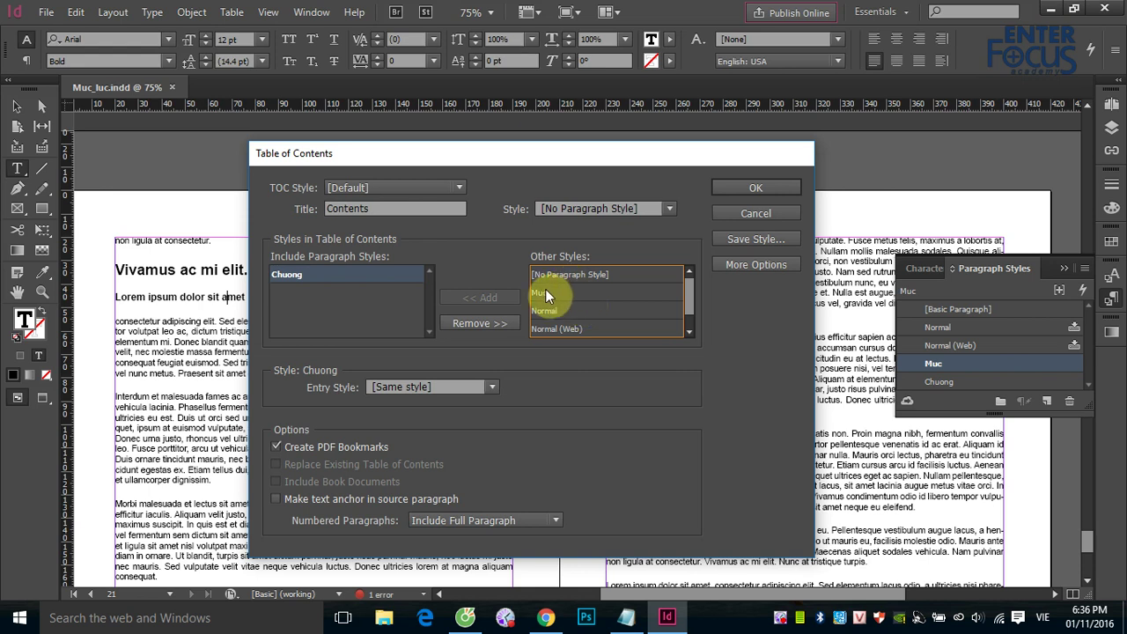
left_click(544, 294)
left_click(491, 300)
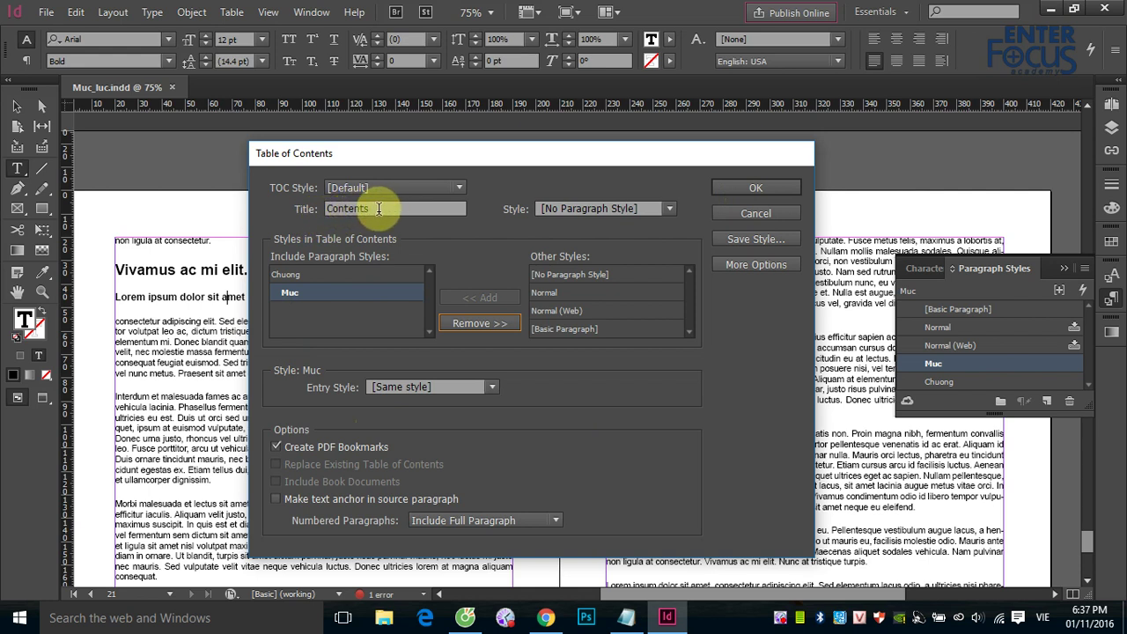
Title the table of contents "Mục lục" and generate it without items in overset text, then discard the loaded text unplaced.
left_click(316, 216)
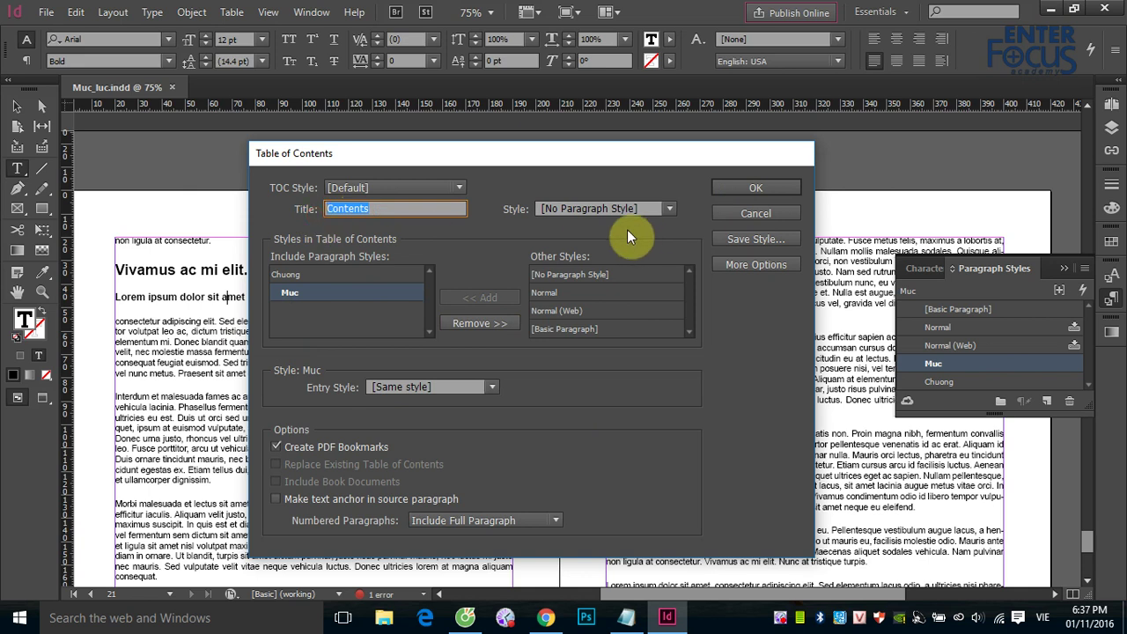
type("Muc luc")
left_click(751, 189)
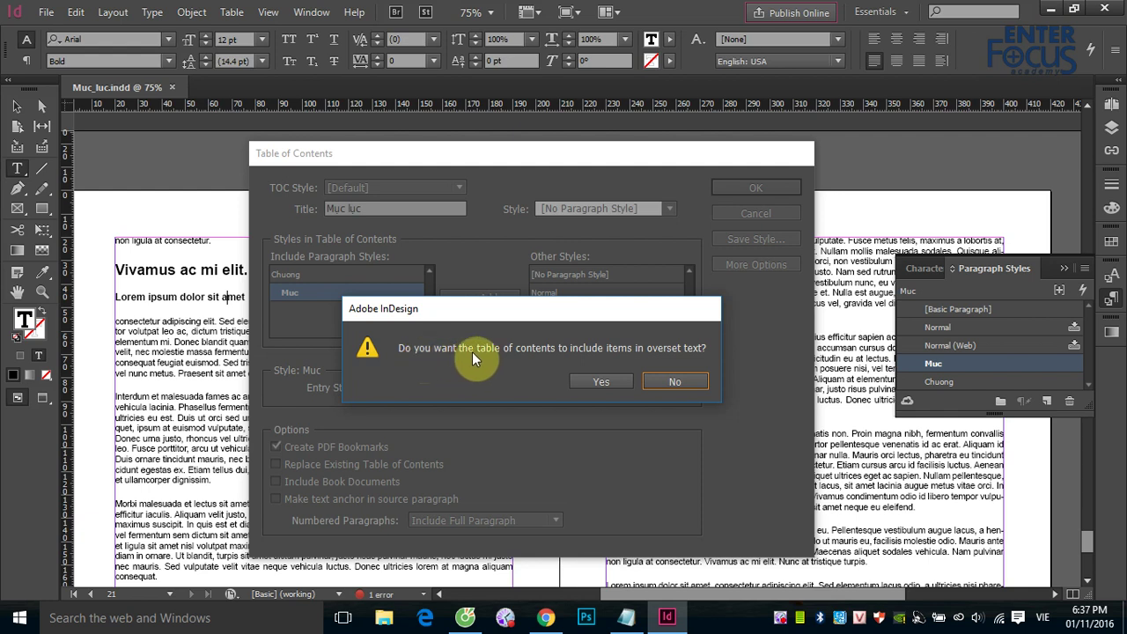
left_click(669, 381)
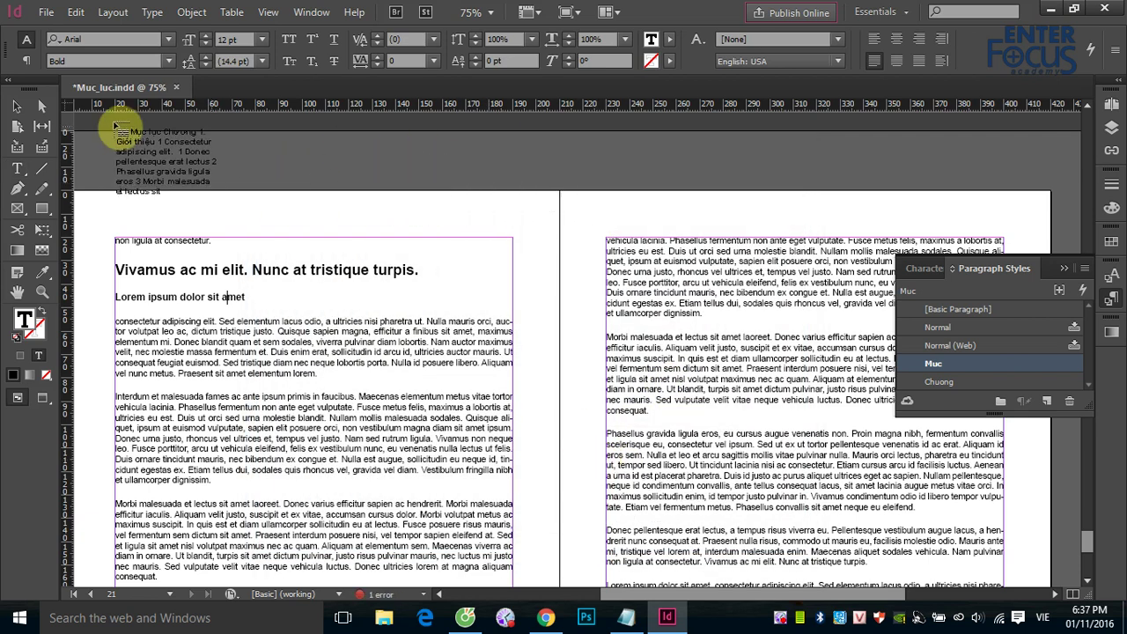
left_click(16, 107)
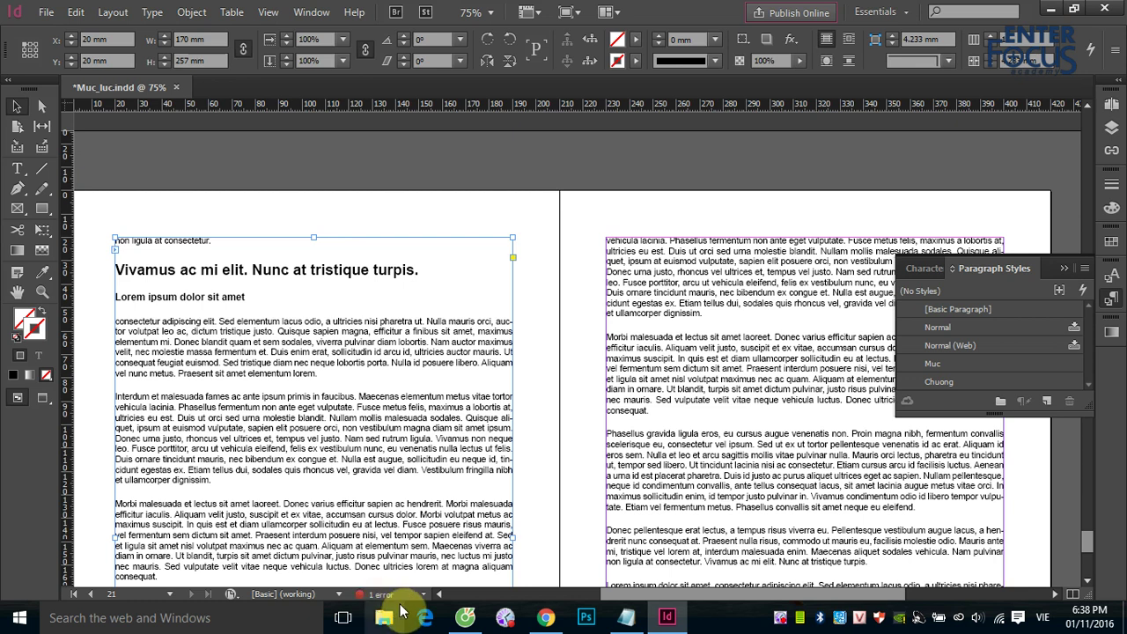
Examine the preflight error and locate the text frame with overset text on page 21.
double_click(377, 597)
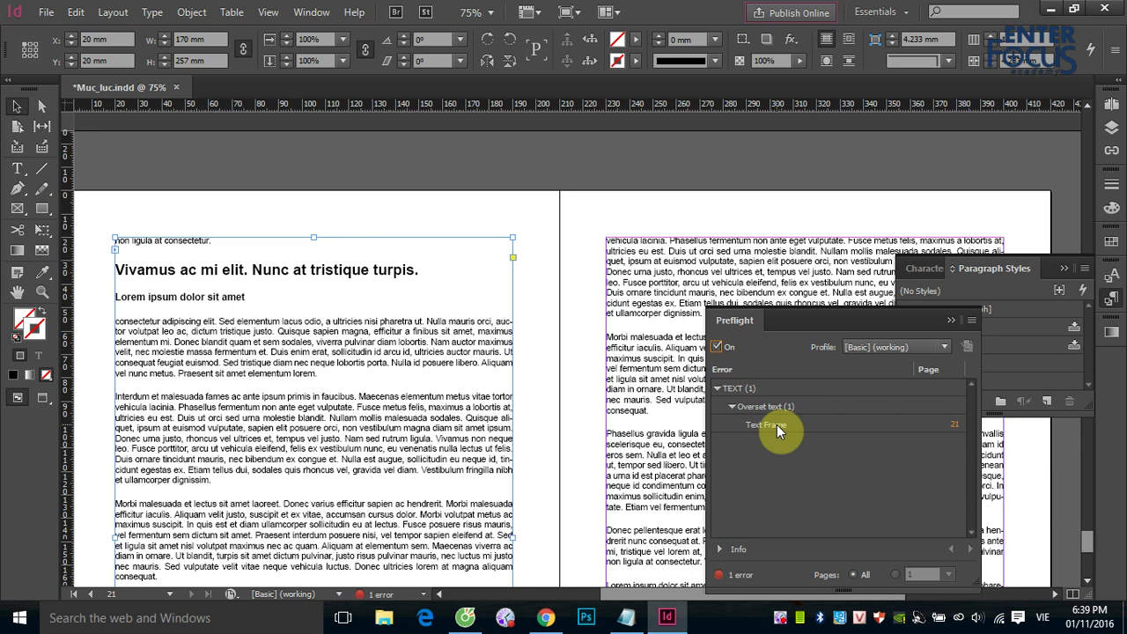
left_click(953, 427)
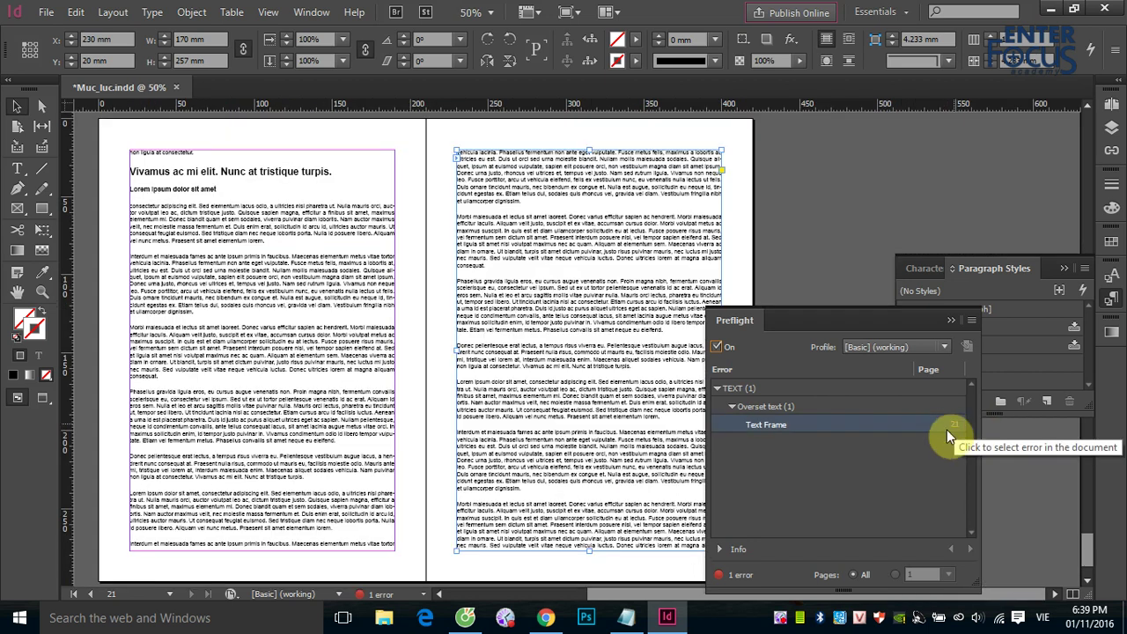
left_click_drag(790, 315, 312, 214)
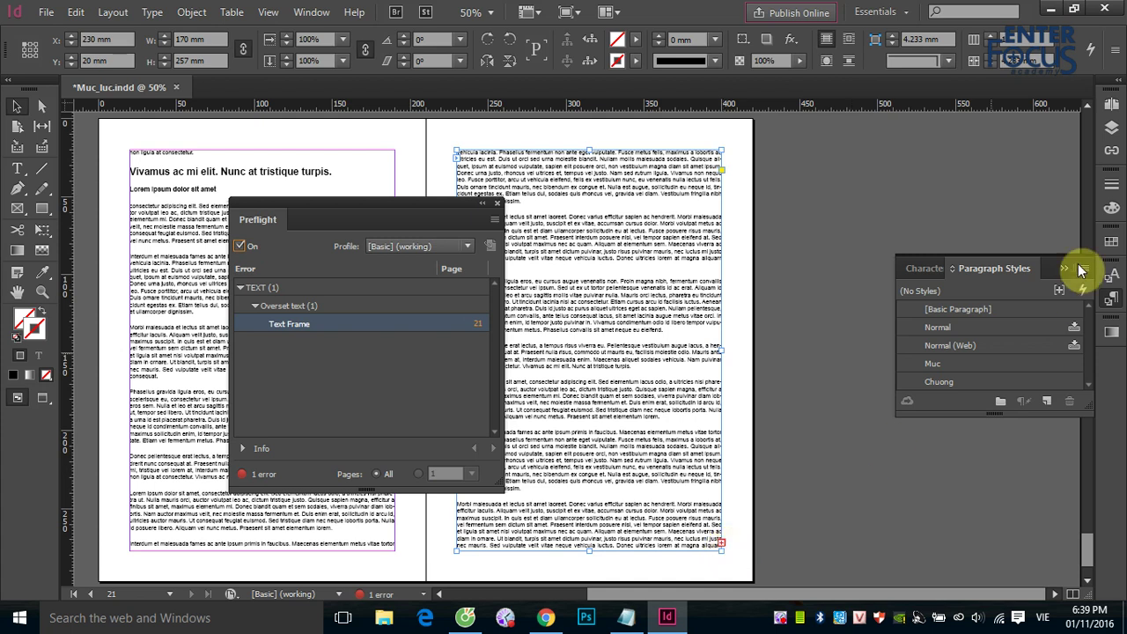
Add two pages after page 21 and close the preflight error list.
left_click(1110, 127)
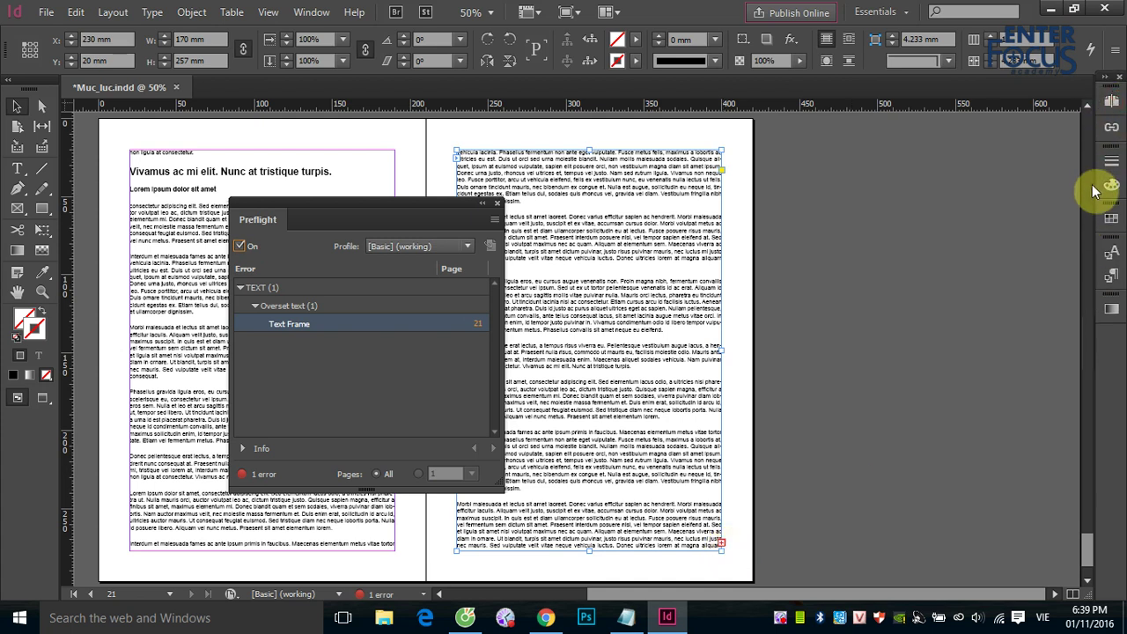
left_click(1111, 101)
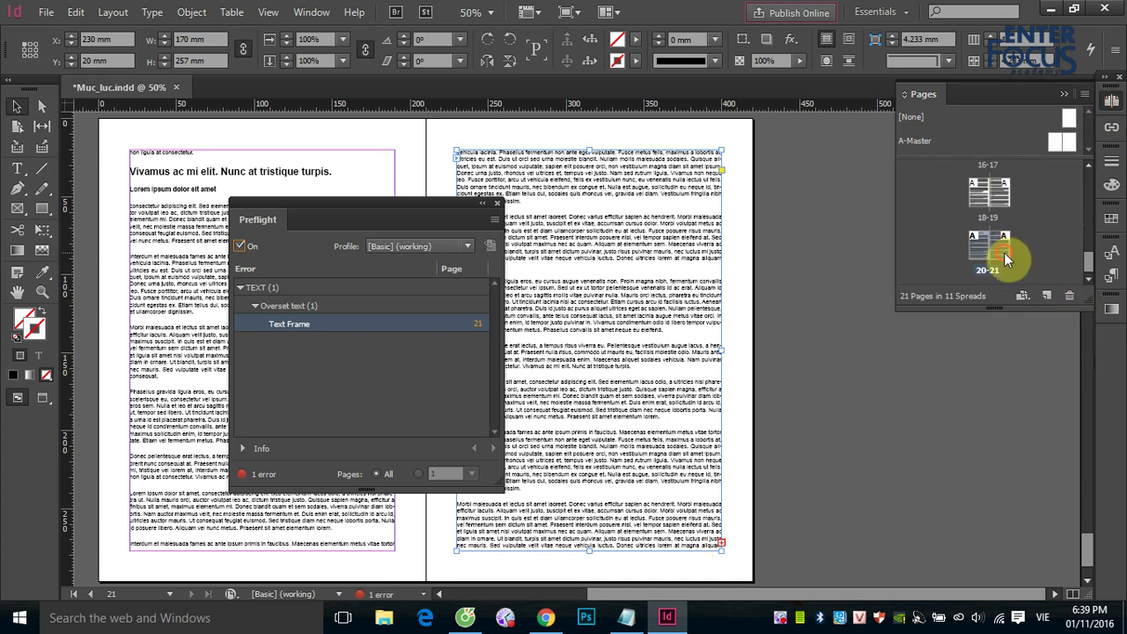
left_click(1047, 297)
left_click(1047, 297)
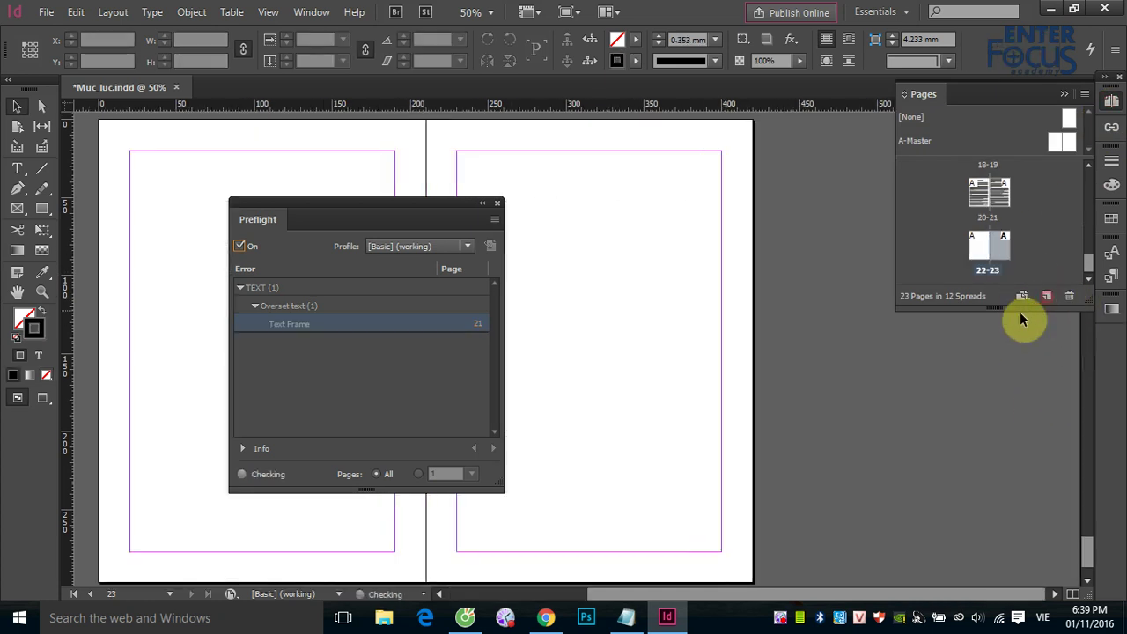
left_click(496, 203)
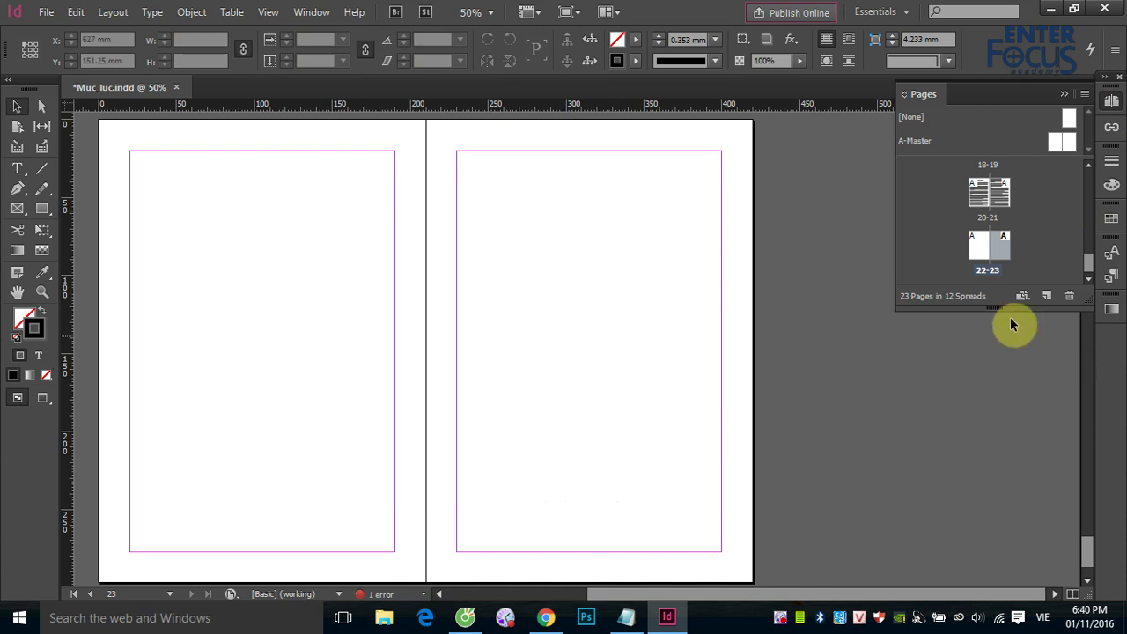
Flow the overset text from the page 21 frame into a new frame at the upper-left margin corner of page 22.
double_click(998, 202)
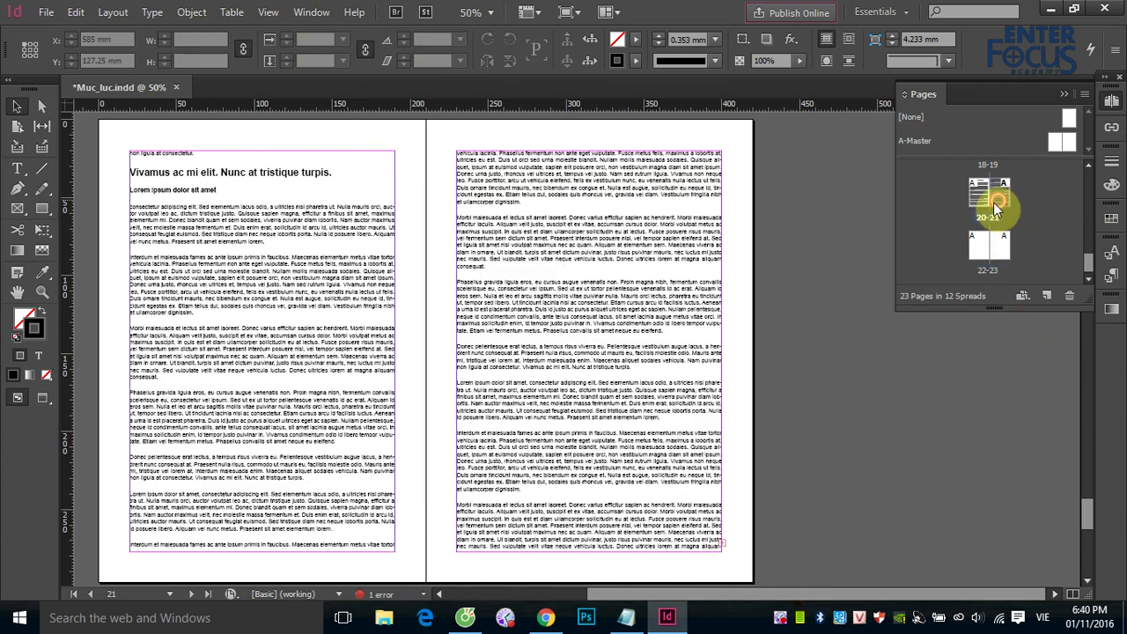
left_click(724, 539)
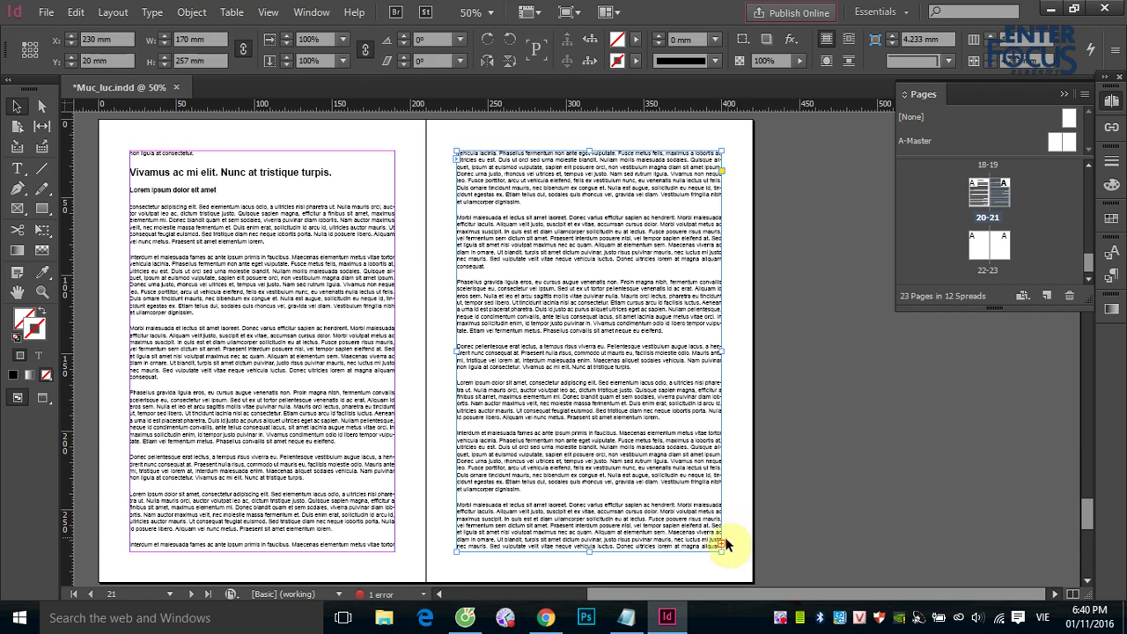
left_click(722, 544)
scroll(414, 508, "down", 5)
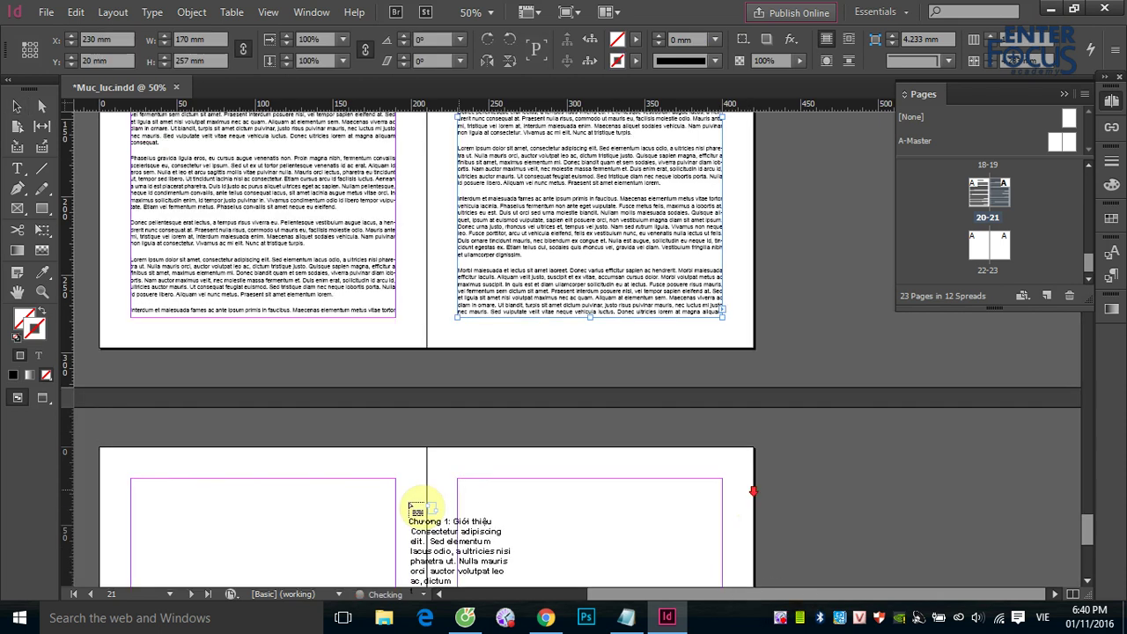
scroll(413, 508, "down", 3)
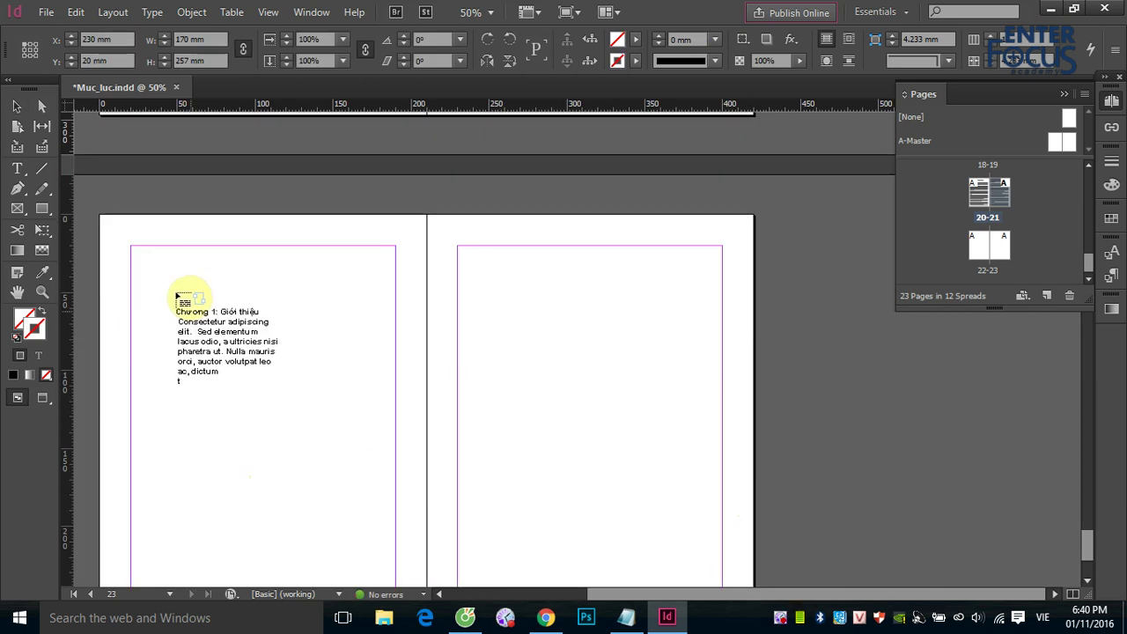
left_click(130, 249)
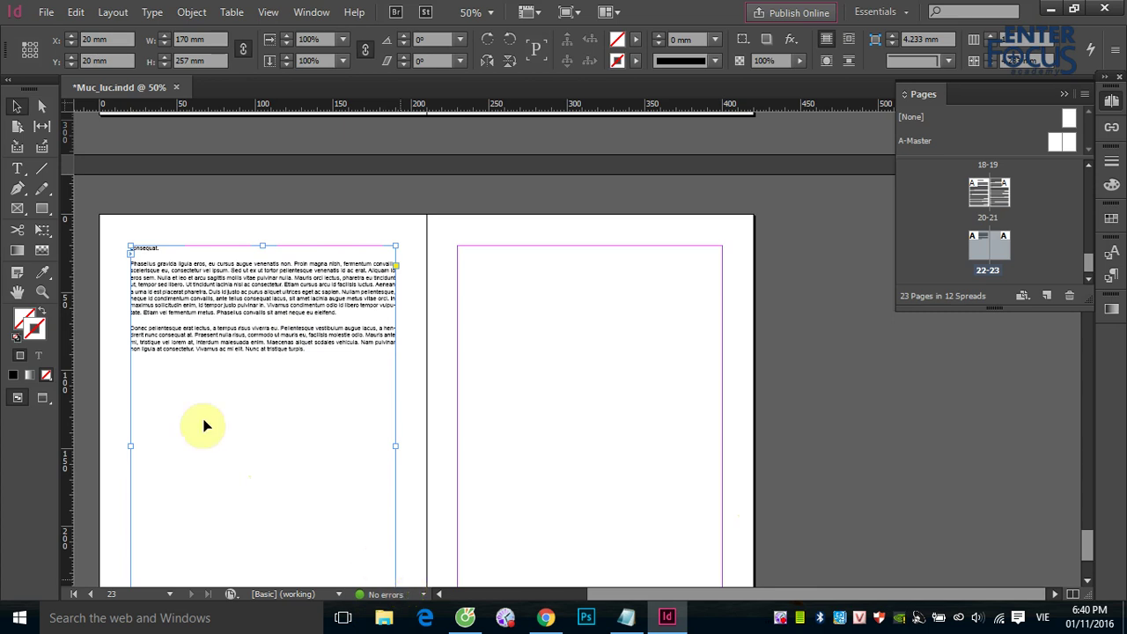
Generate the table of contents with the existing settings and place it at the upper-left margin corner of page 23.
left_click(77, 13)
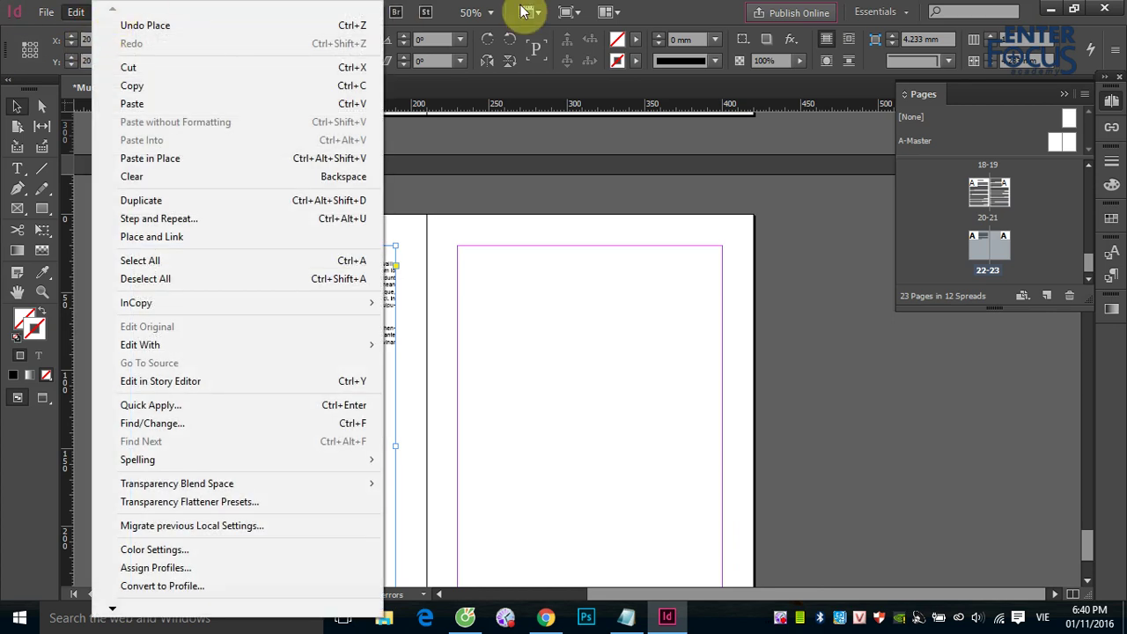
left_click(717, 12)
left_click(113, 13)
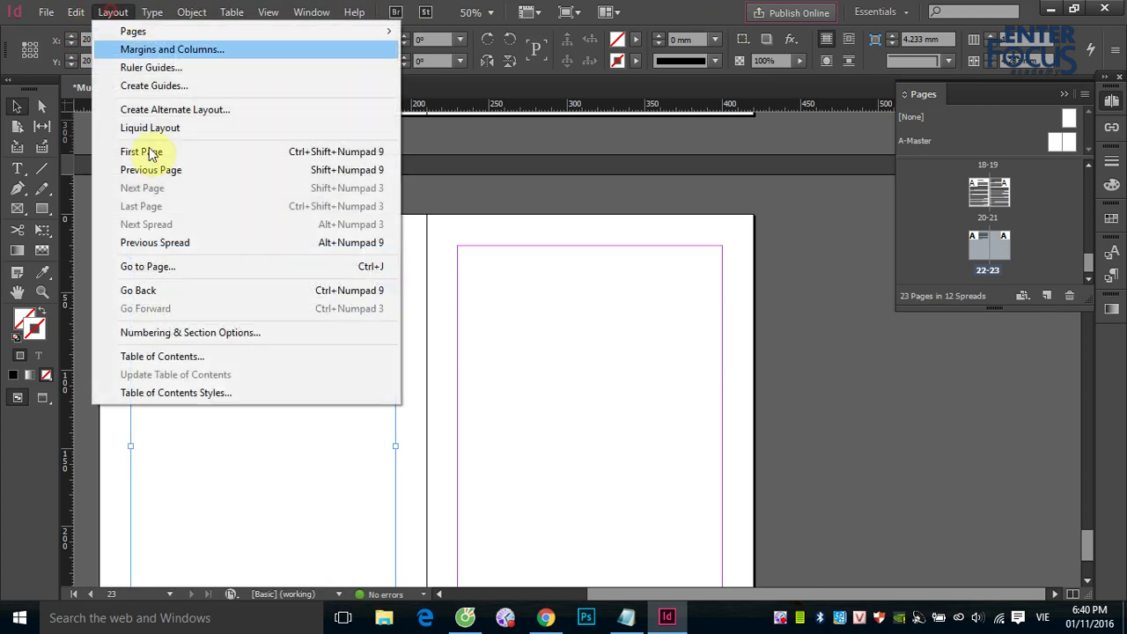
left_click(195, 357)
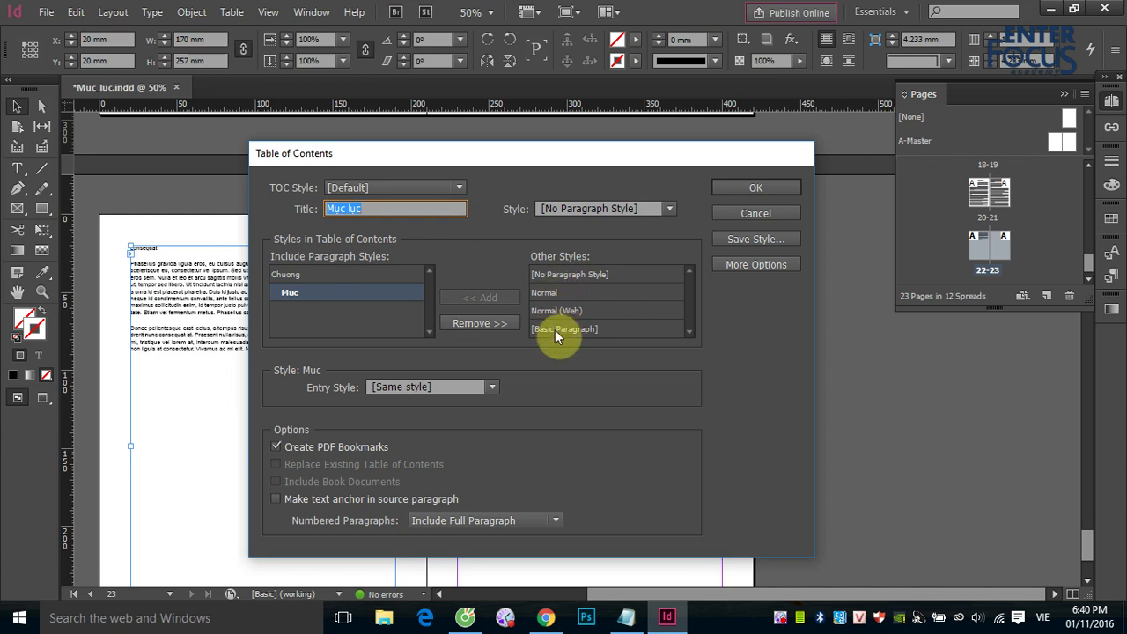
left_click(753, 188)
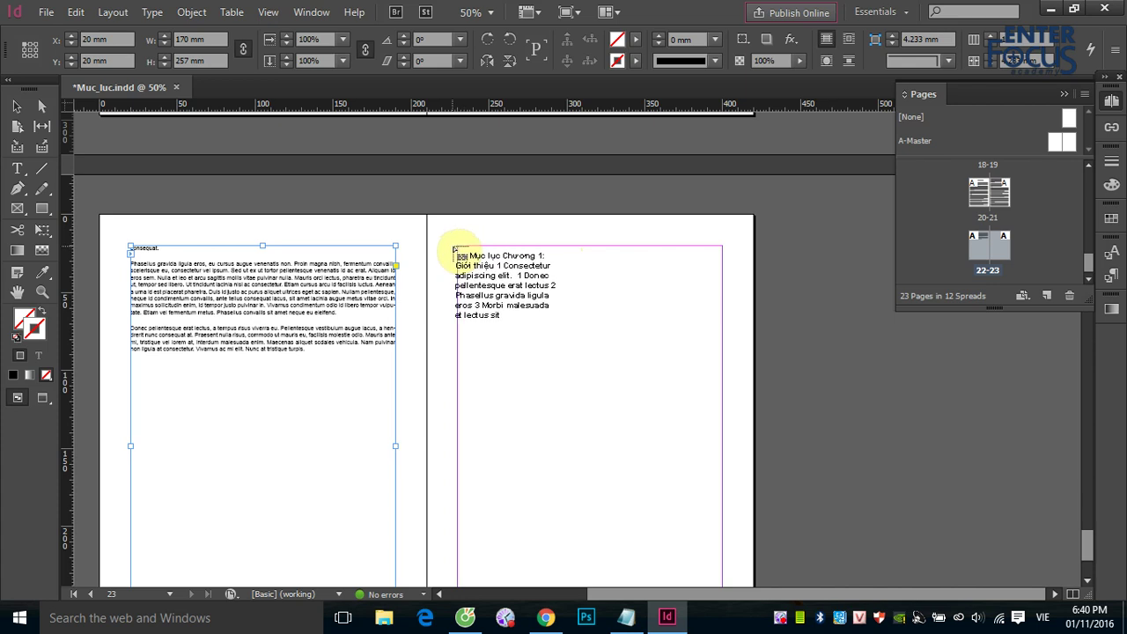
left_click(458, 245)
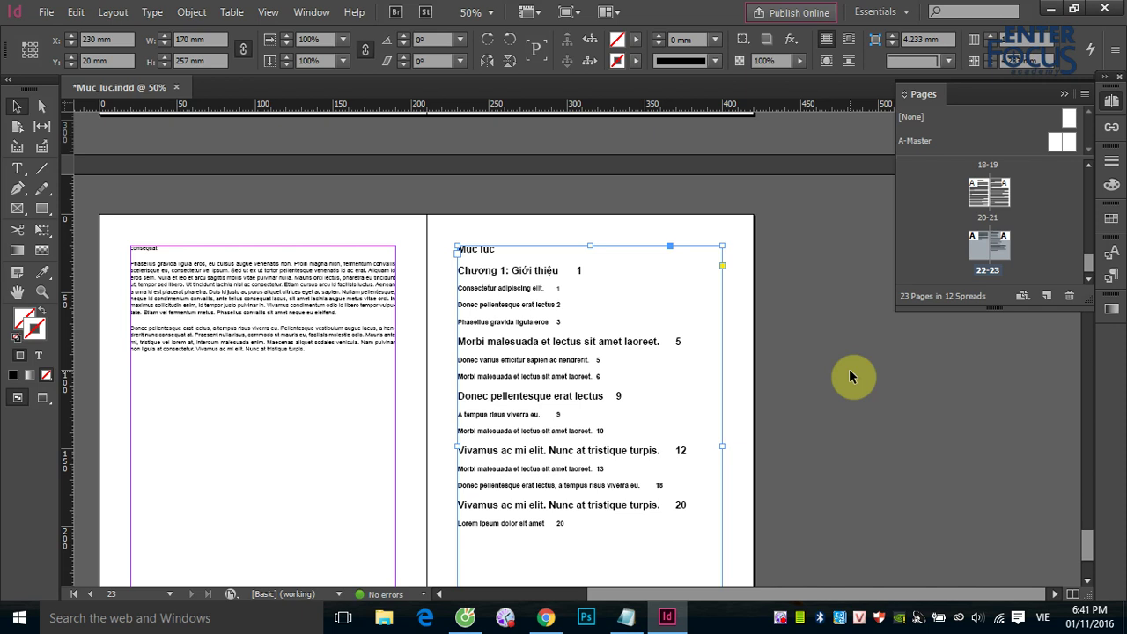
Set the font size of all table of contents entries below the "Mục lục" title to 11 pt.
key("ctrl+space")
left_click_drag(440, 239, 755, 516)
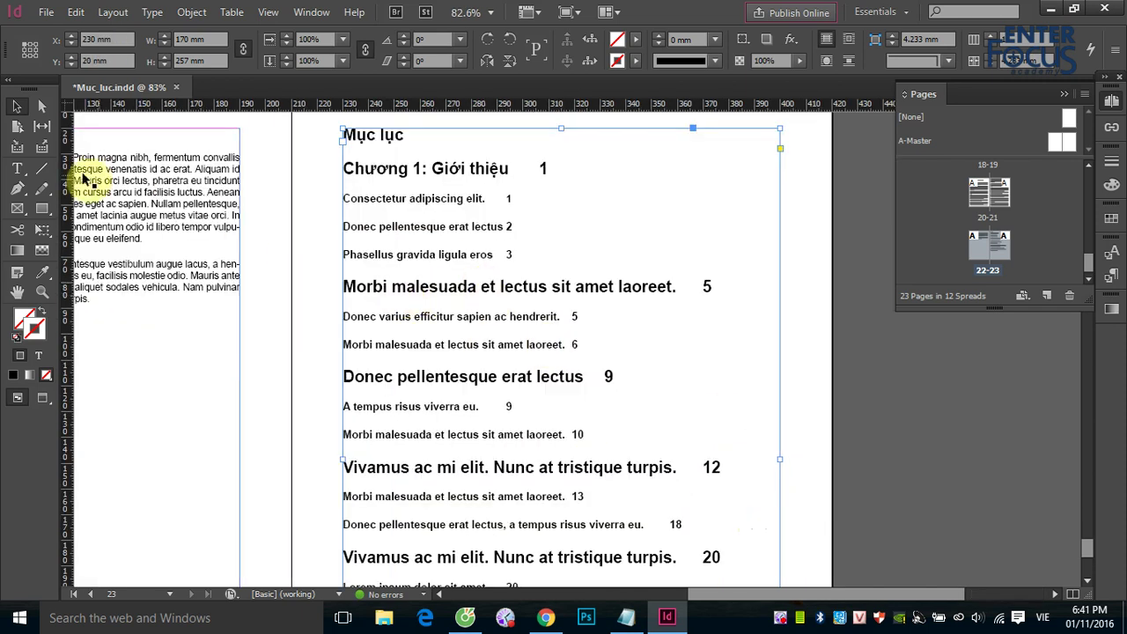
left_click(18, 168)
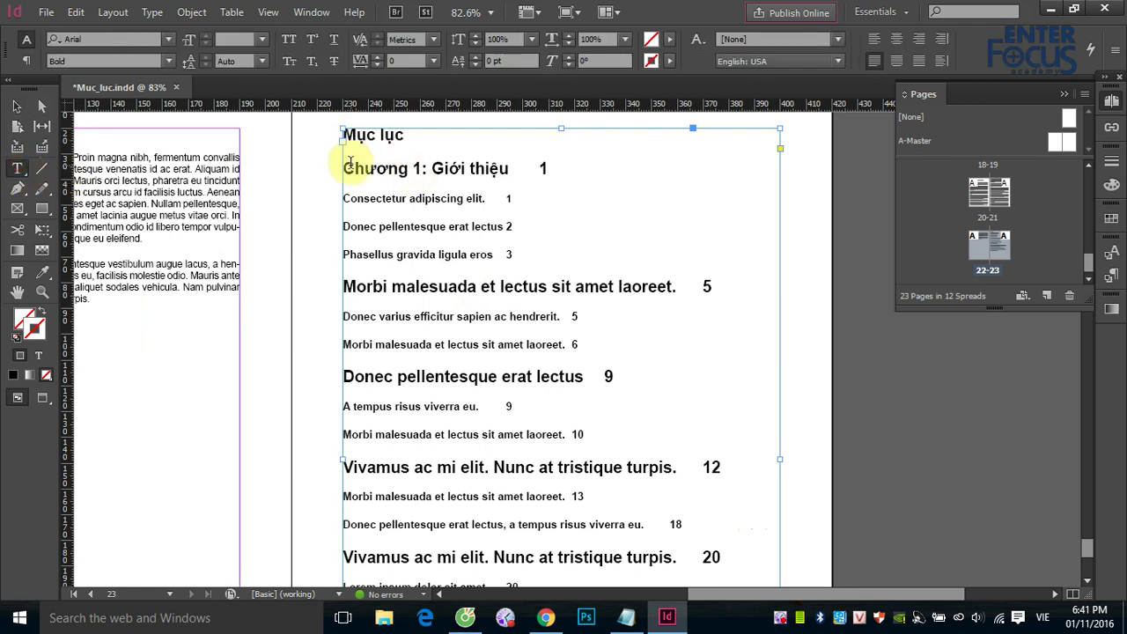
left_click_drag(343, 169, 642, 377)
scroll(648, 317, "down", 3)
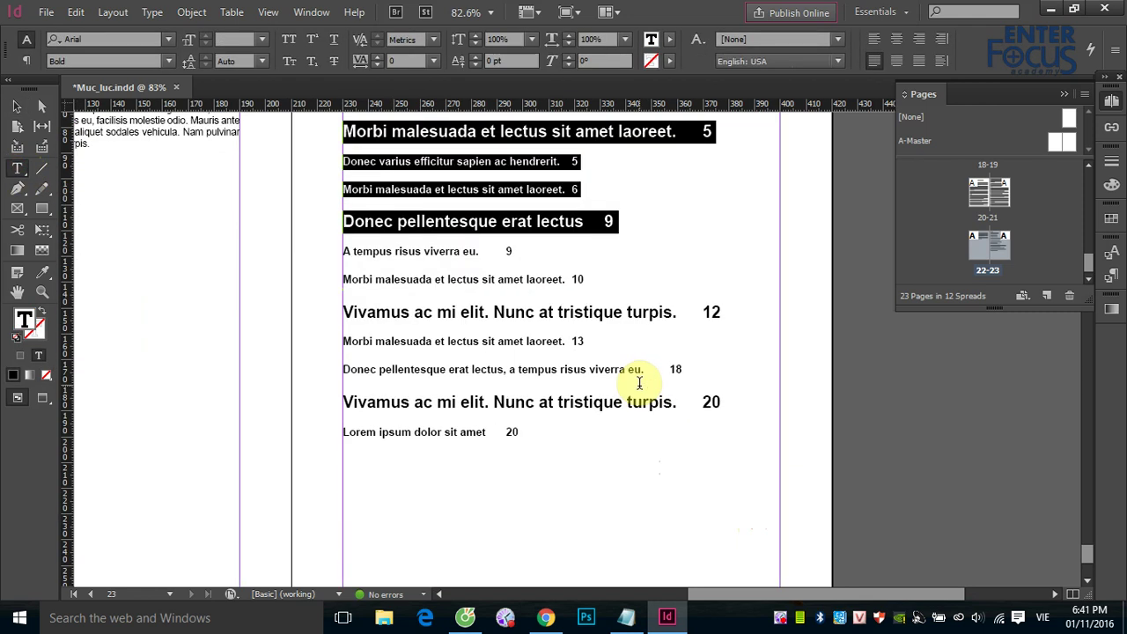
left_click_drag(581, 431, 540, 434)
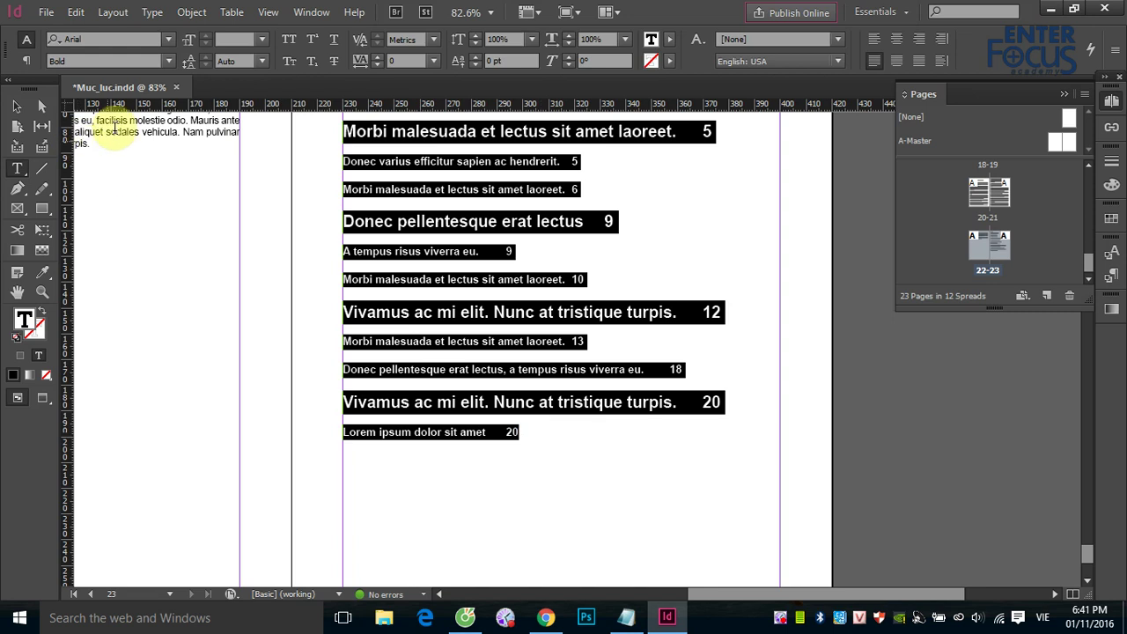
left_click(262, 40)
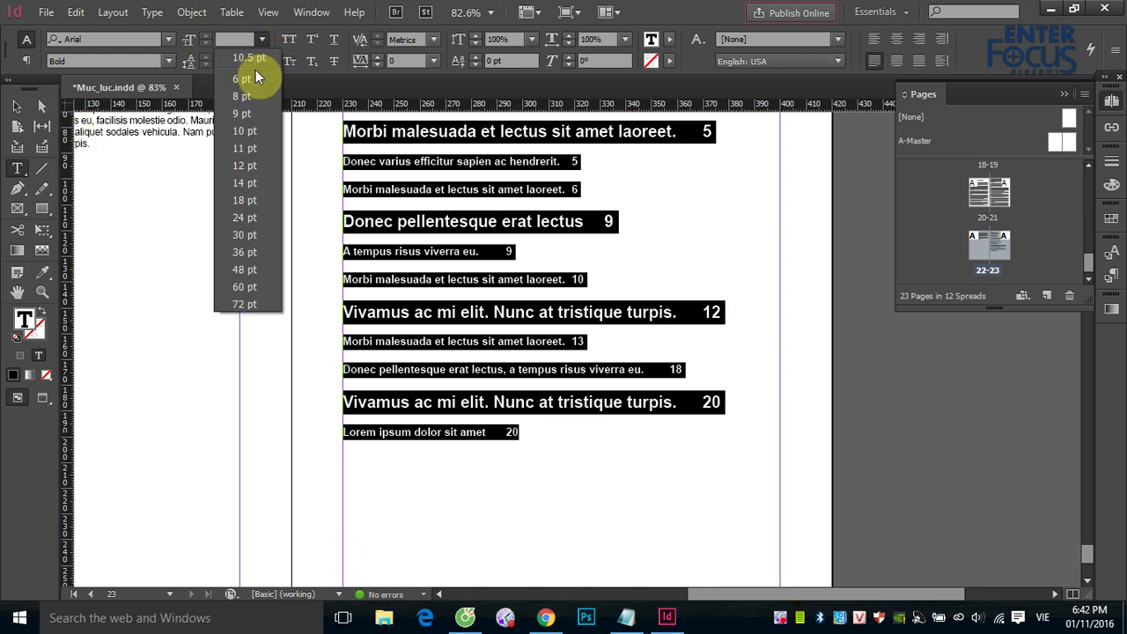
left_click(249, 132)
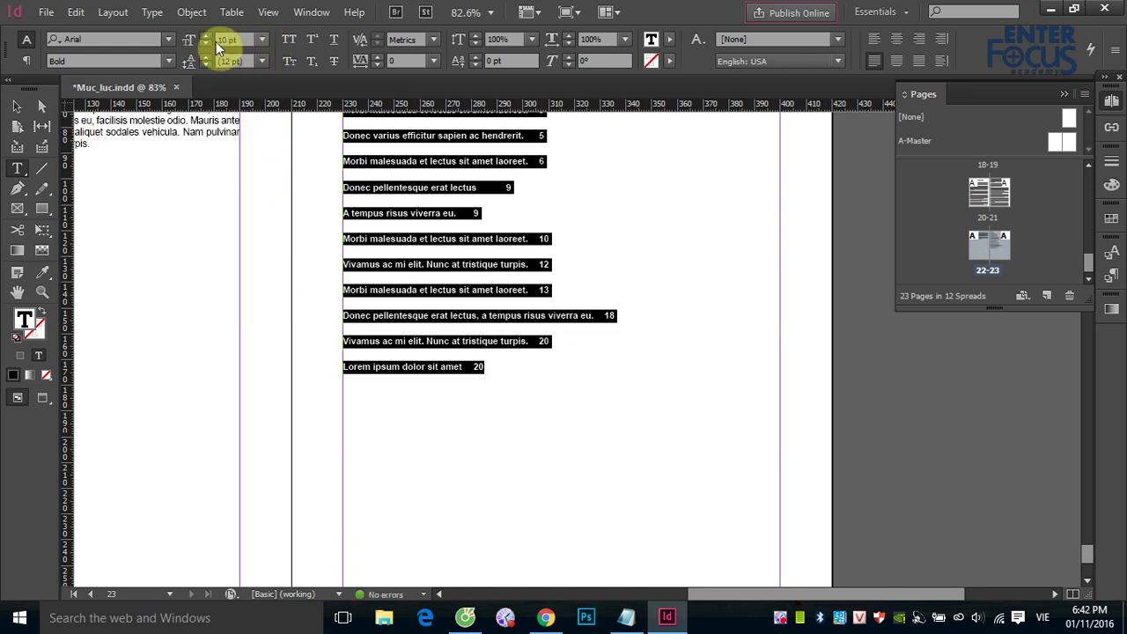
left_click(208, 36)
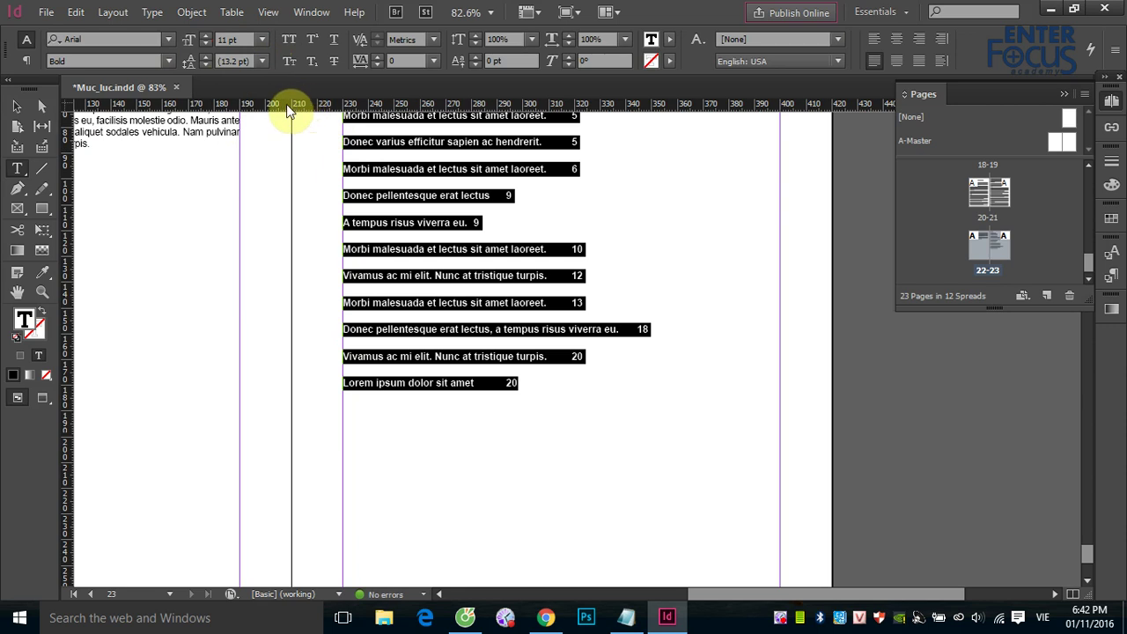
Set the font style of all table of contents entries below the "Mục lục" title to Regular.
left_click(168, 64)
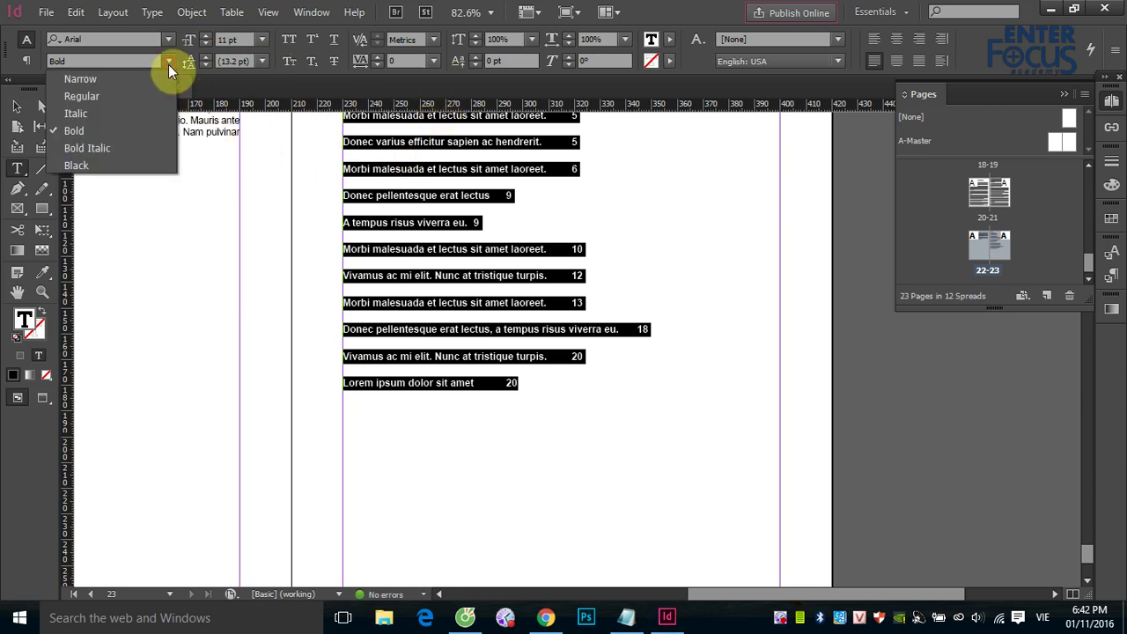
left_click(95, 100)
left_click(543, 280)
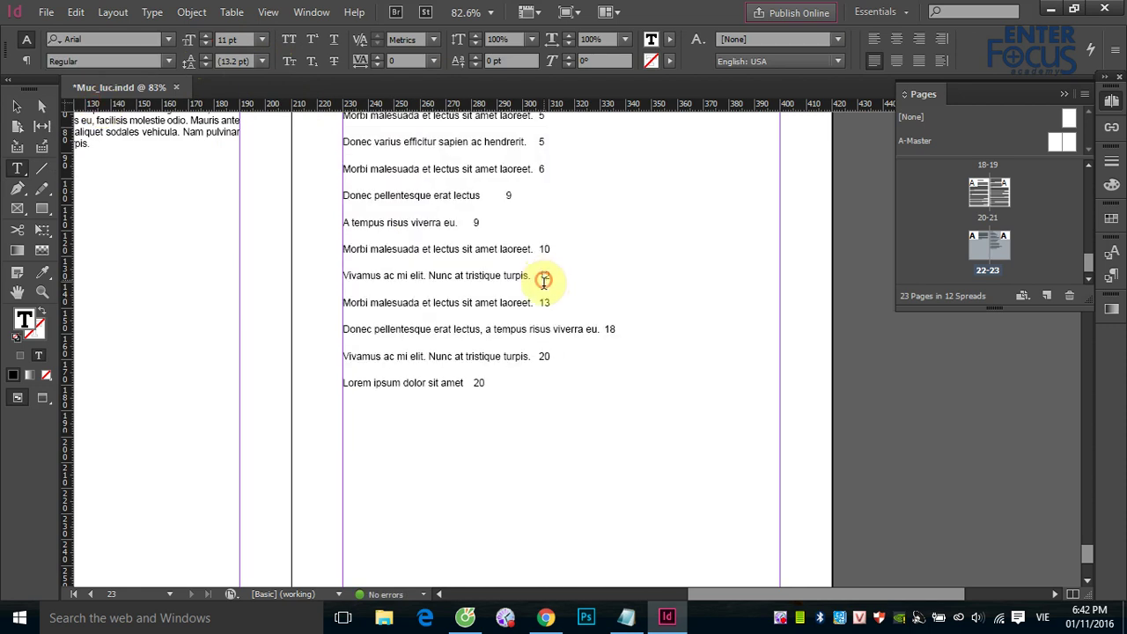
scroll(543, 280, "up", 3)
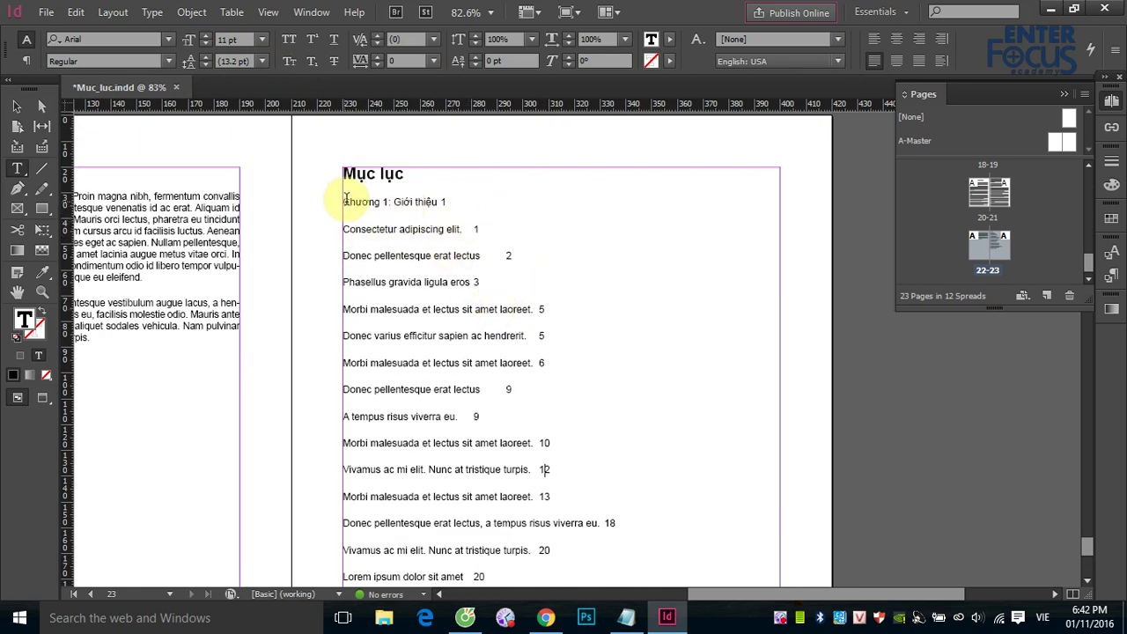
left_click_drag(345, 202, 460, 282)
scroll(460, 286, "down", 3)
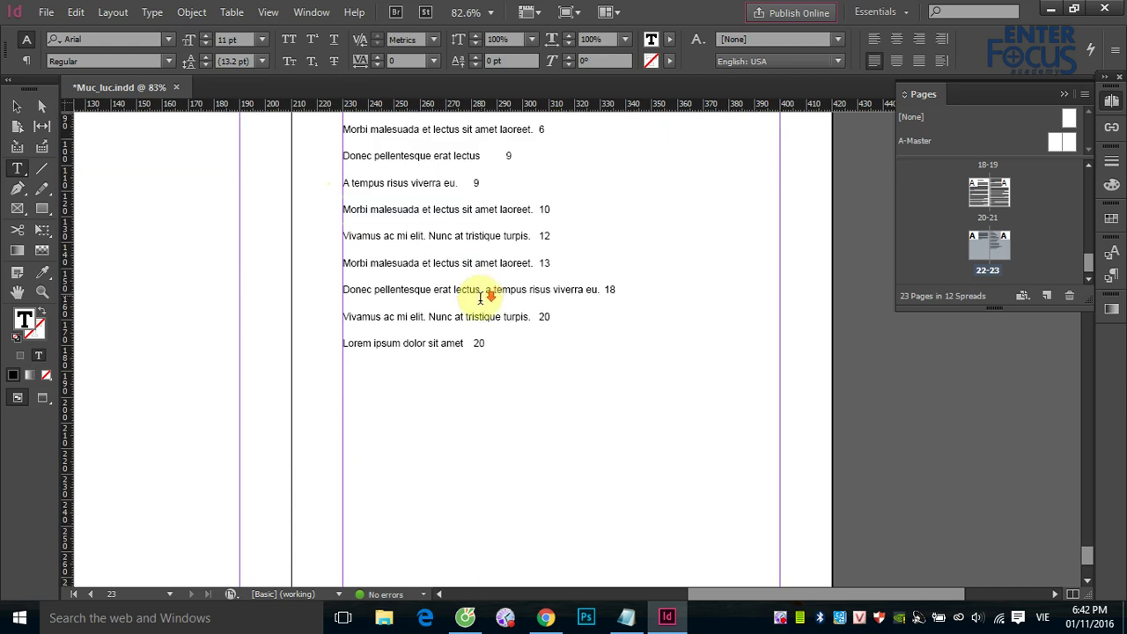
left_click(495, 345)
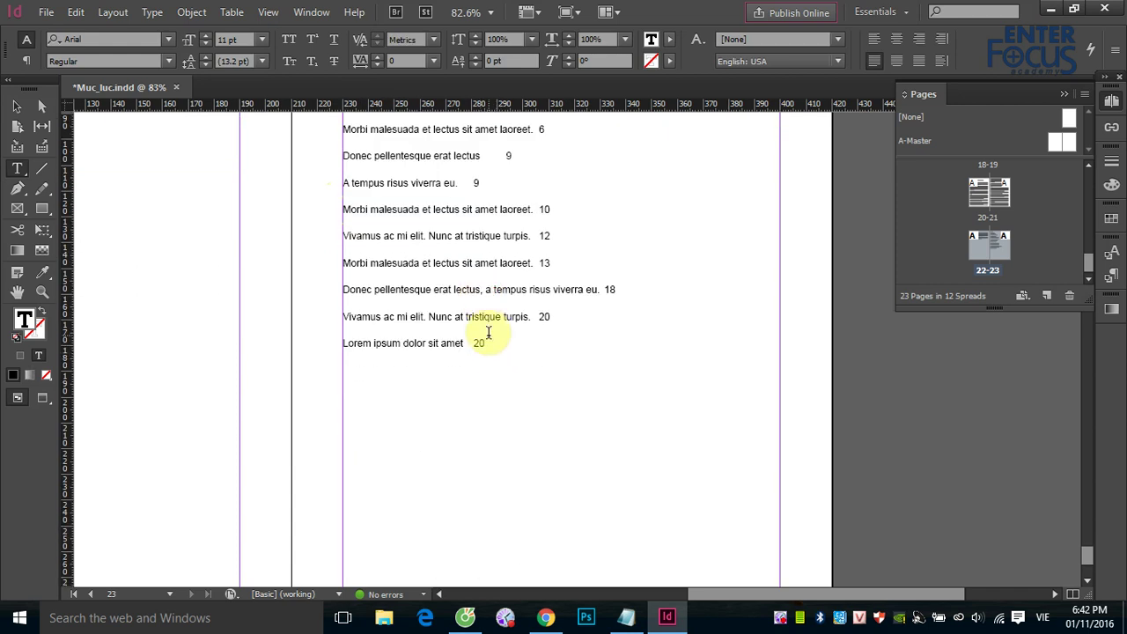
left_click_drag(487, 343, 335, 329)
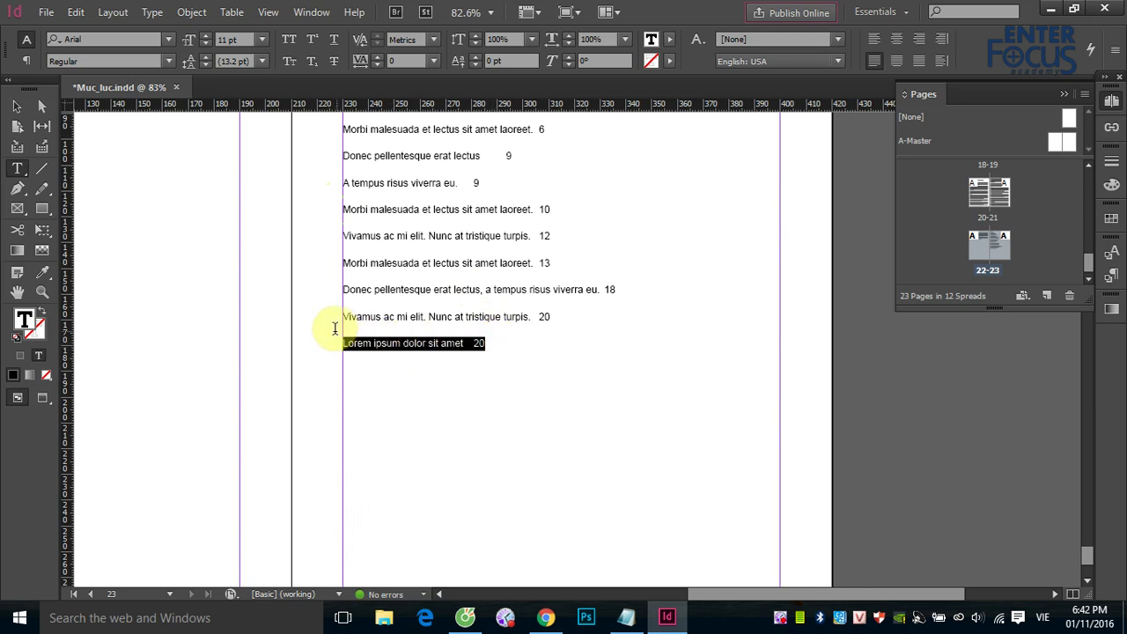
scroll(334, 328, "up", 5)
left_click(344, 360)
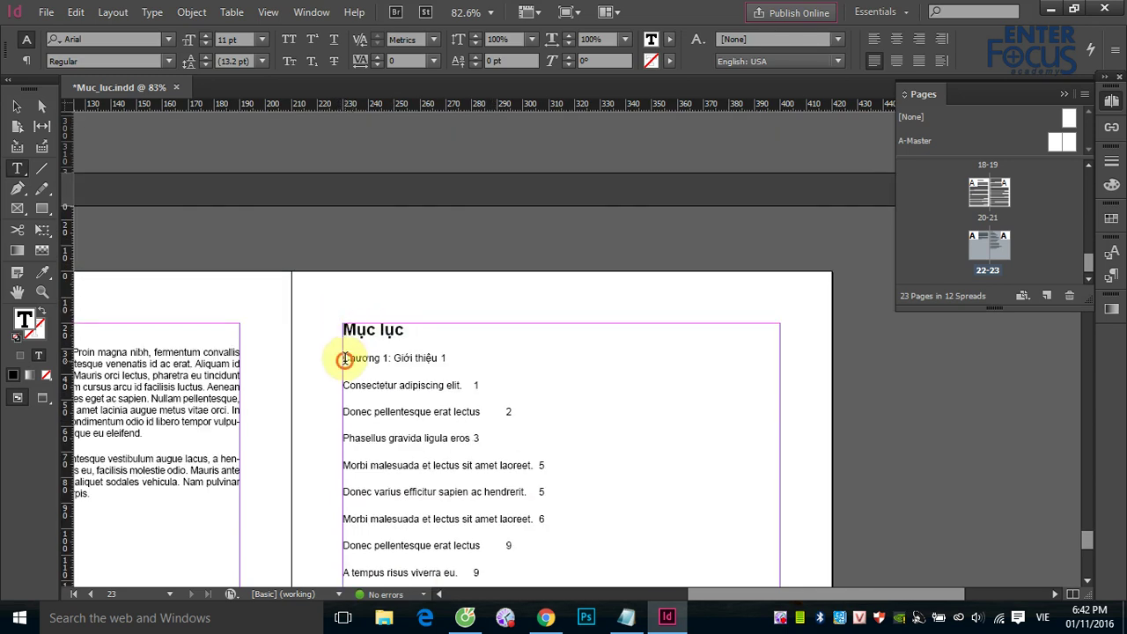
key("ctrl+shift+End")
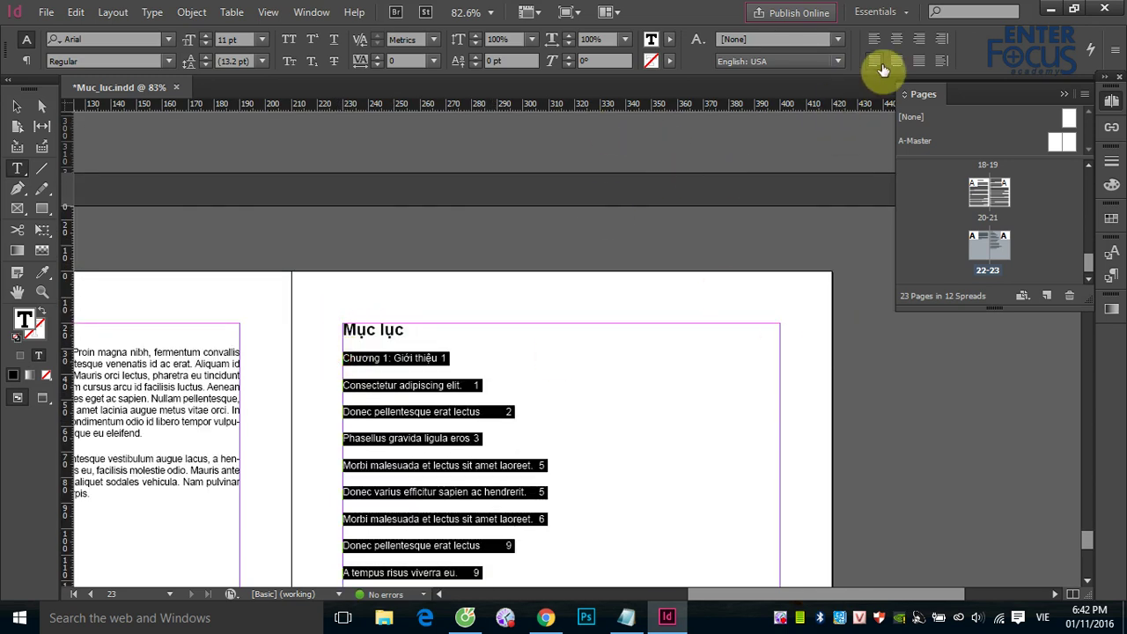
left_click(466, 358)
Replace the gap before the page number in the "Chương 1: Giới thiệu" entry with dots extending the number to the frame's right edge.
key("ctrl+space")
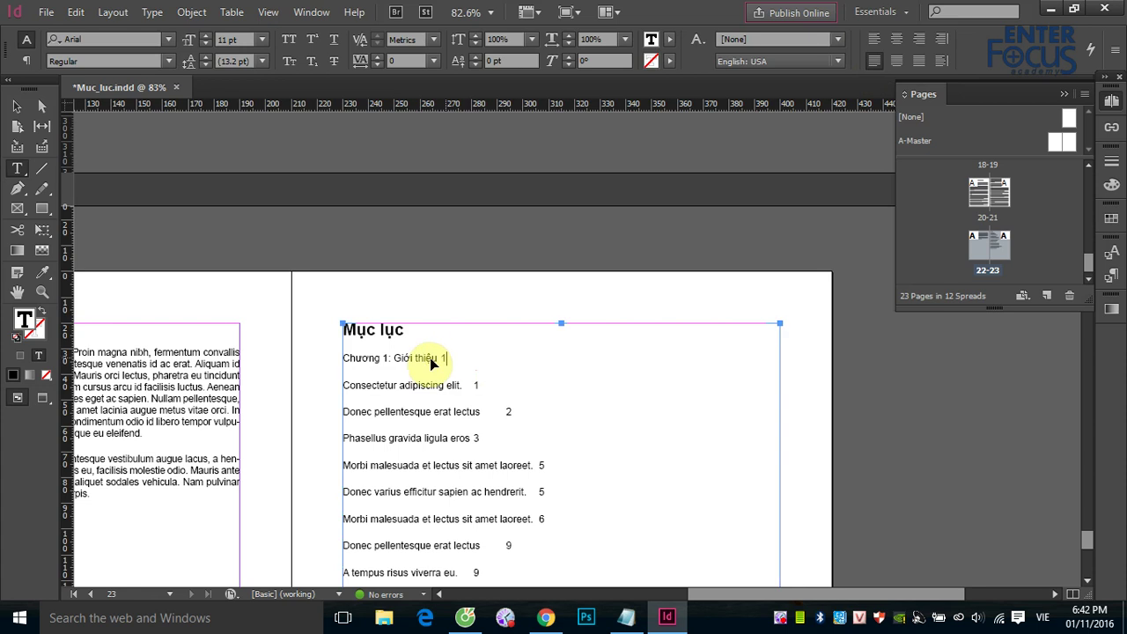
left_click_drag(307, 340, 823, 443)
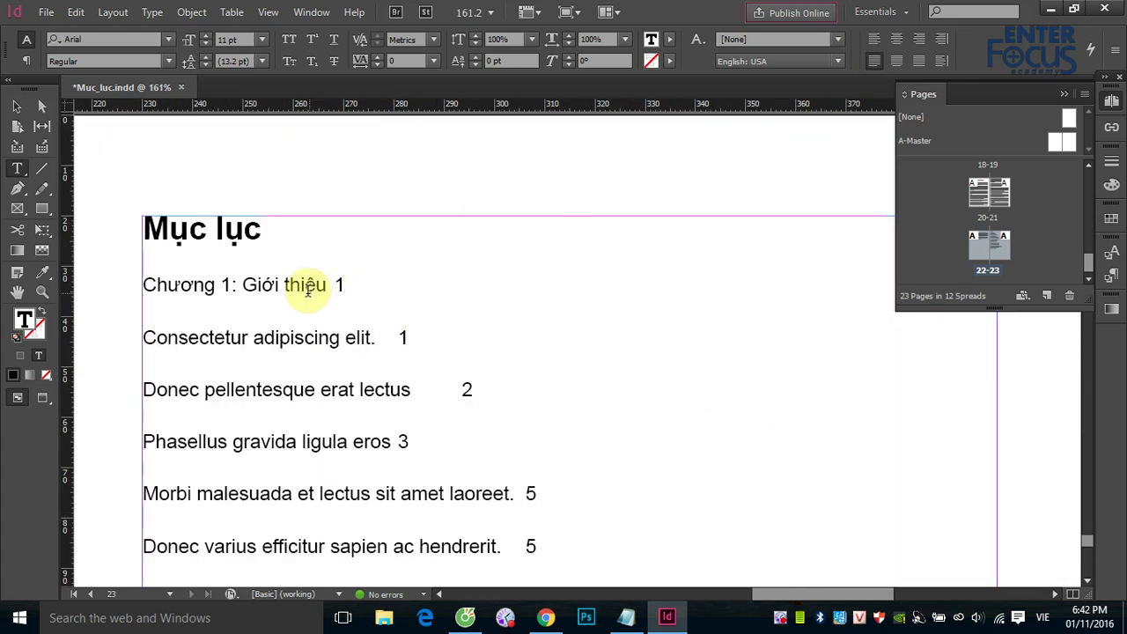
left_click_drag(325, 283, 336, 284)
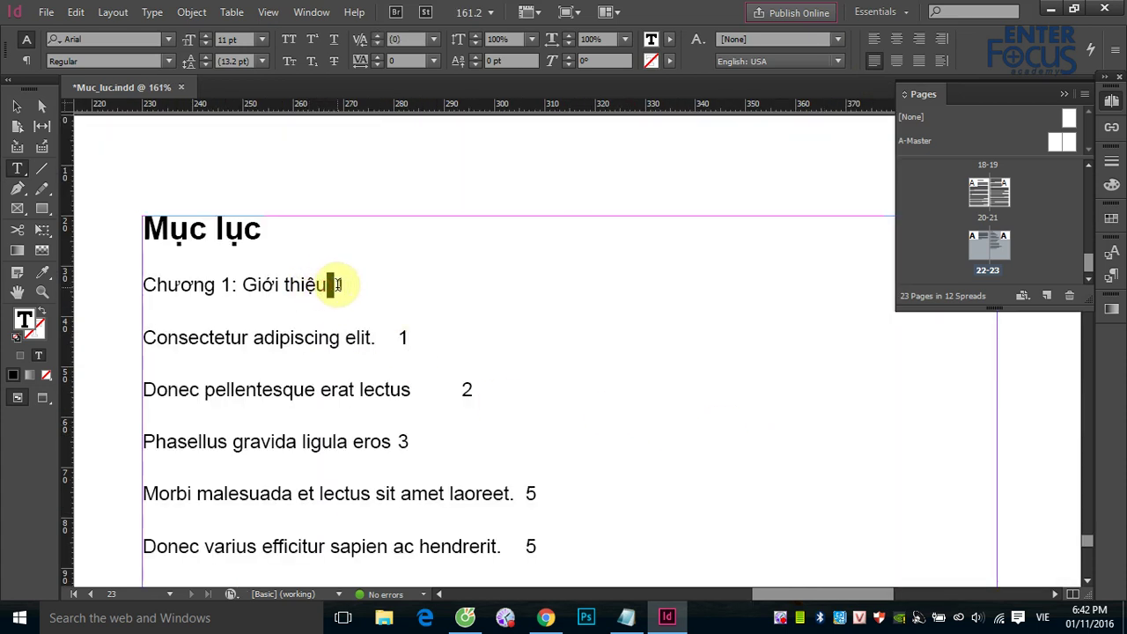
type("..................")
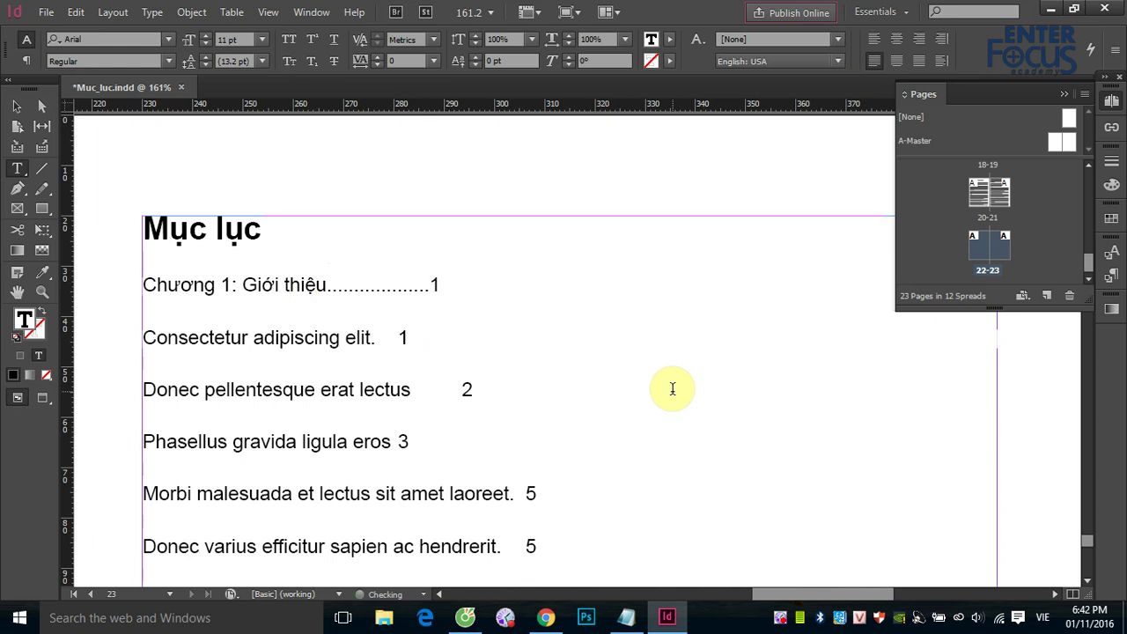
type("..................................................................................")
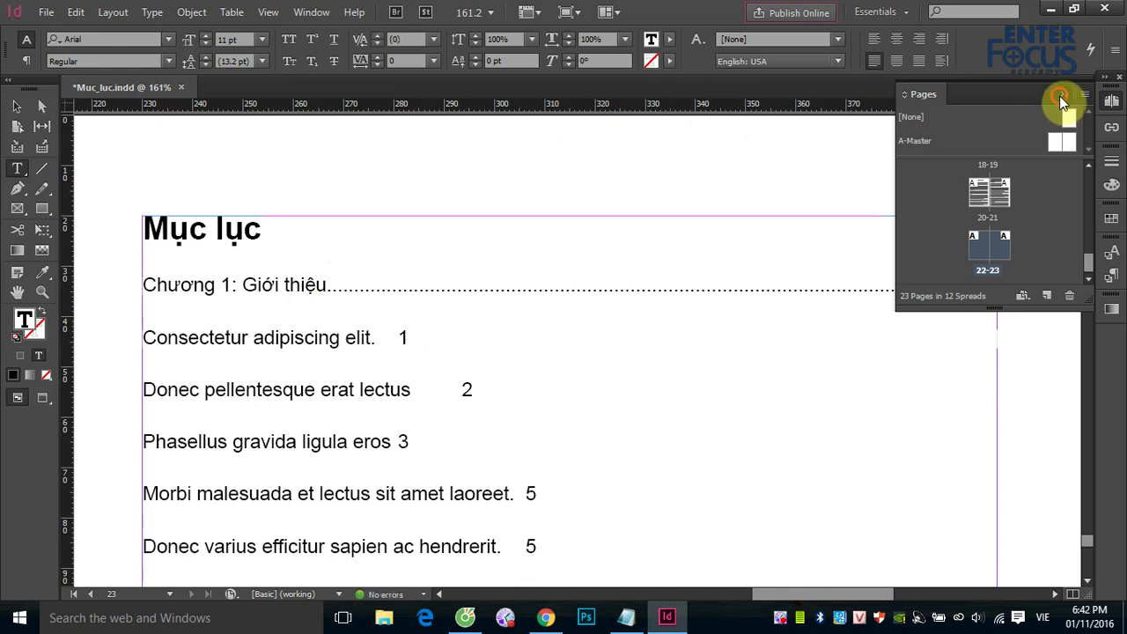
left_click(1063, 94)
type("................1")
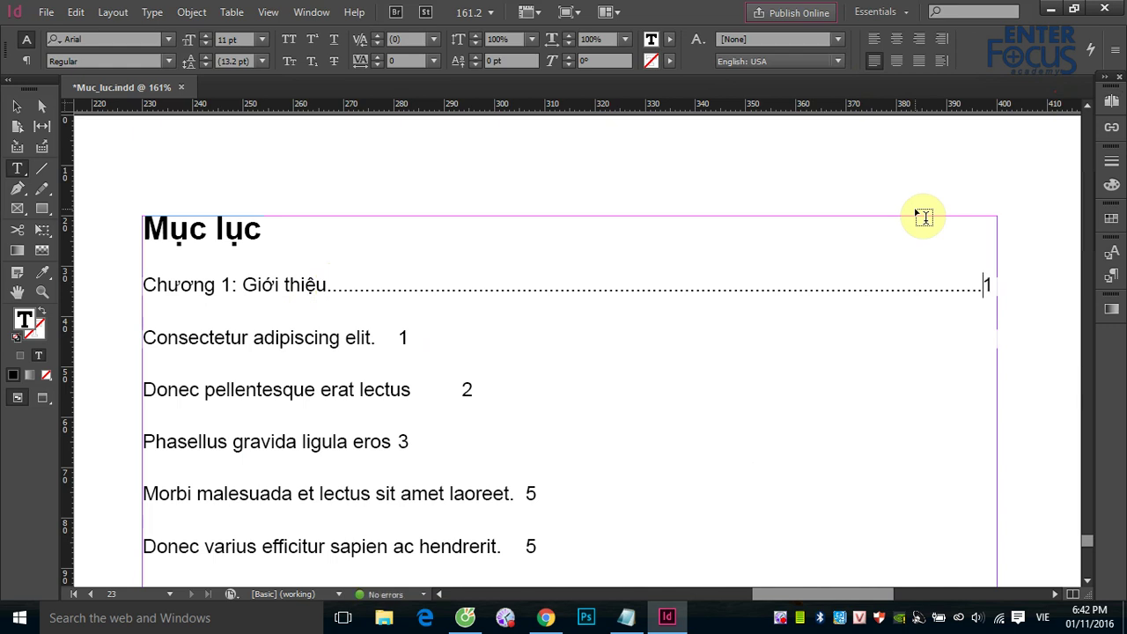
Fill the gap in the "Consectetur adipiscing elit" entry with dots so its page number aligns with the entry above.
left_click_drag(374, 337, 397, 337)
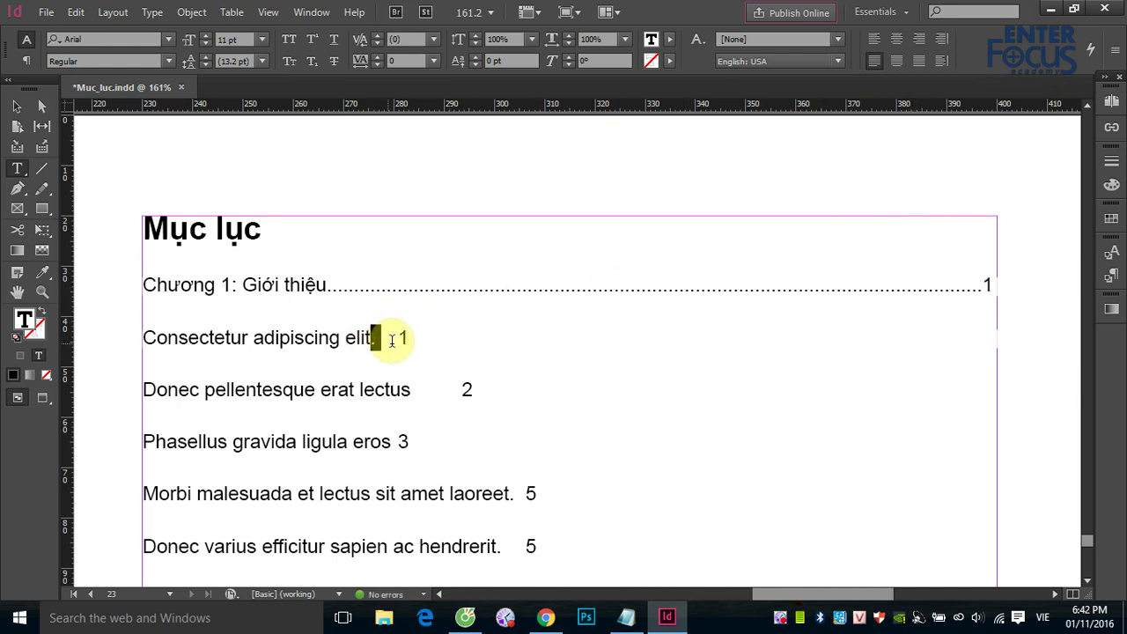
key("BackSpace")
type("...............................................")
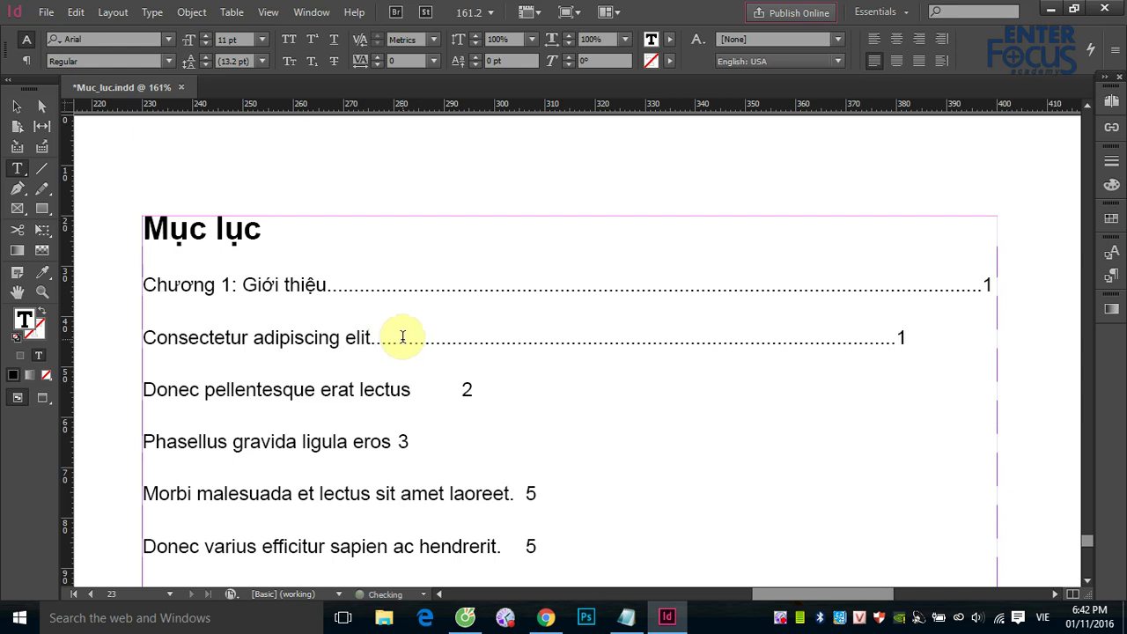
type("...................")
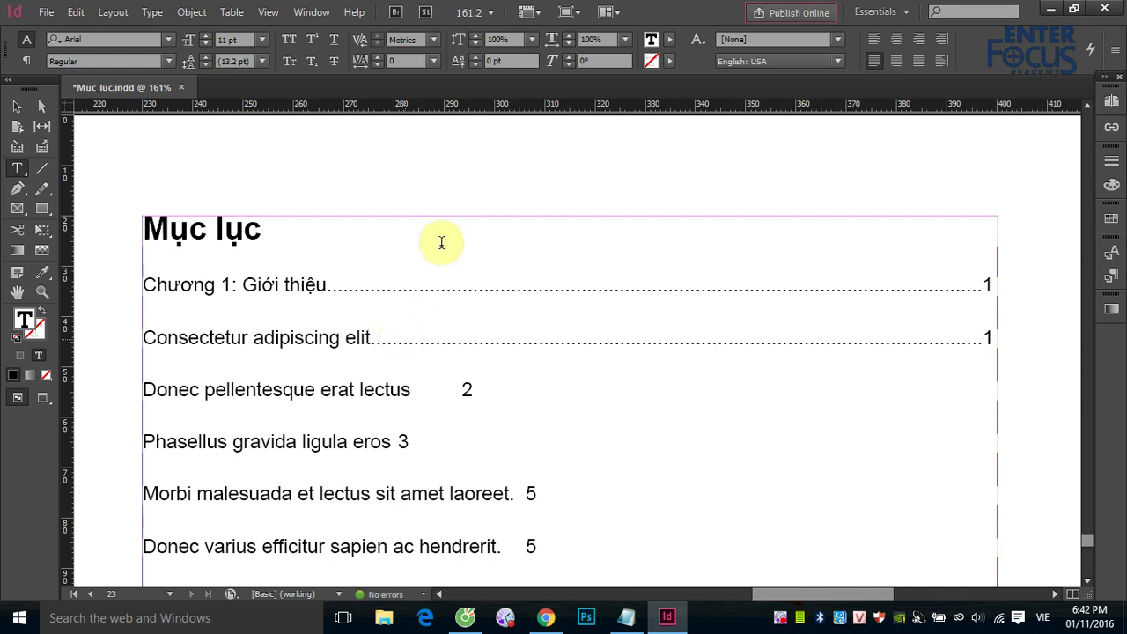
Replace the gap in the first "Donec pellentesque erat lectus" entry with dots reaching the right edge of the text frame.
left_click(409, 389)
left_click_drag(409, 389, 465, 389)
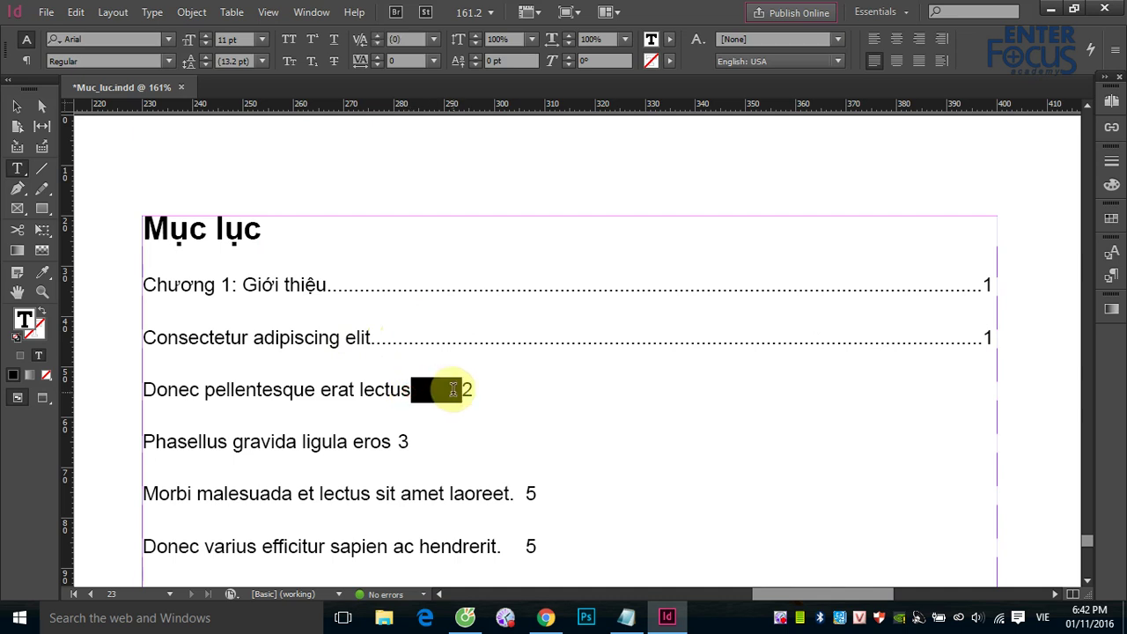
type("................")
type(".........................................................................")
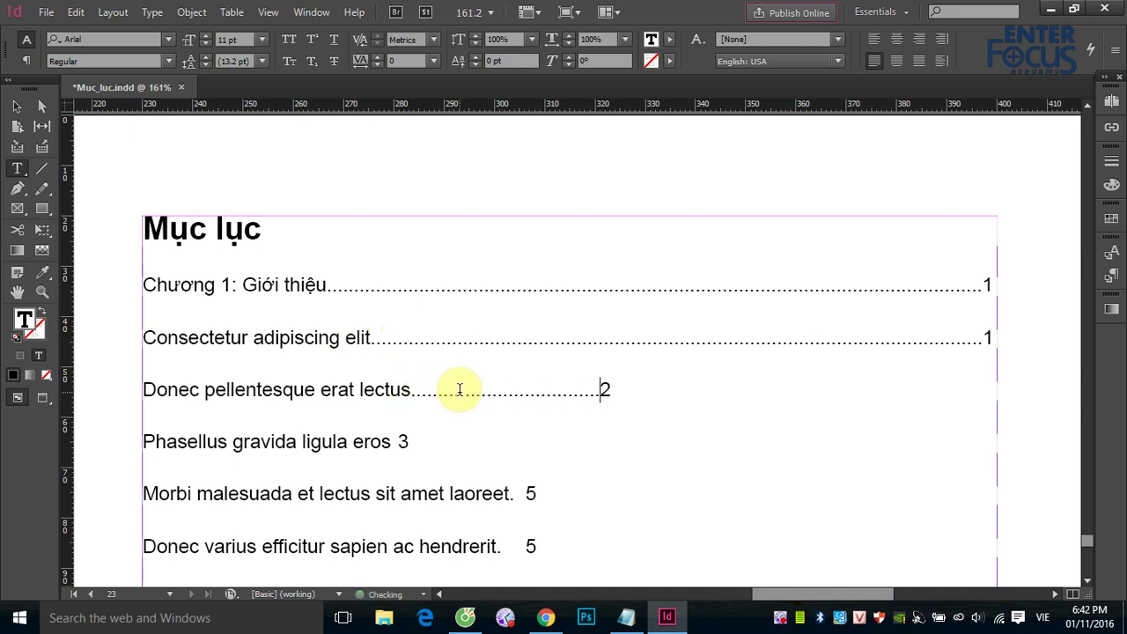
type("............")
scroll(432, 428, "down", 4)
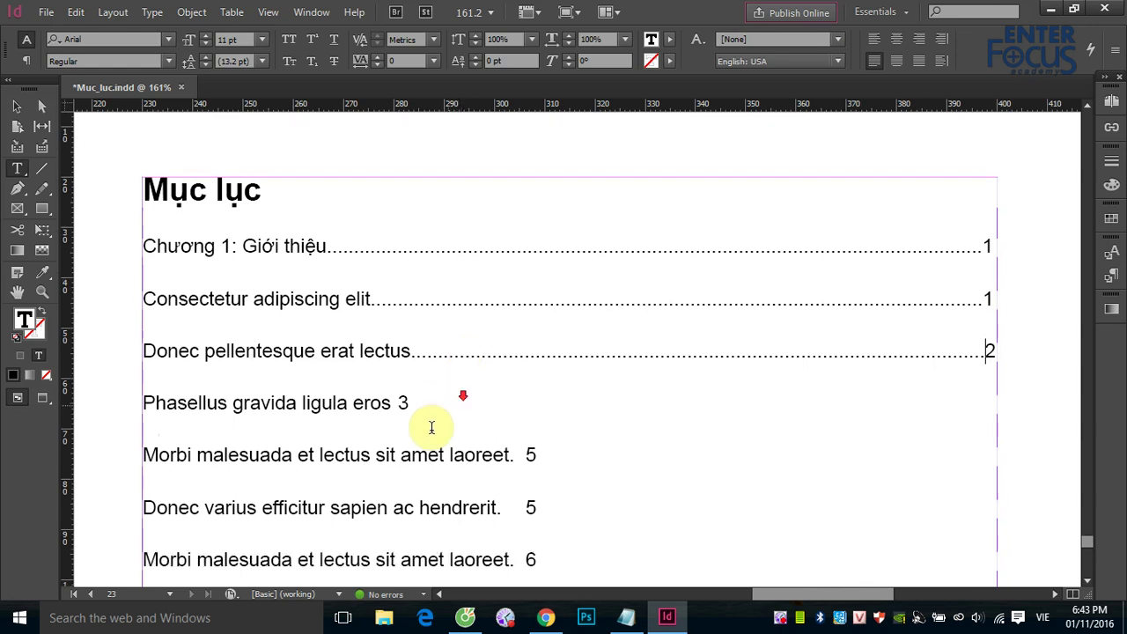
scroll(377, 430, "down", 8)
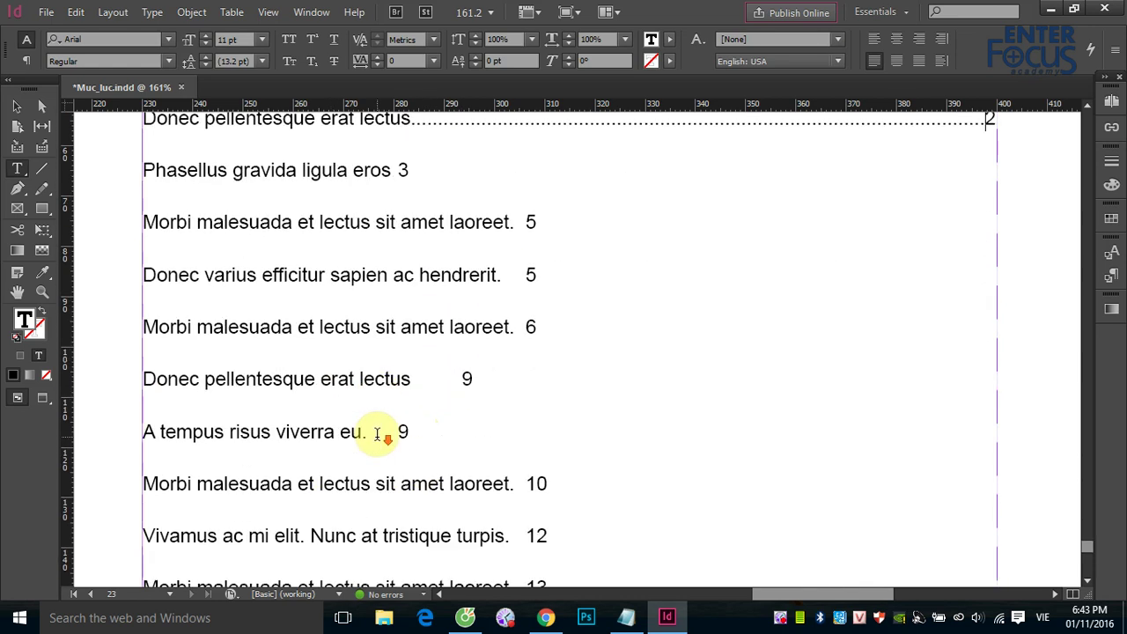
scroll(374, 435, "up", 5)
scroll(374, 436, "up", 6)
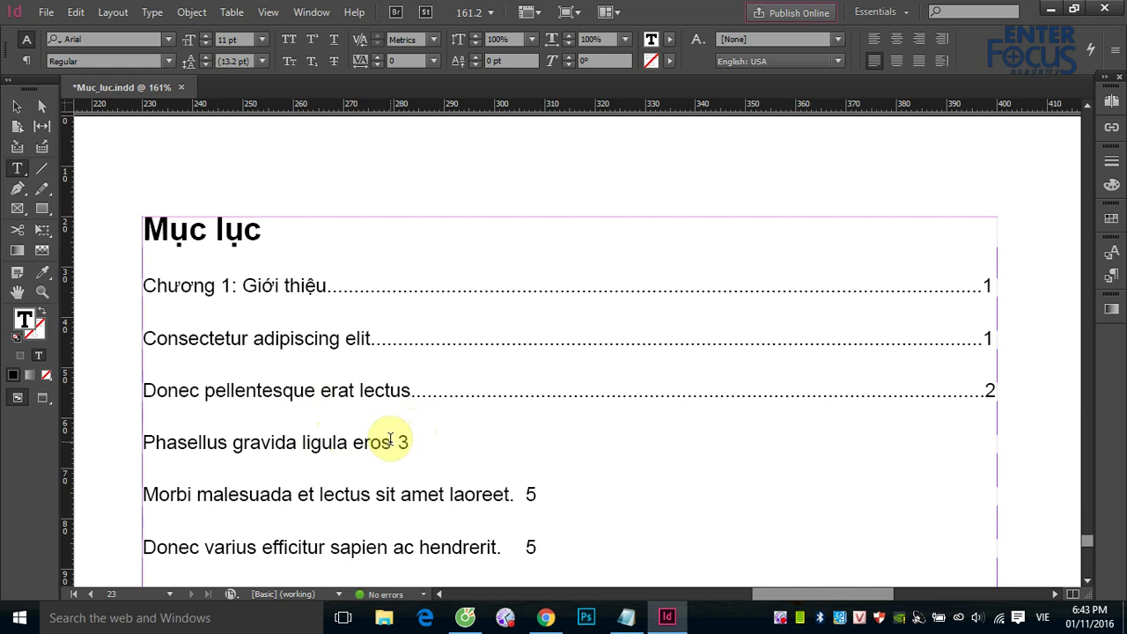
Look through the document's first spreads, from page 2 onward, for the next chapter-level heading after Chương 1.
left_click(13, 106)
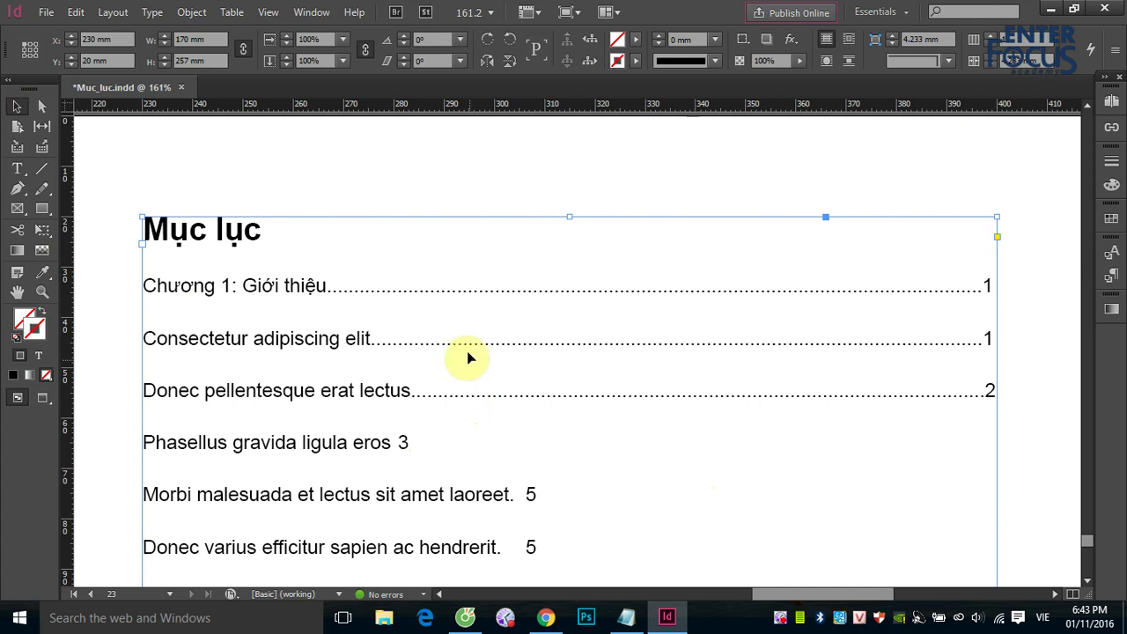
left_click(1111, 103)
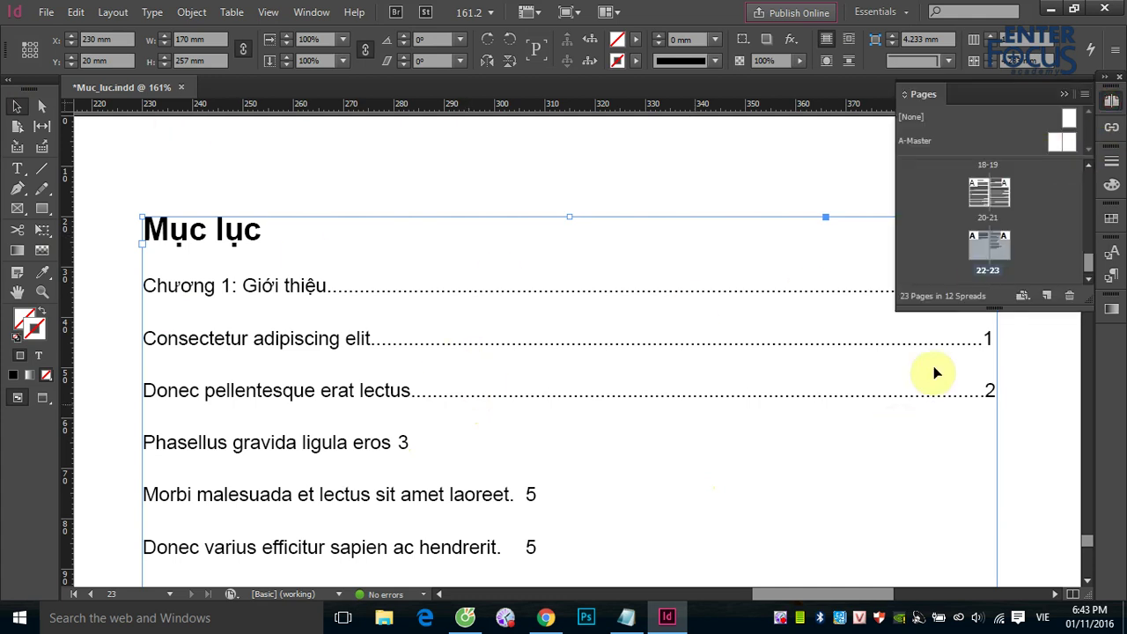
double_click(986, 198)
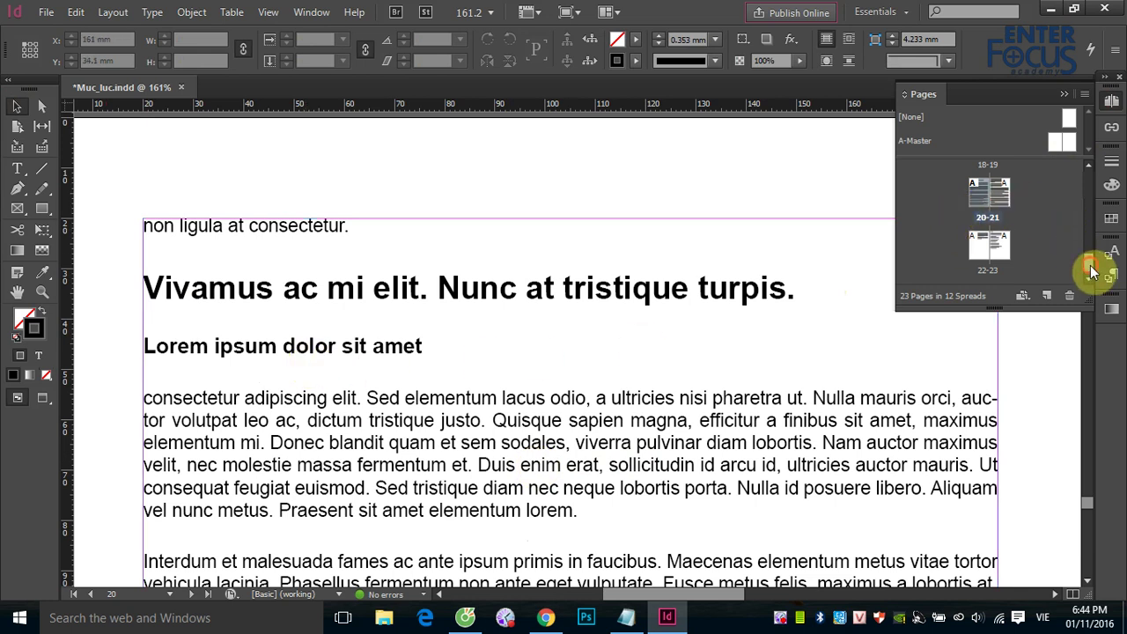
left_click_drag(1088, 270, 1076, 170)
double_click(1002, 233)
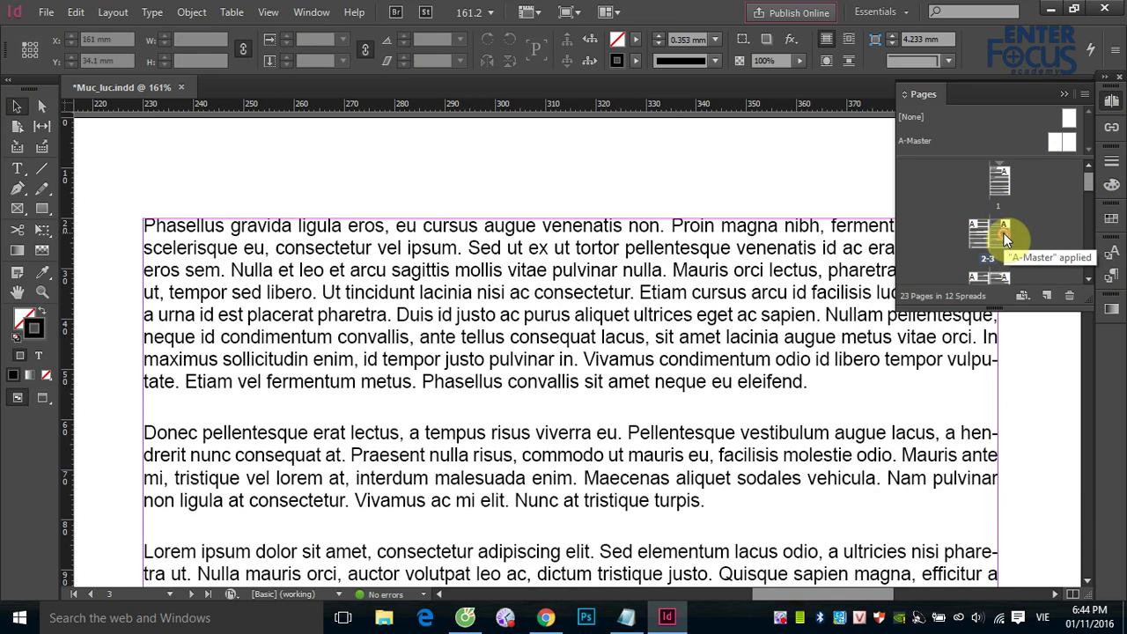
double_click(983, 234)
scroll(502, 375, "down", 15)
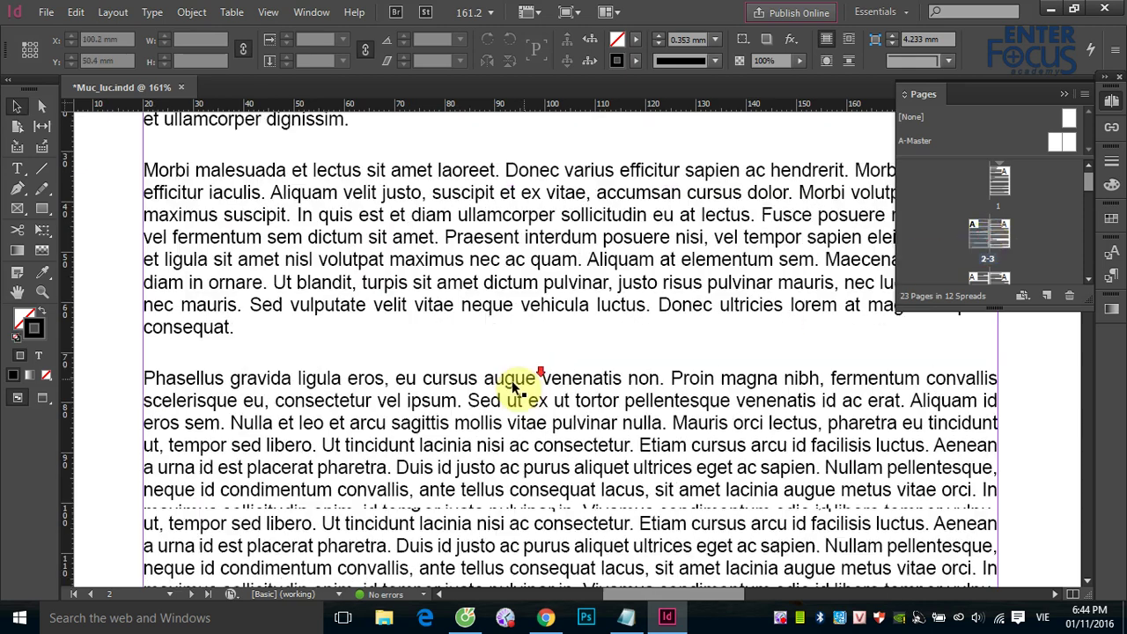
scroll(330, 330, "down", 5)
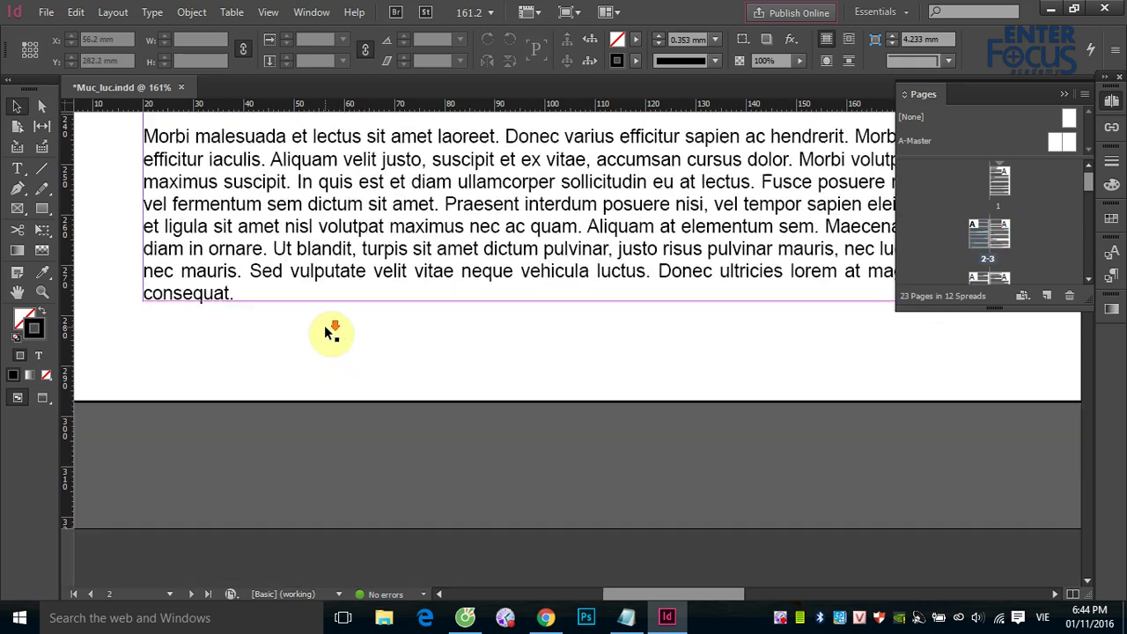
scroll(329, 327, "up", 7)
scroll(328, 330, "down", 3)
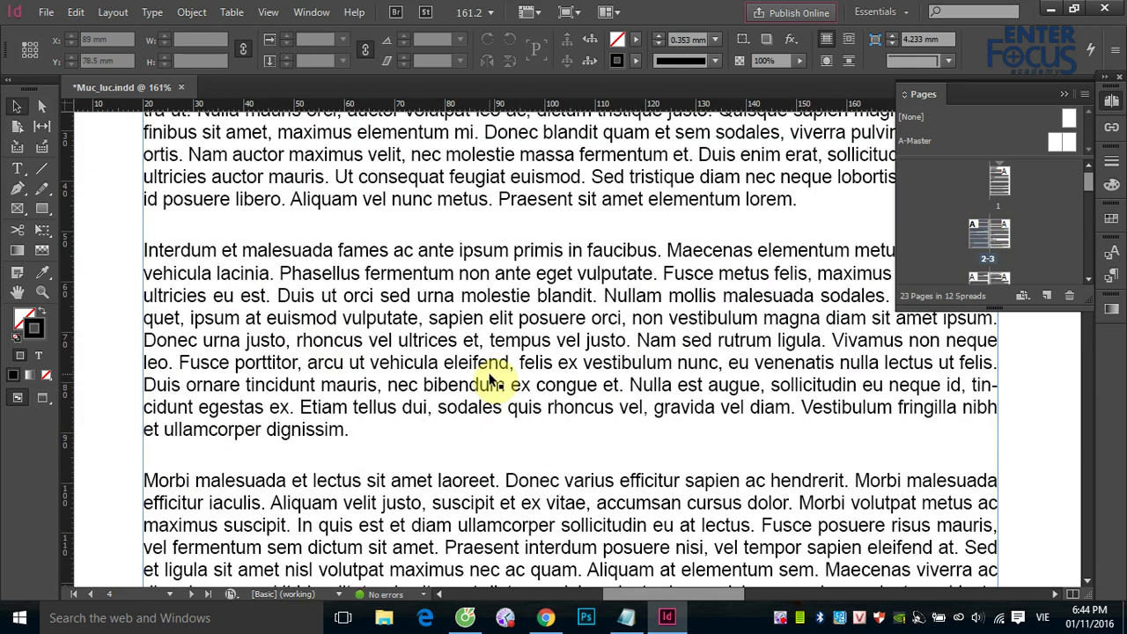
scroll(491, 378, "down", 4)
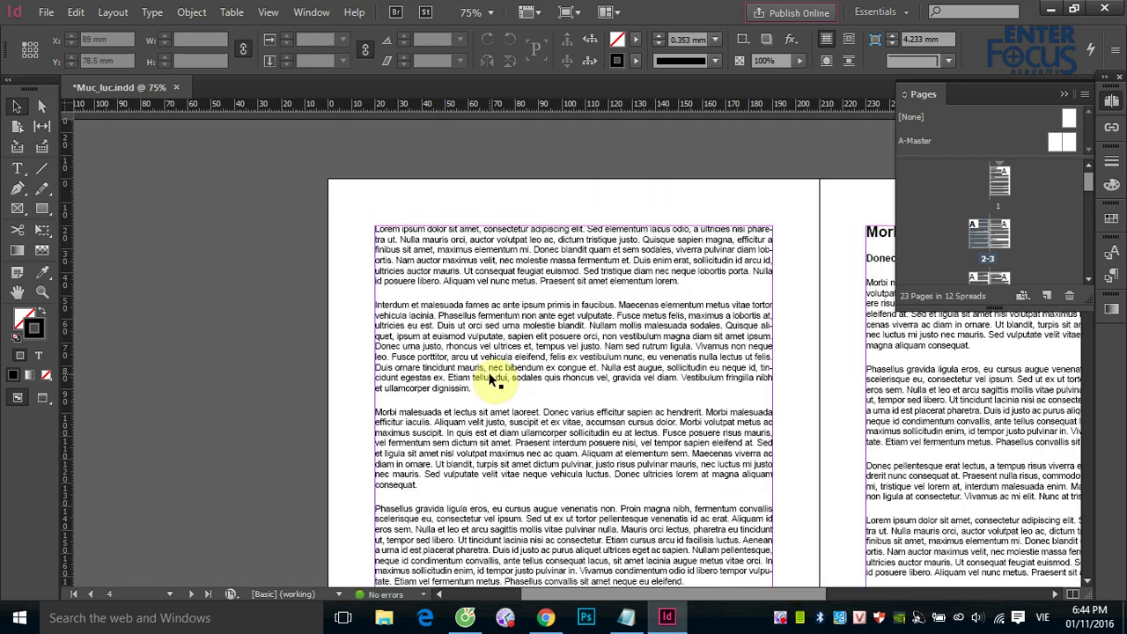
left_click_drag(780, 596, 877, 597)
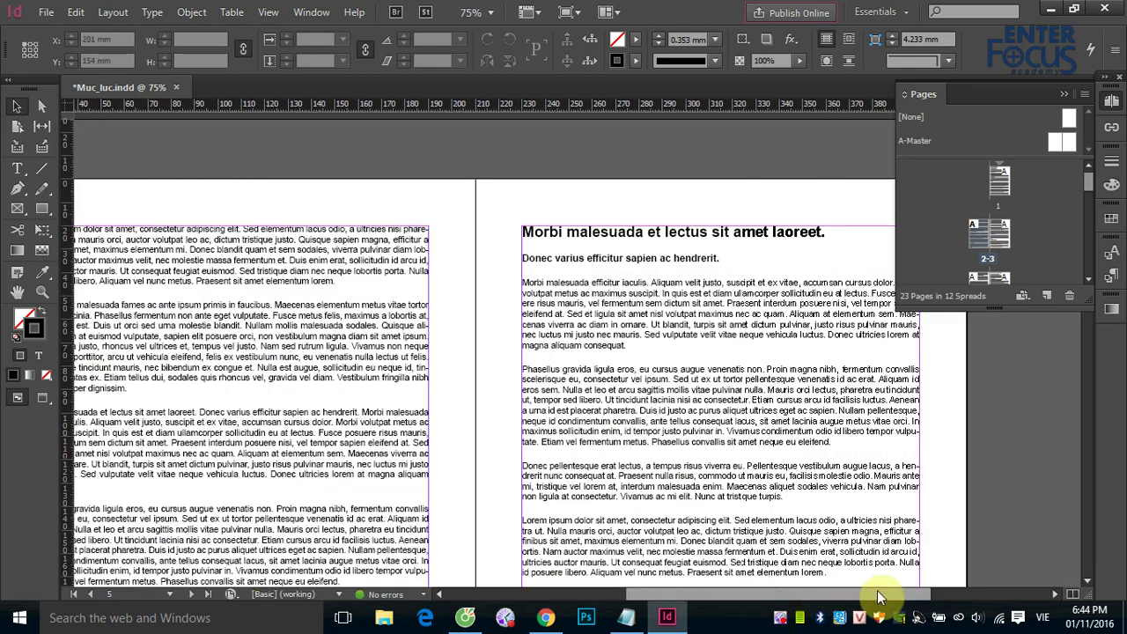
scroll(596, 375, "down", 10)
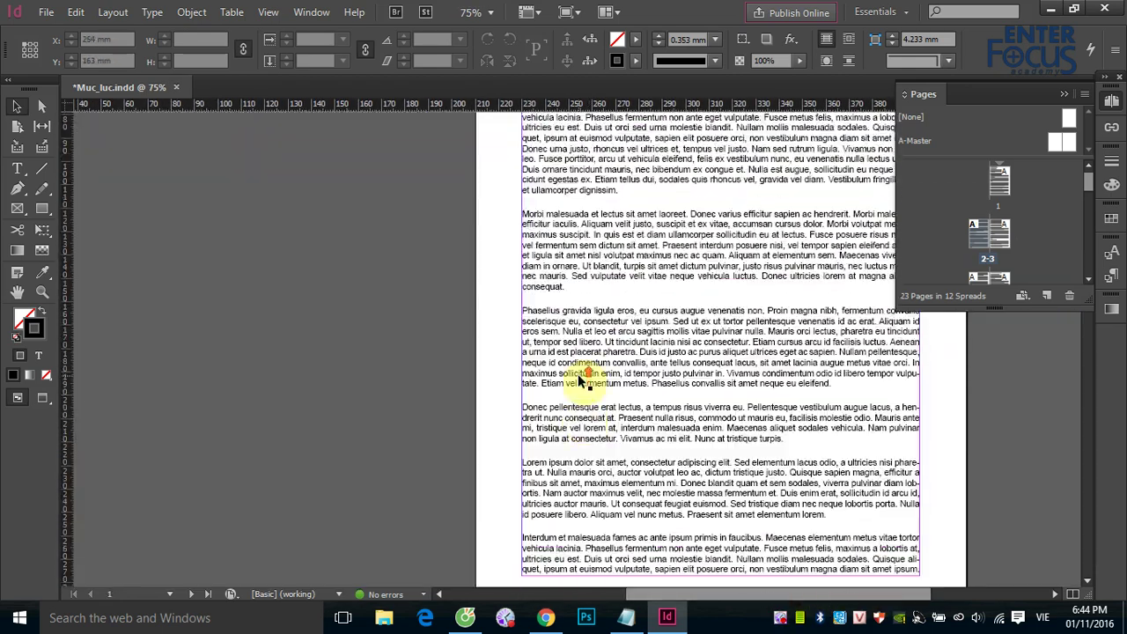
scroll(579, 377, "down", 10)
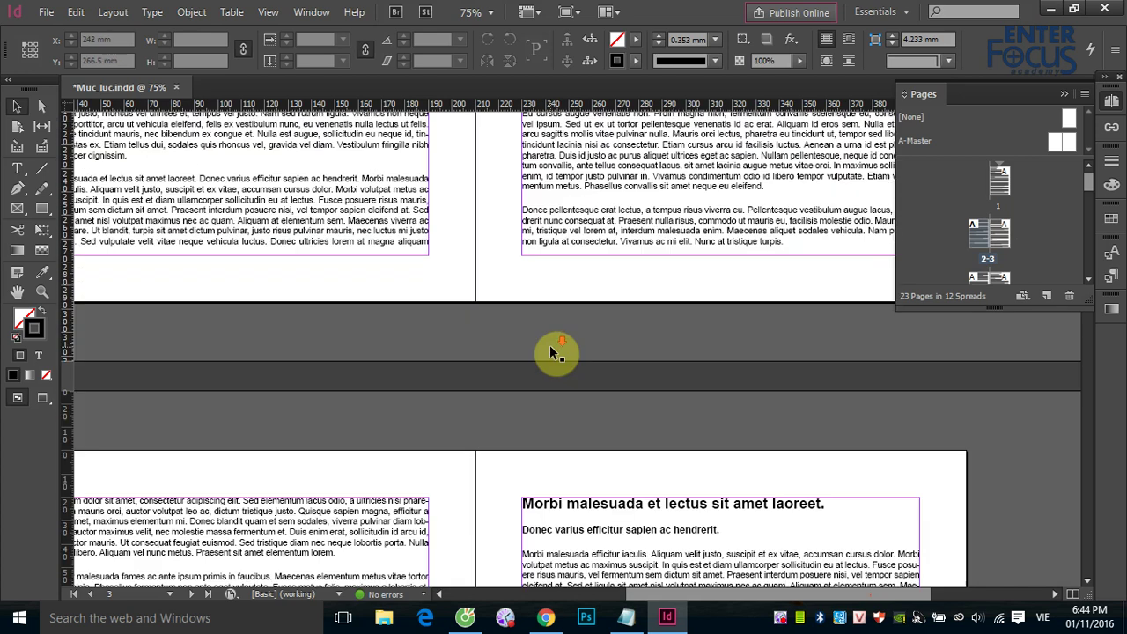
scroll(377, 315, "down", 2)
Replace the large "Morbi malesuada et lectus sit amet laoreet." heading on page 5 with "Chương 2".
left_click(18, 168)
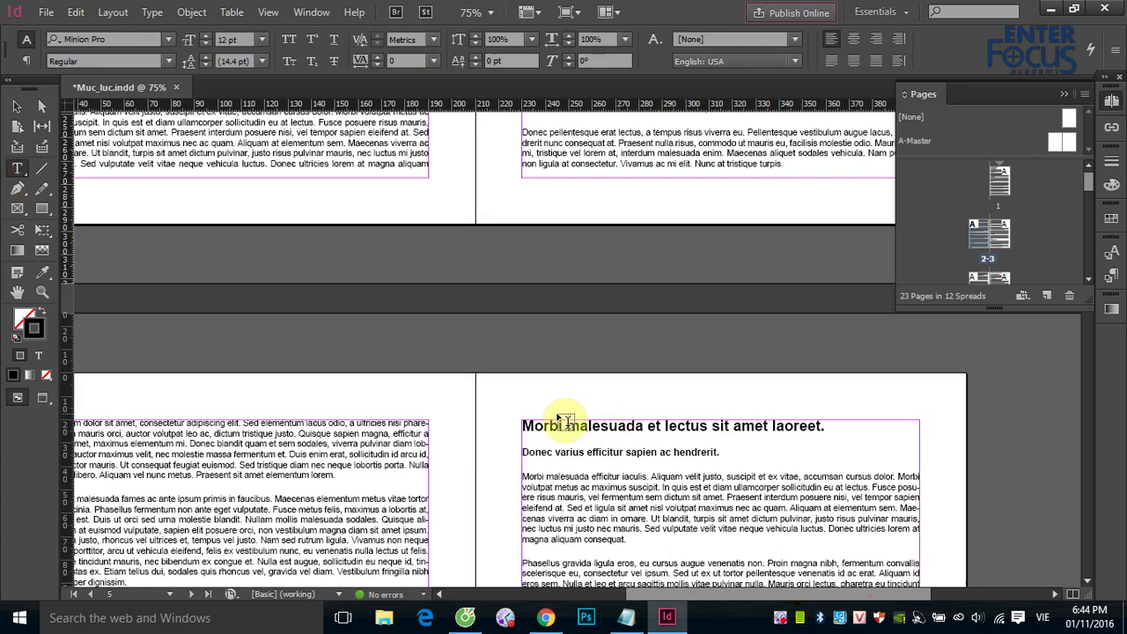
left_click_drag(522, 425, 831, 424)
type("Chương 2")
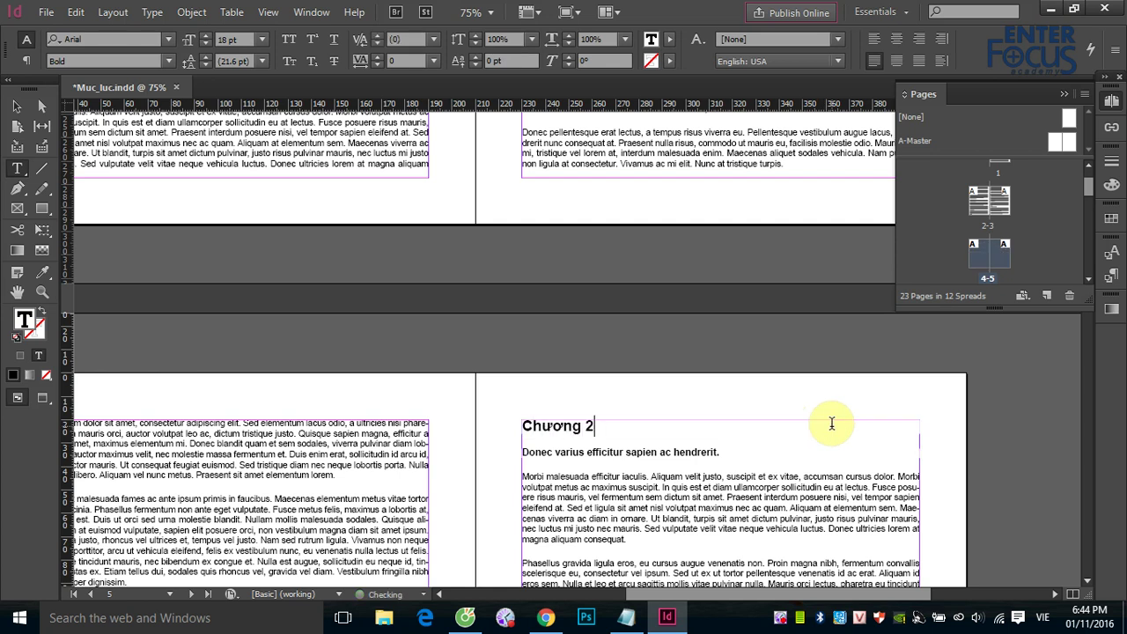
Extend the "Chương 2" heading on page 5 to read "Chương 2: Các thao tác và khái niệm cơ bản".
type(": ")
type("Các tha")
type("o tác va")
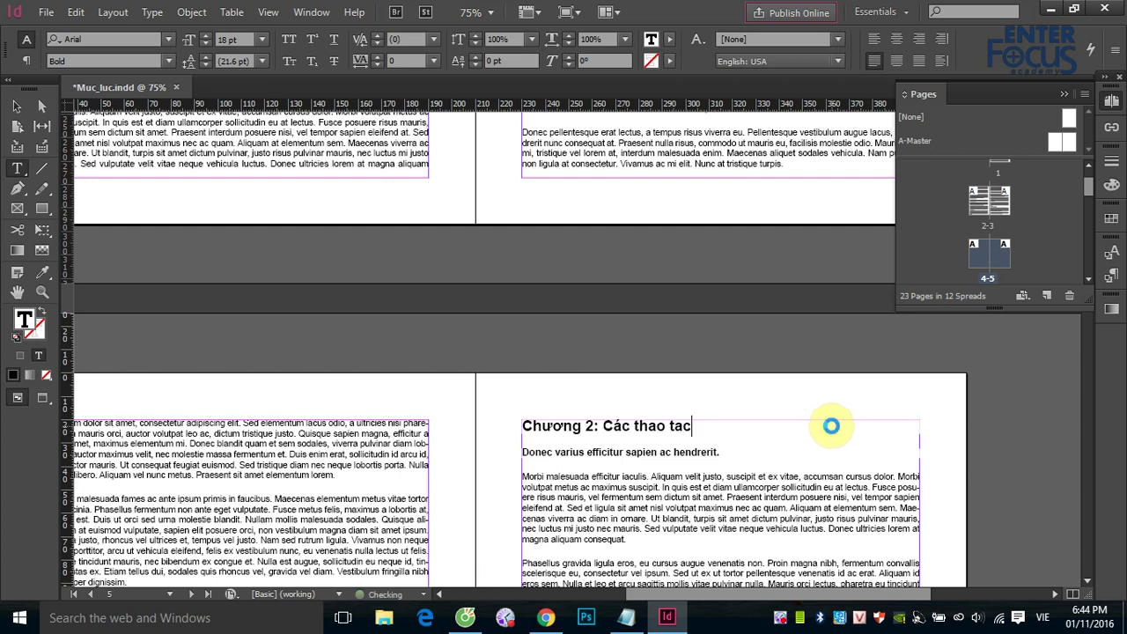
type(" kha")
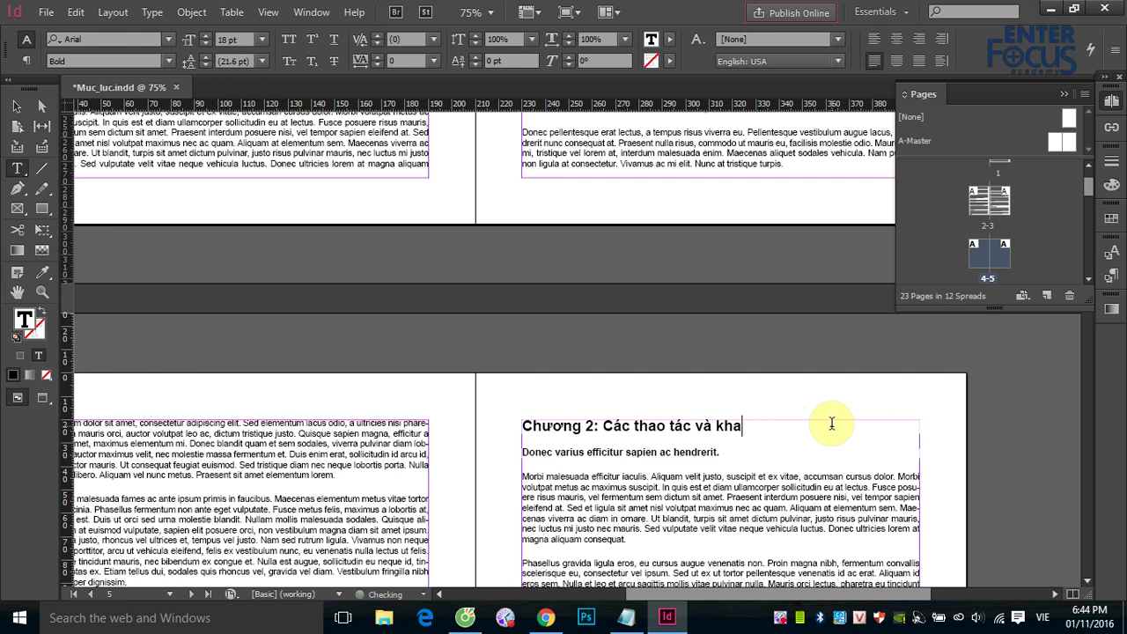
type("i nieệm cơ ban")
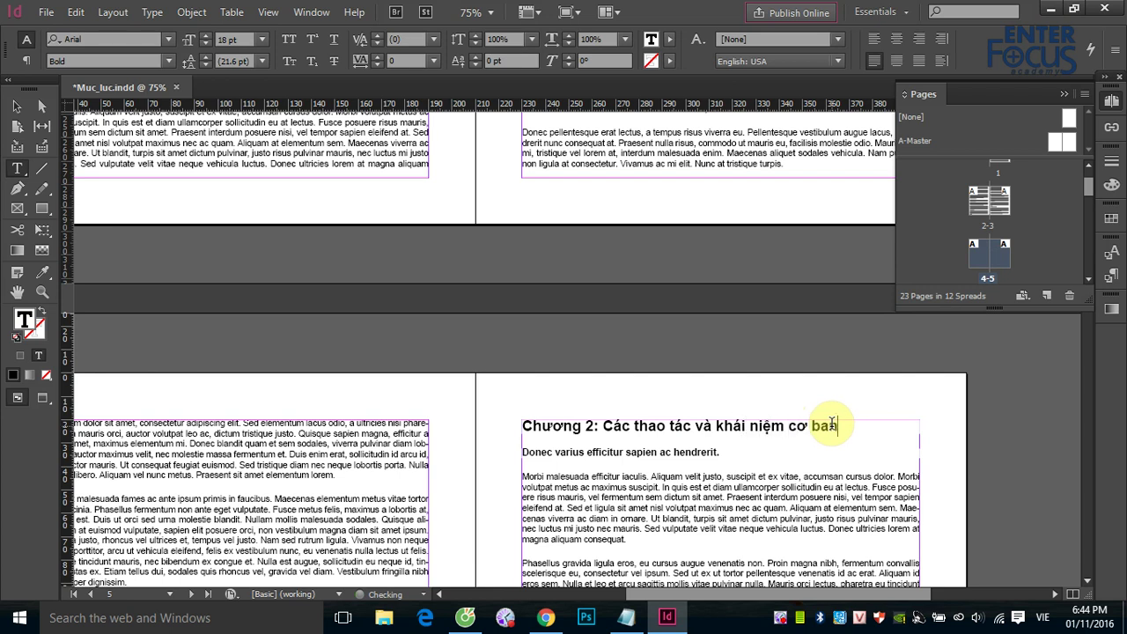
Replace the large "Donec pellentesque erat lectus" heading on page 9 with "Chương 3: Các kỹ năng cần thiết".
scroll(832, 423, "down", 10)
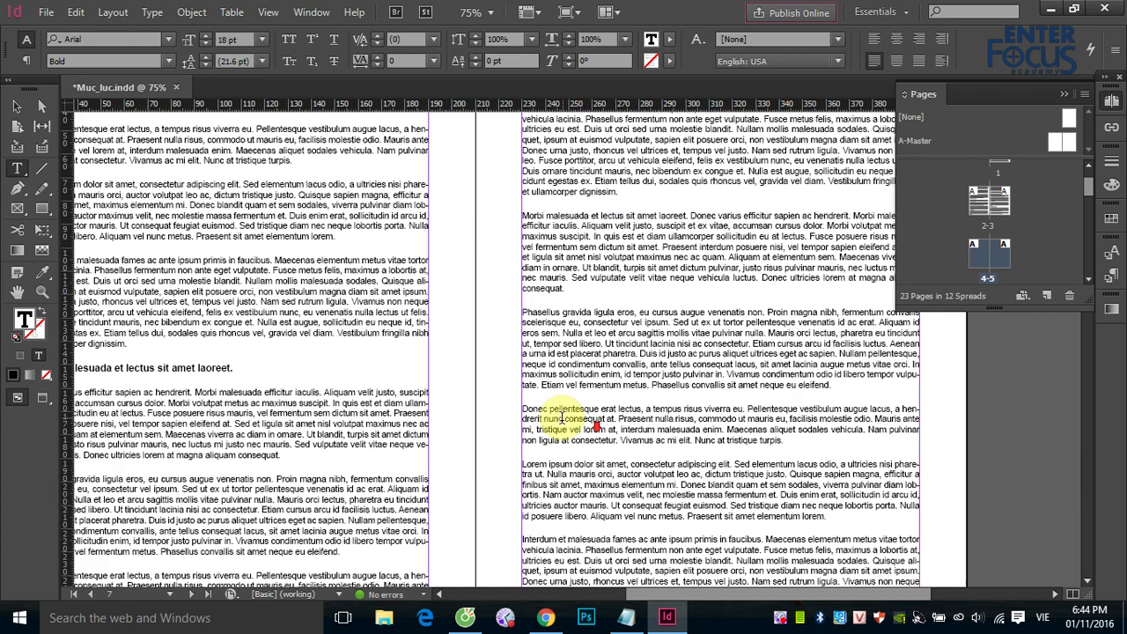
scroll(561, 422, "down", 8)
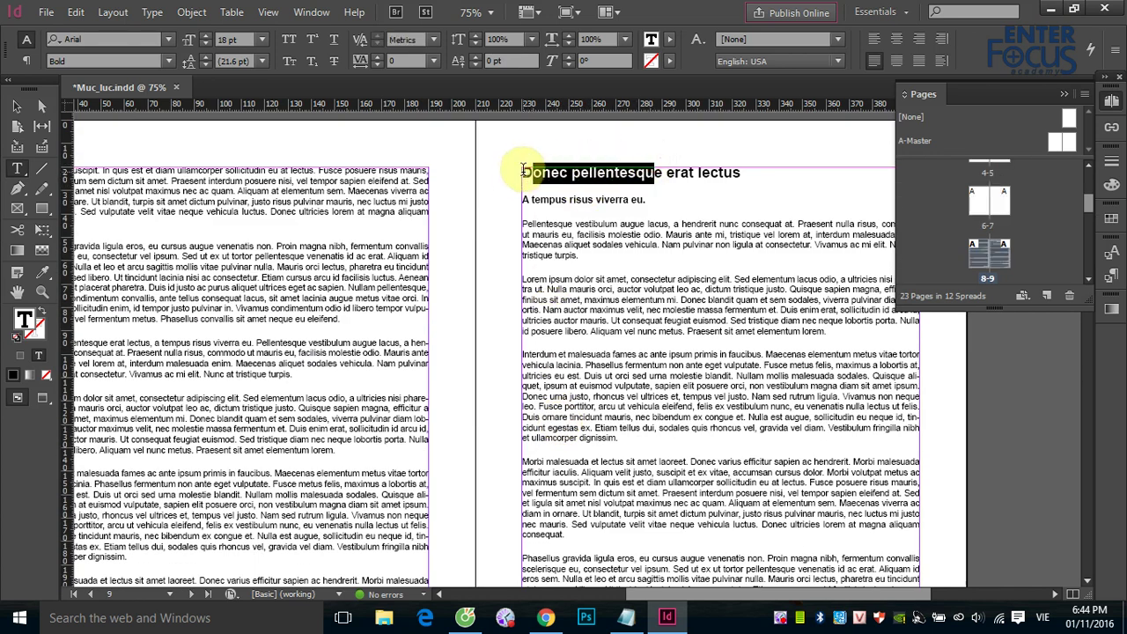
left_click_drag(521, 173, 742, 167)
type("C")
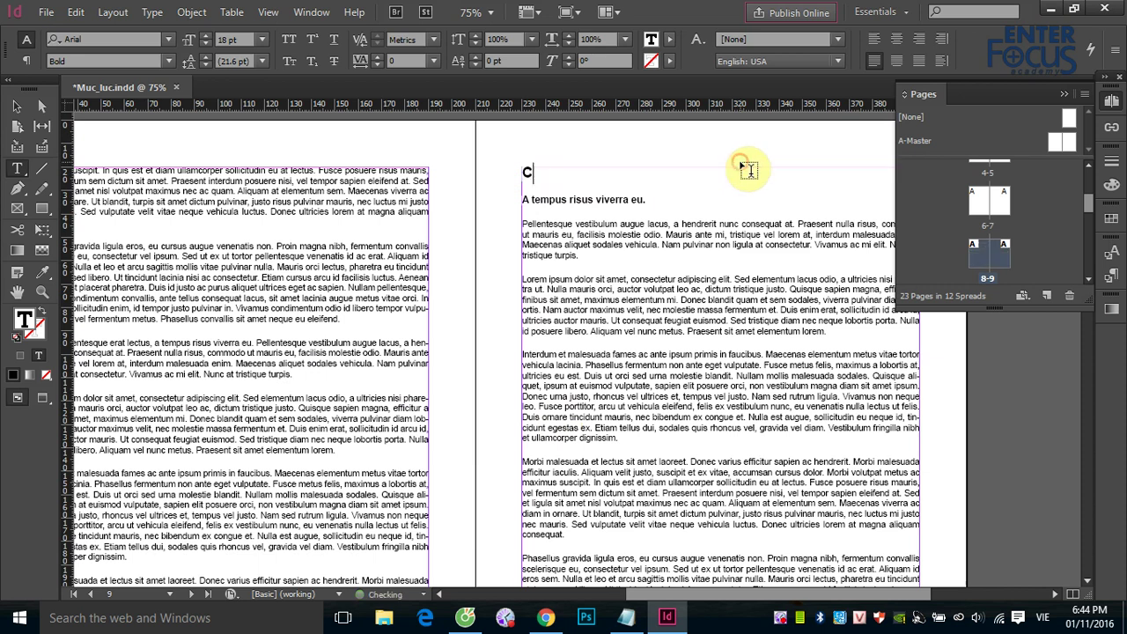
type("huongw ")
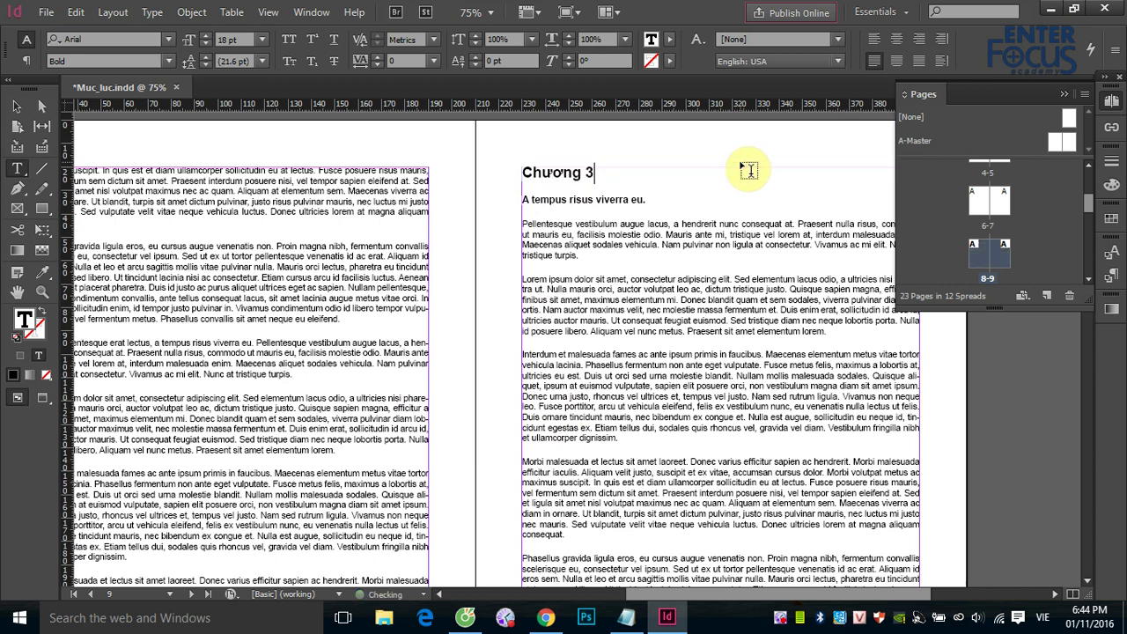
type("3: Cac")
type(" kyx naw")
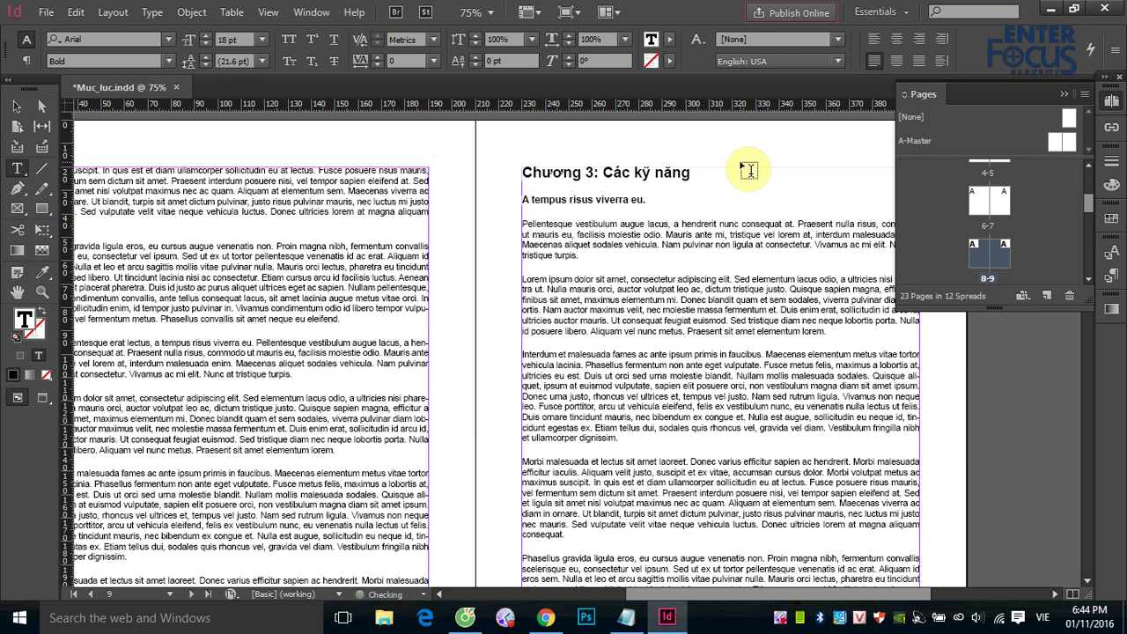
type("ng caanf")
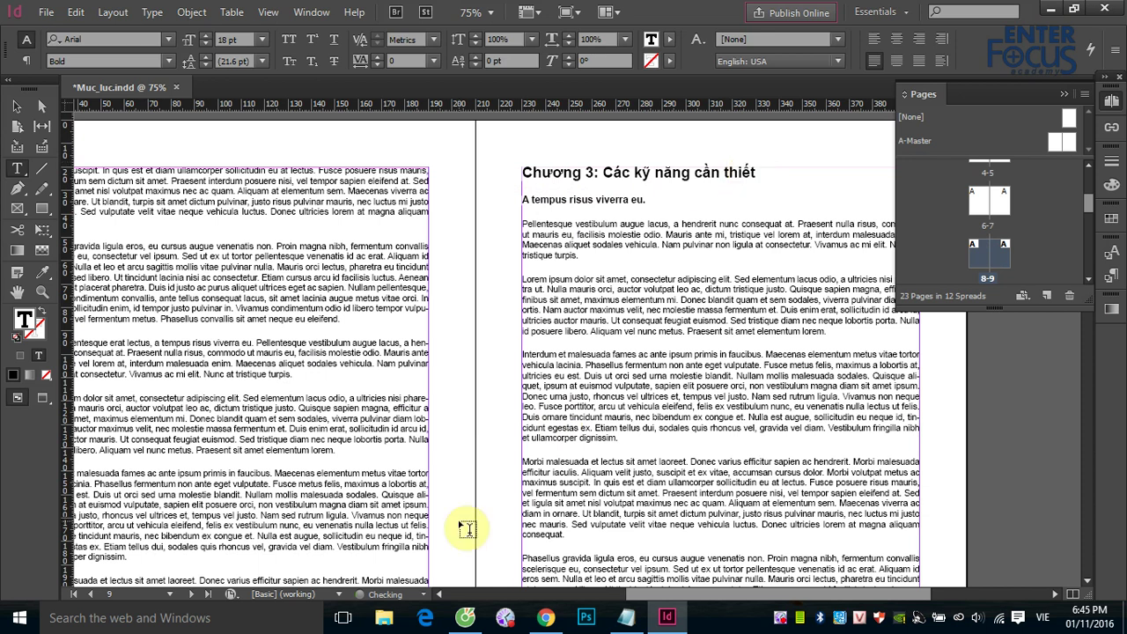
Look through the pages after page 9 for the next chapter-level heading and bring all of it into view.
scroll(548, 322, "down", 8)
scroll(543, 335, "up", 7)
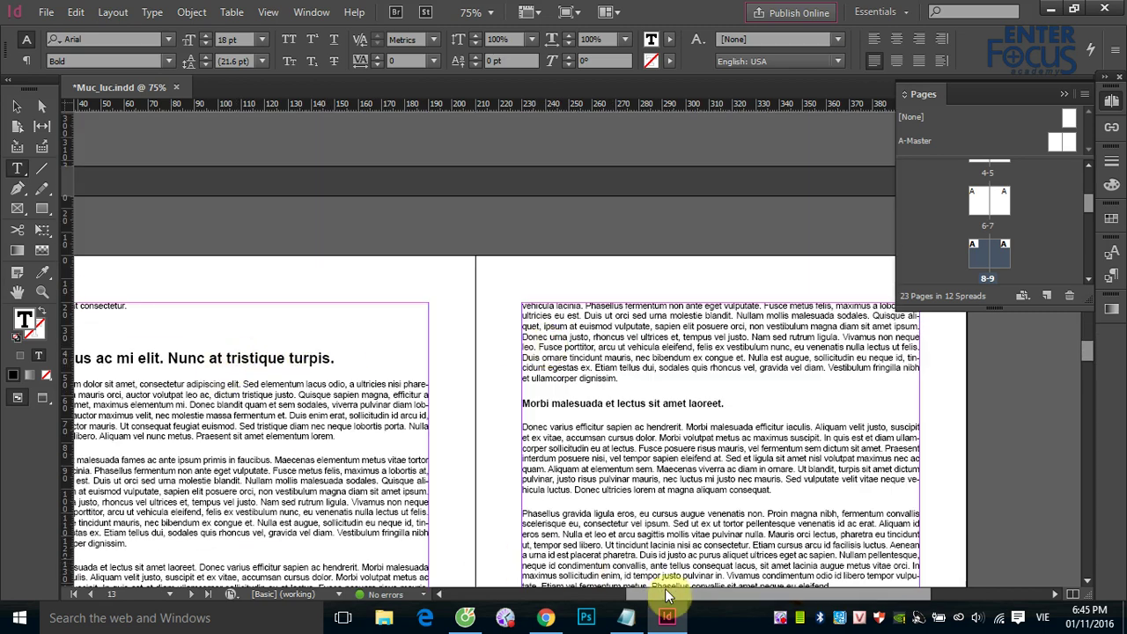
left_click_drag(672, 595, 636, 596)
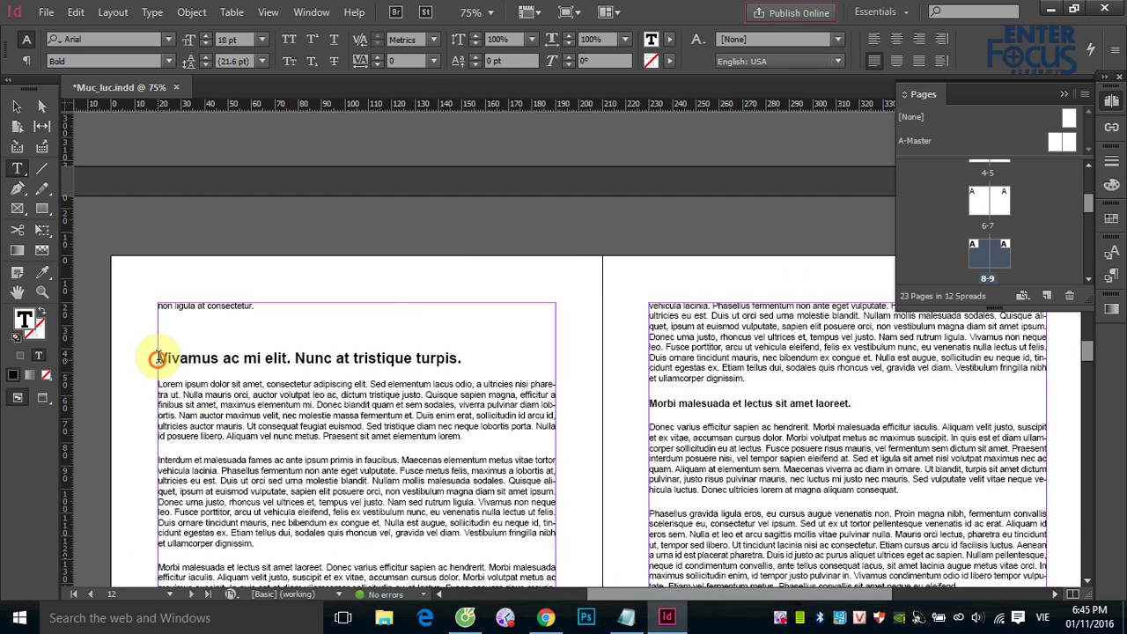
left_click_drag(158, 359, 465, 356)
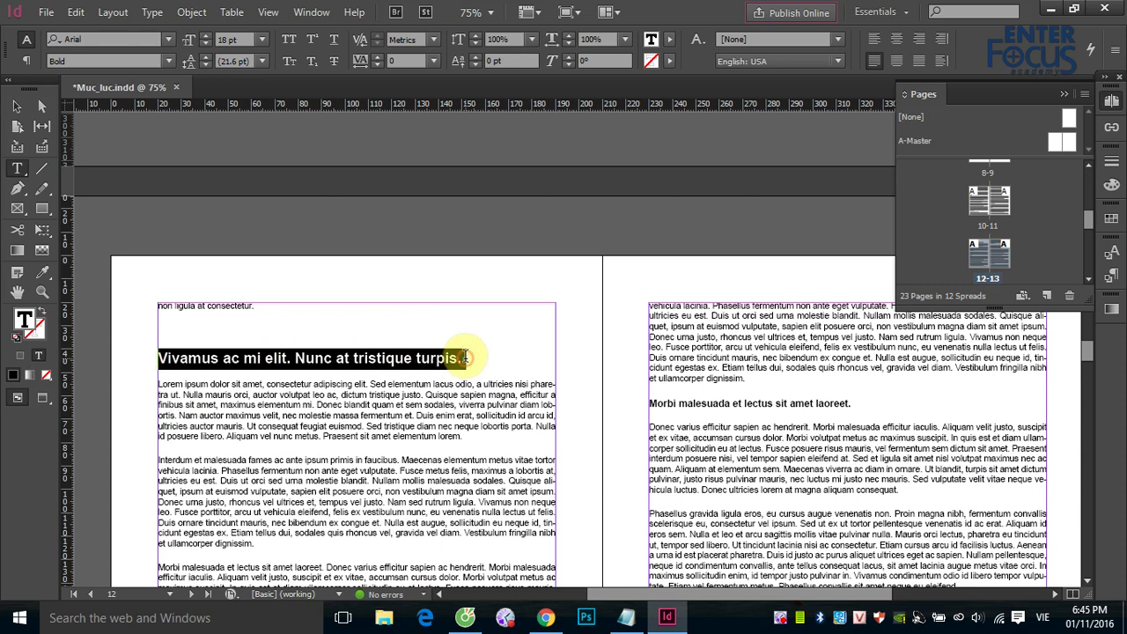
type("Ch")
key("ctrl+z")
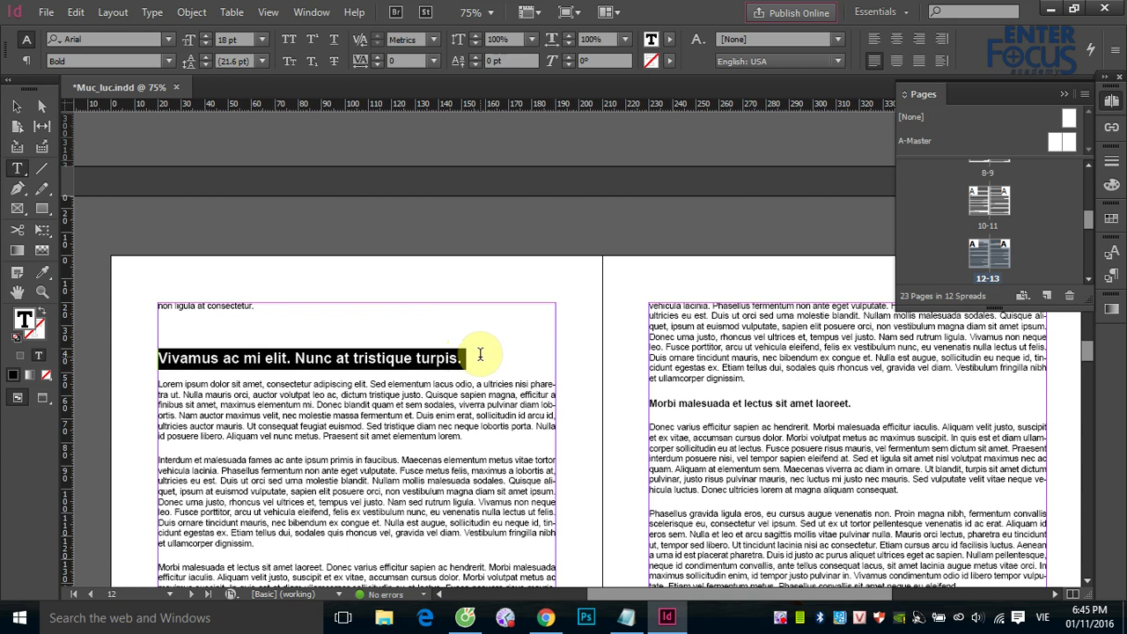
key("Up")
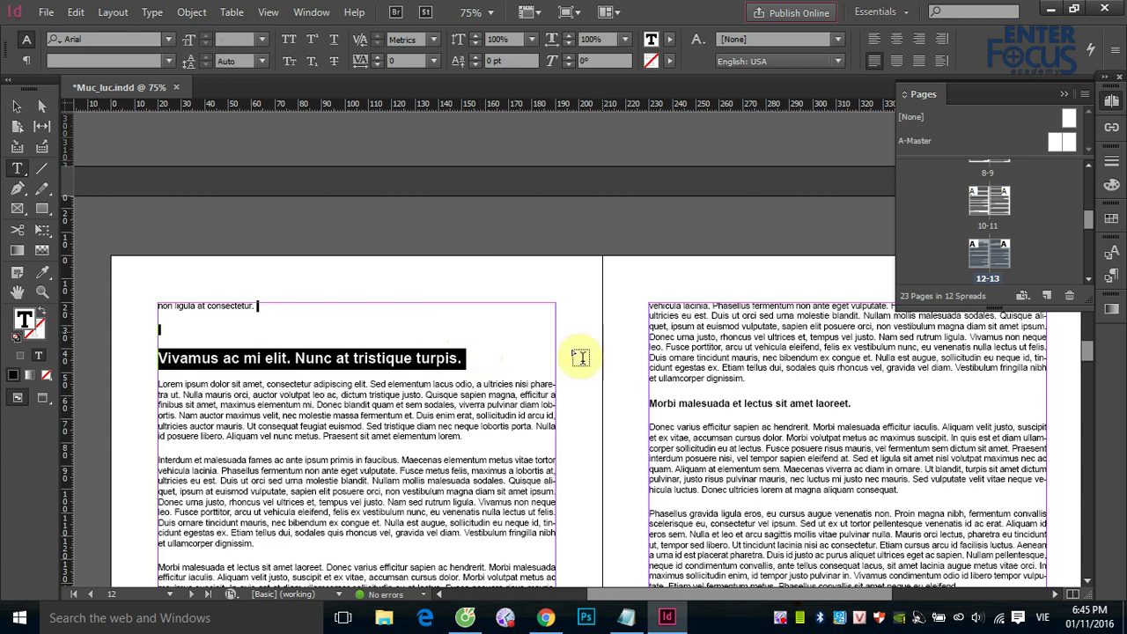
left_click(464, 356)
Replace the "Vivamus ac mi elit. Nunc at tristique turpis." heading on page 12 with "Chương 4: Các hiệu ứng đặc biệt".
left_click_drag(459, 358, 161, 358)
type("Chươn")
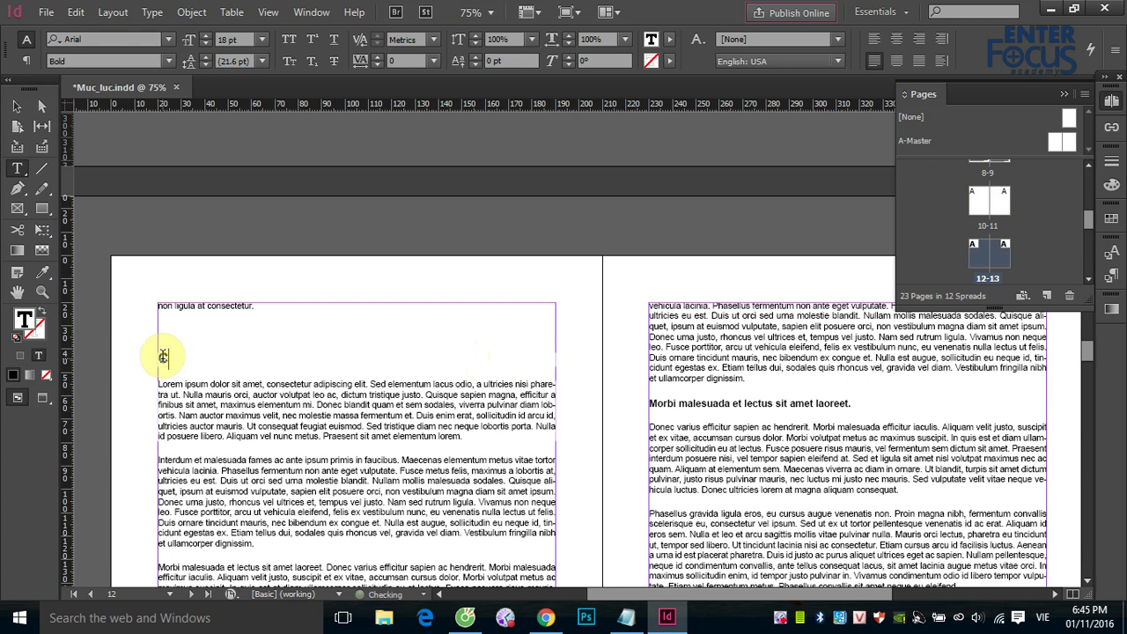
type("g 4: Các hi")
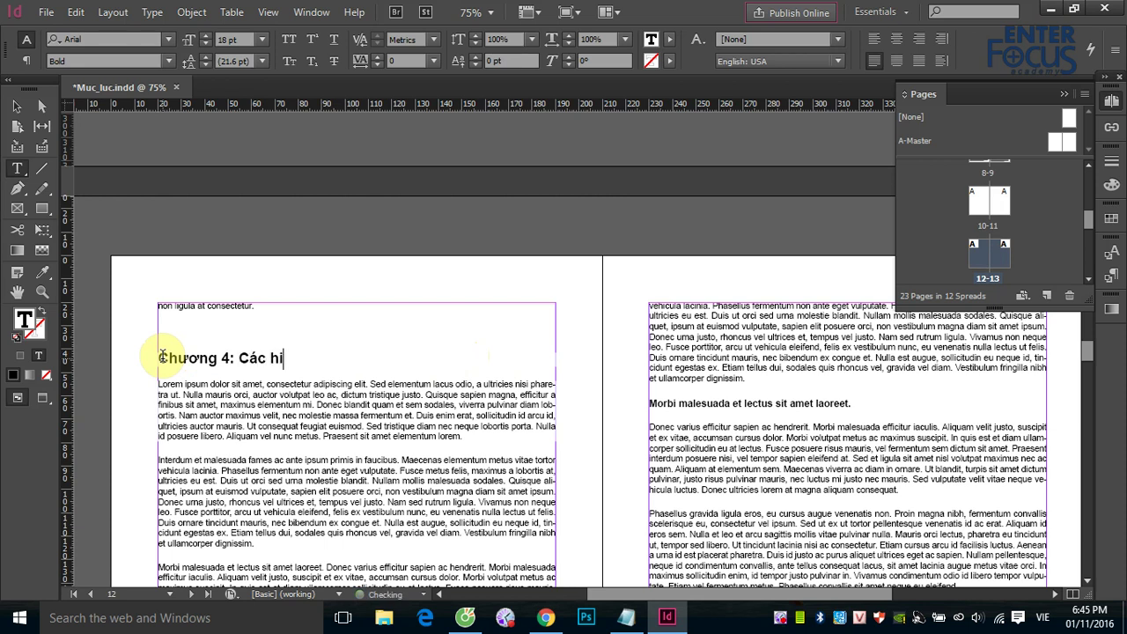
type("ệu ưsng dawjc ")
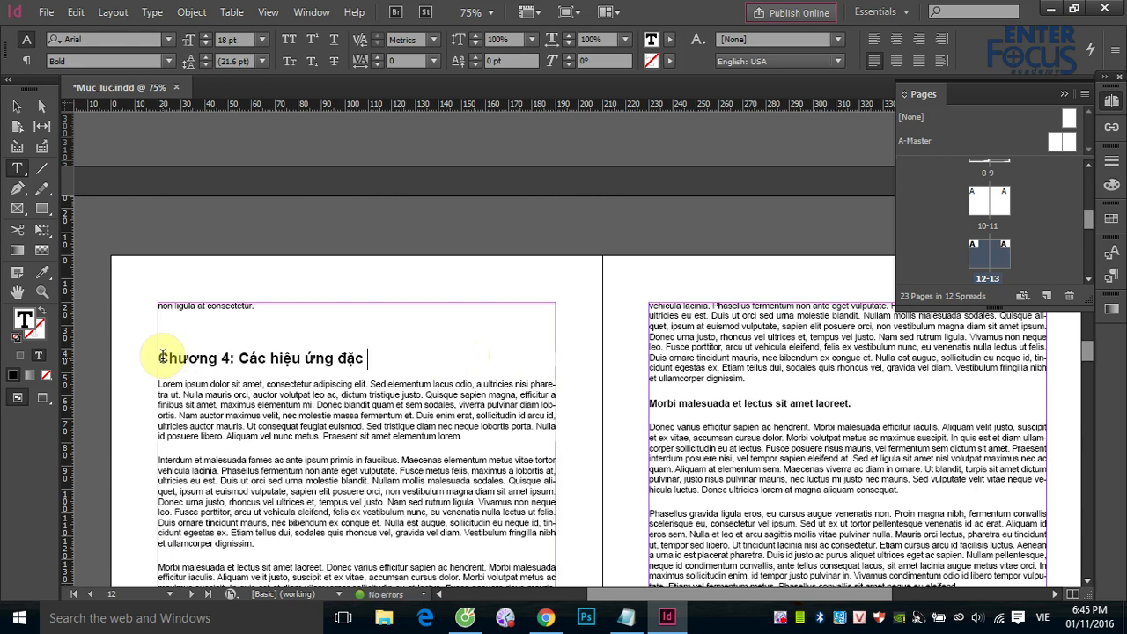
type("biejt")
Replace the large "Vivamus ac mi elit. Nunc at tristique turpis." heading on page 20 with "Chương 5: Xuất bản ấn phẩm", without a final period.
scroll(332, 405, "down", 5)
scroll(332, 405, "down", 15)
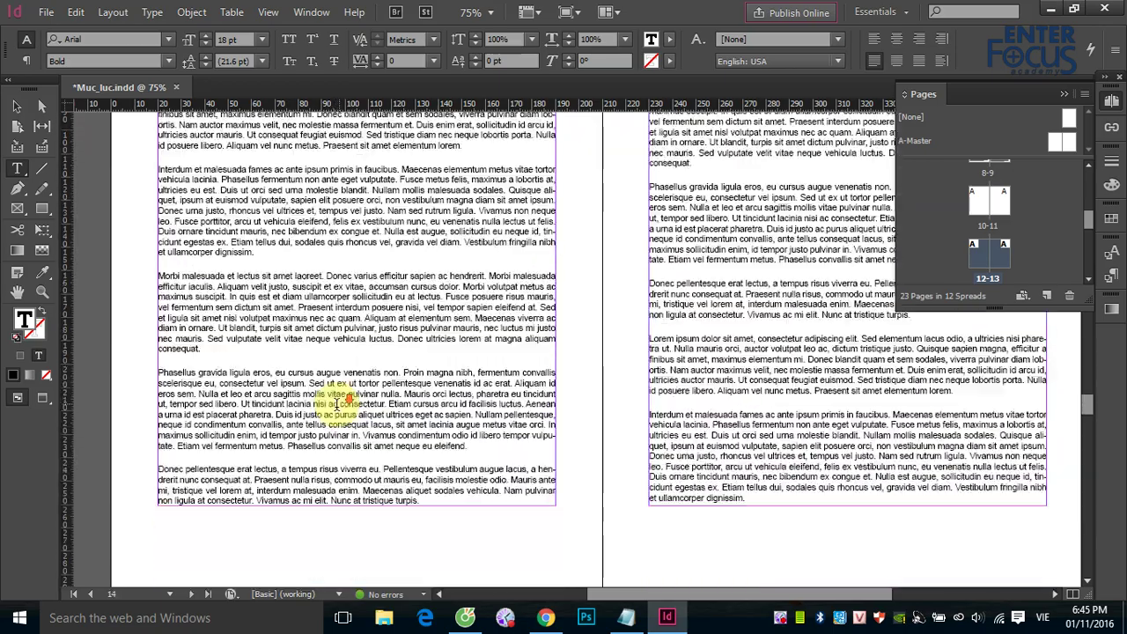
scroll(337, 408, "down", 15)
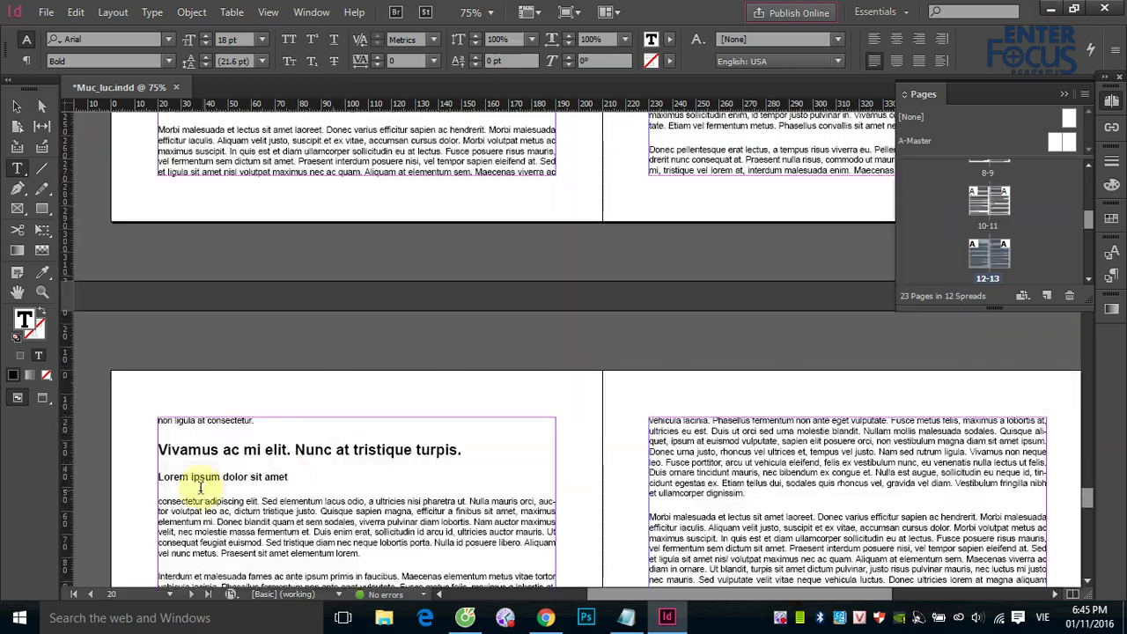
left_click(163, 450)
left_click_drag(163, 451, 458, 443)
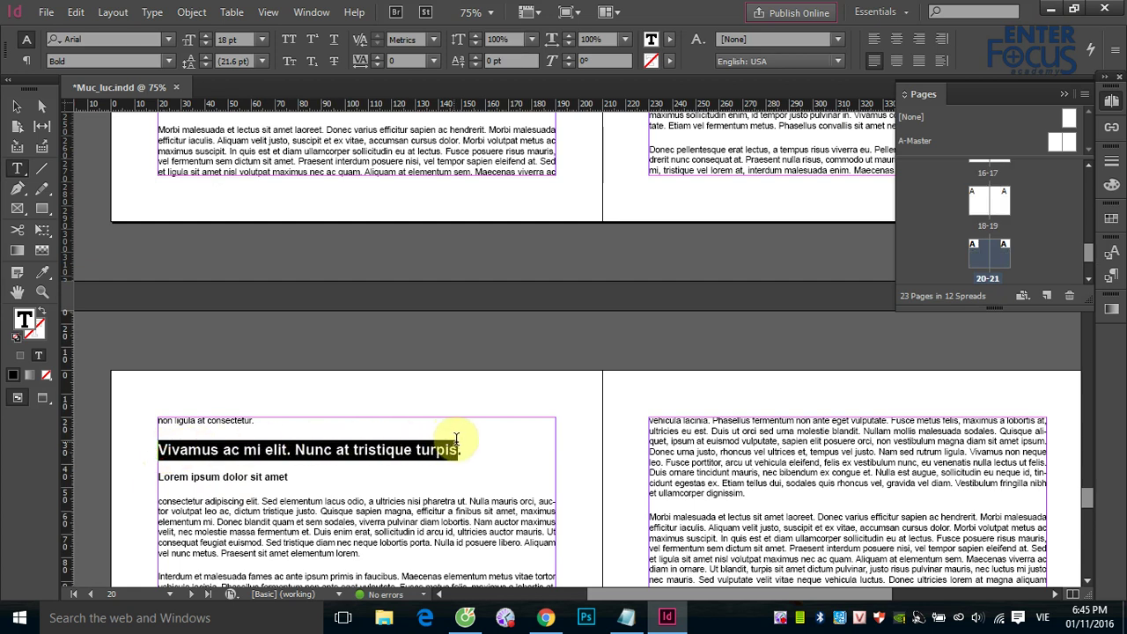
type("Chương ")
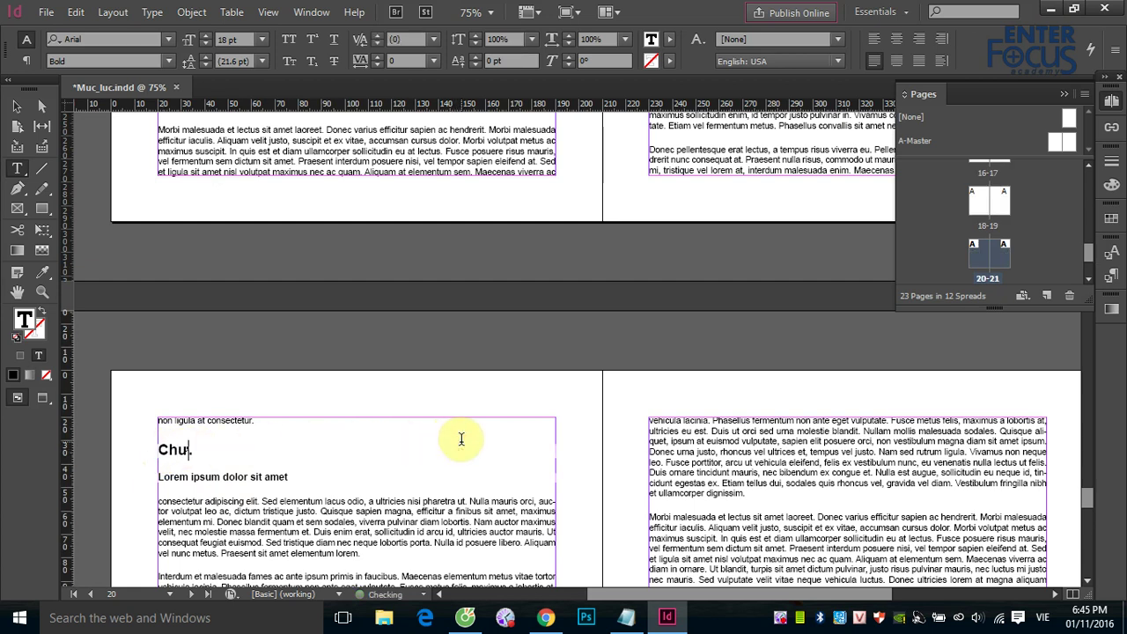
type("5: Xuất ba")
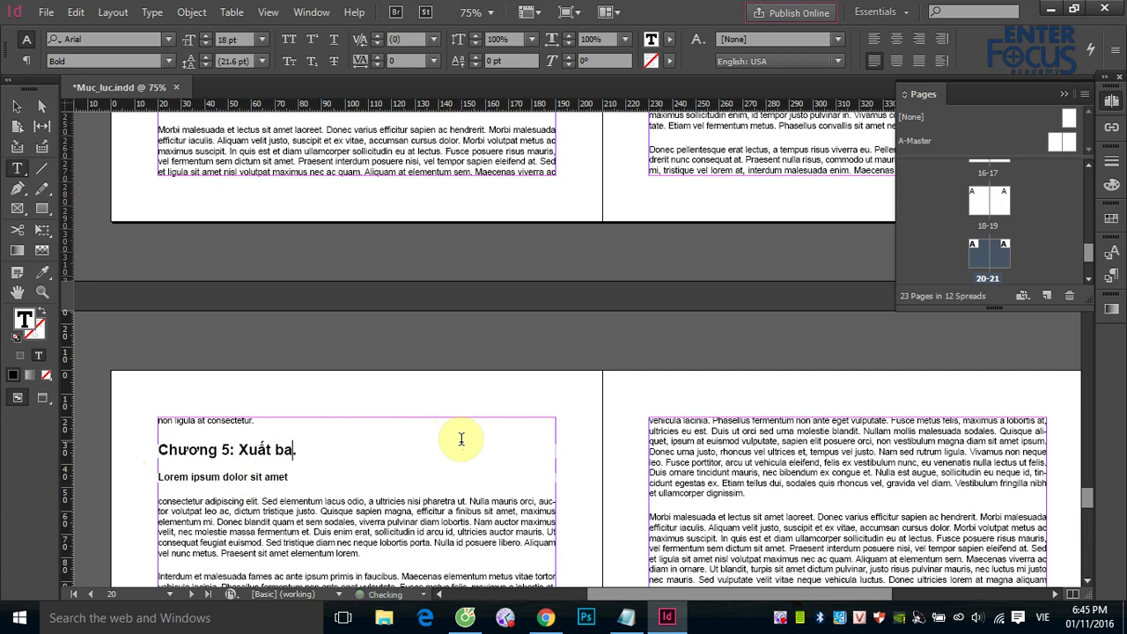
key("BackSpace")
type("ản ấn phẩm.")
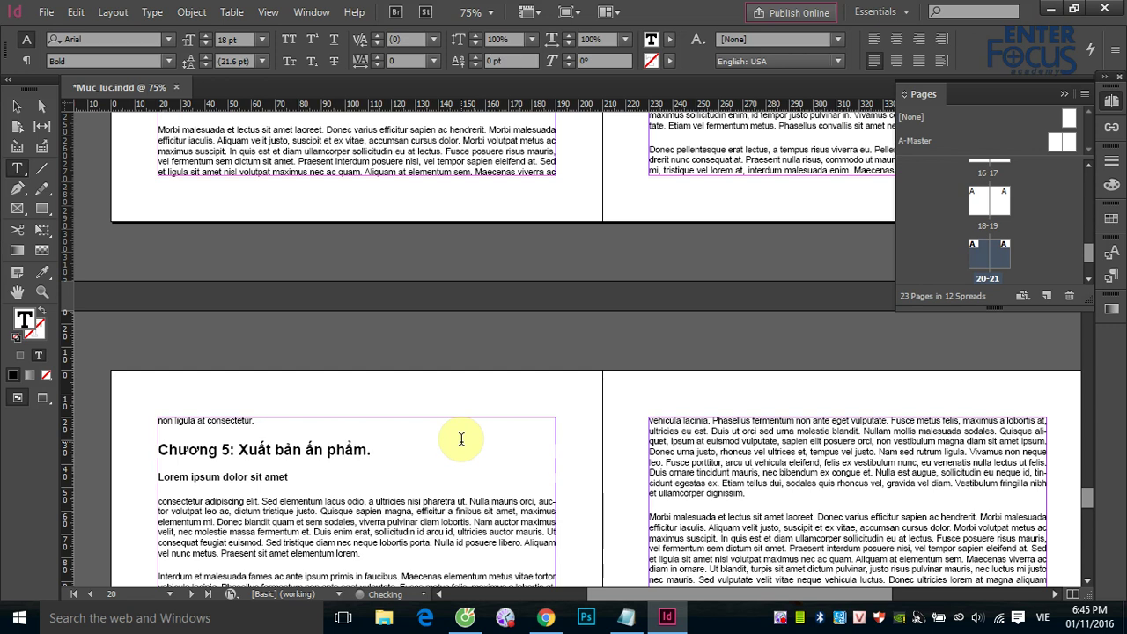
key("Delete")
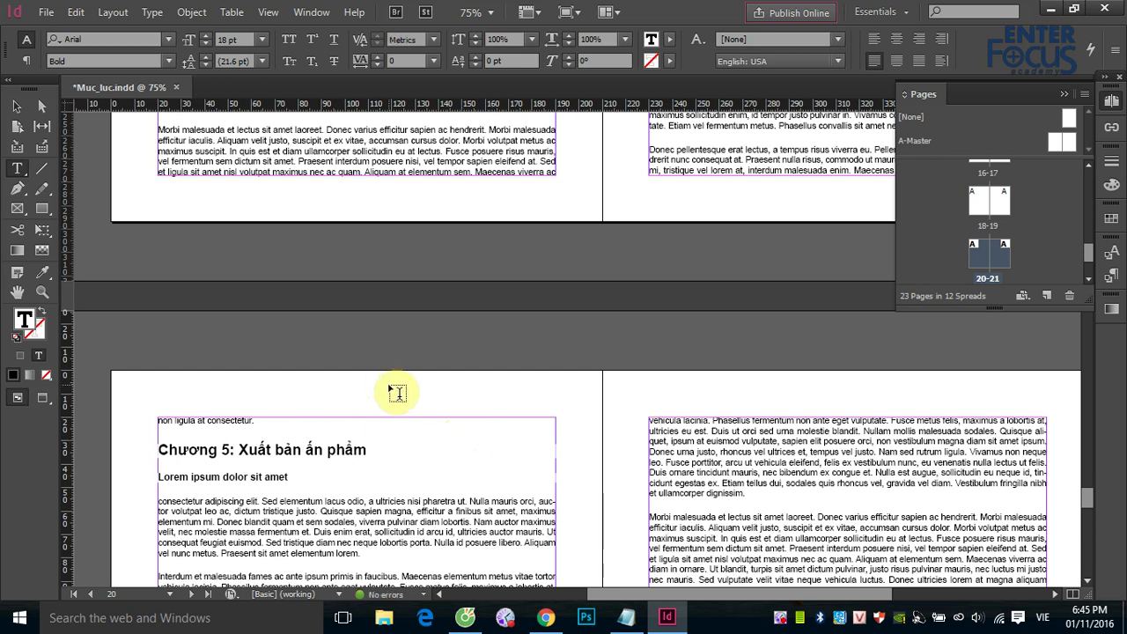
Copy the three paragraphs under page 18's "Donec pellentesque erat lectus, a tempus risus viverra eu." subheading and paste them repeatedly after the last one.
scroll(252, 252, "up", 10)
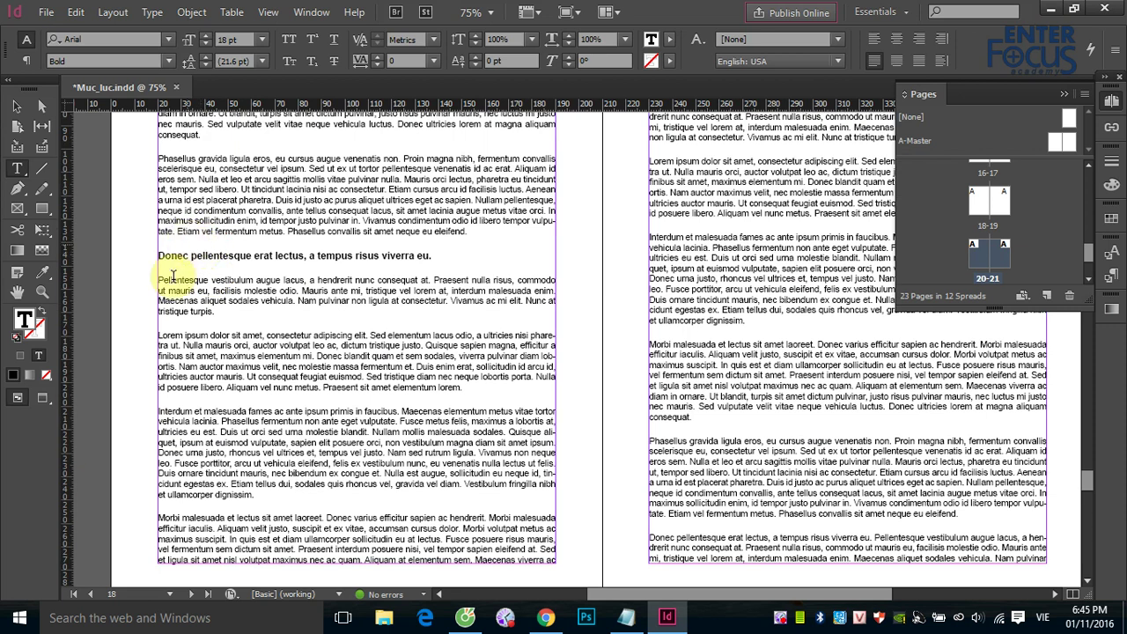
left_click_drag(159, 280, 417, 498)
key("ctrl+c")
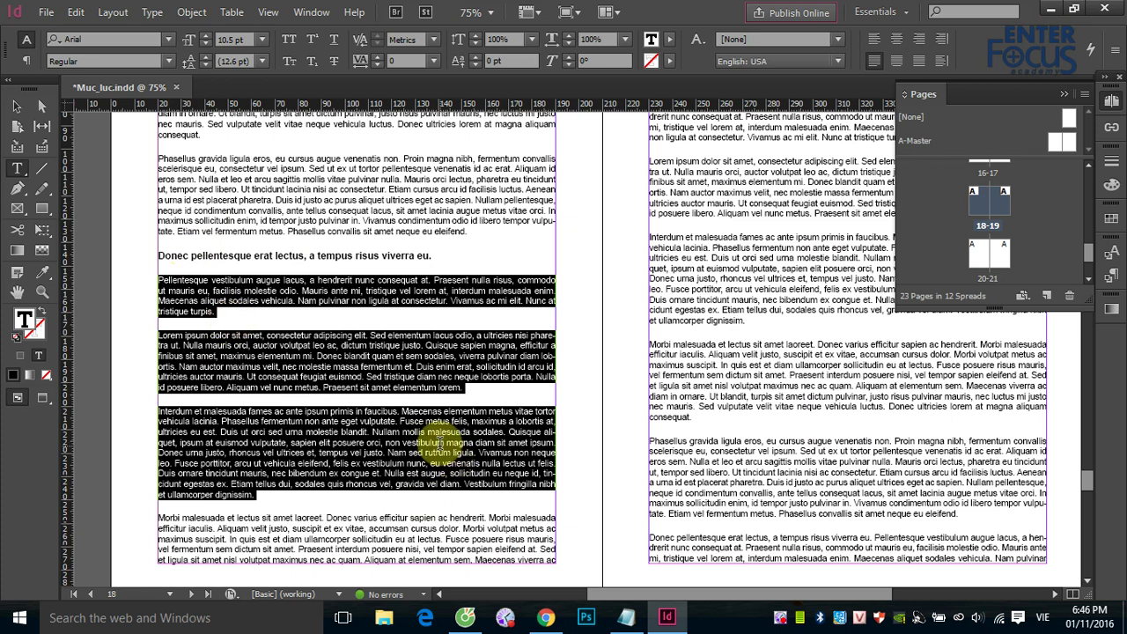
left_click(269, 494)
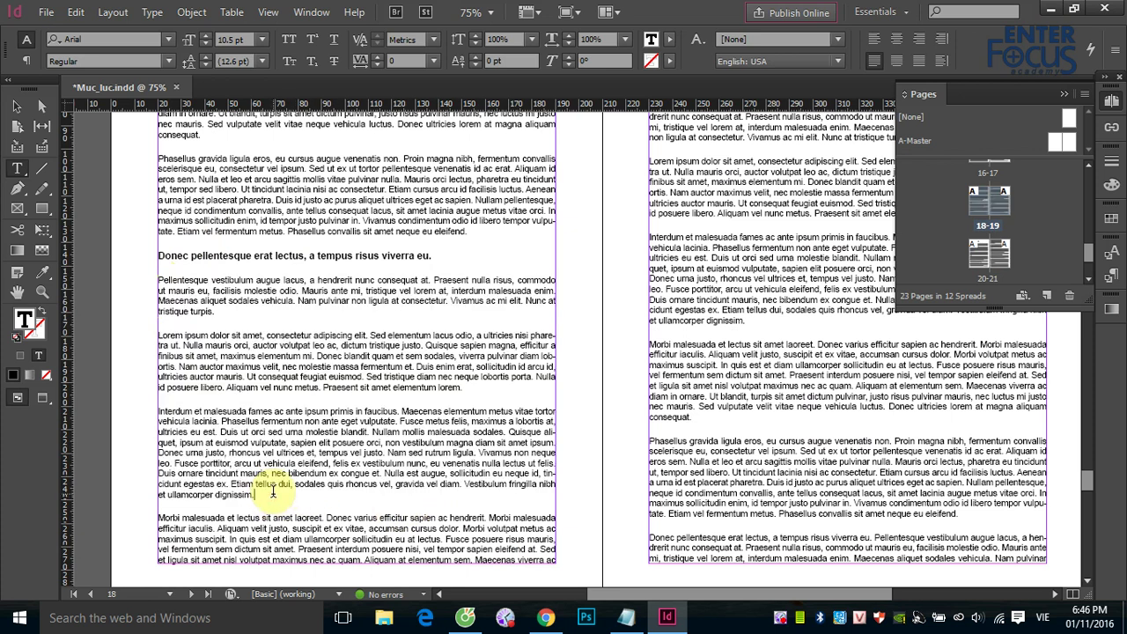
key("ctrl+v")
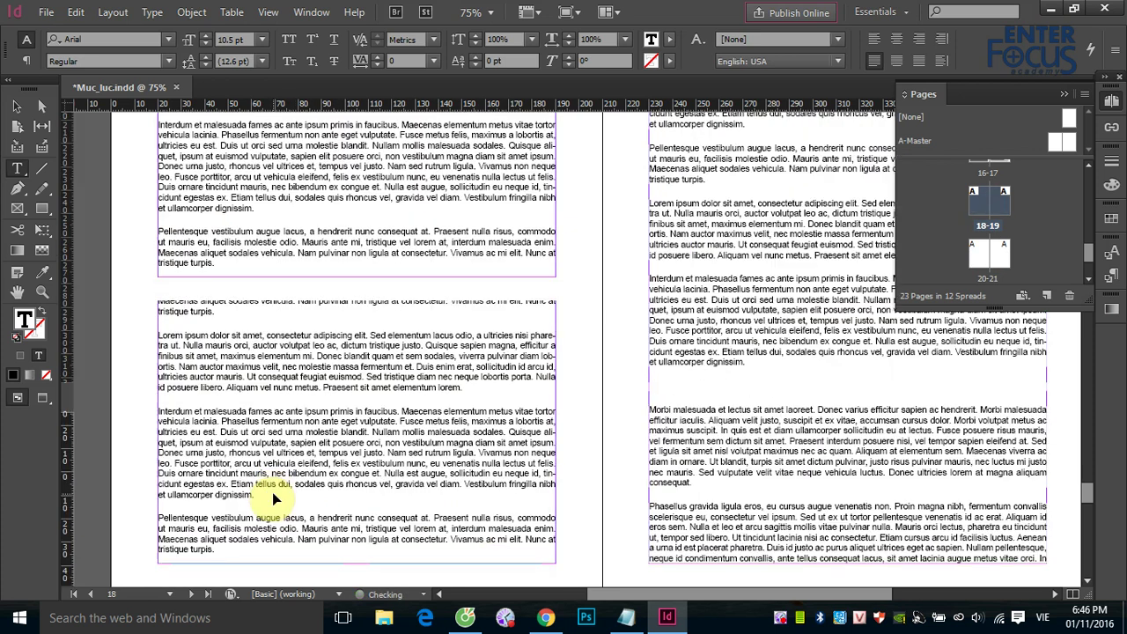
key("ctrl+v")
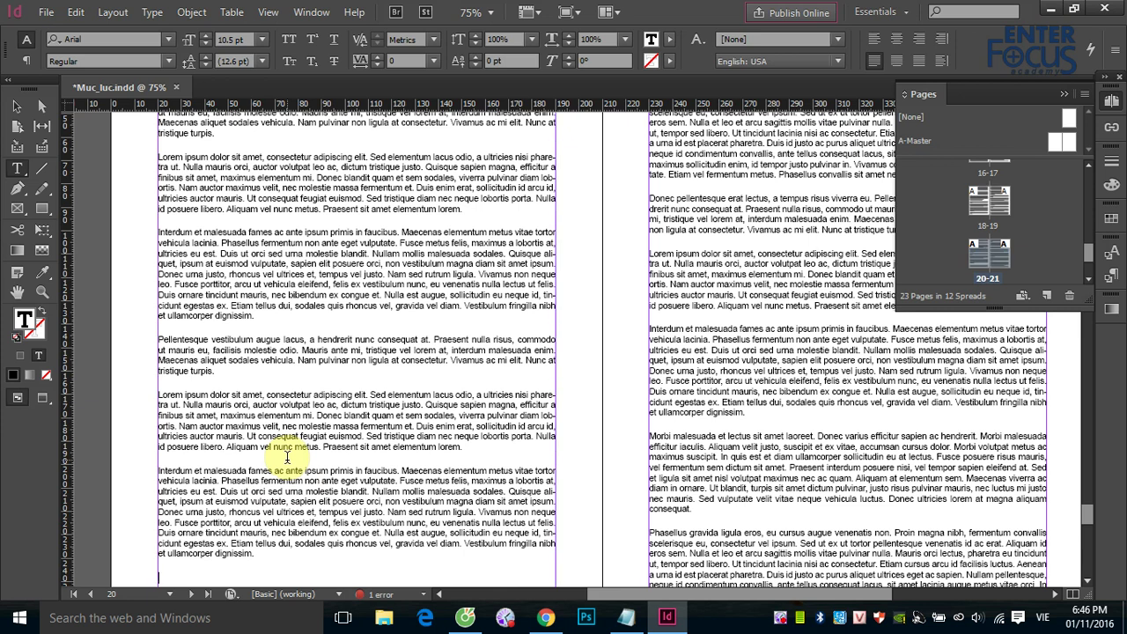
Inspect the Preflight error, go to the overset text frame on page 22, and clear the view of the page 22-23 spread.
left_click(16, 105)
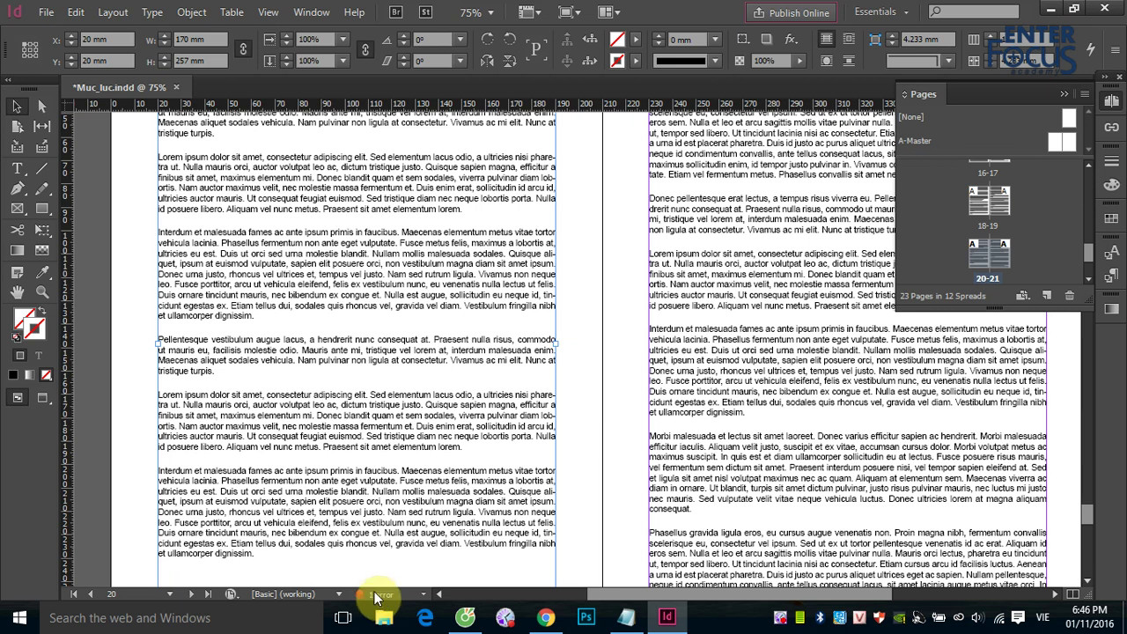
double_click(381, 595)
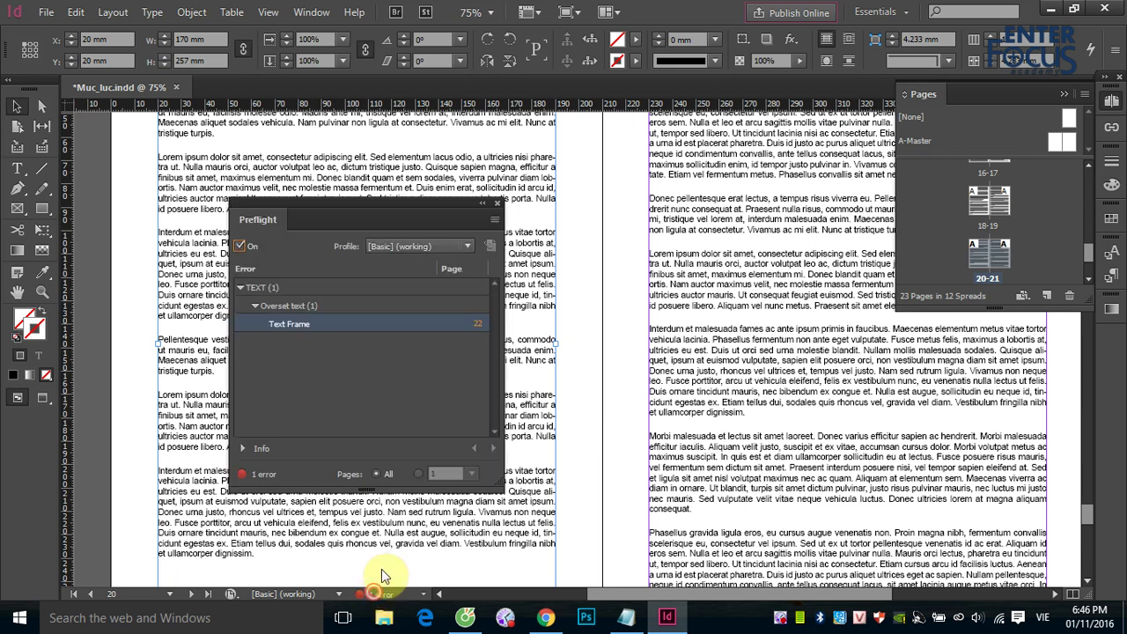
left_click(475, 334)
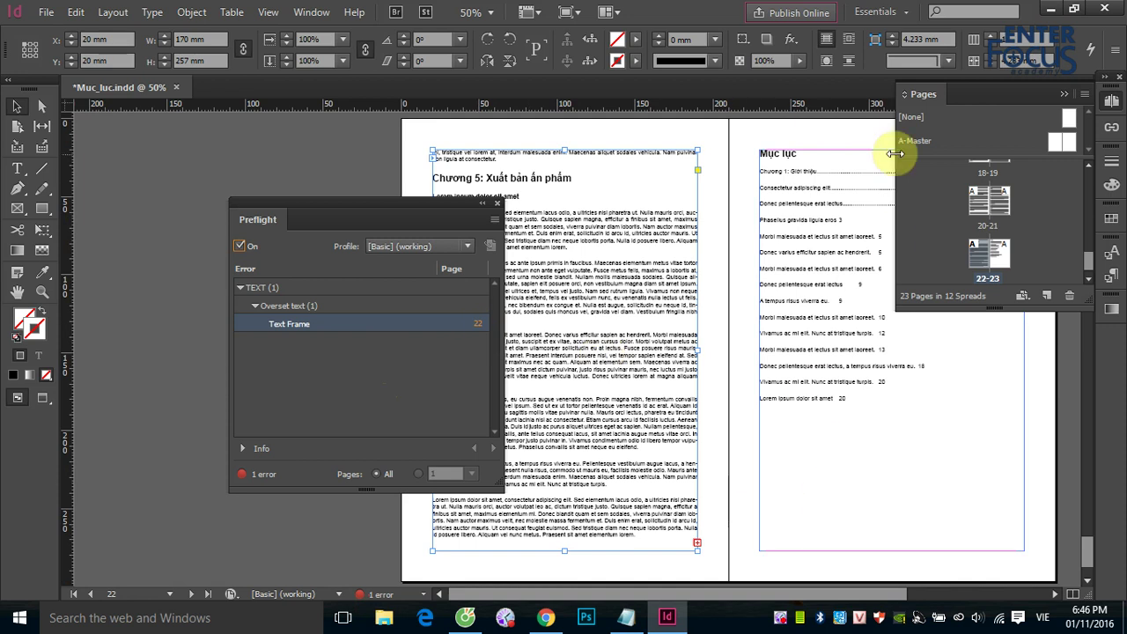
left_click(1064, 94)
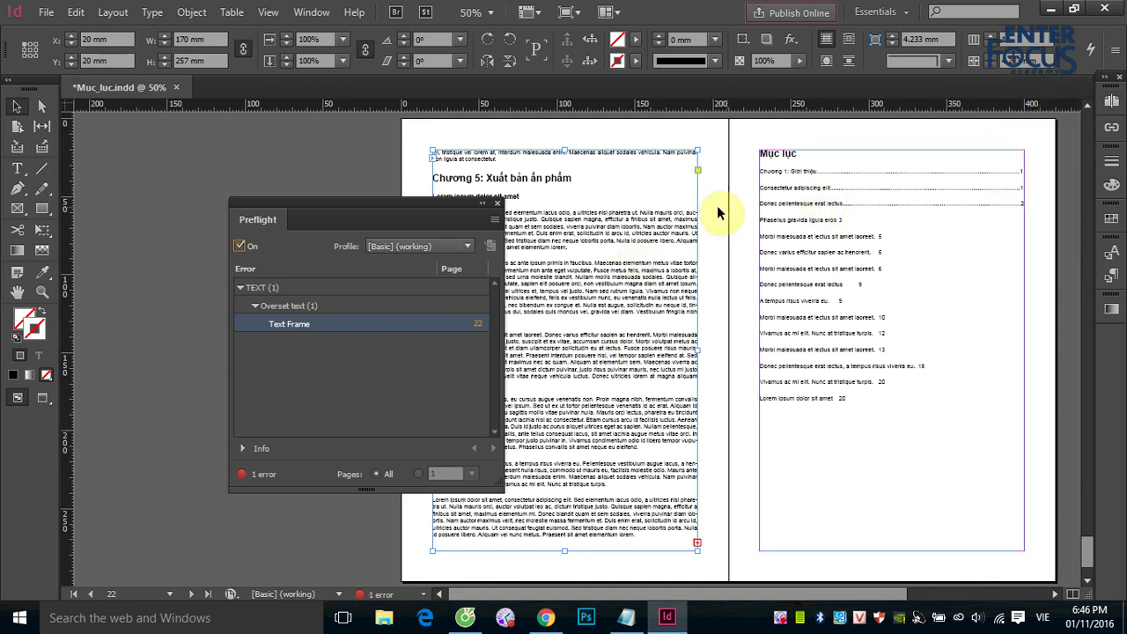
left_click_drag(381, 206, 234, 179)
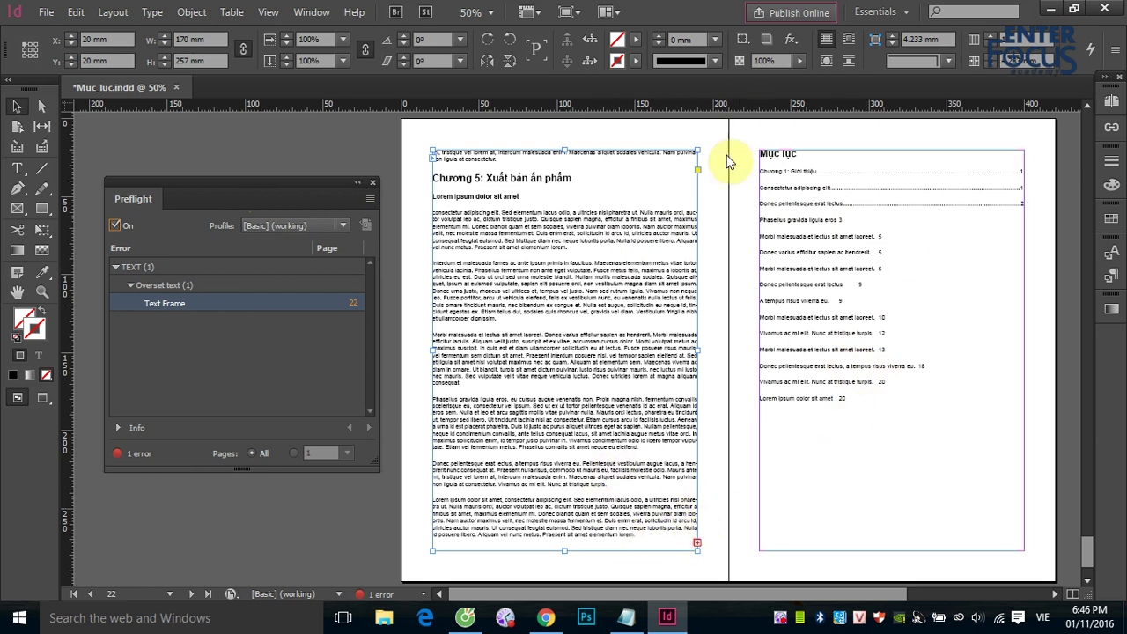
scroll(824, 313, "down", 2)
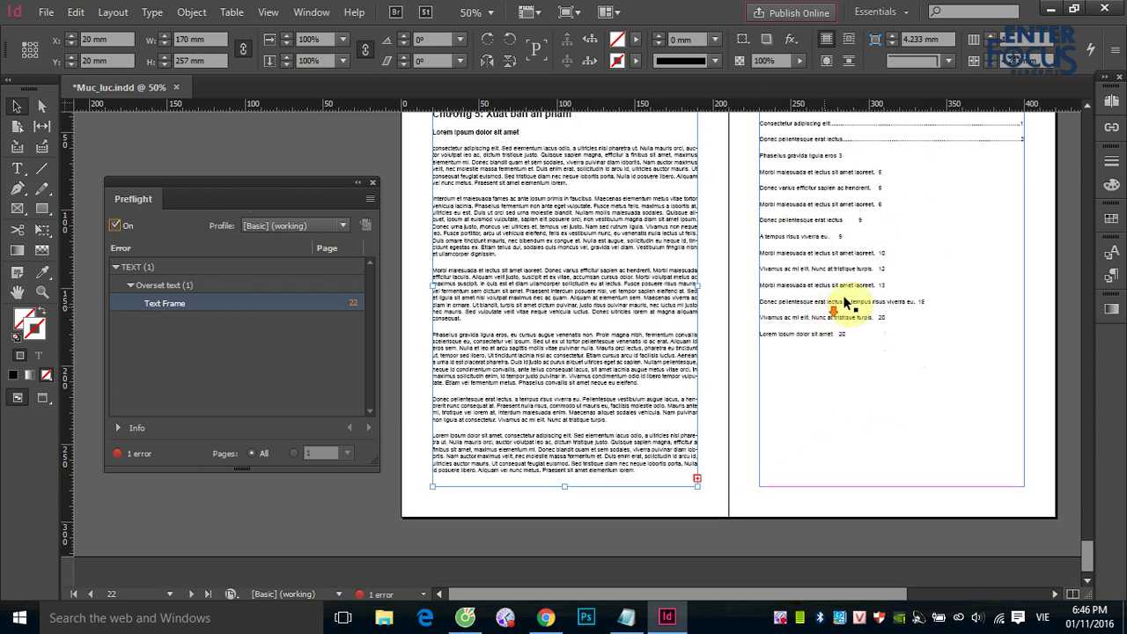
Add two blank pages, 24 and 25, at the end of the document.
left_click(1111, 100)
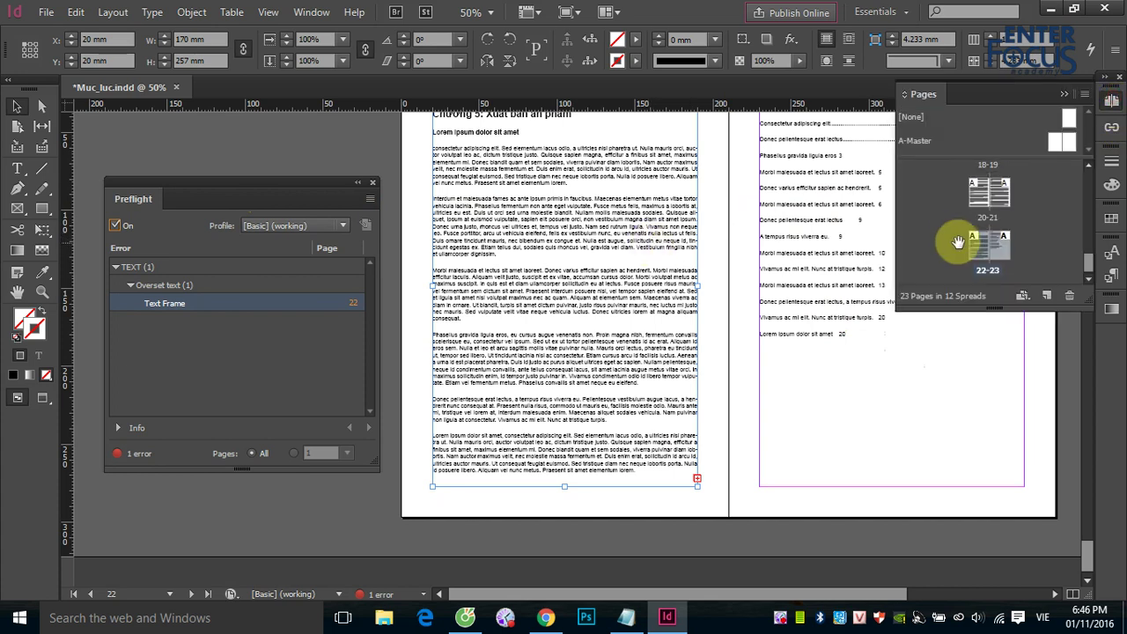
left_click(1087, 262)
left_click(1045, 297)
left_click(1044, 299)
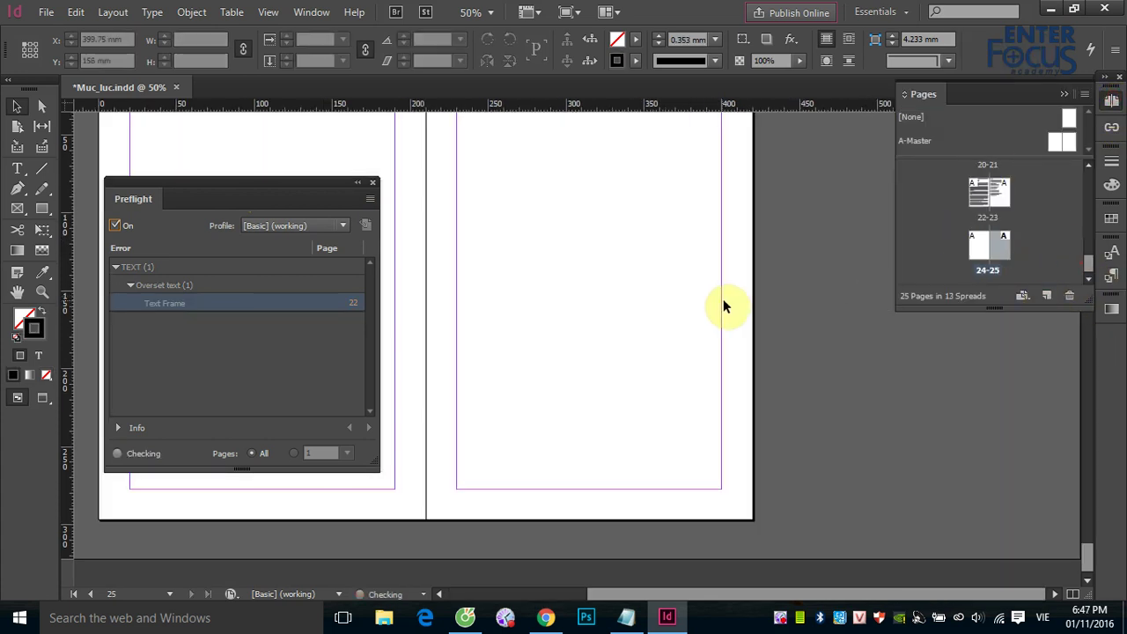
Move the "Mục lục" table of contents frame from page 23 to page 25, aligned with the page's top and side margins.
scroll(763, 304, "up", 5)
left_click(499, 169)
mouse_move(521, 443)
left_mouse_down()
mouse_move(563, 554)
mouse_move(558, 402)
mouse_move(531, 498)
mouse_move(525, 621)
mouse_move(528, 545)
mouse_move(477, 622)
mouse_move(502, 448)
left_mouse_up()
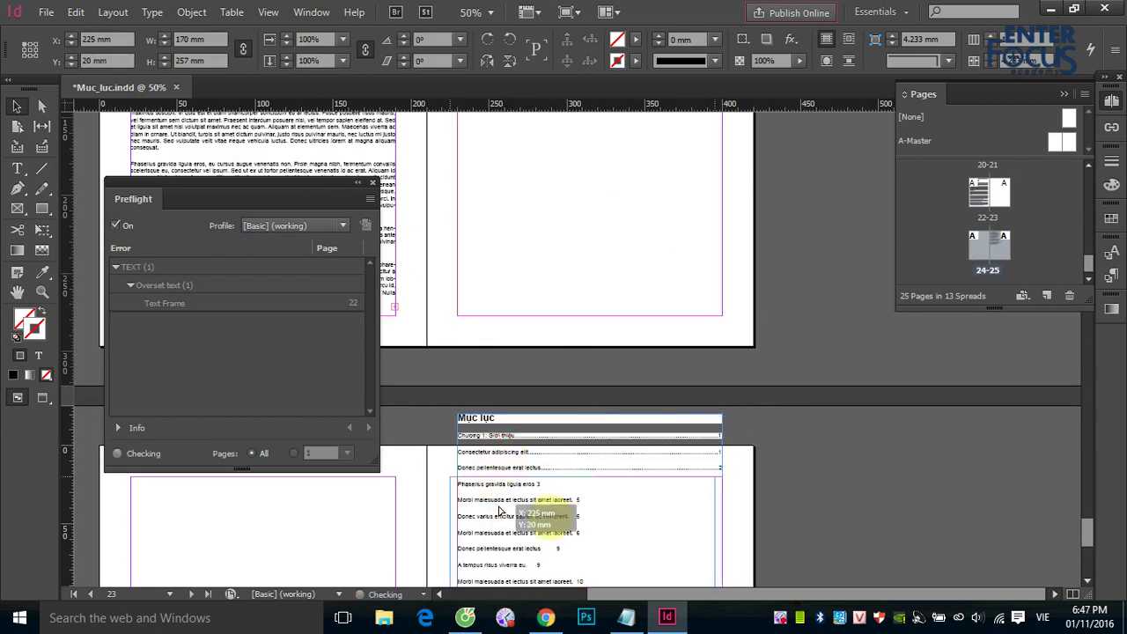
left_click_drag(515, 503, 519, 564)
Thread the overset text from the page 22 frame into a new frame filling the margins of page 23.
scroll(557, 370, "up", 5)
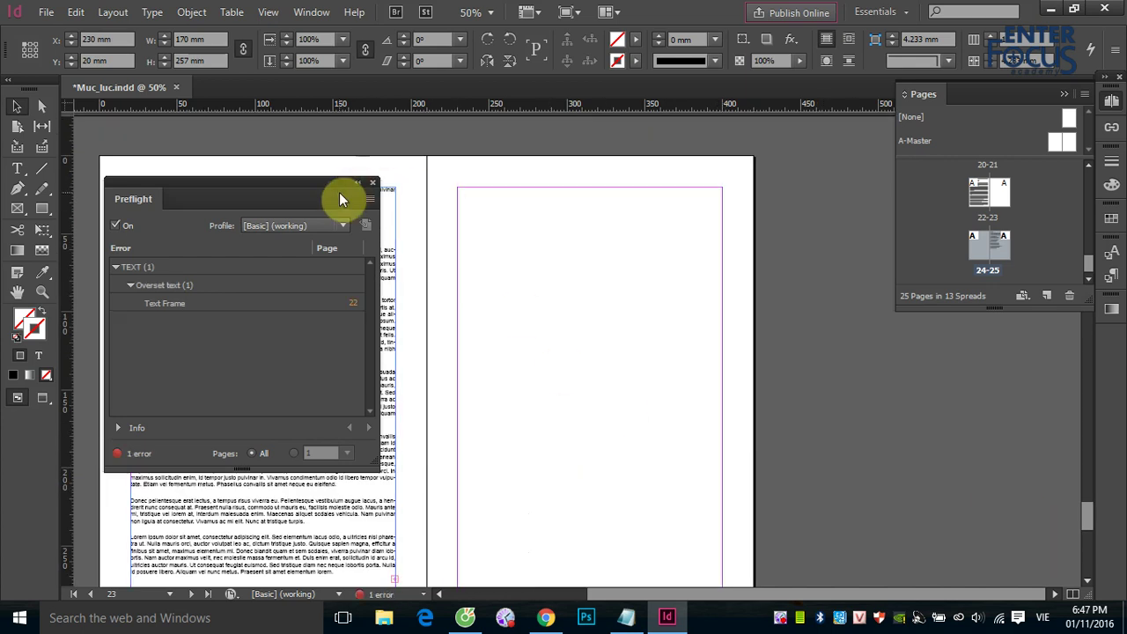
left_click_drag(379, 245, 357, 248)
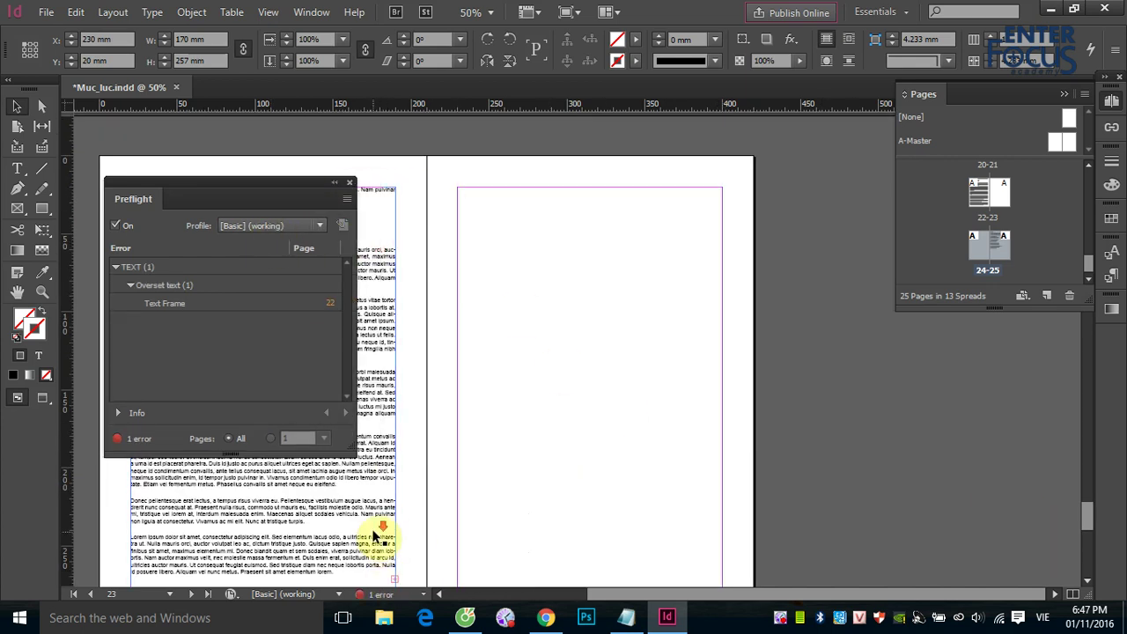
scroll(387, 510, "down", 3)
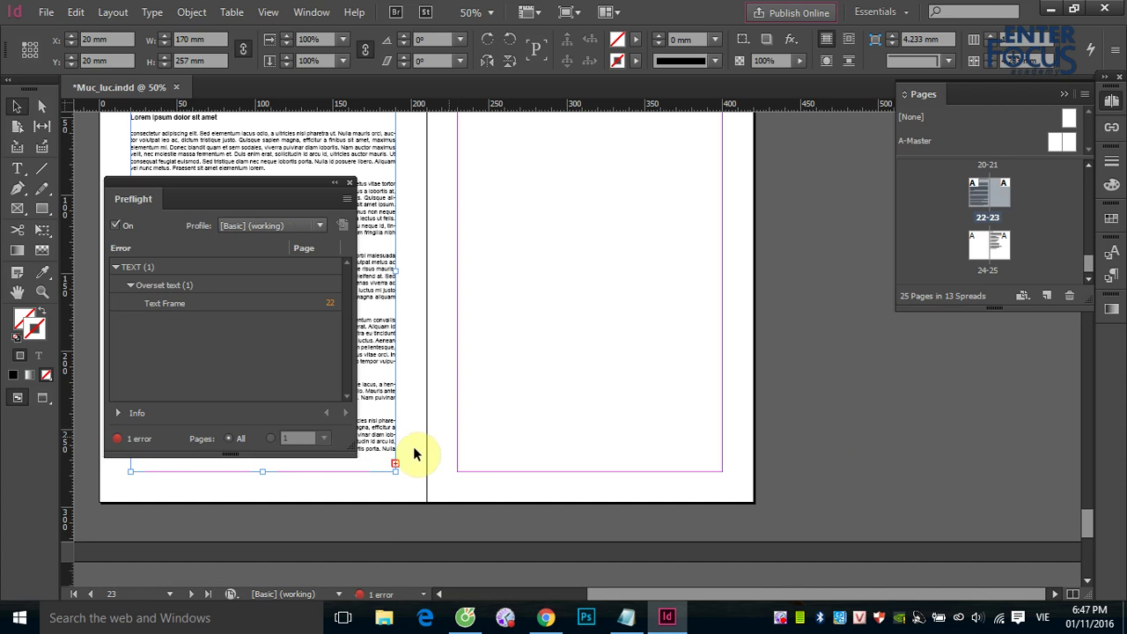
left_click(393, 464)
scroll(489, 423, "up", 5)
left_click(472, 343)
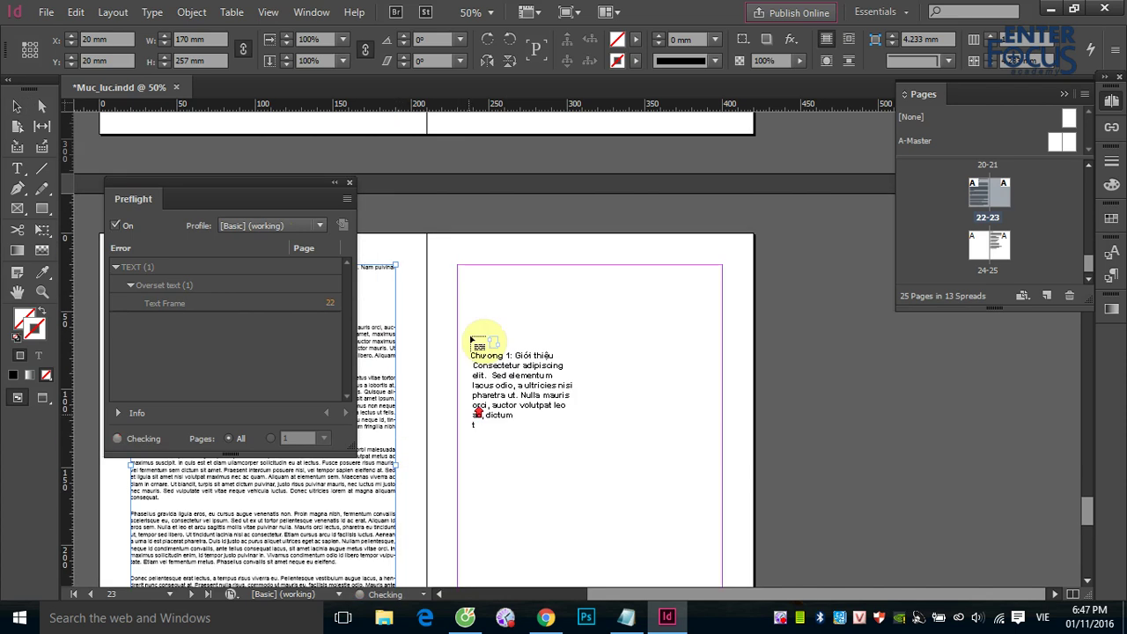
left_click(457, 266)
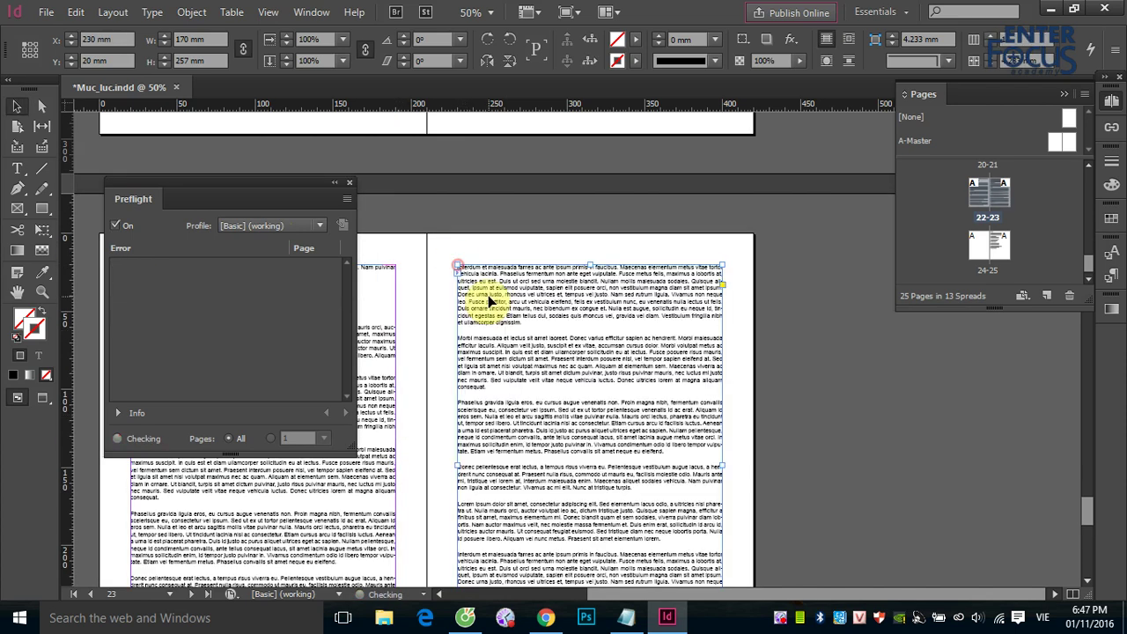
Thread the remaining overset text from page 23 into a new frame on page 24.
scroll(766, 423, "down", 10)
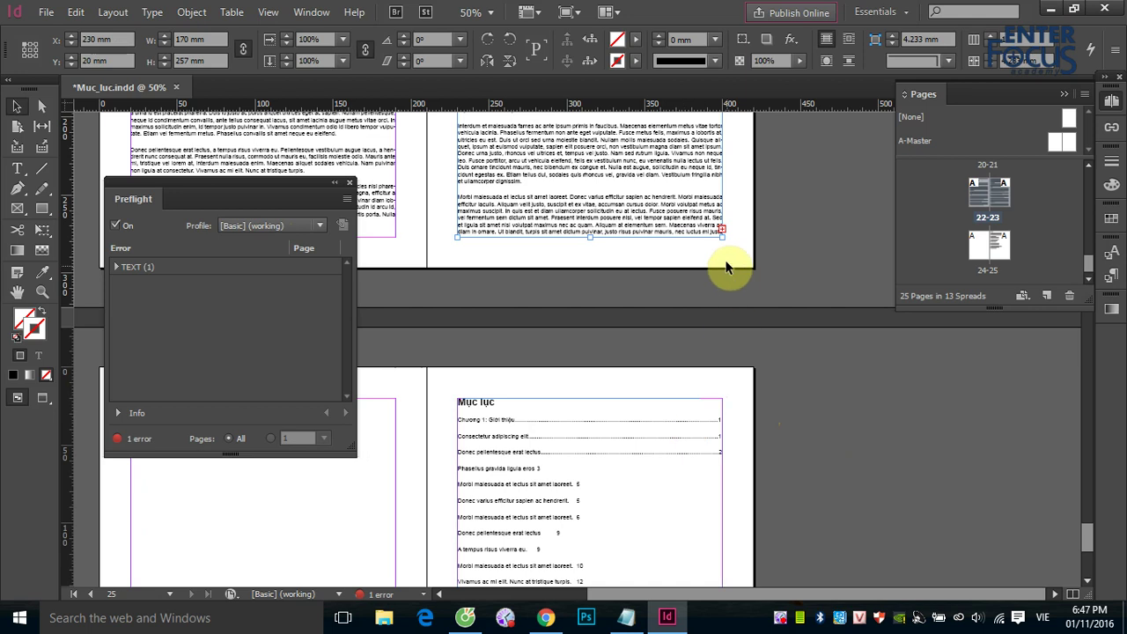
left_click(722, 230)
left_click(231, 440)
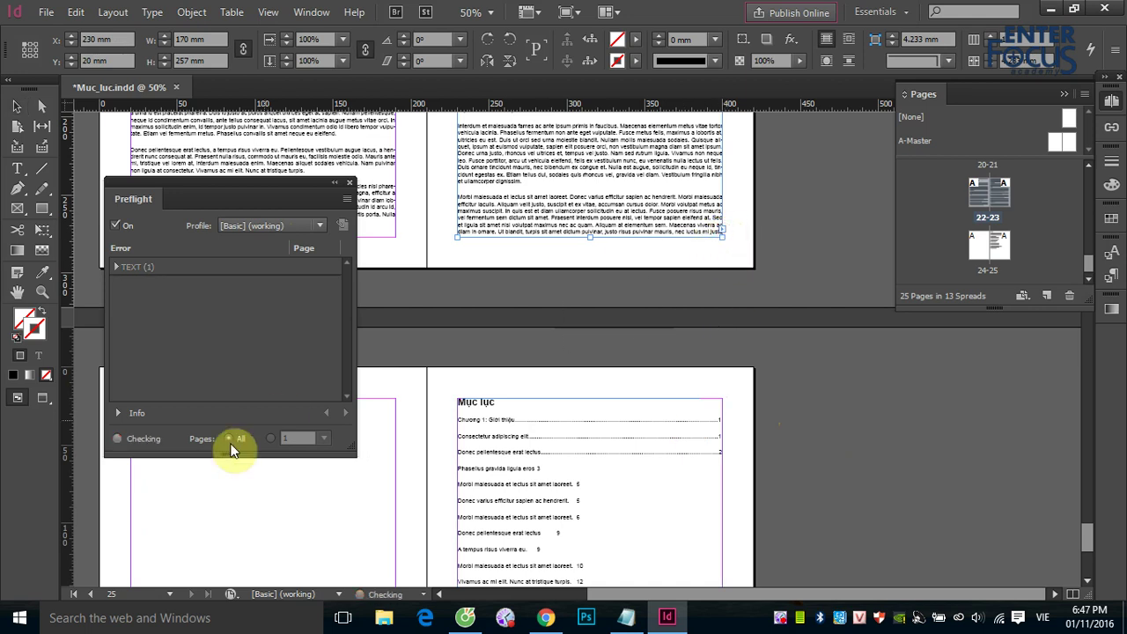
left_click(131, 486)
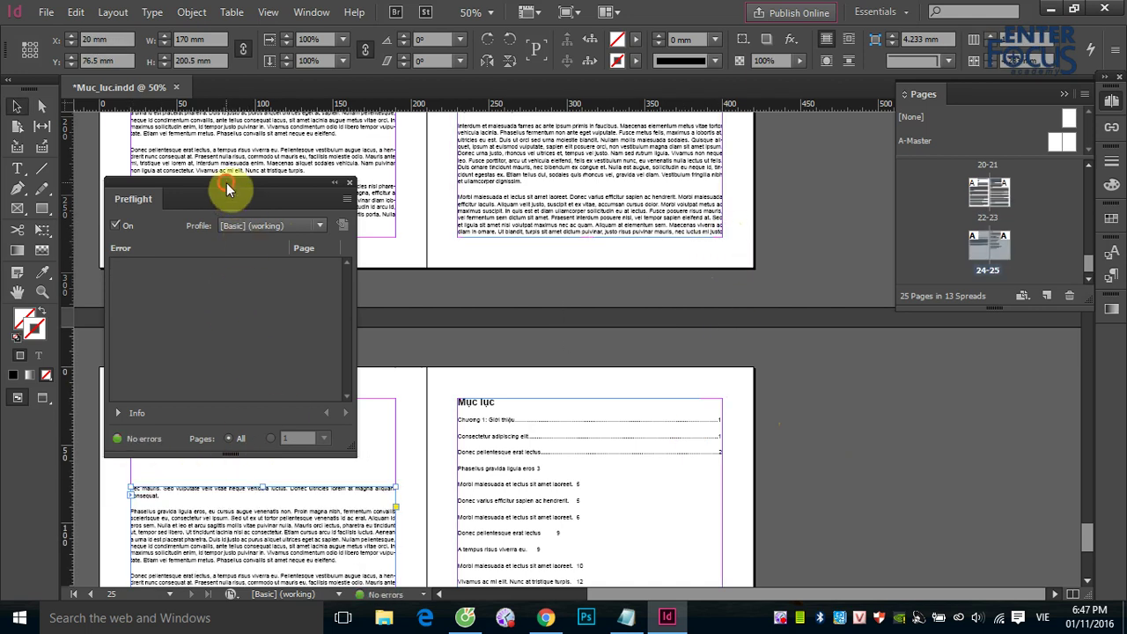
Move the Preflight panel off page 24 and extend that page's text frame up to the top margin.
left_click_drag(226, 183, 828, 289)
left_click_drag(263, 486, 264, 398)
scroll(273, 472, "down", 2)
scroll(273, 472, "down", 2)
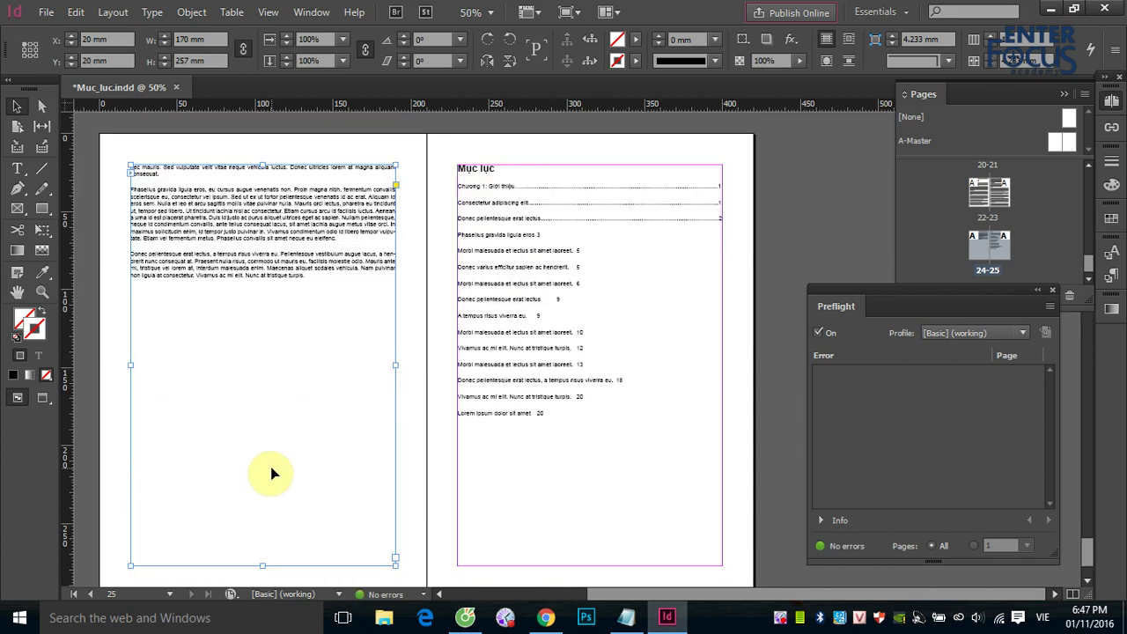
scroll(460, 485, "up", 3)
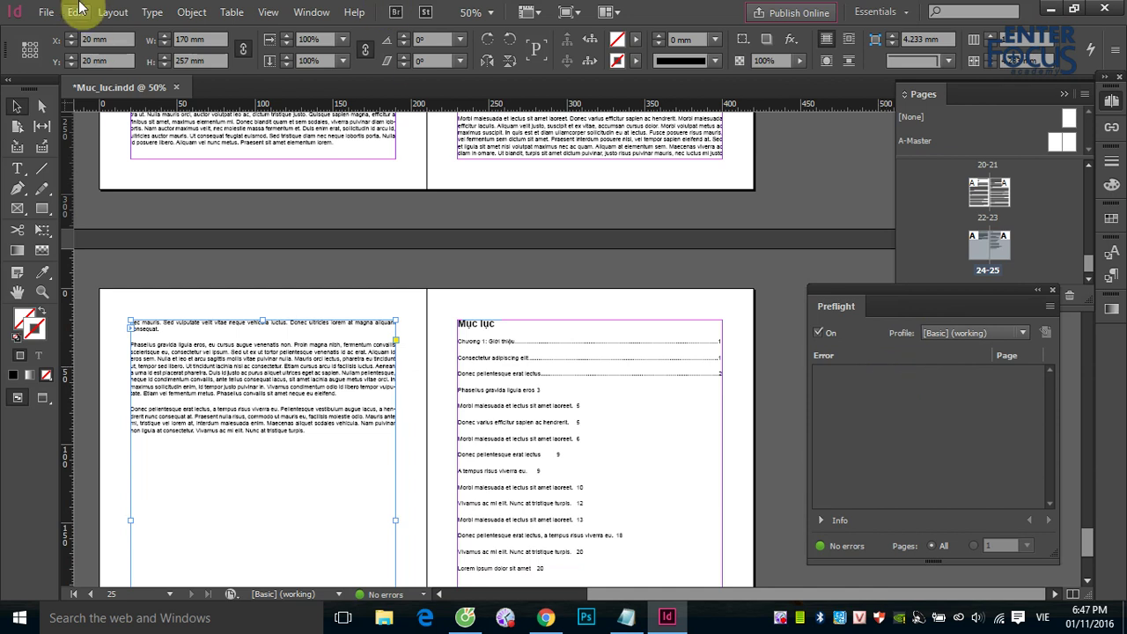
Regenerate the "Mục lục" table of contents from the Chuong and Muc styles, replacing the existing one, and view its entries up close.
left_click(114, 18)
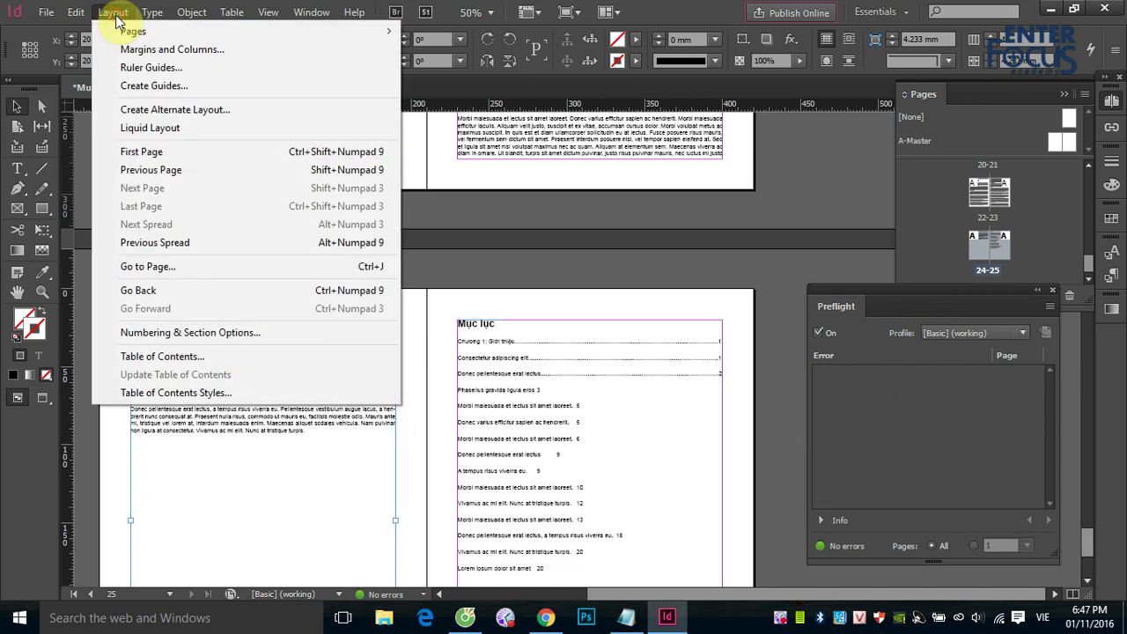
left_click(217, 357)
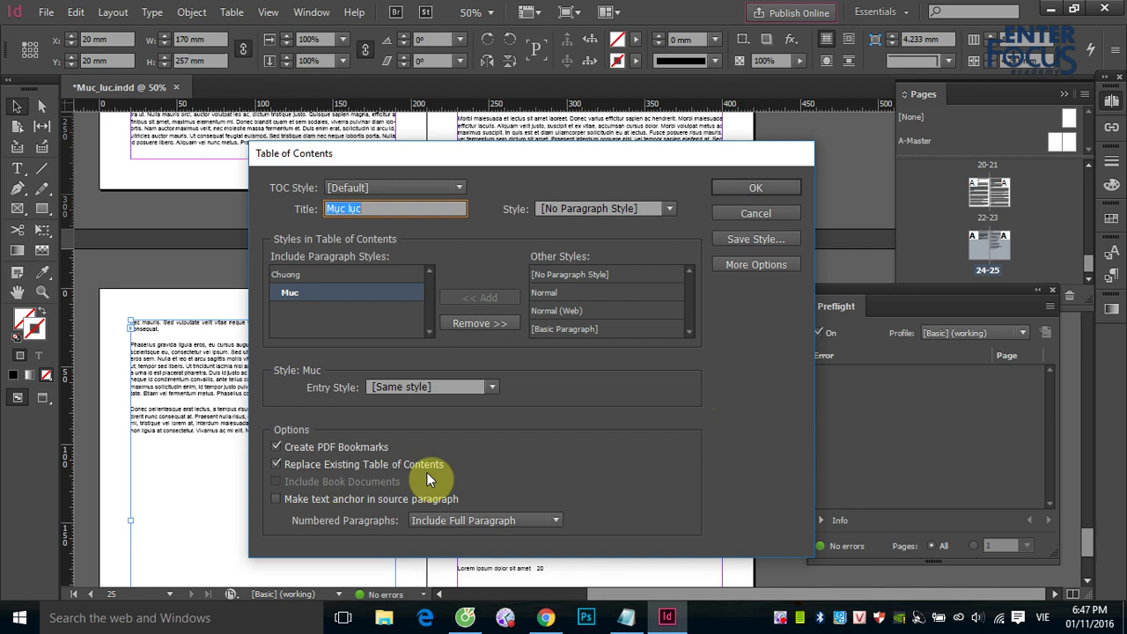
left_click(755, 187)
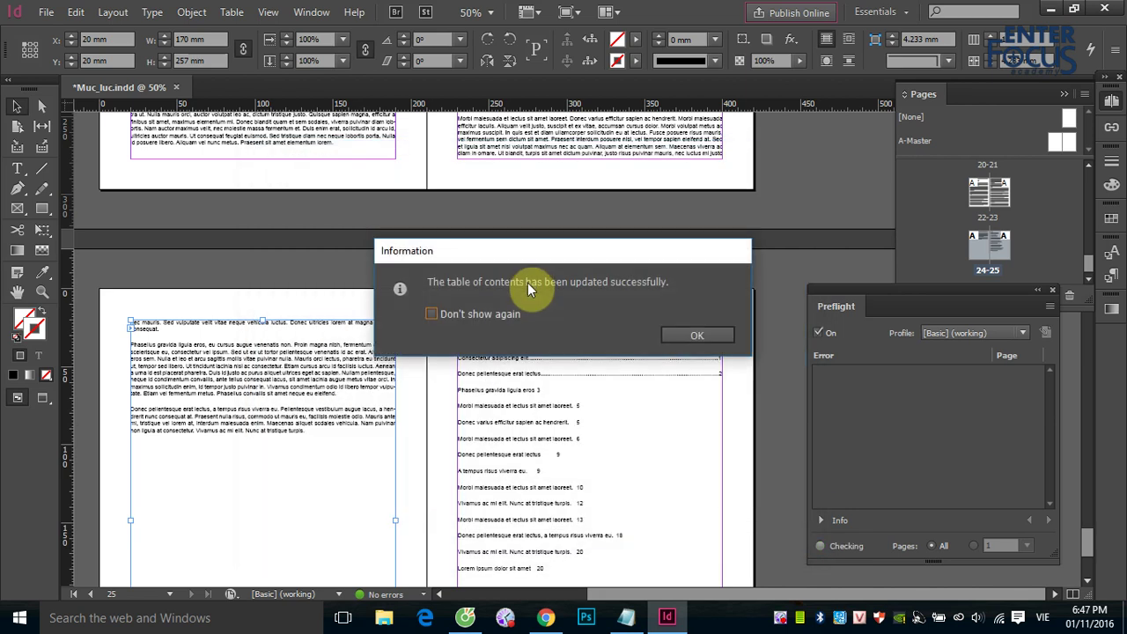
left_click_drag(643, 254, 384, 221)
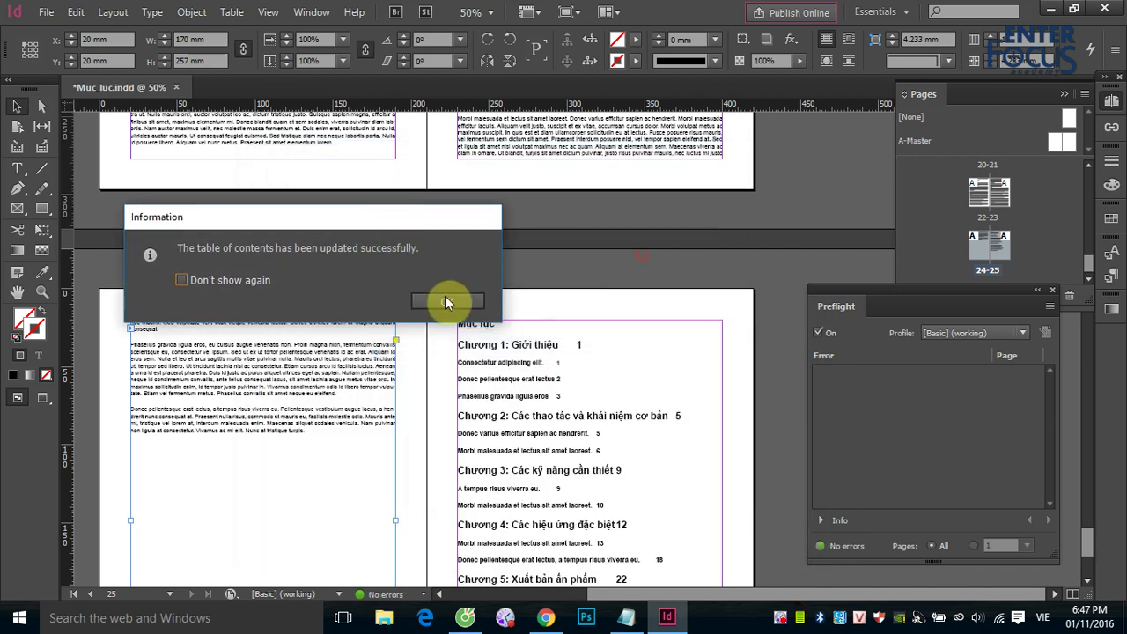
left_click(445, 300)
scroll(546, 369, "down", 5)
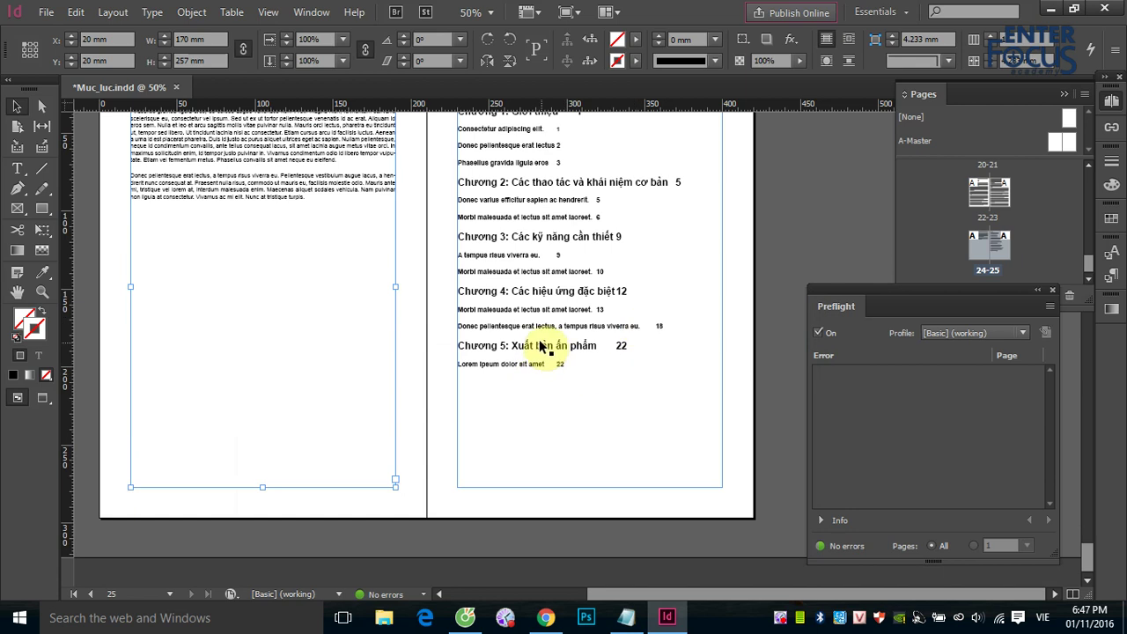
scroll(537, 339, "up", 3)
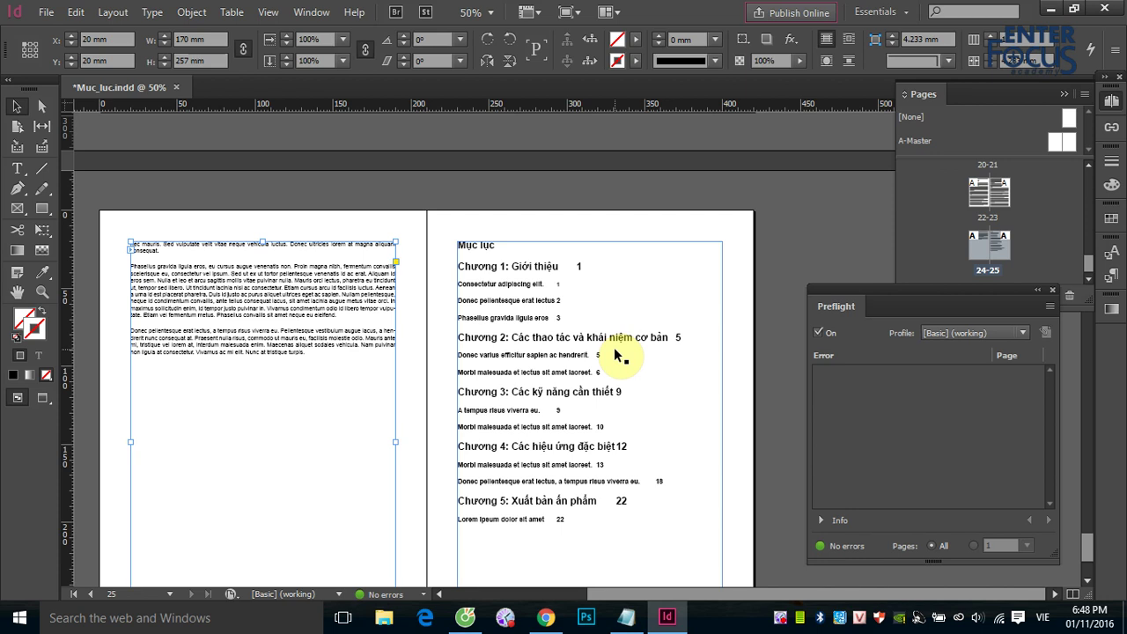
key("ctrl+space")
left_click_drag(439, 229, 737, 568)
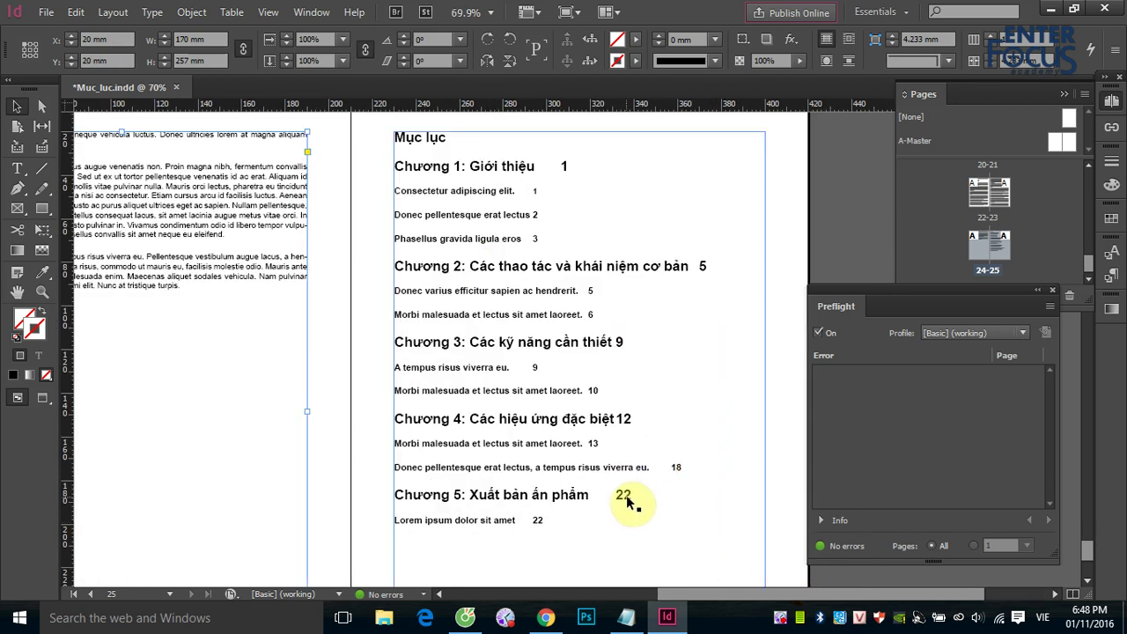
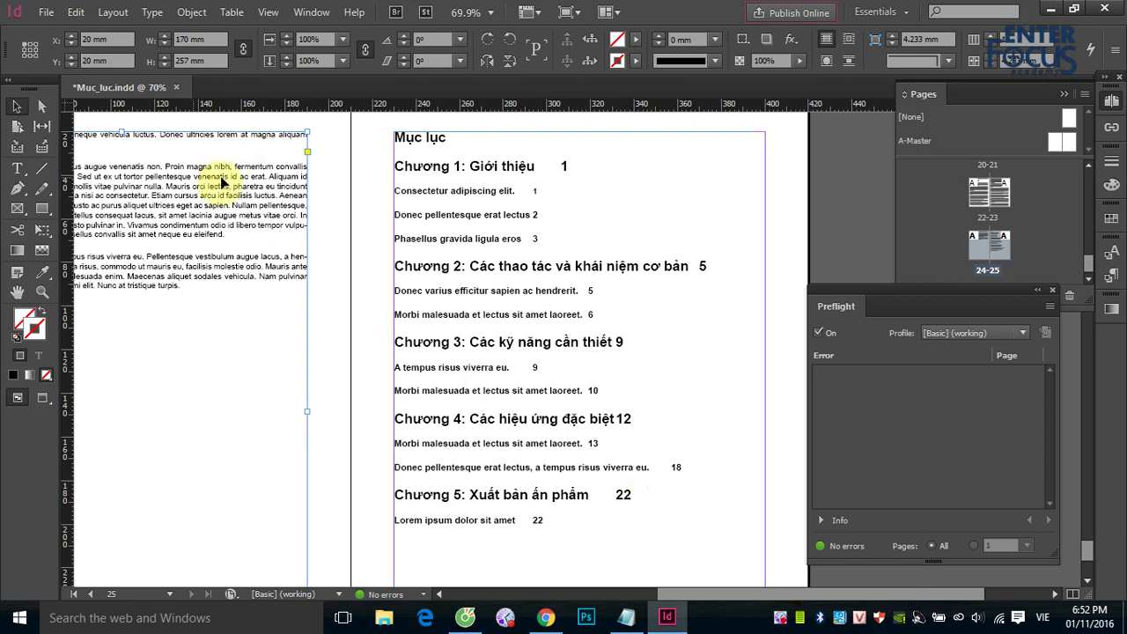
Create a new one-page Letter document for print with the default settings.
left_click(46, 13)
mouse_move(79, 31)
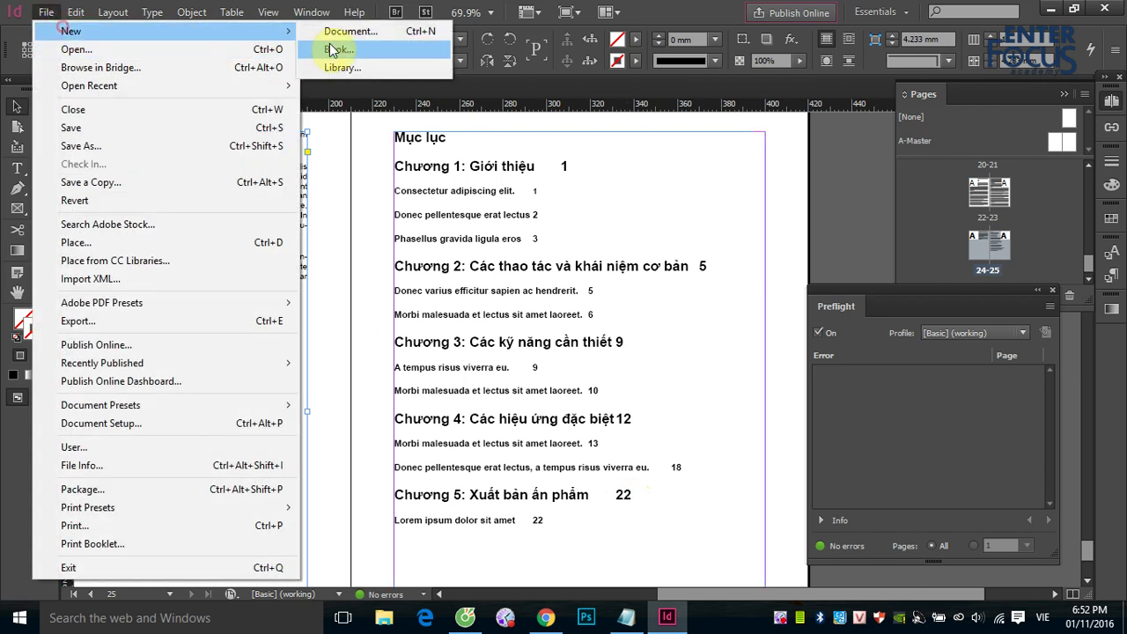
left_click(348, 48)
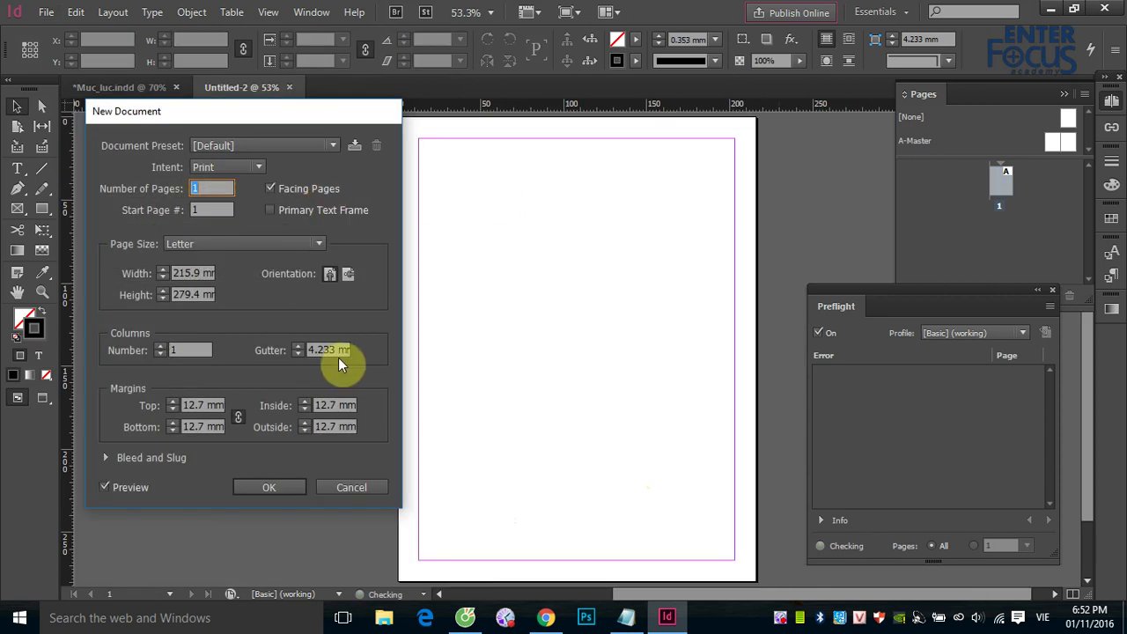
left_click(272, 490)
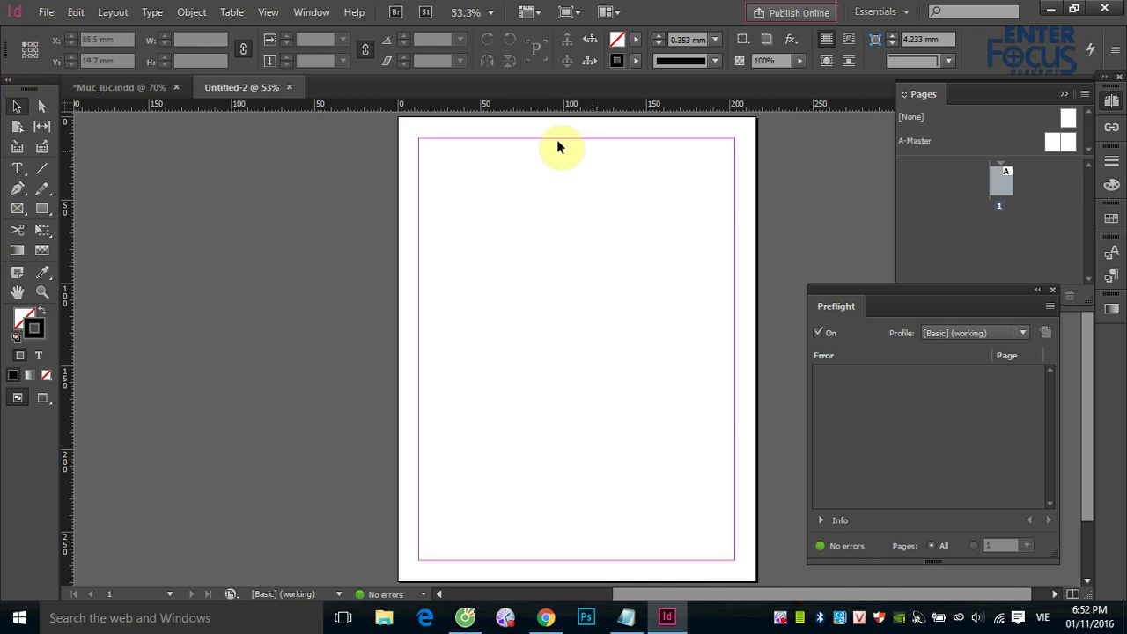
Divide the new document's page into 3 columns with a 5 mm gutter.
left_click(114, 12)
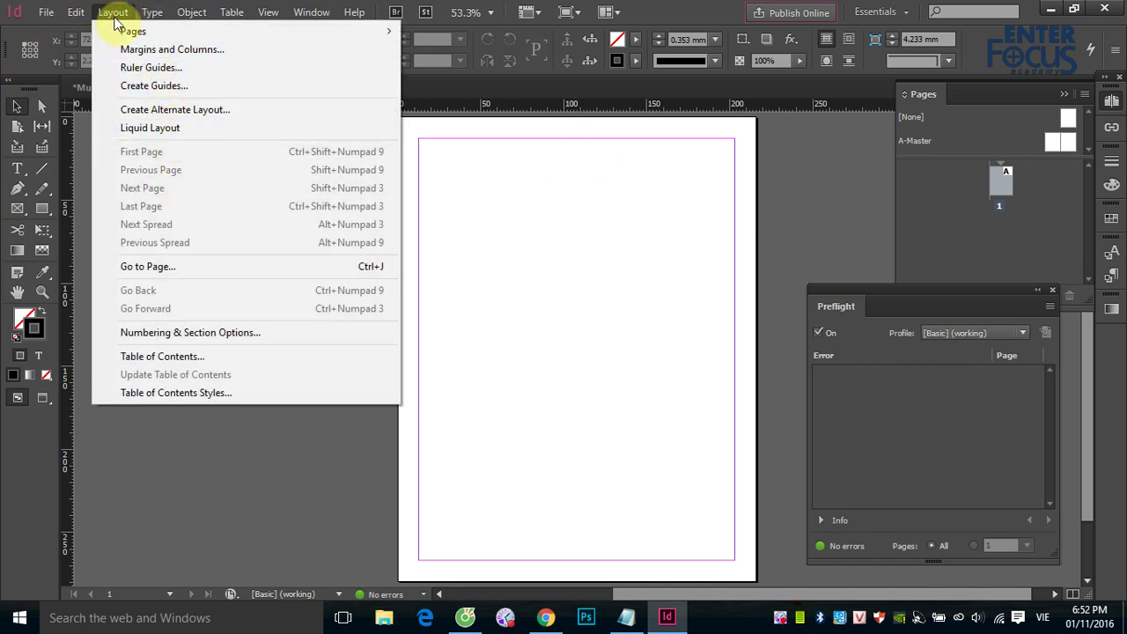
left_click(145, 49)
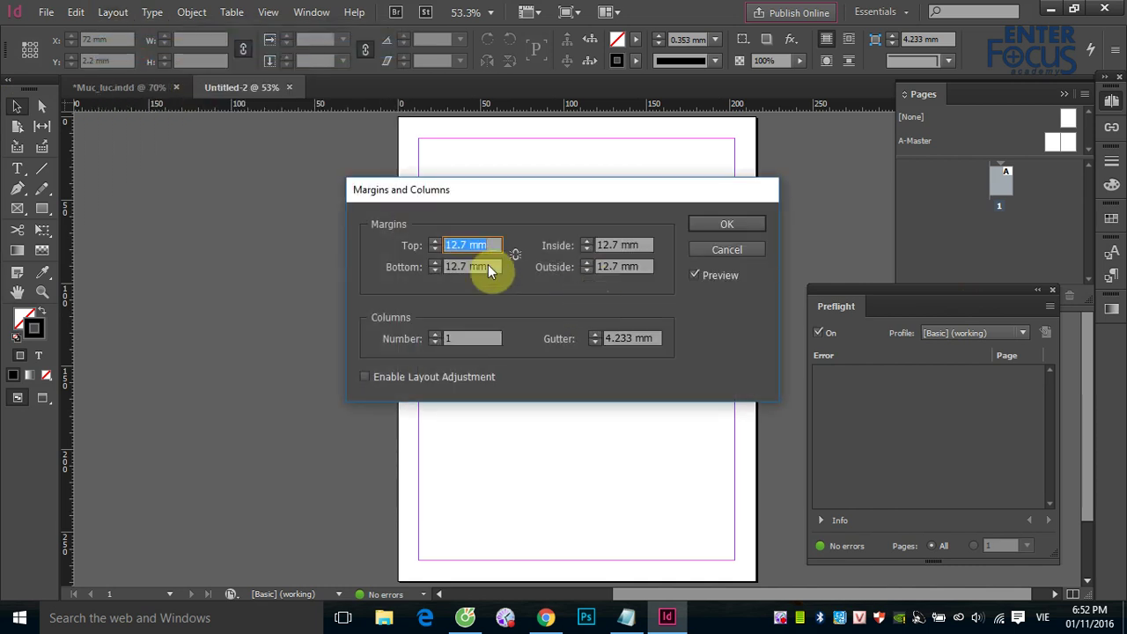
left_click(435, 335)
left_click(435, 335)
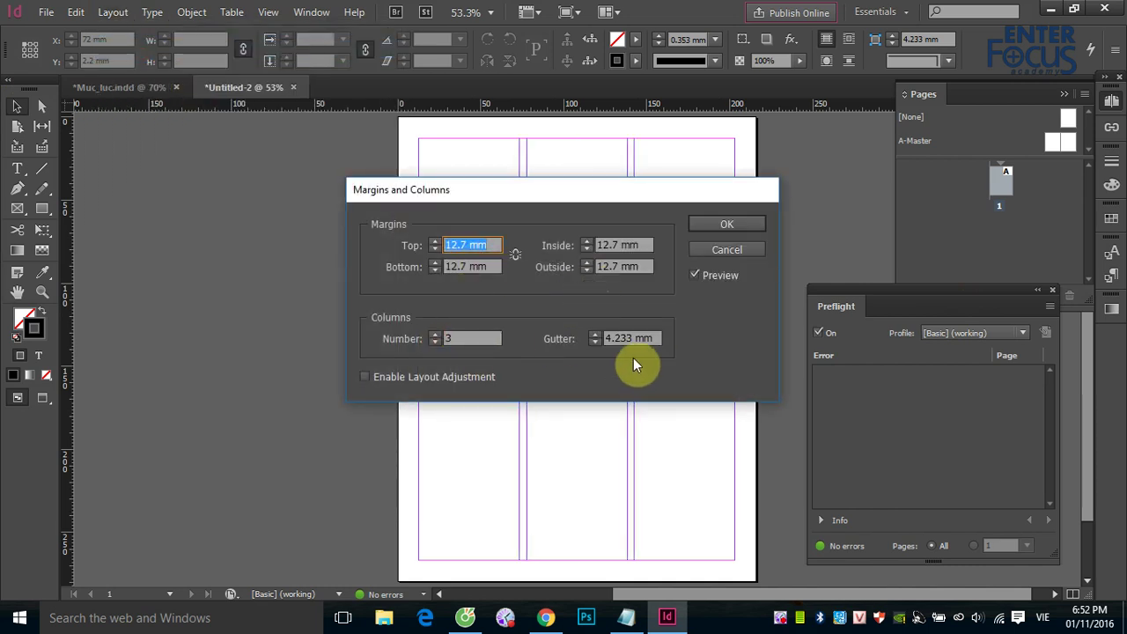
type("5mm")
left_click(617, 337)
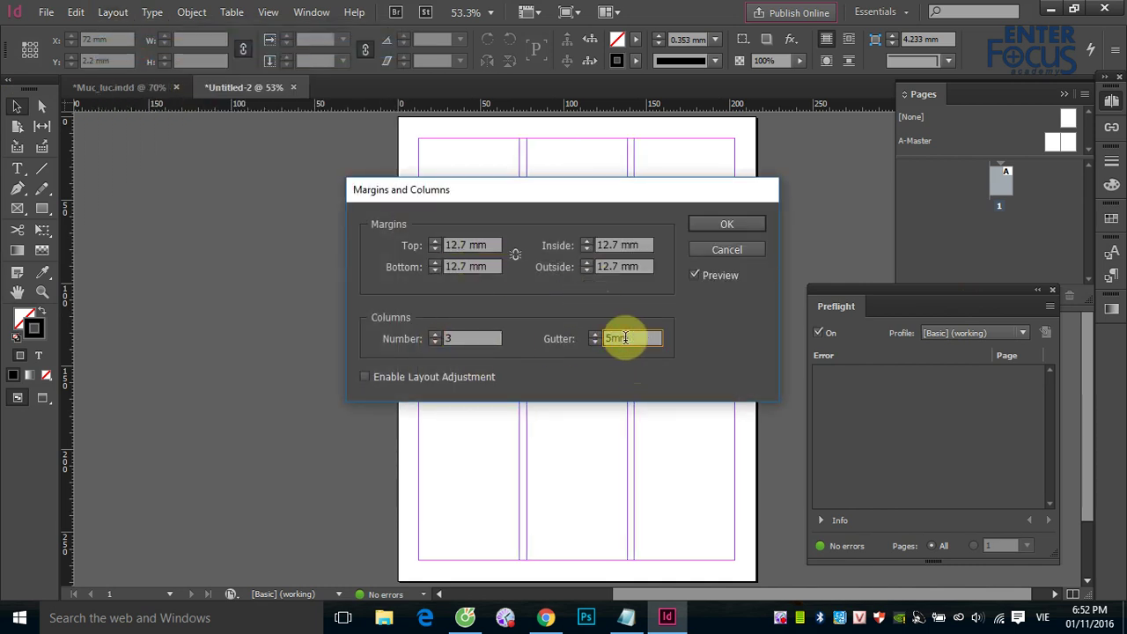
Link the four page margins and set them all to 20 mm.
left_click(467, 244)
left_click(493, 255)
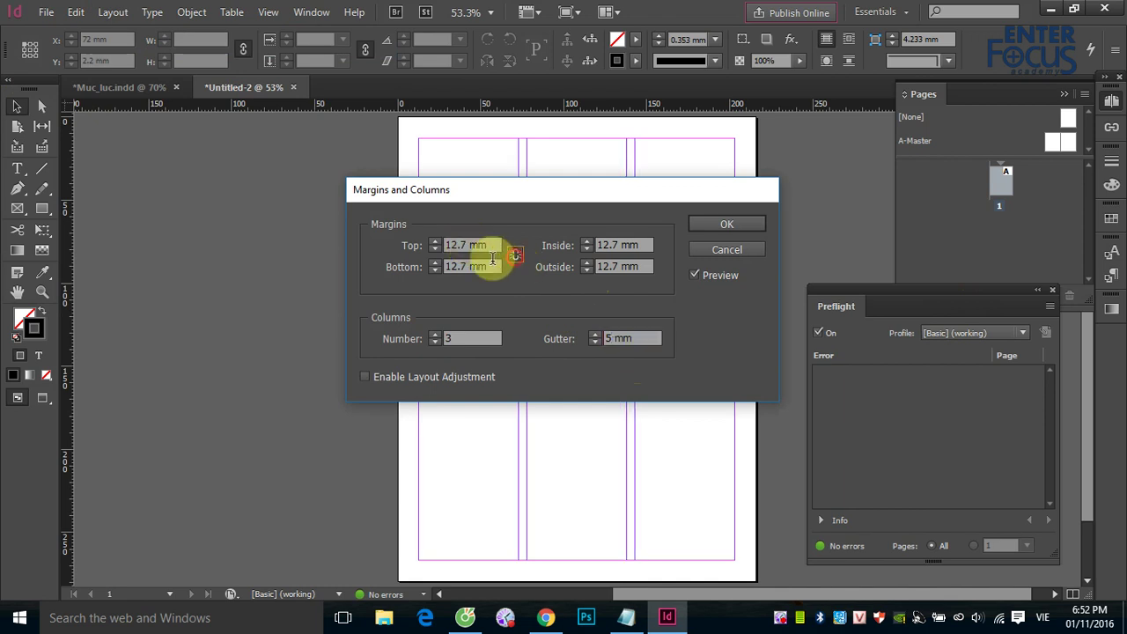
double_click(459, 245)
type("2")
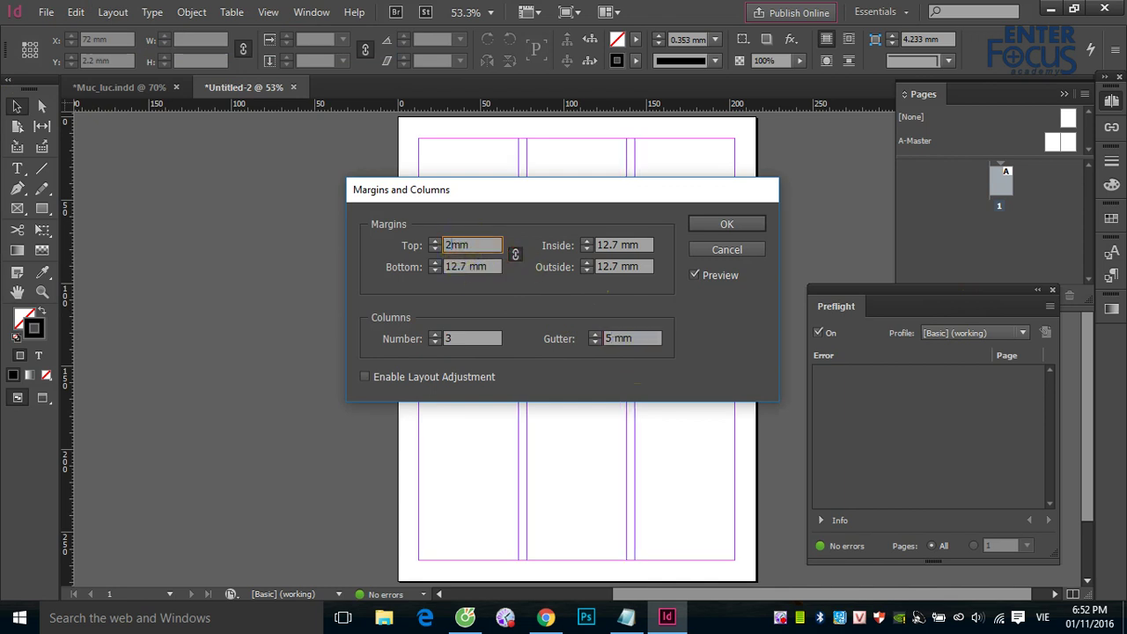
type("0")
key("Return")
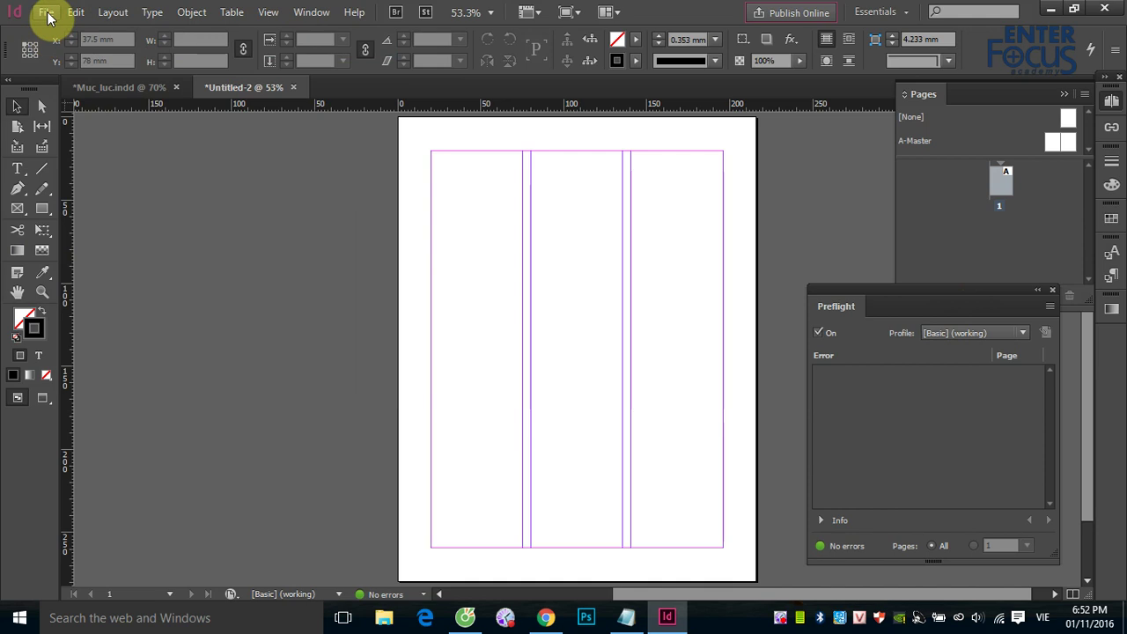
Place the lorem ipsum text file into the page's first column, starting at the top margin corner.
left_click(47, 13)
left_click(70, 242)
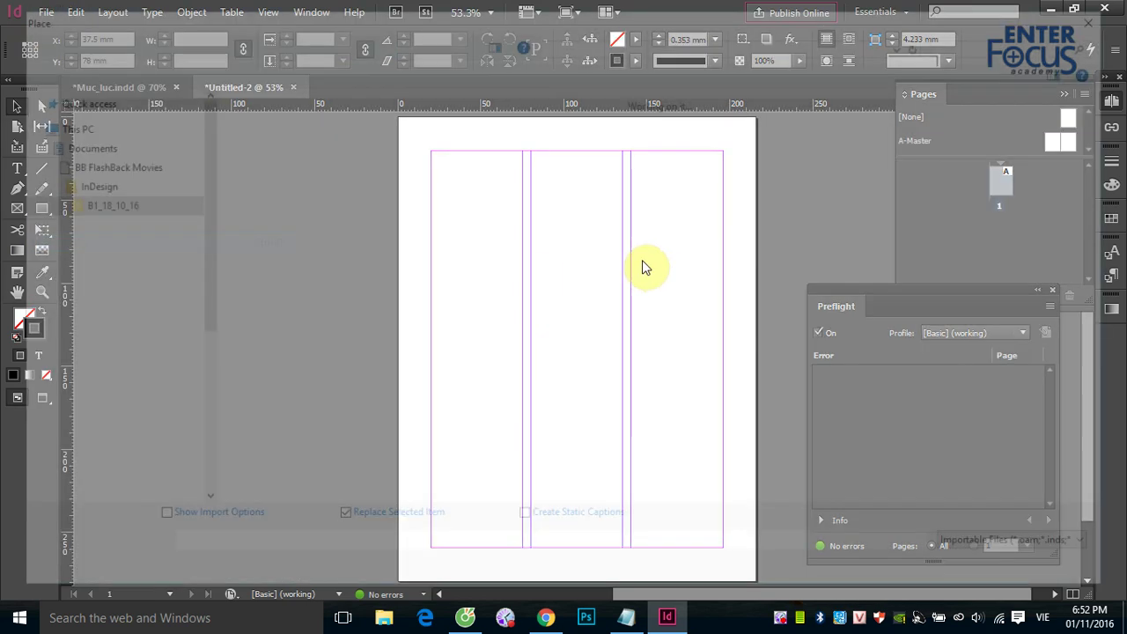
left_click(651, 190)
left_click(983, 573)
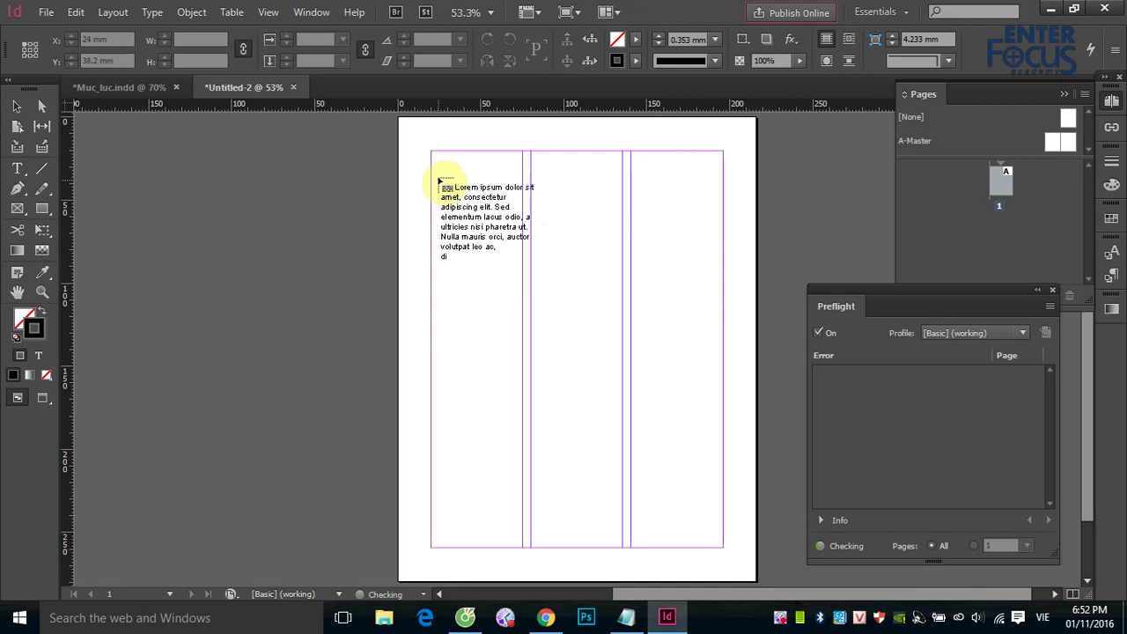
left_click(432, 153)
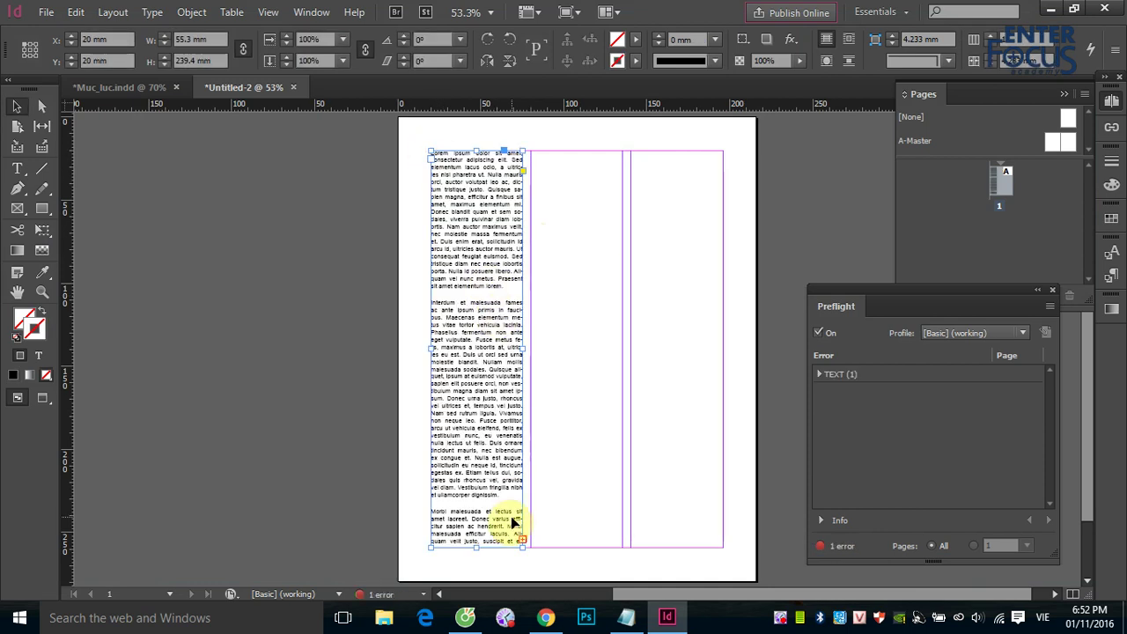
Thread the overset text into the page's second and third columns, starting each frame at the column's top margin corner.
left_click(522, 540)
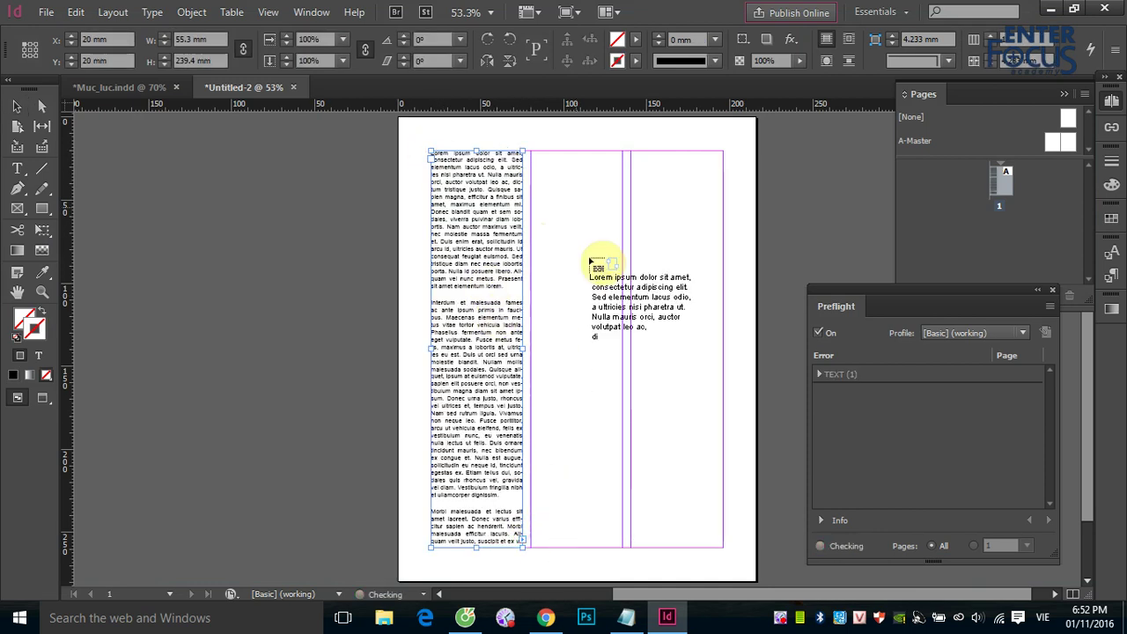
left_click(530, 151)
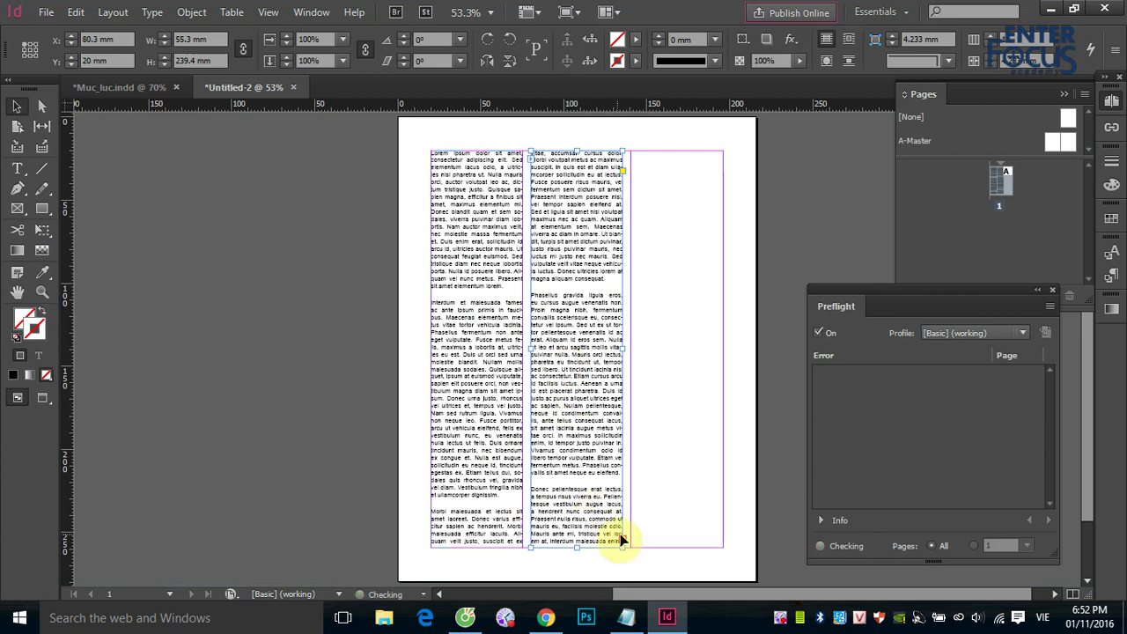
left_click(622, 539)
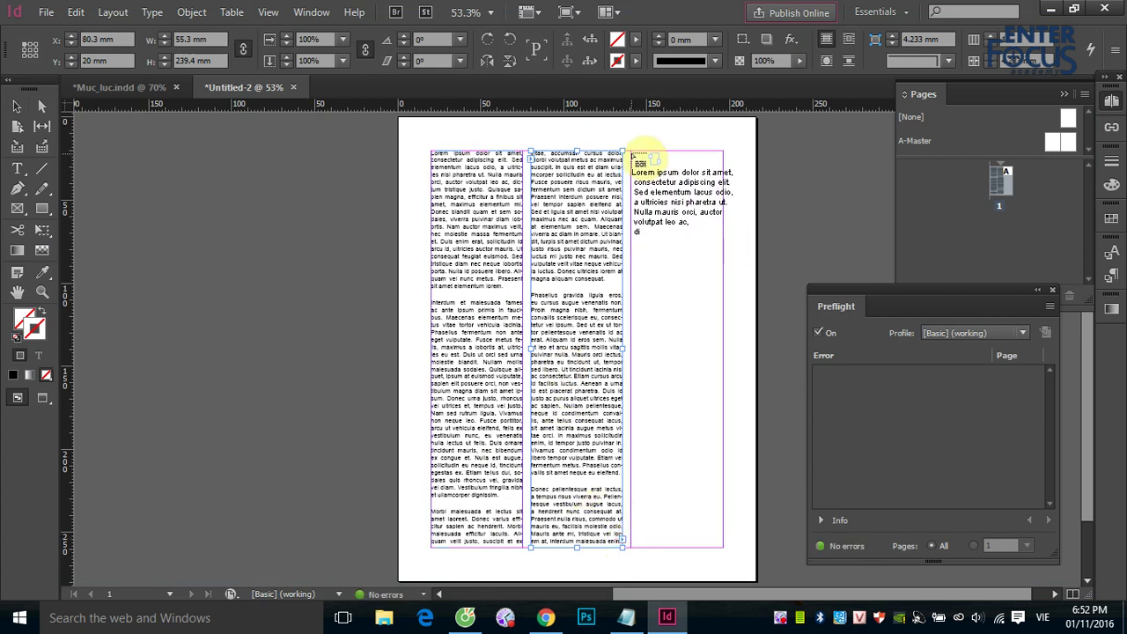
left_click(630, 153)
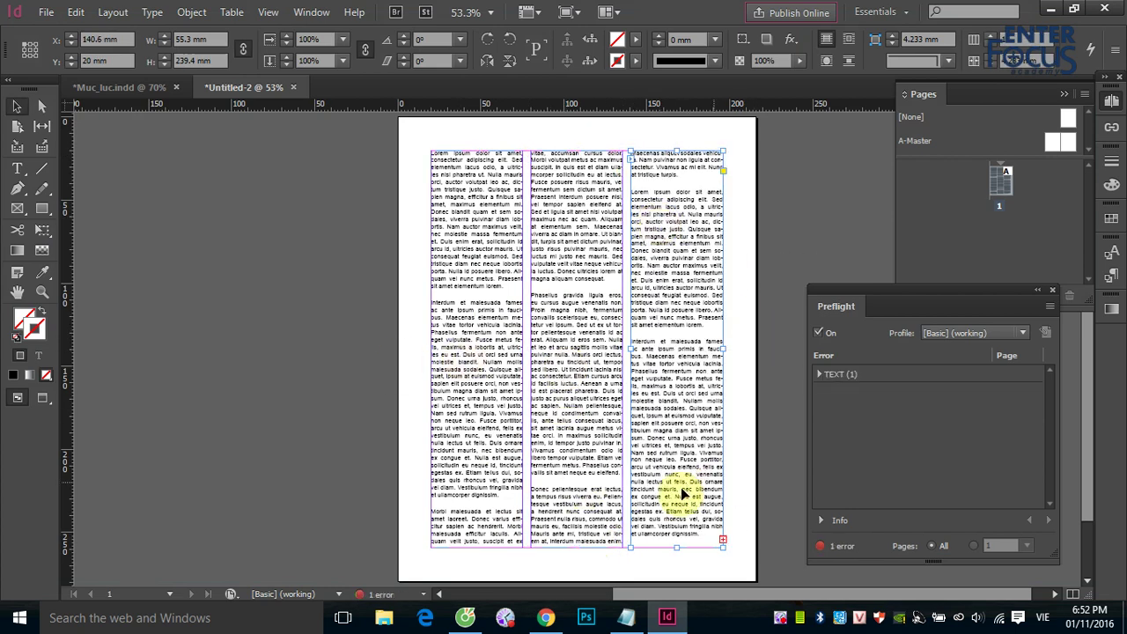
left_click(167, 264)
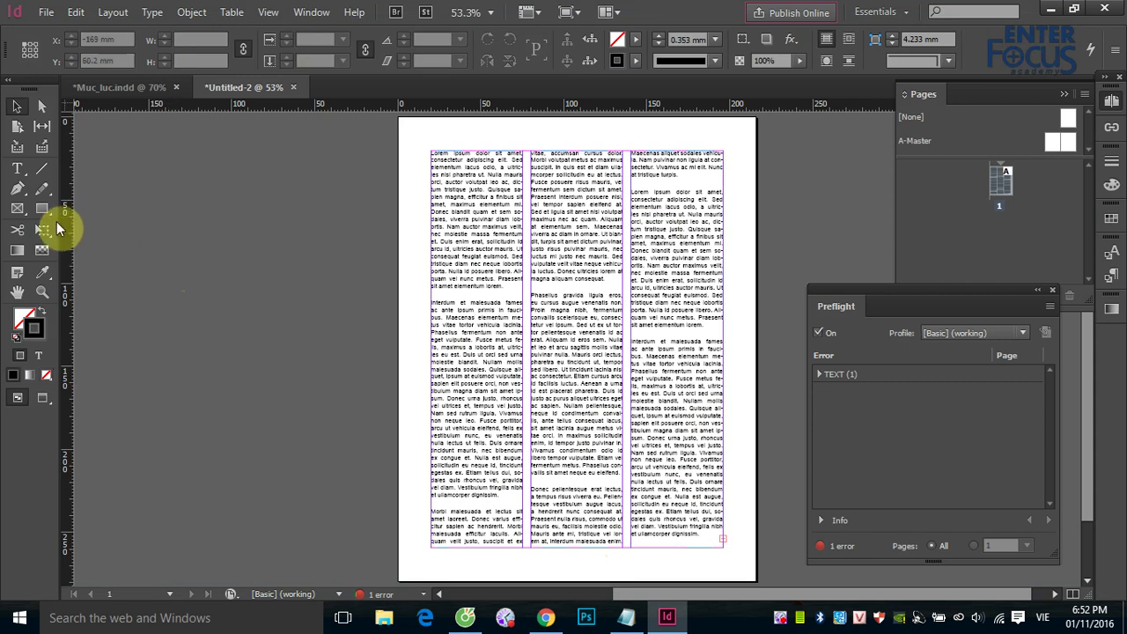
Copy the opening sentence "Lorem ipsum dolor sit amet, consectetur adipiscing elit." and delete it from the first column.
left_click_drag(415, 138, 850, 294)
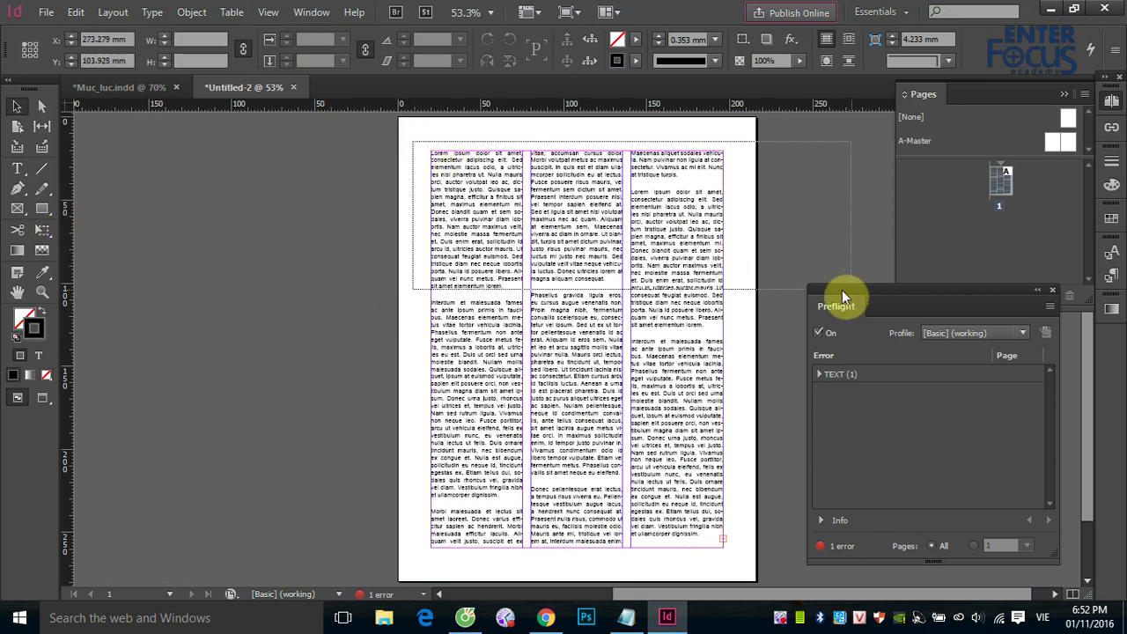
left_click(17, 169)
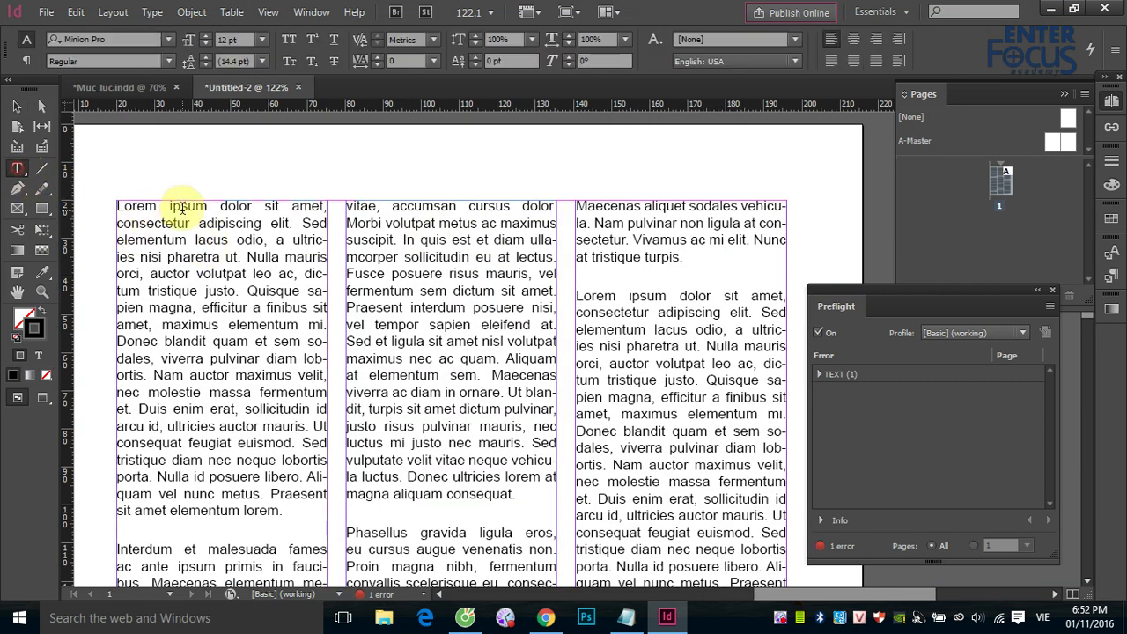
left_click_drag(118, 204, 297, 216)
key("ctrl+c")
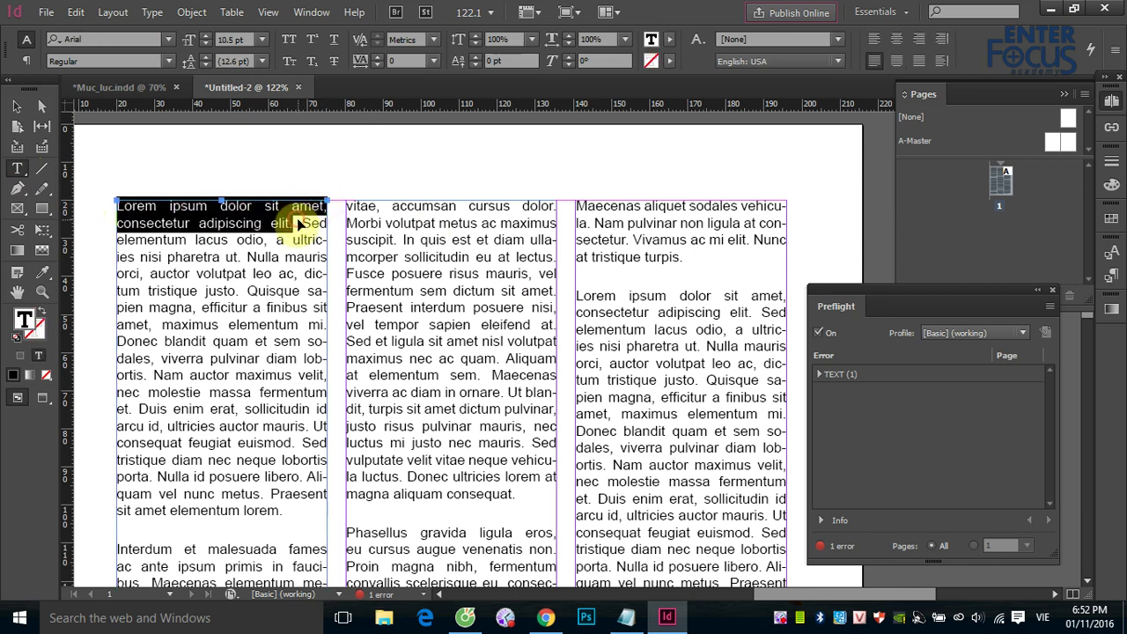
key("BackSpace")
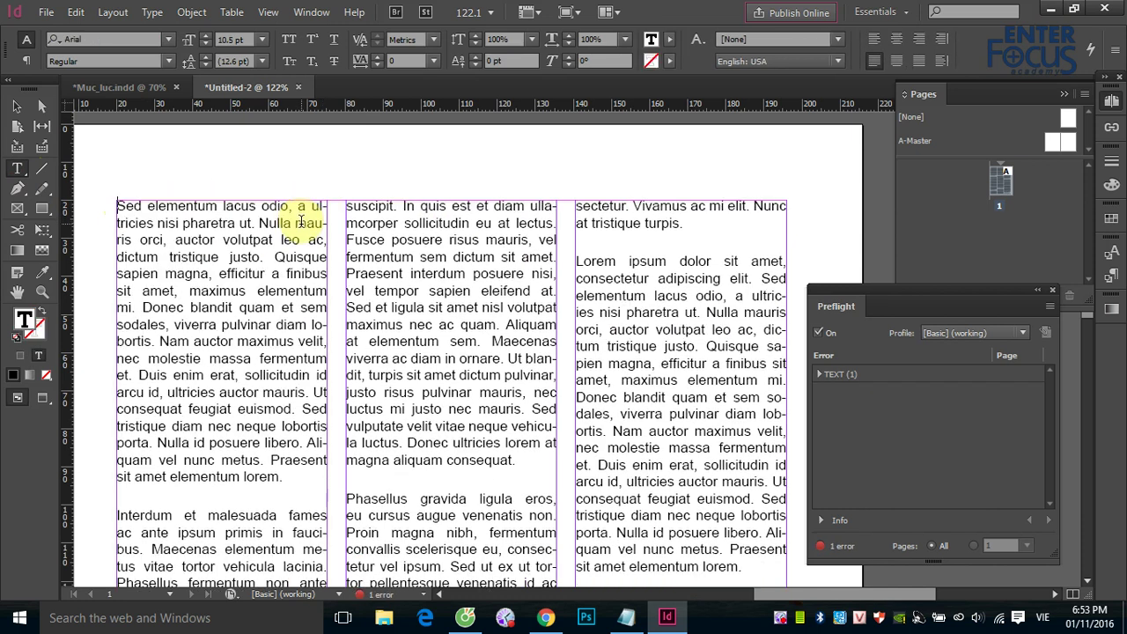
Draw a text frame about 131.5 mm × 12.5 mm above the columns and paste the copied sentence as a heading.
left_click_drag(112, 139, 611, 186)
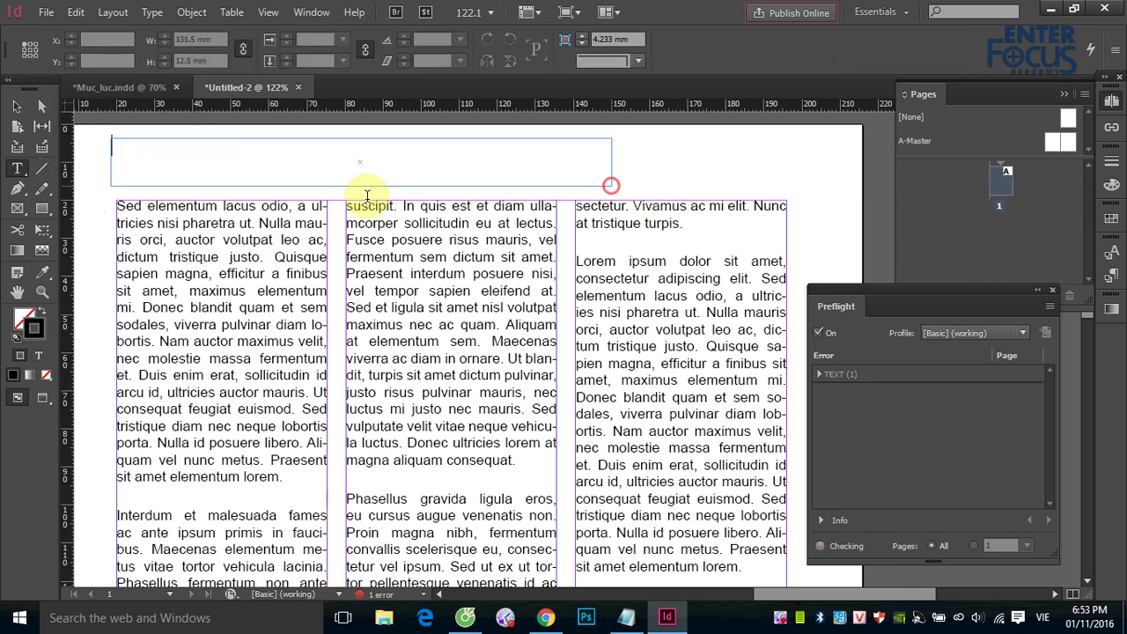
key("ctrl+v")
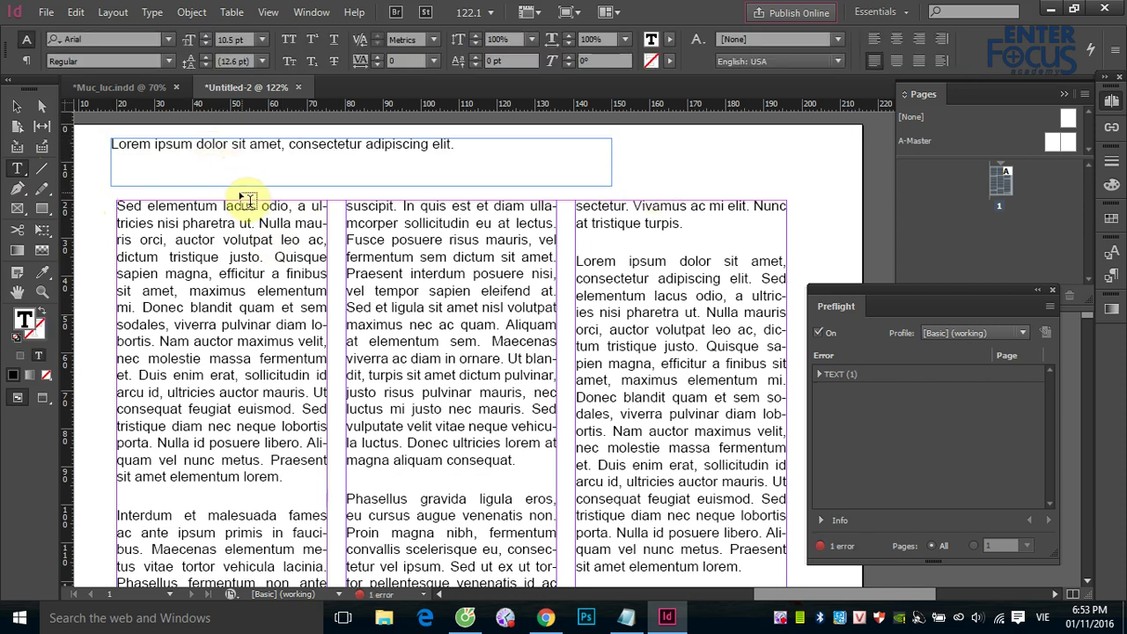
left_click(17, 106)
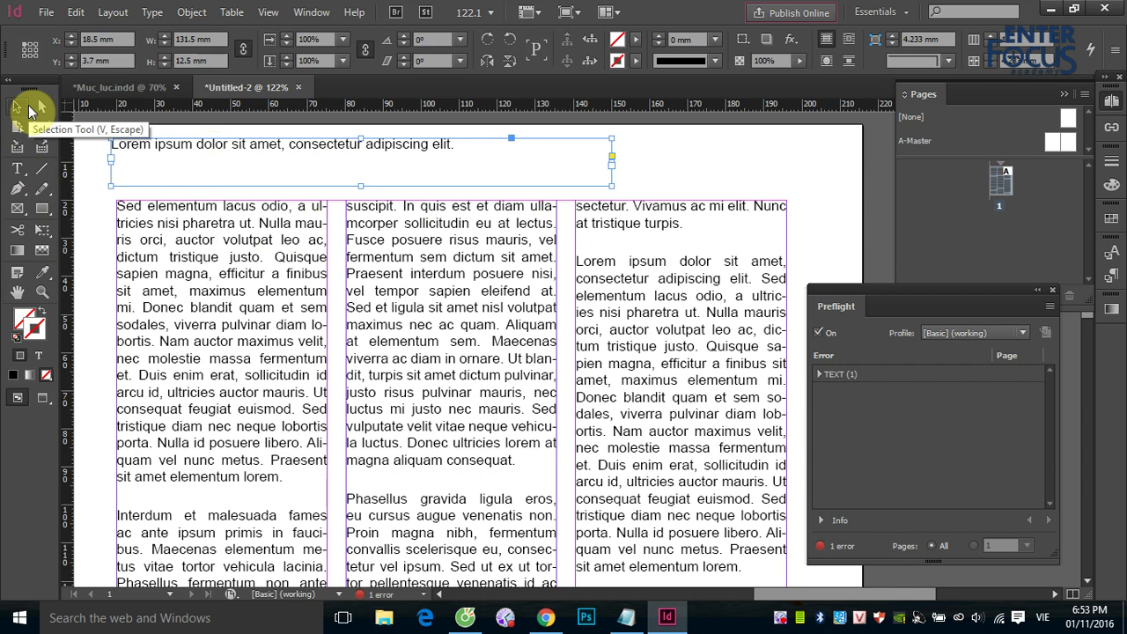
Enlarge the heading text in several size increments and stretch its frame to about 177.4 mm × 24 mm.
key("ctrl+shift+period")
key("ctrl+shift+period")
key("ctrl+shift+period")
key("ctrl+shift+period")
key("ctrl+shift+period")
key("ctrl+shift+period")
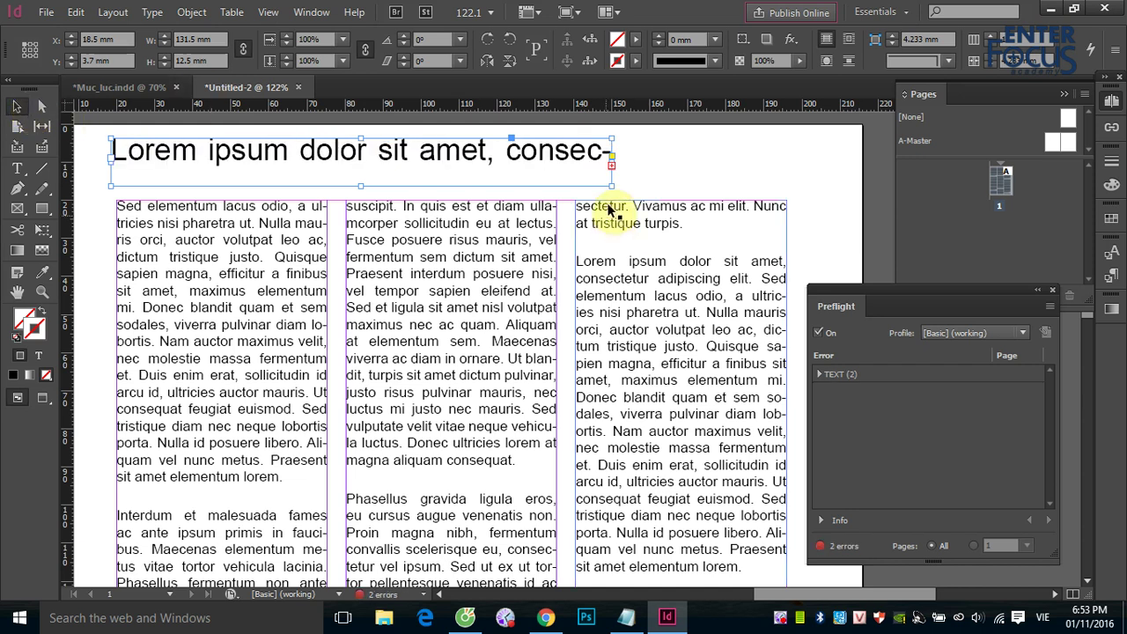
left_click_drag(612, 188, 786, 230)
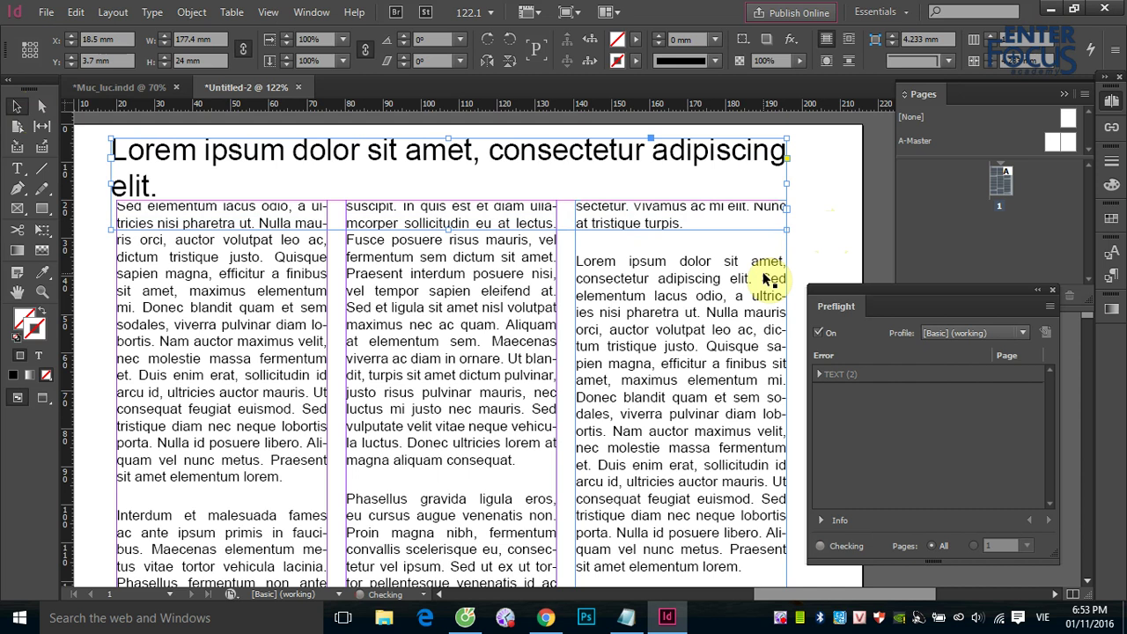
Increase the heading's text size further until its two lines fill the frame's height.
key("ctrl+shift+period")
key("ctrl+shift+period")
key("ctrl+shift+period")
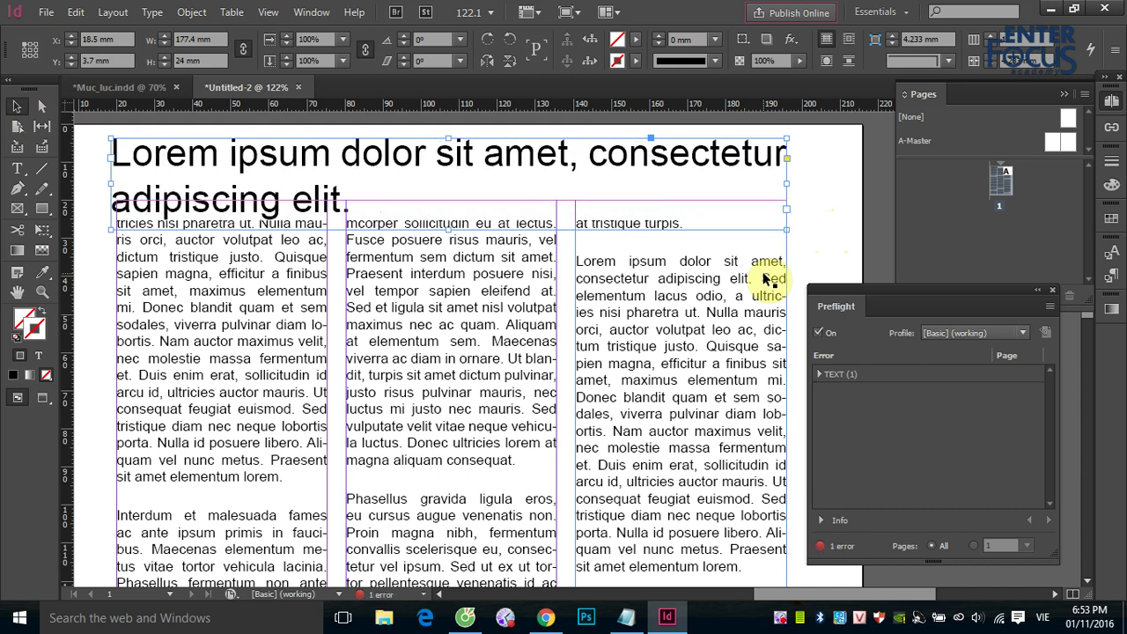
key("ctrl+shift+period")
key("ctrl+shift+period")
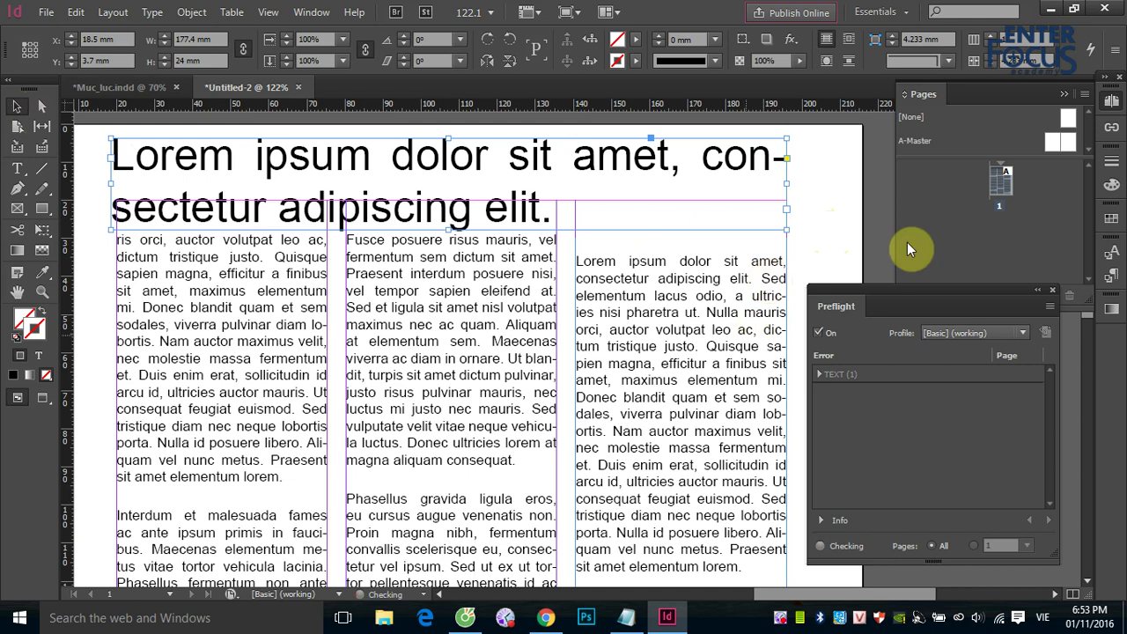
Turn off hyphenation for the heading paragraph and align it left.
left_click(152, 12)
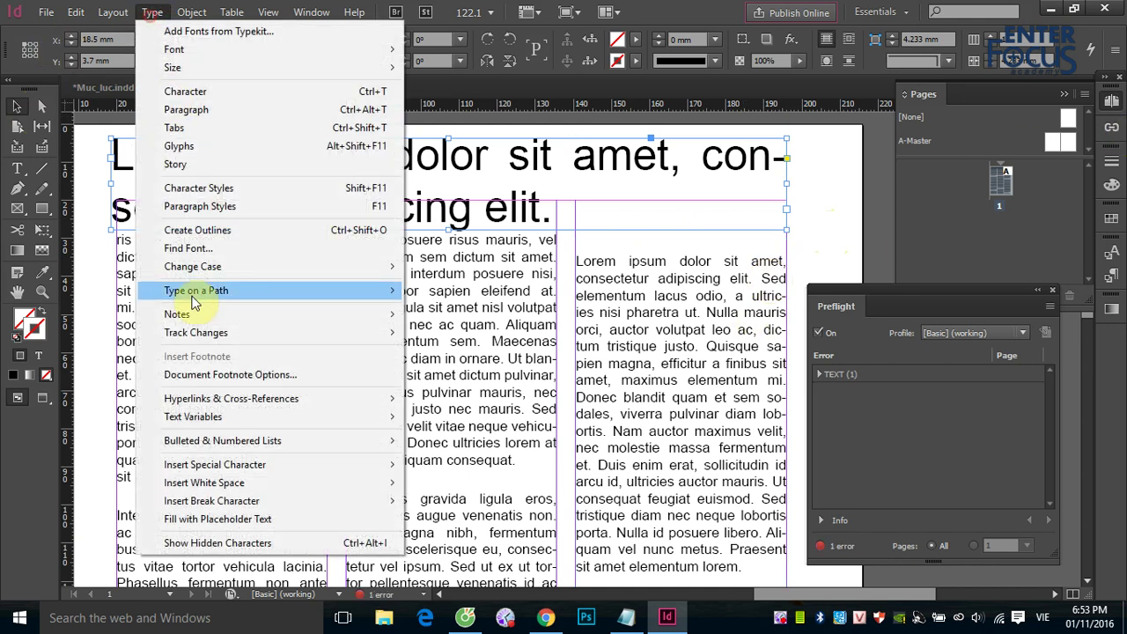
left_click(199, 111)
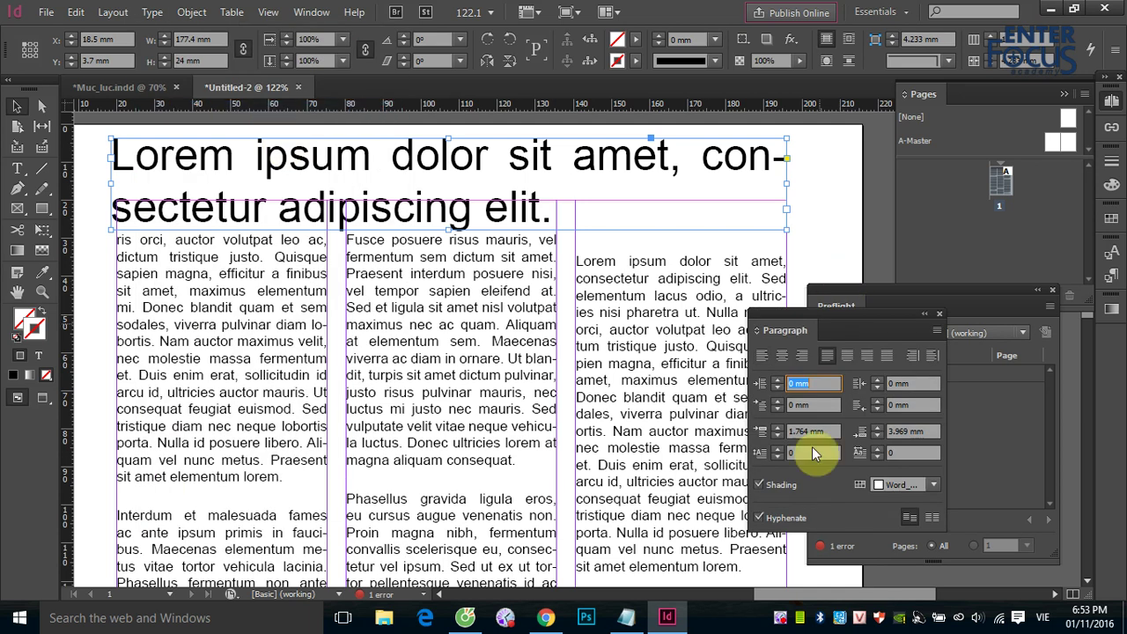
left_click(758, 518)
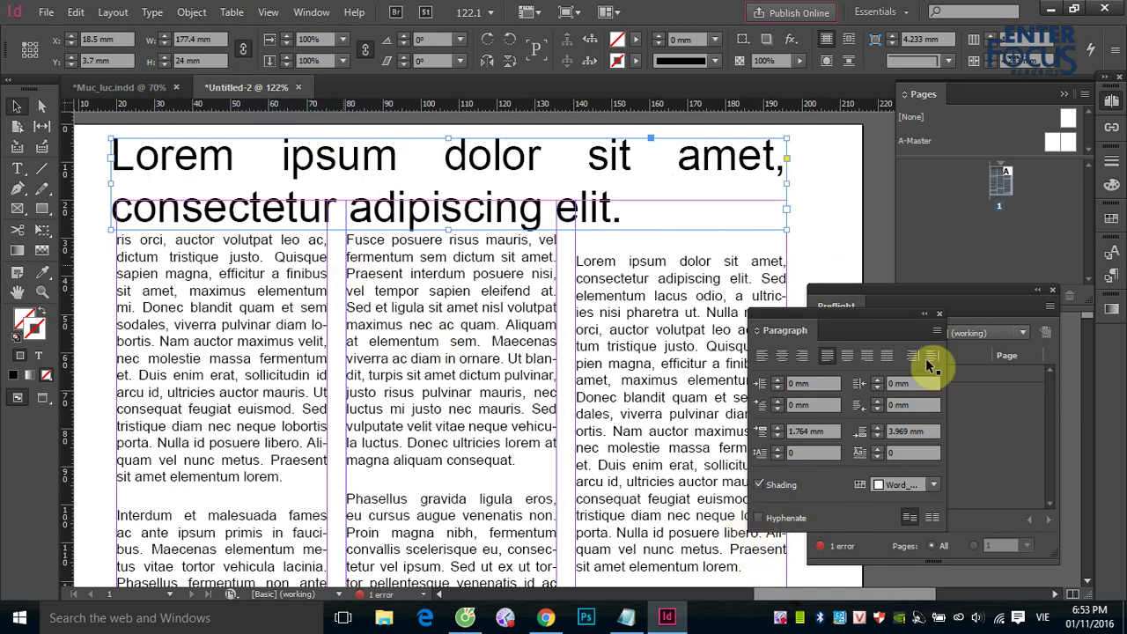
left_click(763, 355)
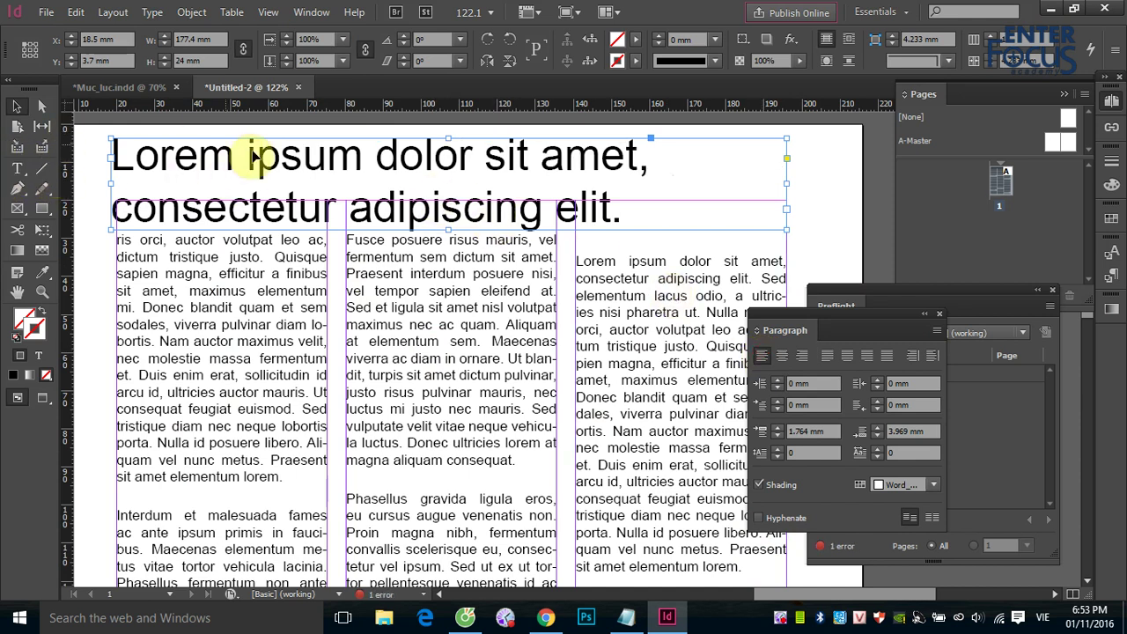
Nudge the heading frame sideways to an X position of about 18.3 mm.
left_click_drag(251, 158, 252, 158)
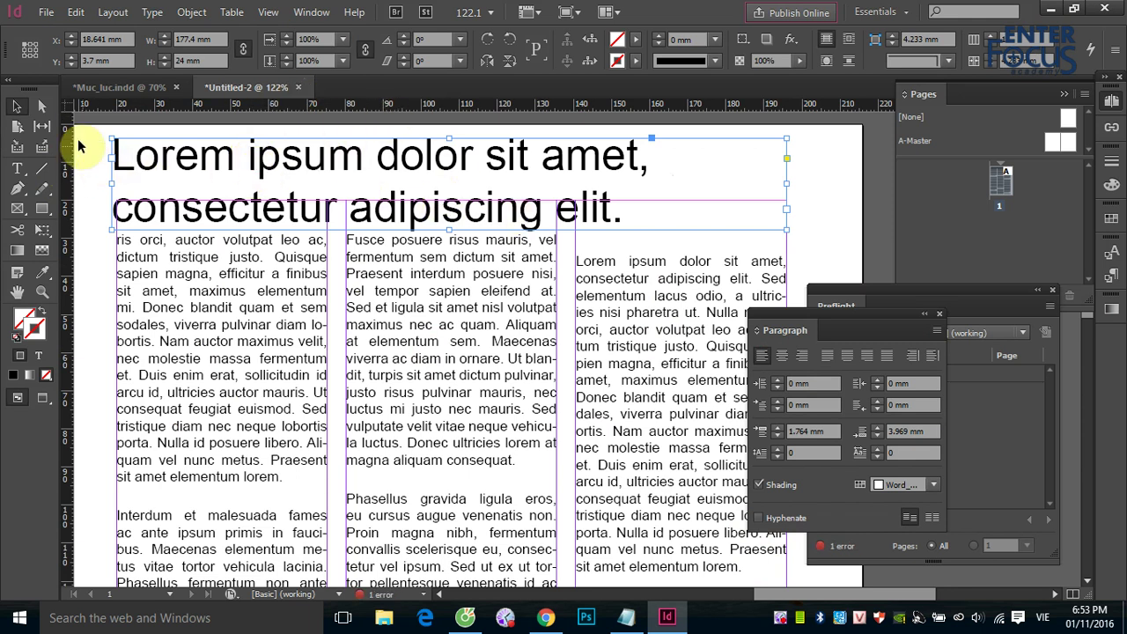
left_click(827, 184)
left_click(579, 178)
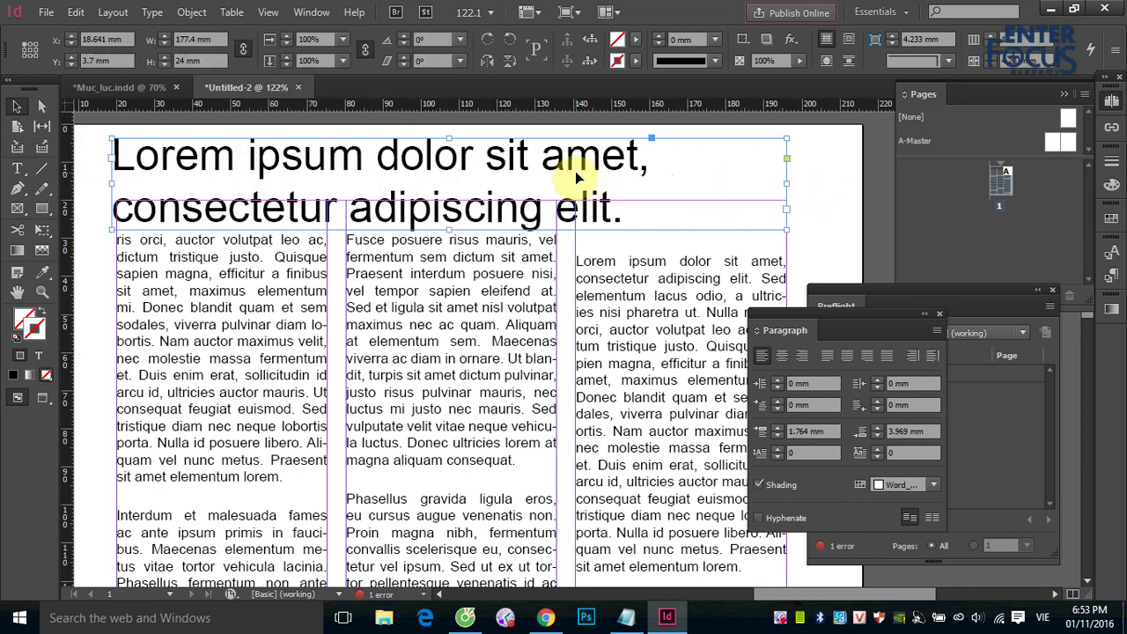
left_click_drag(577, 178, 578, 178)
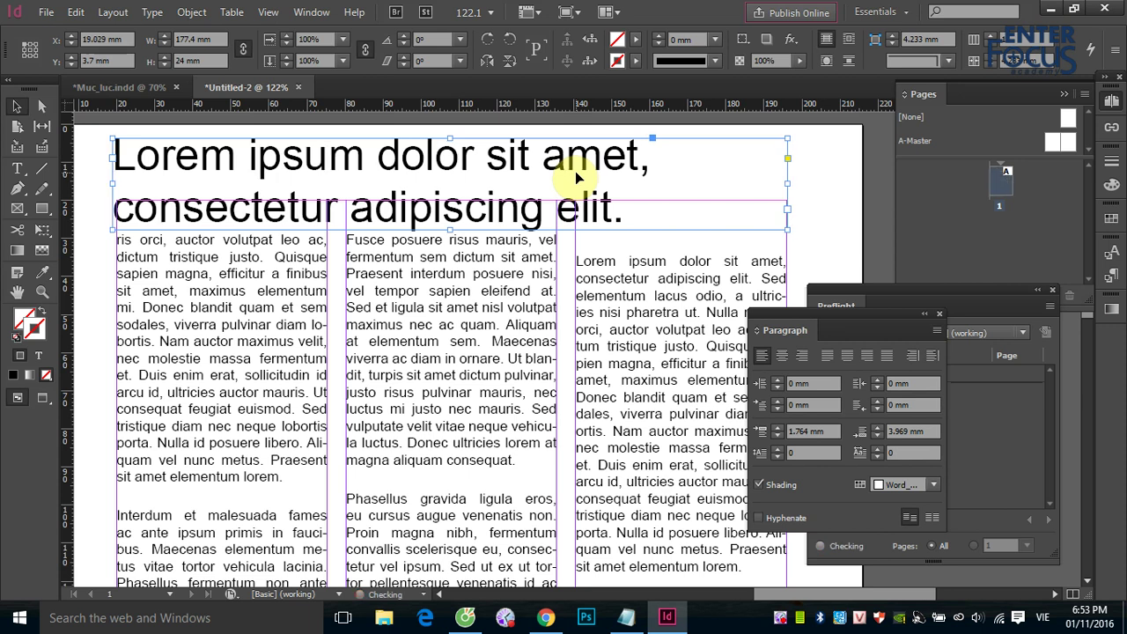
key("Right")
key("Right")
key("Right")
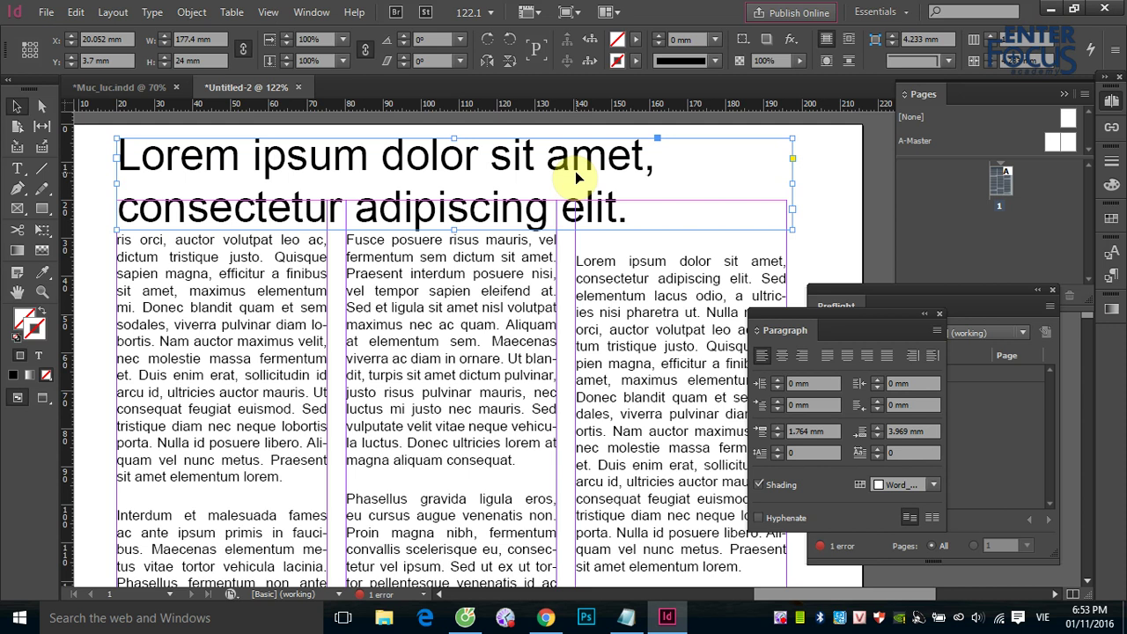
key("Left")
key("Left")
key("Left")
key("Left")
key("Left")
key("Left")
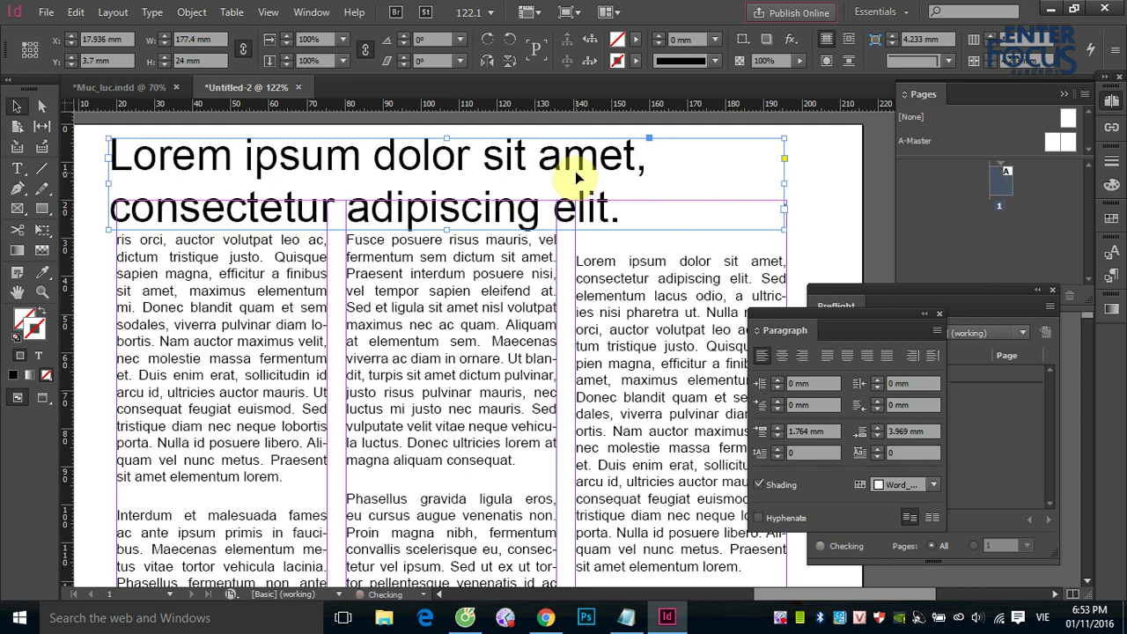
key("Right")
Enlarge the heading text by one more increment and extend its frame downward to a height of about 34 mm.
key("ctrl+shift+period")
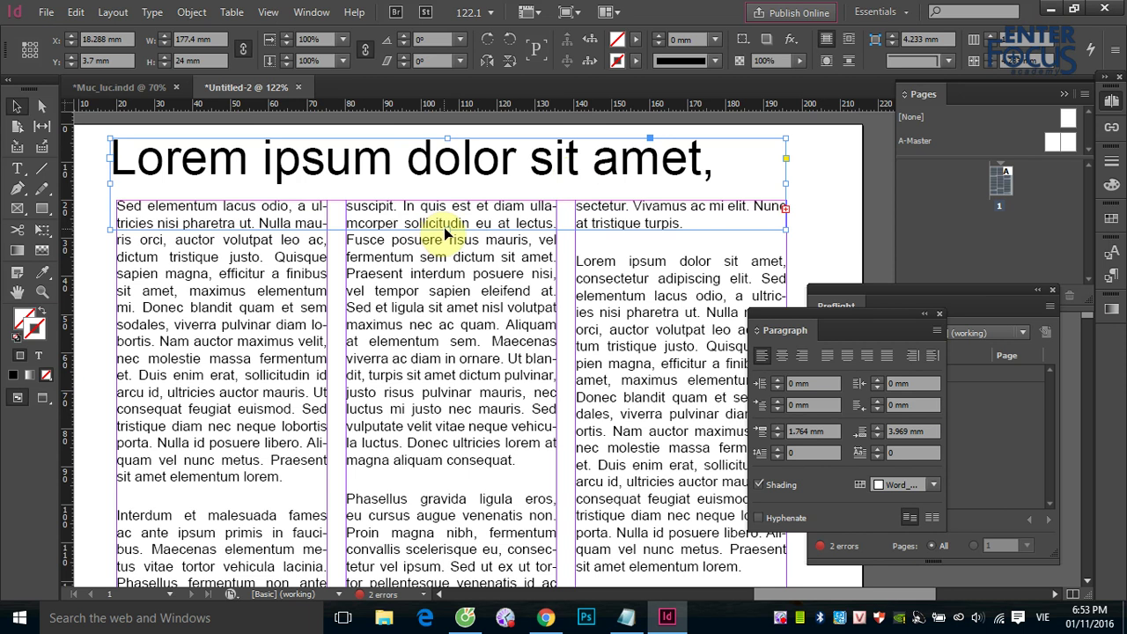
left_click_drag(446, 231, 449, 264)
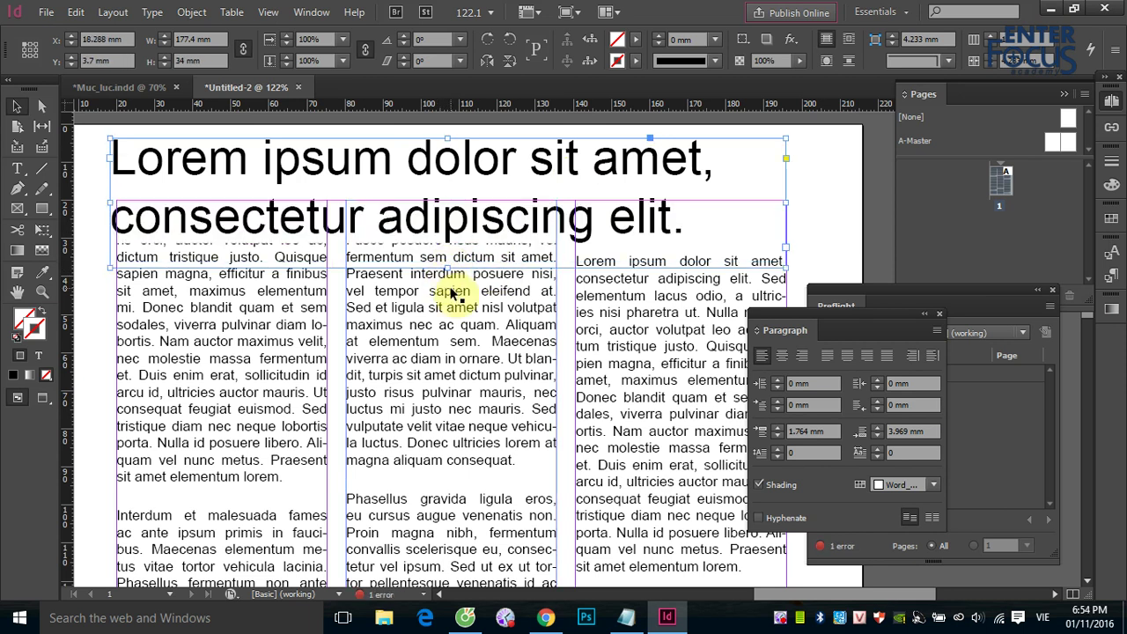
Clear the floating panels off the page and move the heading frame to the top margin corner at X 20 mm, Y 20 mm.
key("ctrl+1")
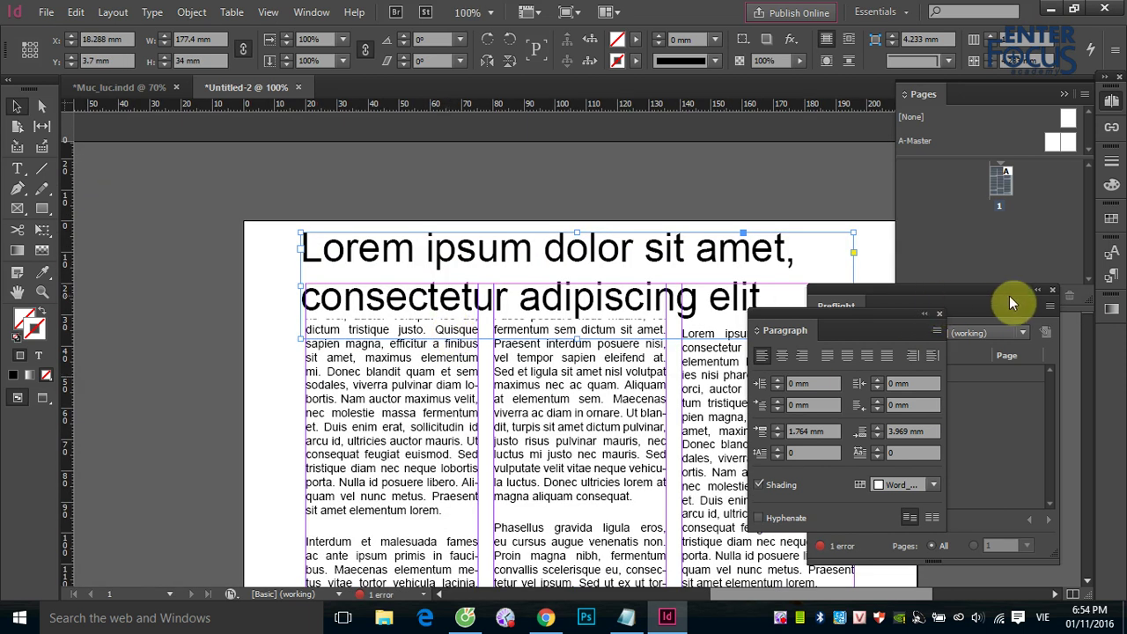
left_click(1053, 291)
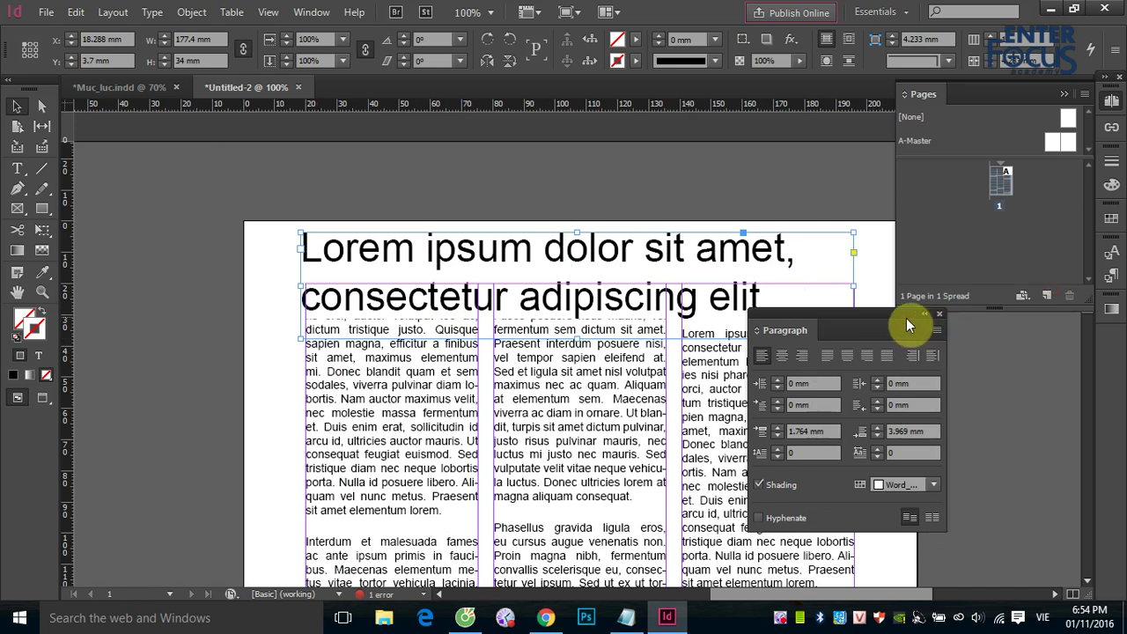
left_click_drag(906, 318, 191, 251)
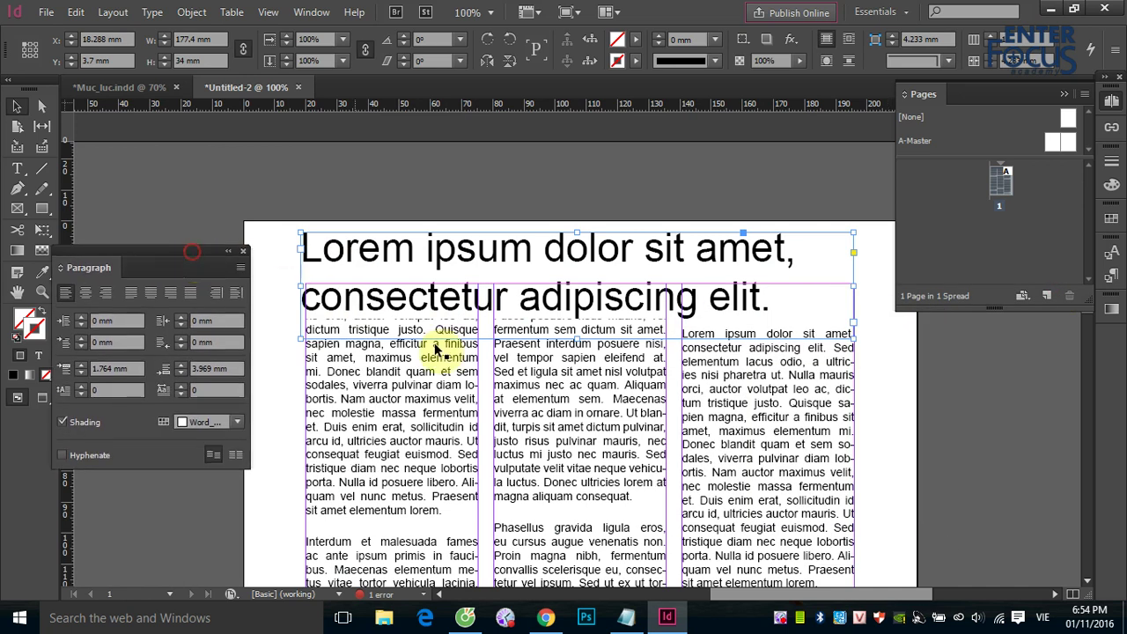
left_click_drag(461, 388, 465, 208)
left_click_drag(521, 138, 508, 238)
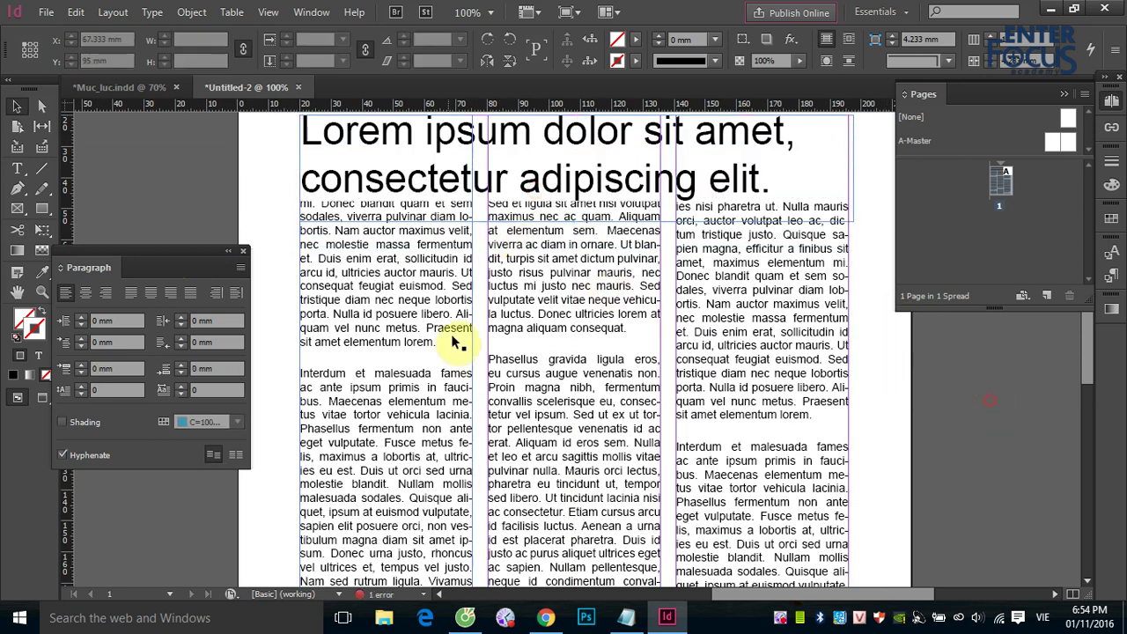
Apply text wrap around the bounding box to the heading frame so the three columns flow below it.
left_click(402, 296)
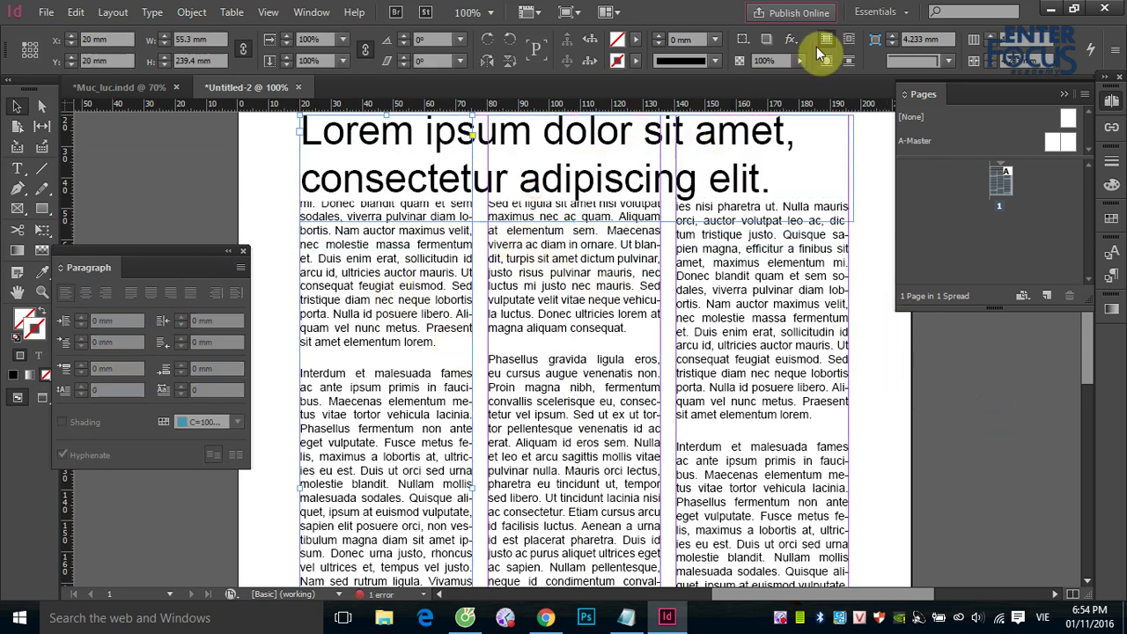
left_click(718, 137)
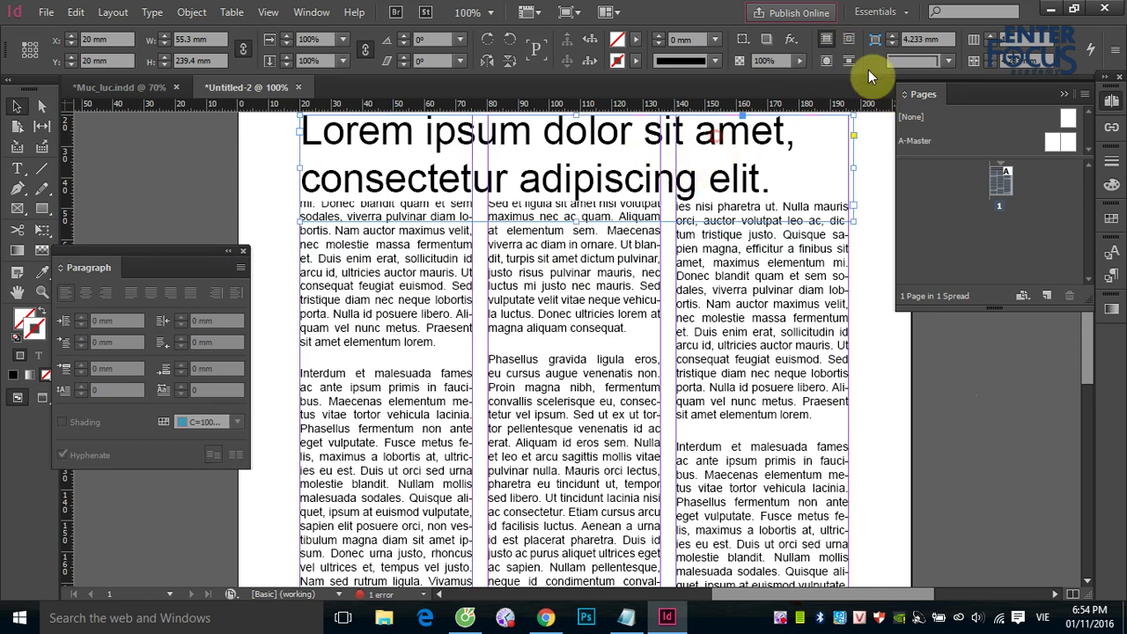
left_click(850, 41)
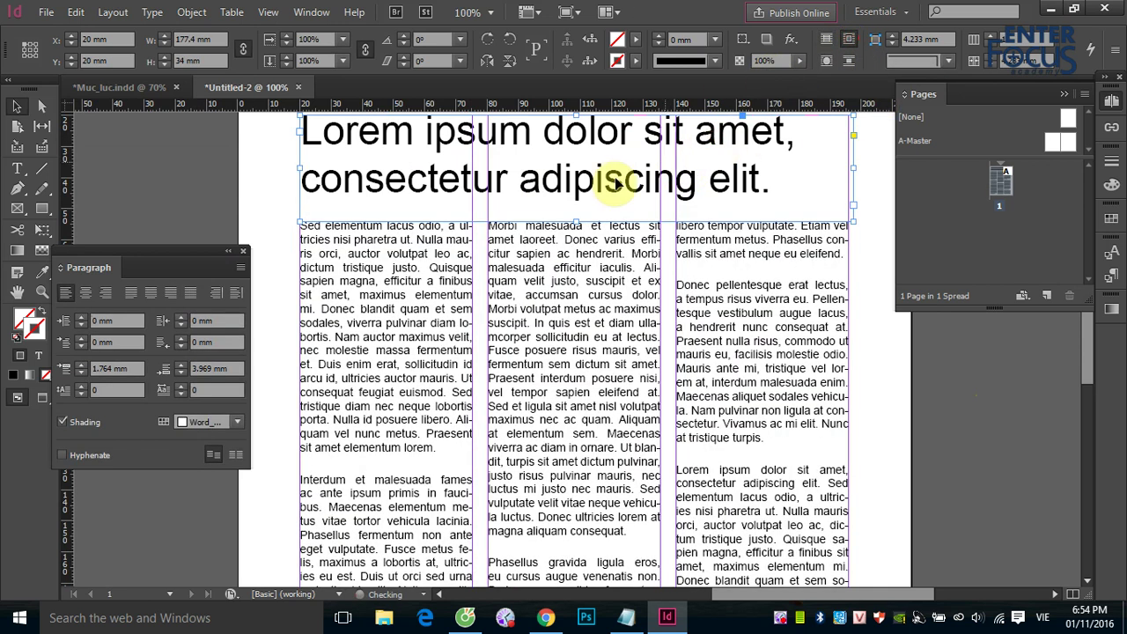
left_click(1083, 444)
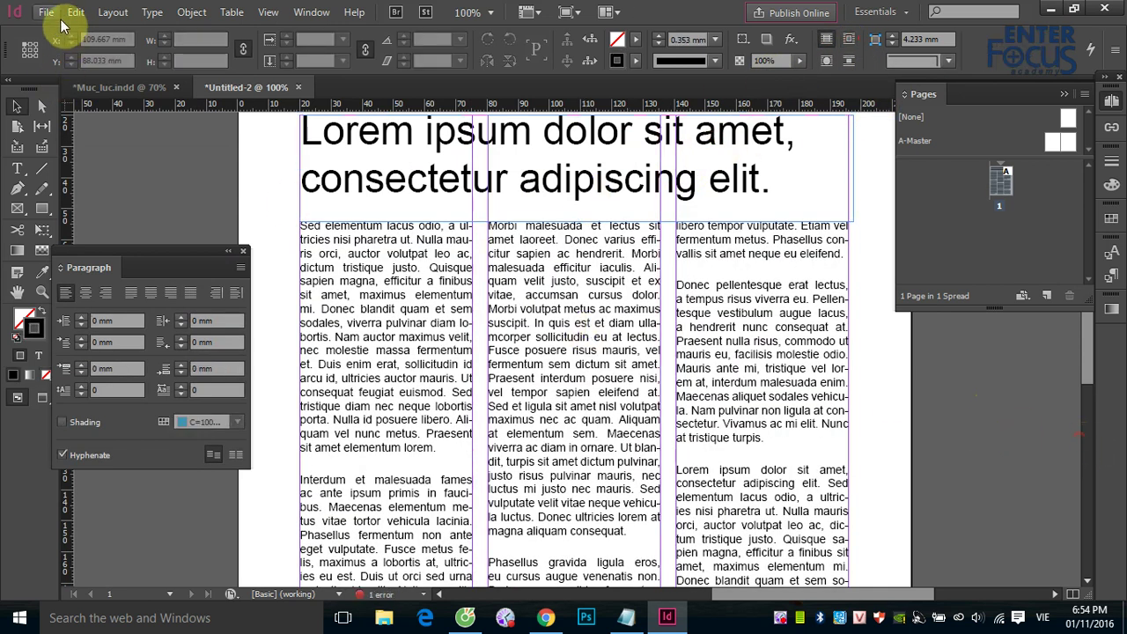
Load the black-and-white portrait photo of the woman from the Desktop folder for placing in the three-column document.
left_click(47, 13)
left_click(86, 239)
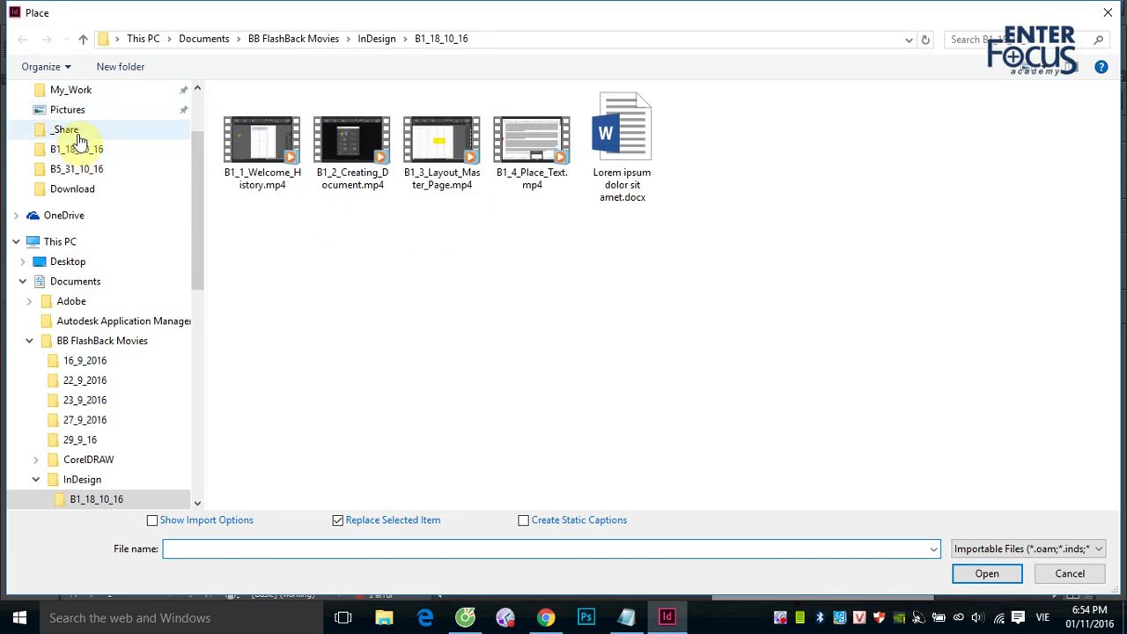
left_click_drag(199, 161, 94, 110)
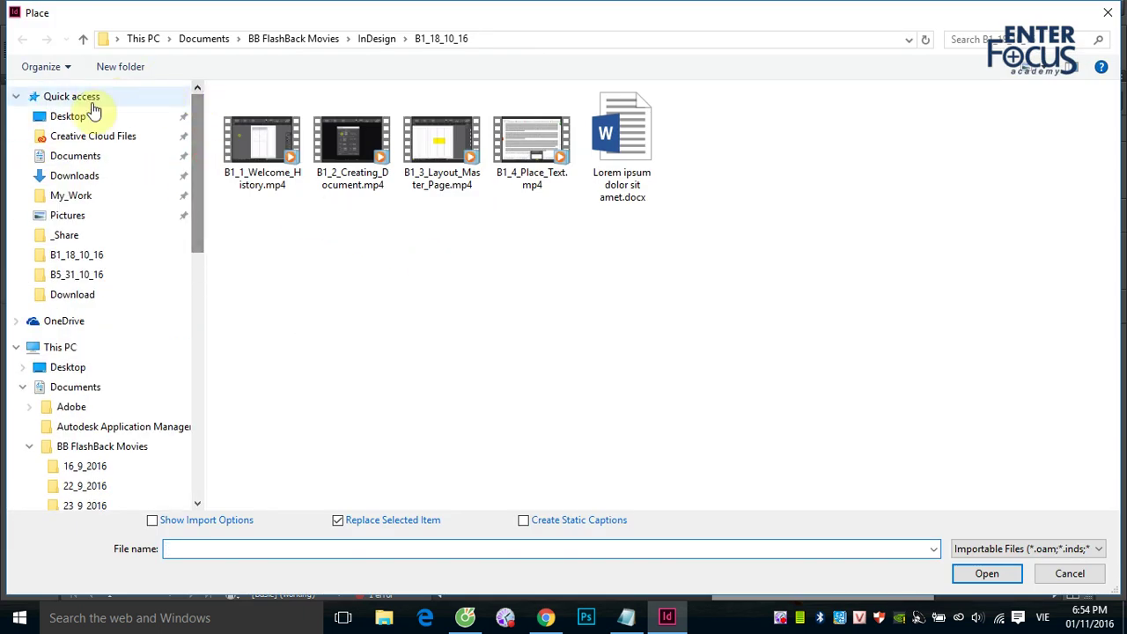
left_click(77, 115)
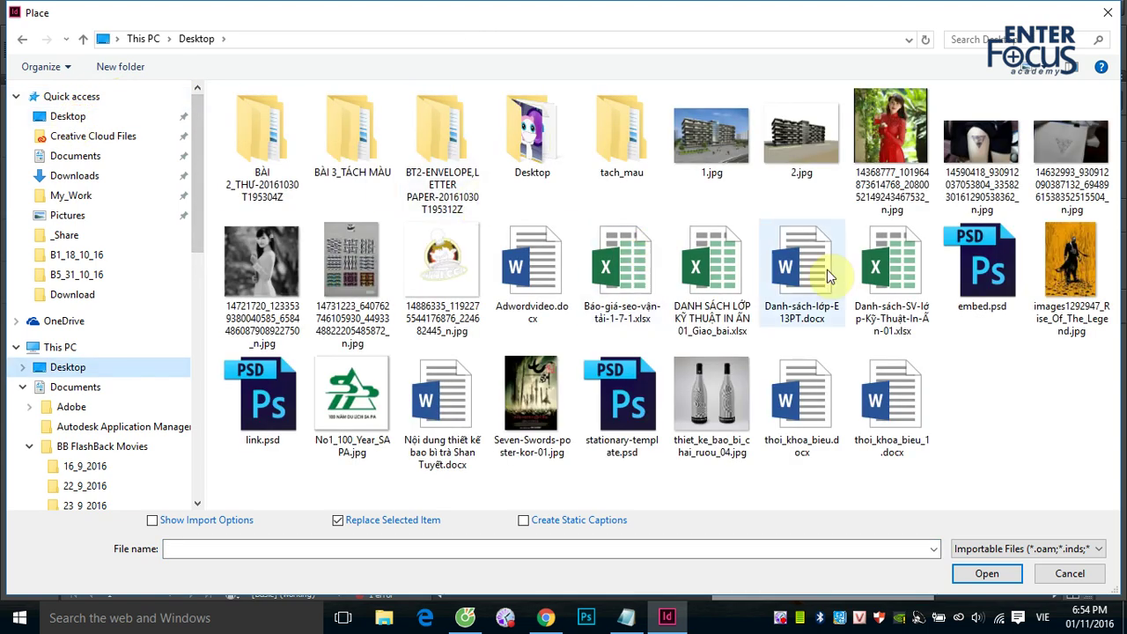
left_click(262, 264)
left_click(987, 573)
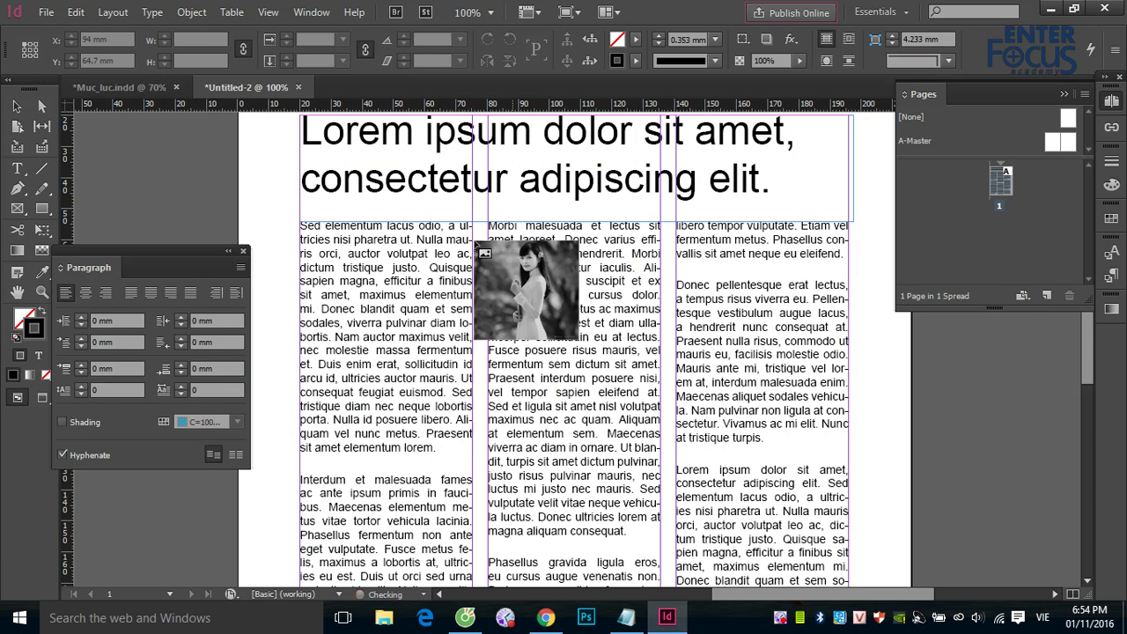
Place the photo directly below the heading across the first two columns, at X 20 mm, Y 54 mm and 115.6 mm wide.
left_click(301, 224)
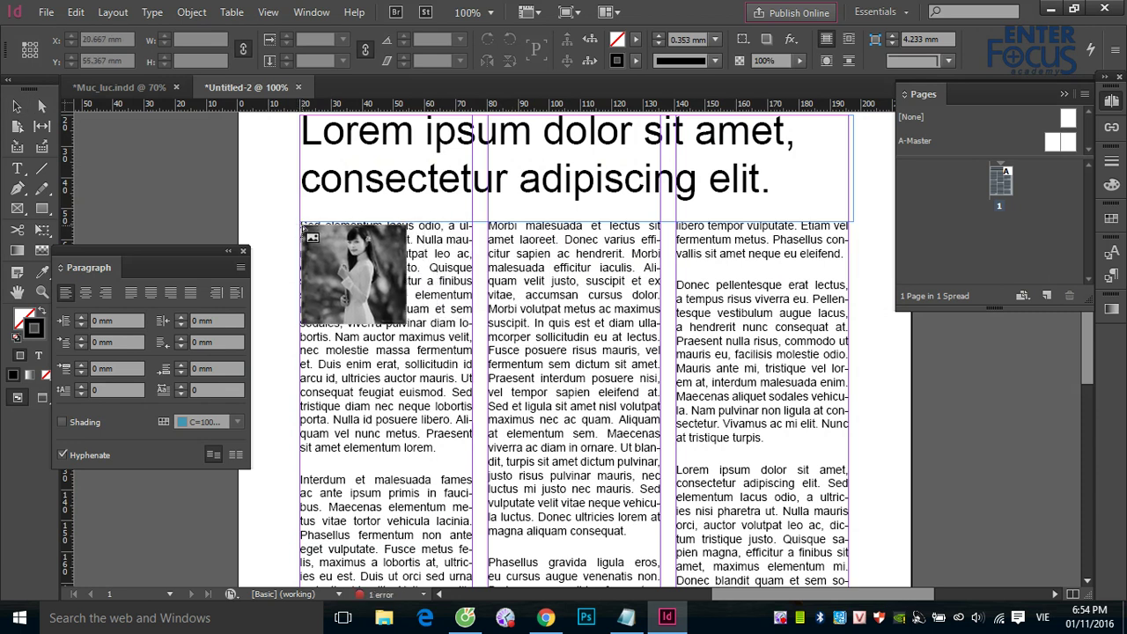
key("ctrl+z")
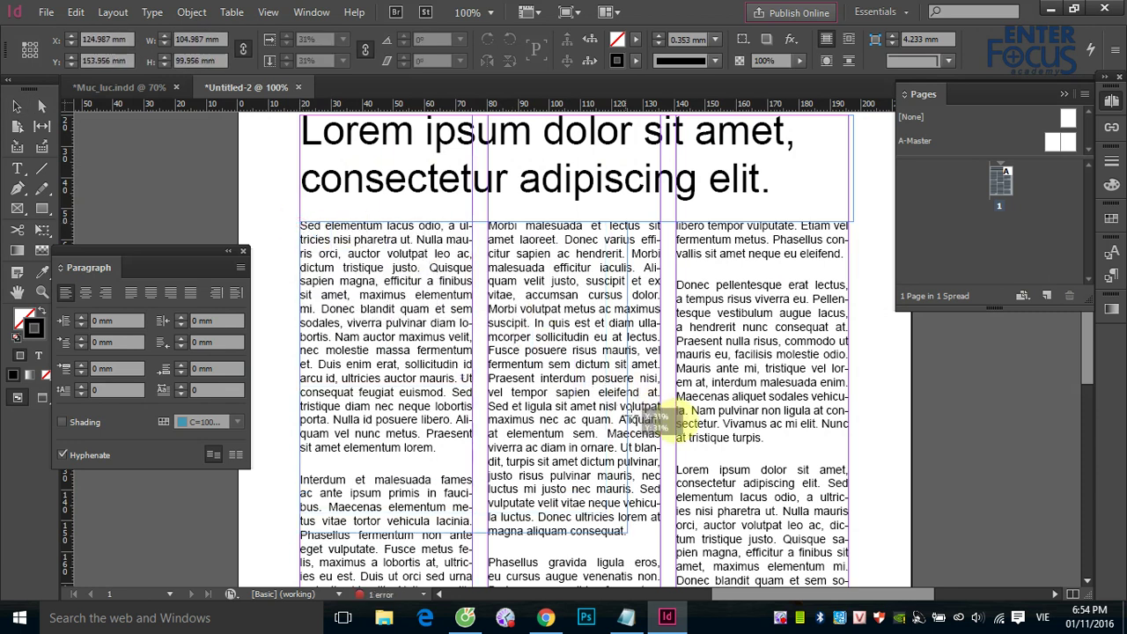
left_click(301, 223)
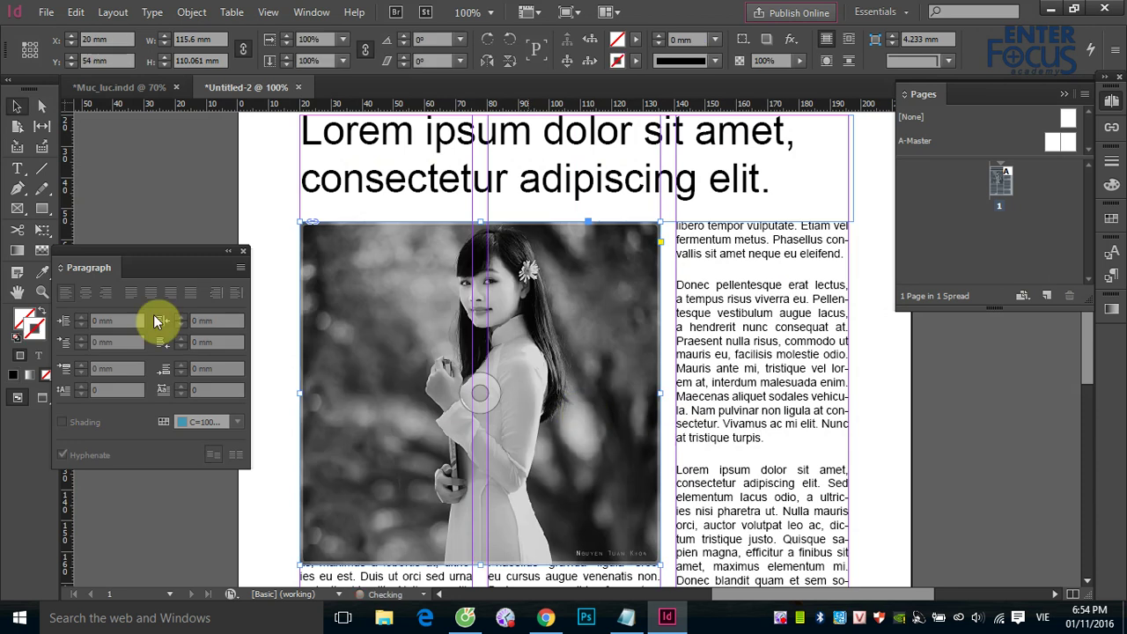
Crop the photo from its lower edge to a frame height of about 75.7 mm.
left_click(16, 106)
scroll(516, 346, "down", 3)
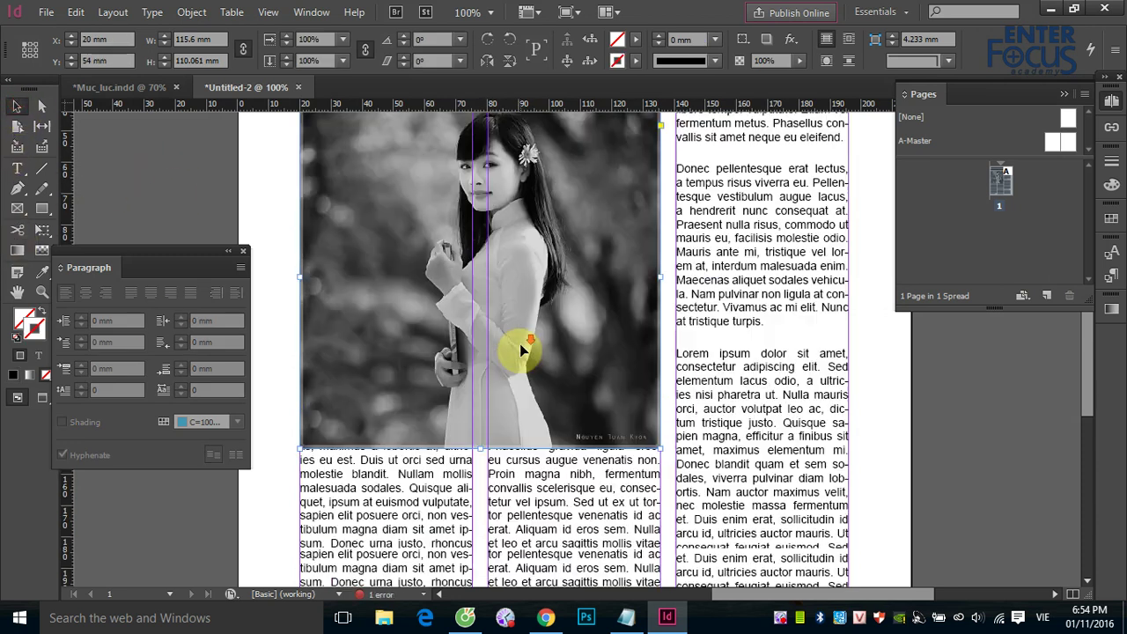
left_click_drag(478, 450, 480, 341)
Apply text wrap around the bounding box to the photo frame.
left_click(167, 179)
left_click(467, 270)
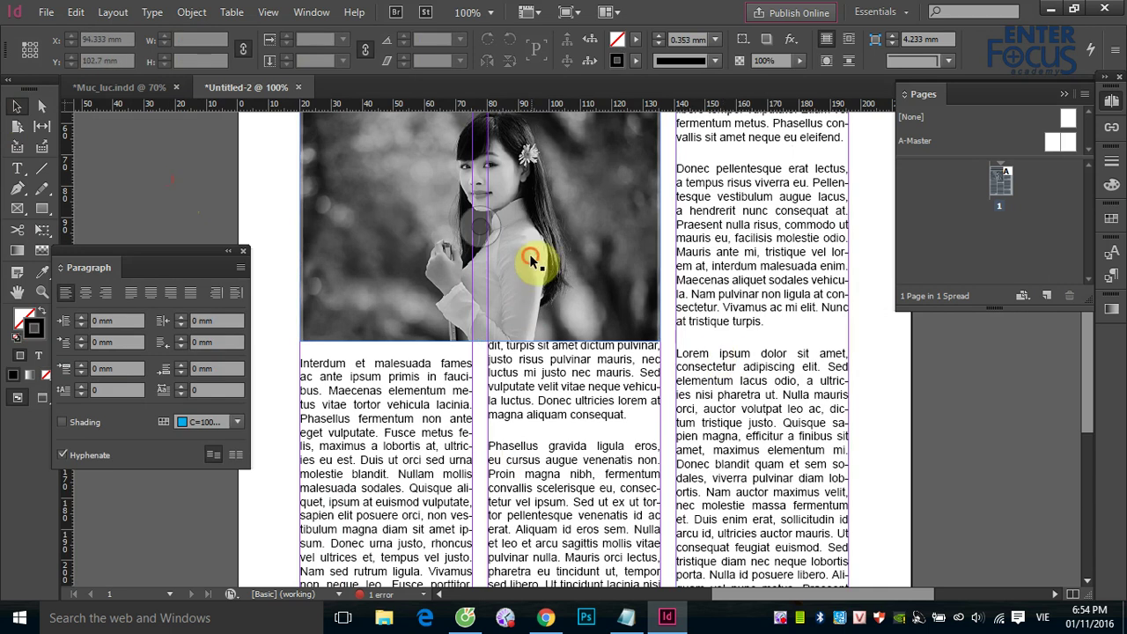
left_click(848, 38)
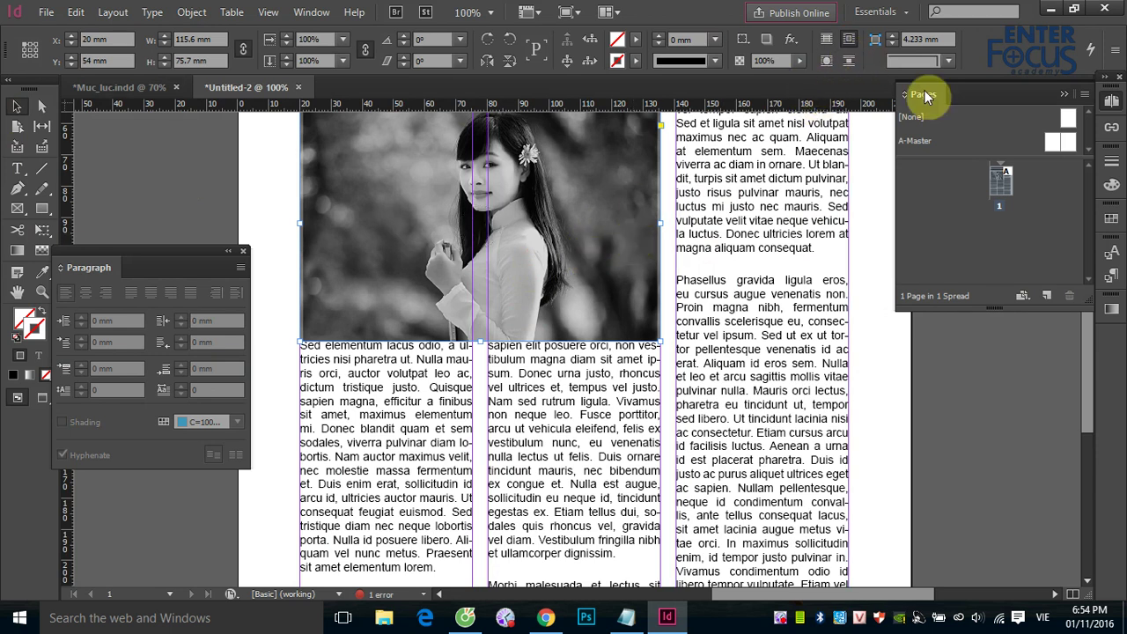
Unlink the photo's text wrap offsets and set only the bottom offset to 5 mm.
left_click(313, 13)
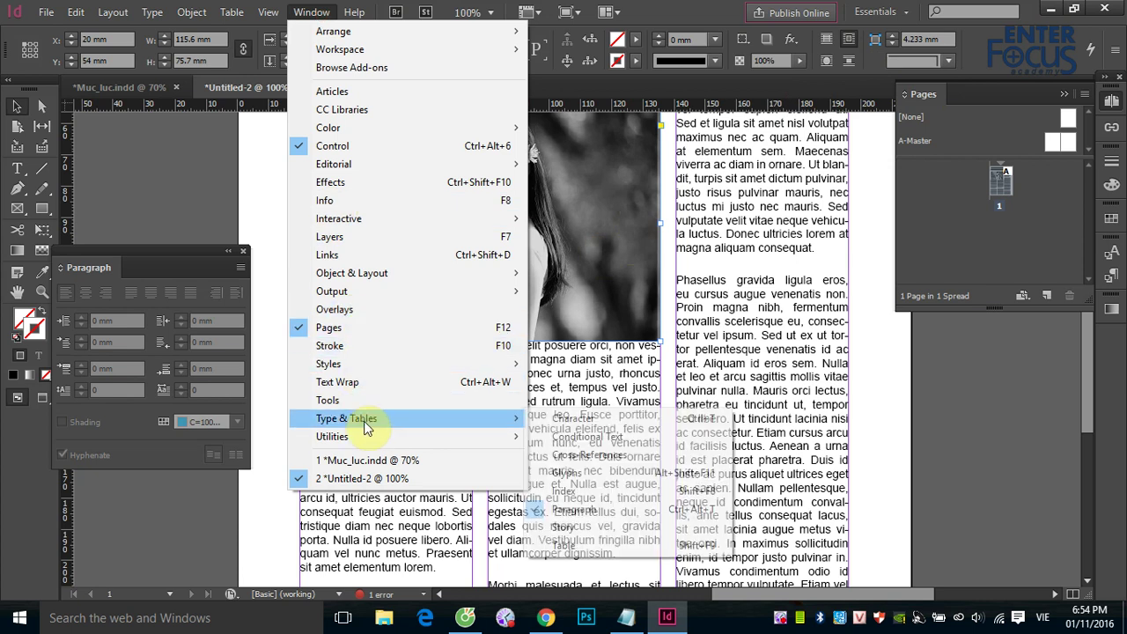
left_click(364, 388)
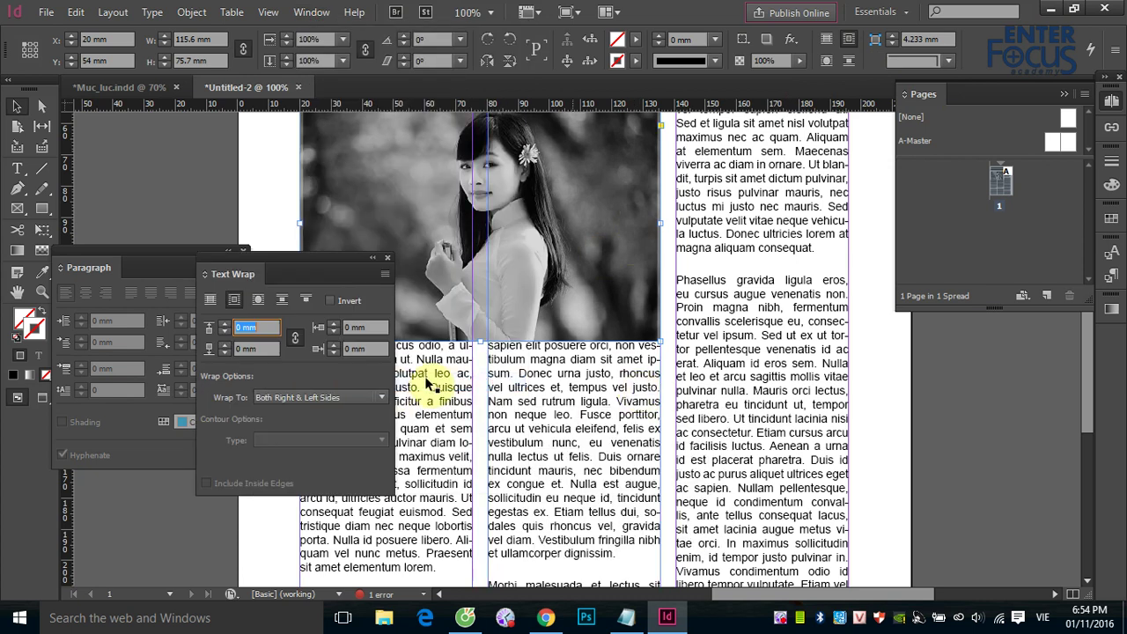
left_click(296, 339)
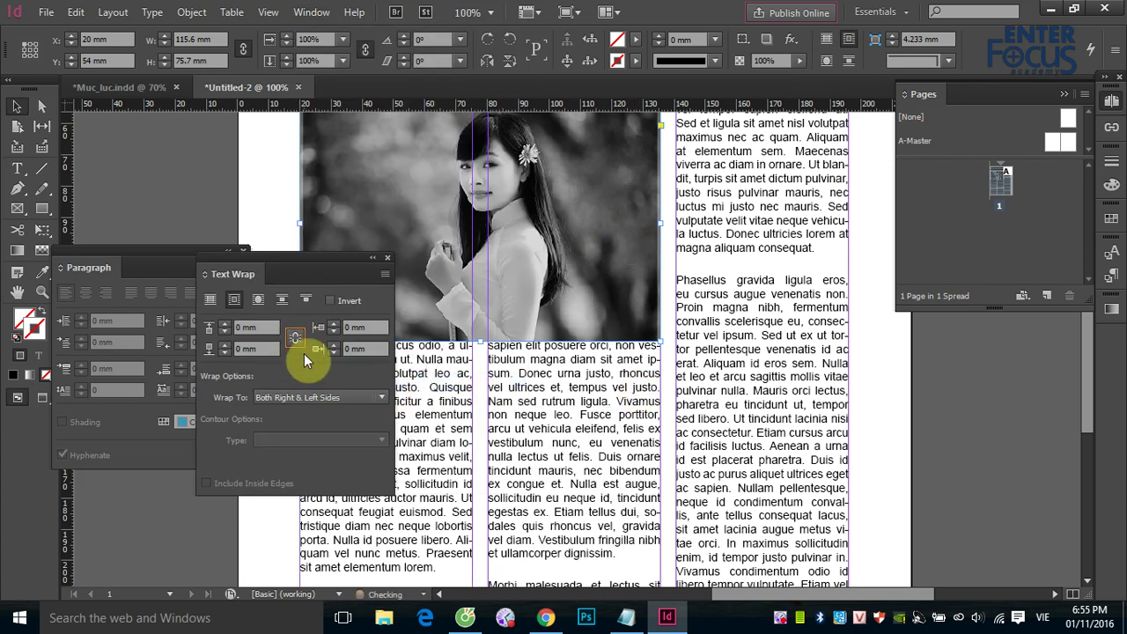
left_click(224, 344)
left_click(225, 344)
left_click(224, 344)
left_click(225, 344)
left_click(225, 344)
left_click(994, 448)
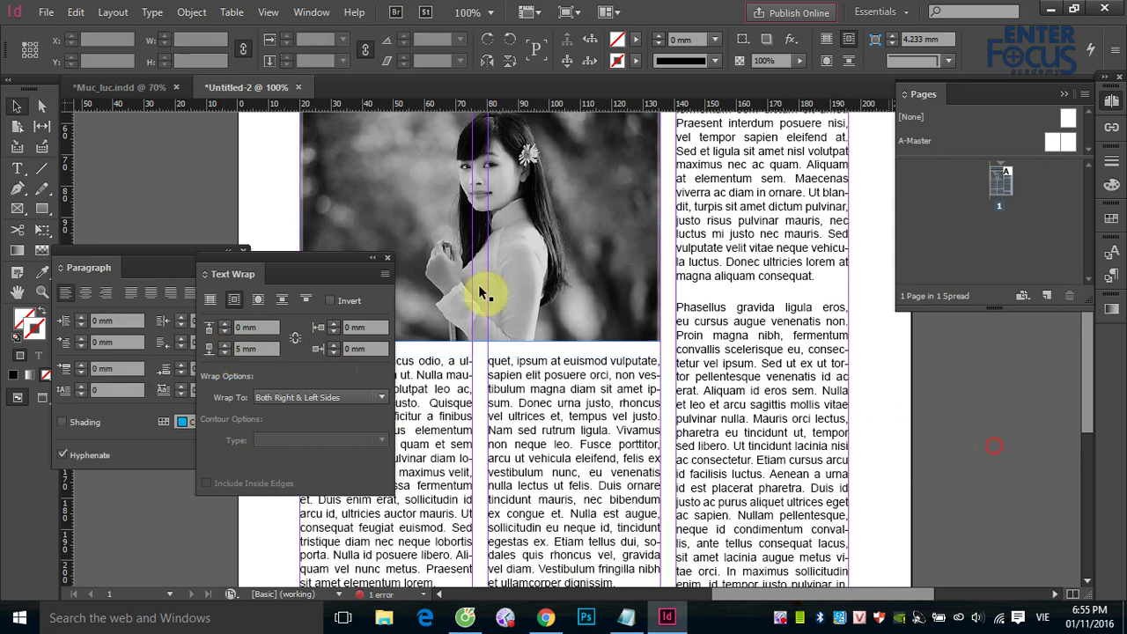
left_click(387, 257)
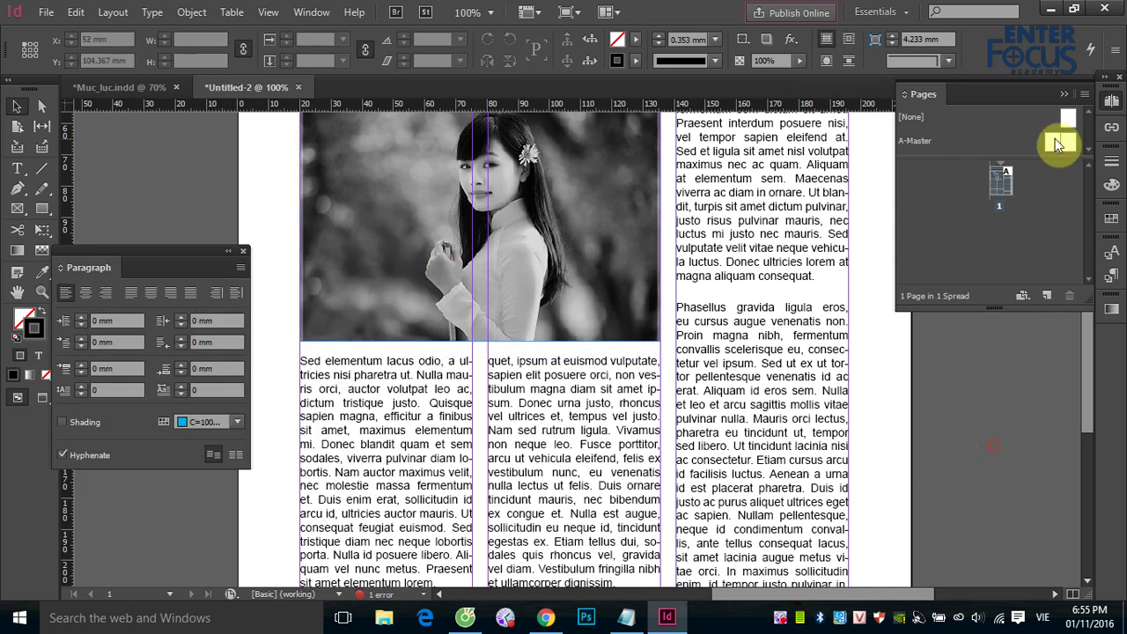
Collapse the Pages panel and show the whole page in Preview screen mode at 50% zoom.
left_click(1062, 94)
left_click(573, 12)
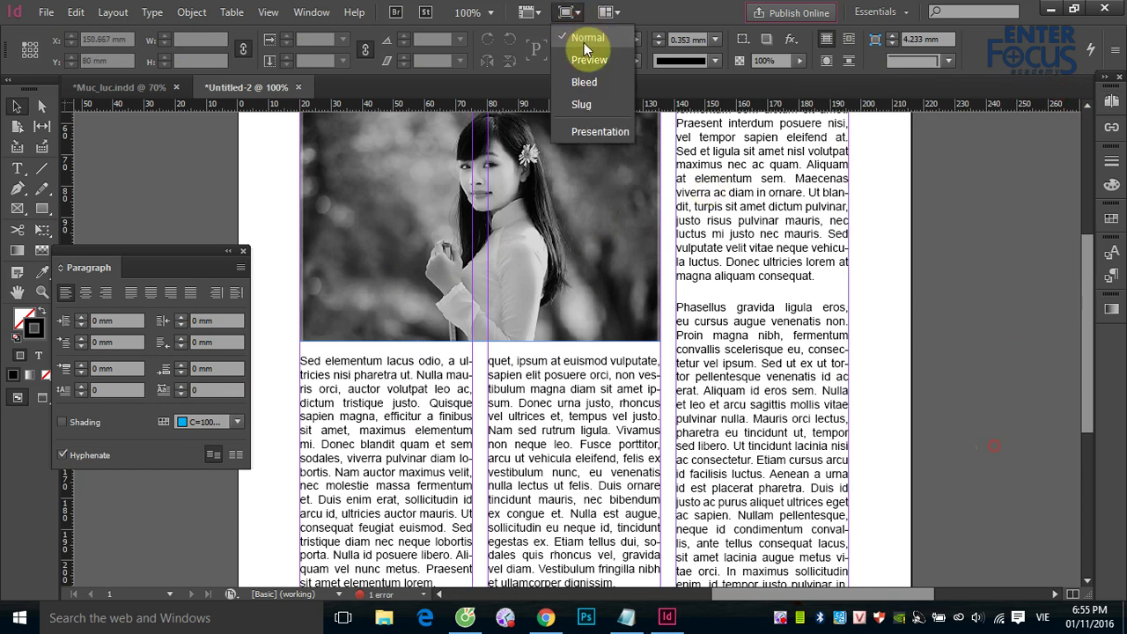
left_click(586, 60)
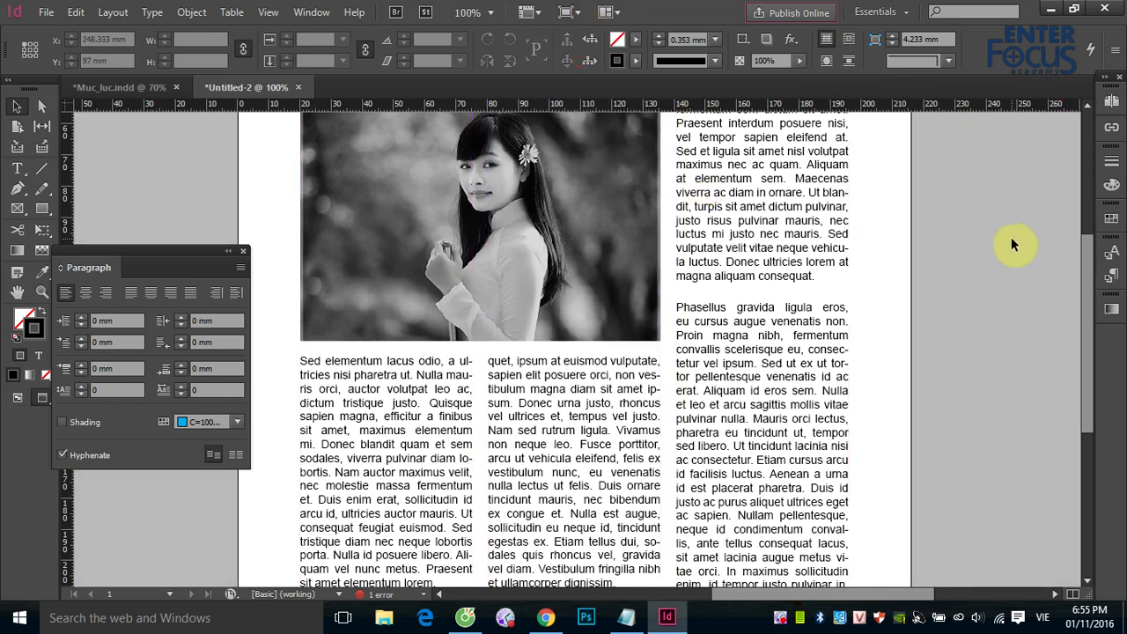
key("ctrl+minus")
key("ctrl+minus")
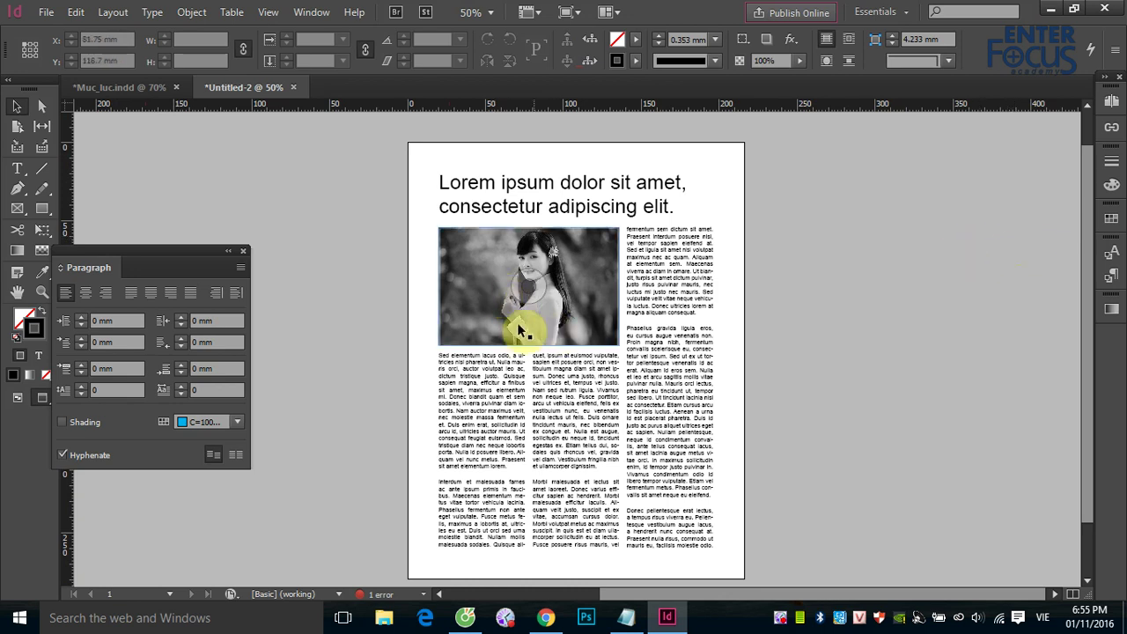
Try the photo lower across the last two columns at about X 80.3 mm, Y 135.2 mm, and return it below the heading.
left_click(477, 291)
left_click_drag(567, 372, 570, 420)
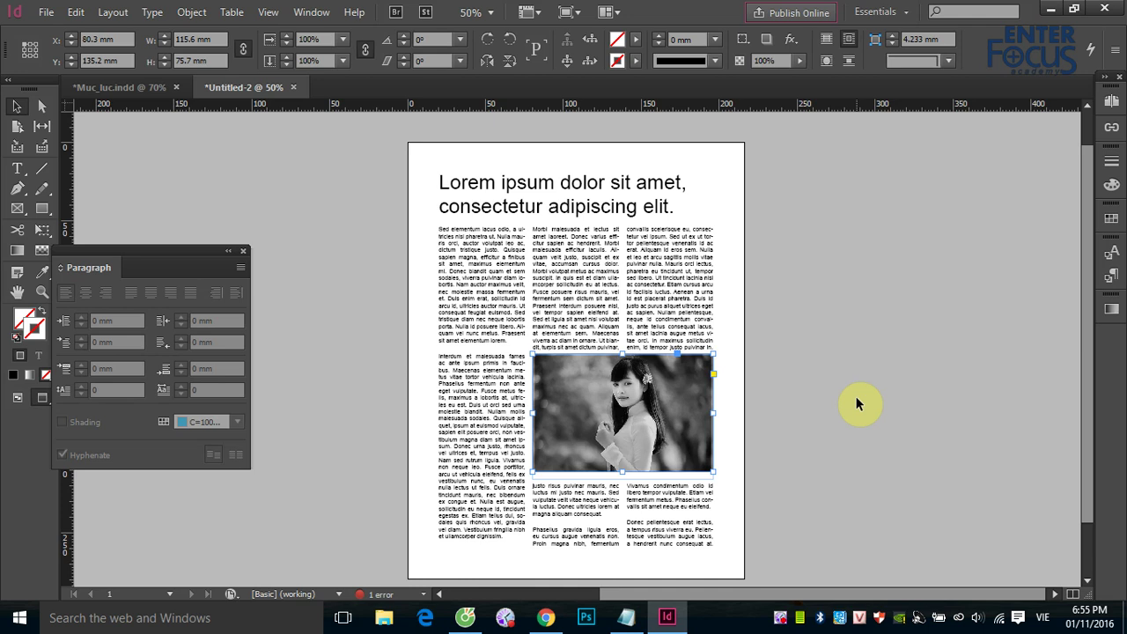
left_click_drag(677, 399, 586, 271)
left_click(933, 272)
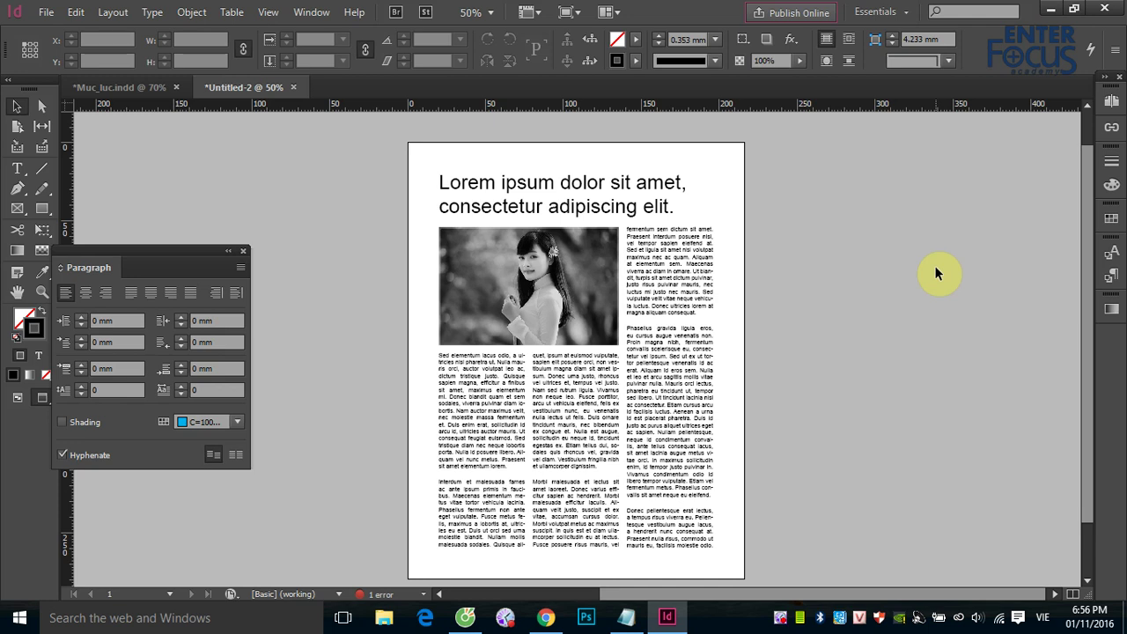
left_click(584, 283)
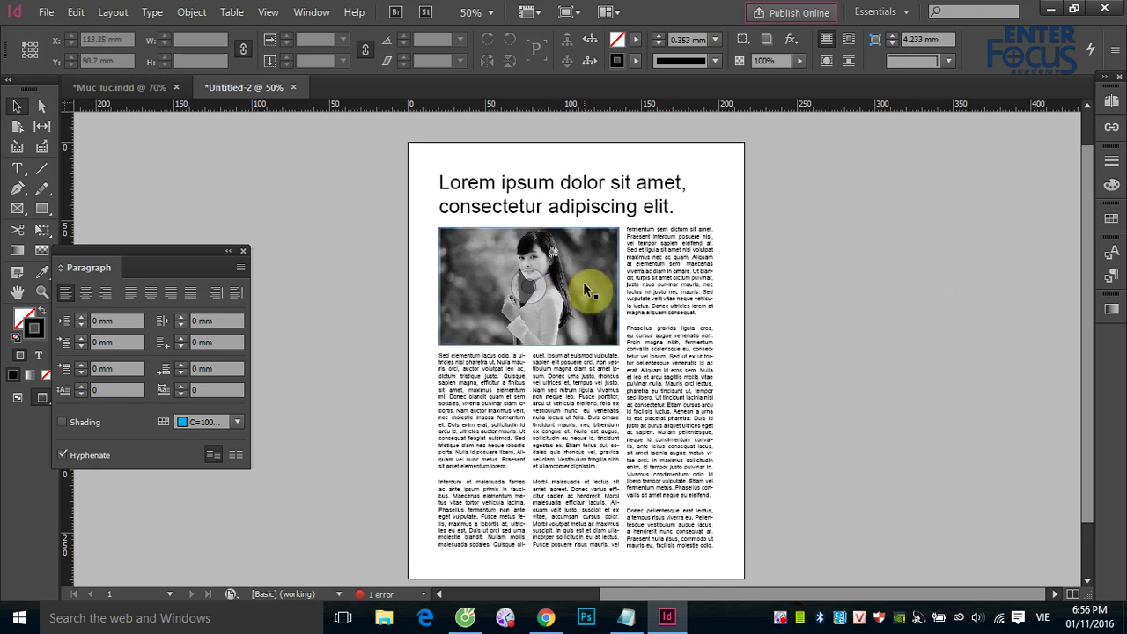
left_click_drag(582, 282, 597, 299)
Switch to the Muc_luc.indd document, go back to its opening pages and close the Paragraph panel.
left_click(141, 88)
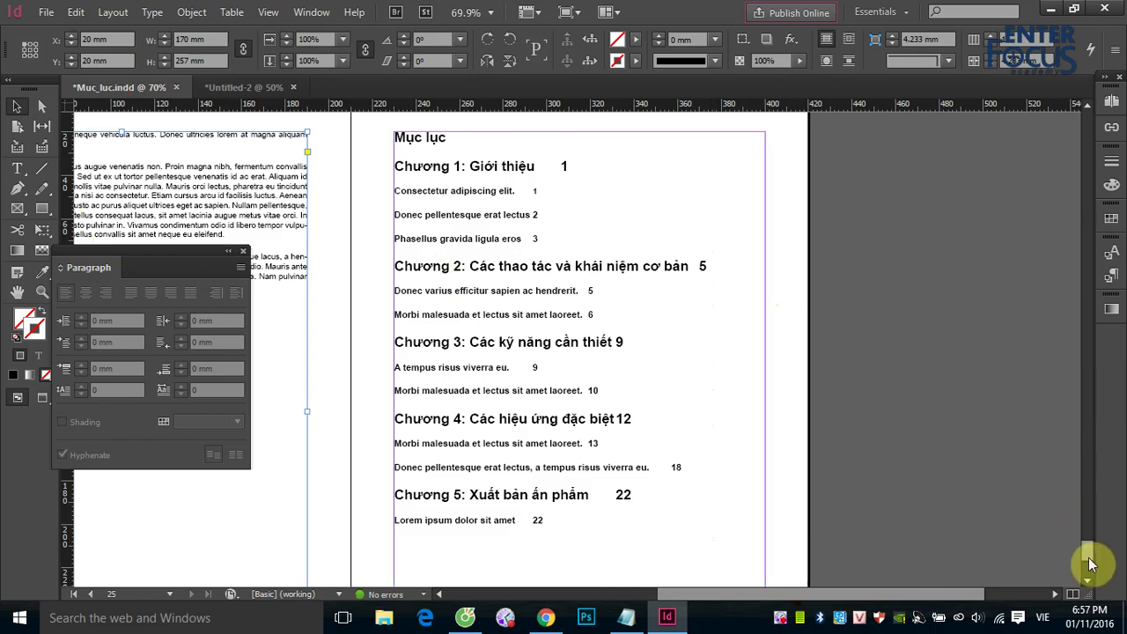
left_click_drag(1090, 563, 1091, 118)
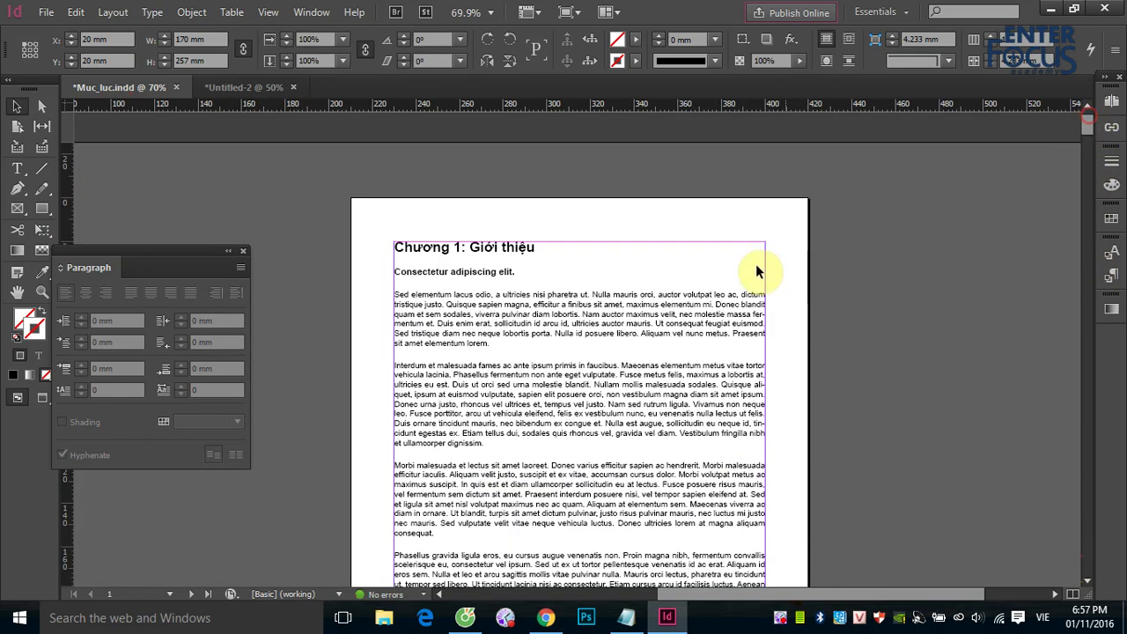
scroll(666, 290, "down", 10)
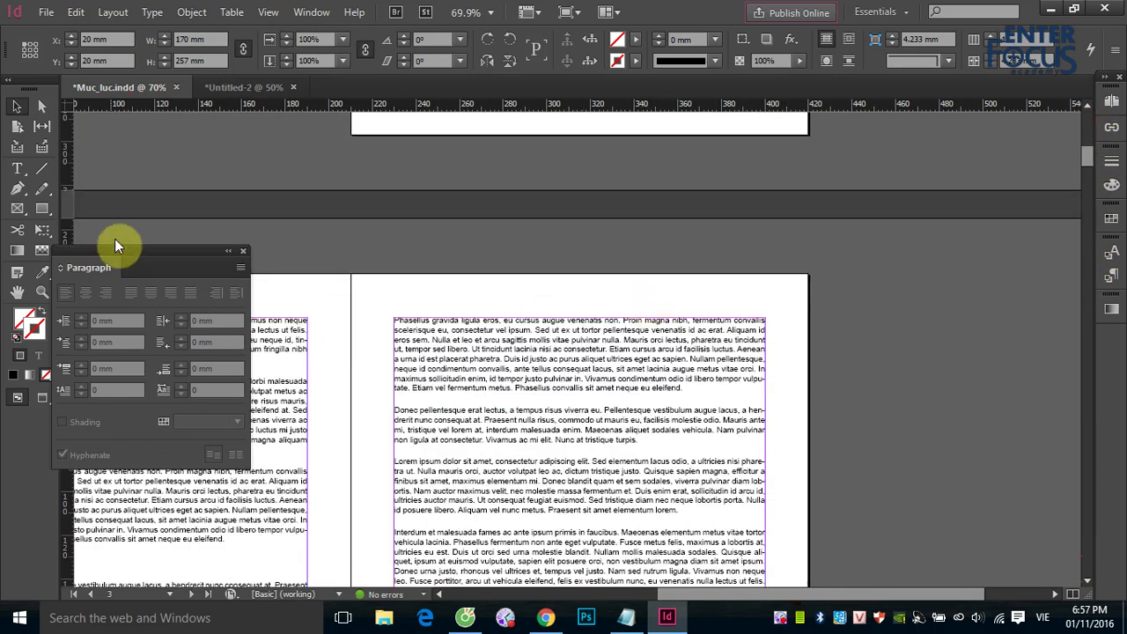
left_click(244, 254)
left_click(45, 13)
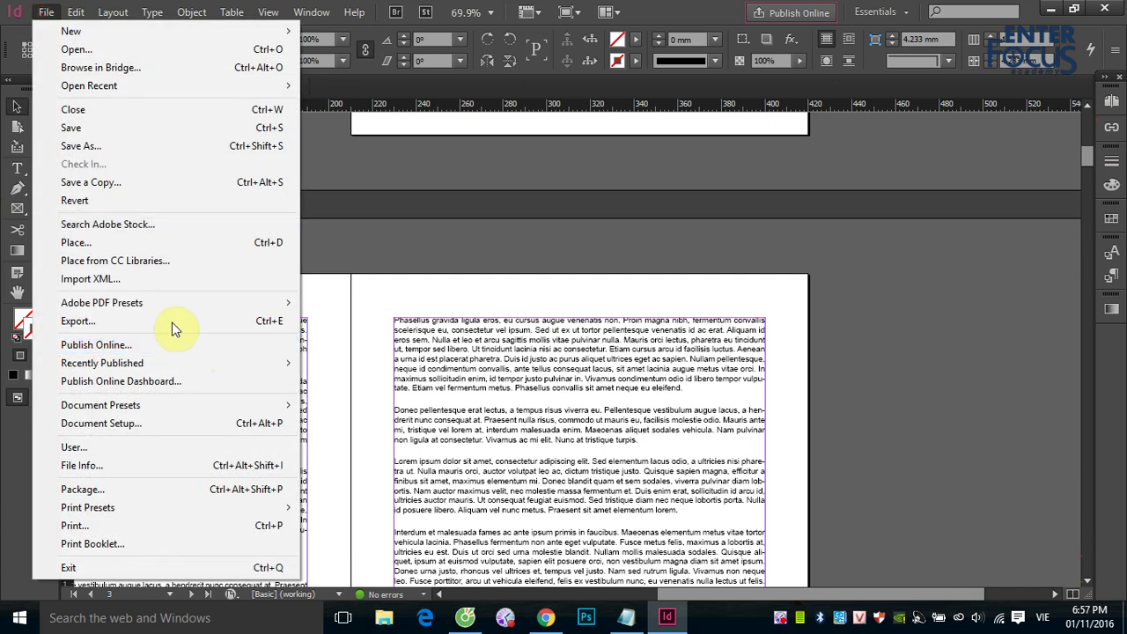
left_click(120, 245)
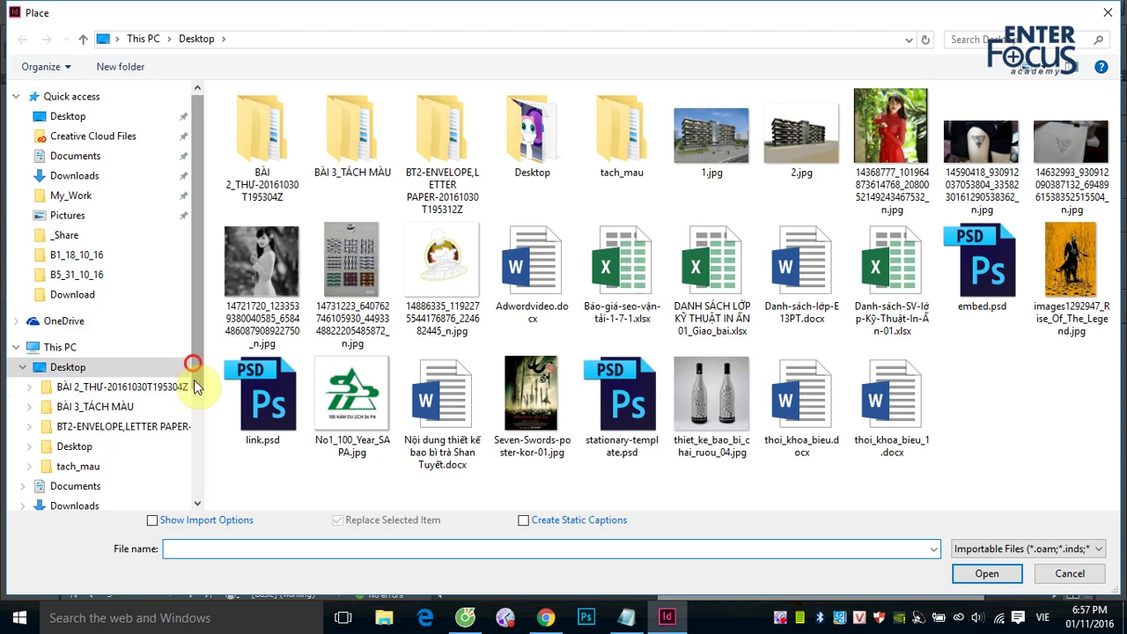
scroll(193, 387, "down", 1)
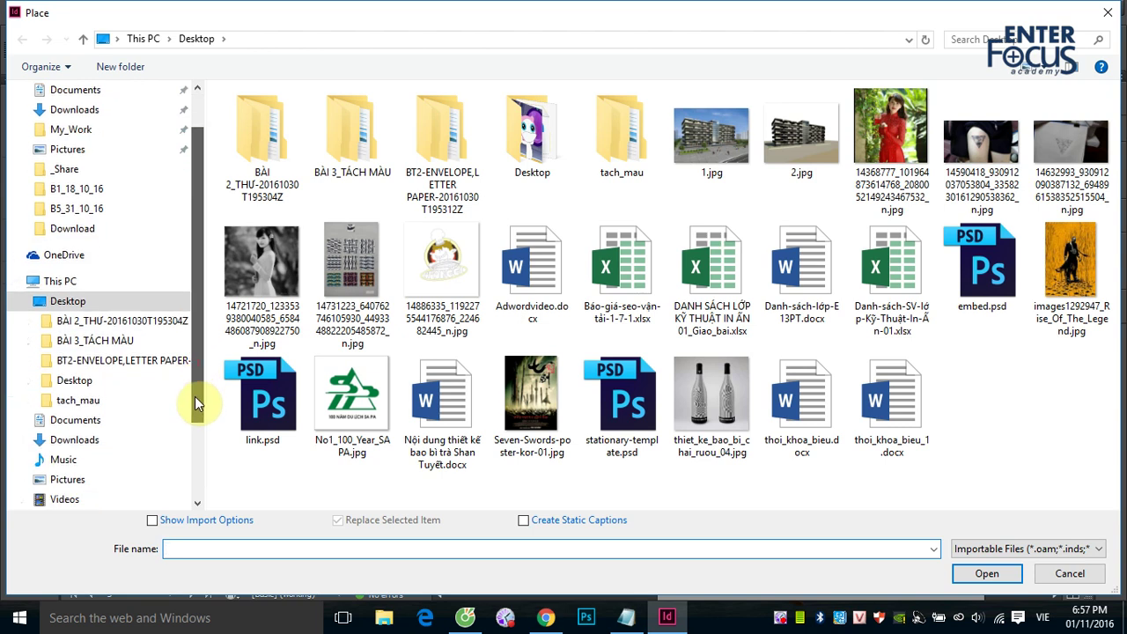
scroll(195, 396, "up", 1)
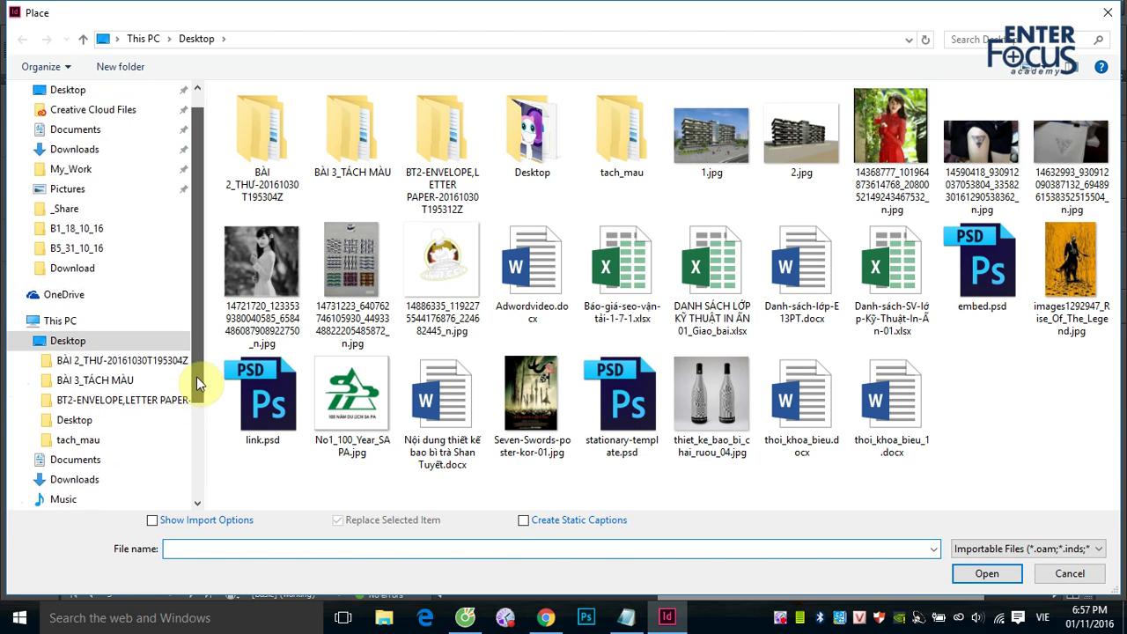
left_click(75, 213)
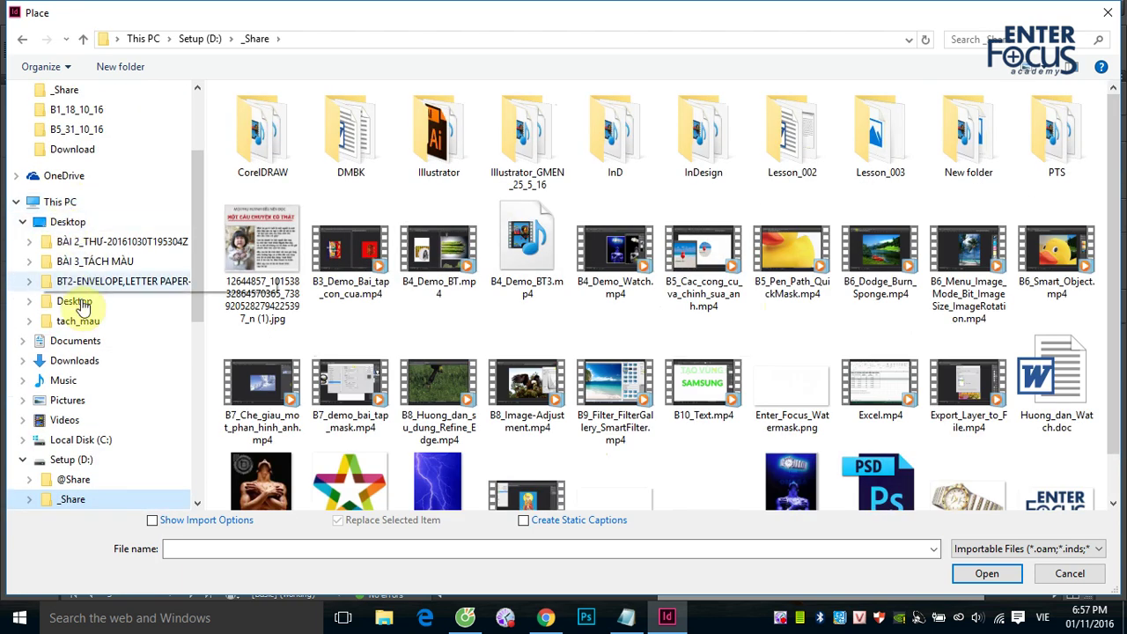
left_click(77, 462)
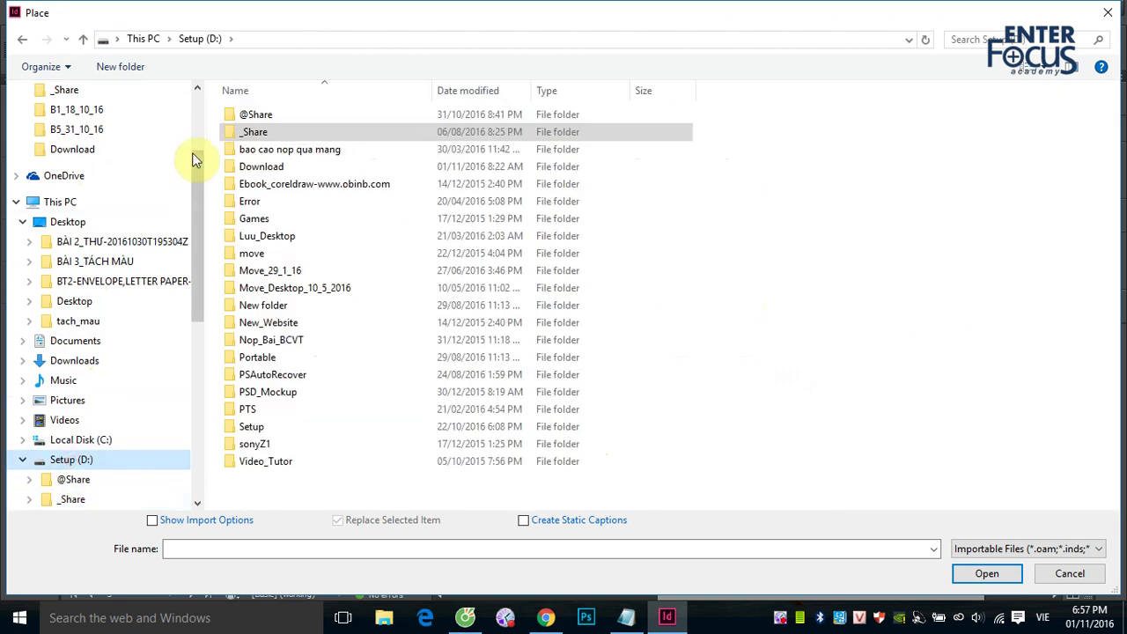
double_click(246, 114)
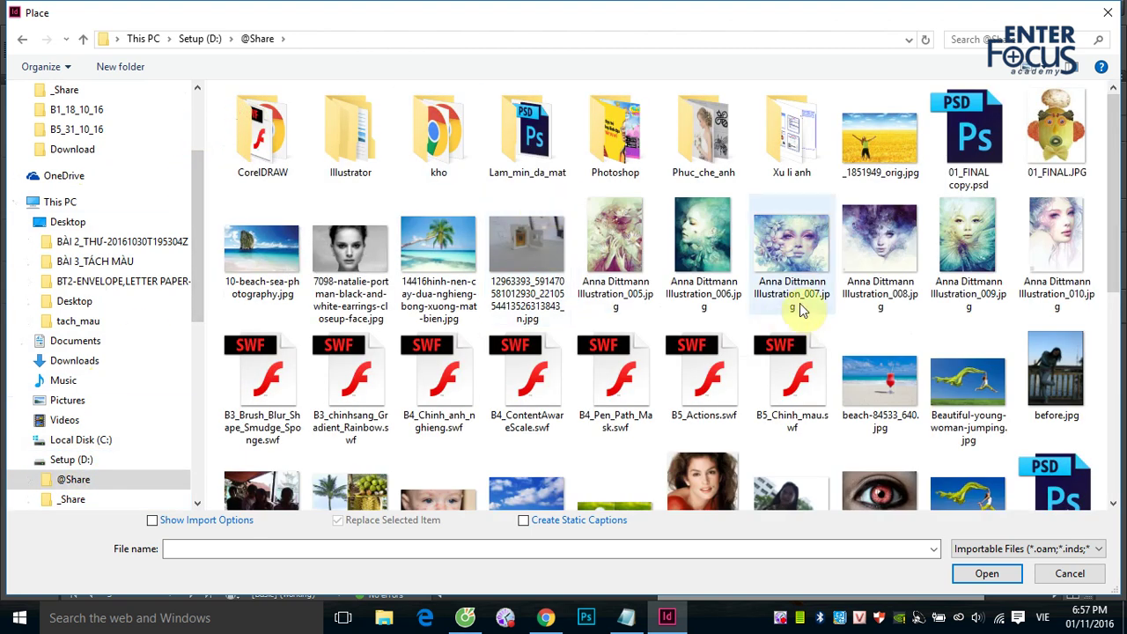
left_click(795, 264)
left_click(986, 573)
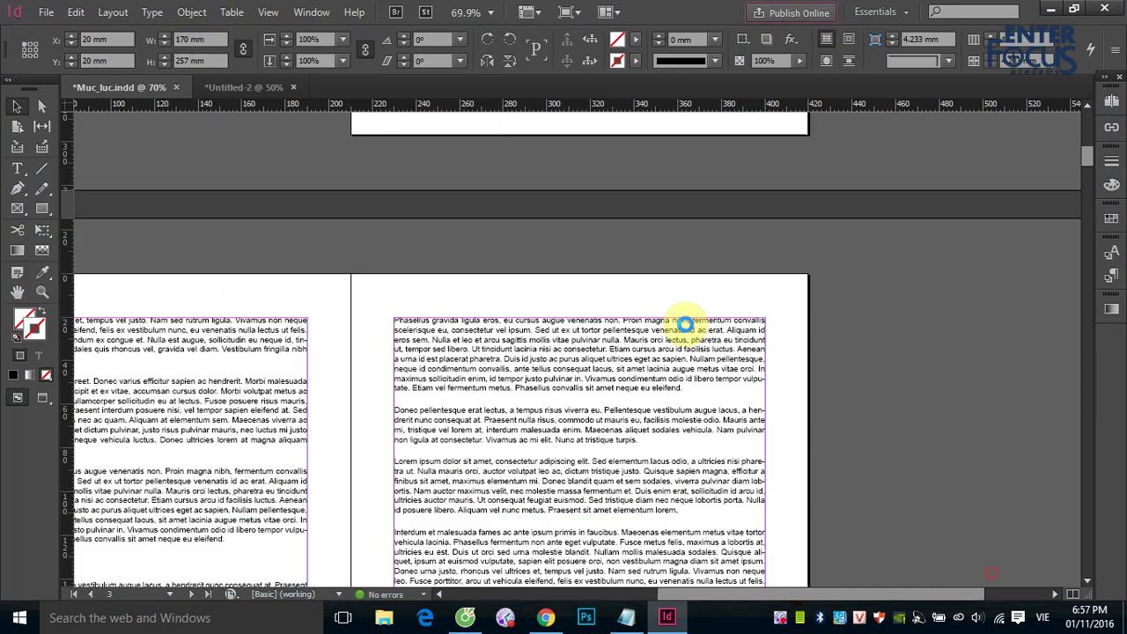
Place the loaded illustration at the left margin of page 2, beneath the heading "Donec pellentesque erat lectus".
scroll(469, 368, "up", 8)
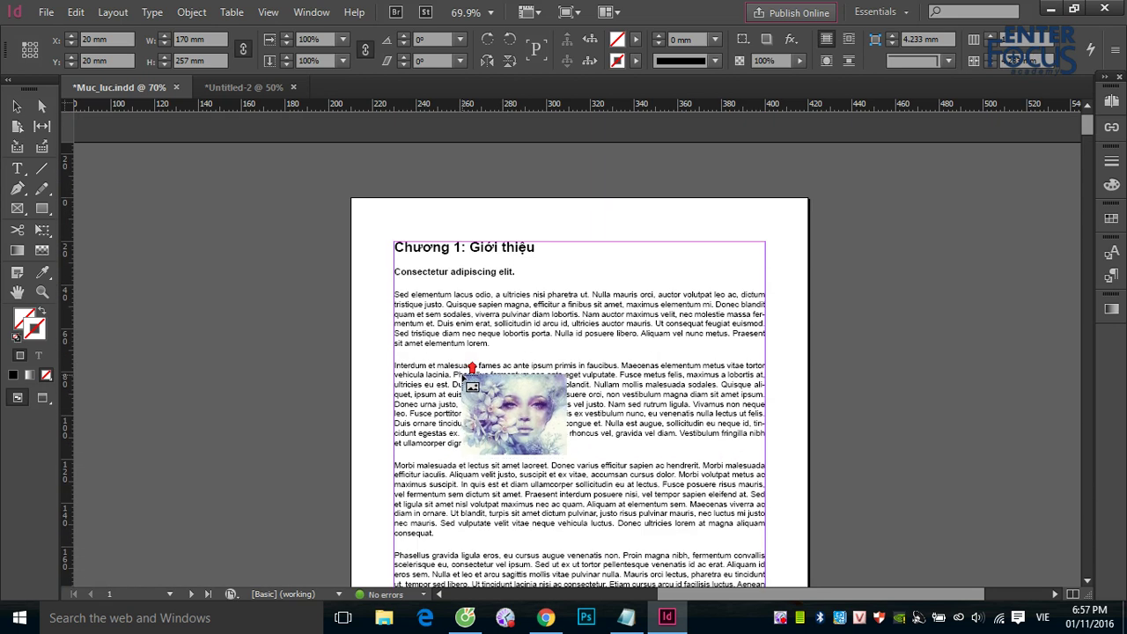
scroll(440, 378, "down", 10)
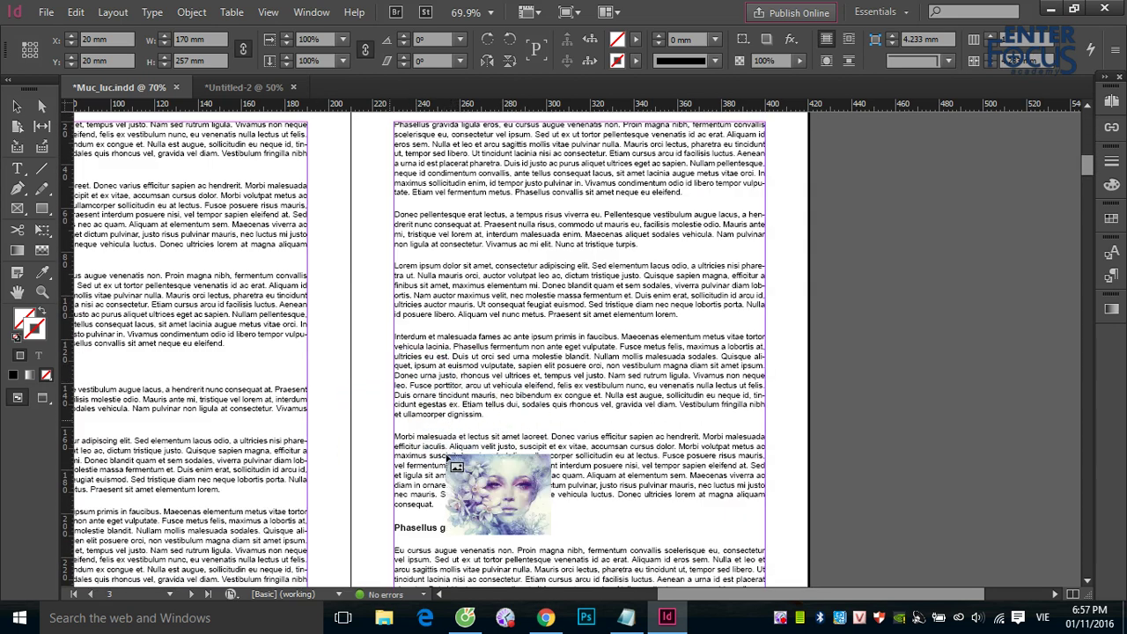
left_click_drag(744, 591, 650, 595)
scroll(384, 406, "up", 3)
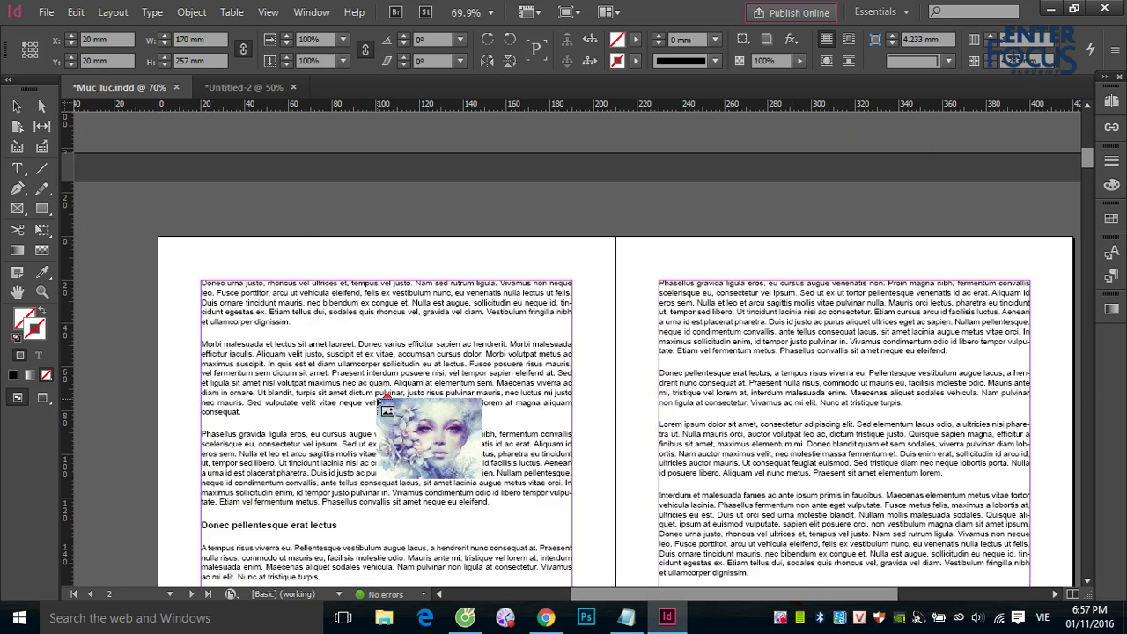
scroll(234, 359, "down", 3)
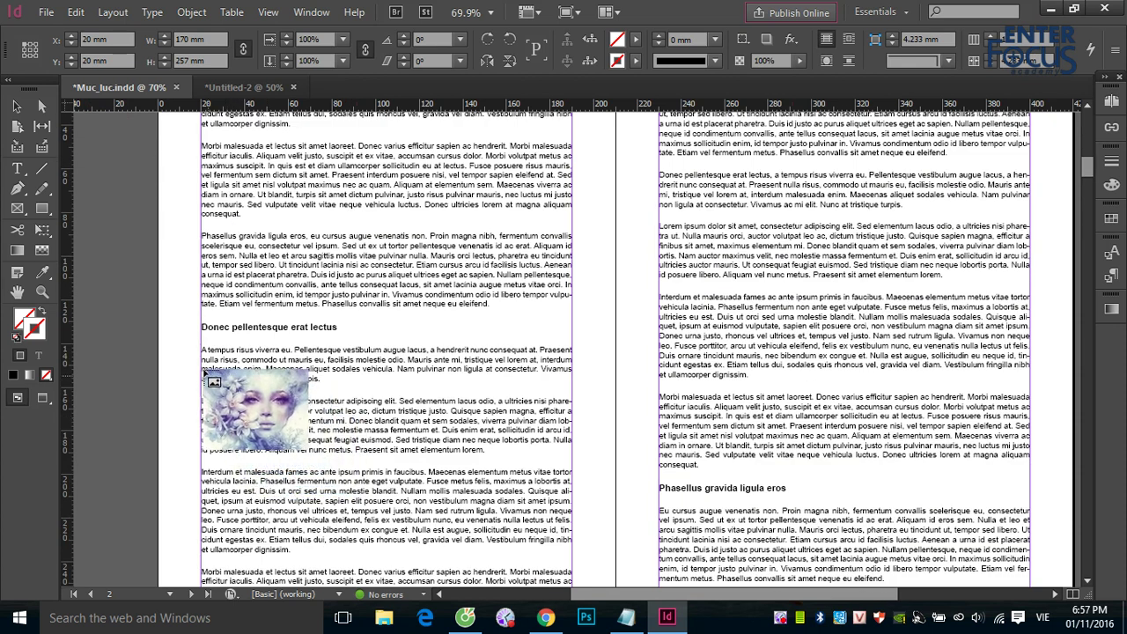
left_click(202, 348)
Scale the illustration and its frame proportionally to the text column width, 170 mm by 131.279 mm, undoing a first resize that only crops it.
scroll(545, 379, "down", 4)
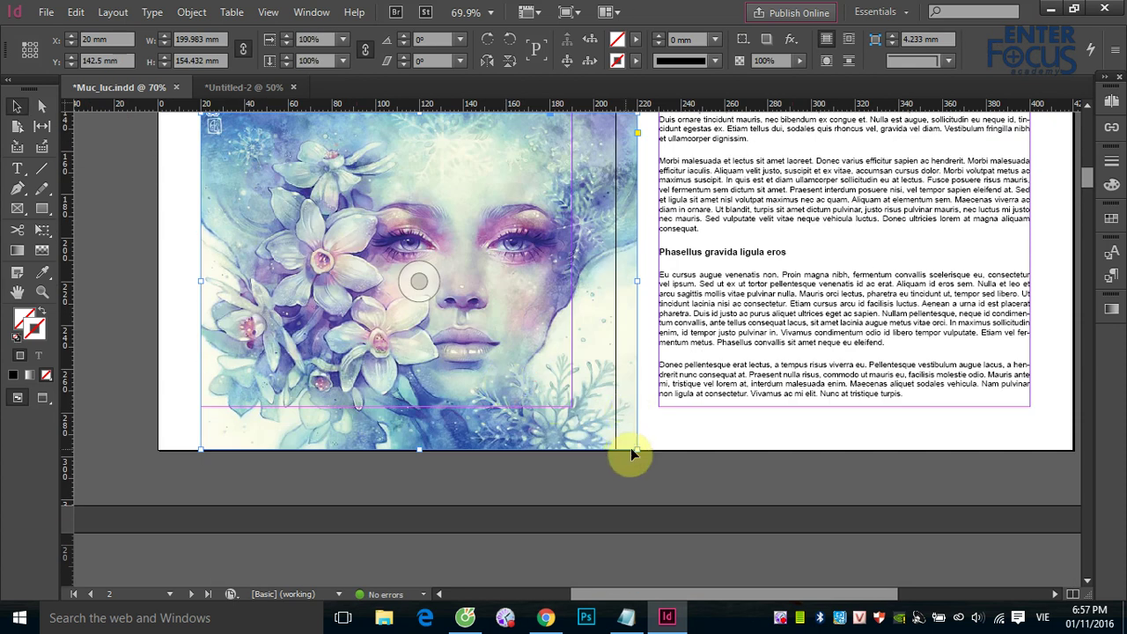
left_click_drag(632, 449, 571, 327)
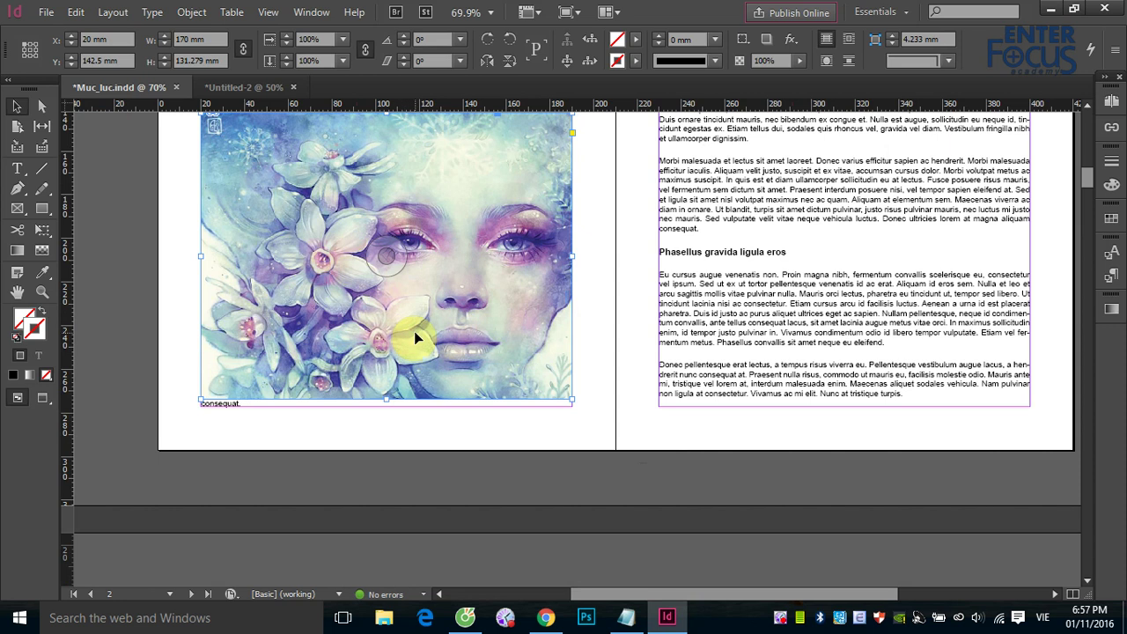
key("ctrl+z")
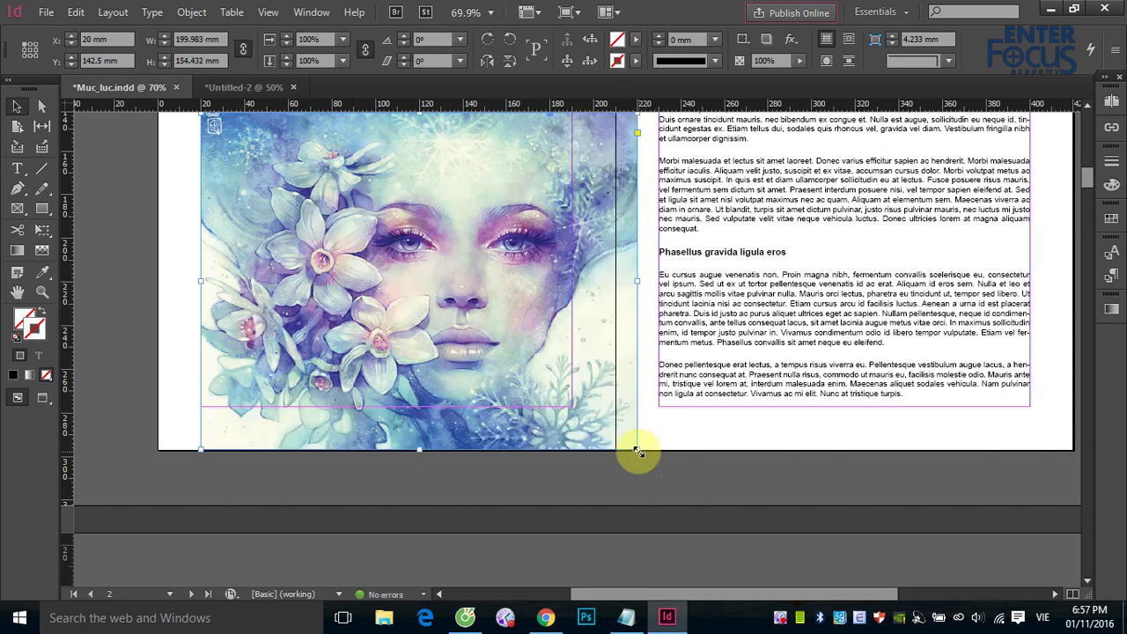
left_click_drag(634, 449, 570, 390)
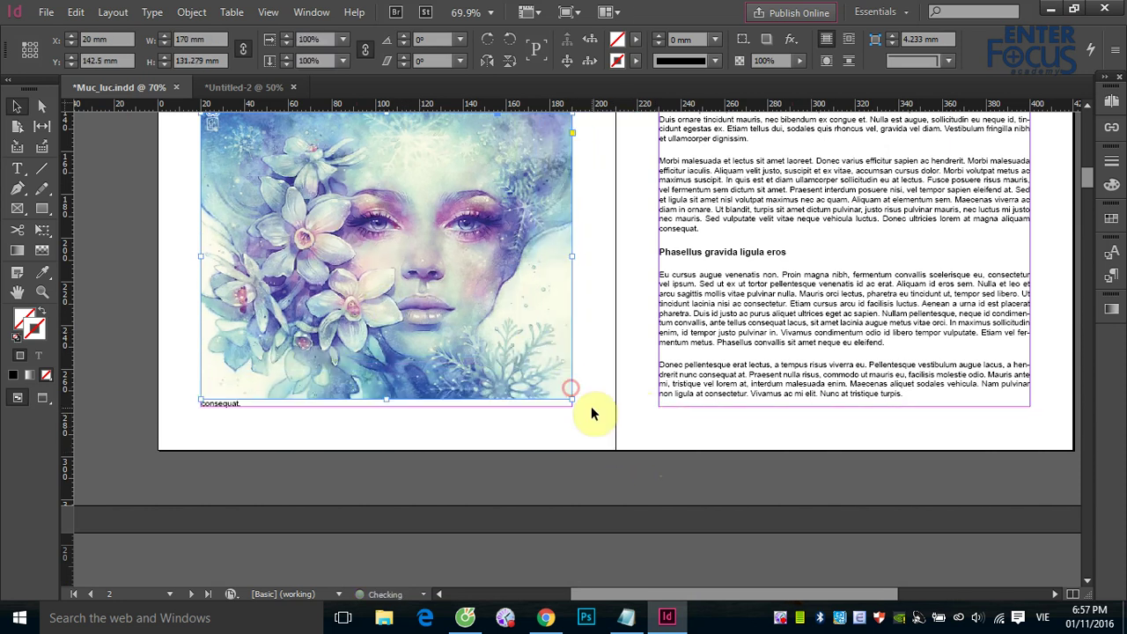
Wrap the text around the illustration's bounding box.
scroll(534, 420, "up", 3)
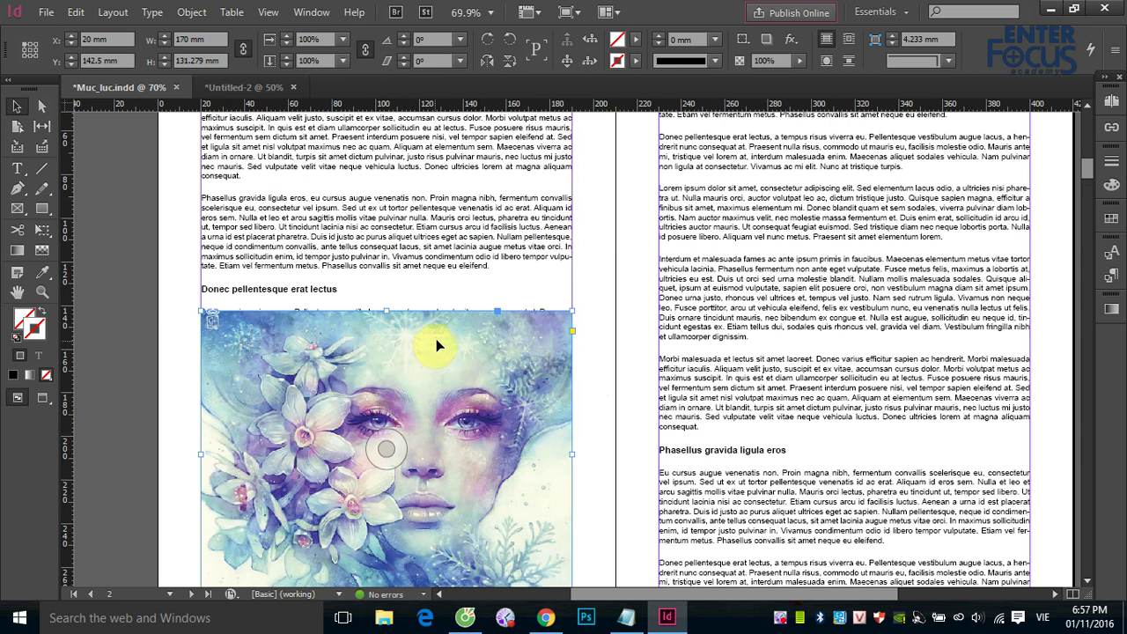
left_click(850, 41)
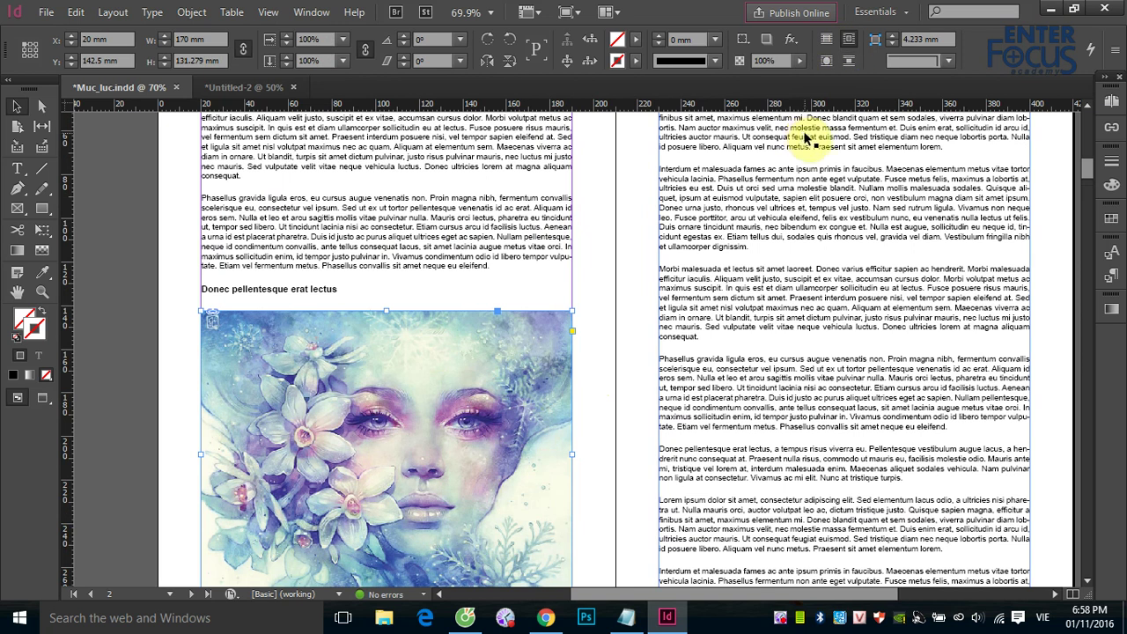
scroll(510, 246, "down", 3)
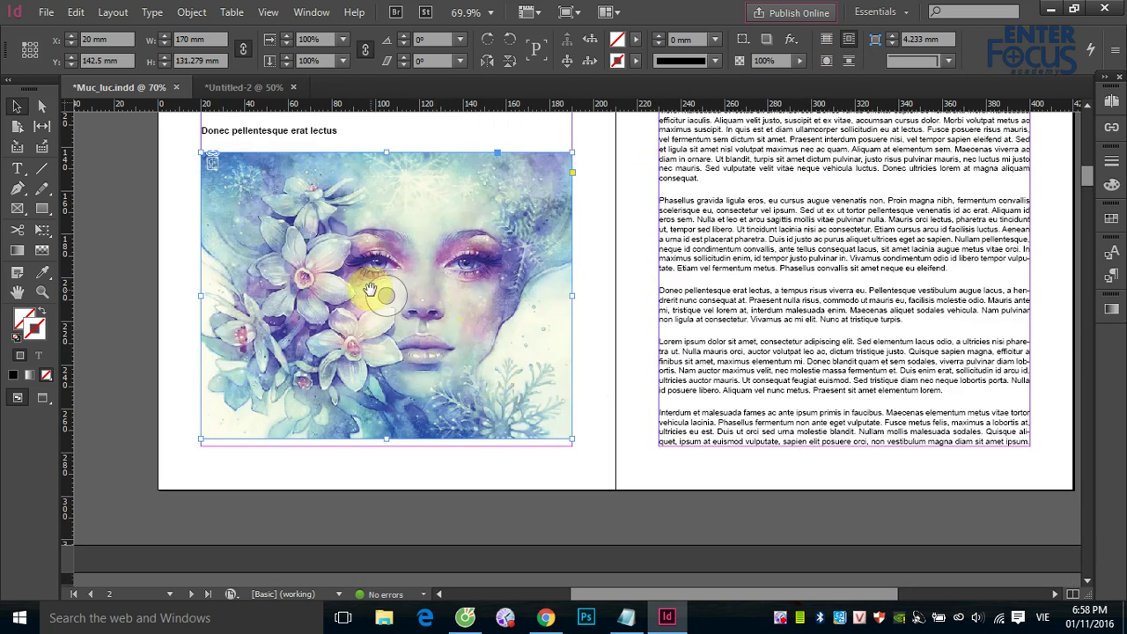
scroll(150, 296, "up", 2)
Replace the heading "Donec pellentesque erat lectus" above the illustration with "Các kỹ năng cần thiết".
left_click(17, 168)
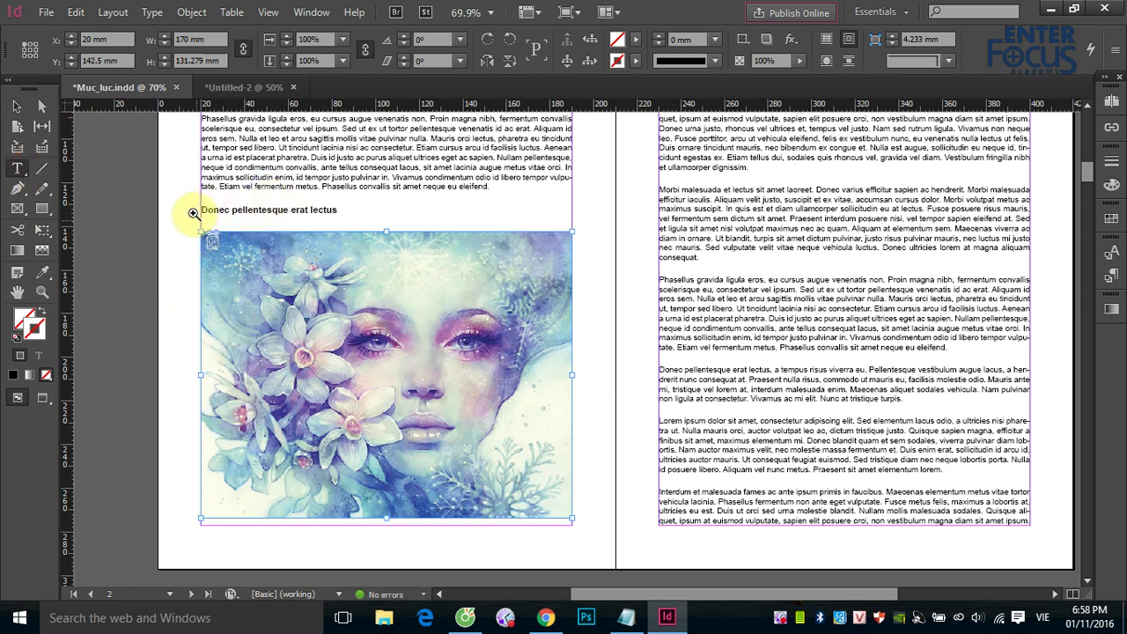
left_click_drag(188, 198, 338, 274)
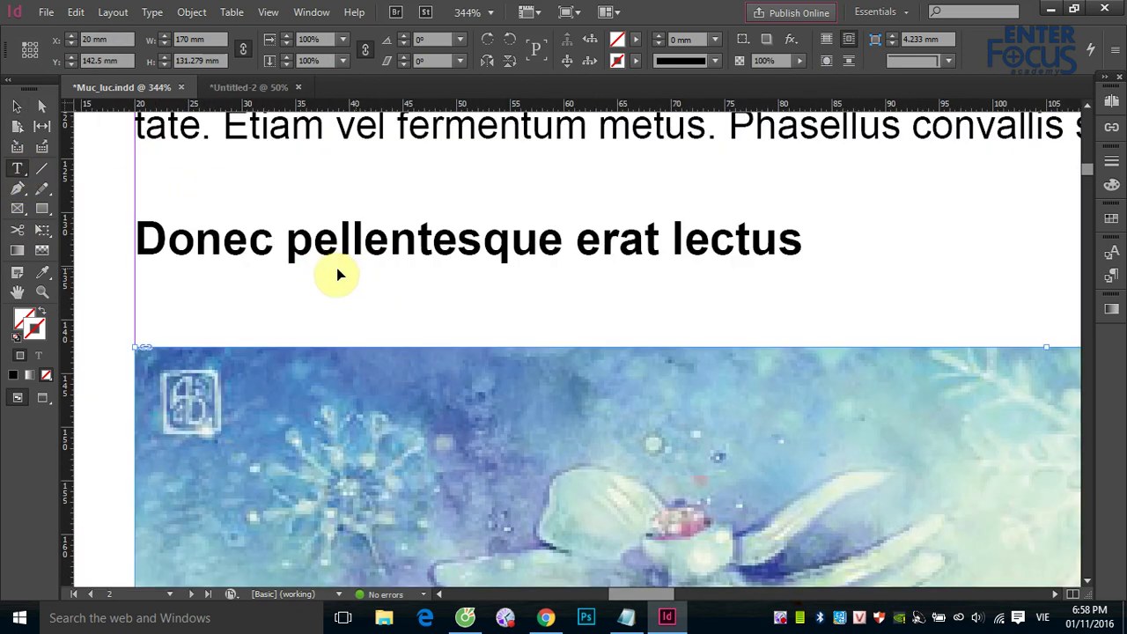
left_click(139, 237)
left_click_drag(139, 238, 798, 246)
type("Các")
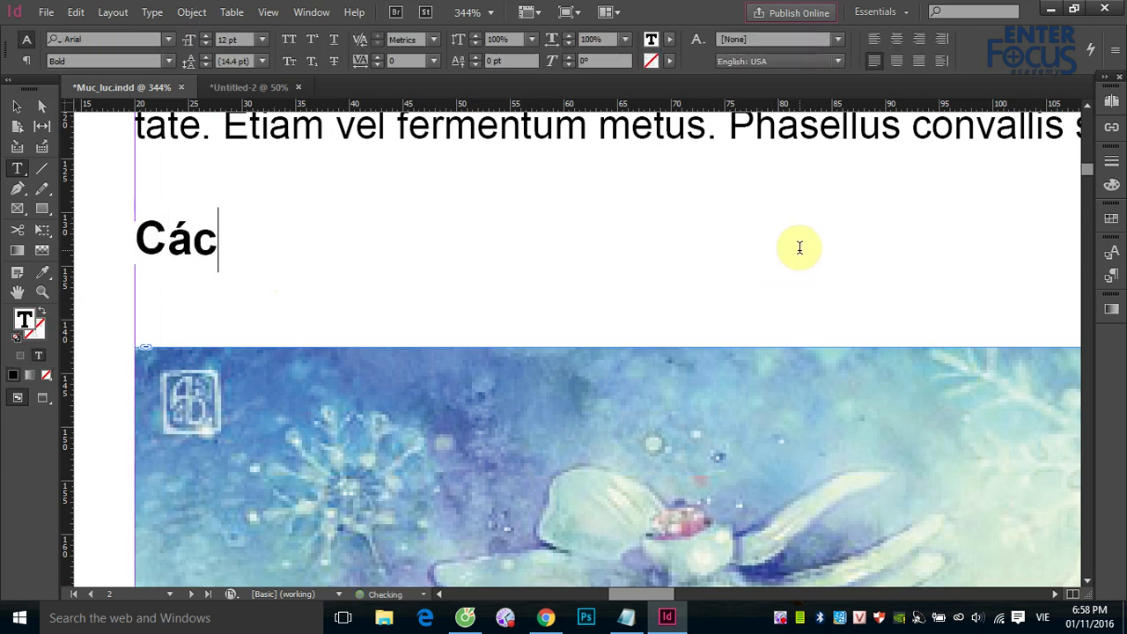
type(" kỹ")
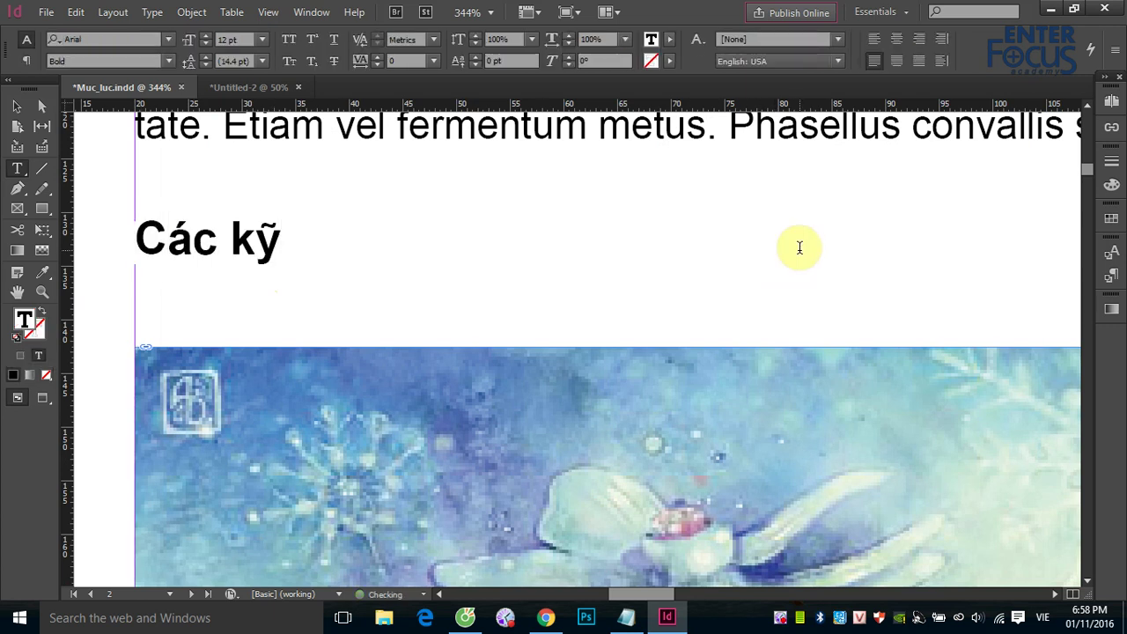
type(" năng cần thie")
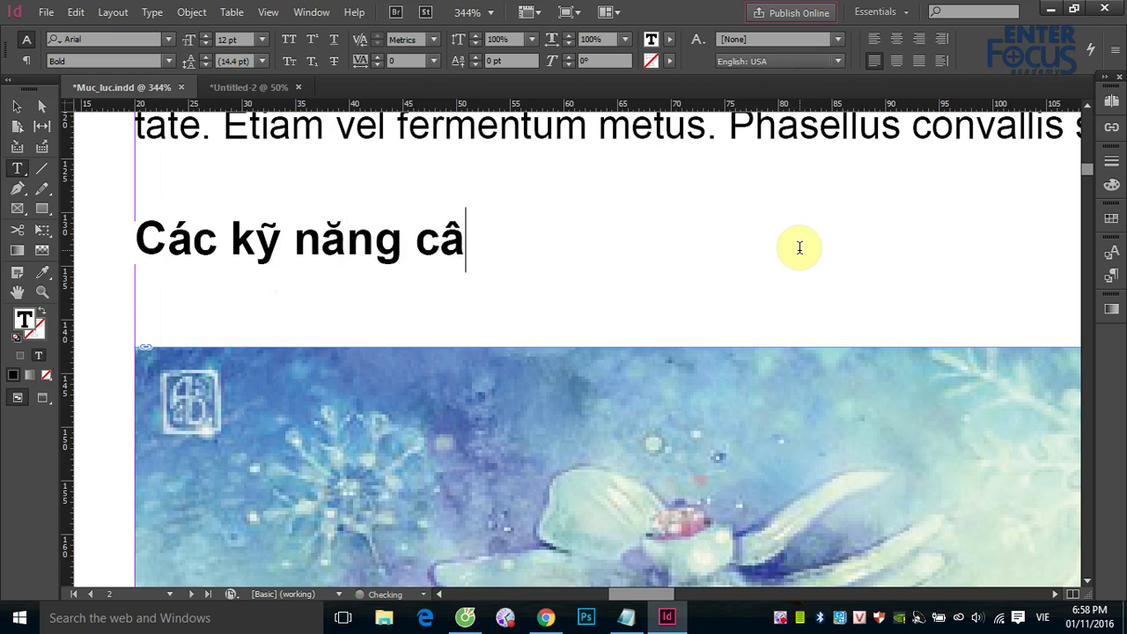
type("ết")
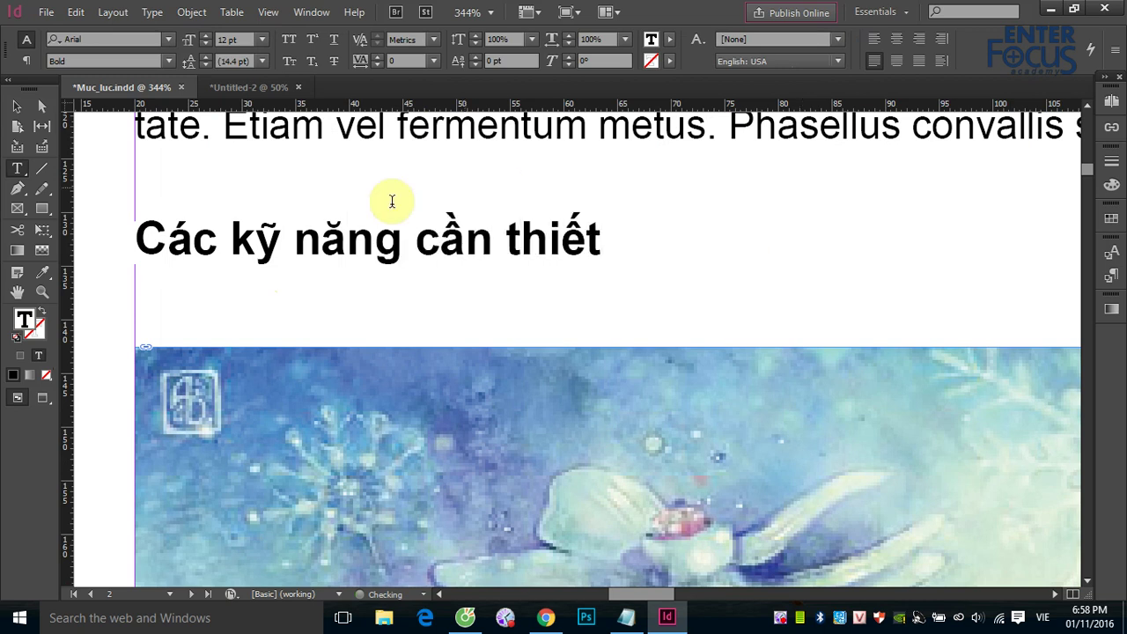
Try deleting the two paragraphs directly above the heading "Các kỹ năng cần thiết" on page 2, and undo the deletion.
left_click(24, 107)
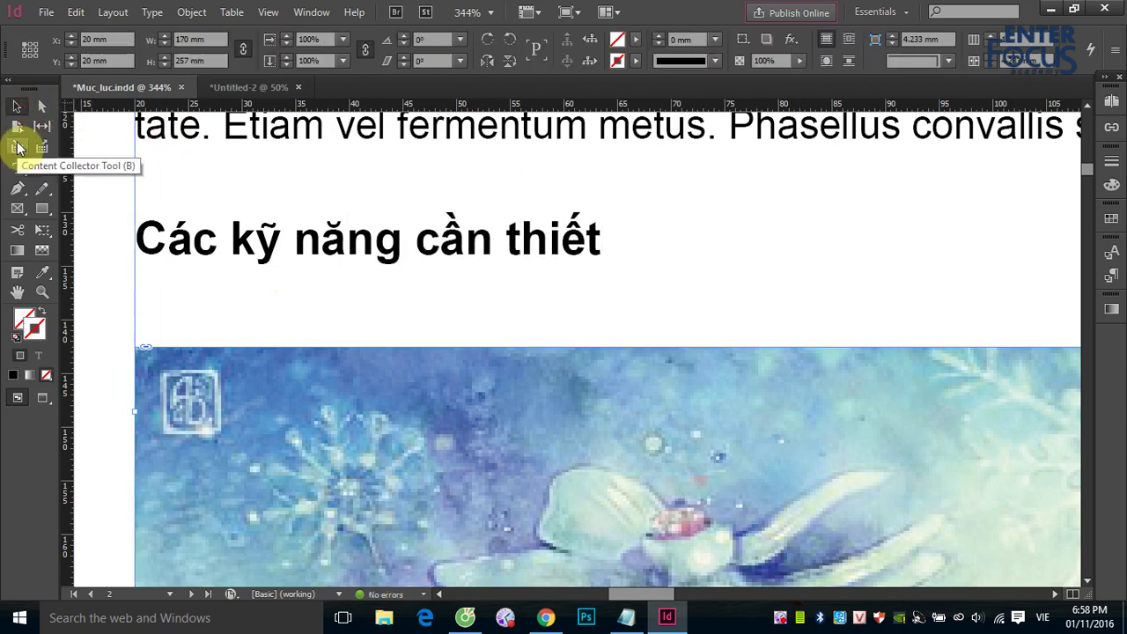
key("ctrl+minus")
key("ctrl+minus")
key("ctrl+minus")
key("ctrl+minus")
key("ctrl+minus")
key("ctrl+minus")
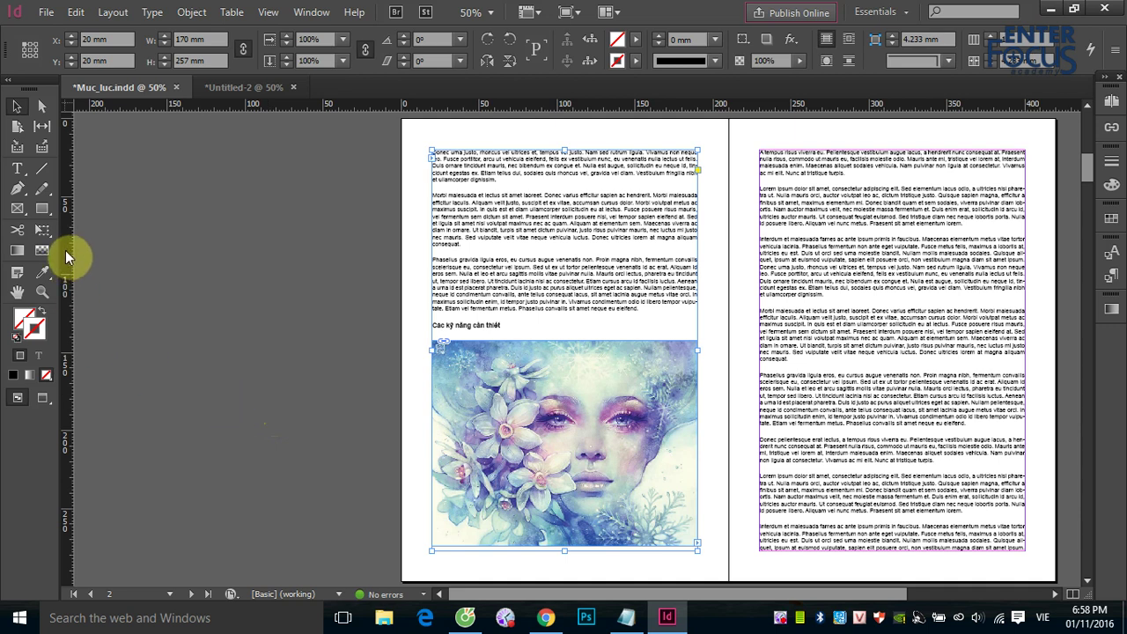
left_click(22, 171)
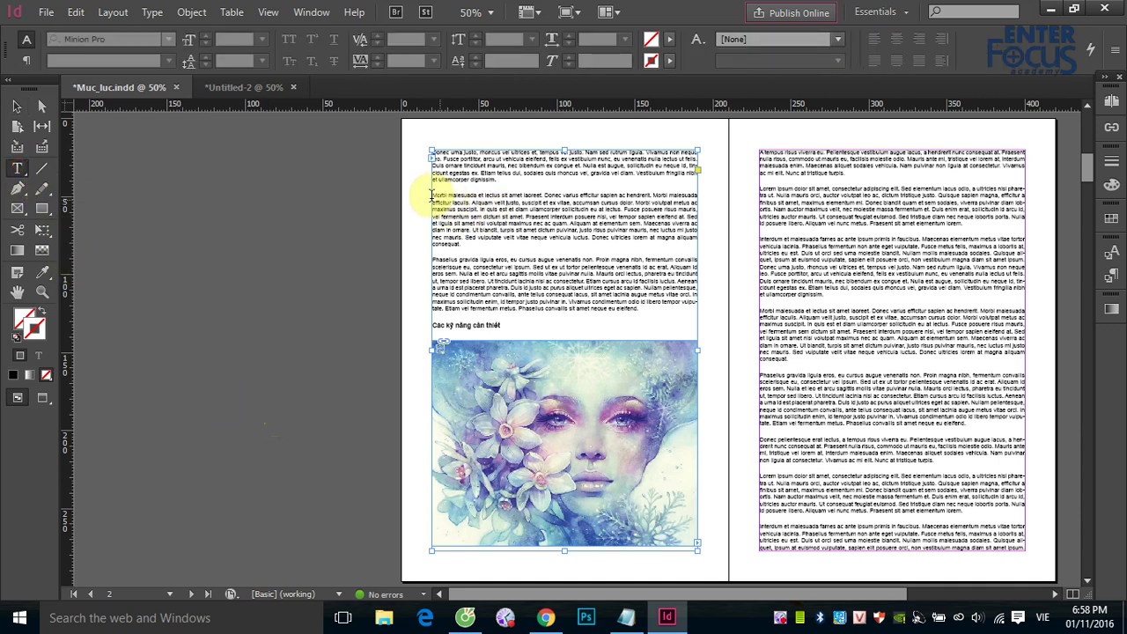
left_click_drag(431, 195, 647, 306)
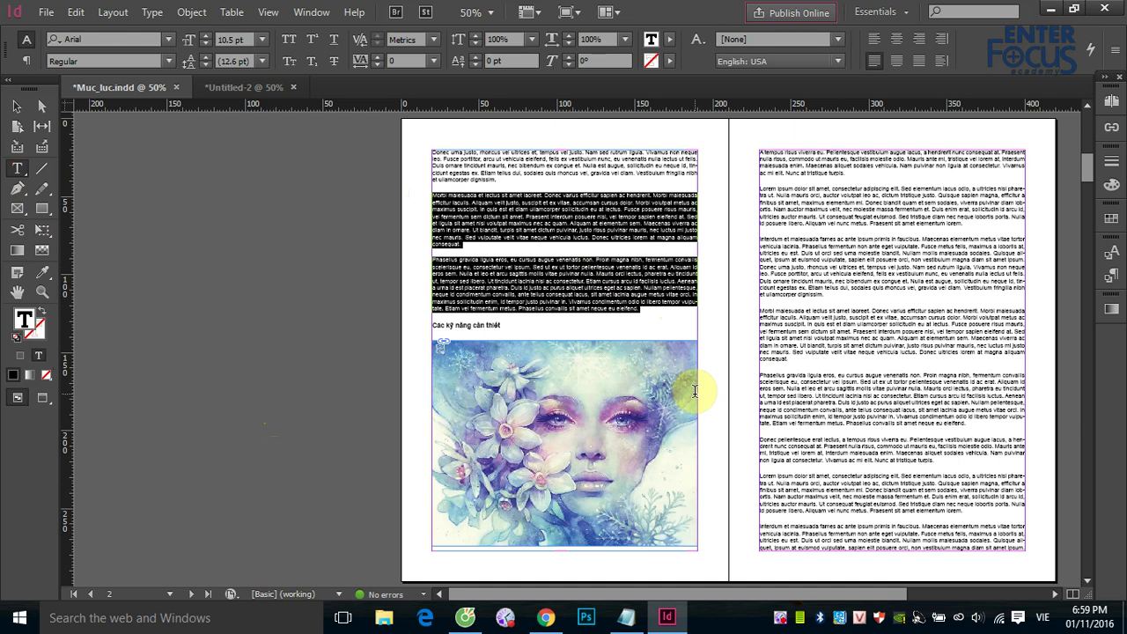
key("Delete")
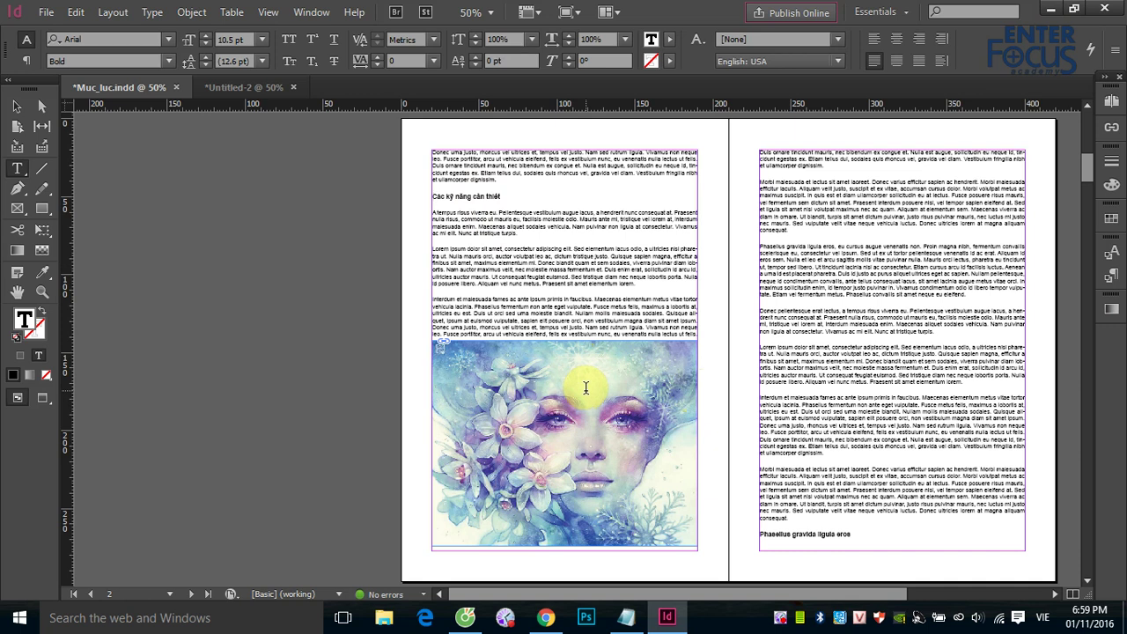
key("ctrl+z")
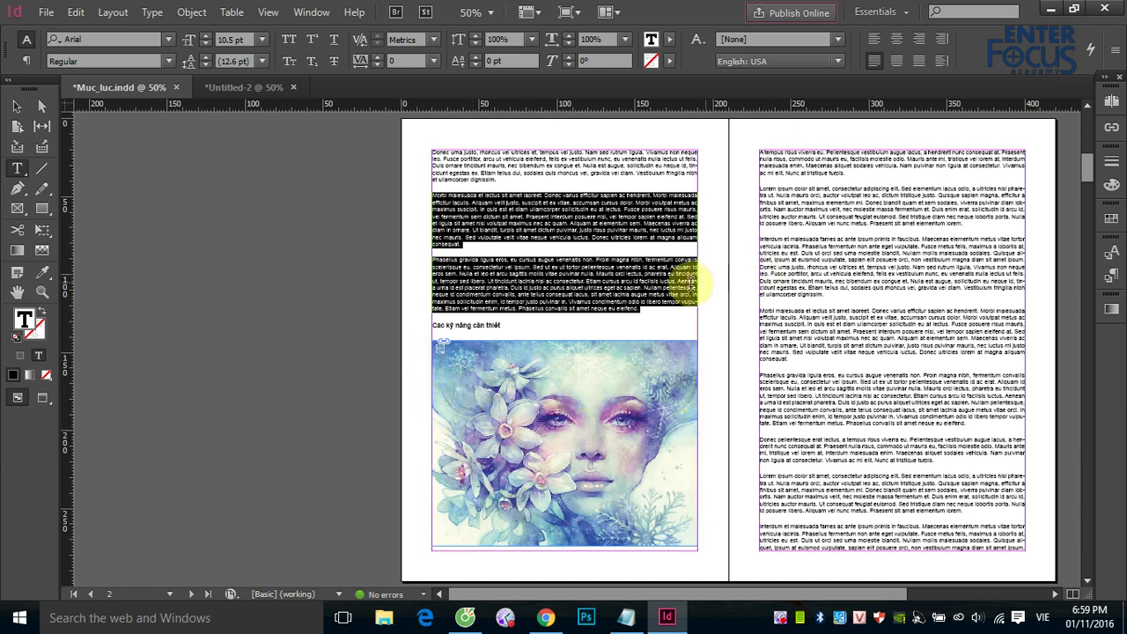
Paste a copy of the two paragraphs on a new line just above the heading "Các kỹ năng cần thiết".
left_click(650, 313)
key("KP_Enter")
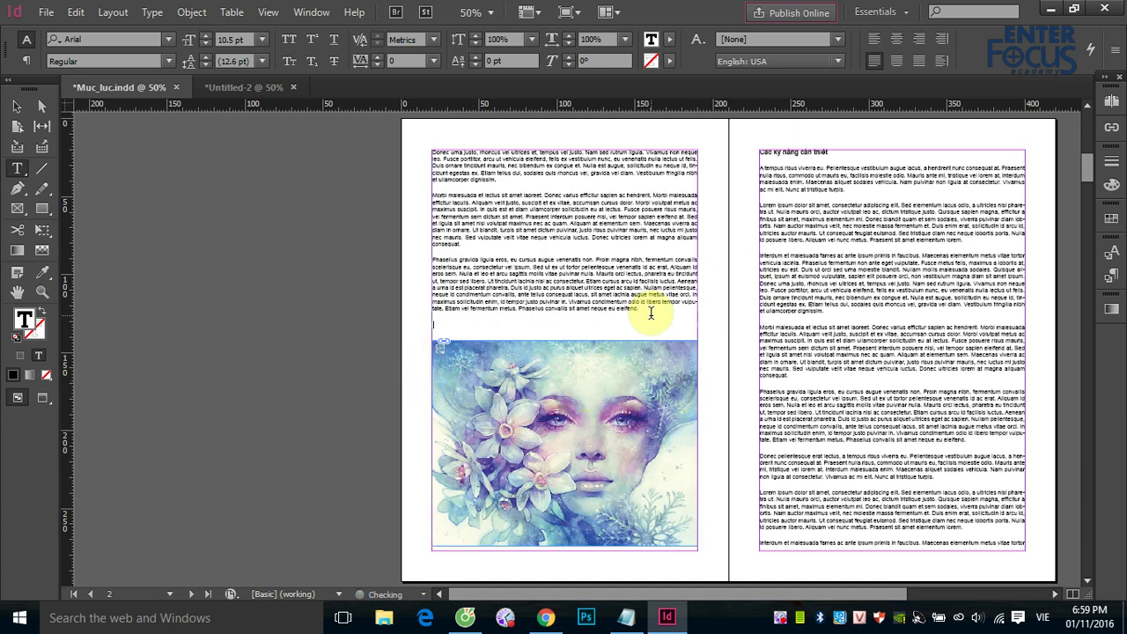
key("ctrl+v")
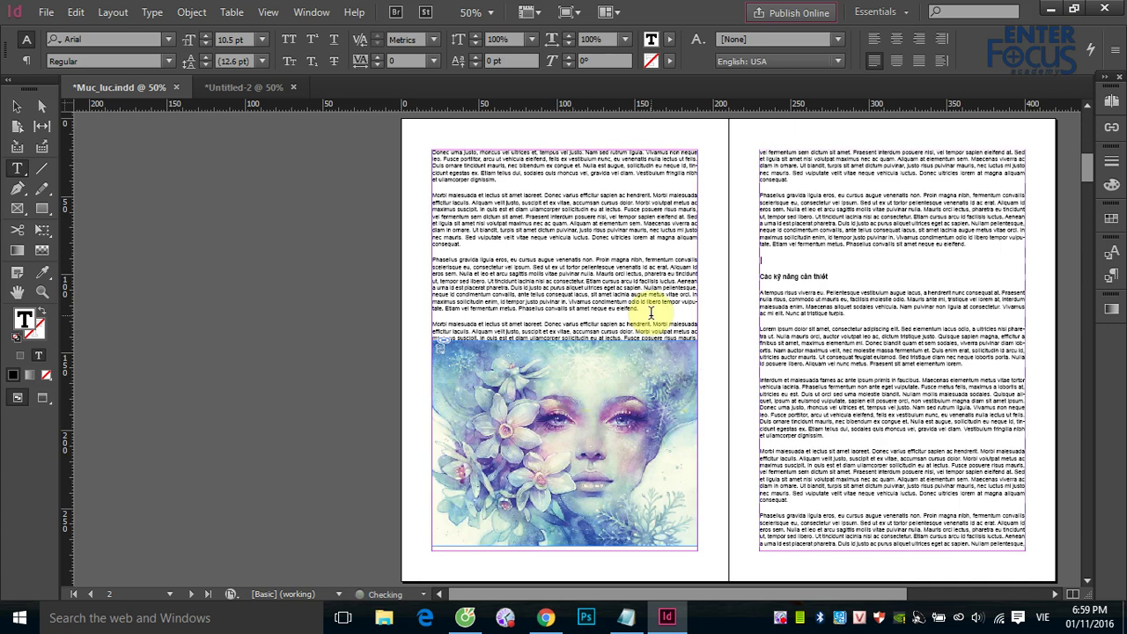
Move the illustration off page 2 onto the pasteboard and delete it.
left_click(16, 106)
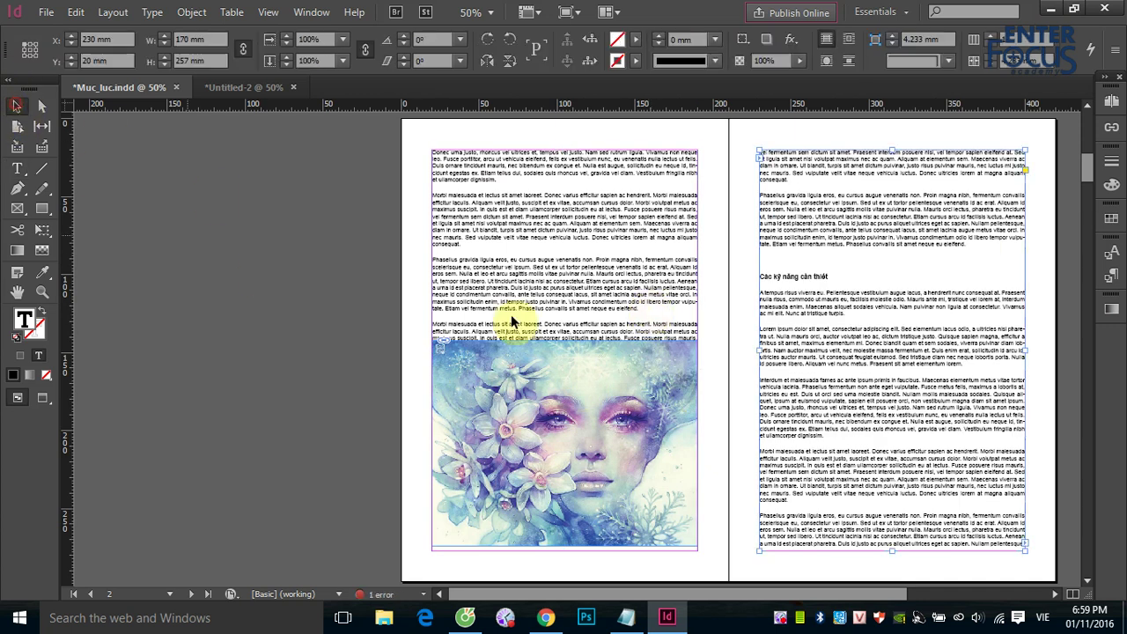
left_click(819, 280)
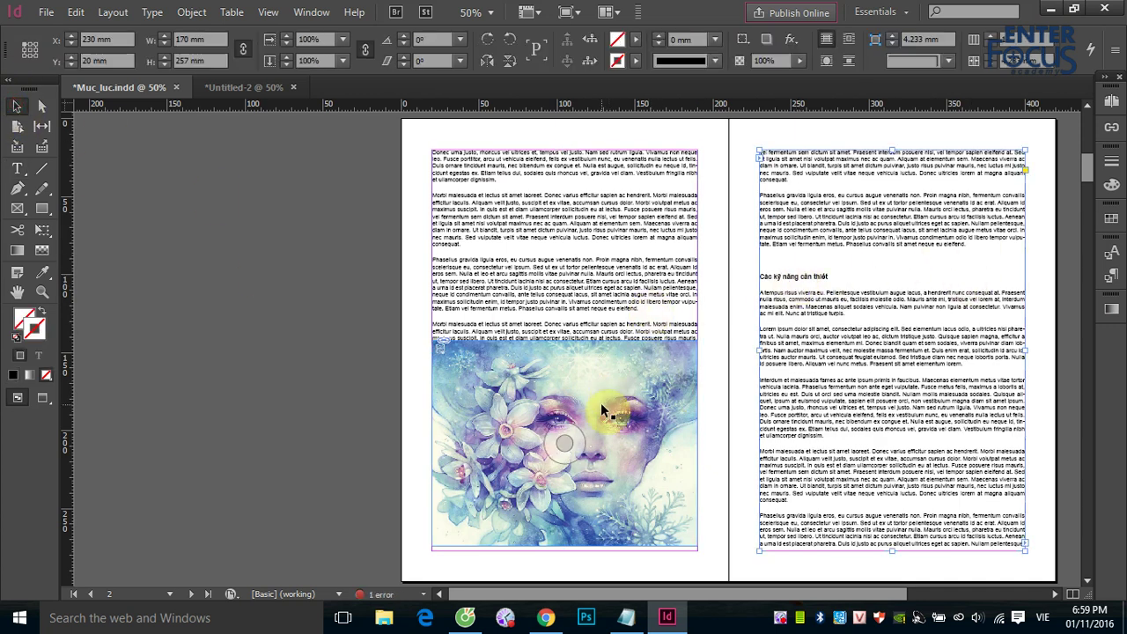
left_click(858, 301)
left_click_drag(638, 455, 283, 334)
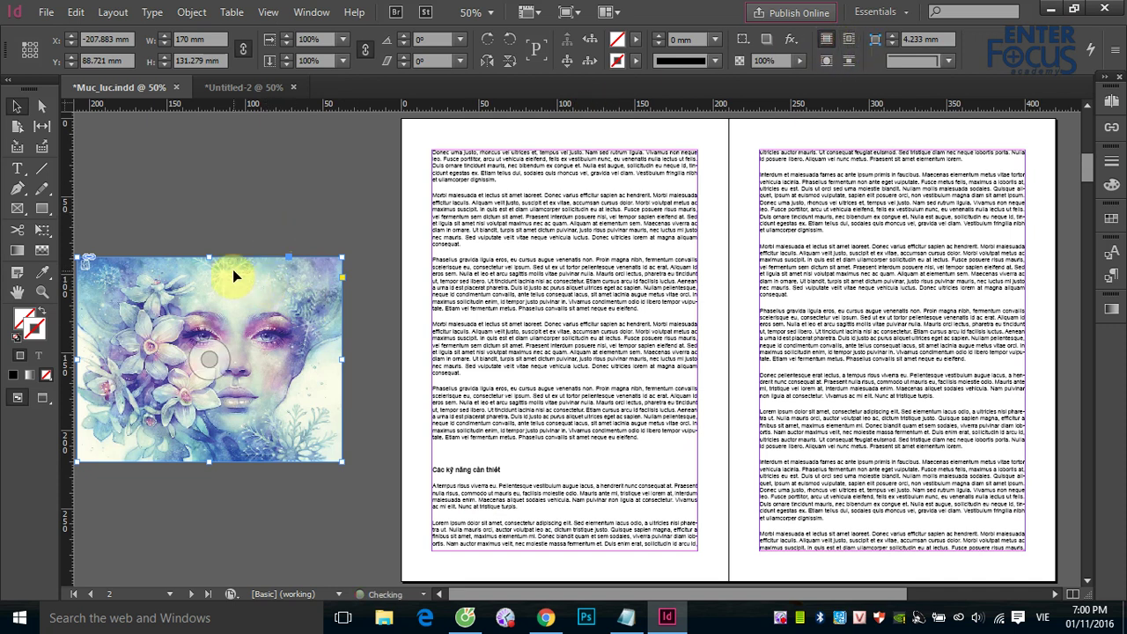
key("Delete")
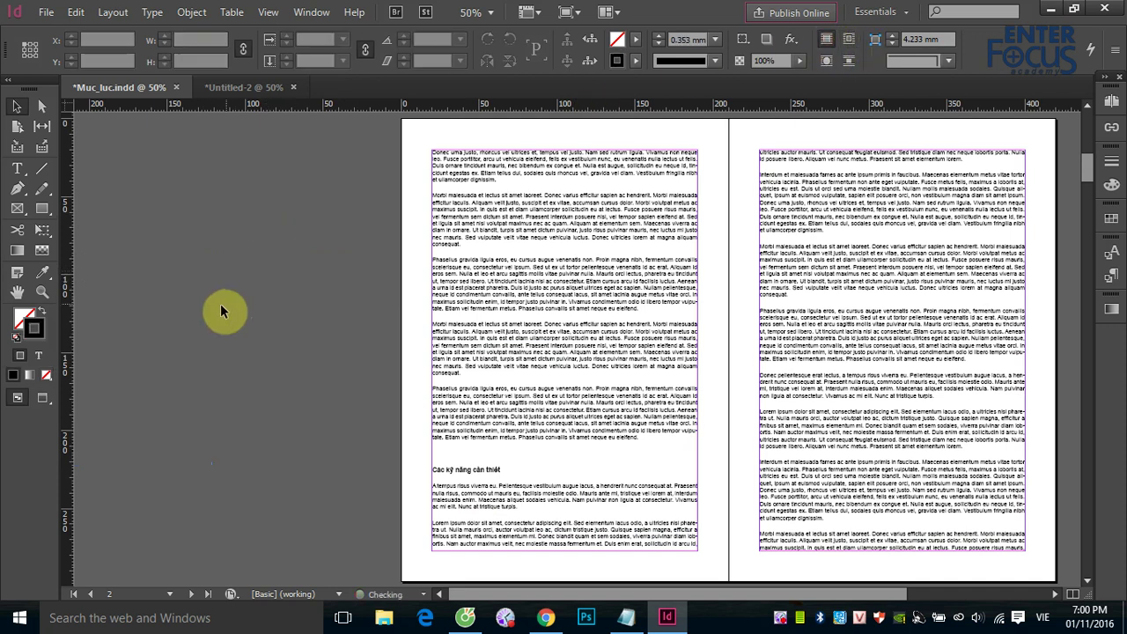
Insert an empty line after the heading "Các kỹ năng cần thiết" on page 2.
left_click(16, 168)
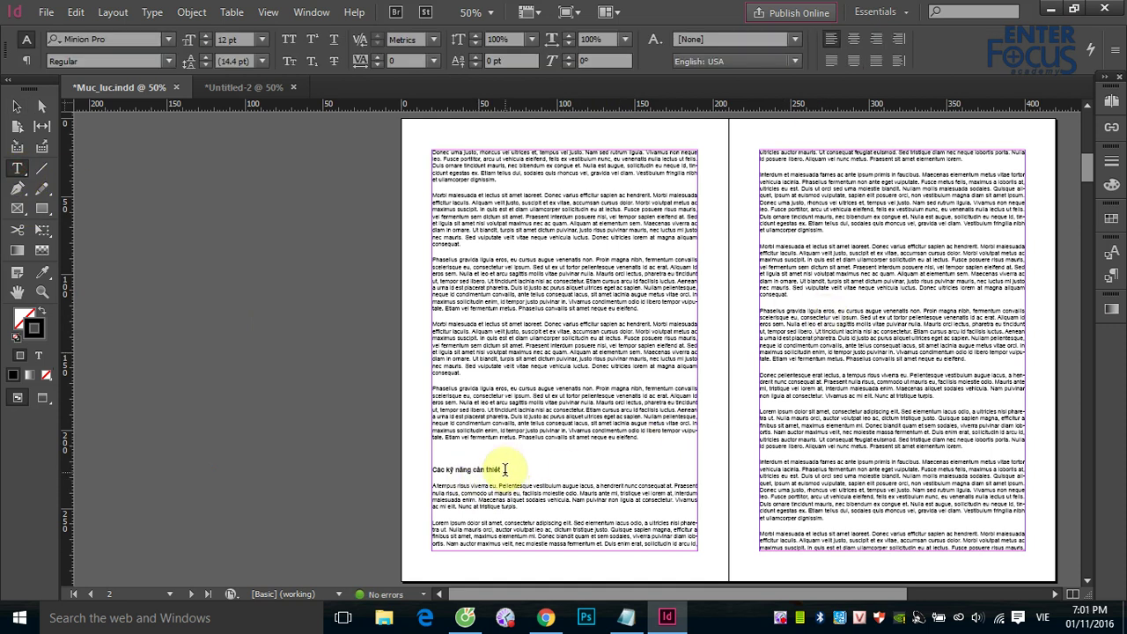
left_click(505, 469)
key("Return")
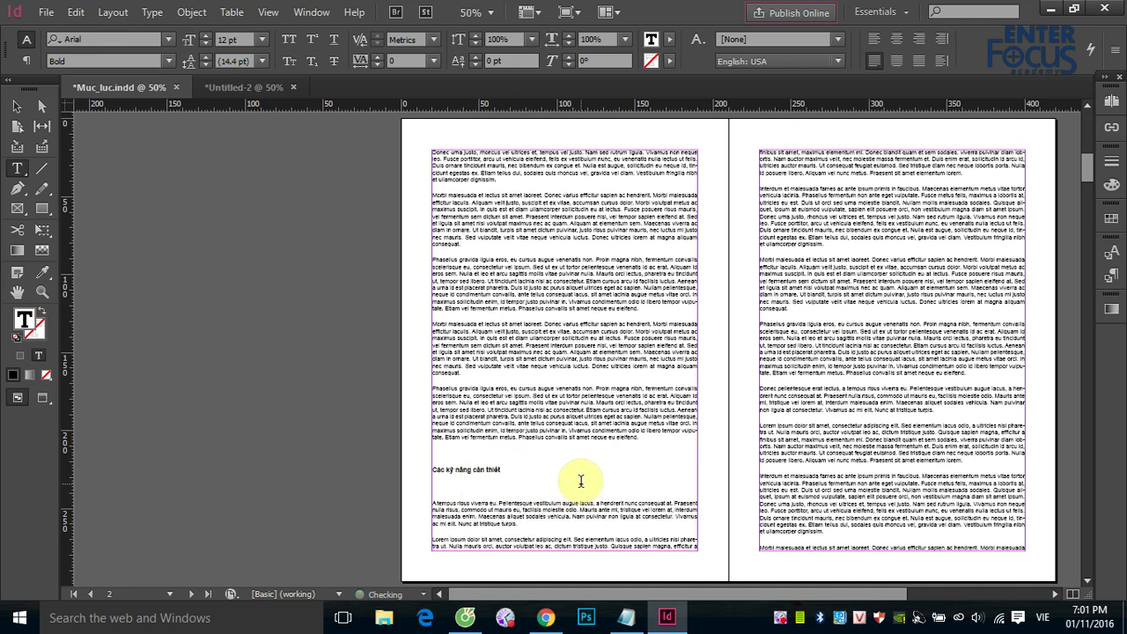
Paste the flower portrait image under the "Các kỹ năng cần thiết" heading and add an empty line above the heading.
key("ctrl+v")
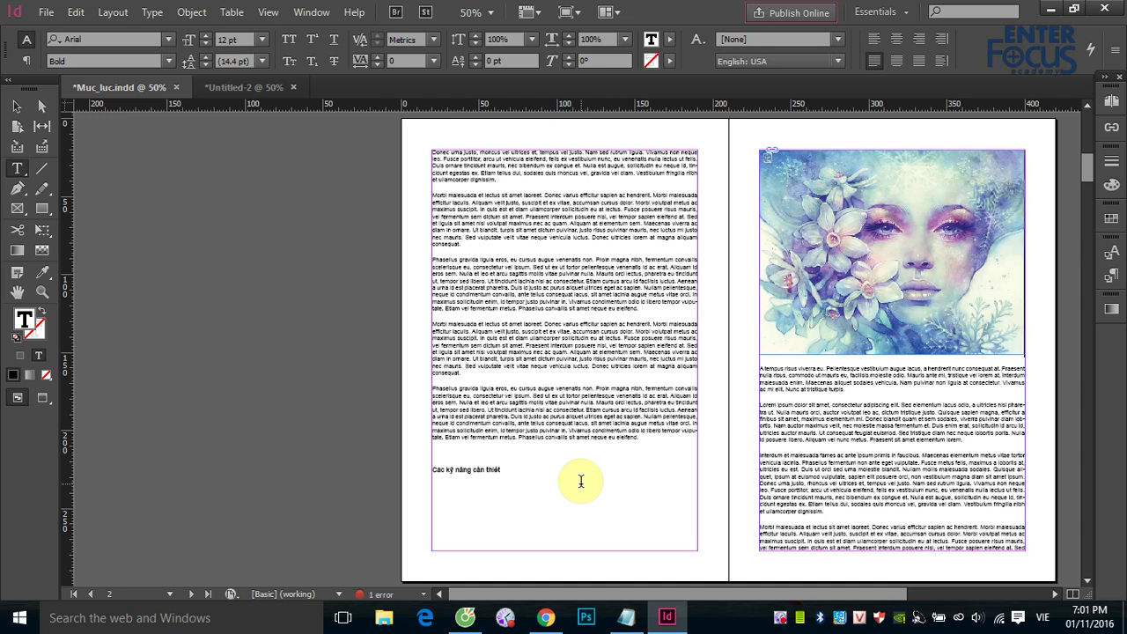
left_click(647, 438)
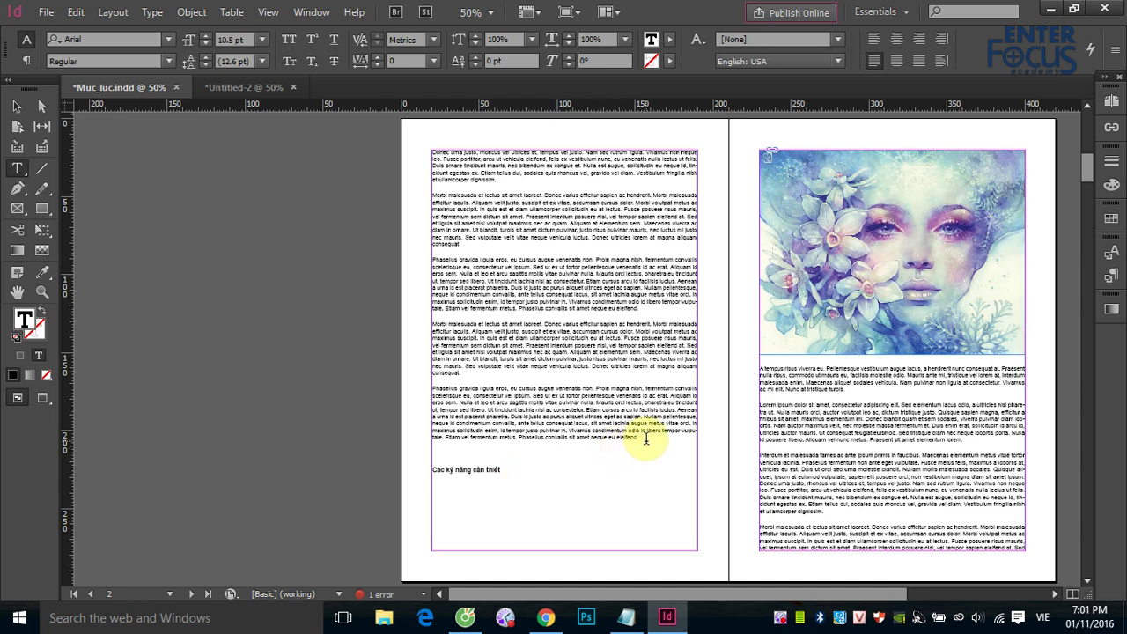
key("Return")
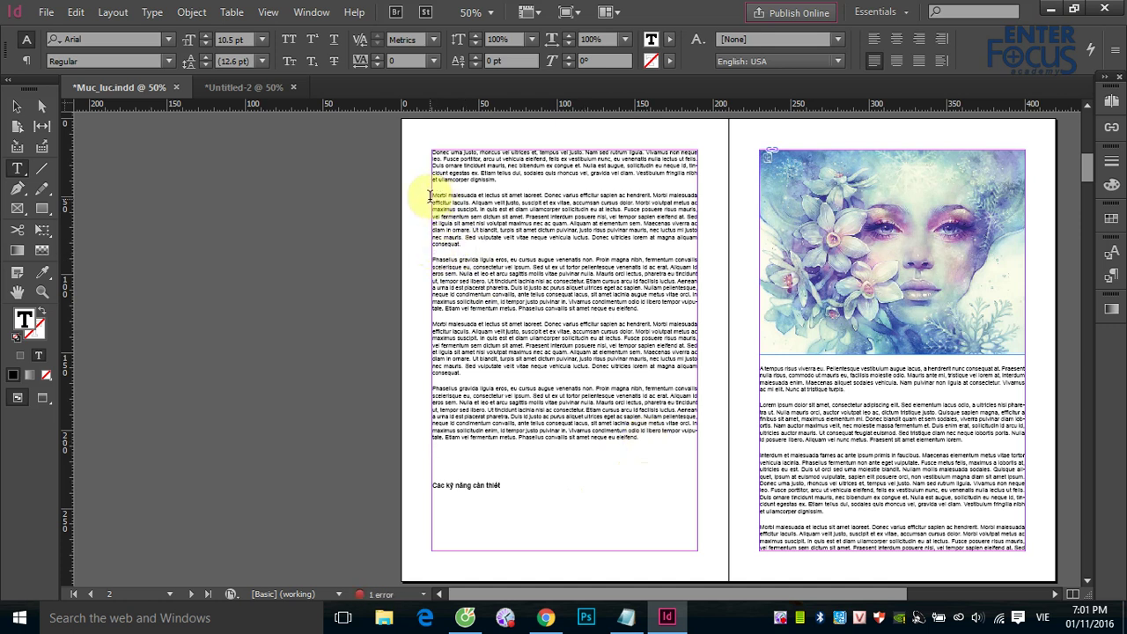
Try deleting the paragraphs between the page's opening paragraph and the "Các kỹ năng cần thiết" heading, and undo the deletion.
left_click_drag(433, 194, 649, 443)
key("BackSpace")
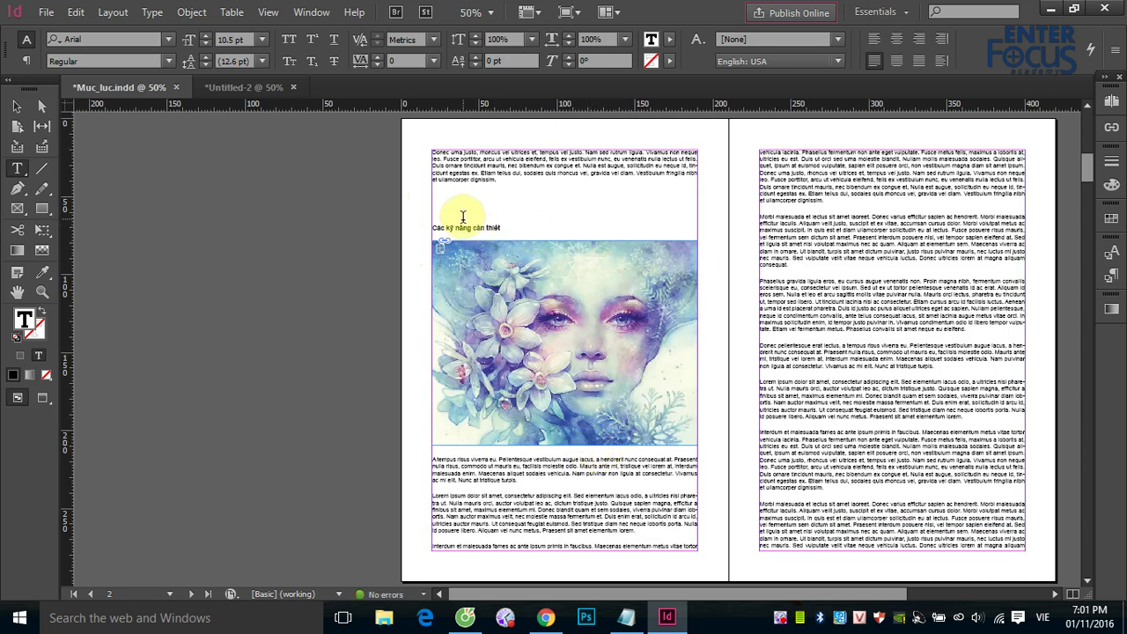
key("ctrl+z")
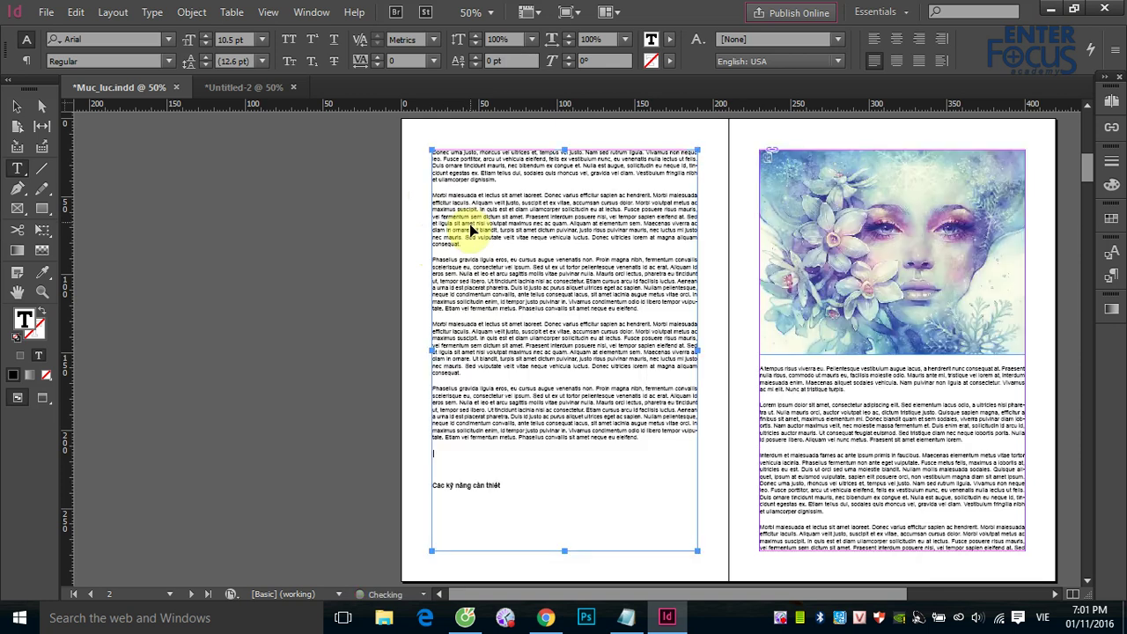
key("ctrl+z")
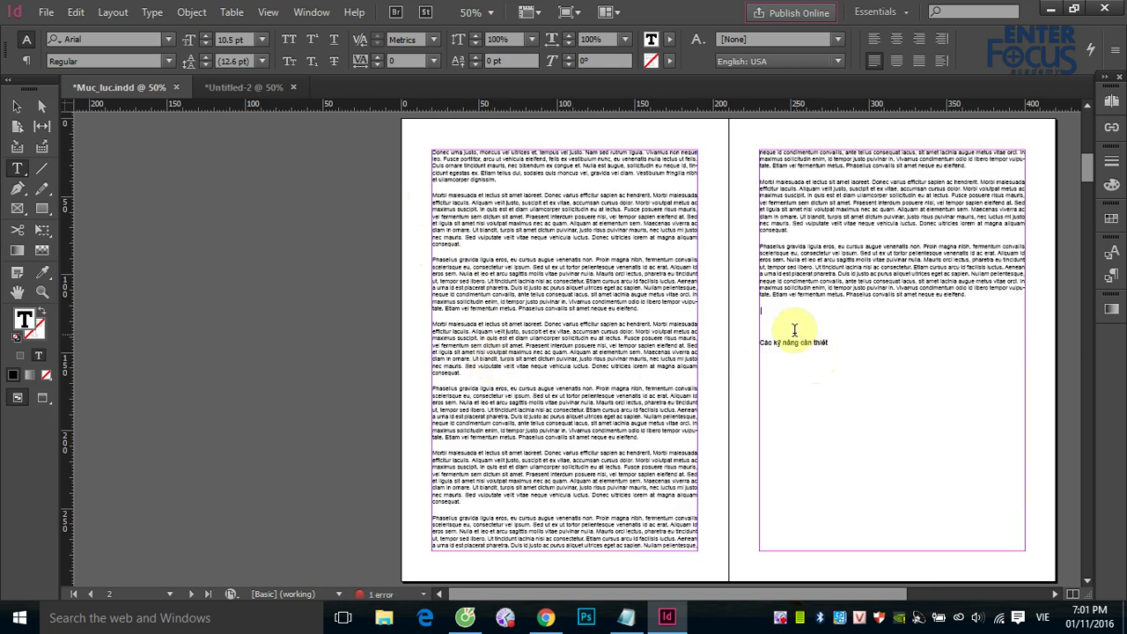
key("ctrl+shift+z")
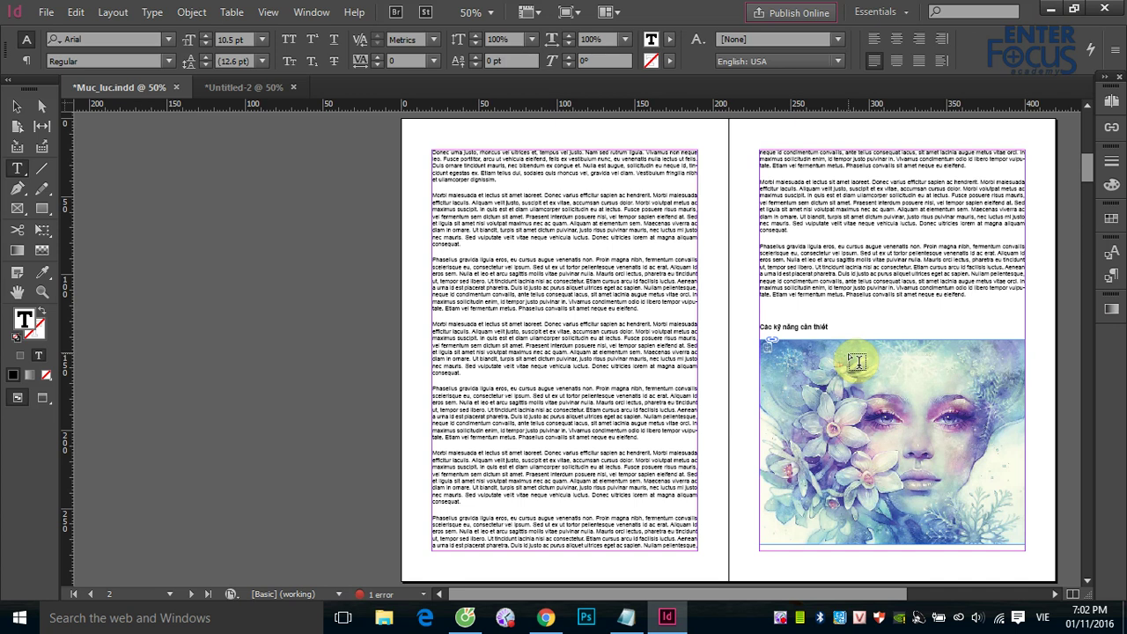
Set the font size of the second paragraph, beginning "Morbi malesuada", to 12 pt.
left_click(16, 105)
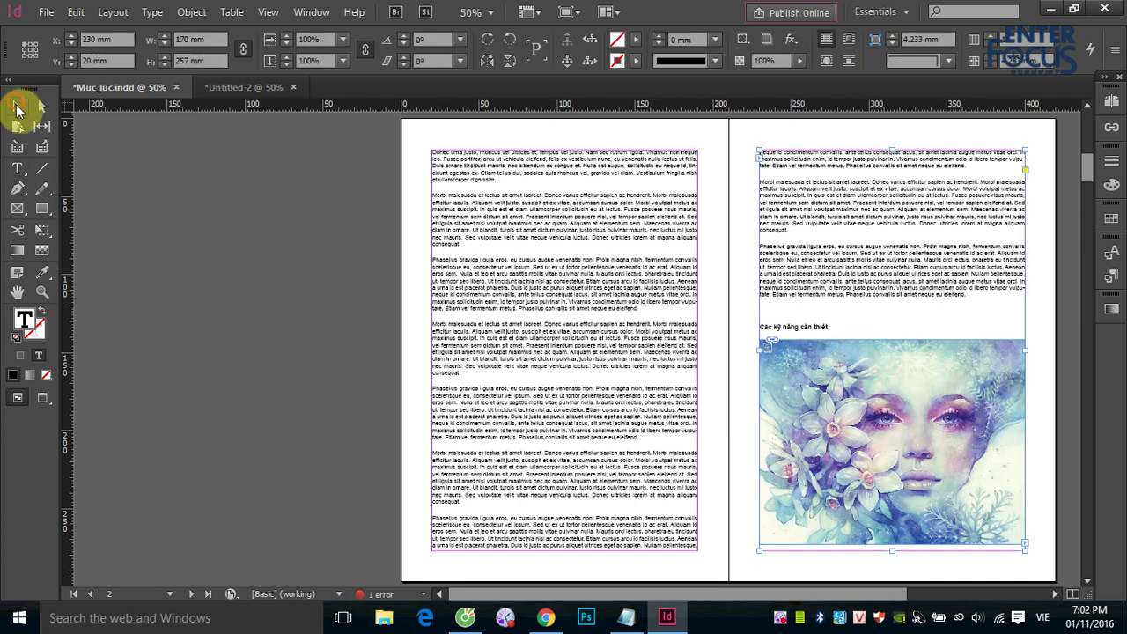
left_click(18, 169)
left_click(508, 216)
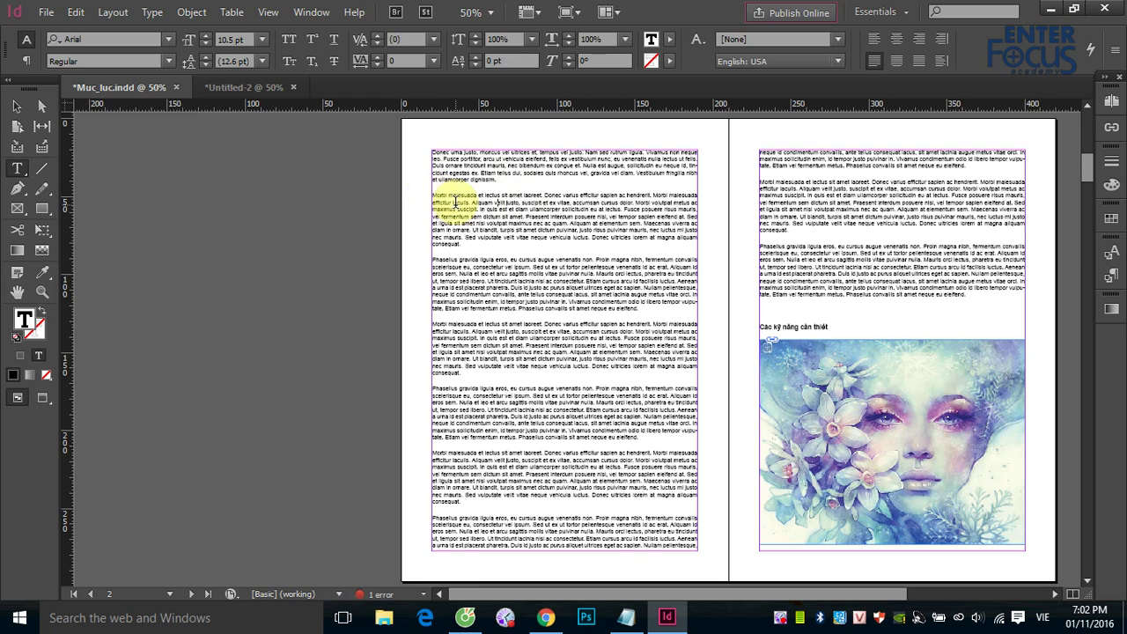
left_click_drag(432, 192, 482, 242)
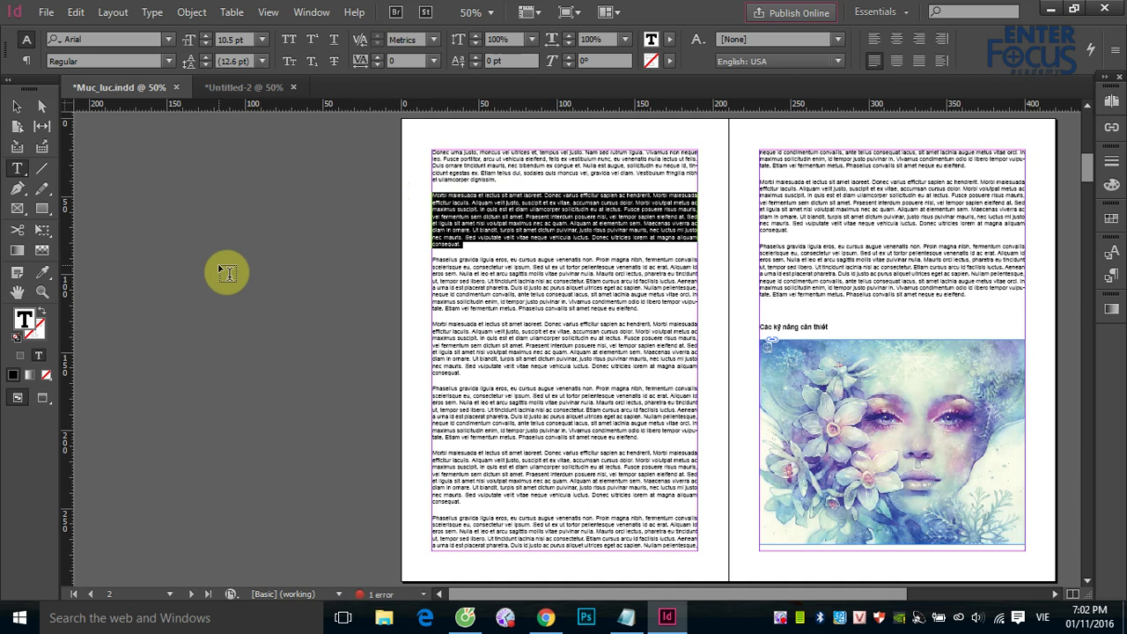
left_click(261, 41)
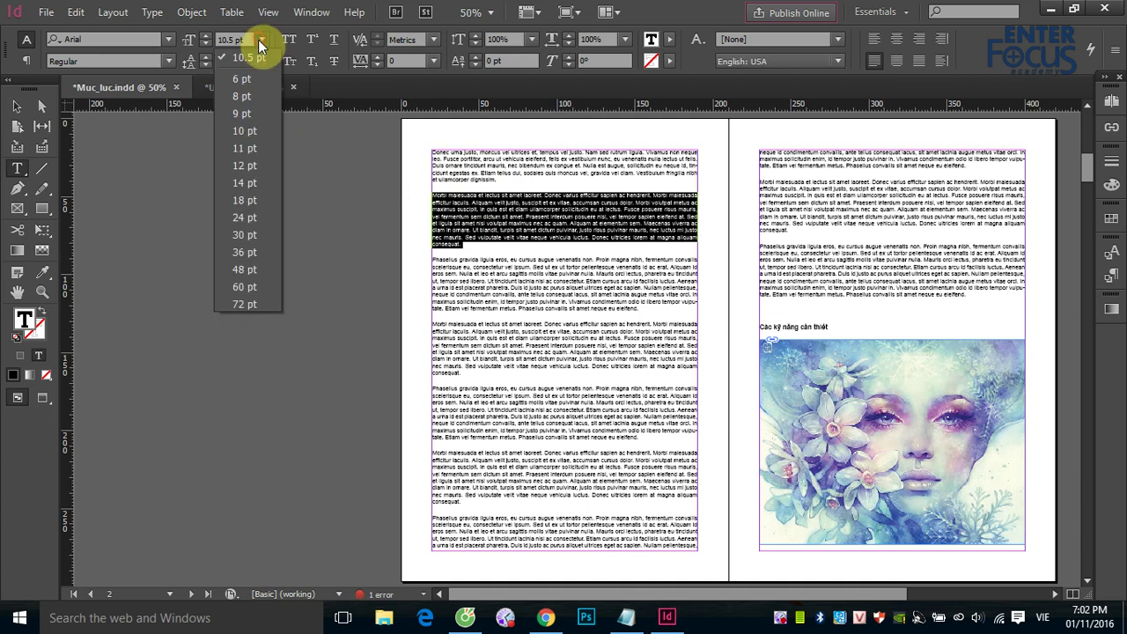
left_click(238, 166)
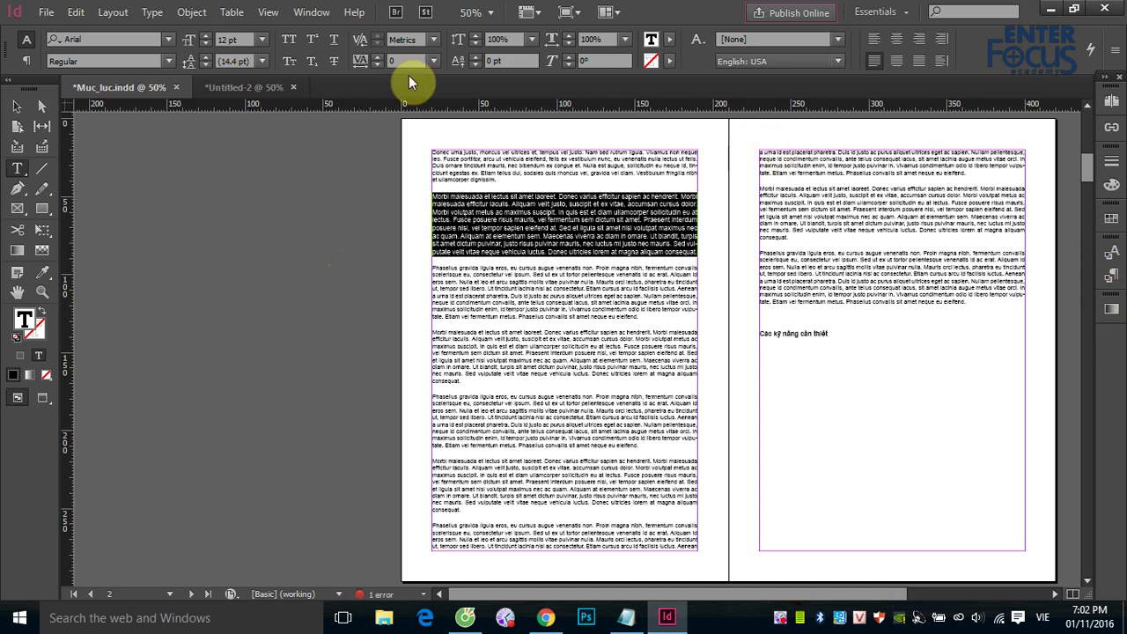
Apply the Normal (Web) paragraph style to the selected paragraph and rename the style Noi_dung.
left_click(308, 12)
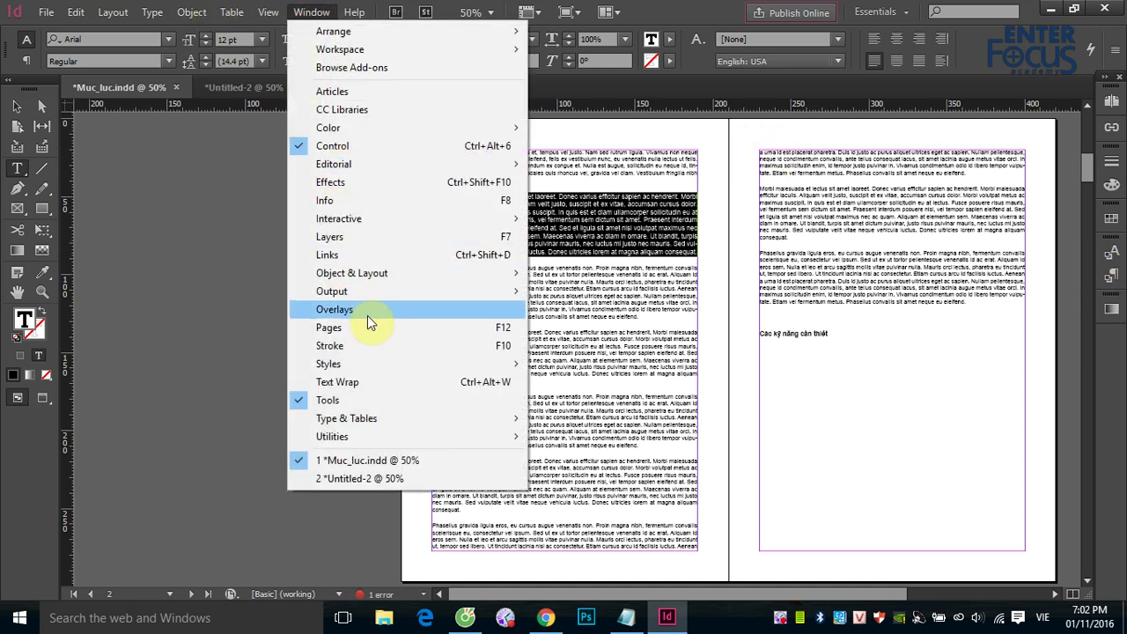
mouse_move(123, 17)
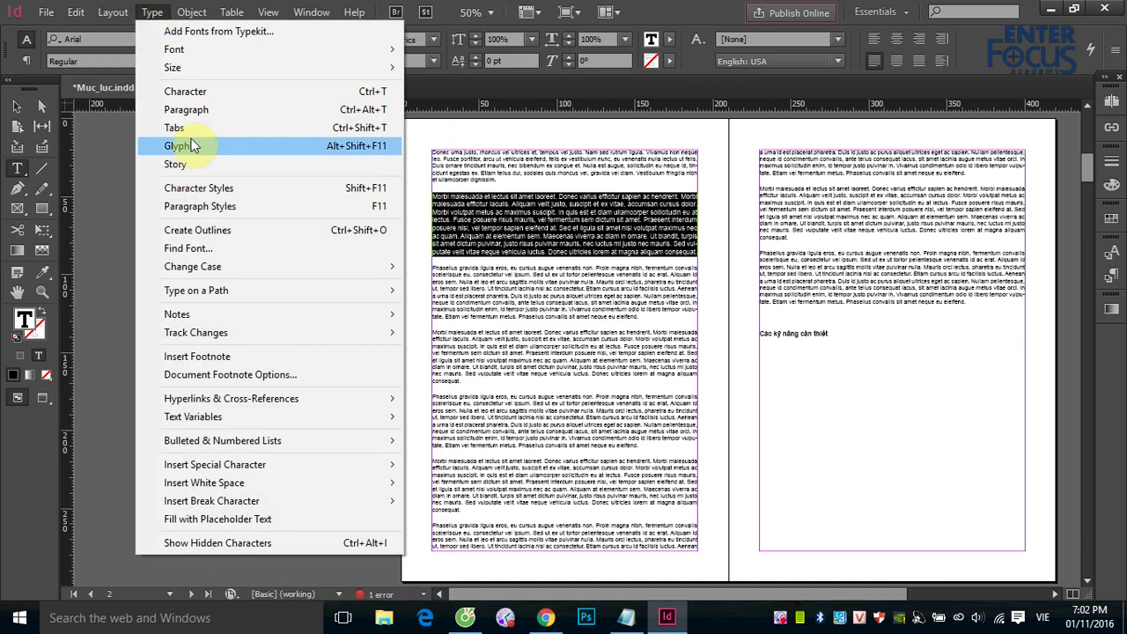
left_click(201, 206)
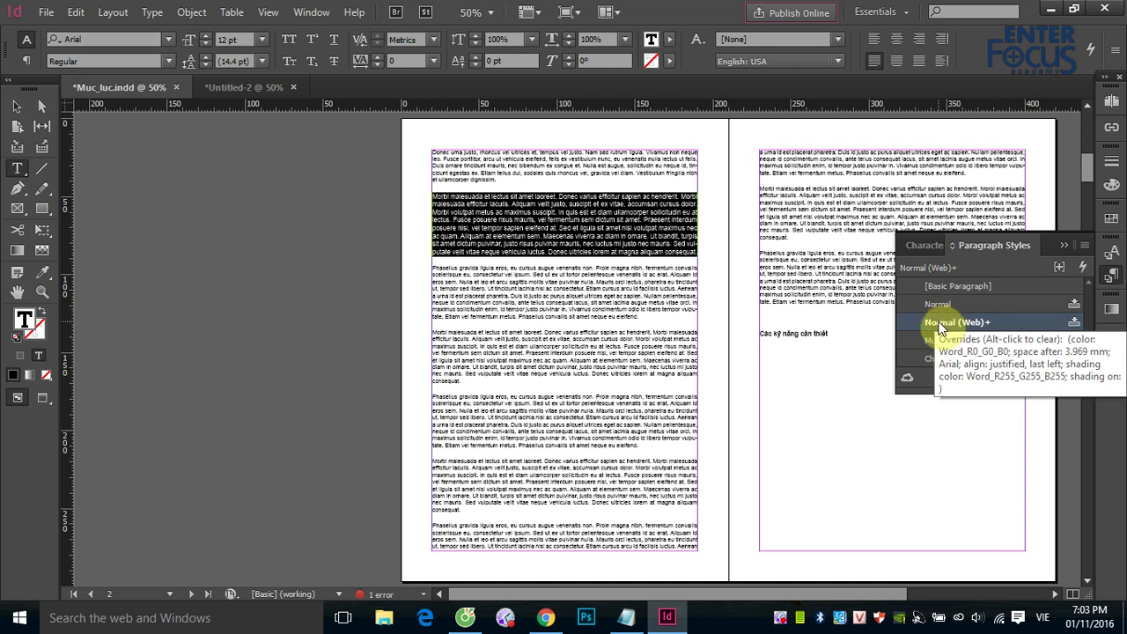
double_click(938, 323)
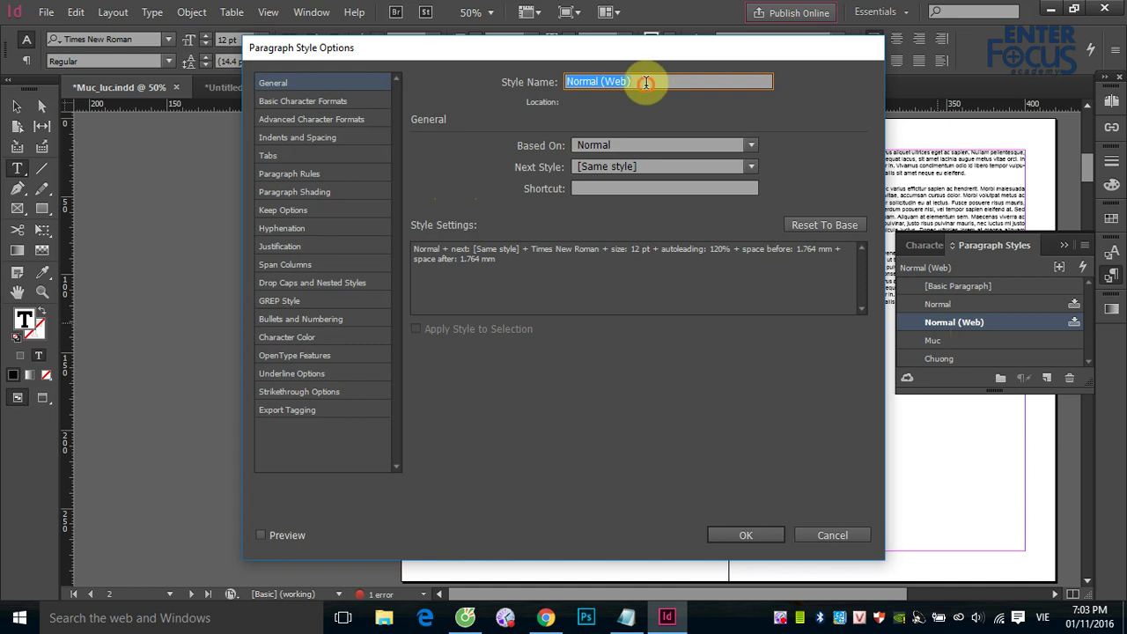
key("BackSpace")
type("Noi_dung")
left_click(296, 102)
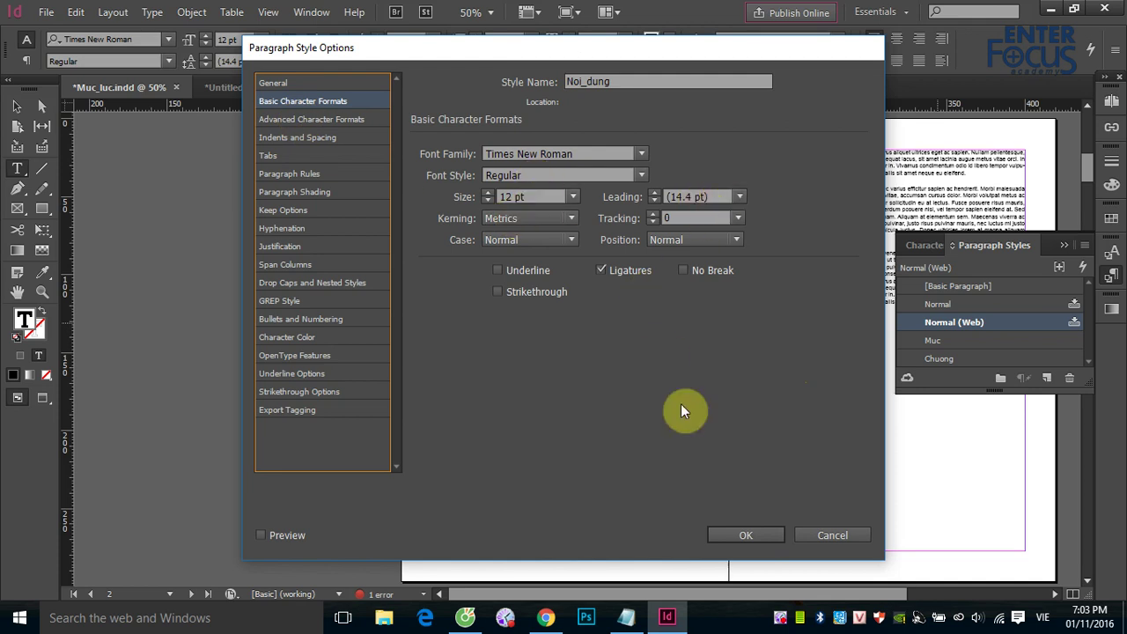
left_click(741, 529)
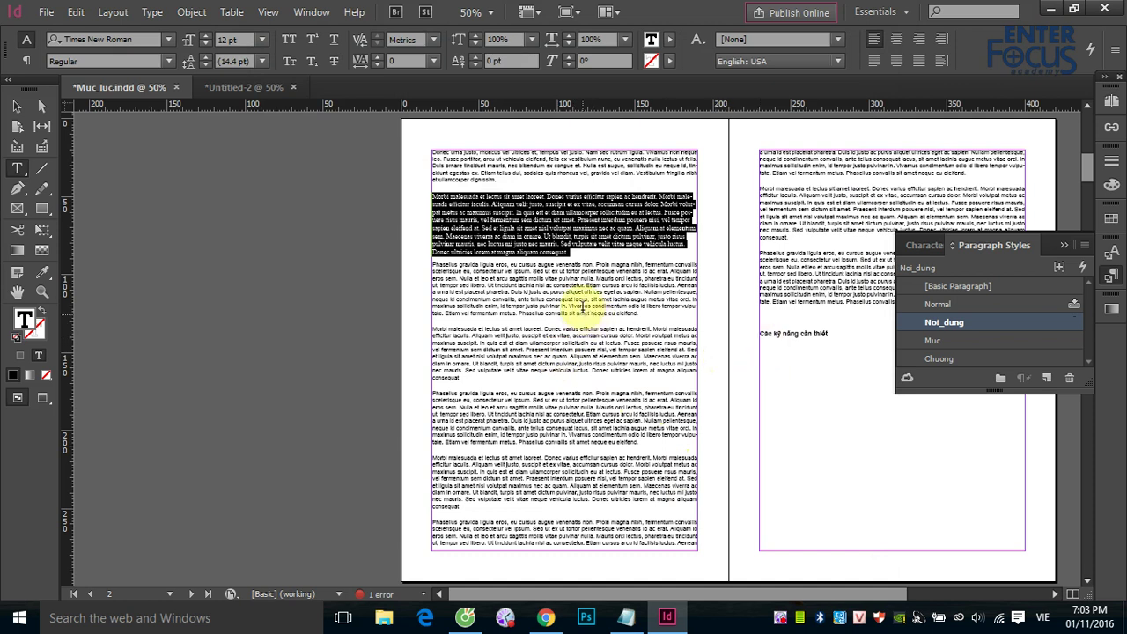
Apply the Noi_dung paragraph style to the "Phasellus gravida" paragraph below the restyled one and review its basic character formats.
left_click(562, 273)
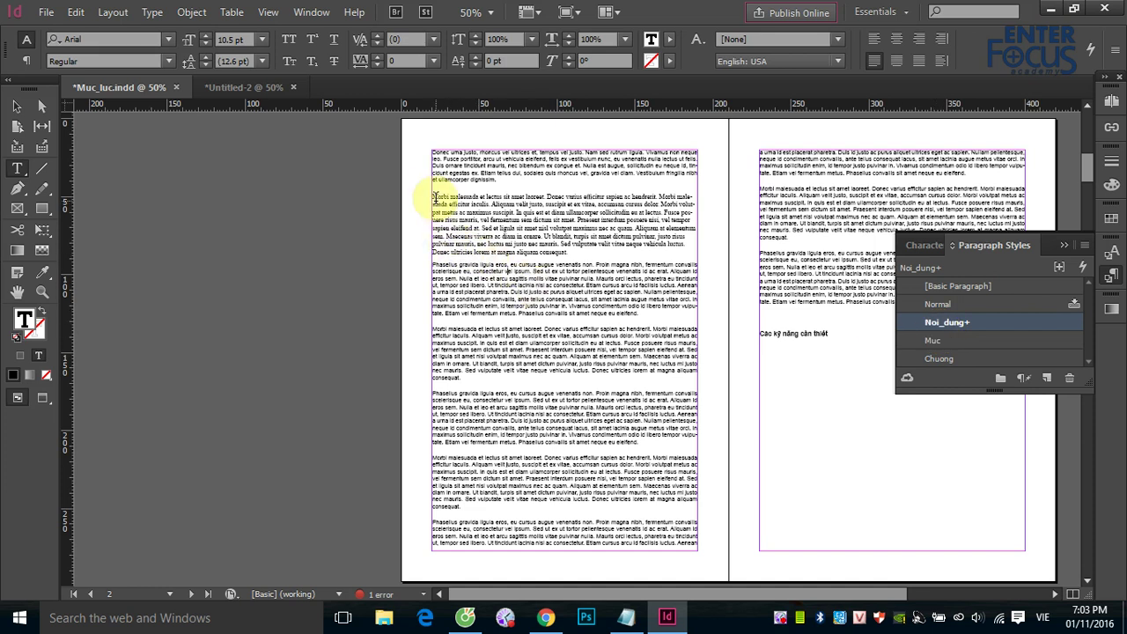
left_click_drag(431, 195, 591, 246)
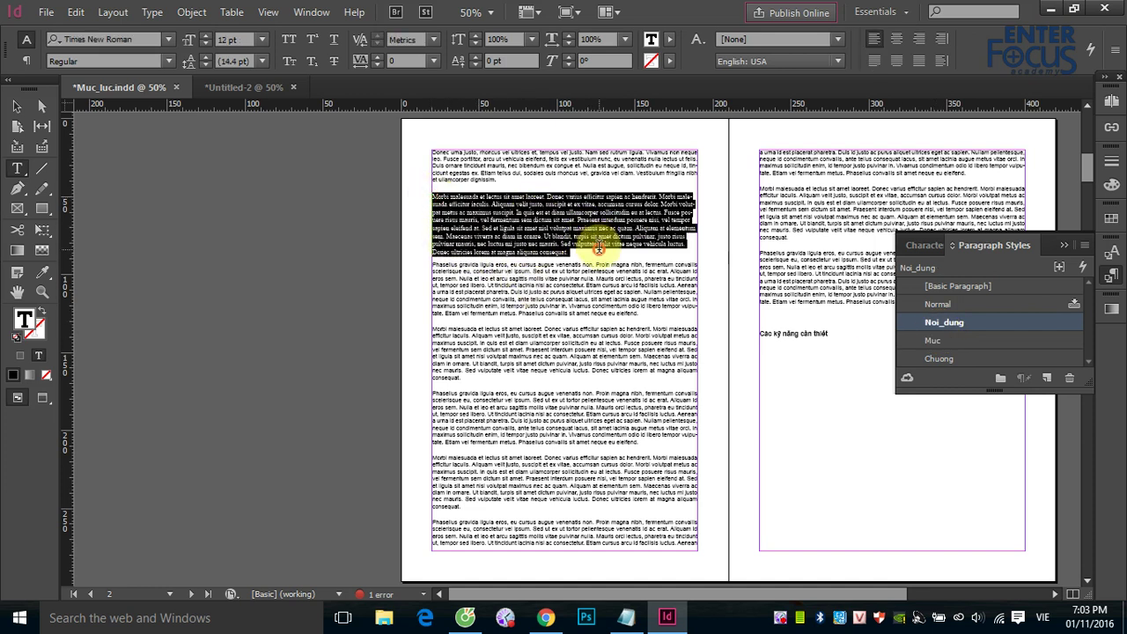
double_click(566, 287)
double_click(955, 322)
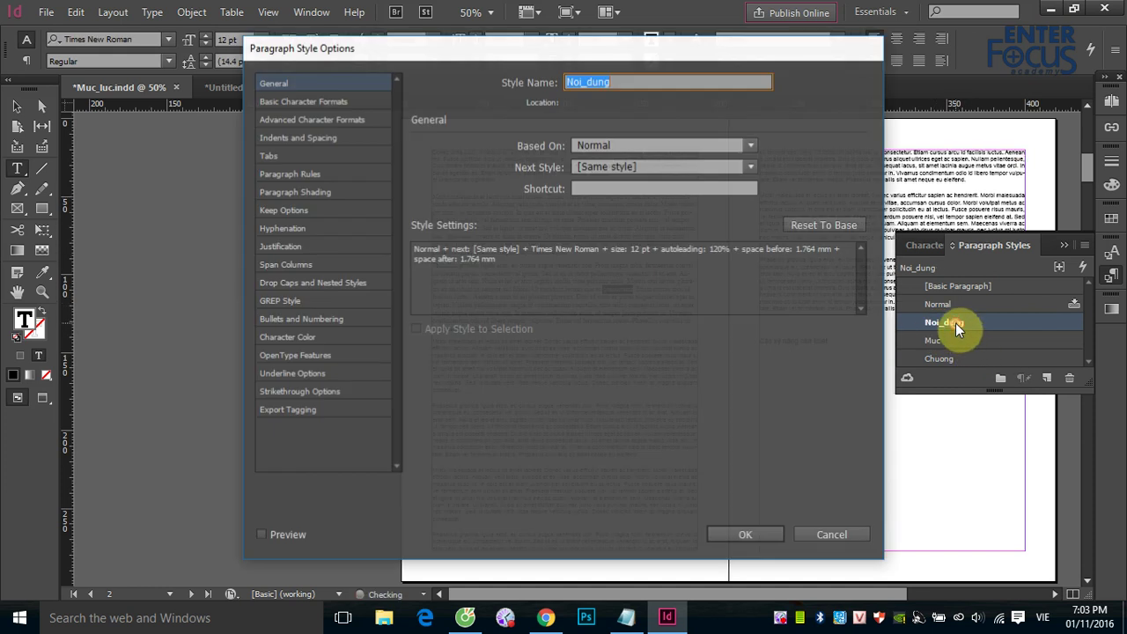
left_click(308, 101)
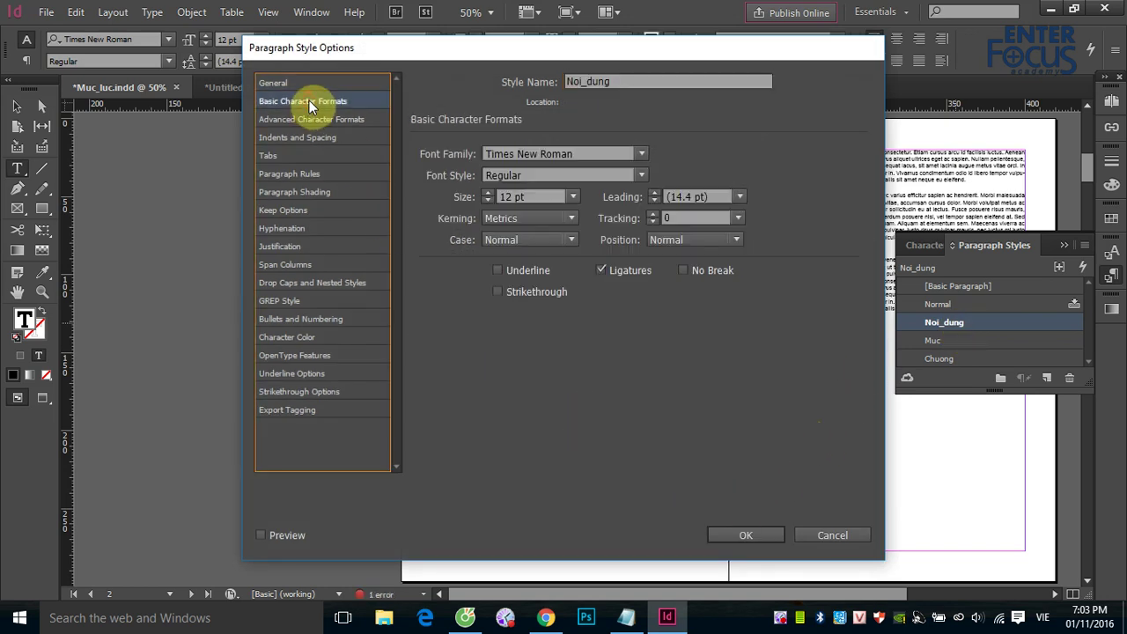
left_click(741, 536)
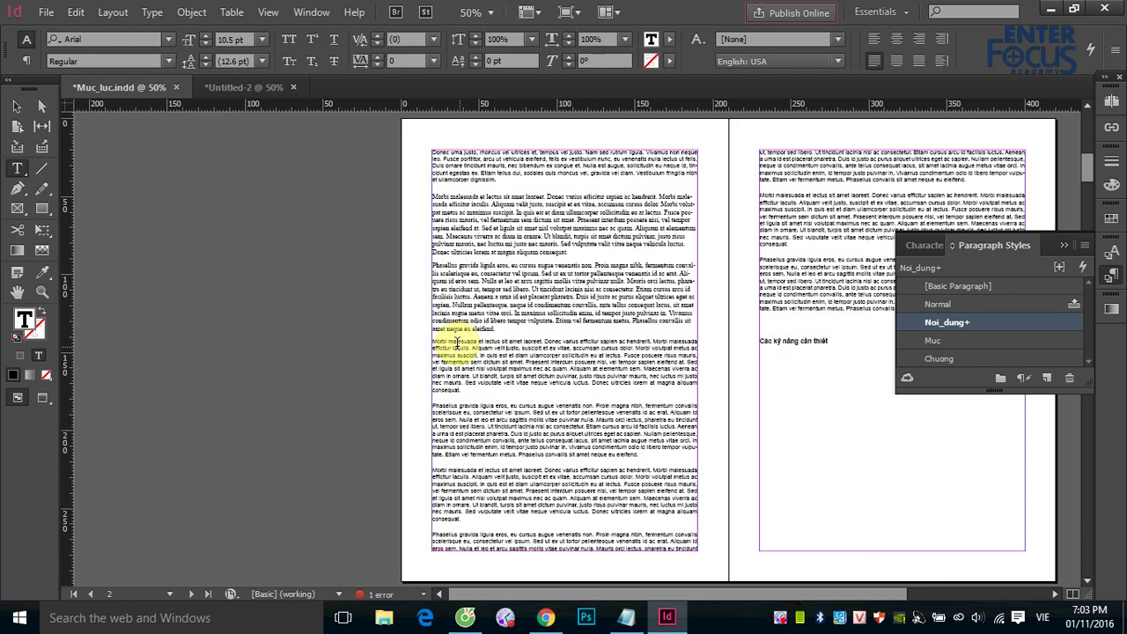
Apply the Noi_dung paragraph style to the next "Morbi malesuada" paragraph.
left_click_drag(433, 341, 475, 391)
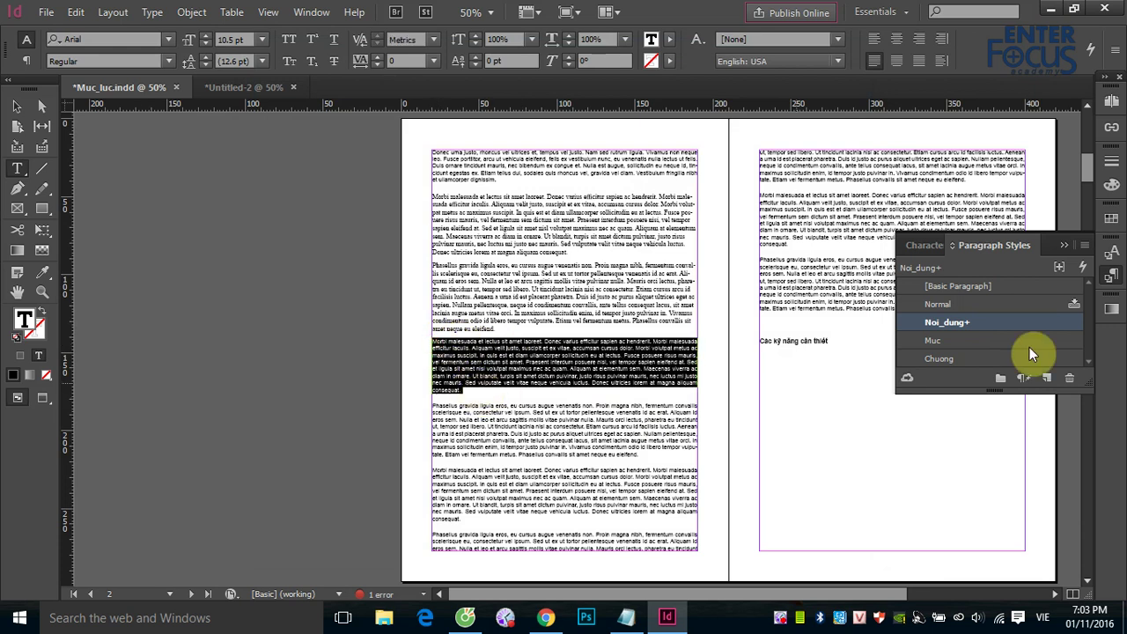
double_click(941, 321)
left_click(749, 535)
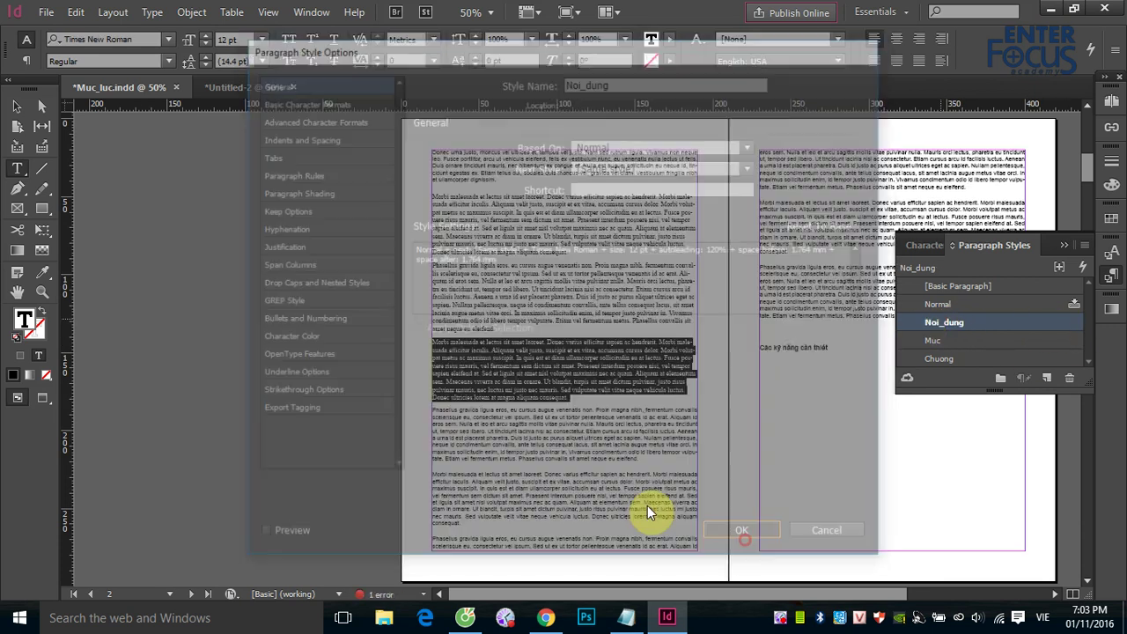
Create a new paragraph style named Conents based on Noi_dung and apply it to the page's first "Morbi malesuada" paragraph.
left_click(511, 432)
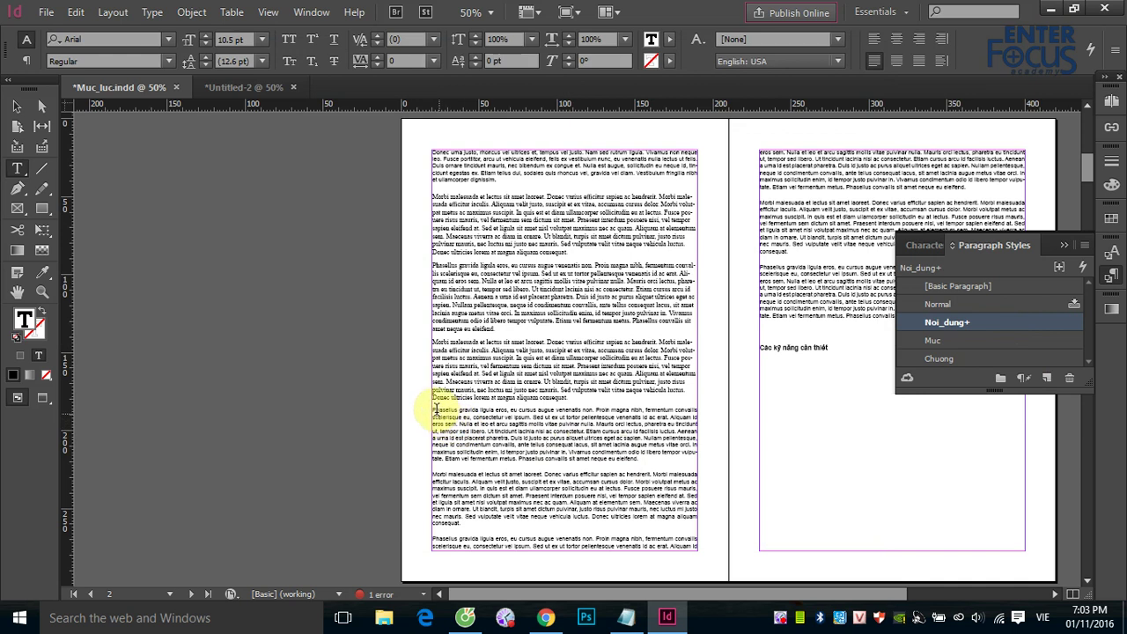
left_click_drag(432, 409, 642, 458)
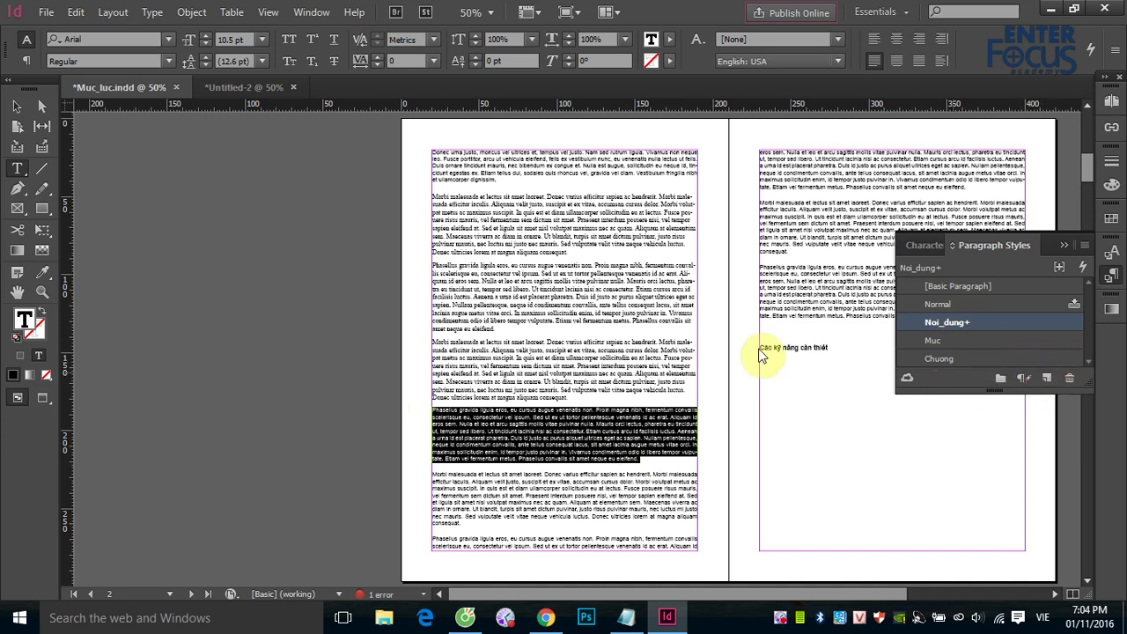
left_click_drag(431, 197, 570, 254)
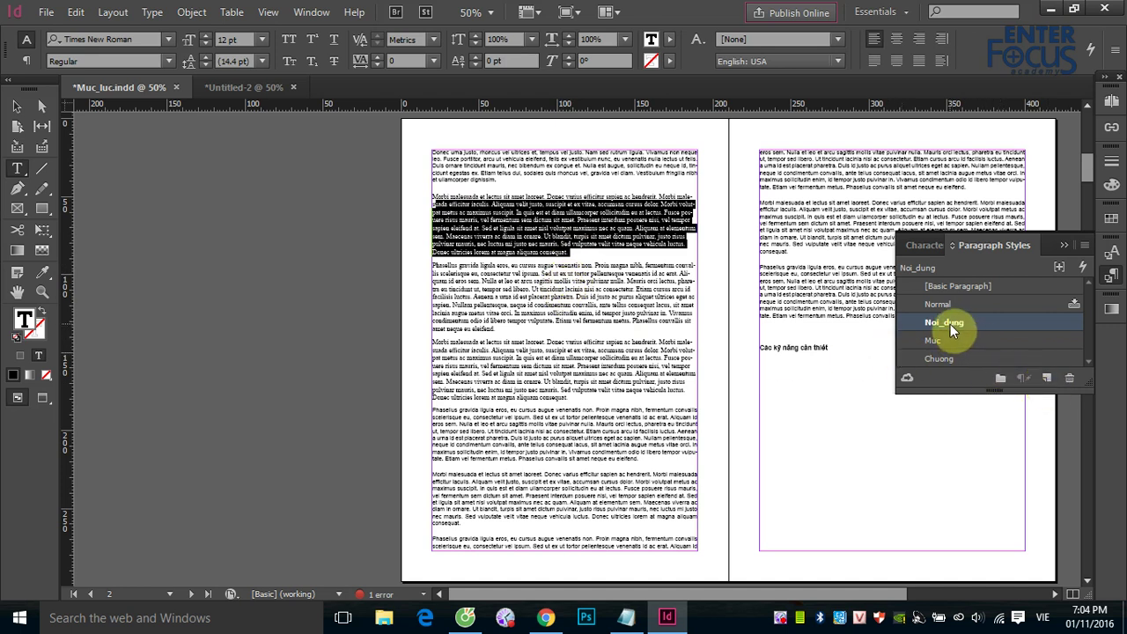
left_click(1046, 380)
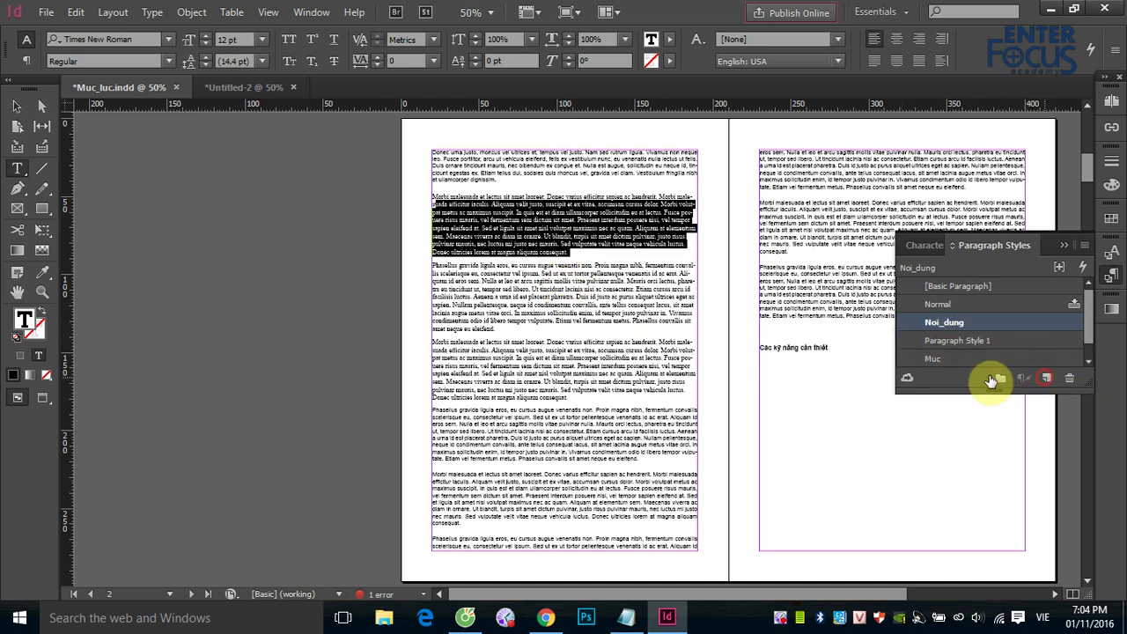
double_click(950, 340)
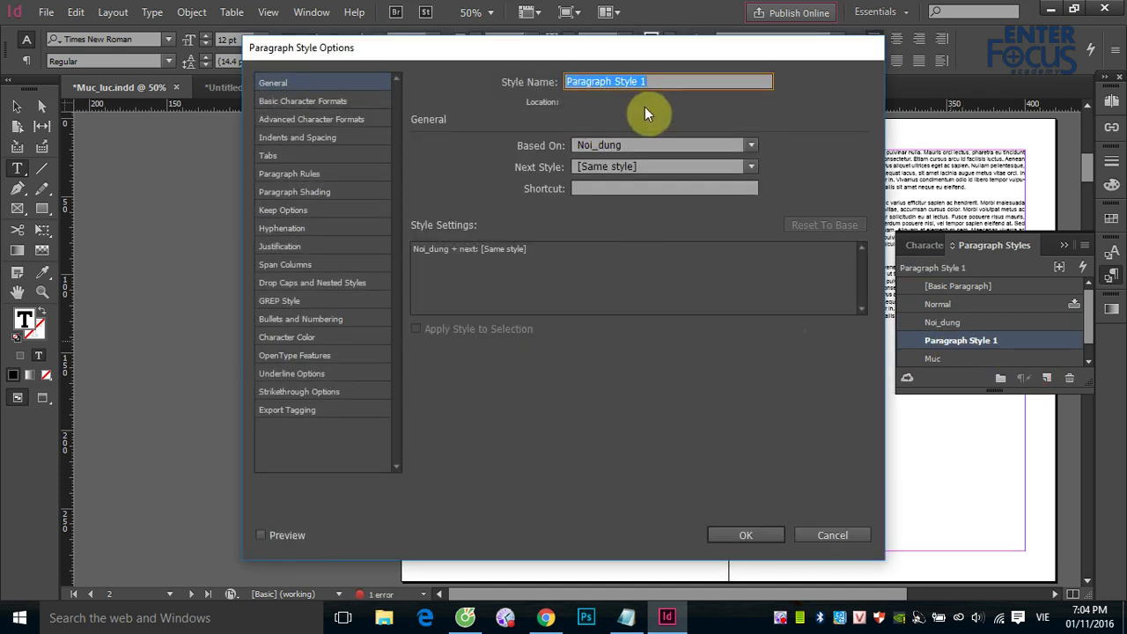
type("C")
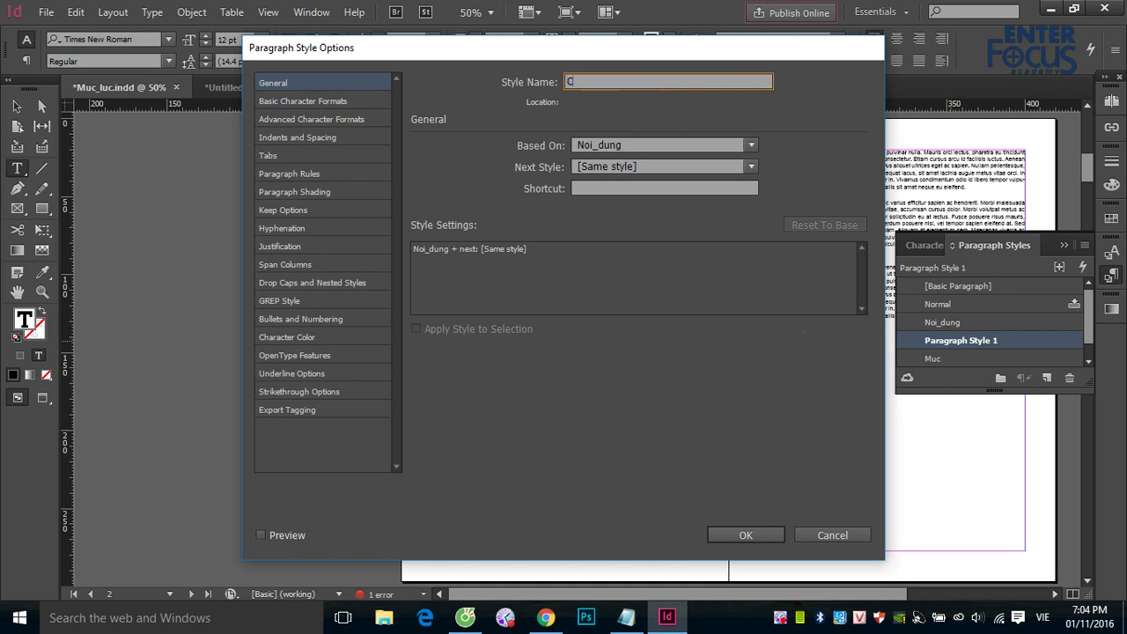
type("onents")
left_click(745, 535)
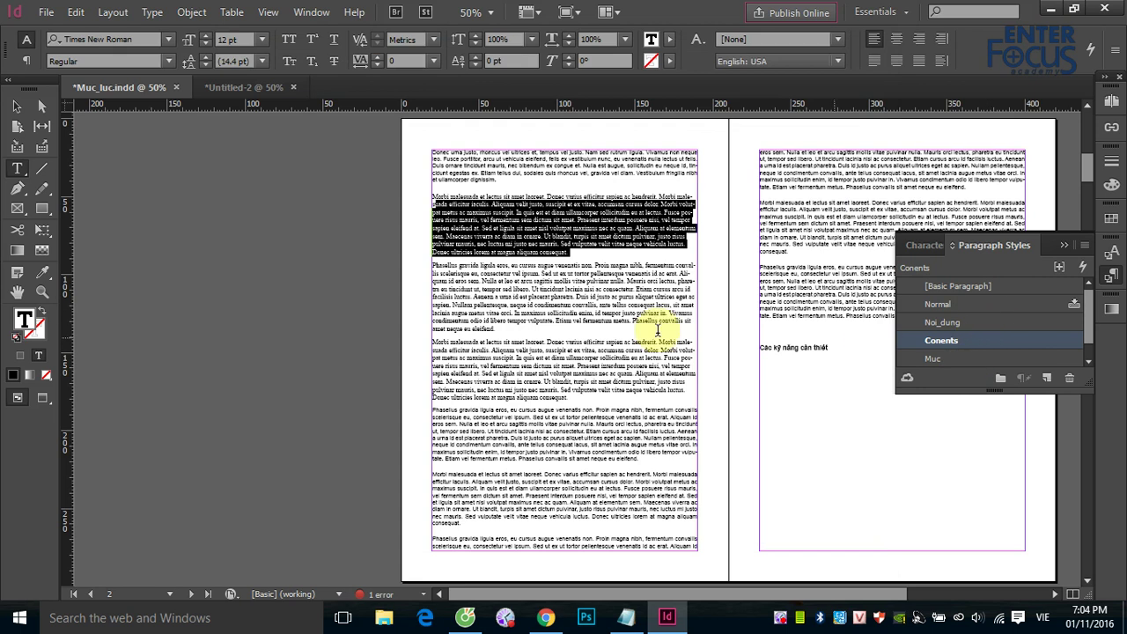
Delete the Noi_dung paragraph style and replace it with the Conents style.
left_click(1009, 324)
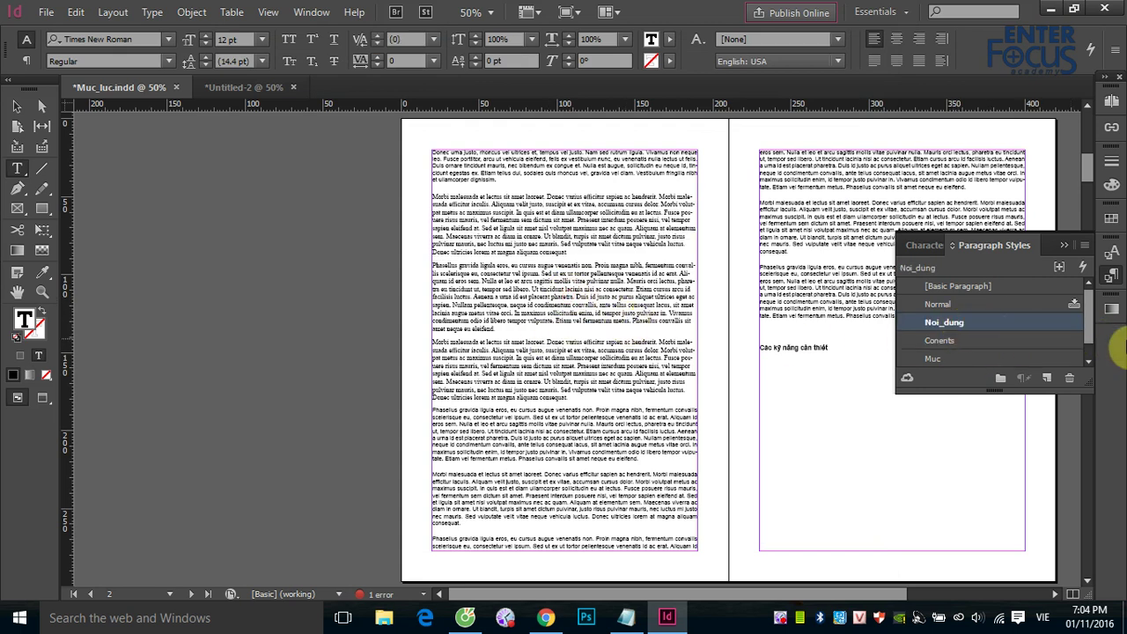
left_click(1067, 378)
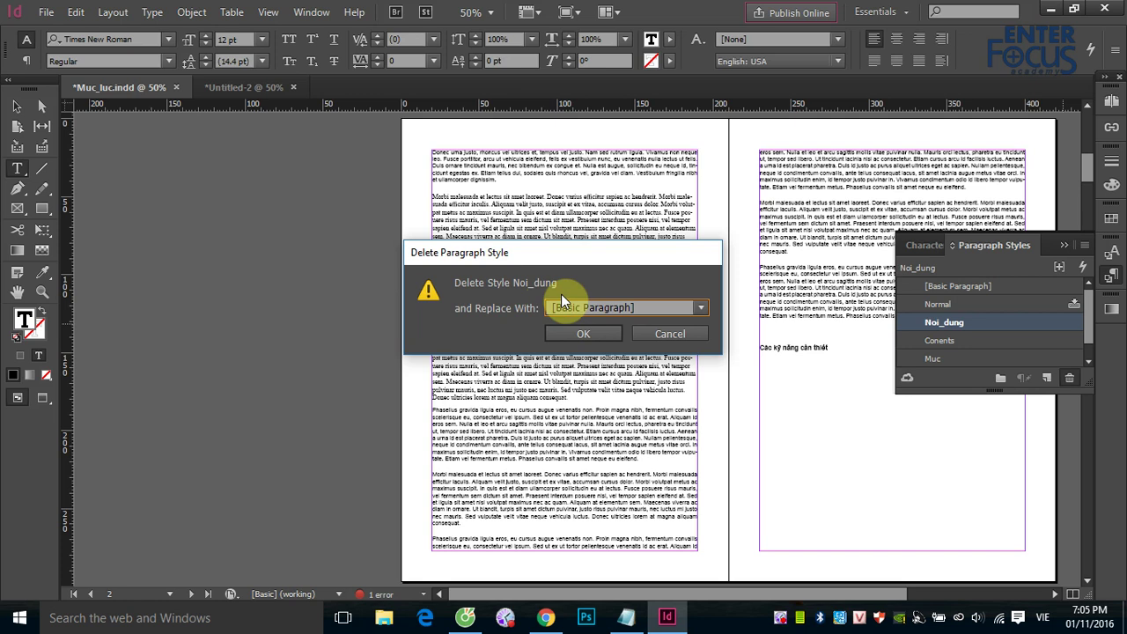
left_click(702, 307)
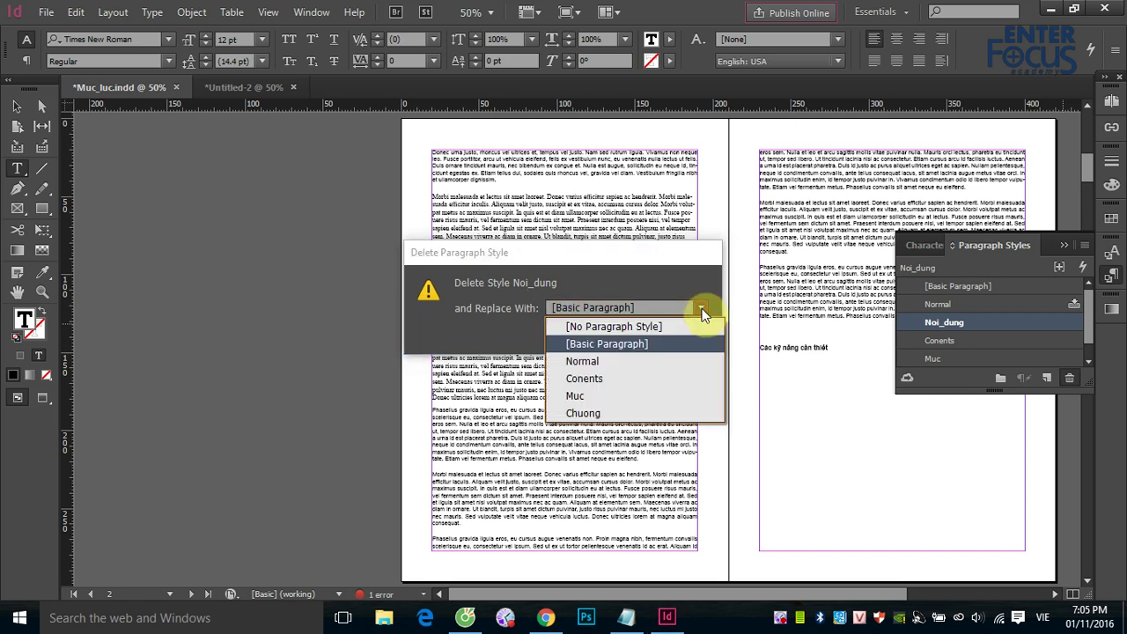
left_click(598, 378)
left_click(581, 339)
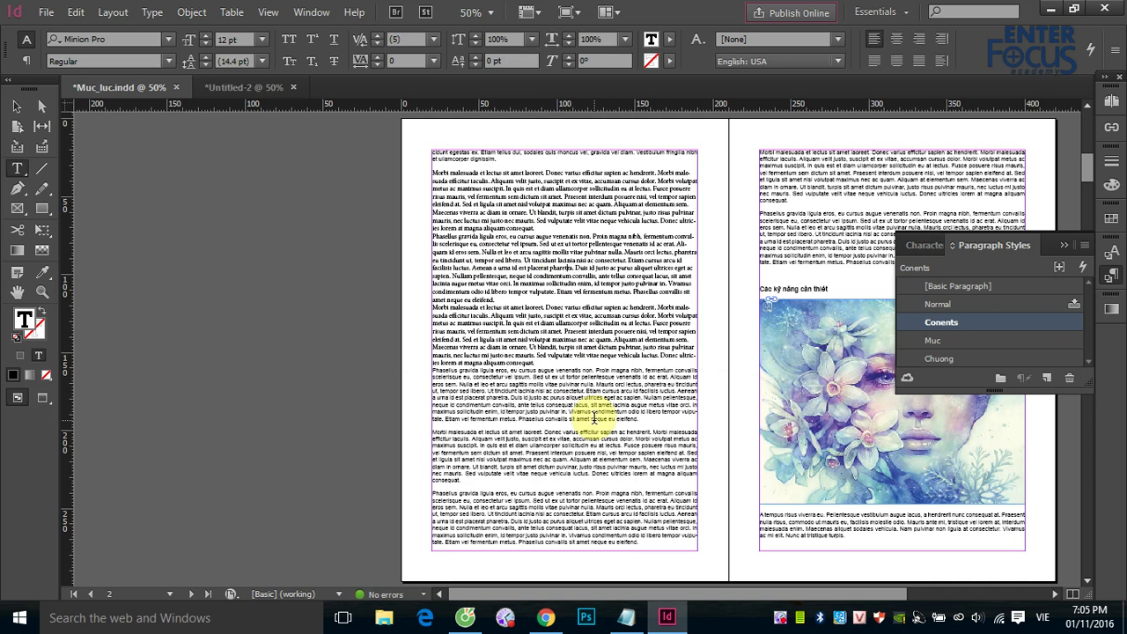
scroll(607, 410, "up", 10)
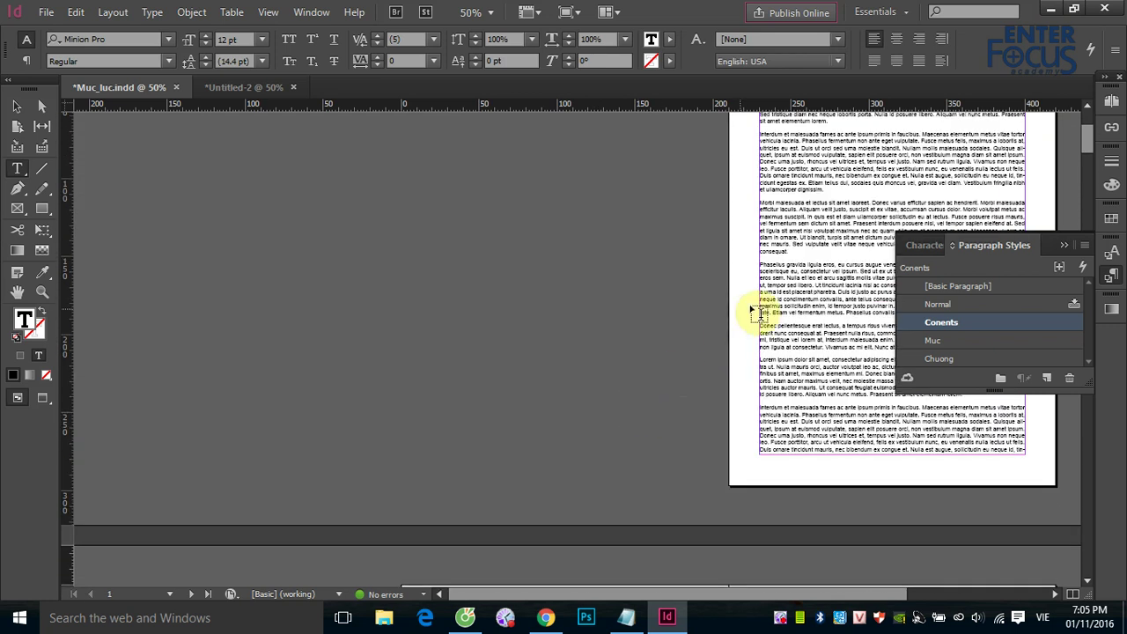
left_click_drag(790, 226, 791, 253)
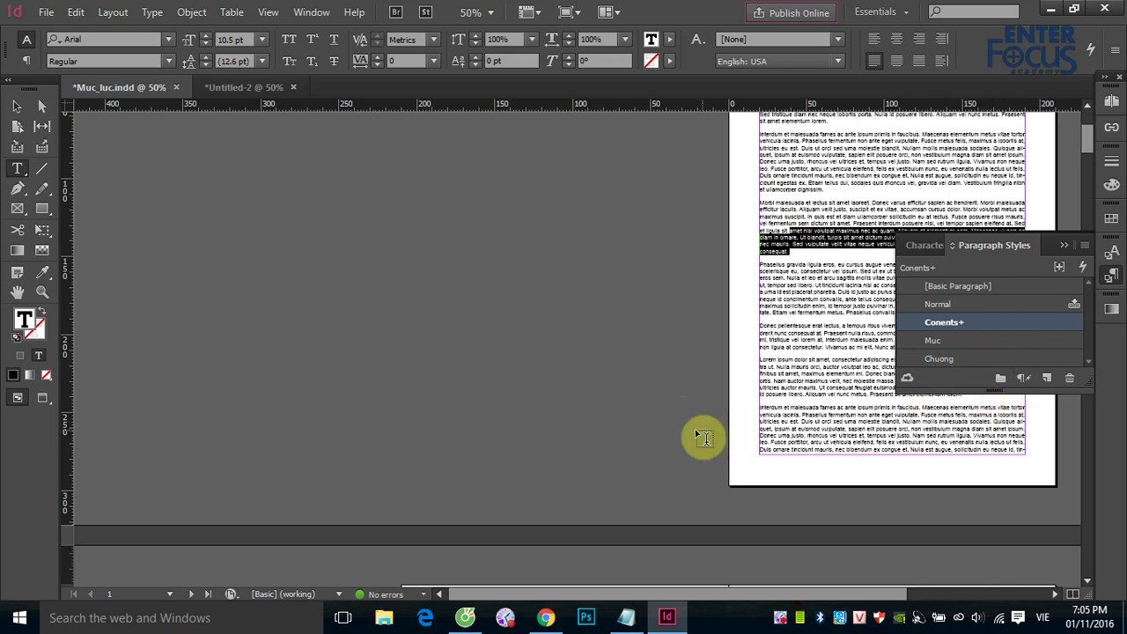
left_click(16, 105)
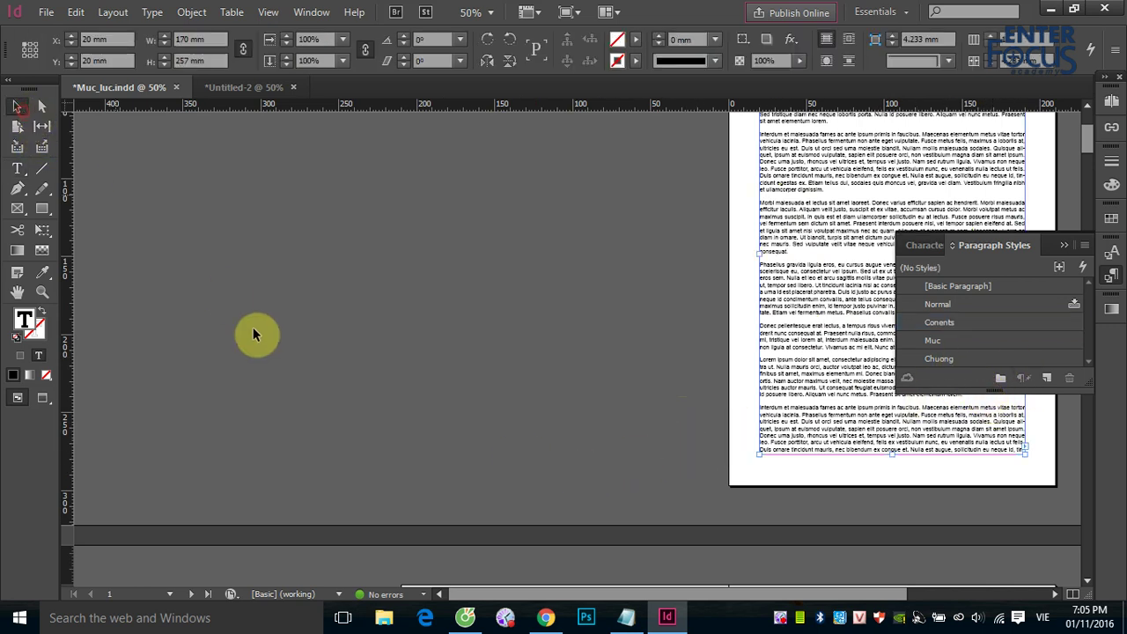
scroll(252, 335, "down", 3)
scroll(248, 334, "down", 3)
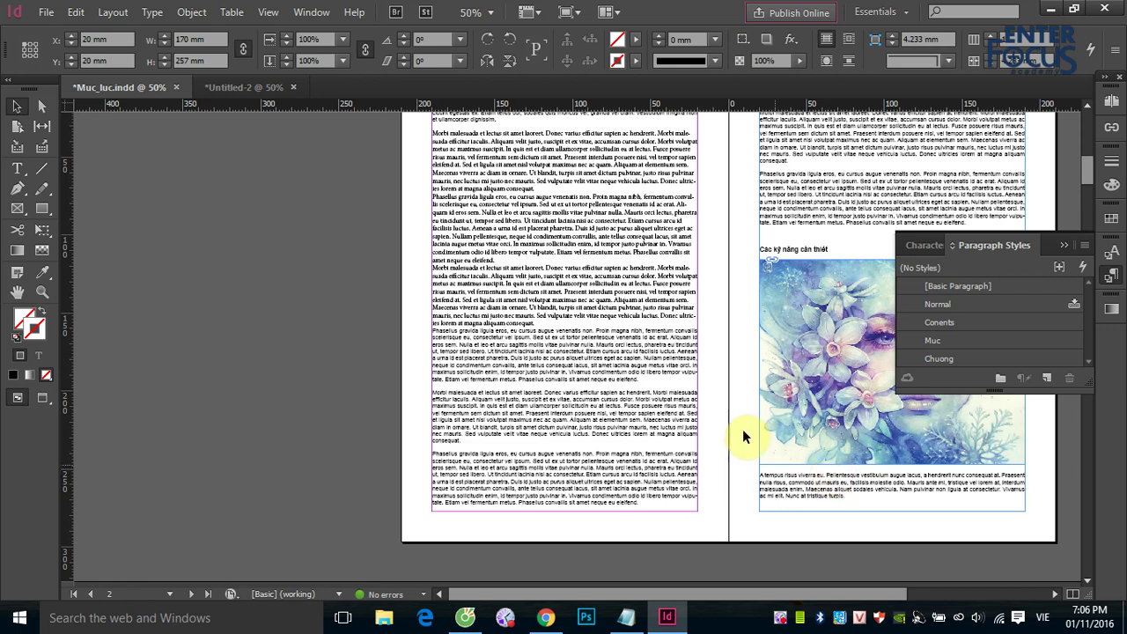
Switch to the Untitled-2 document and set its screen mode to Normal.
left_click(255, 88)
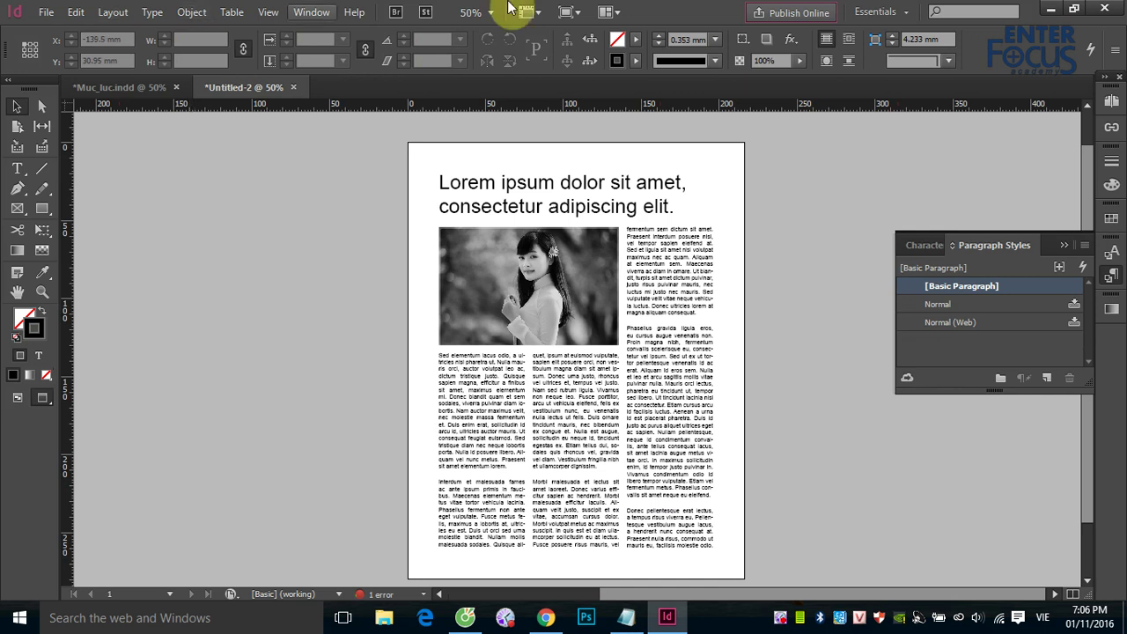
left_click(576, 17)
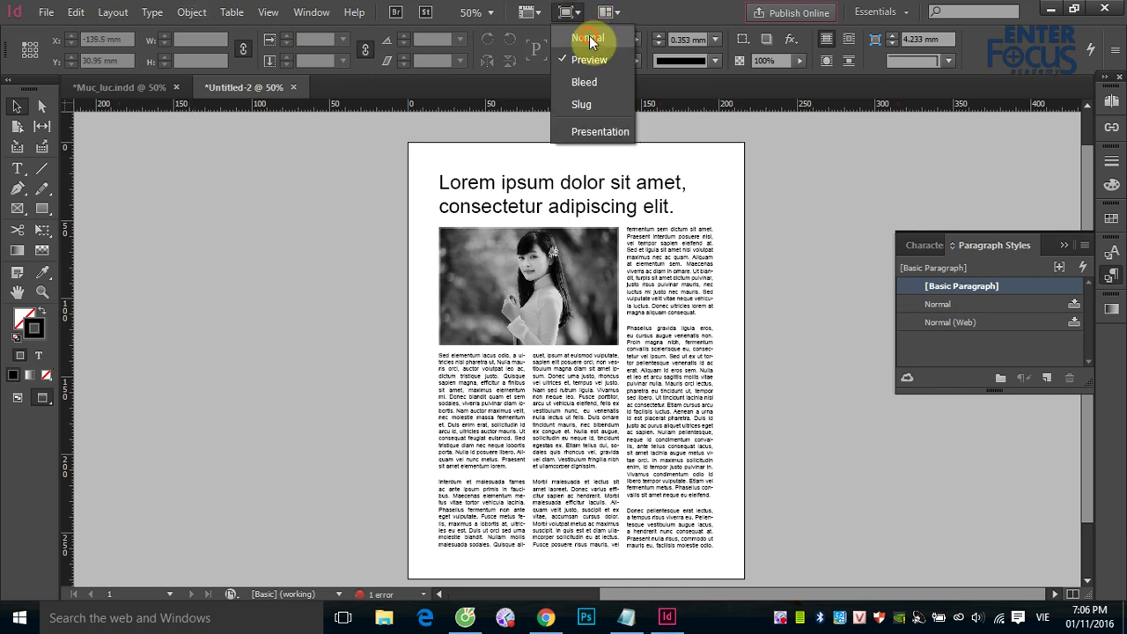
left_click(589, 36)
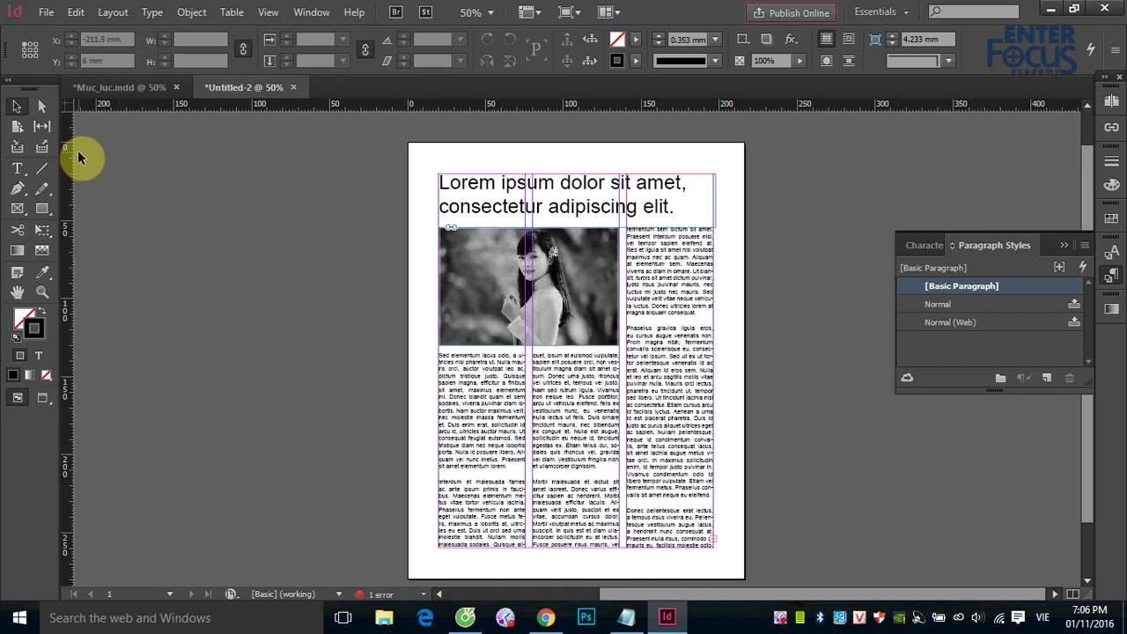
Turn off text wrap on the "Lorem ipsum dolor sit amet" headline frame.
left_click(791, 190)
left_click(583, 187)
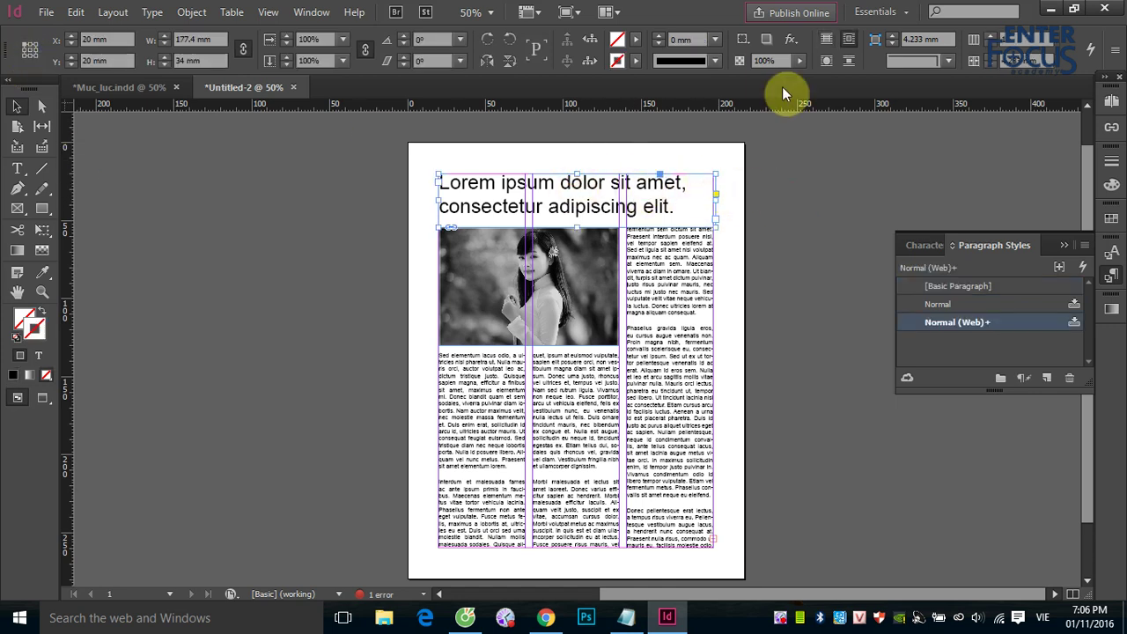
left_click(849, 44)
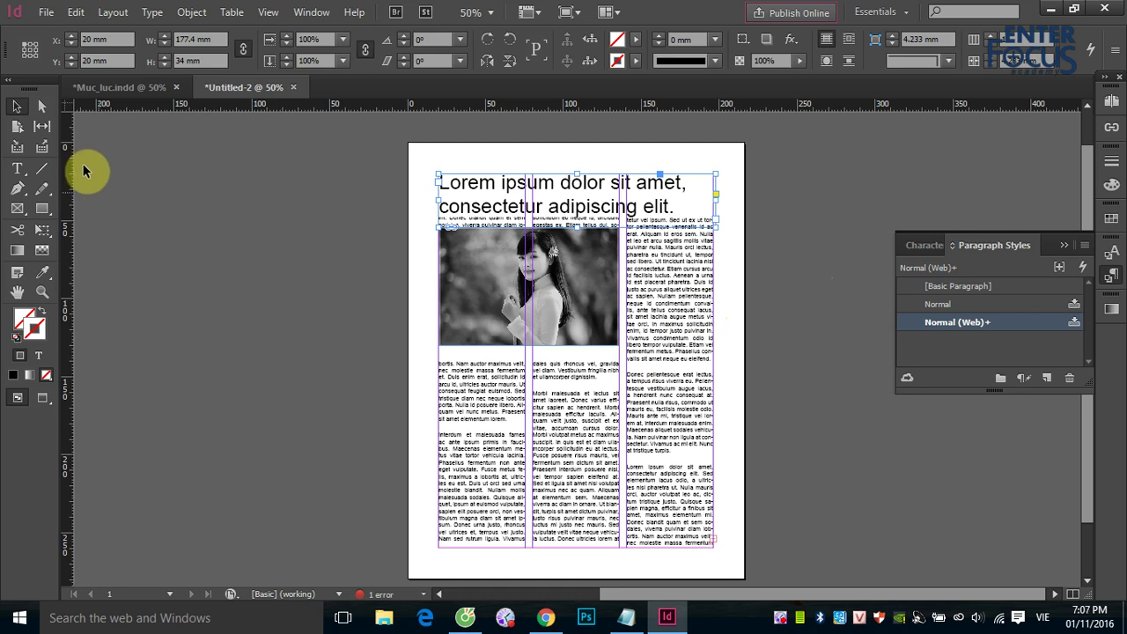
Enlarge the gap above the headline with the Gap tool and shrink it back to the top margin.
left_click(42, 126)
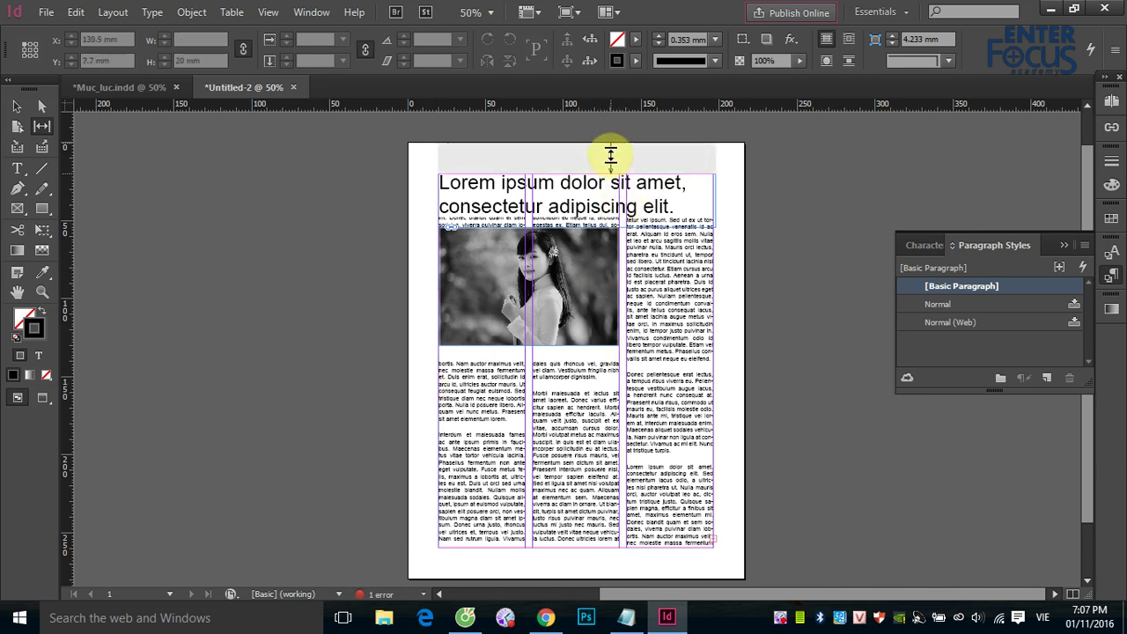
left_click_drag(610, 156, 613, 220)
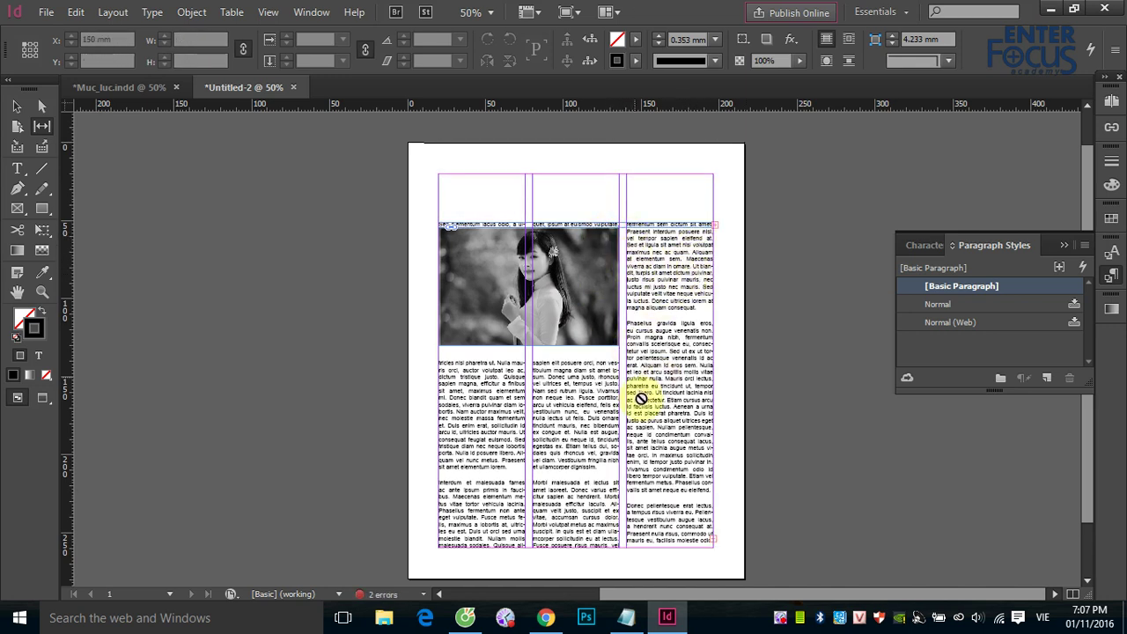
left_click_drag(584, 218, 578, 166)
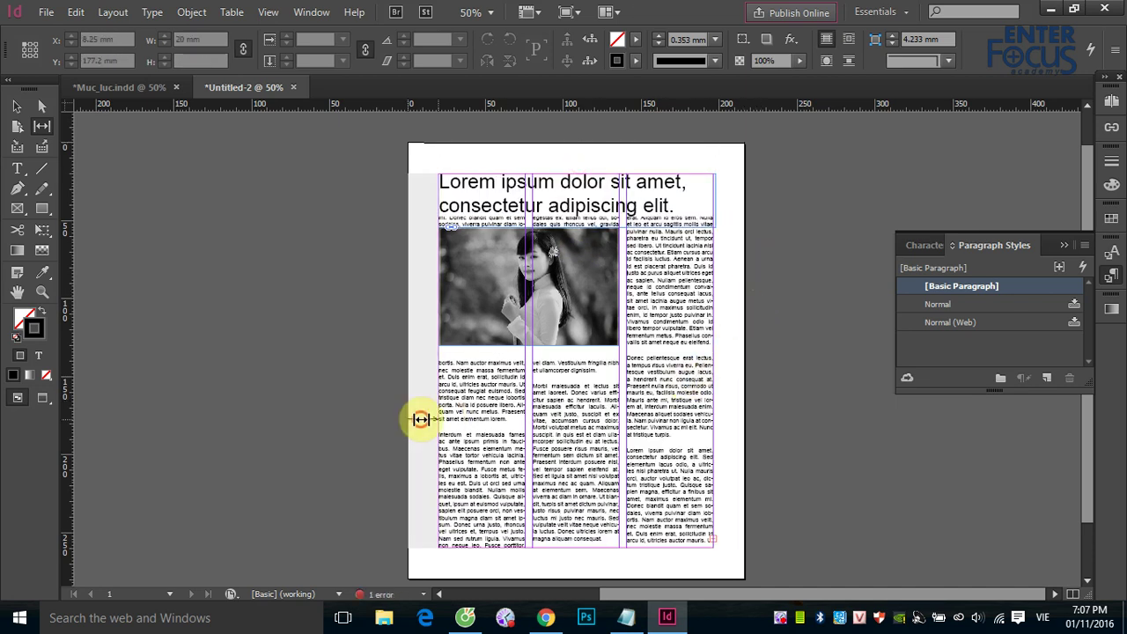
Adjust the page's outer gaps with the Gap tool, widening the left one and returning it to the margin guide.
left_click_drag(421, 419, 444, 402)
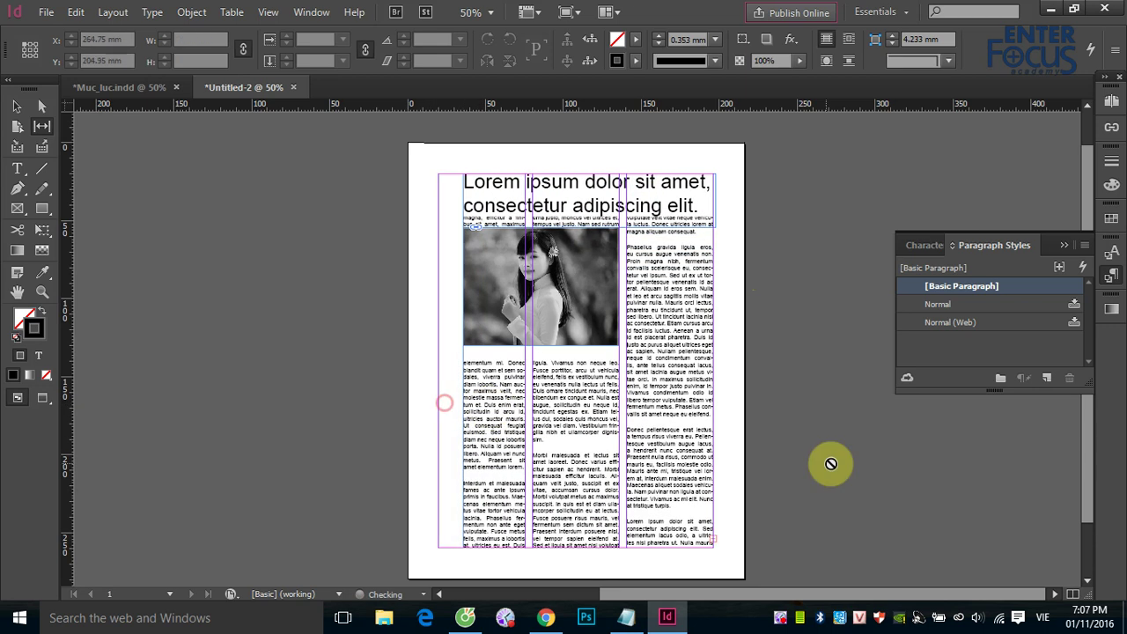
mouse_move(729, 428)
left_mouse_down()
mouse_move(718, 427)
mouse_move(727, 425)
left_mouse_up()
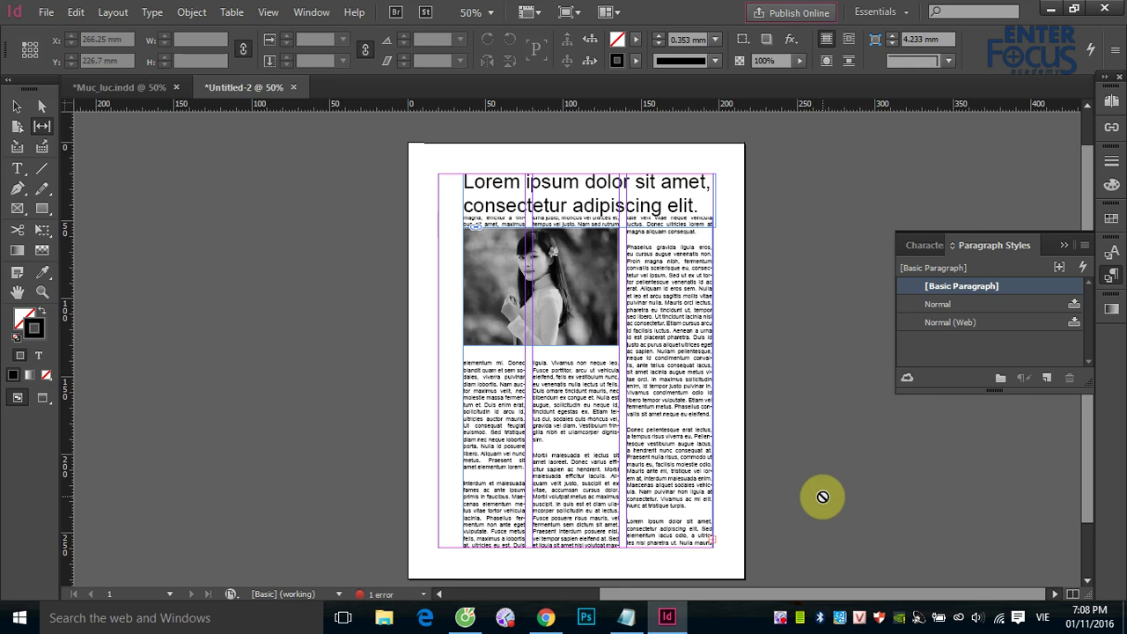
mouse_move(606, 568)
left_mouse_down()
mouse_move(607, 533)
mouse_move(581, 548)
mouse_move(581, 563)
mouse_move(588, 556)
left_mouse_up()
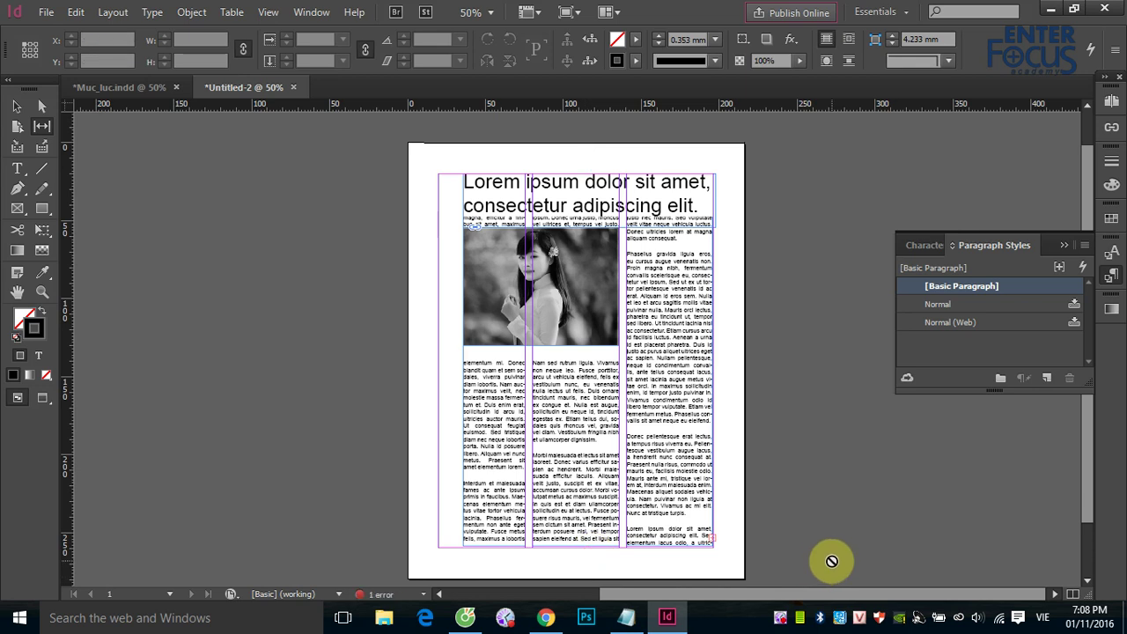
left_click_drag(454, 411, 431, 411)
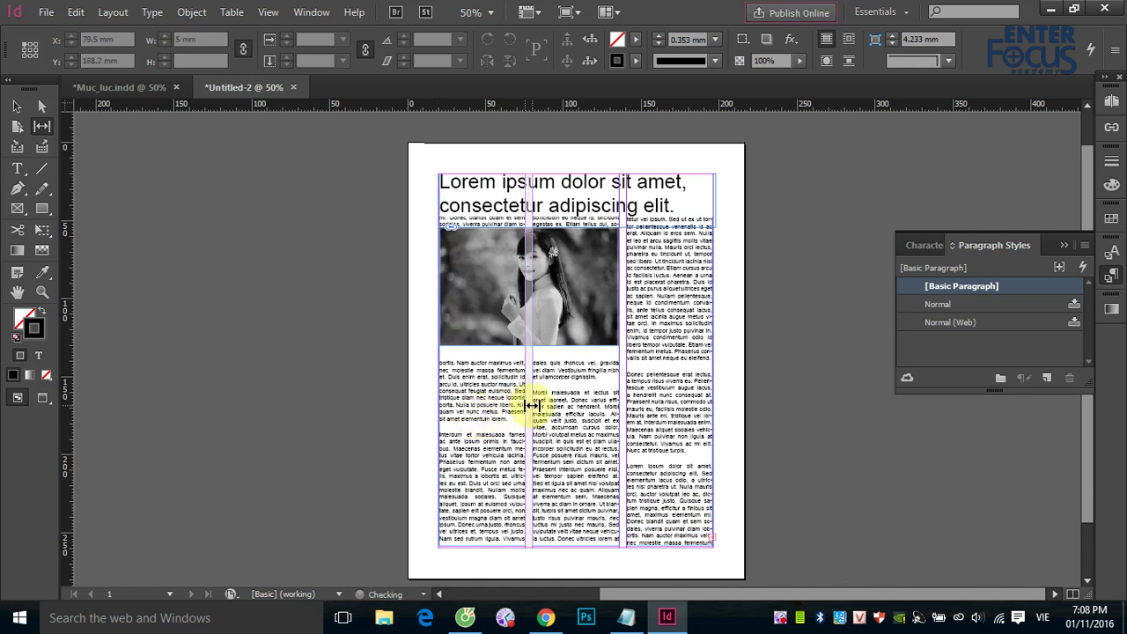
Shift the two 5 mm gaps between the three text columns with the Gap tool and return them to the column guides.
mouse_move(530, 405)
left_mouse_down()
mouse_move(541, 406)
mouse_move(519, 408)
left_mouse_up()
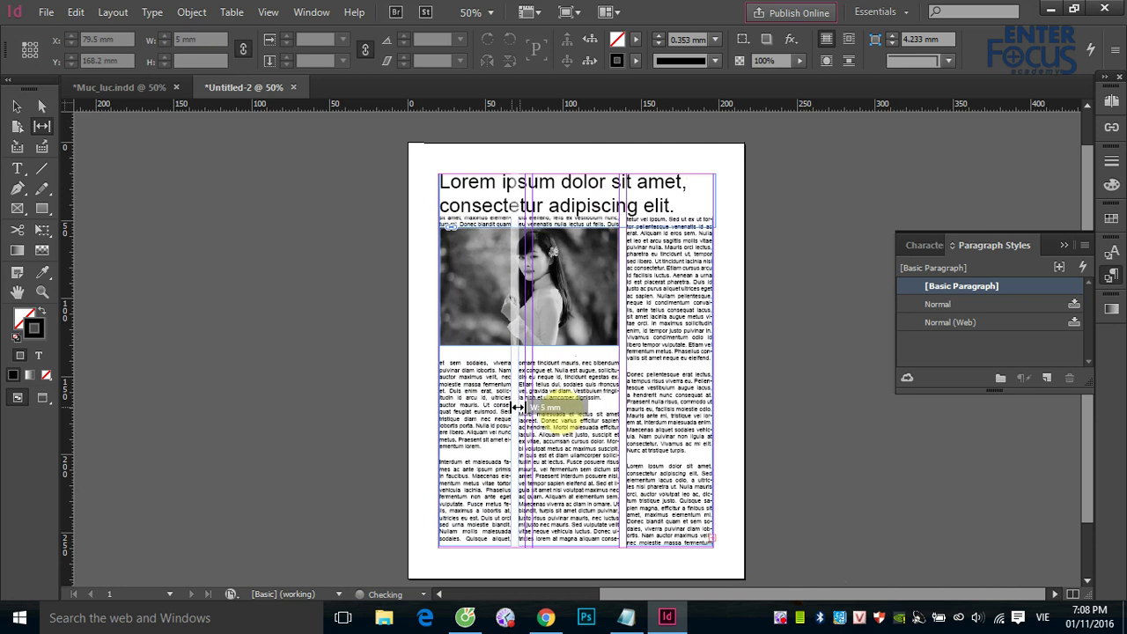
left_click_drag(518, 407, 548, 408)
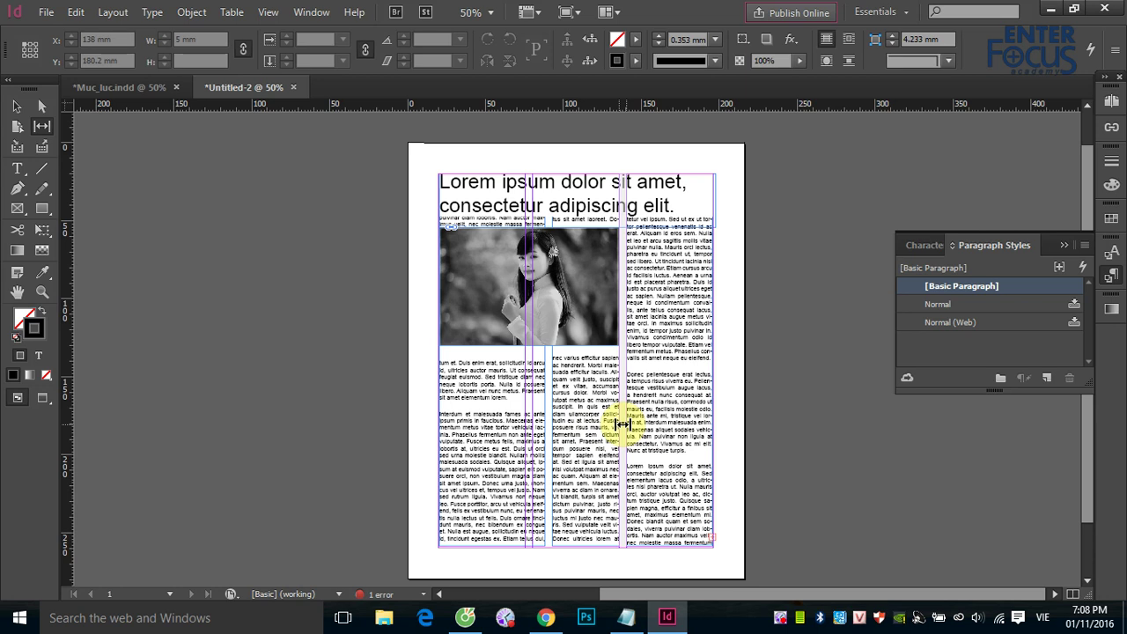
left_click_drag(621, 423, 643, 423)
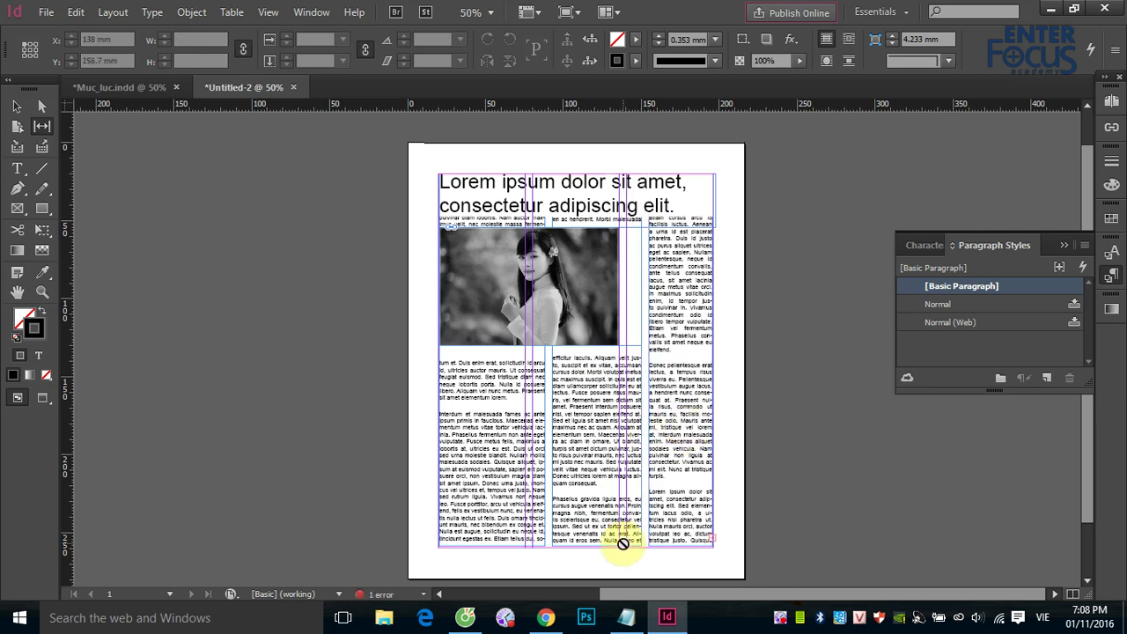
left_click_drag(654, 485, 618, 483)
left_click_drag(547, 469, 529, 471)
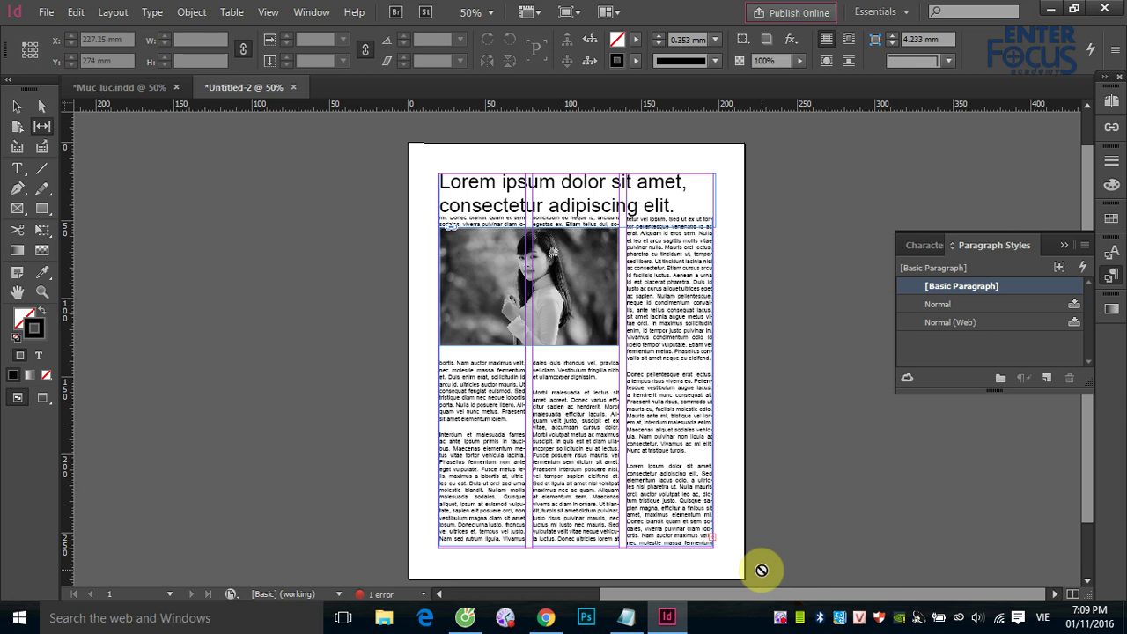
Move the middle and right text frames onto the pasteboard and delete both.
left_click(16, 109)
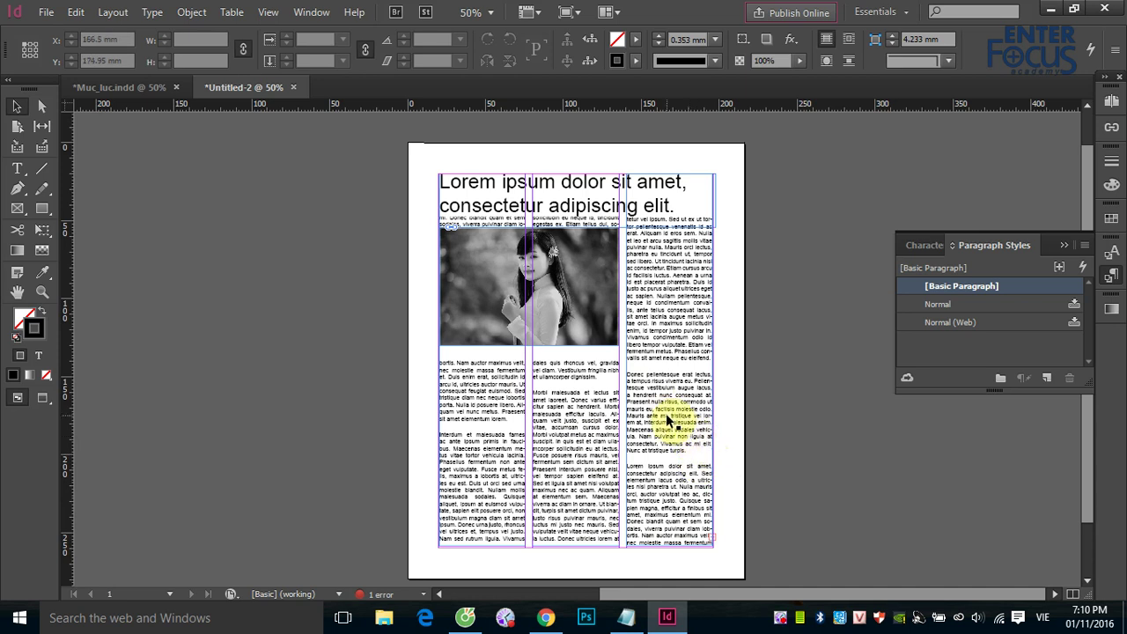
left_click_drag(668, 410, 262, 393)
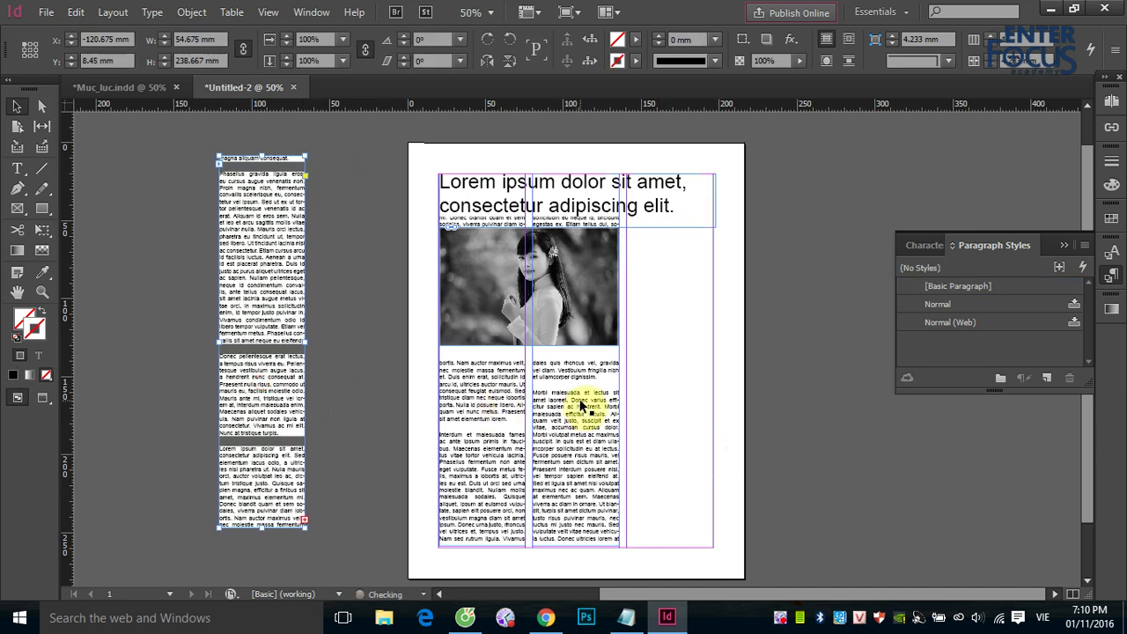
left_click_drag(580, 403, 167, 370)
left_click(267, 361)
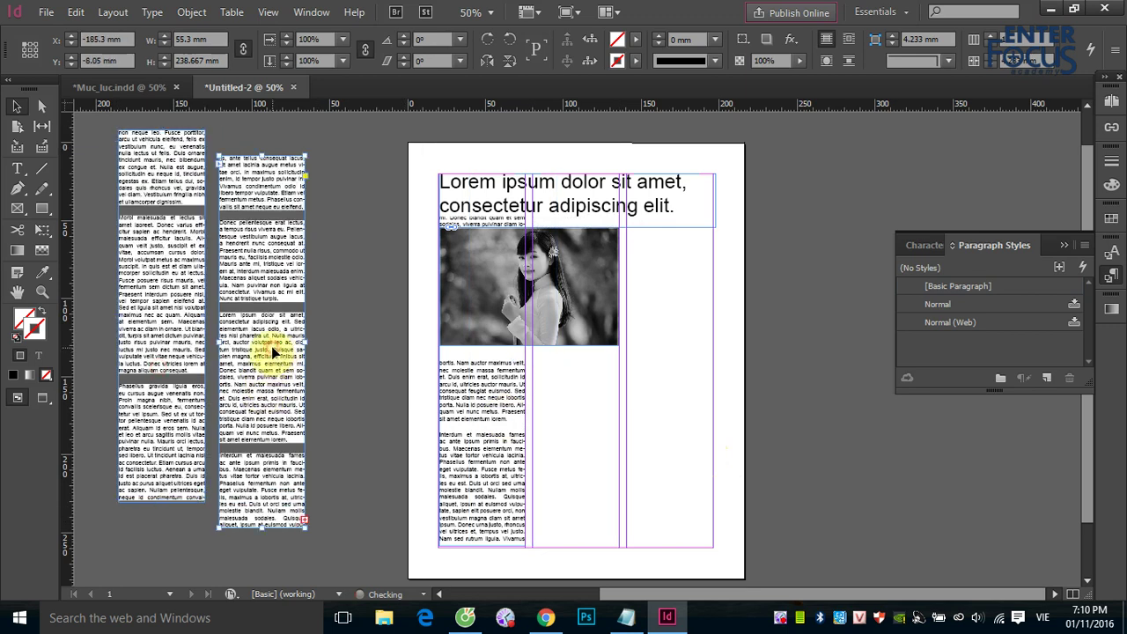
key("Delete")
left_click(128, 325)
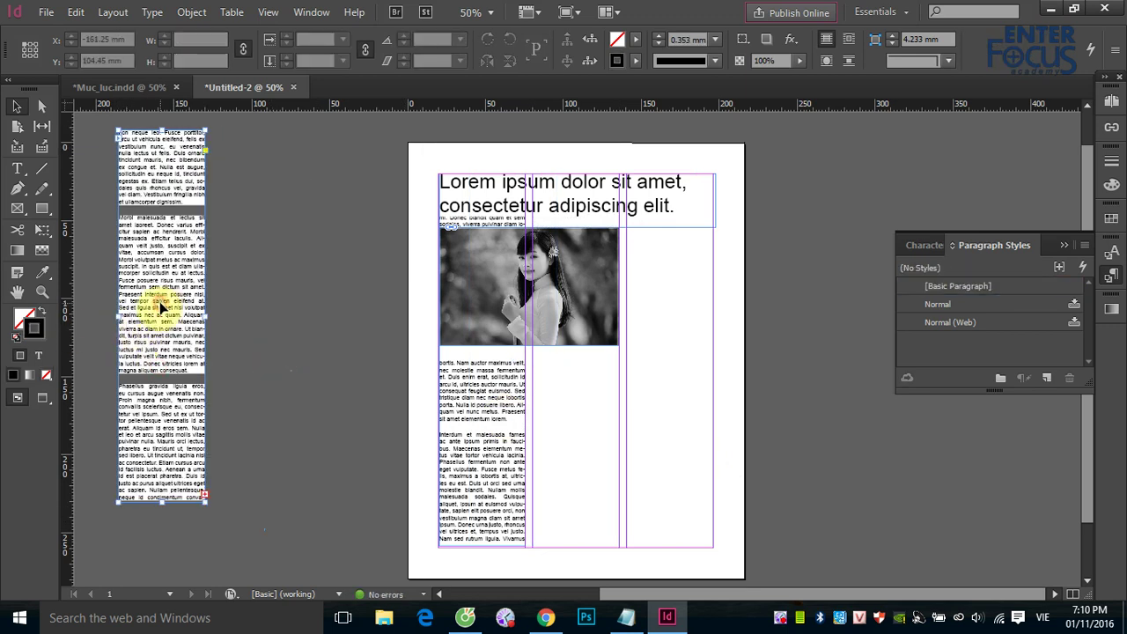
key("Delete")
Widen the remaining text frame to the page's right margin, about 175.5 mm, and split it into three columns.
left_click(475, 398)
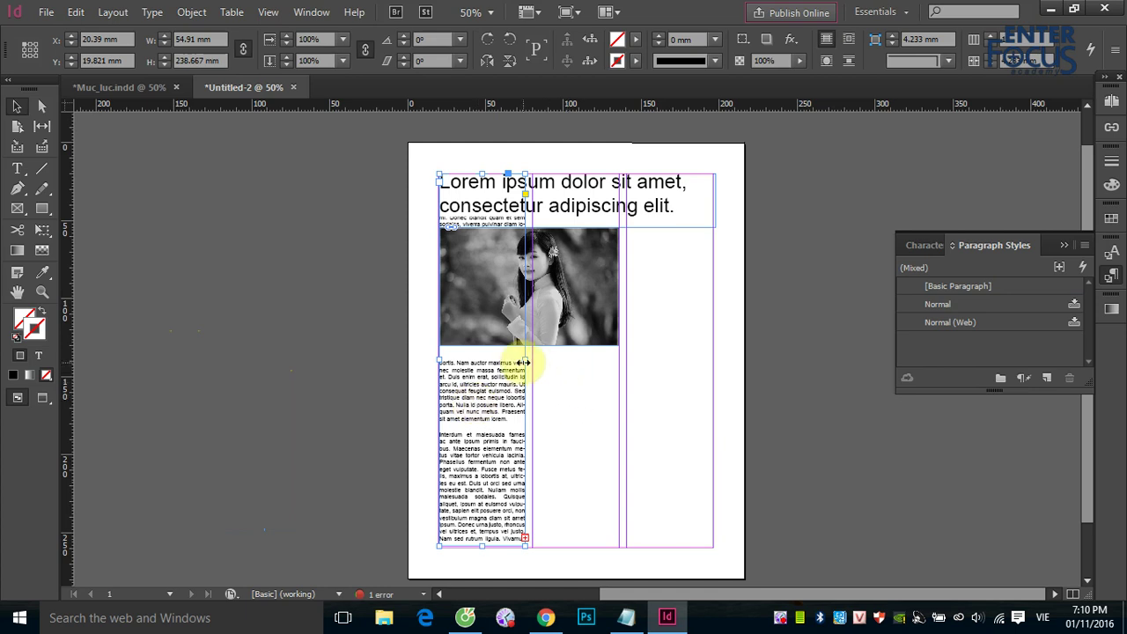
left_click_drag(526, 360, 713, 376)
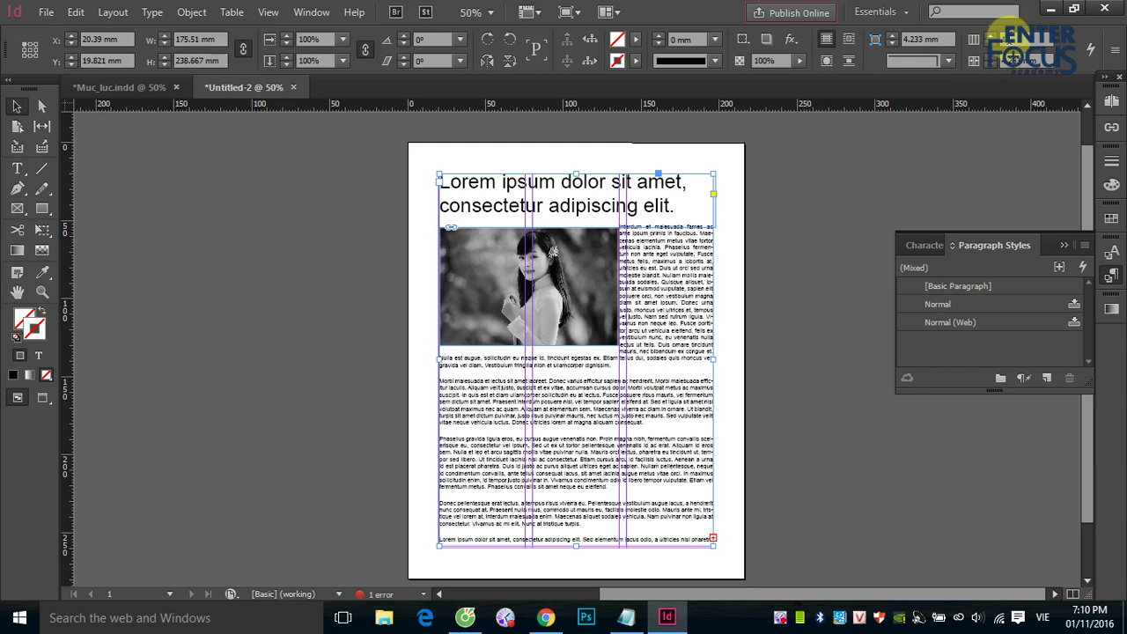
left_click(993, 44)
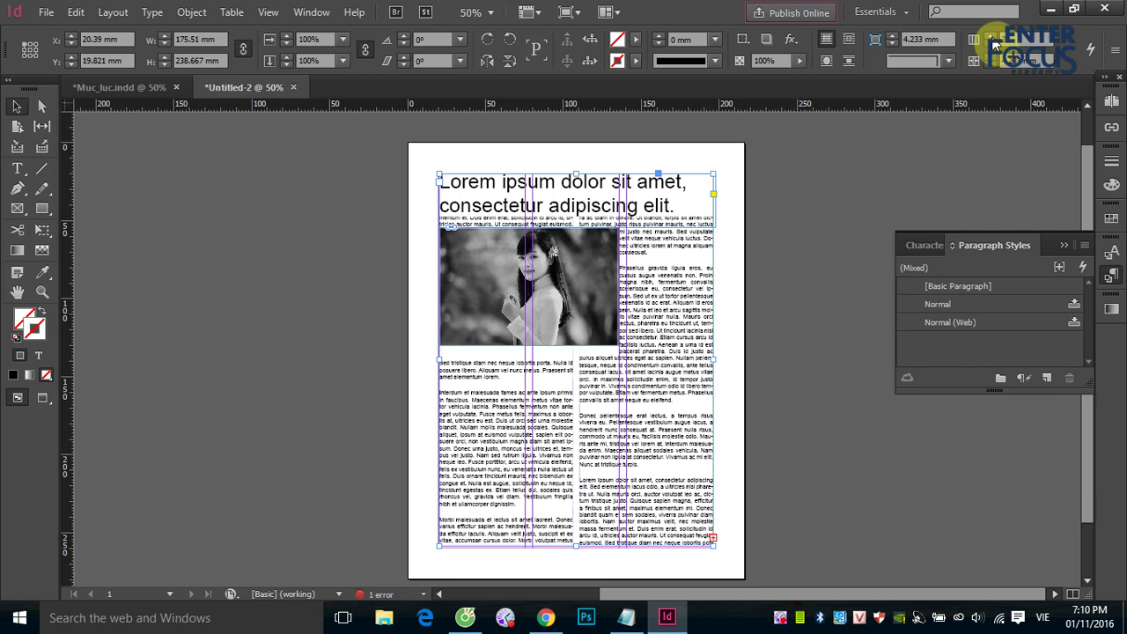
left_click(992, 44)
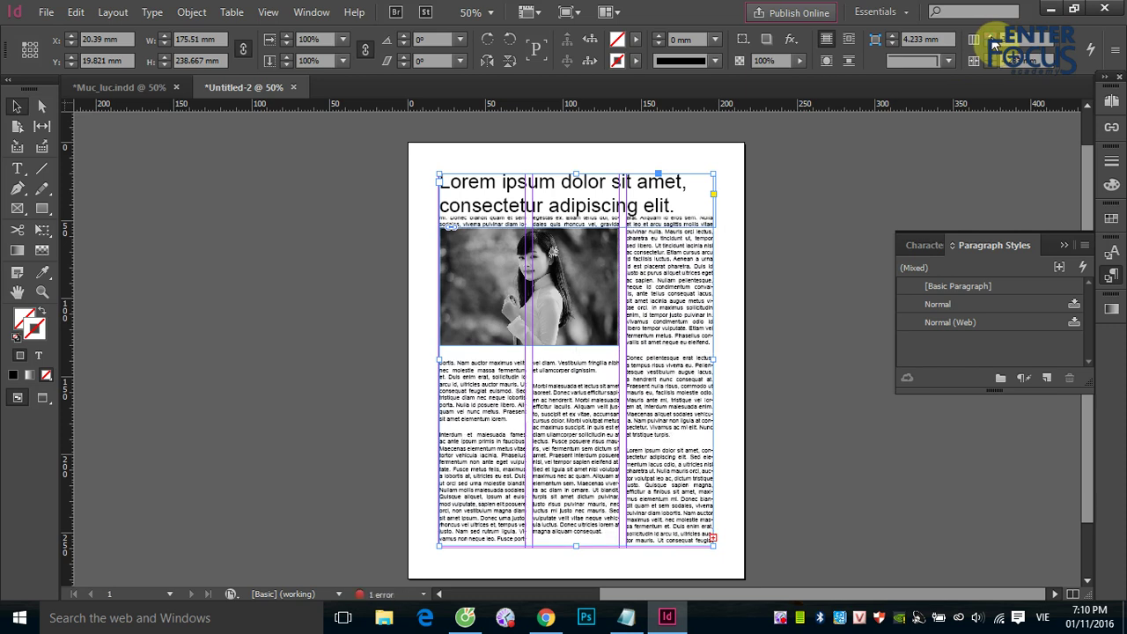
Reduce the wide text frame to a single column and deselect it.
left_click(993, 49)
left_click(994, 50)
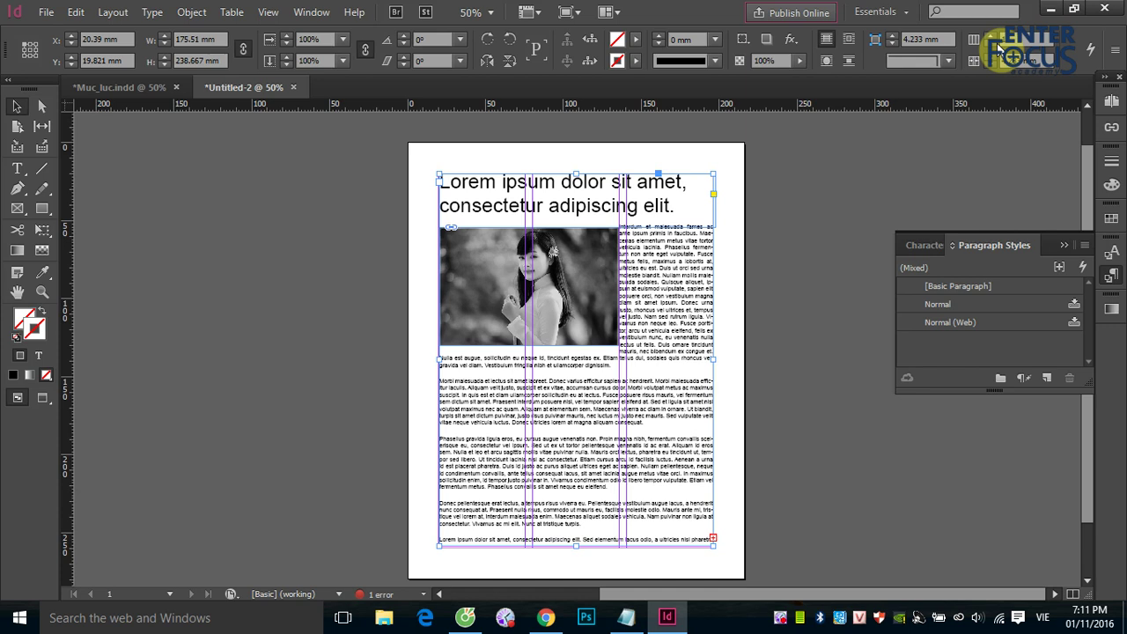
left_click(113, 11)
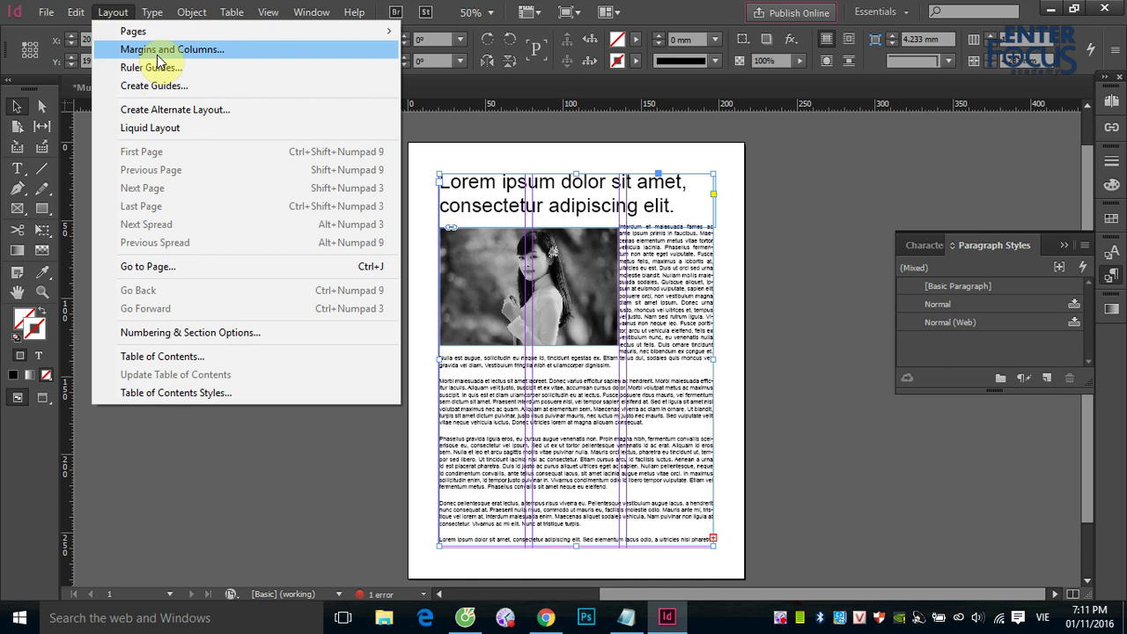
left_click(778, 168)
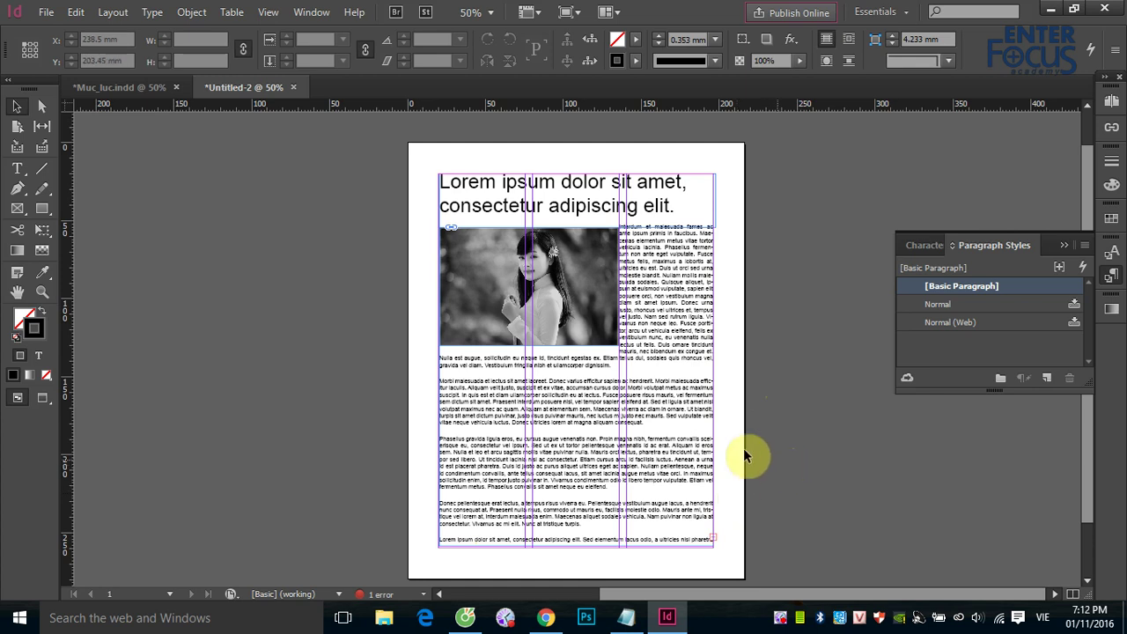
Split the wide body text frame into four columns and deselect it.
left_click(682, 319)
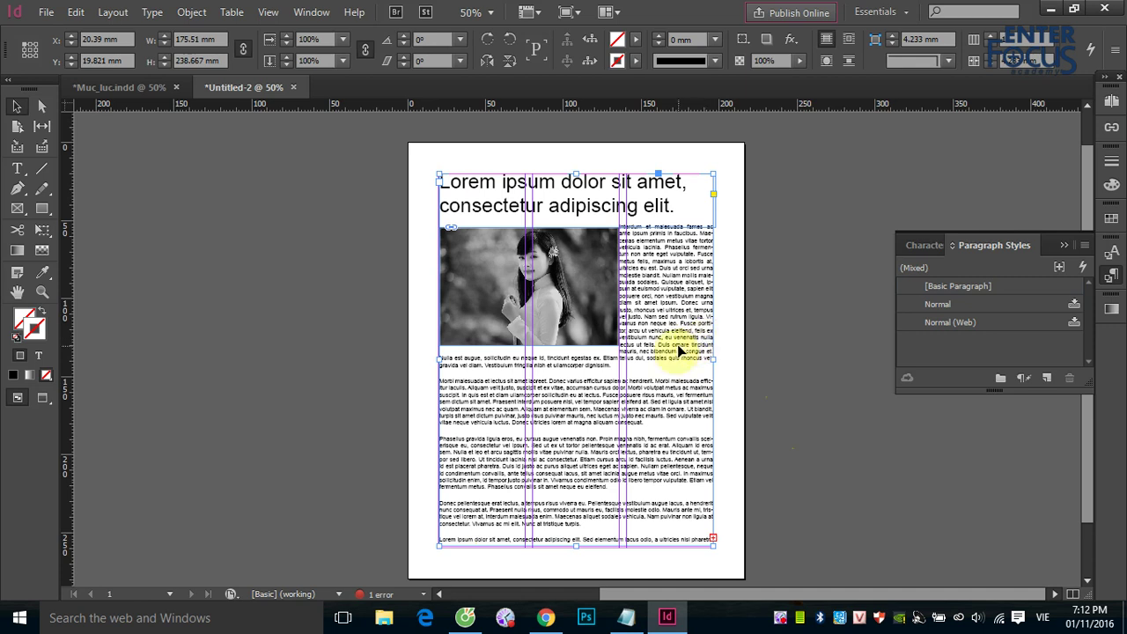
left_click(992, 39)
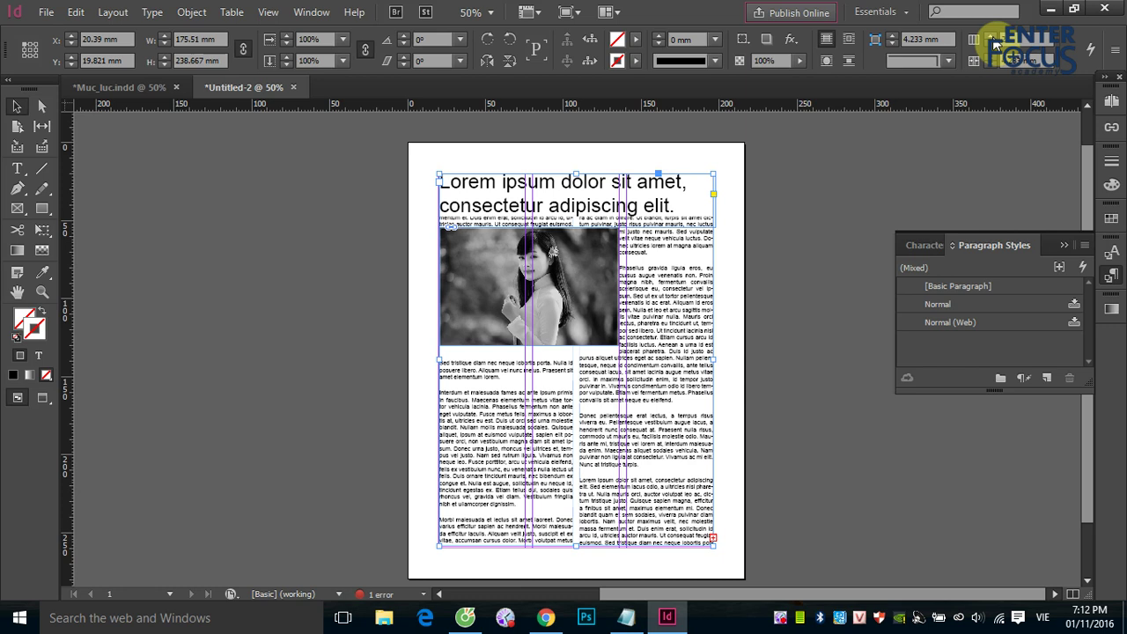
left_click(992, 40)
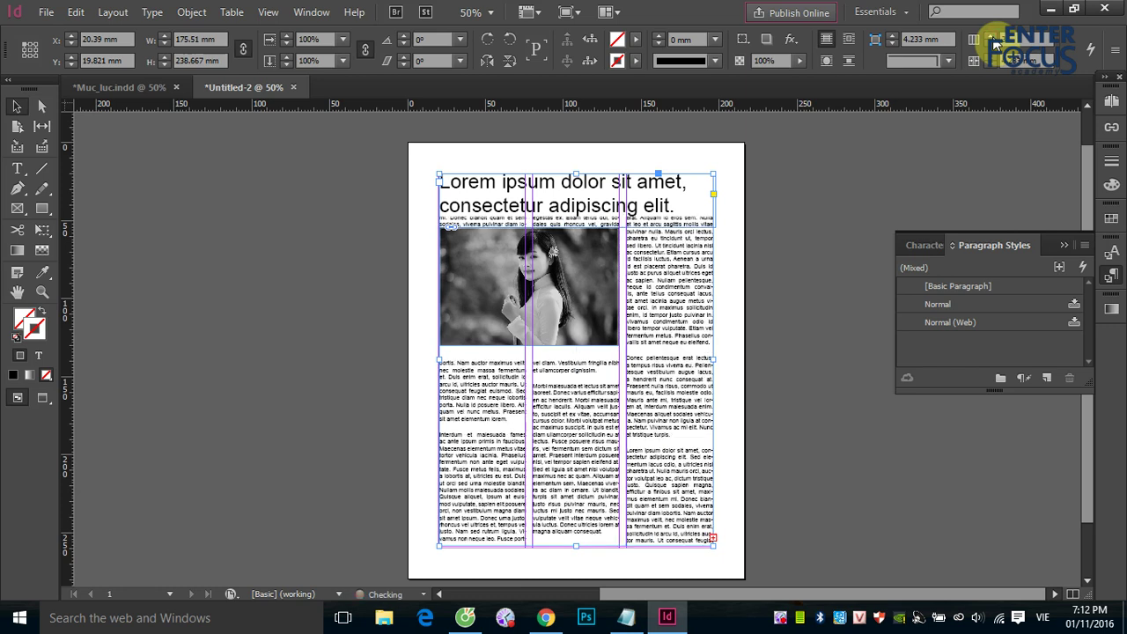
left_click(992, 39)
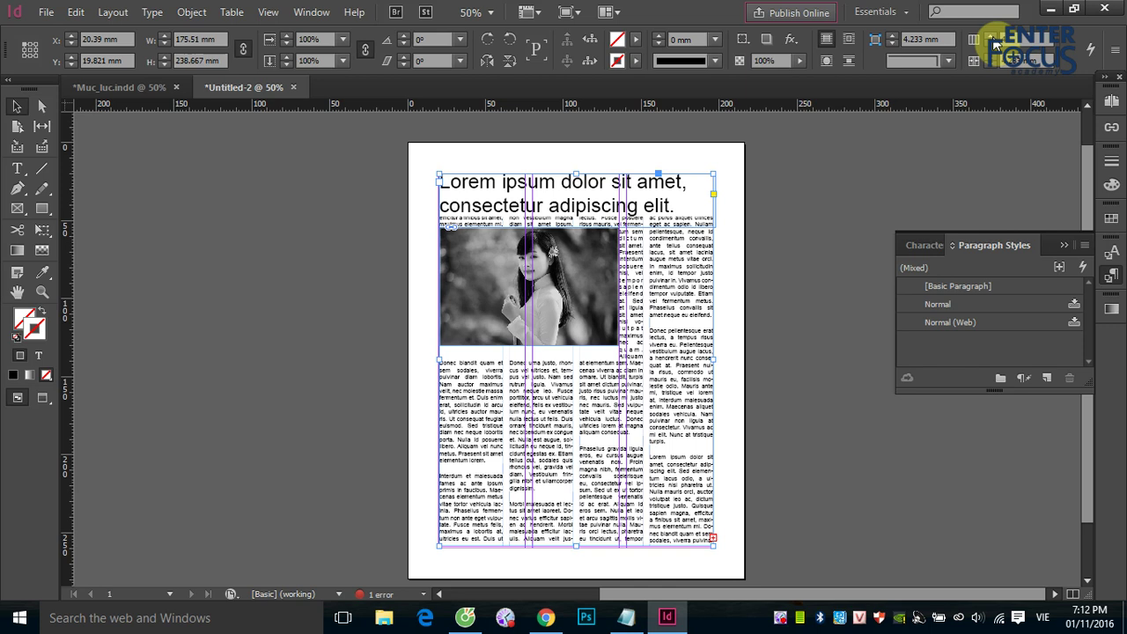
left_click(115, 12)
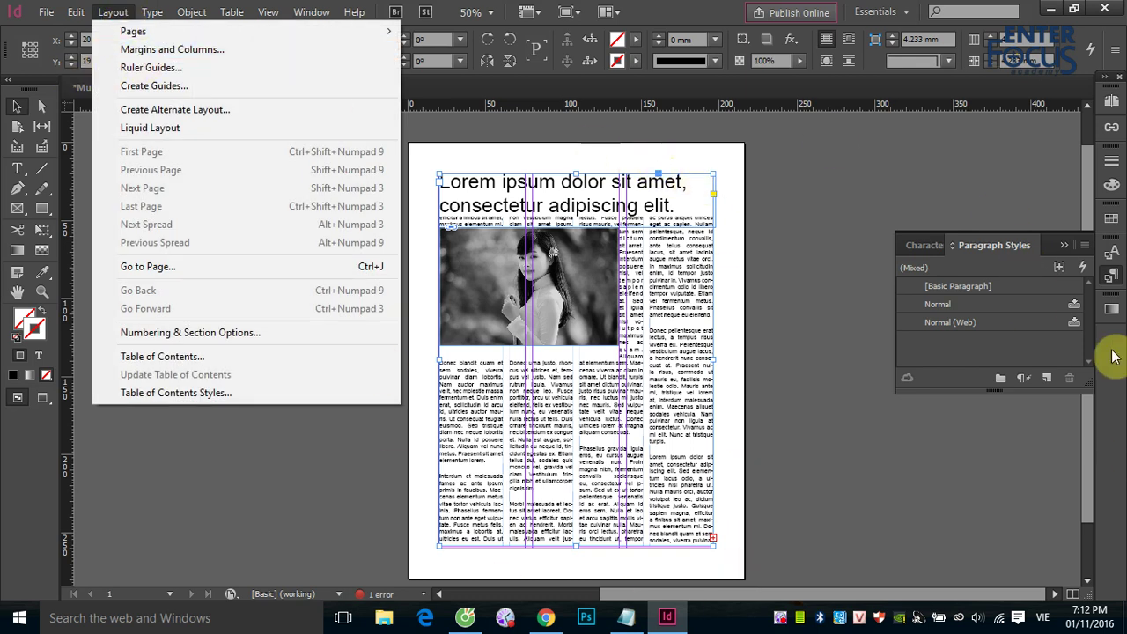
left_click(815, 287)
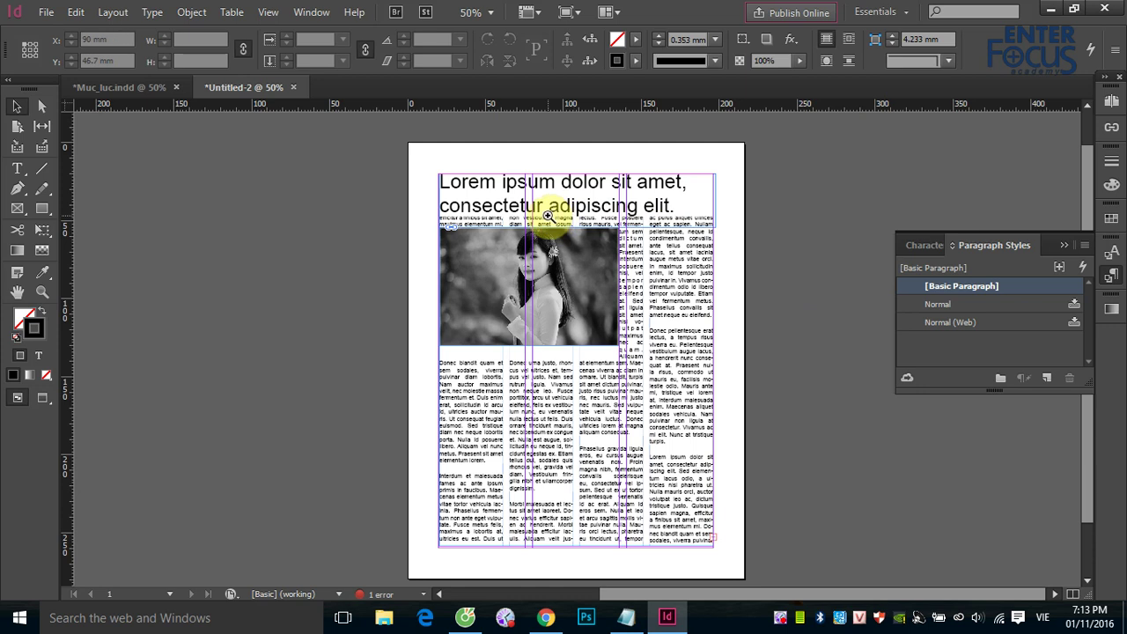
Apply text wrap around the bounding box to the headline frame so the body text starts below it, and check the columns beside the picture.
key("ctrl+space")
left_click_drag(547, 215, 788, 348)
left_click(498, 143)
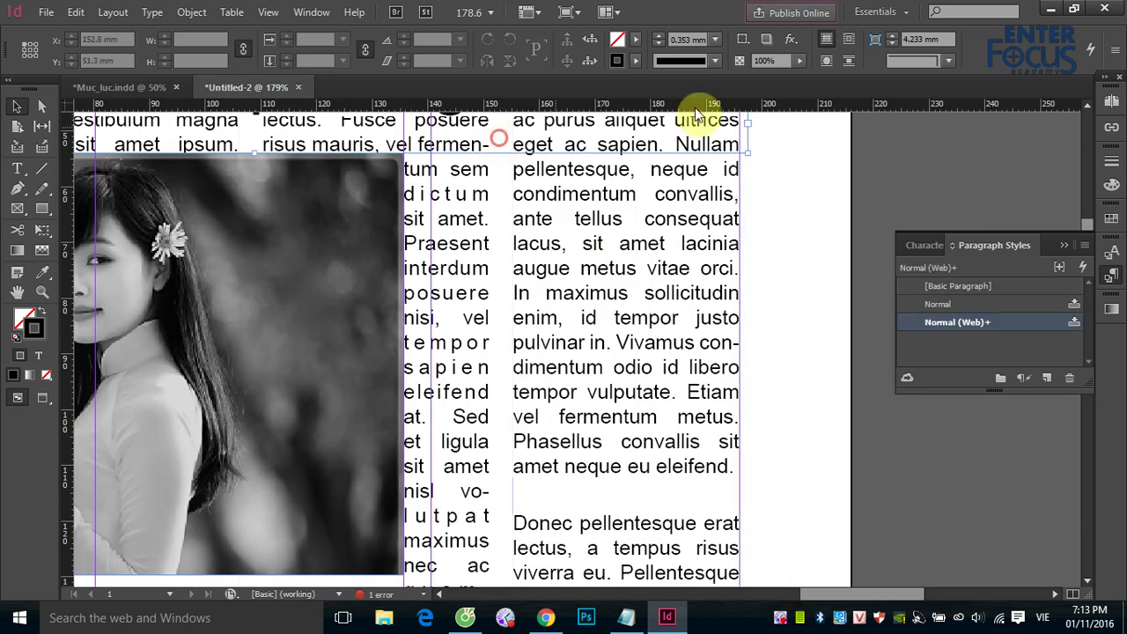
left_click(848, 39)
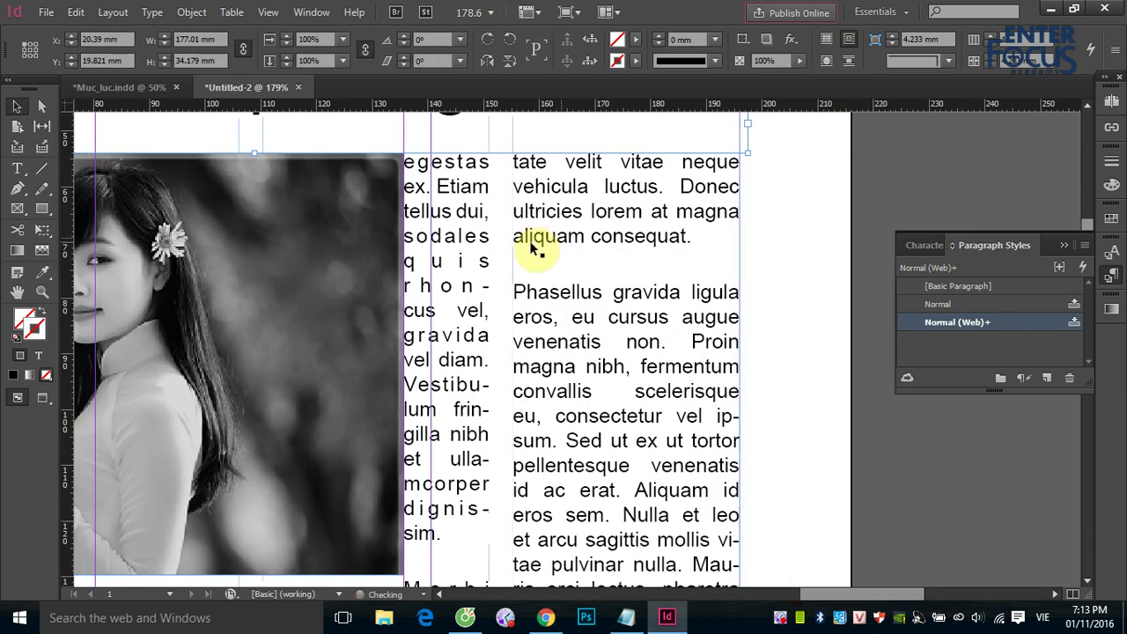
left_click(835, 231)
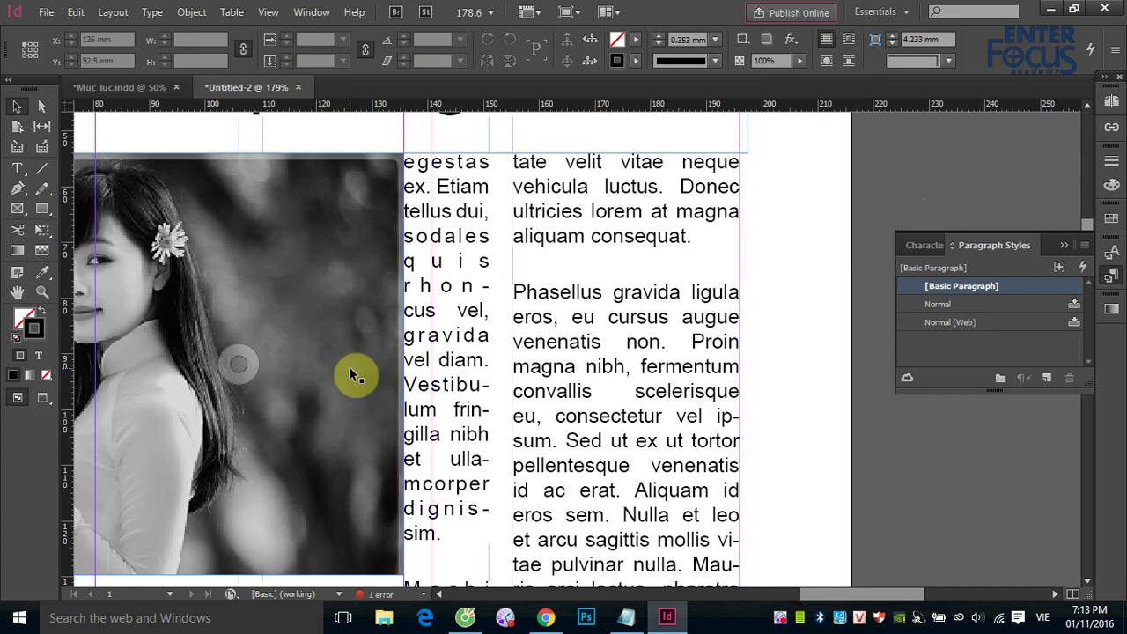
scroll(352, 374, "down", 3)
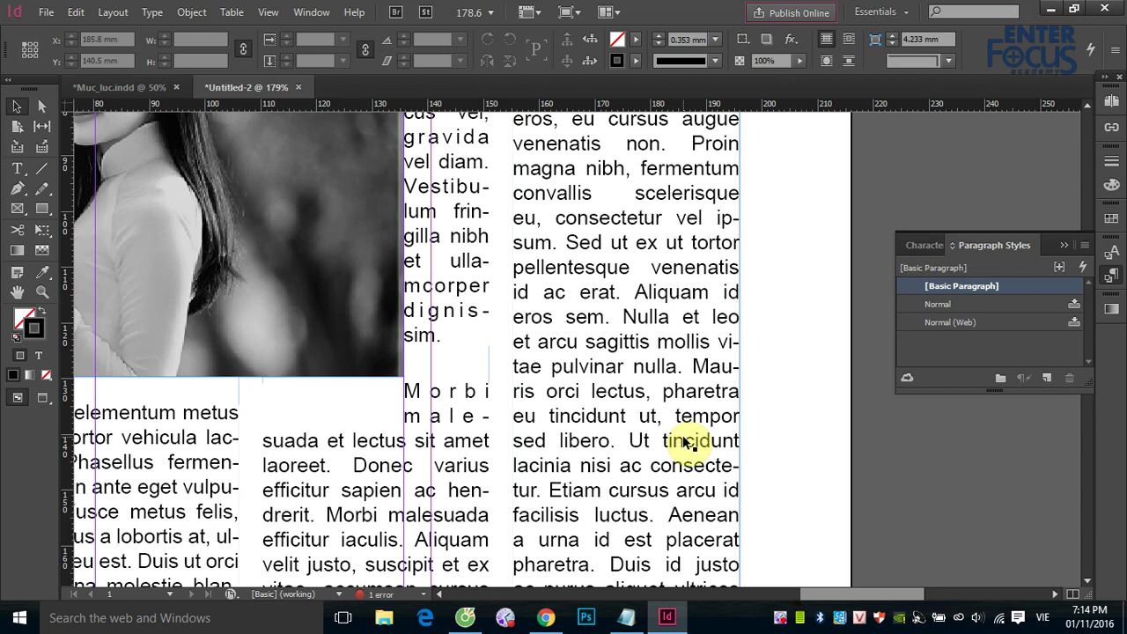
scroll(317, 488, "up", 3)
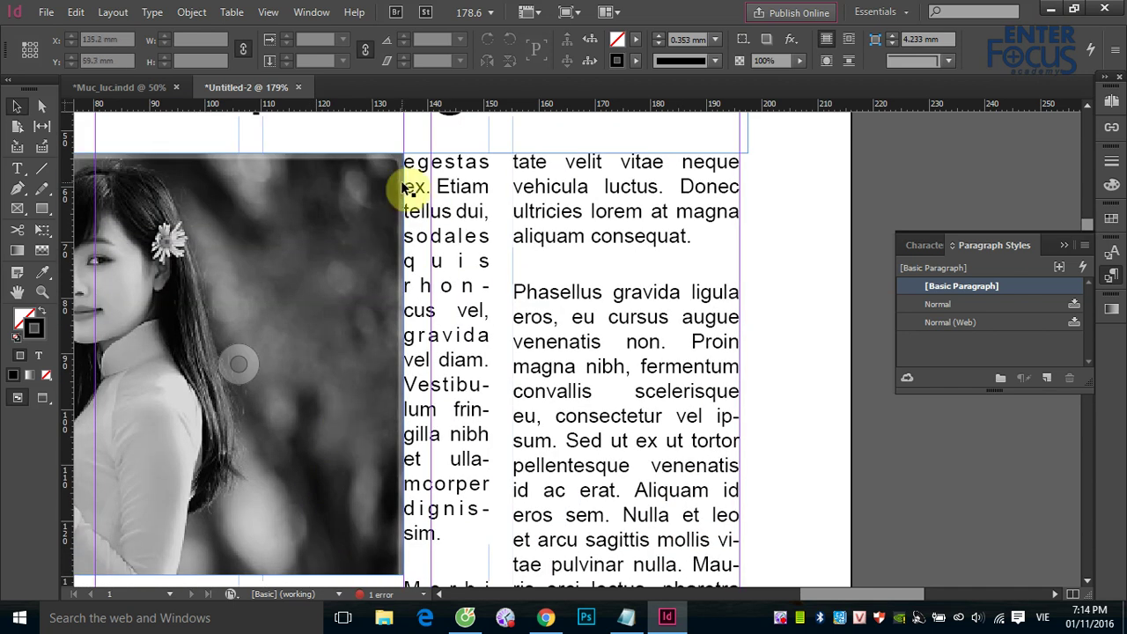
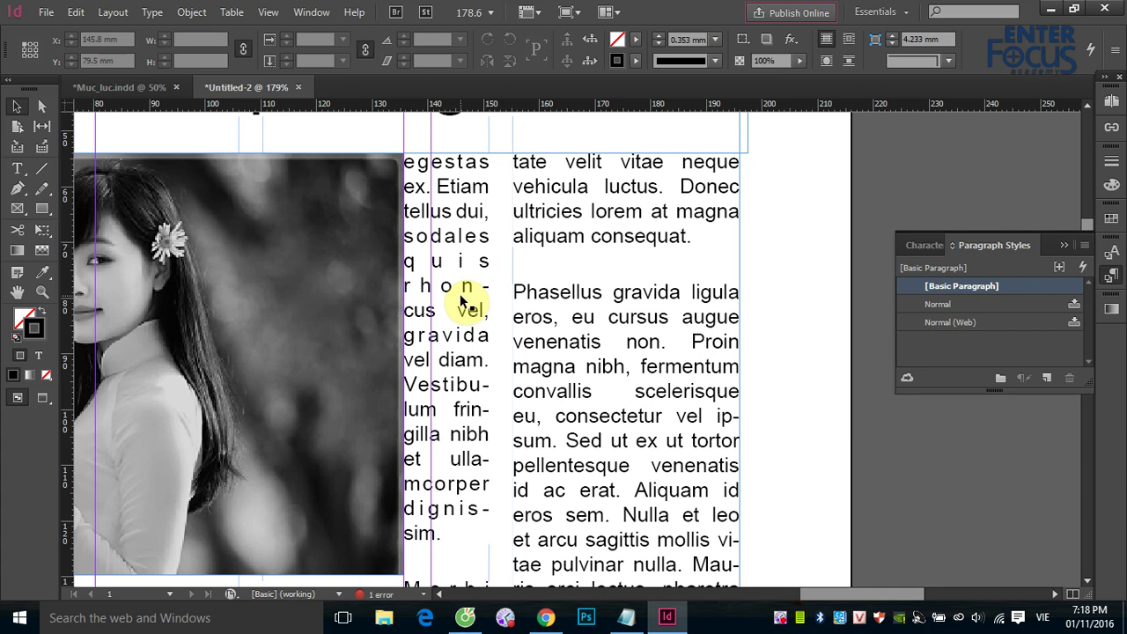
Shrink the portrait picture to about 88 x 58 mm so it spans the first two text columns, and deselect it.
key("ctrl+1")
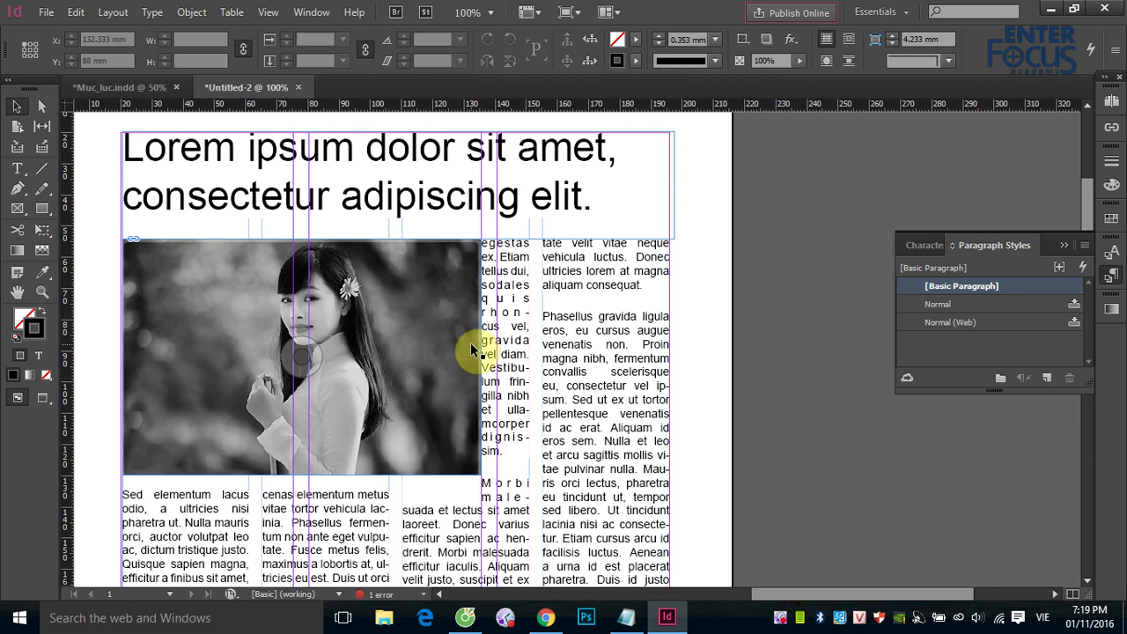
left_click(419, 392)
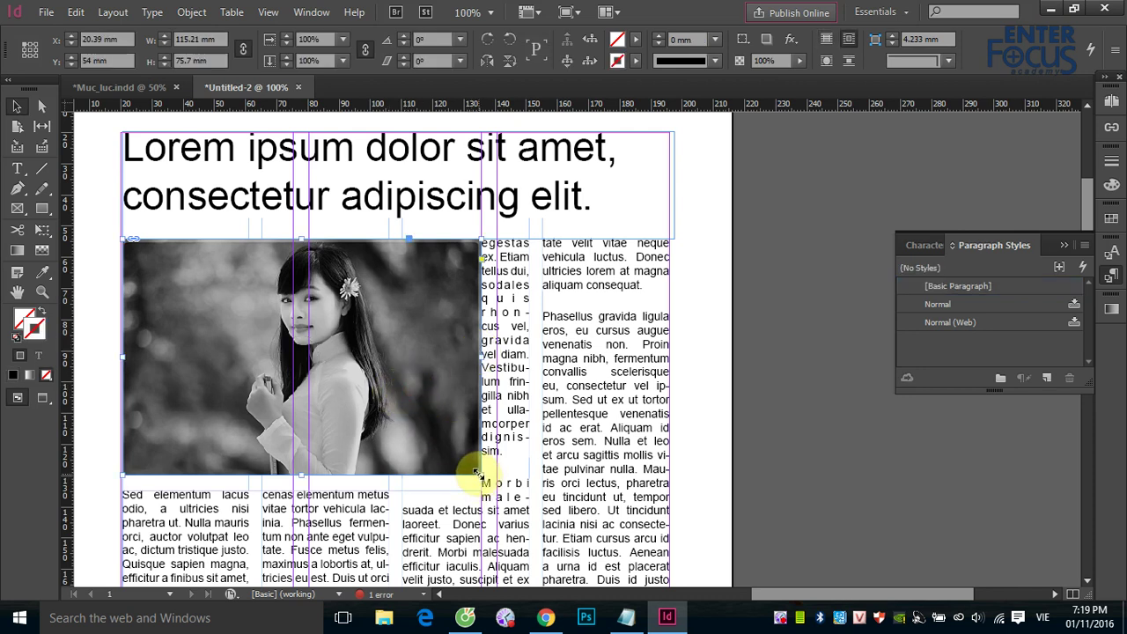
left_click_drag(483, 479, 398, 420)
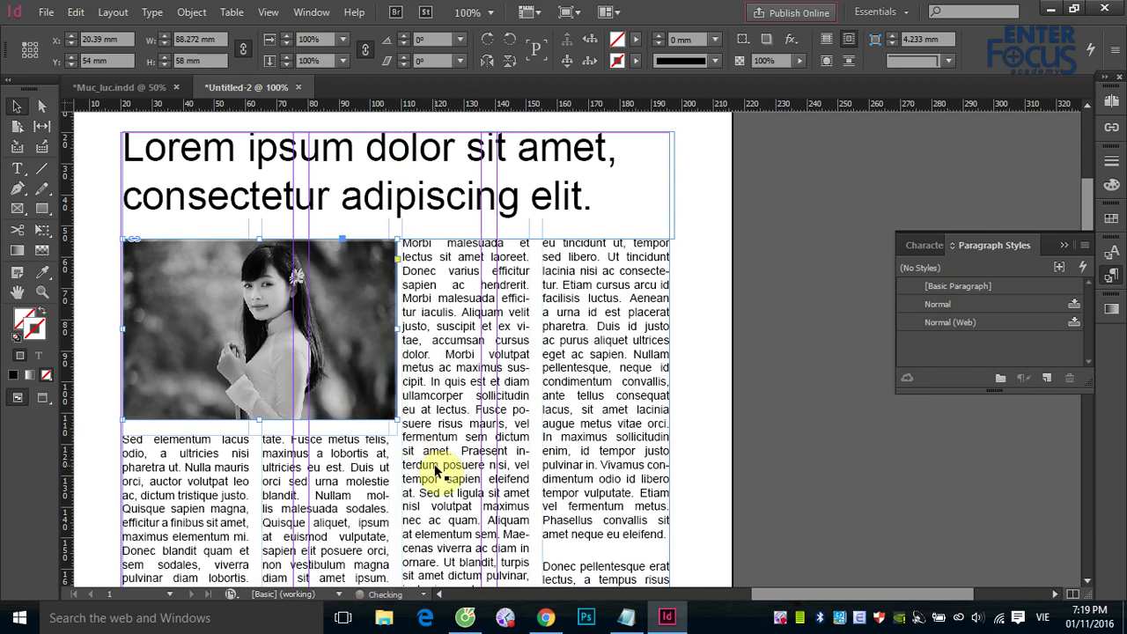
left_click(810, 413)
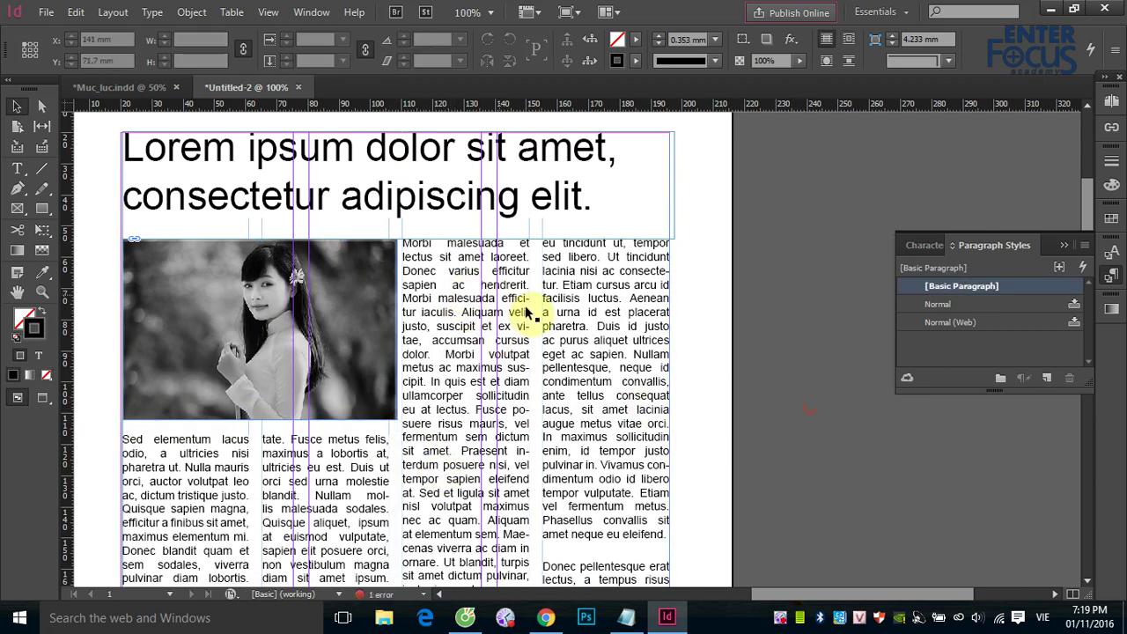
Switch the screen mode to Preview and fit the whole page in view.
left_click(571, 13)
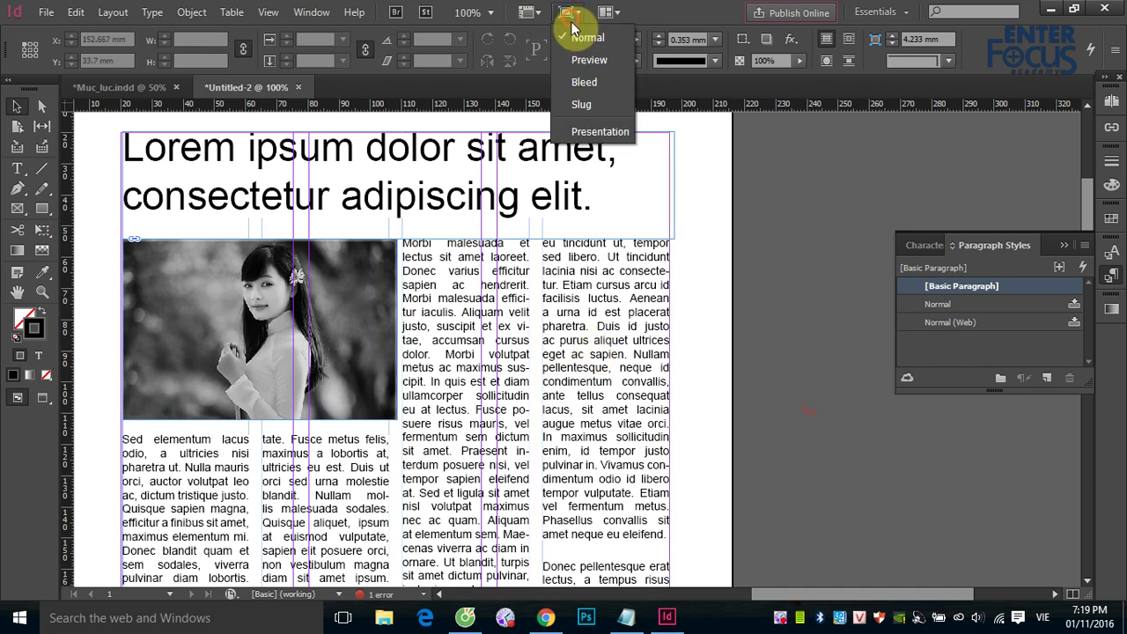
left_click(586, 58)
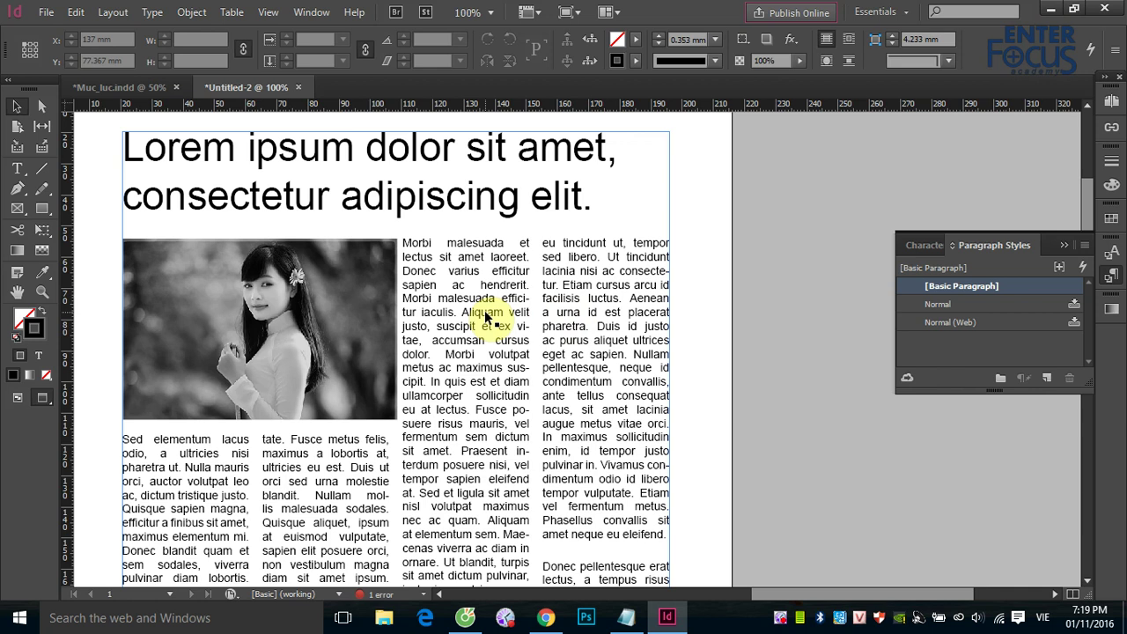
key("ctrl+minus")
key("ctrl+minus")
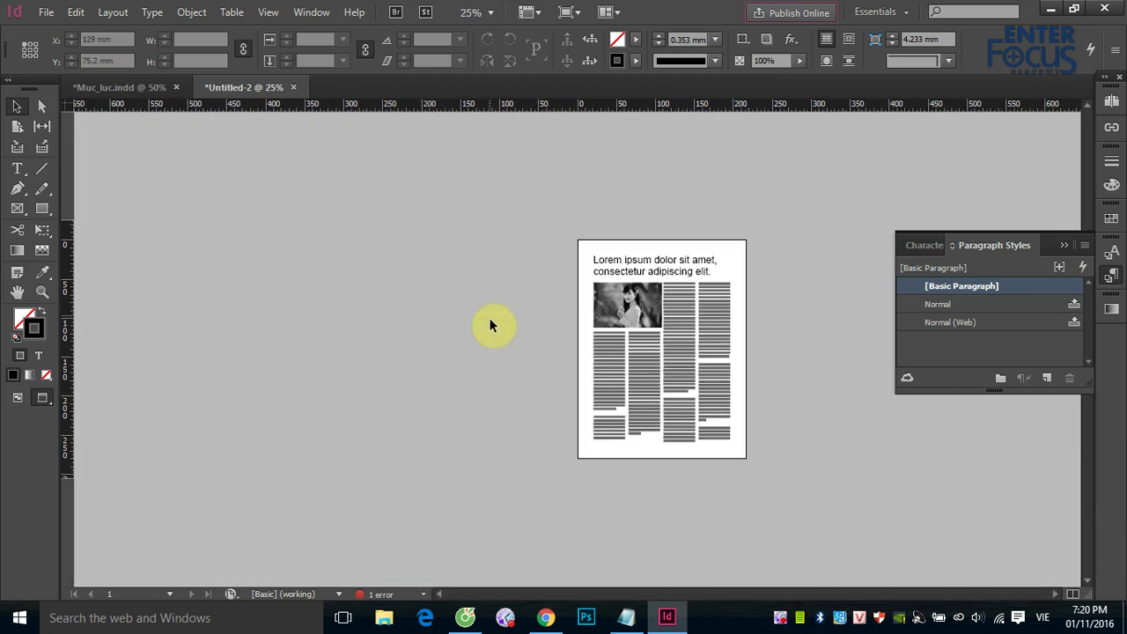
left_click_drag(564, 249, 784, 462)
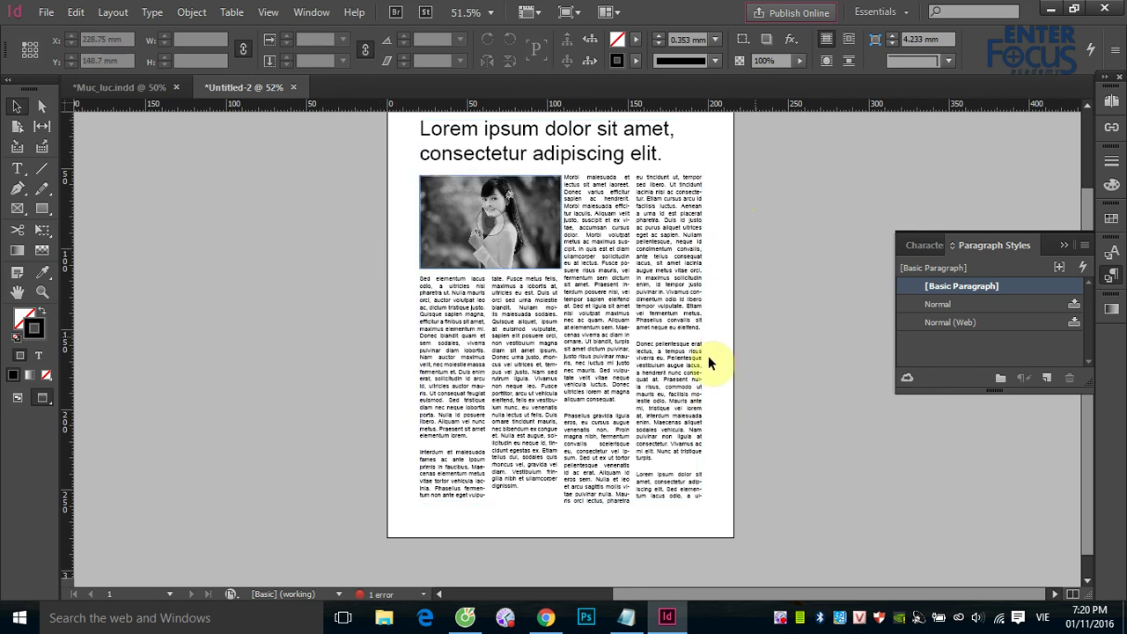
Select the body text frame and reduce it to two columns.
key("ctrl+a")
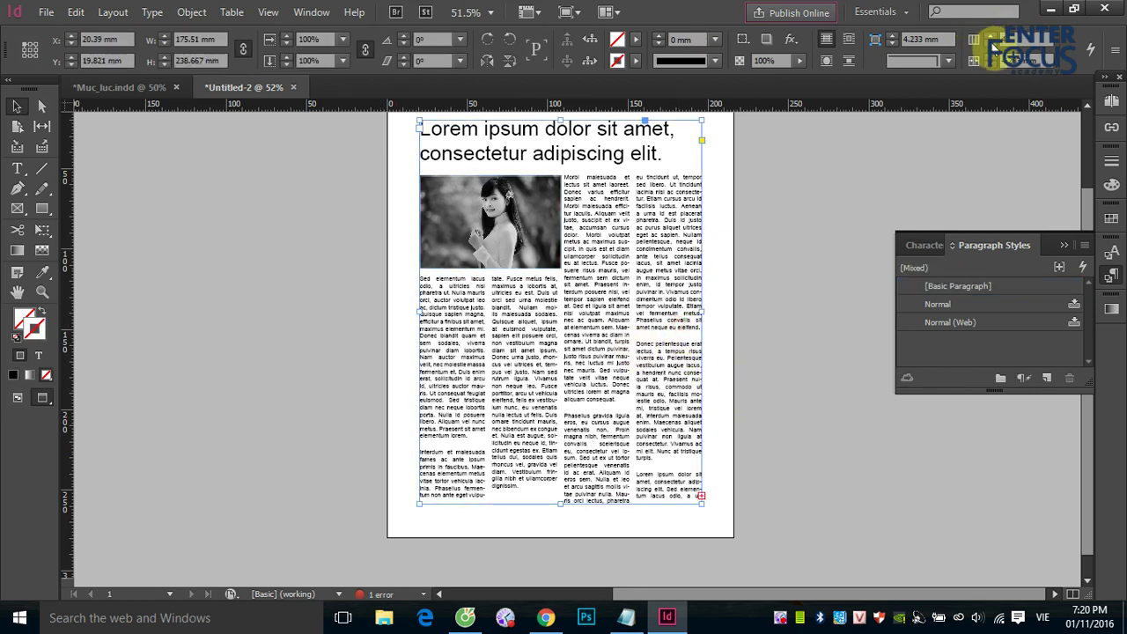
left_click(992, 49)
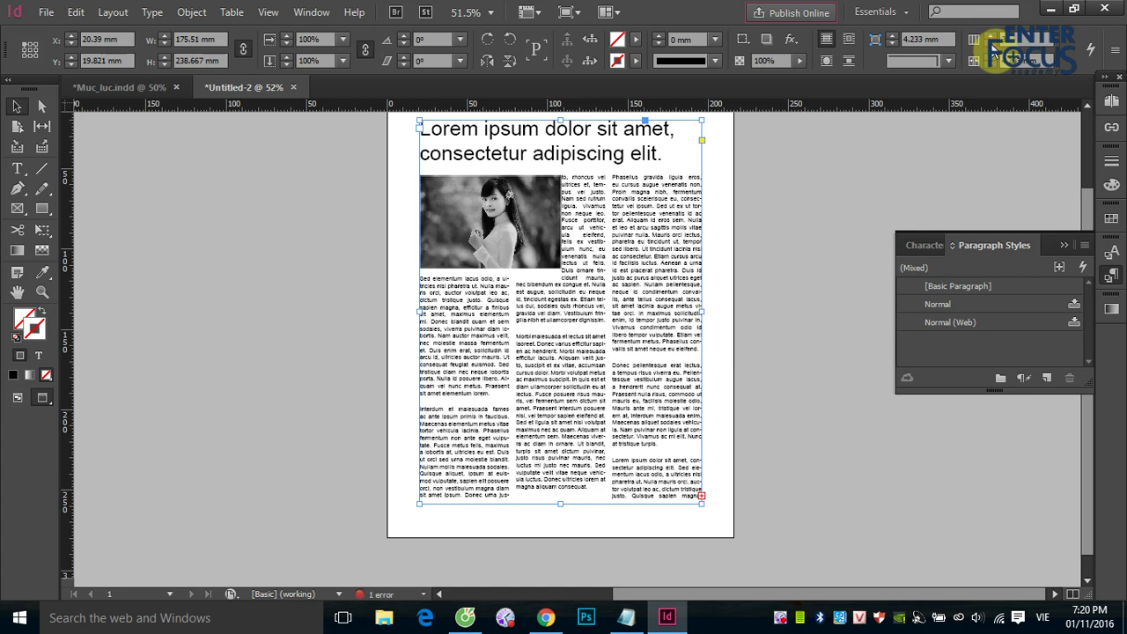
left_click(992, 49)
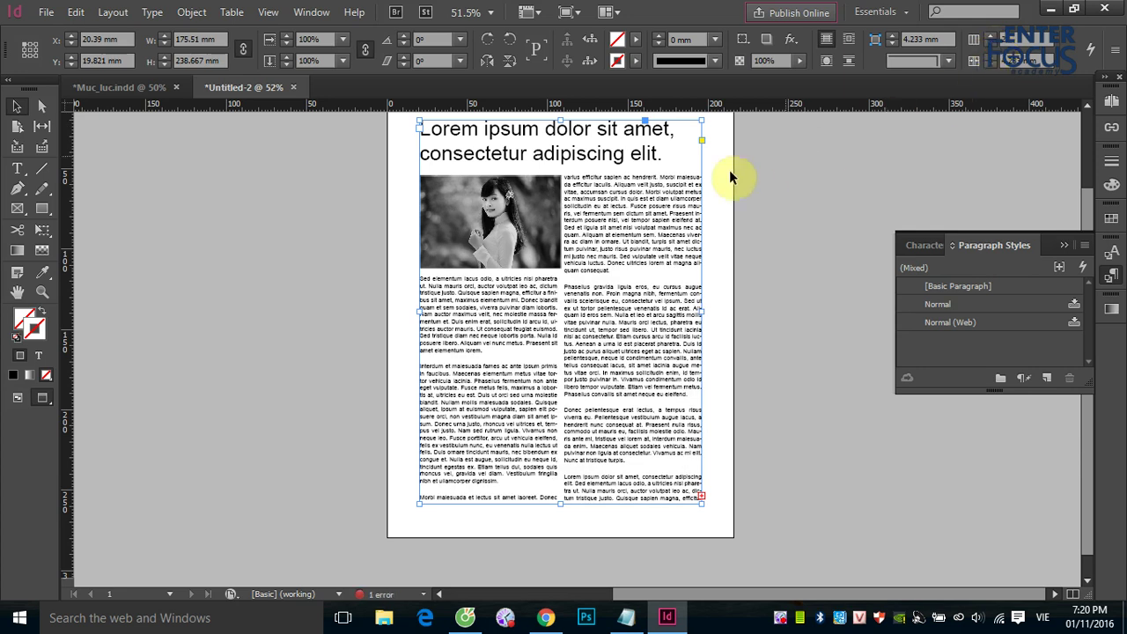
mouse_move(540, 264)
left_mouse_down()
mouse_move(473, 221)
mouse_move(544, 282)
mouse_move(528, 276)
left_mouse_up()
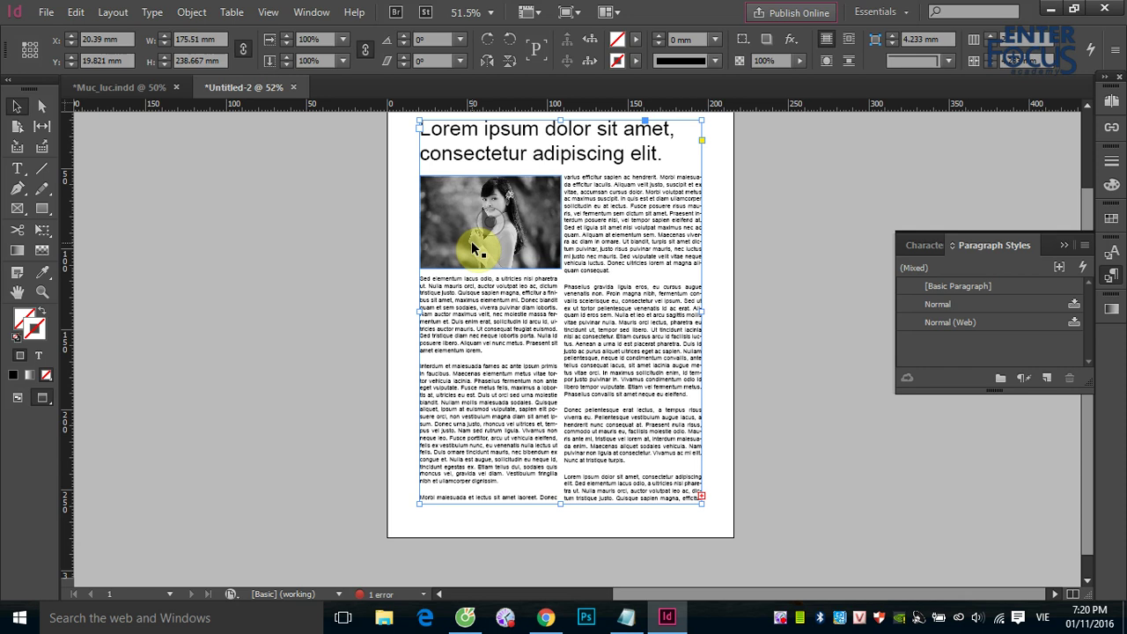
Set the tracking of the first paragraph below the picture, starting "Sed elementum lacus odio", to -25.
key("ctrl+space")
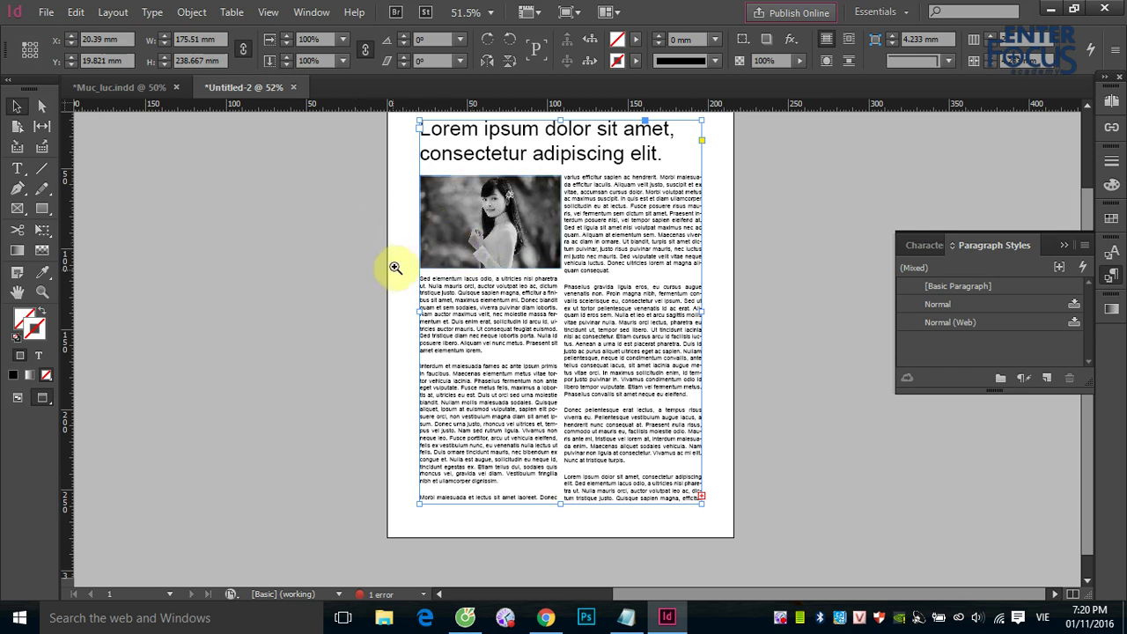
left_click_drag(396, 264, 715, 378)
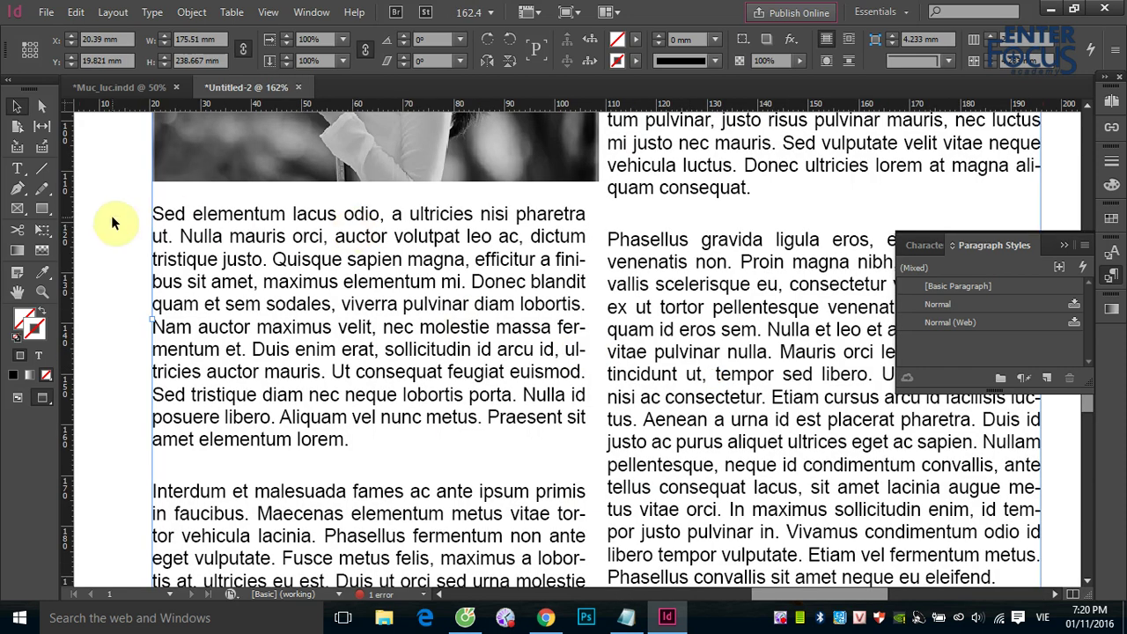
left_click(17, 168)
left_click_drag(150, 213, 359, 439)
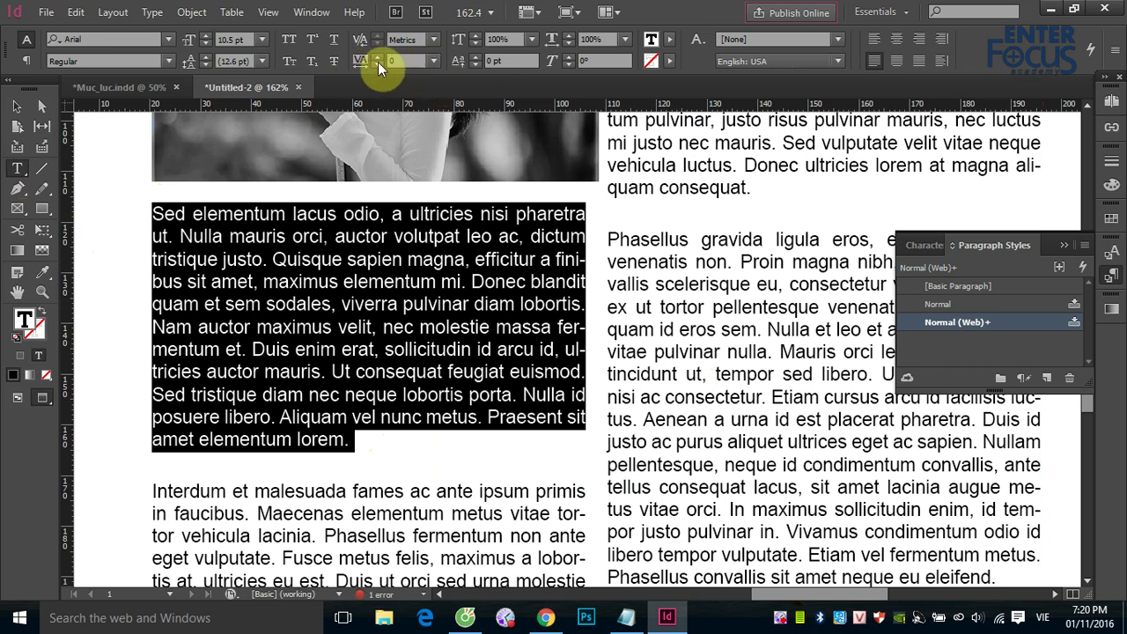
left_click(431, 59)
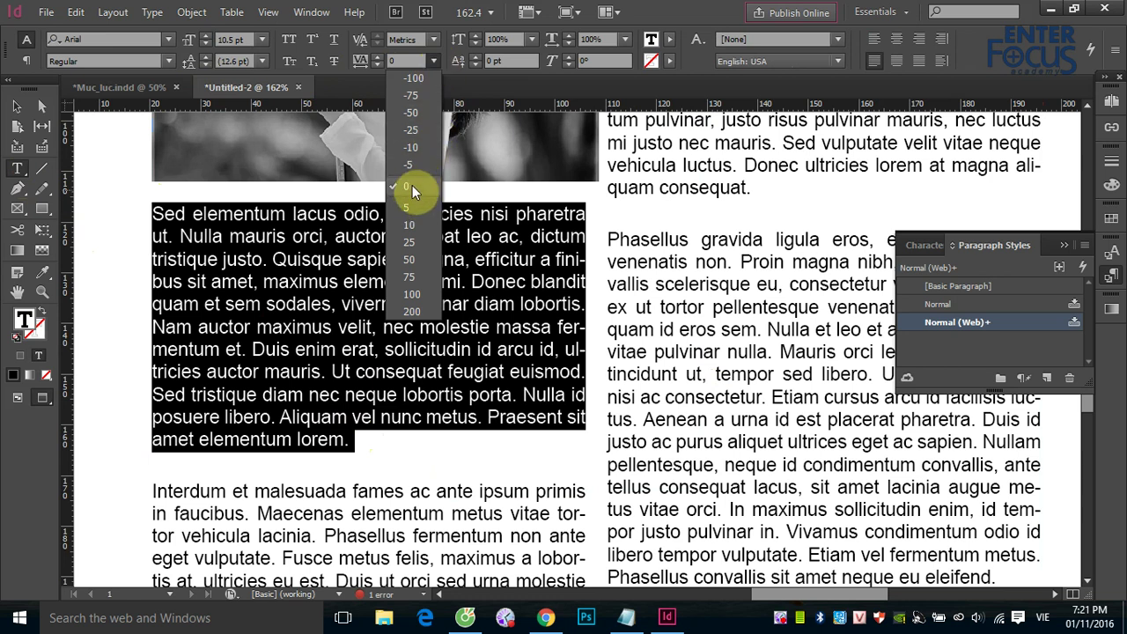
left_click(414, 132)
Set the tracking of the following paragraph, starting "Interdum et malesuada fames", to -25.
scroll(414, 181, "down", 3)
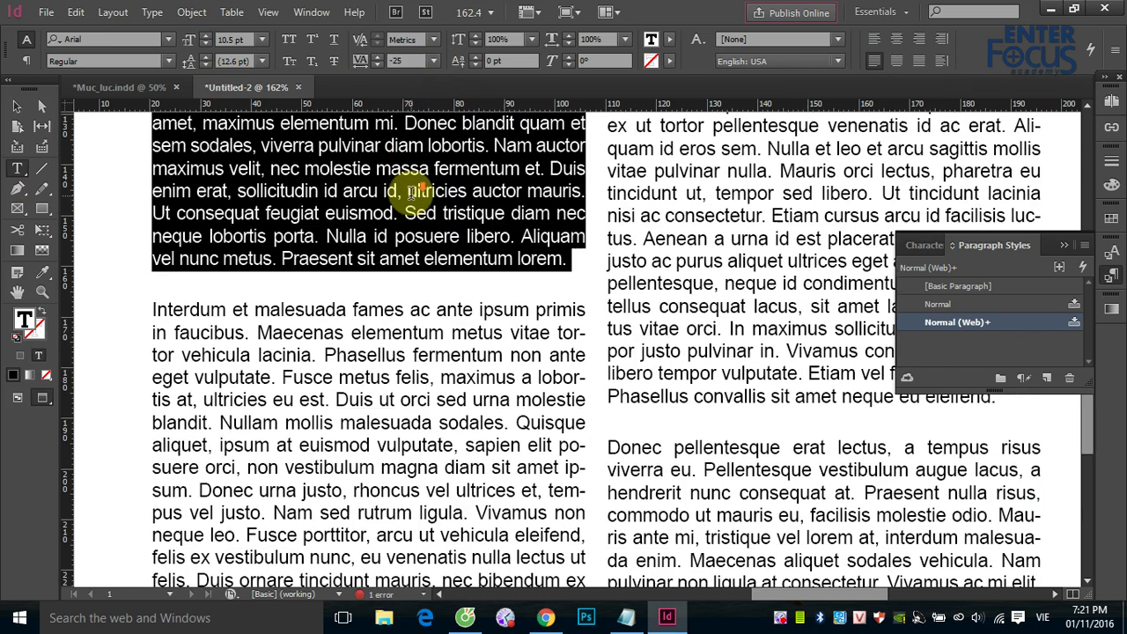
scroll(489, 223, "down", 3)
left_click_drag(154, 151, 435, 515)
left_click(433, 61)
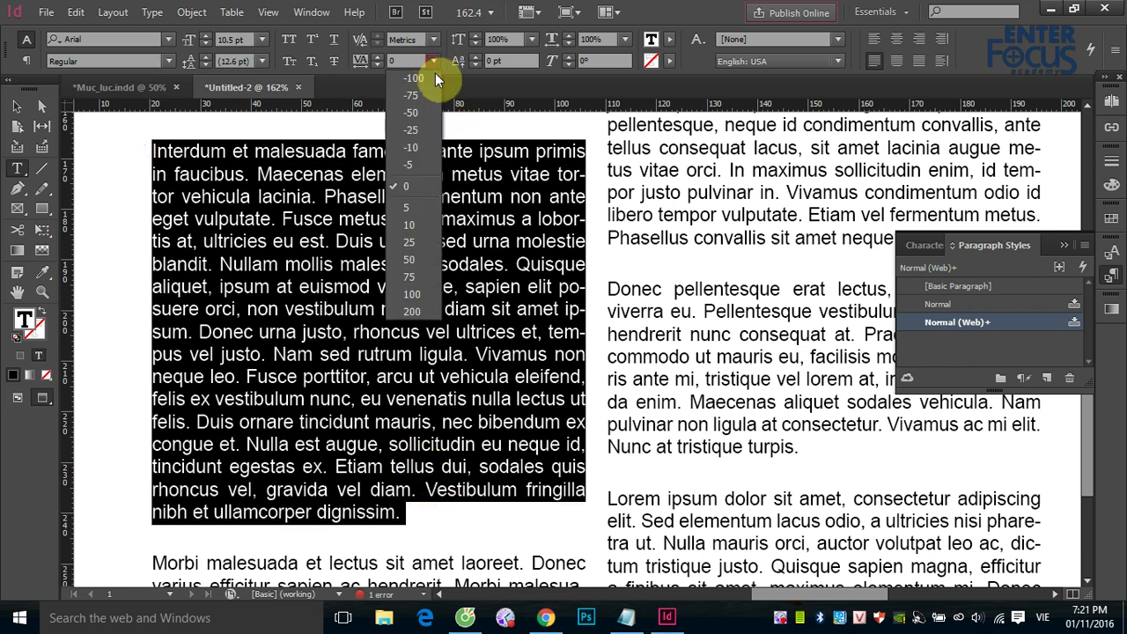
left_click(414, 130)
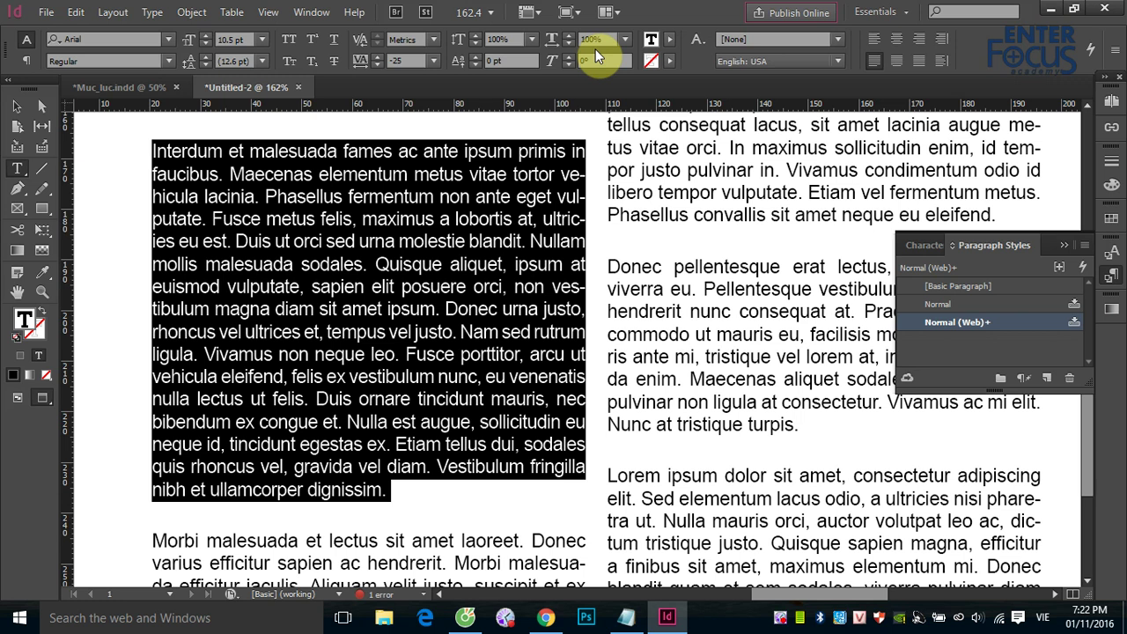
Review the two-column page layout at 50% zoom and deselect the text with the Selection tool.
key("ctrl+minus")
key("ctrl+minus")
key("ctrl+minus")
key("ctrl+minus")
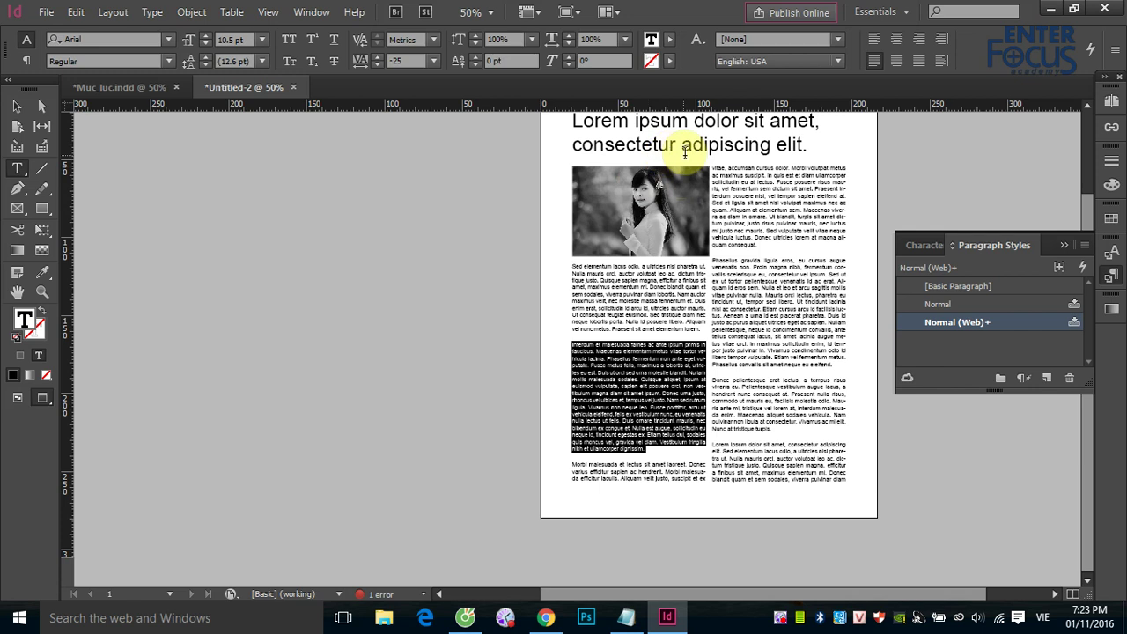
scroll(696, 167, "up", 3)
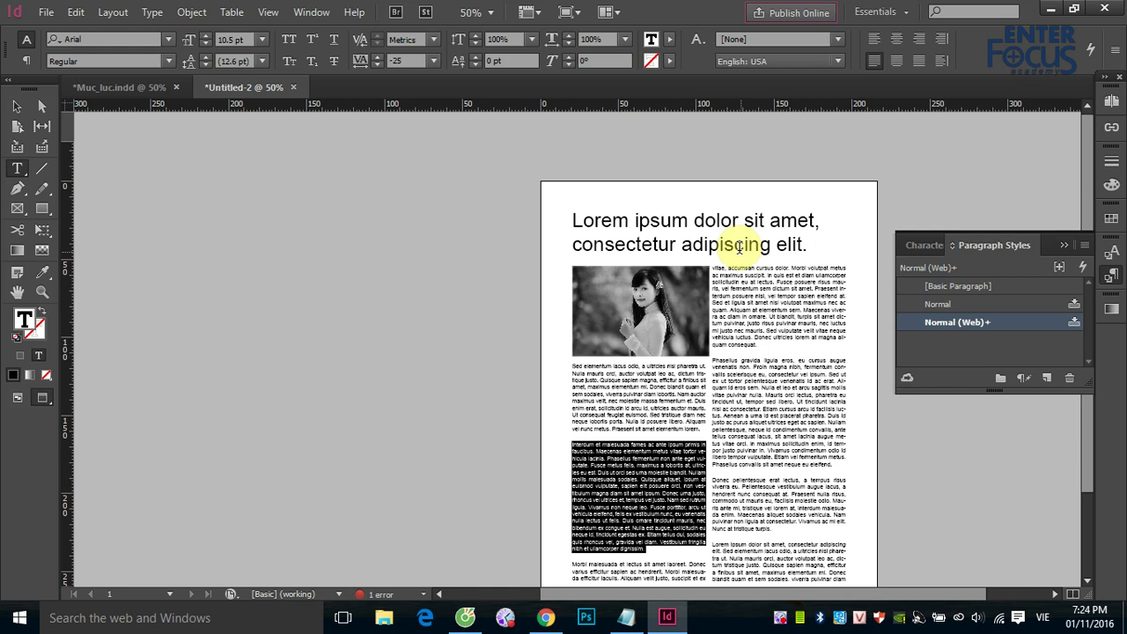
scroll(743, 253, "down", 3)
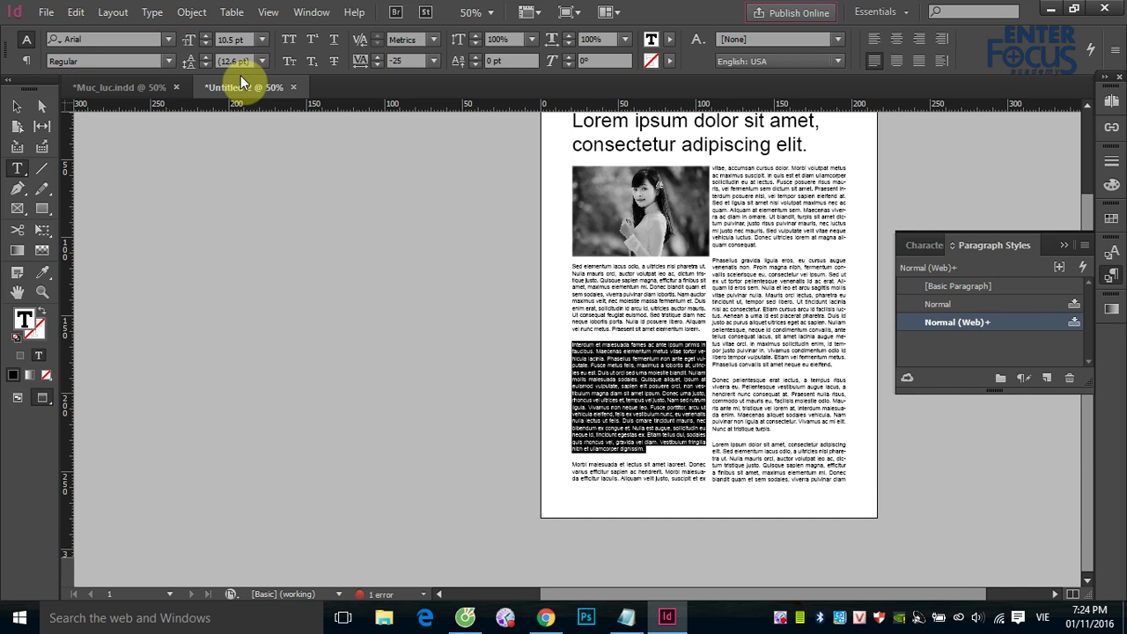
left_click(15, 106)
left_click(114, 197)
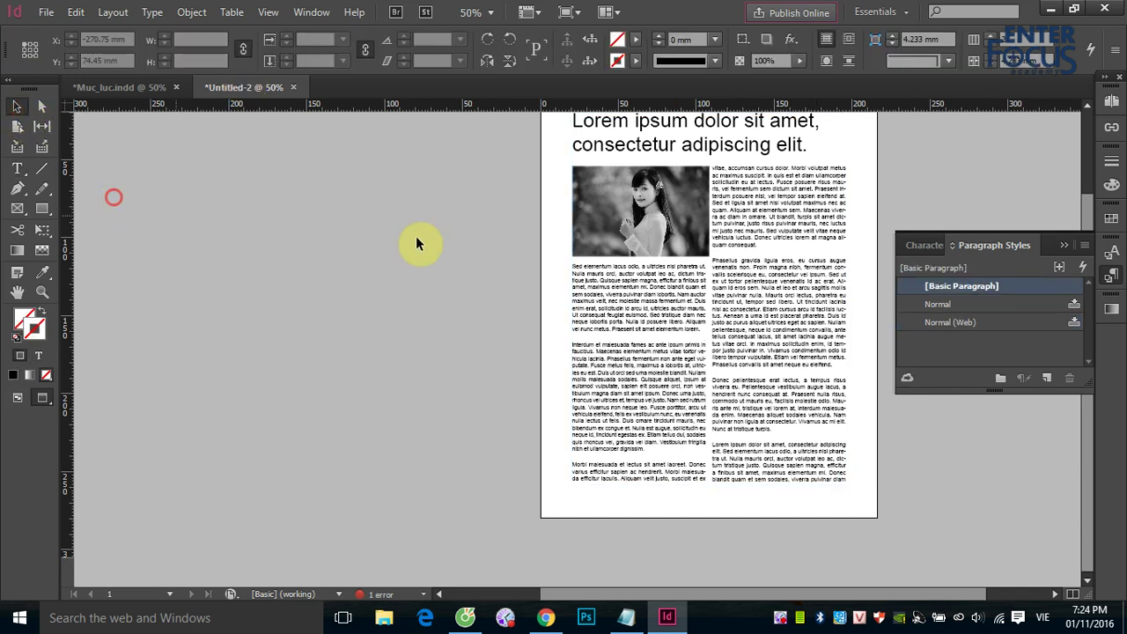
Delete the portrait picture and place Lake(16bit).tif at the top of the first column, about 85 by 68 mm.
left_click(583, 223)
key("Delete")
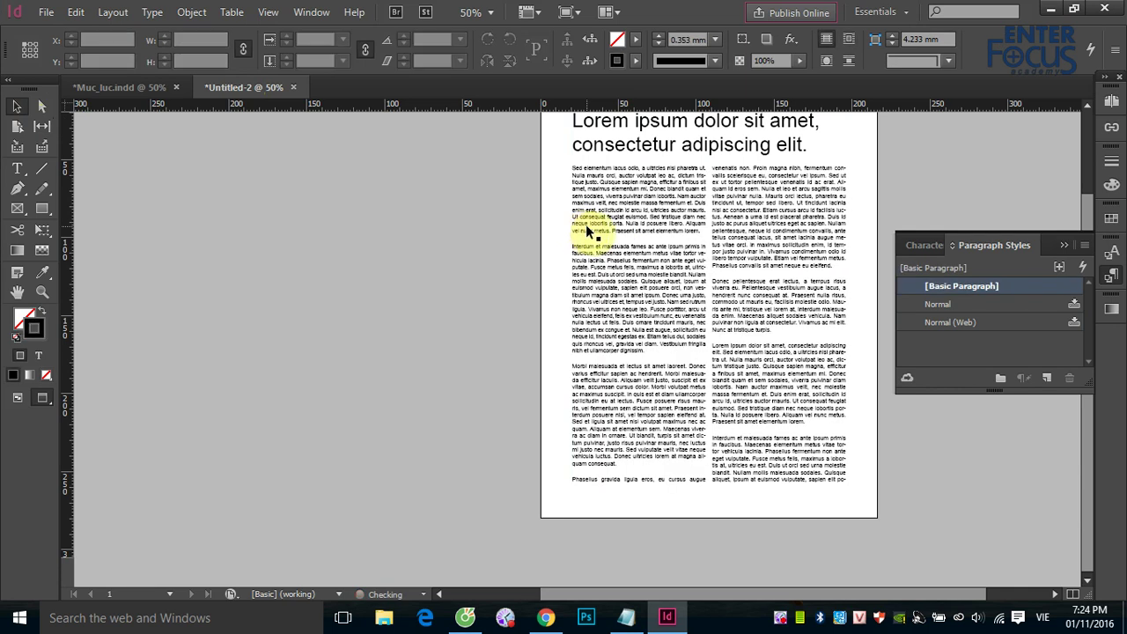
left_click(46, 11)
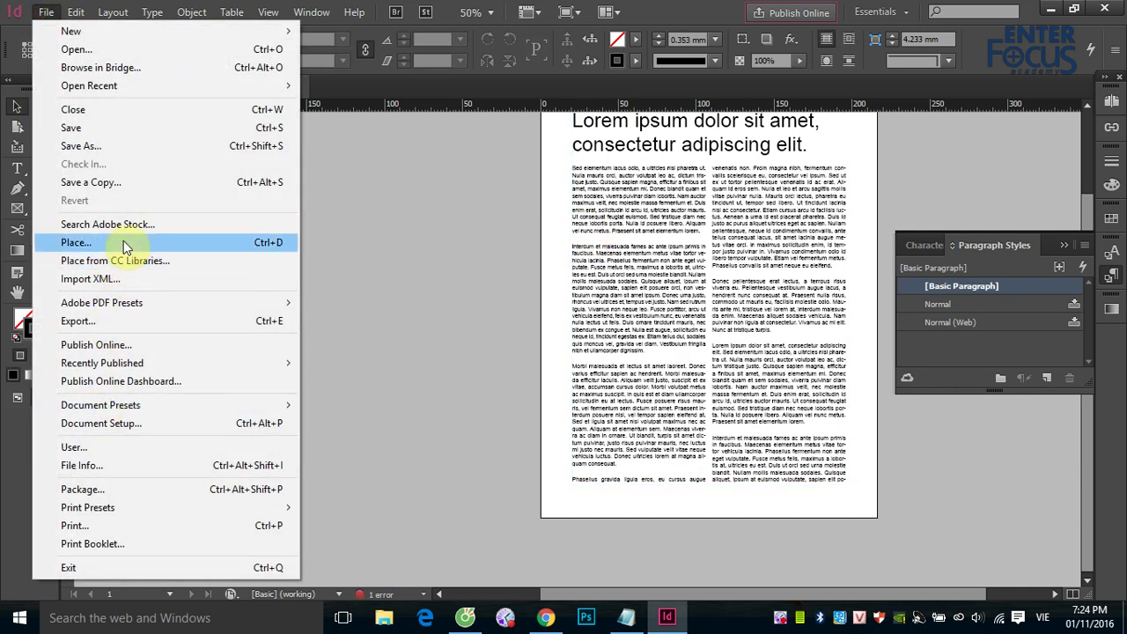
left_click(124, 246)
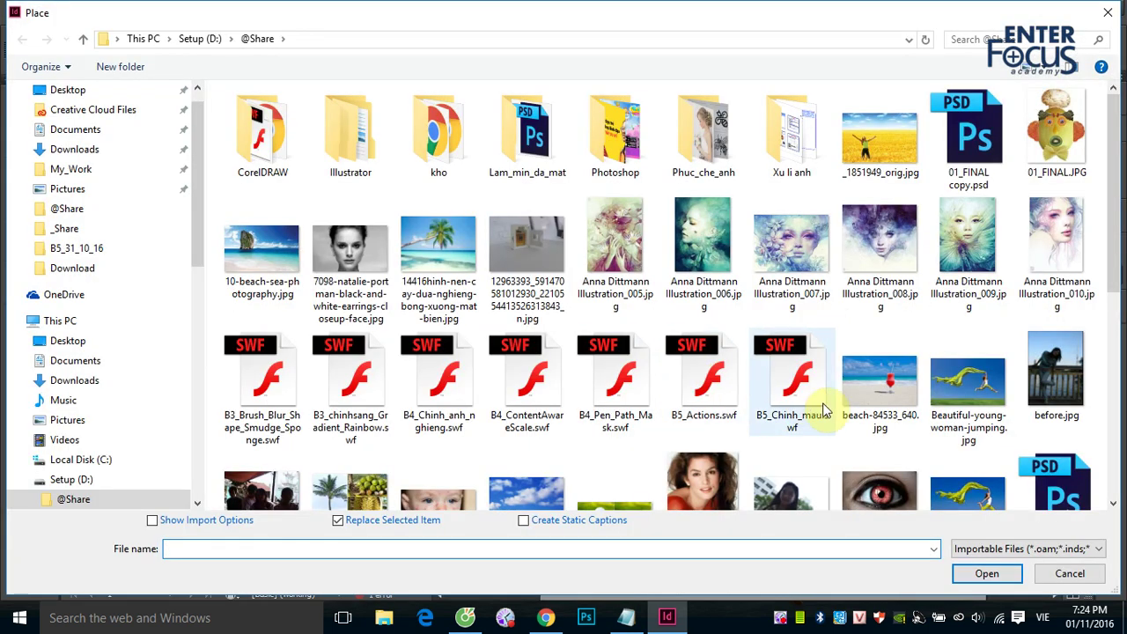
scroll(824, 409, "down", 5)
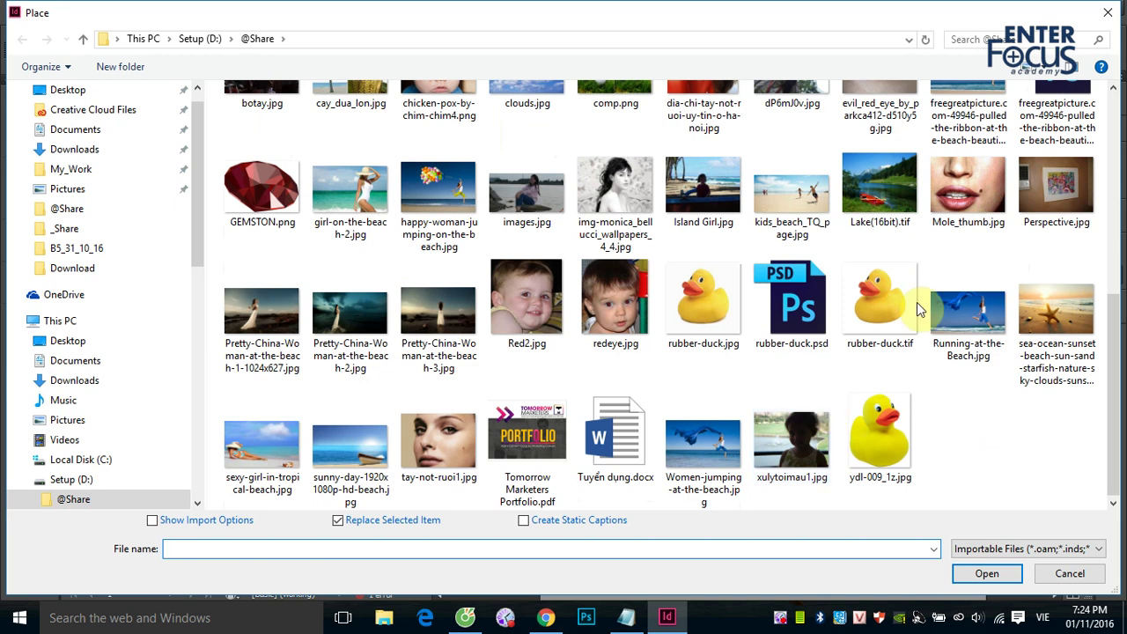
left_click(898, 186)
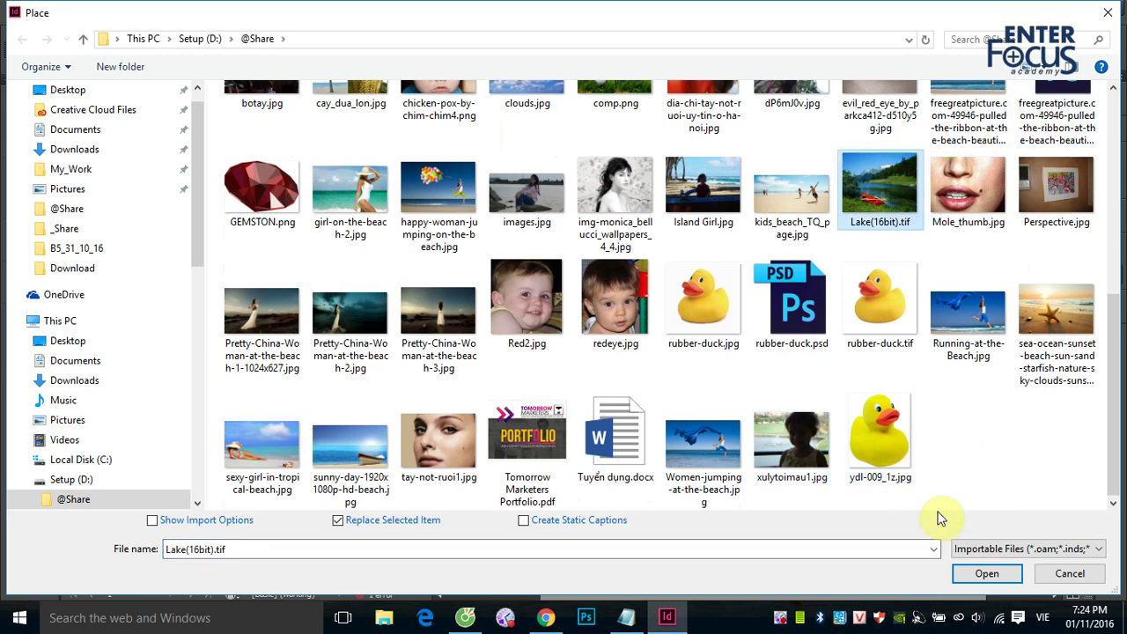
left_click(986, 574)
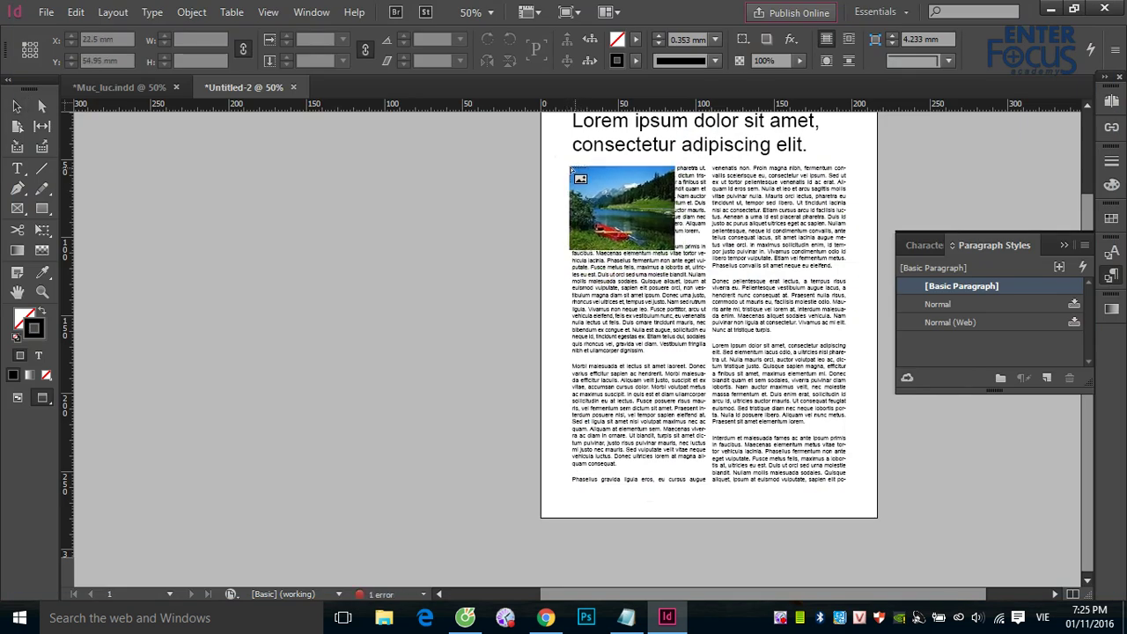
left_click_drag(572, 166, 705, 274)
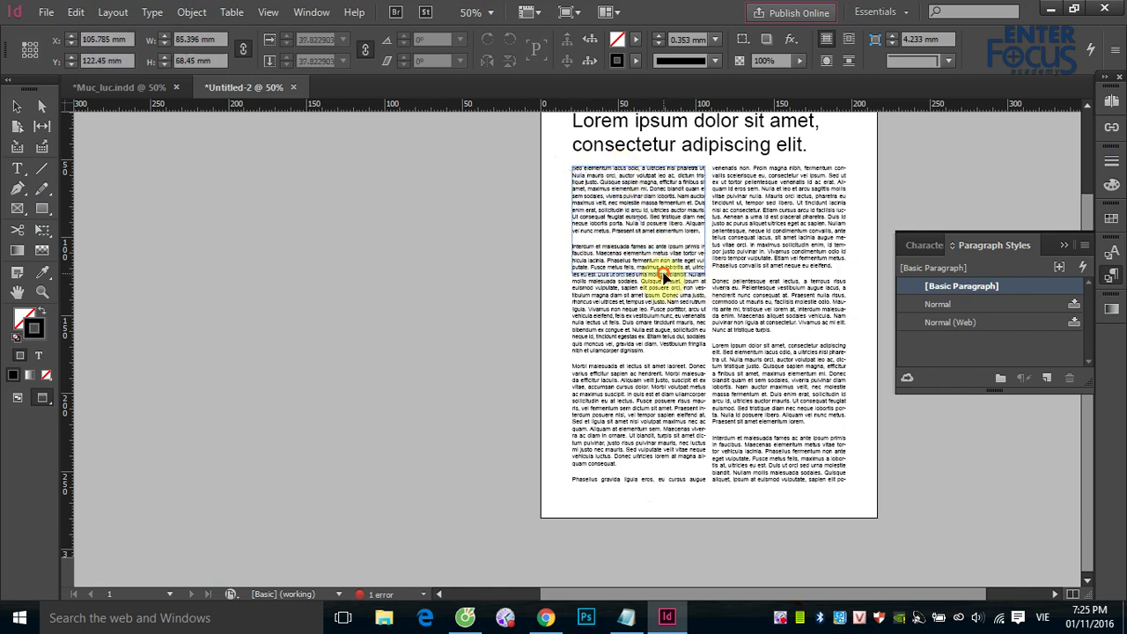
Wrap the body text around the lake picture's bounding box and deselect the picture.
left_click(850, 41)
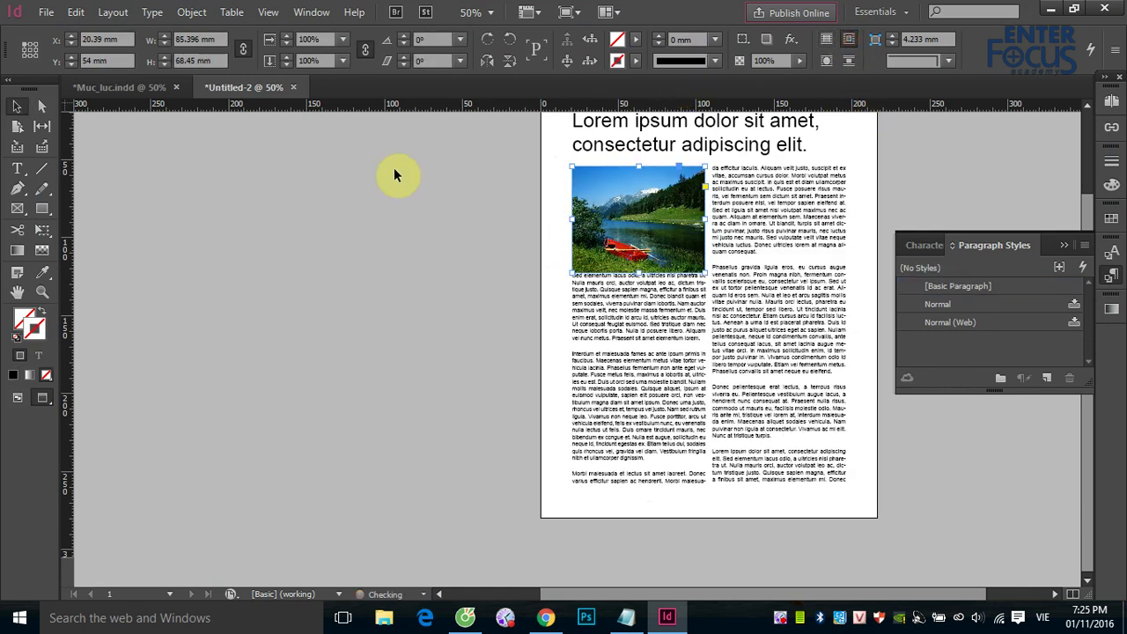
left_click(188, 230)
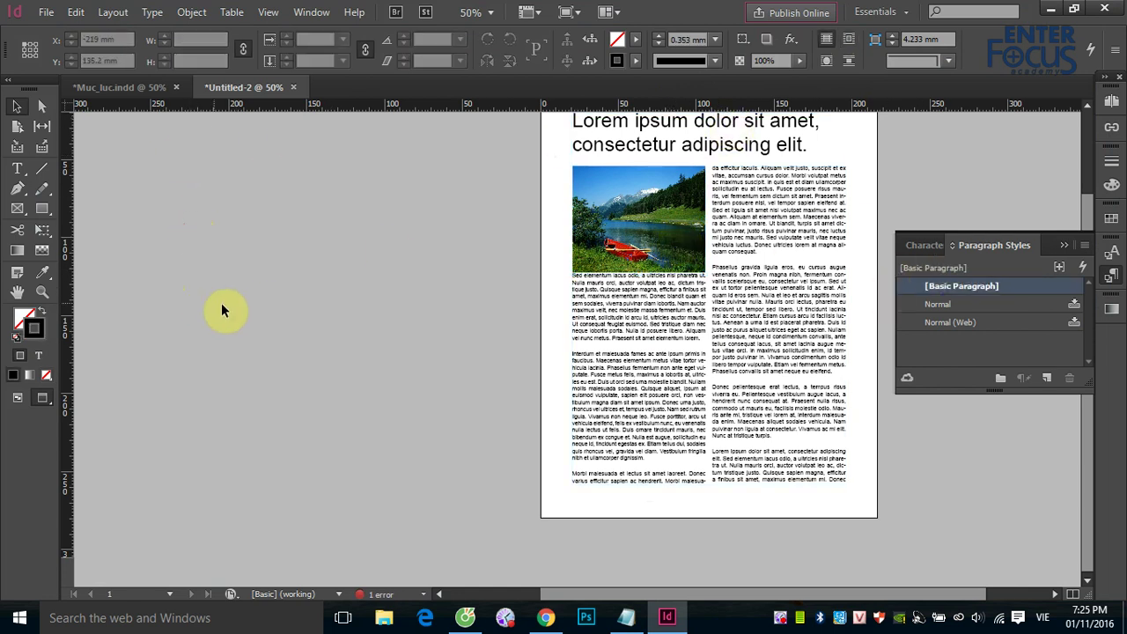
scroll(227, 308, "up", 1)
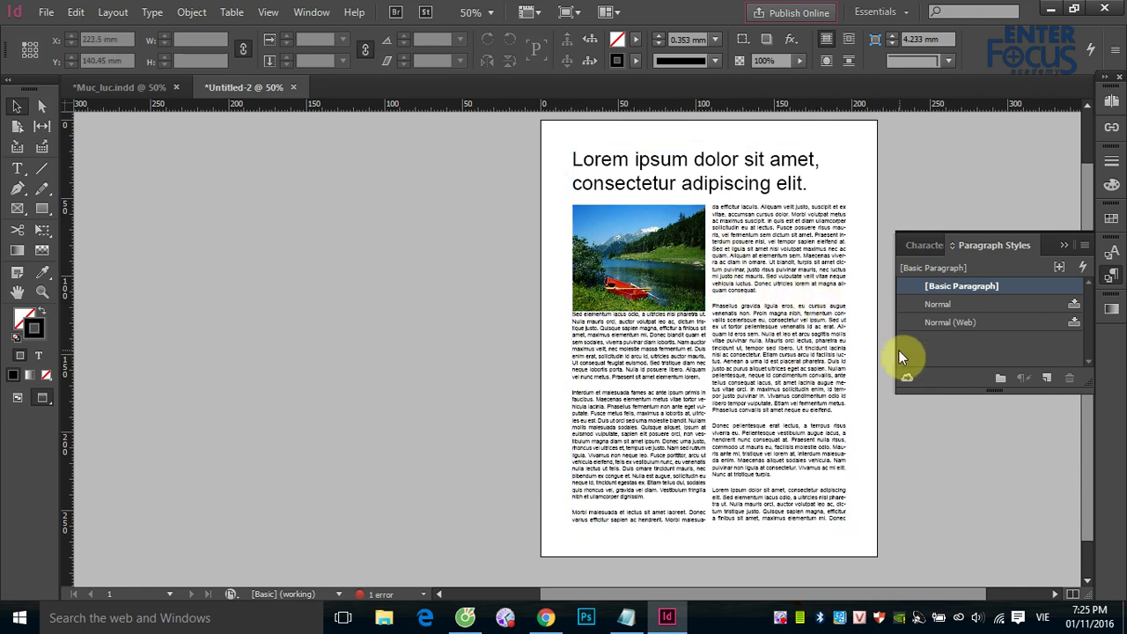
Move the title frame off the page onto the pasteboard and raise the lake picture to X 20 mm, Y -4 mm.
left_click(638, 256)
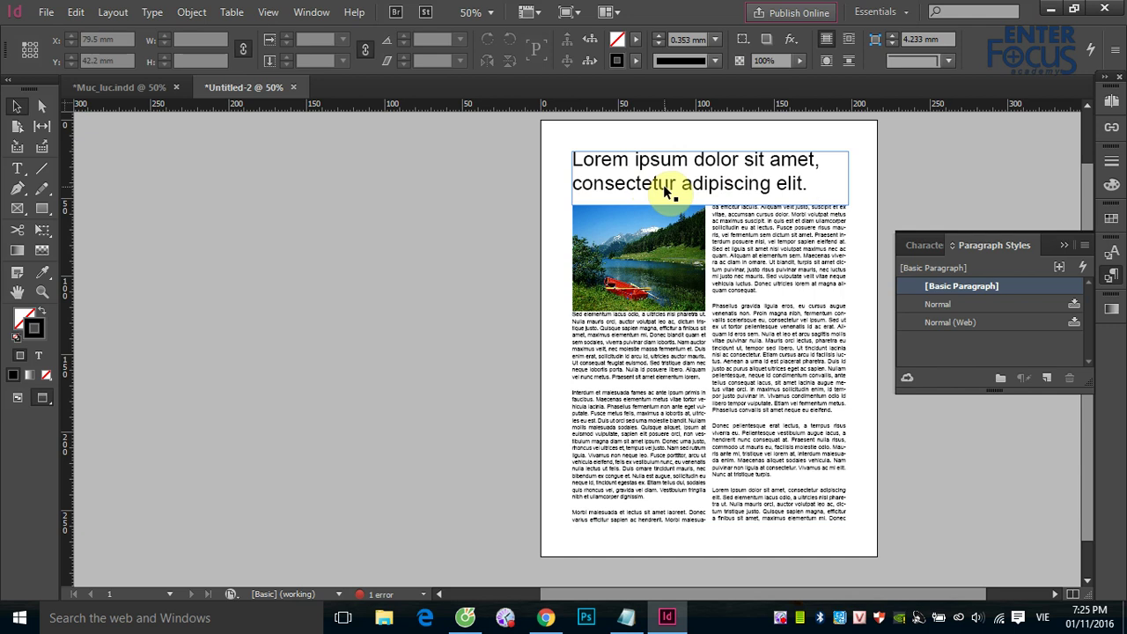
left_click_drag(678, 189, 267, 233)
left_click_drag(657, 253, 665, 142)
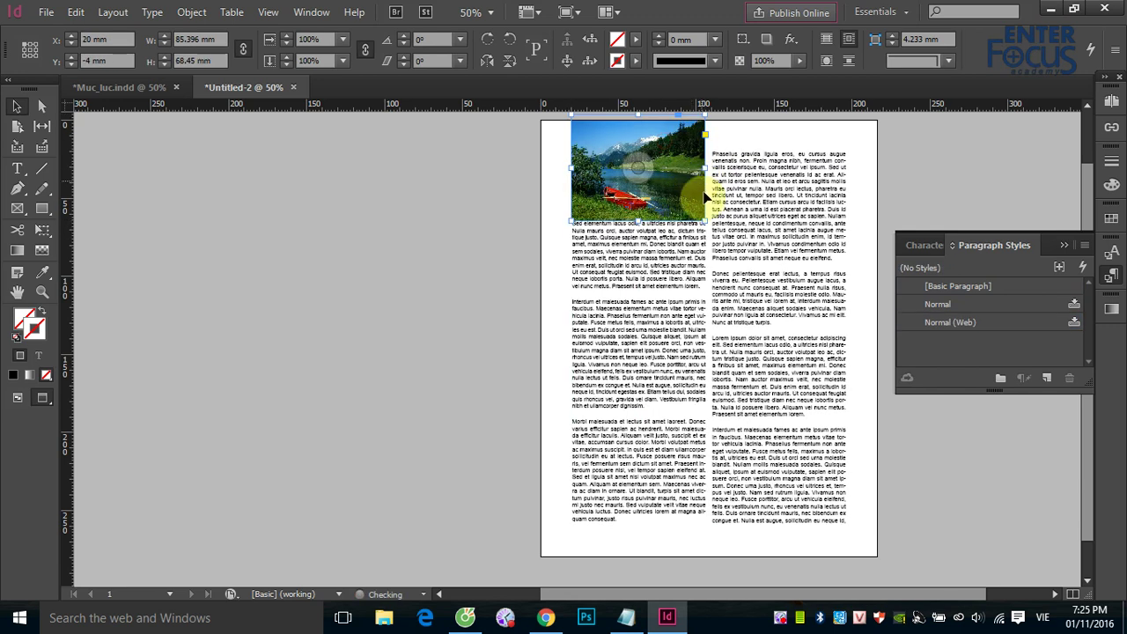
Enlarge the lake picture across both columns to about 176 by 141 mm and move it up to Y about -31 mm.
left_click_drag(702, 216, 846, 326)
scroll(409, 277, "up", 1)
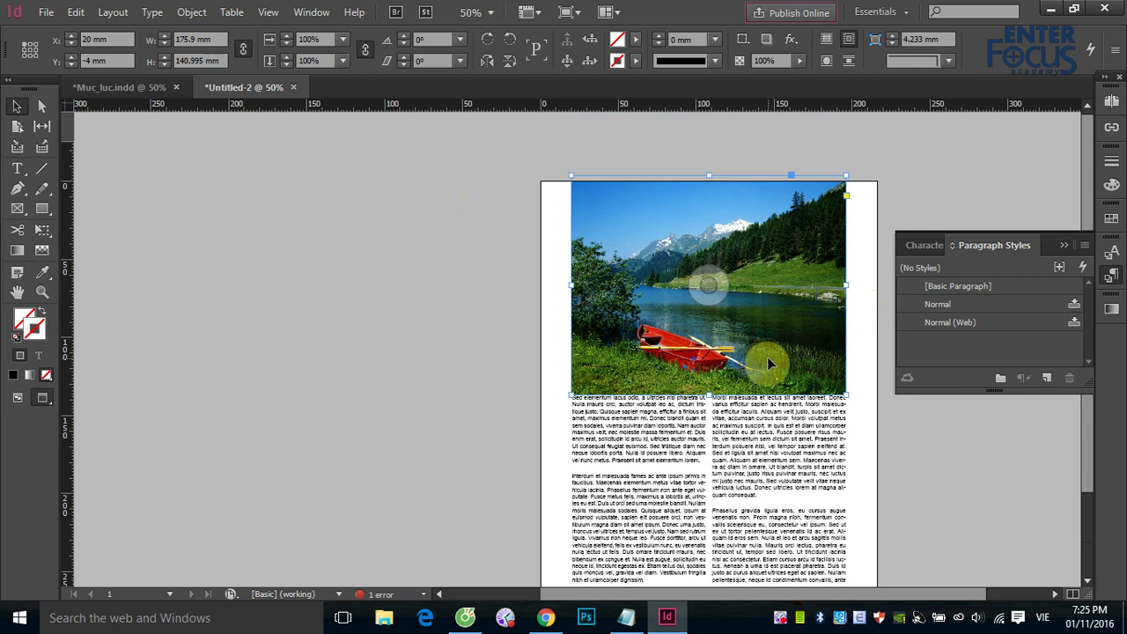
left_click_drag(762, 366, 765, 331)
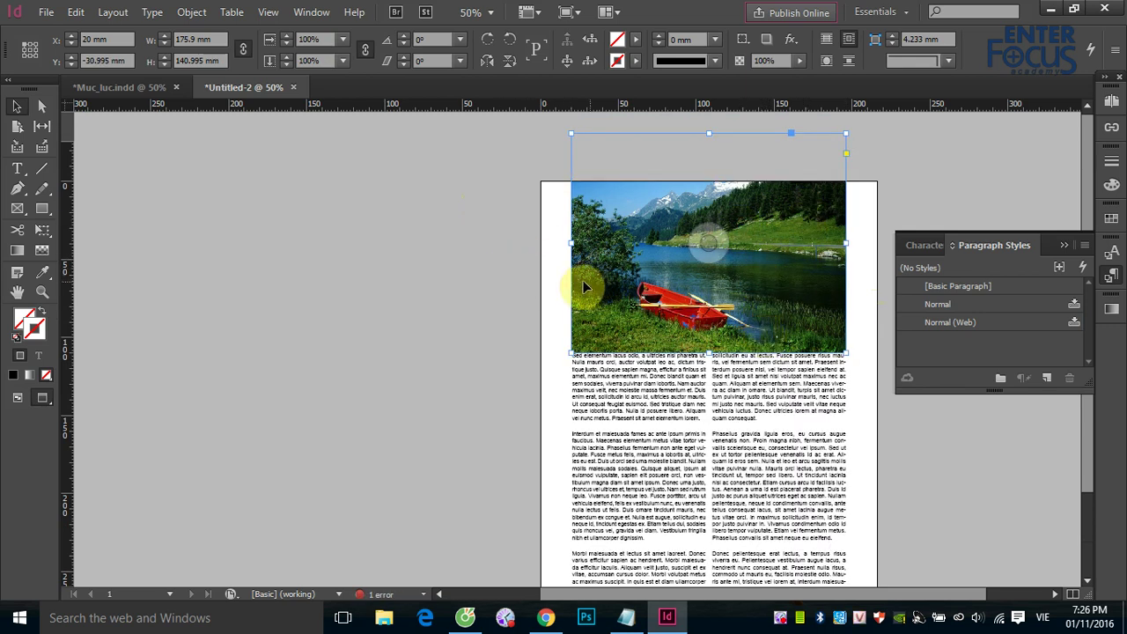
Switch to Normal screen mode and move the title frame over the lower part of the lake picture, at about X 20.4 mm, Y 70.7 mm.
left_click(577, 15)
left_click(583, 49)
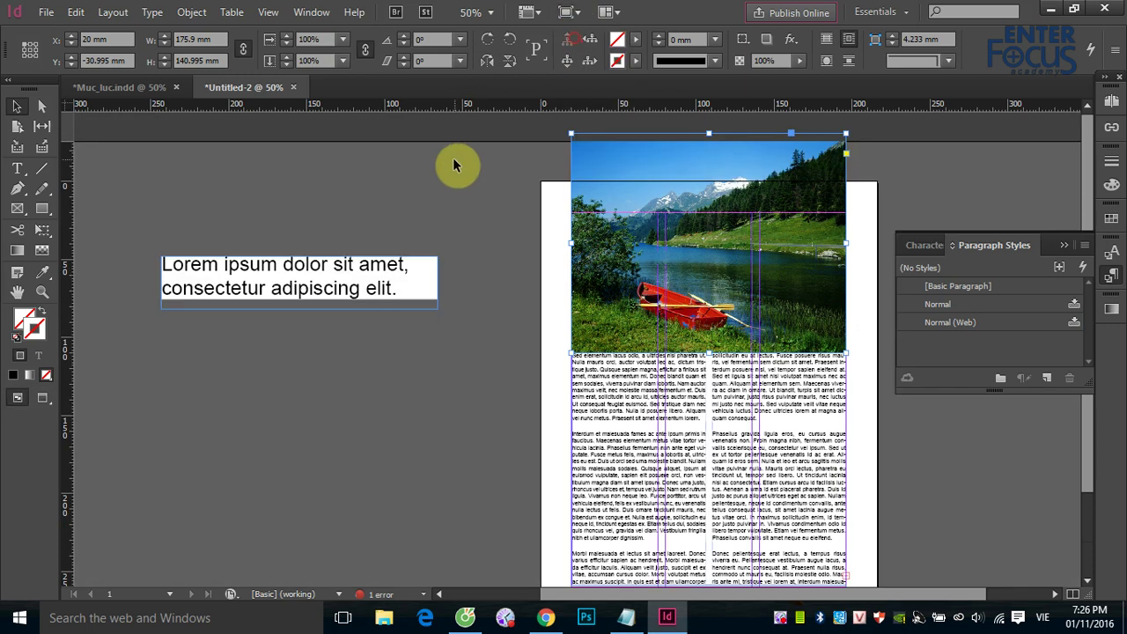
left_click(349, 277)
left_click_drag(375, 274, 762, 319)
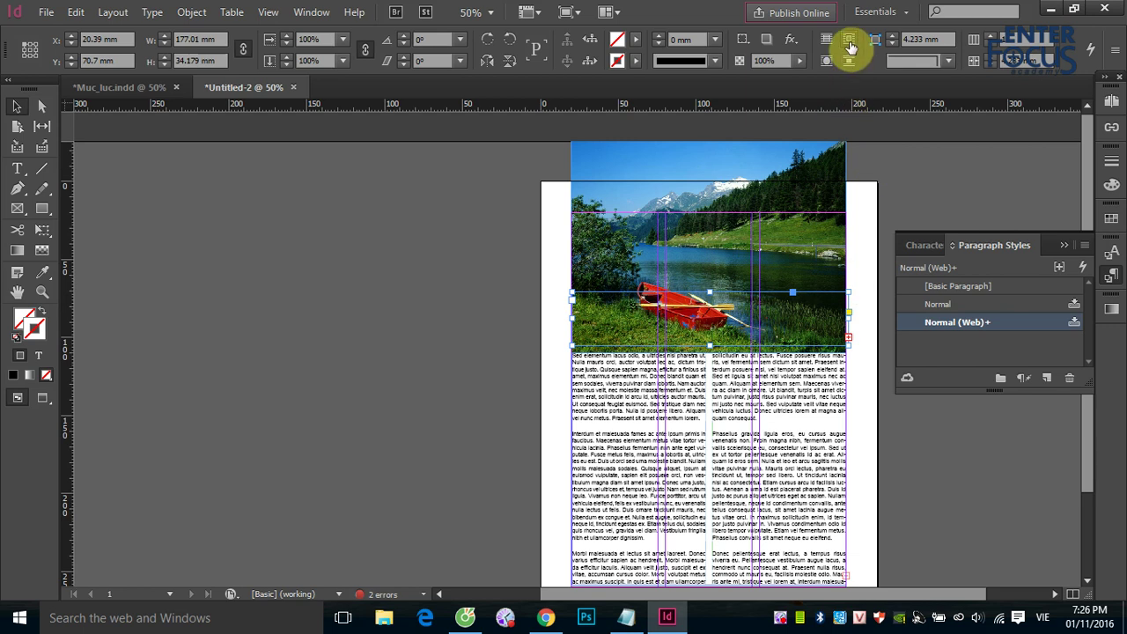
Turn off text wrap on the lake picture.
left_click(810, 170)
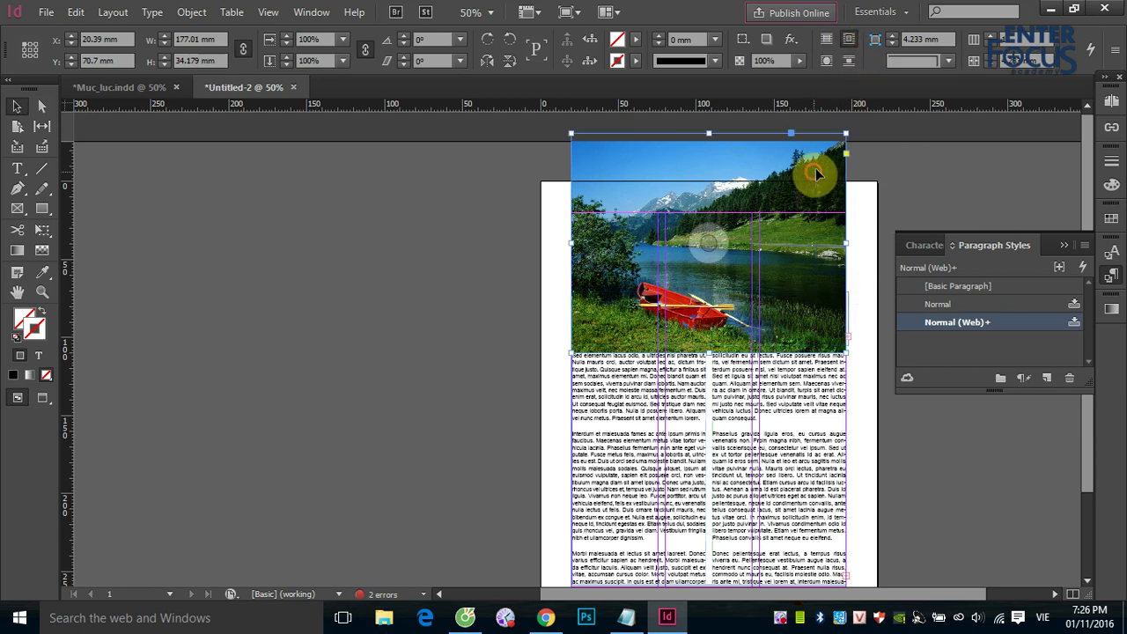
left_click(825, 39)
left_click(910, 176)
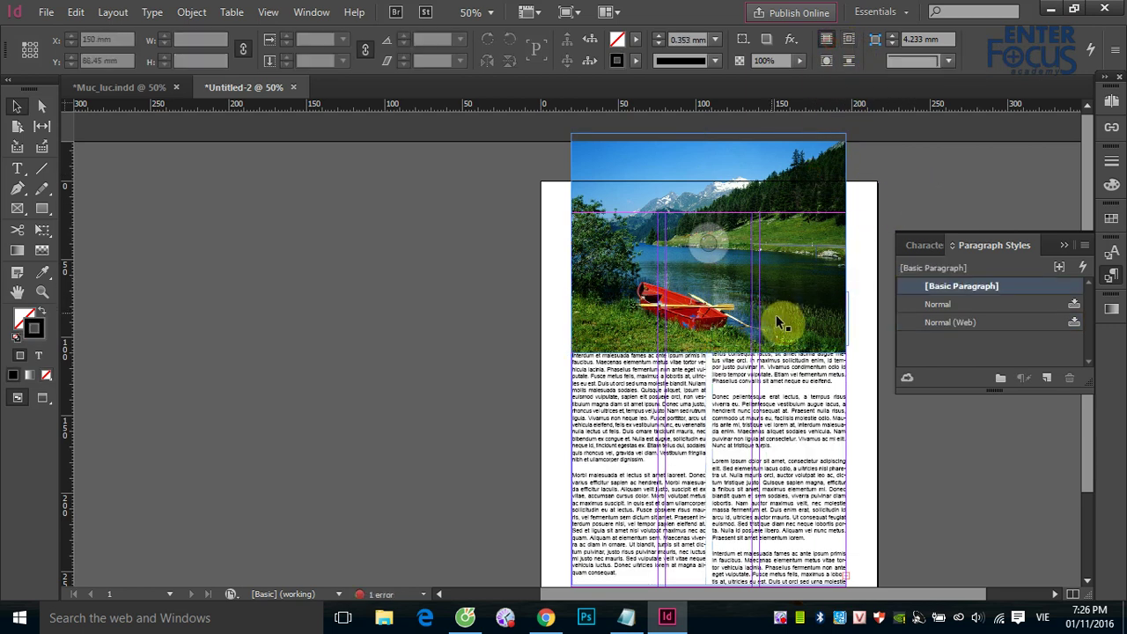
Send the lake picture behind the title and the body text frame behind the picture.
left_click(797, 324)
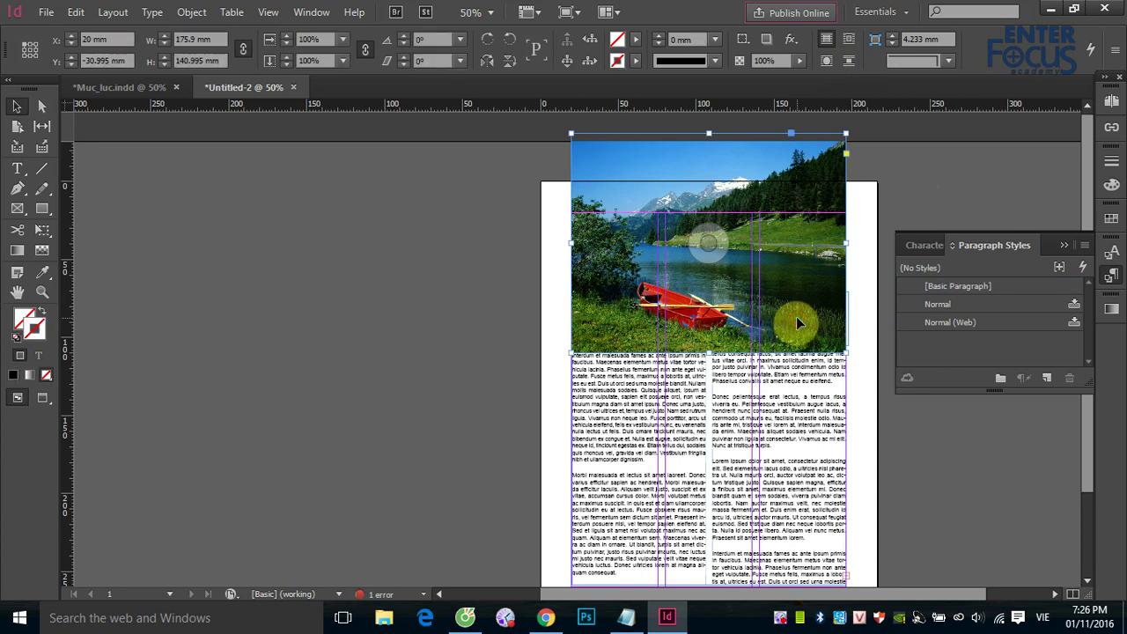
left_click(932, 191)
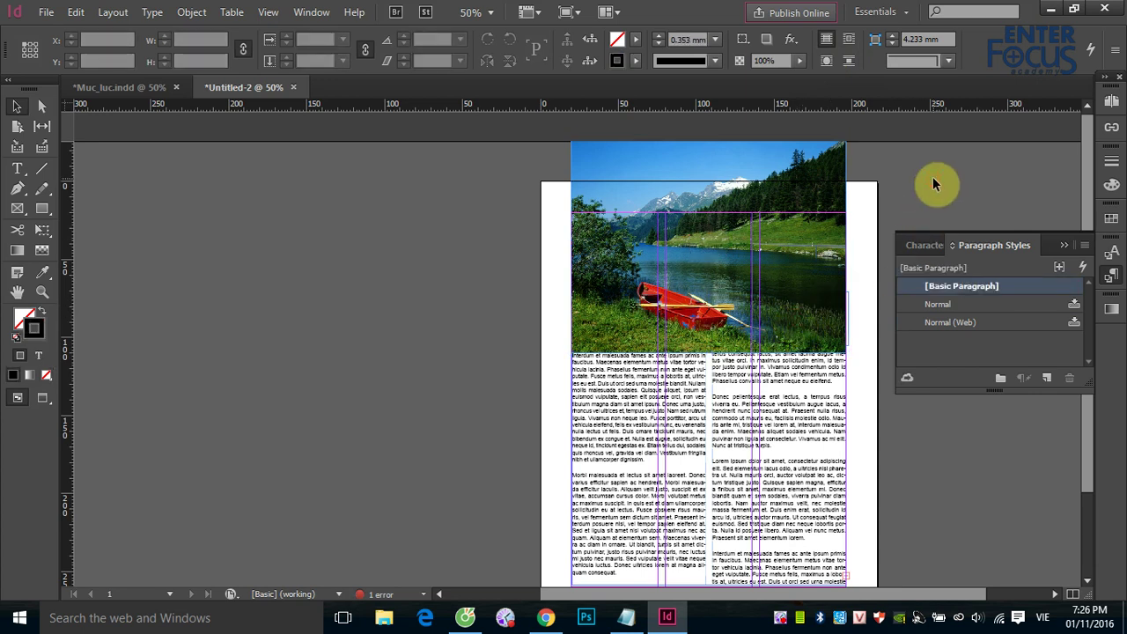
left_click(780, 169)
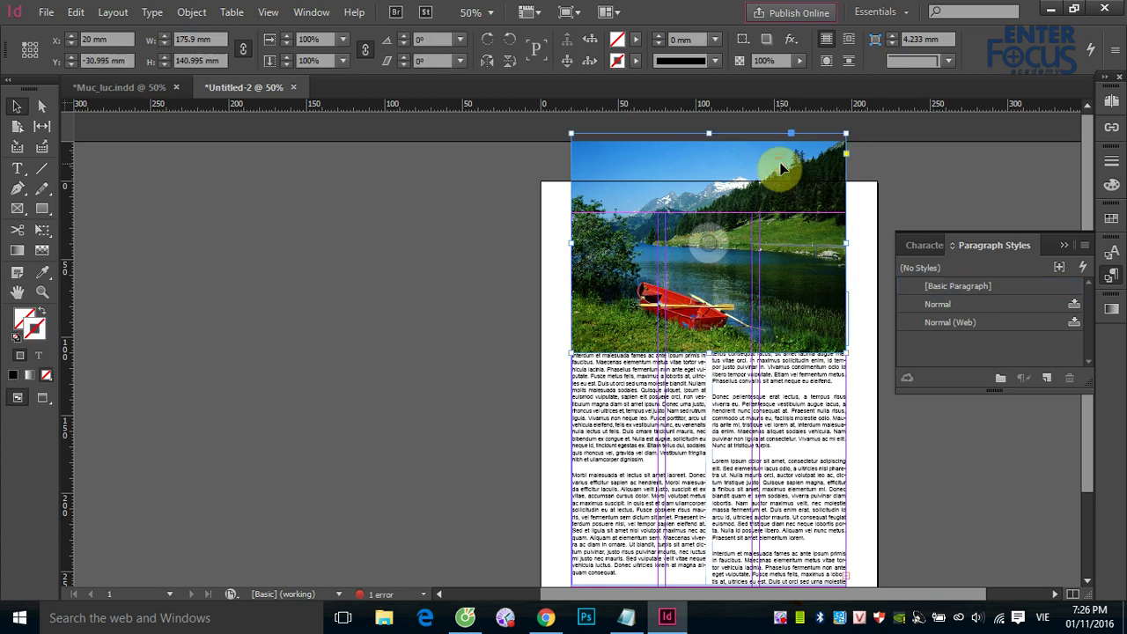
key("ctrl+shift+bracketleft")
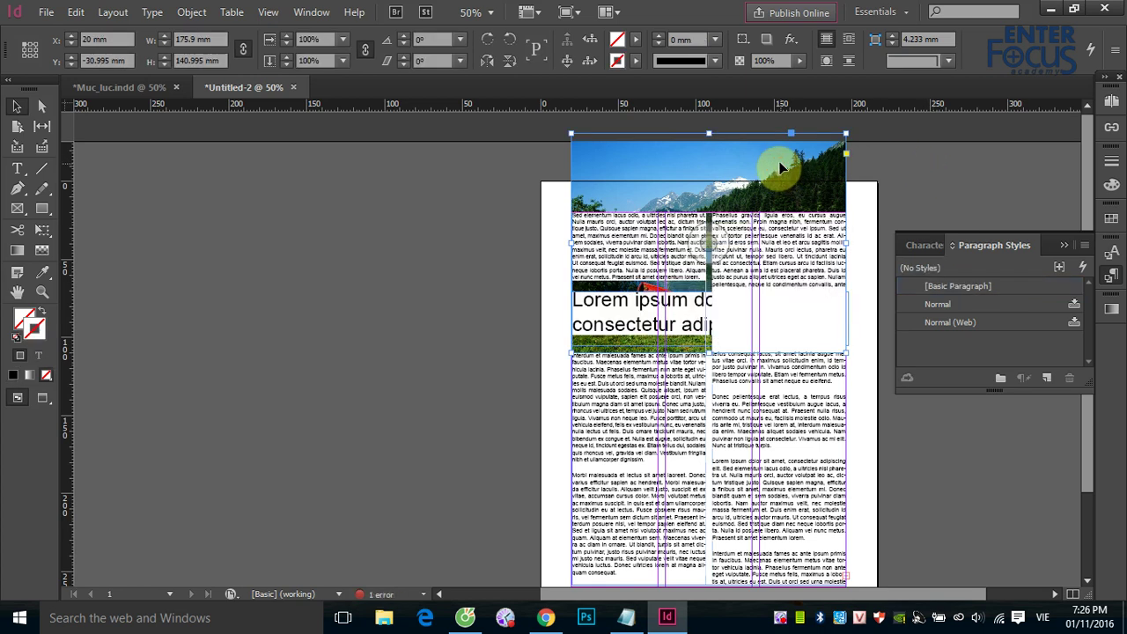
left_click(468, 306)
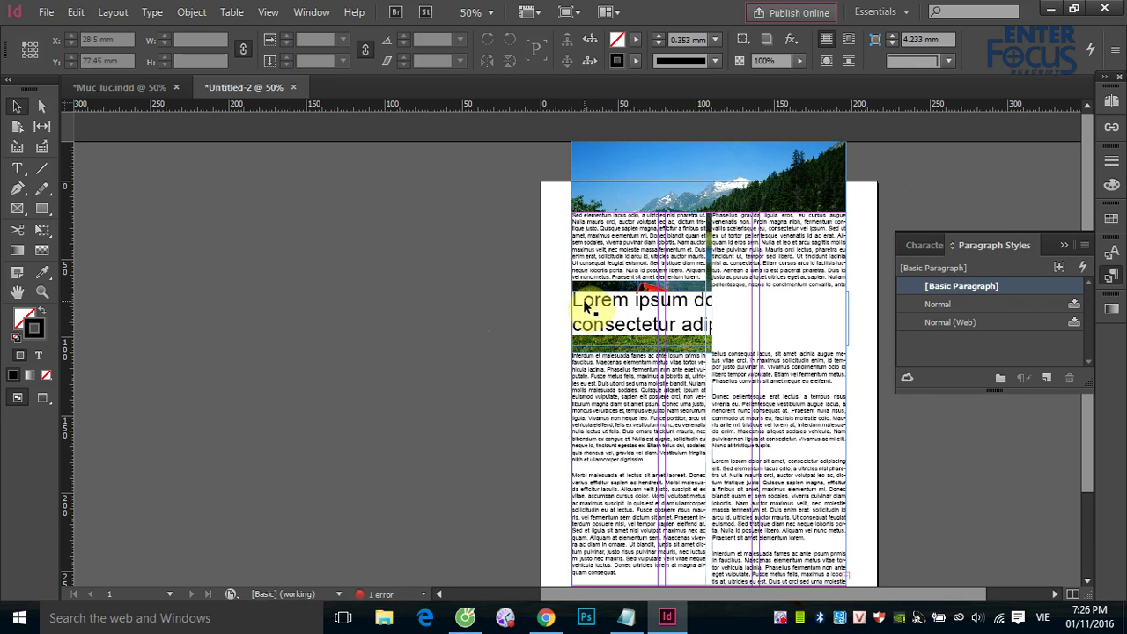
left_click(586, 304)
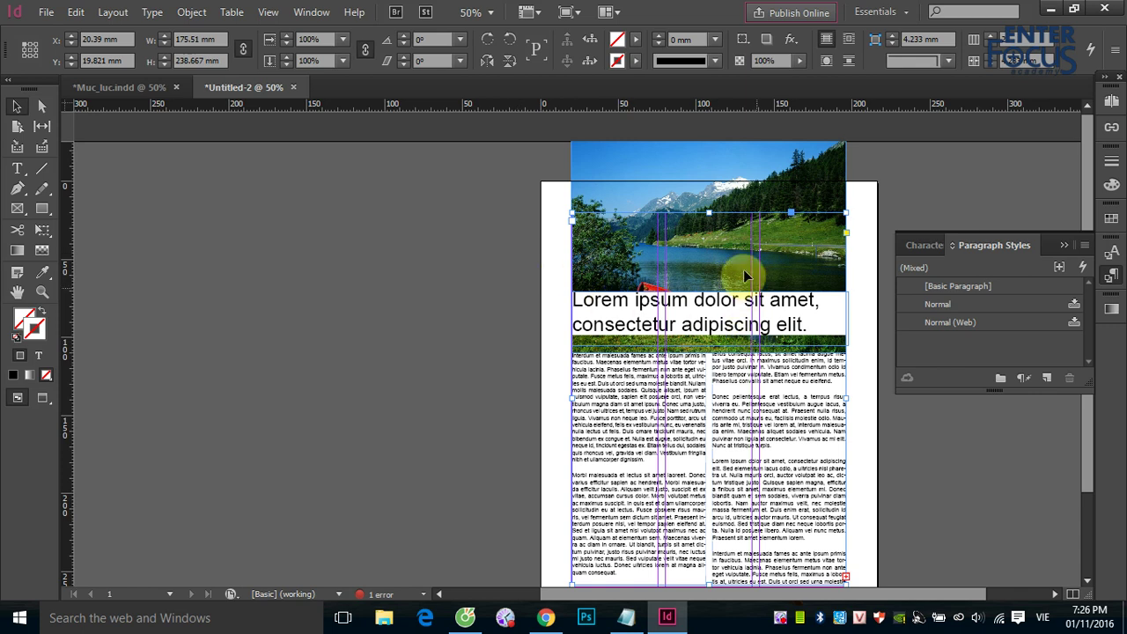
left_click(430, 306)
left_click(578, 324)
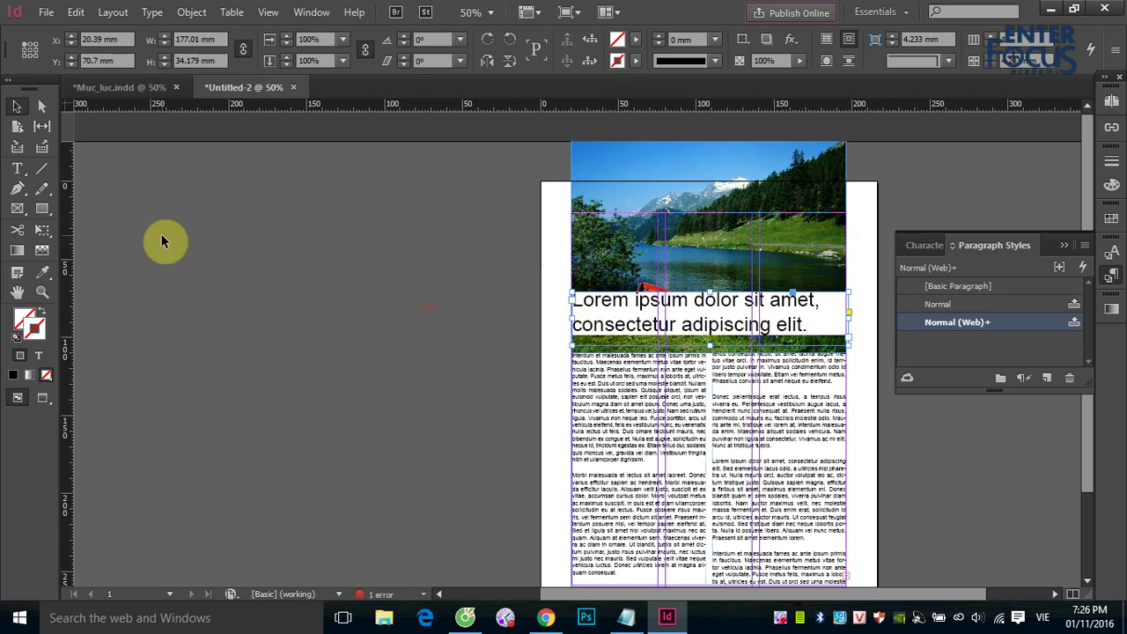
left_click(17, 168)
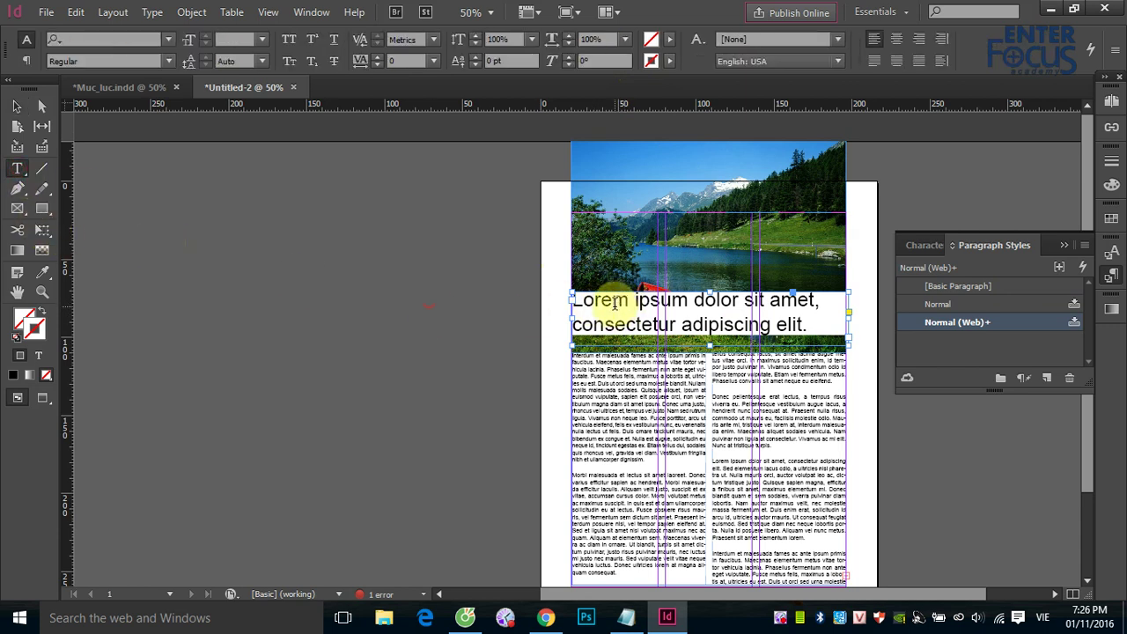
left_click(615, 303)
key("ctrl+a")
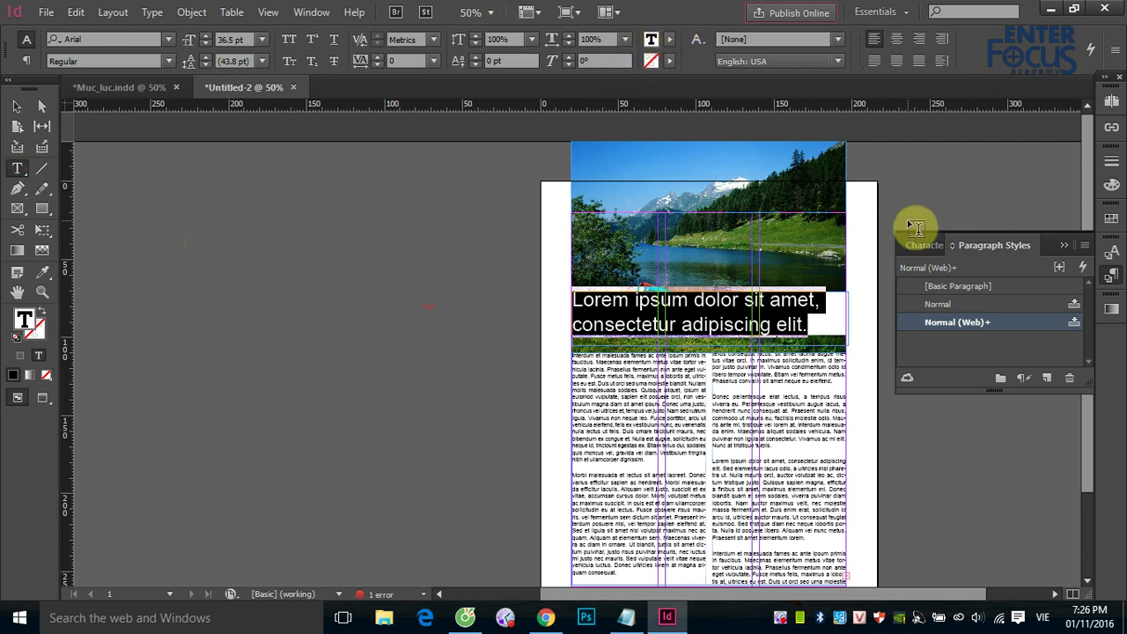
left_click(1063, 246)
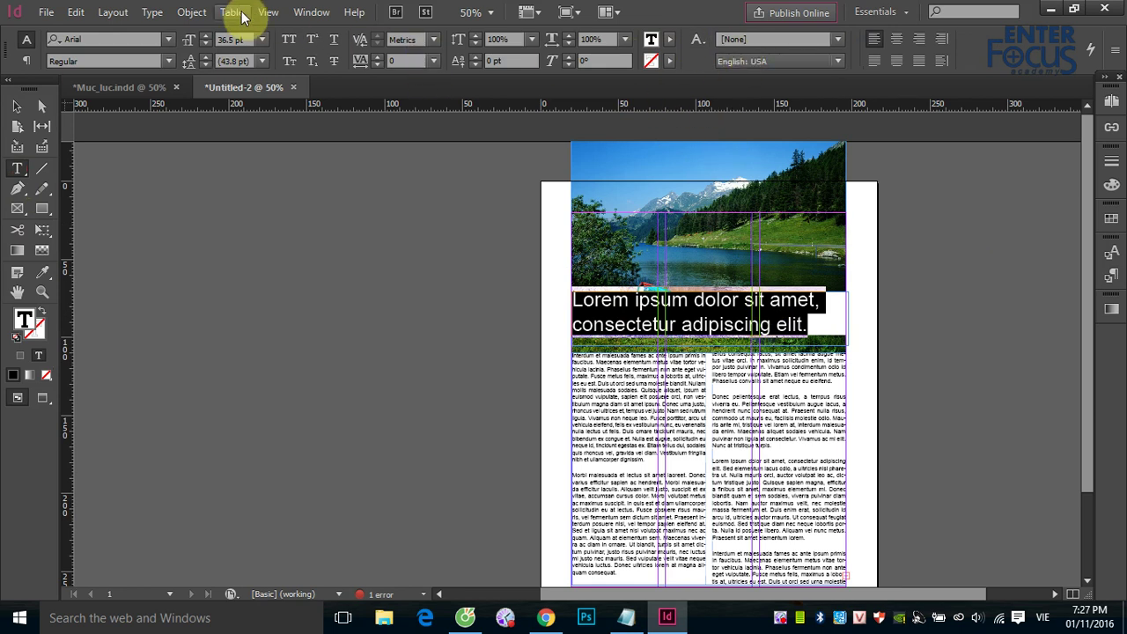
left_click(151, 14)
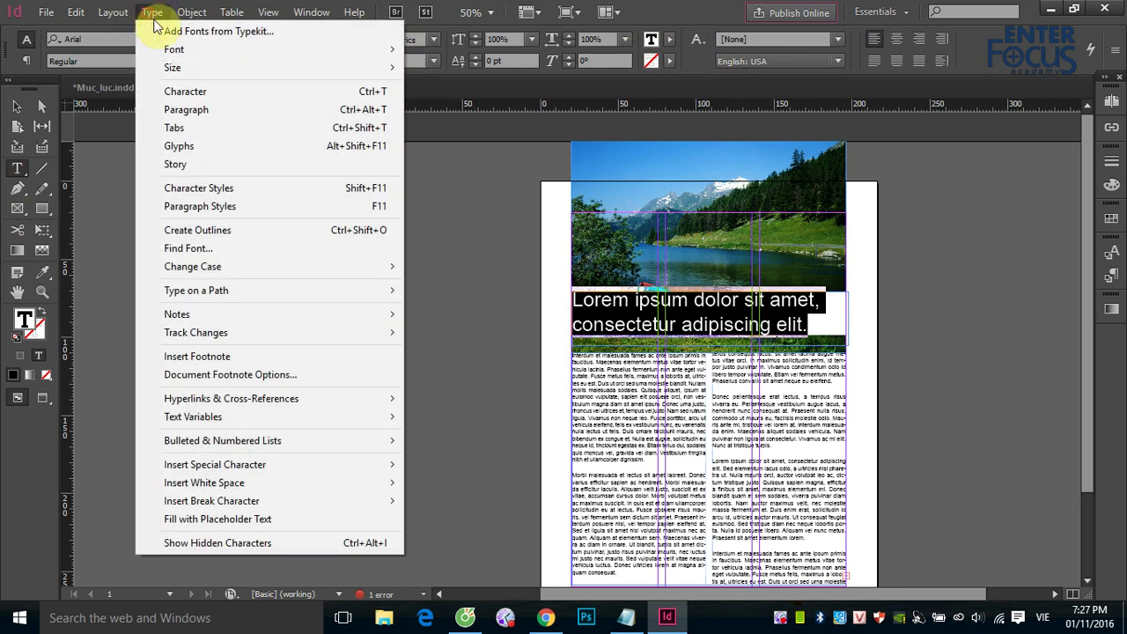
left_click(20, 108)
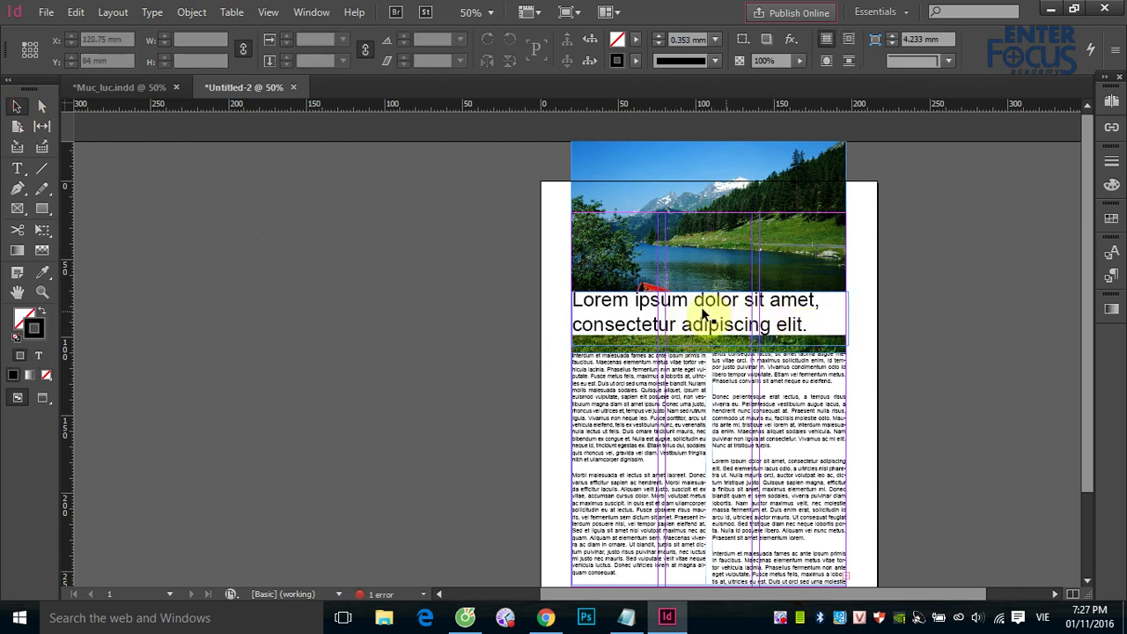
Move the title frame partly off the page beside the lake picture and turn off paragraph shading for all its text.
left_click_drag(617, 333, 455, 338)
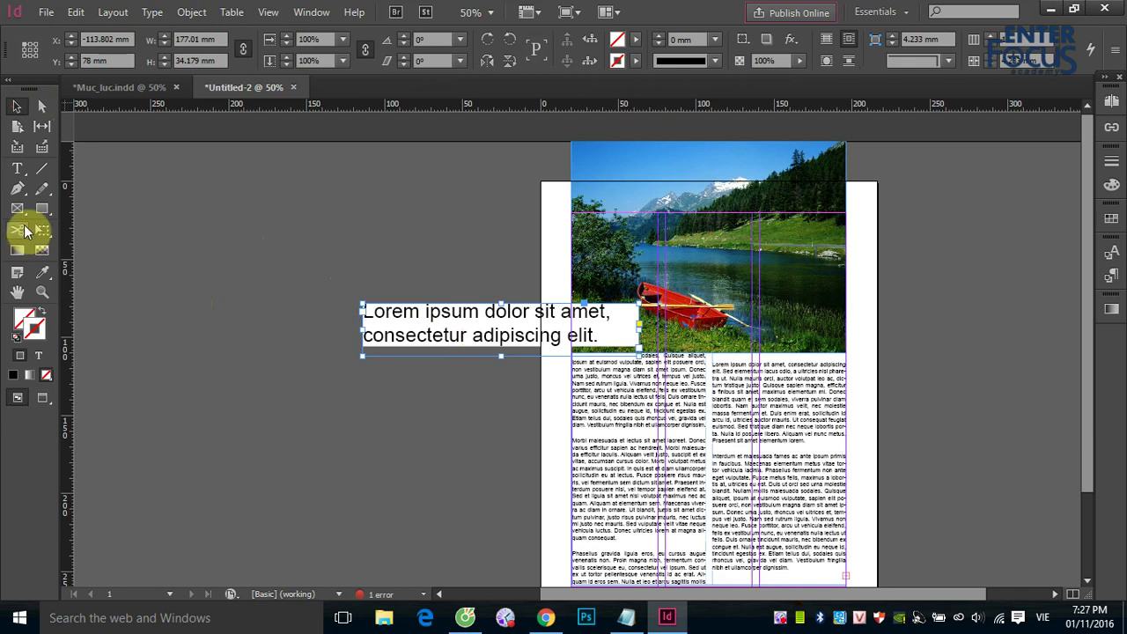
left_click(18, 168)
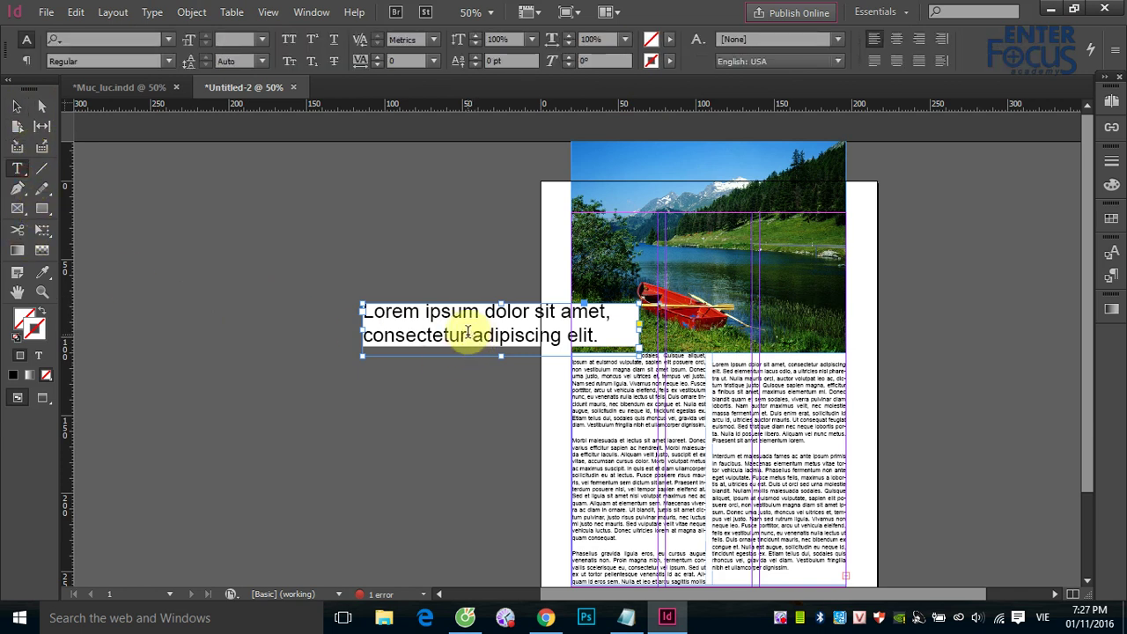
left_click(467, 333)
key("ctrl+a")
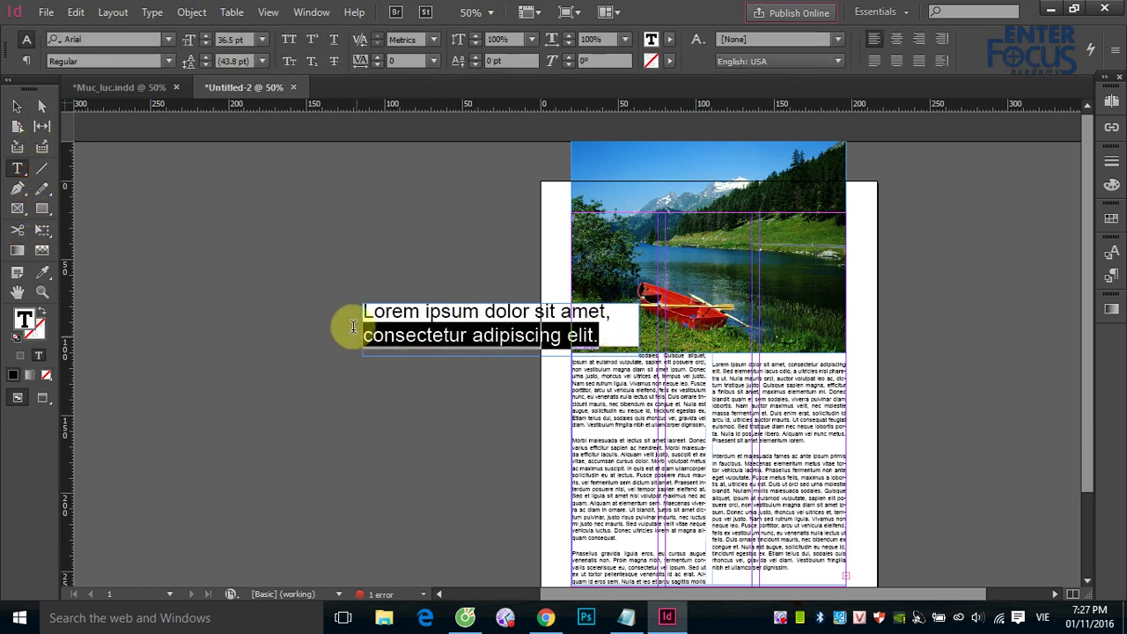
left_click_drag(353, 326, 347, 312)
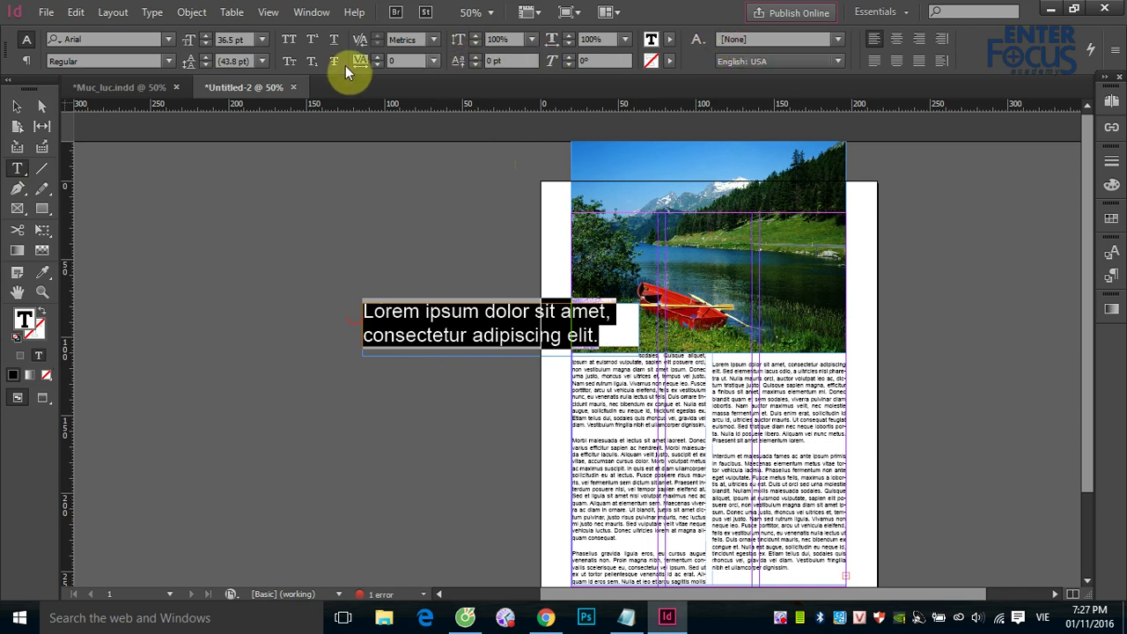
left_click(151, 14)
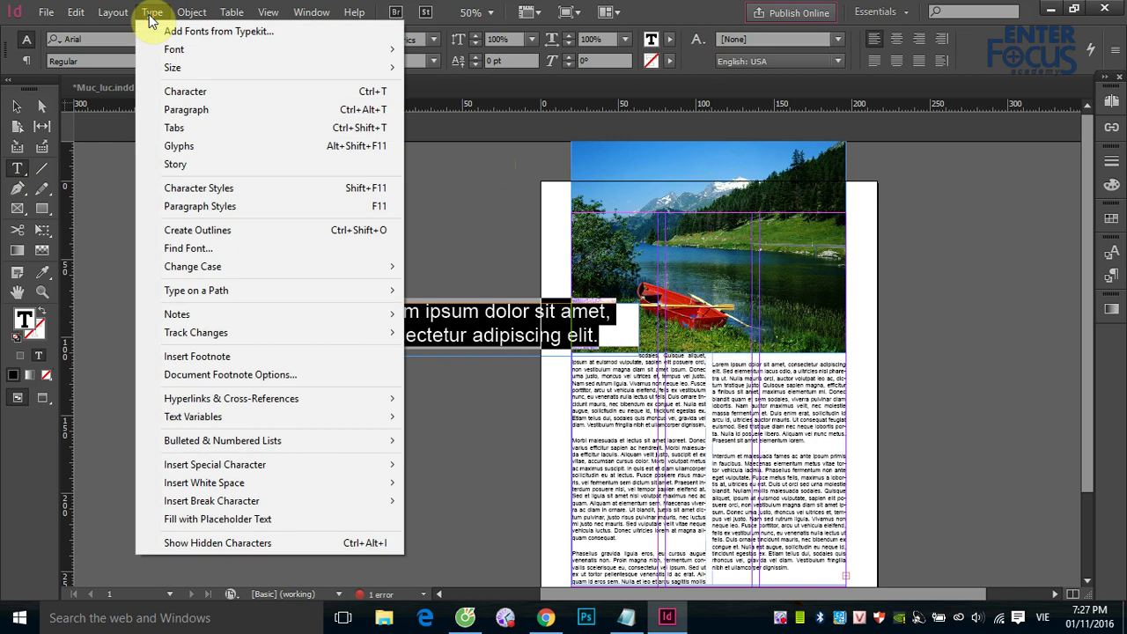
mouse_move(310, 9)
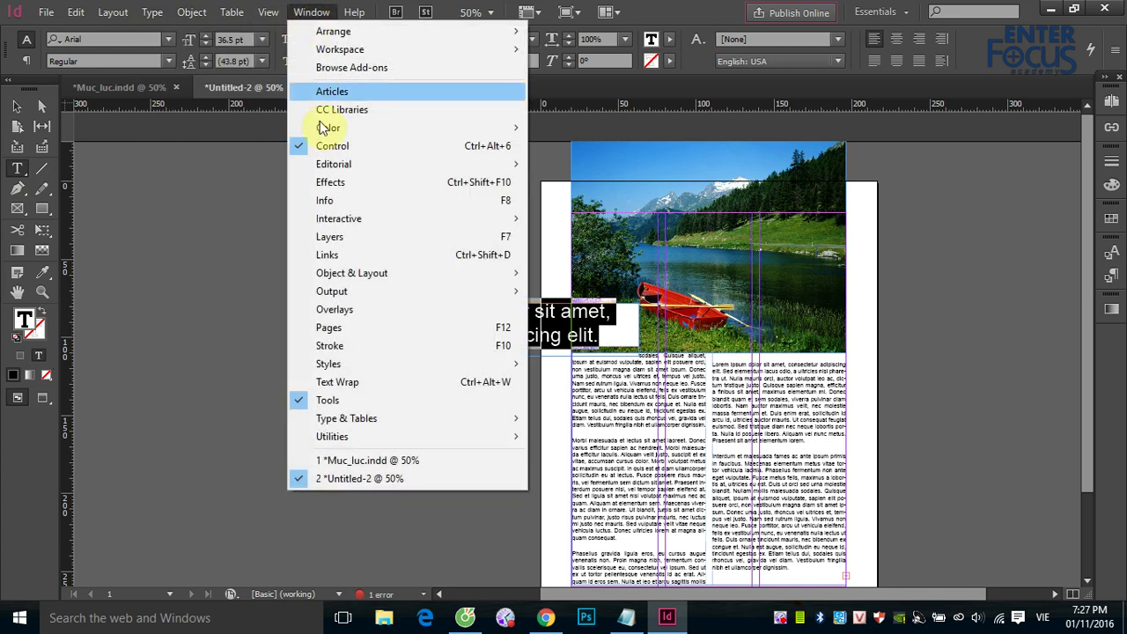
mouse_move(364, 423)
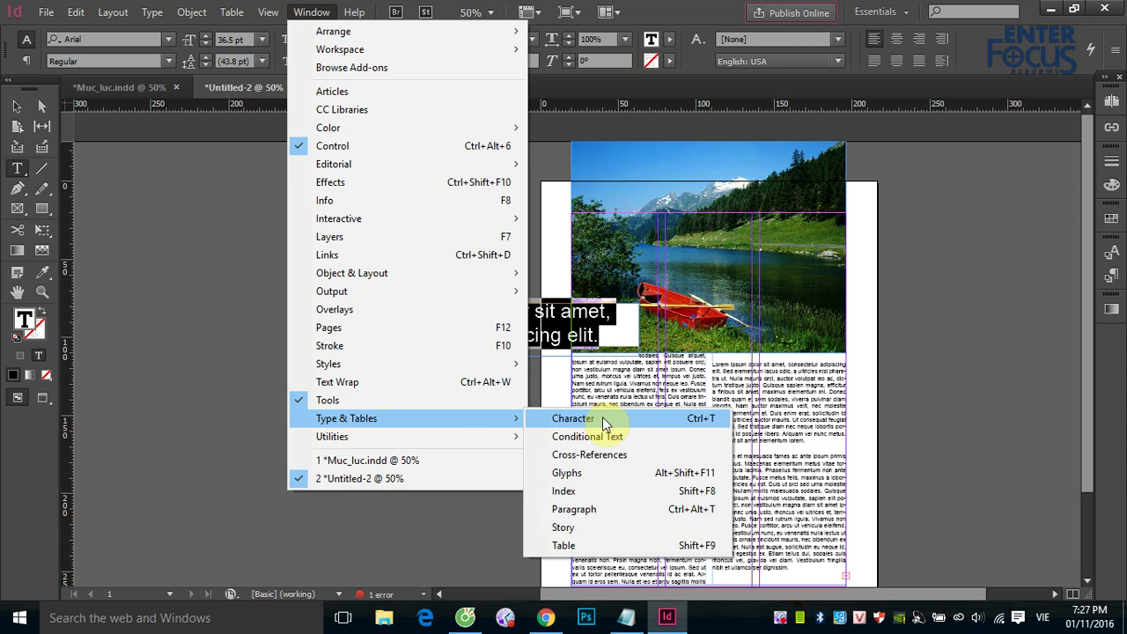
left_click(597, 510)
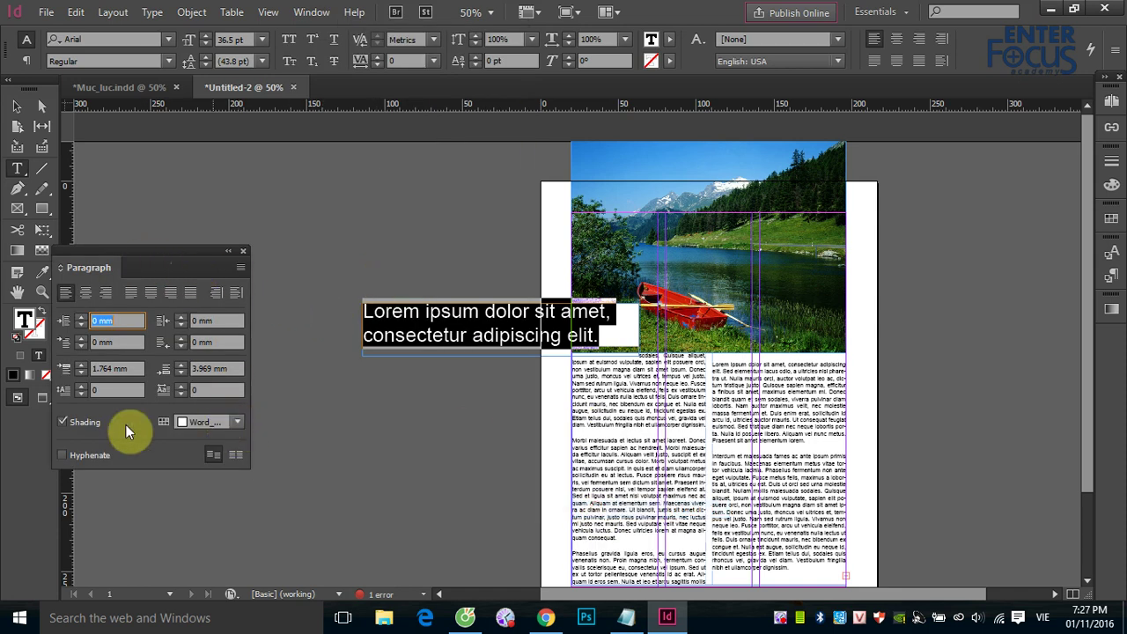
left_click(62, 422)
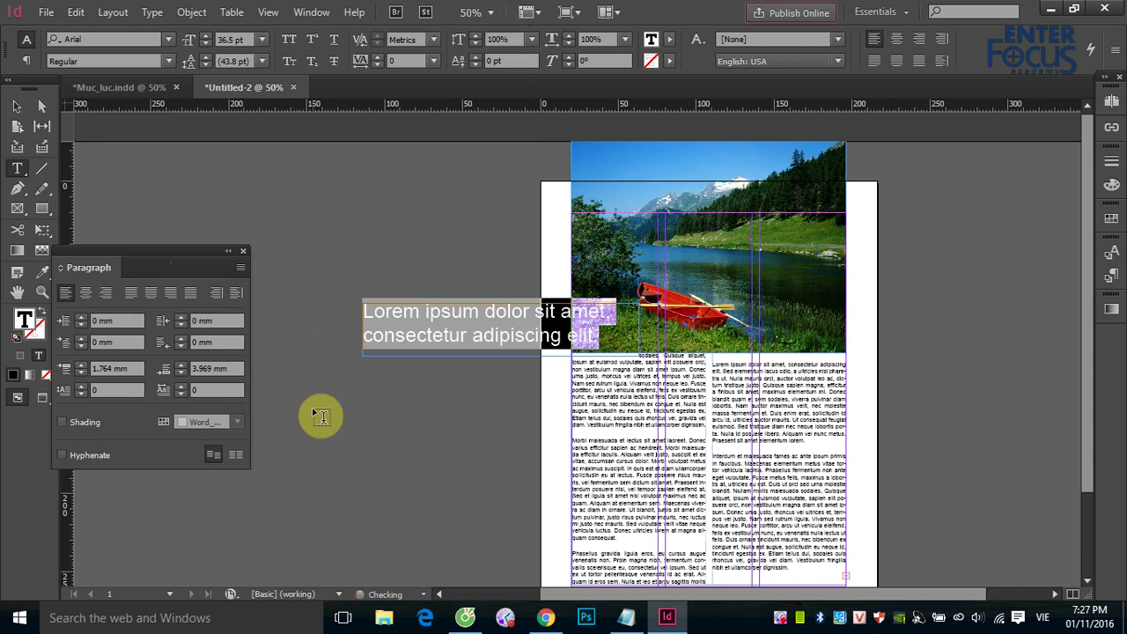
Move the title frame over the upper part of the lake picture, at about X 21.8 mm, Y 5.3 mm.
left_click(17, 106)
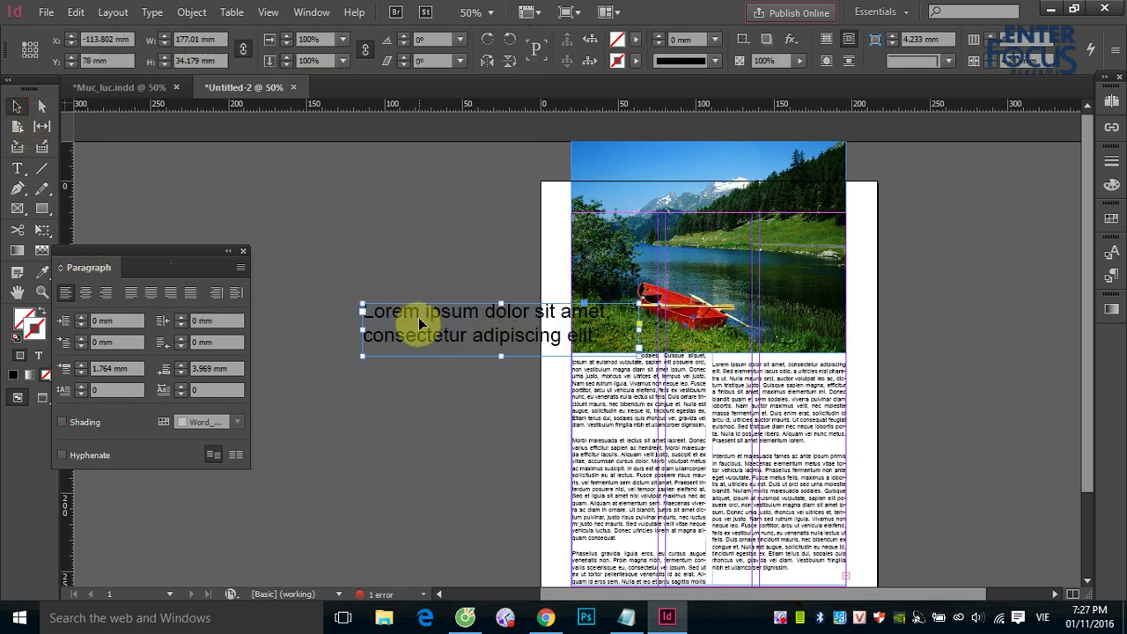
left_click_drag(431, 317, 652, 309)
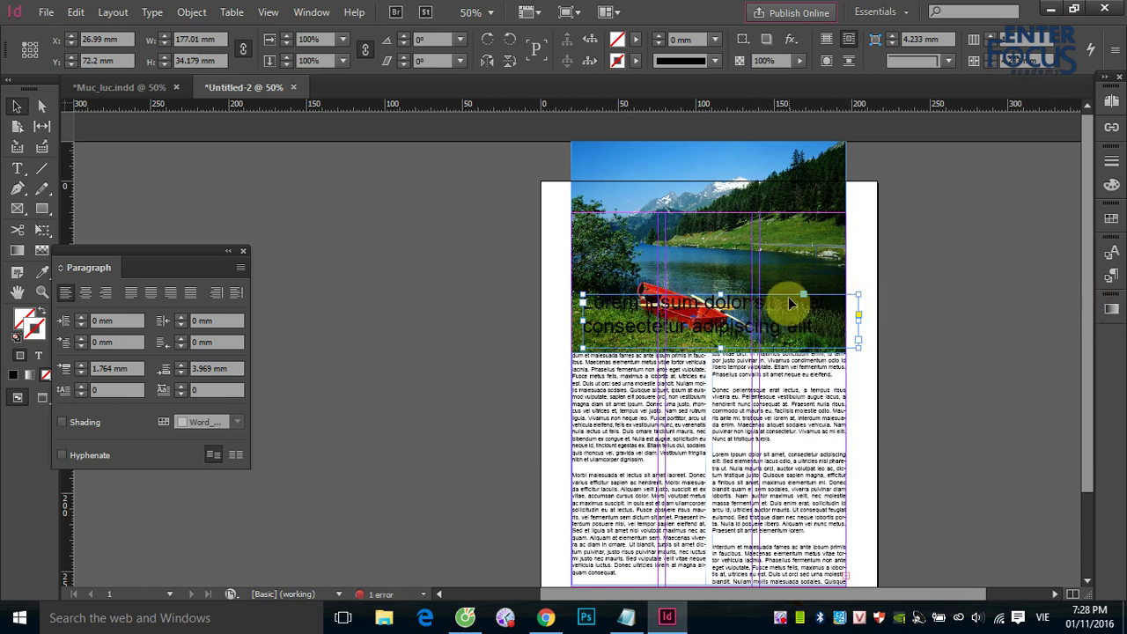
left_click_drag(733, 300, 713, 208)
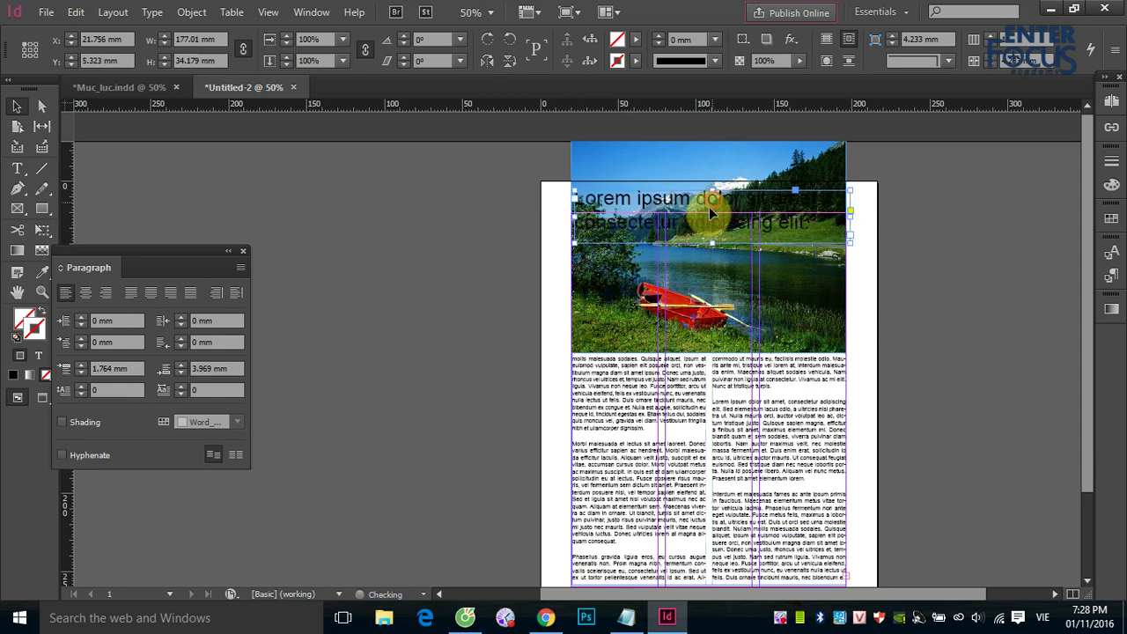
left_click(995, 273)
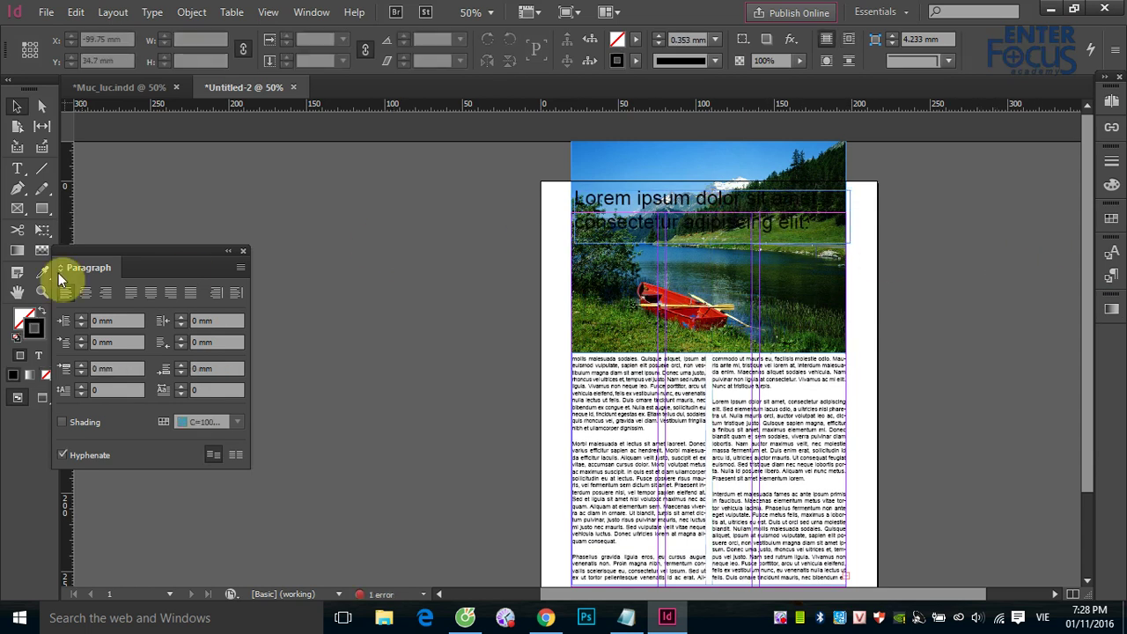
Color the whole title text yellow with the C=0 M=0 Y=100 K=0 swatch.
left_click(19, 173)
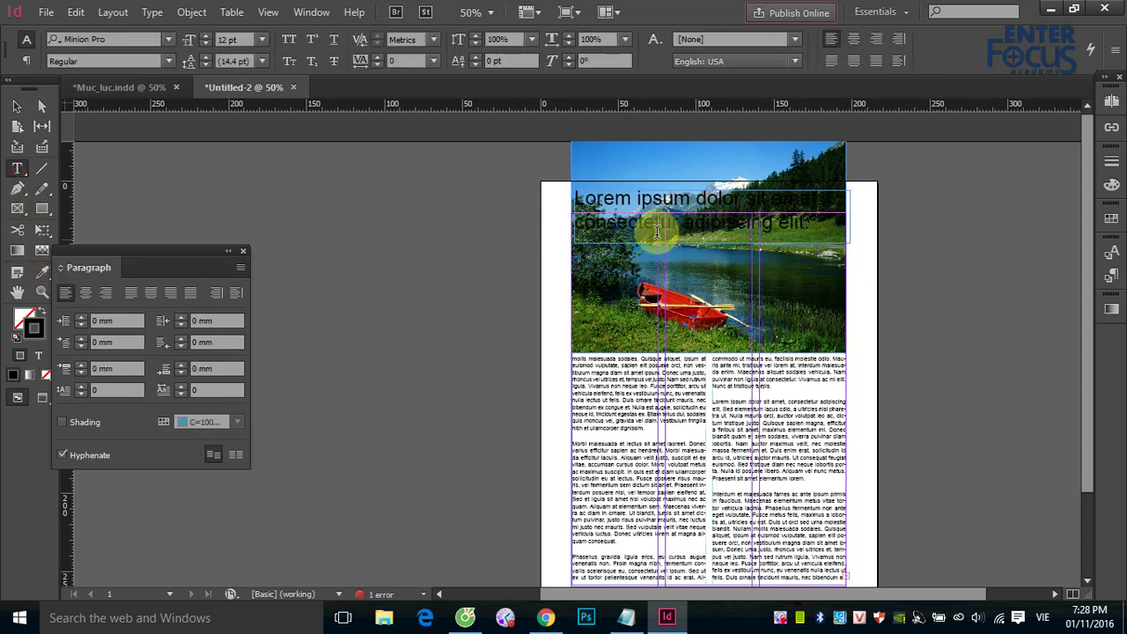
left_click_drag(576, 198, 808, 226)
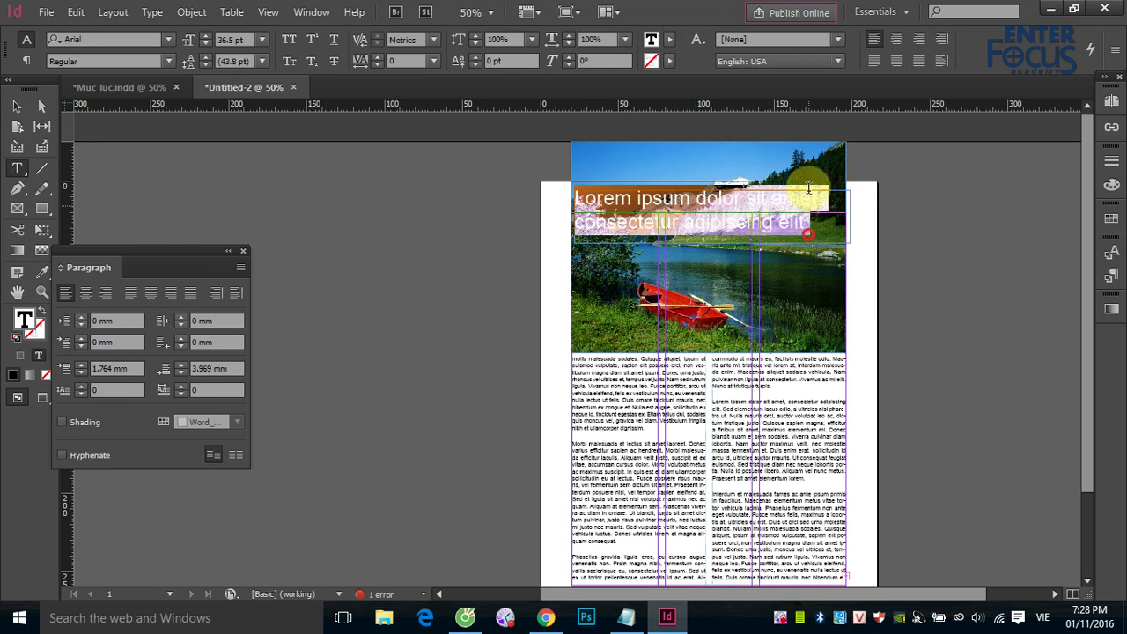
left_click(1107, 218)
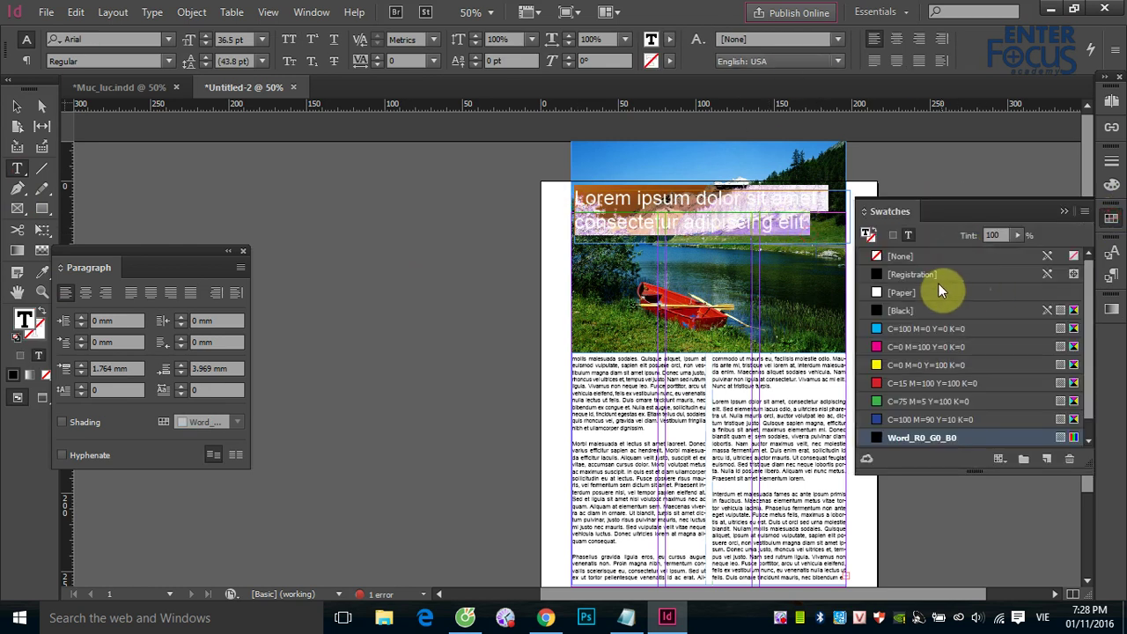
left_click(880, 365)
left_click(16, 107)
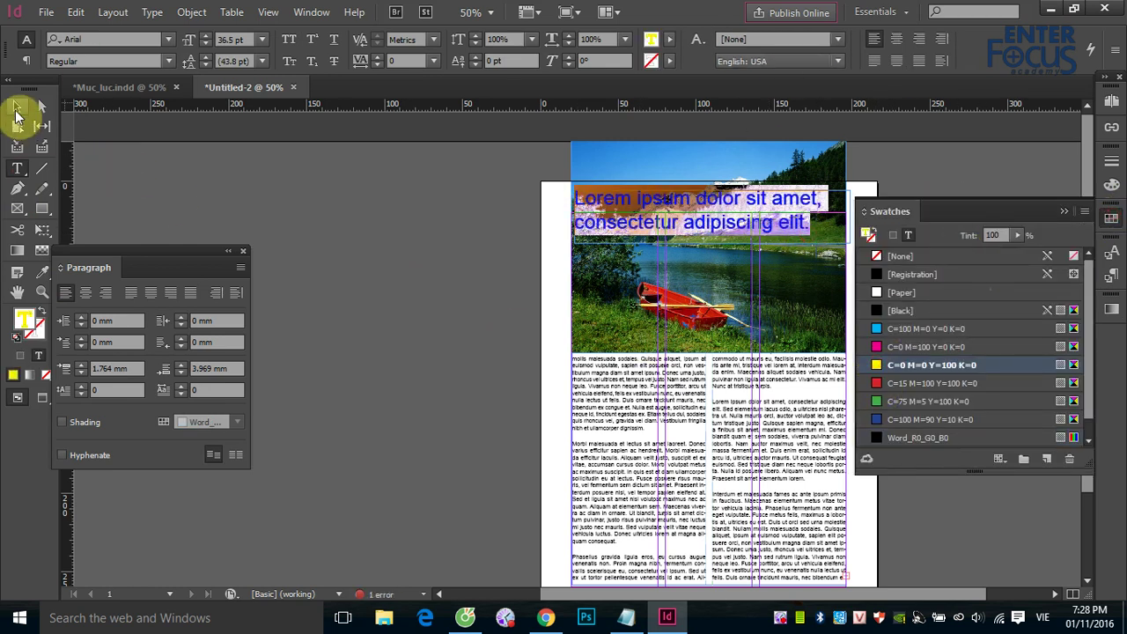
left_click(334, 266)
left_click(1063, 212)
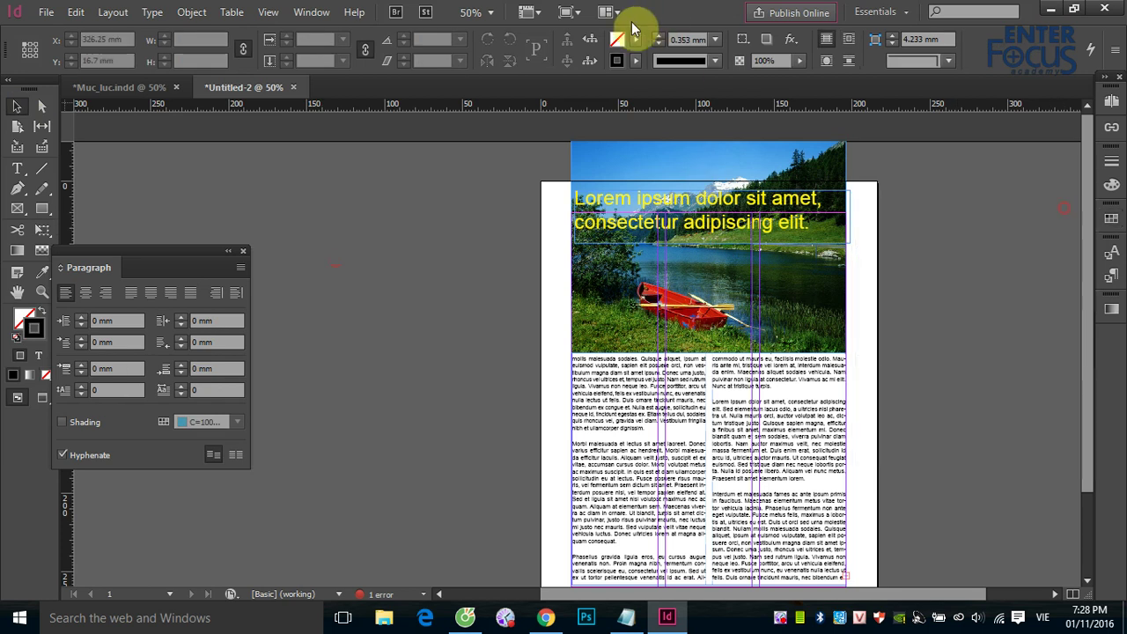
Switch to Preview screen mode and move the title frame down to about X 25.5 mm, Y 19.8 mm.
left_click(572, 13)
left_click(578, 62)
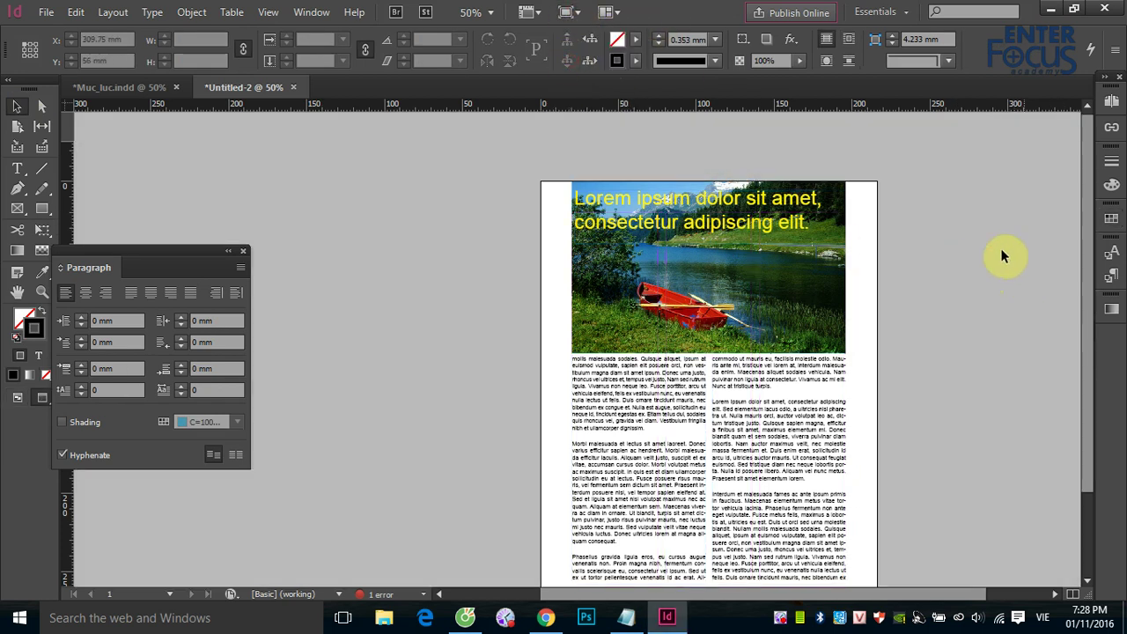
left_click_drag(727, 239, 729, 264)
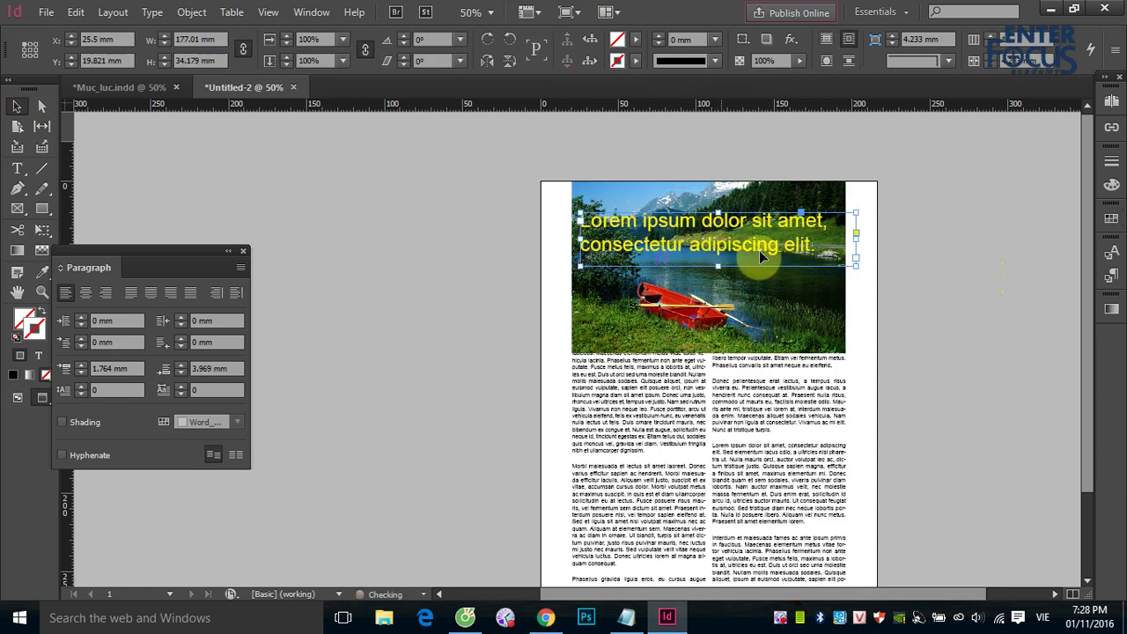
left_click(780, 335)
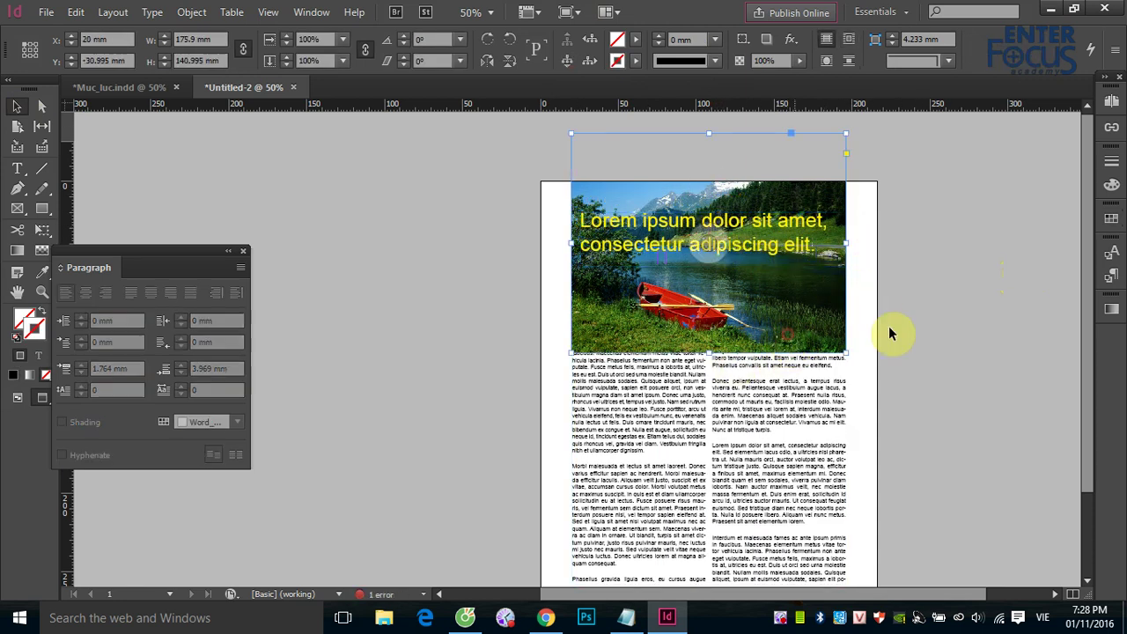
left_click(955, 325)
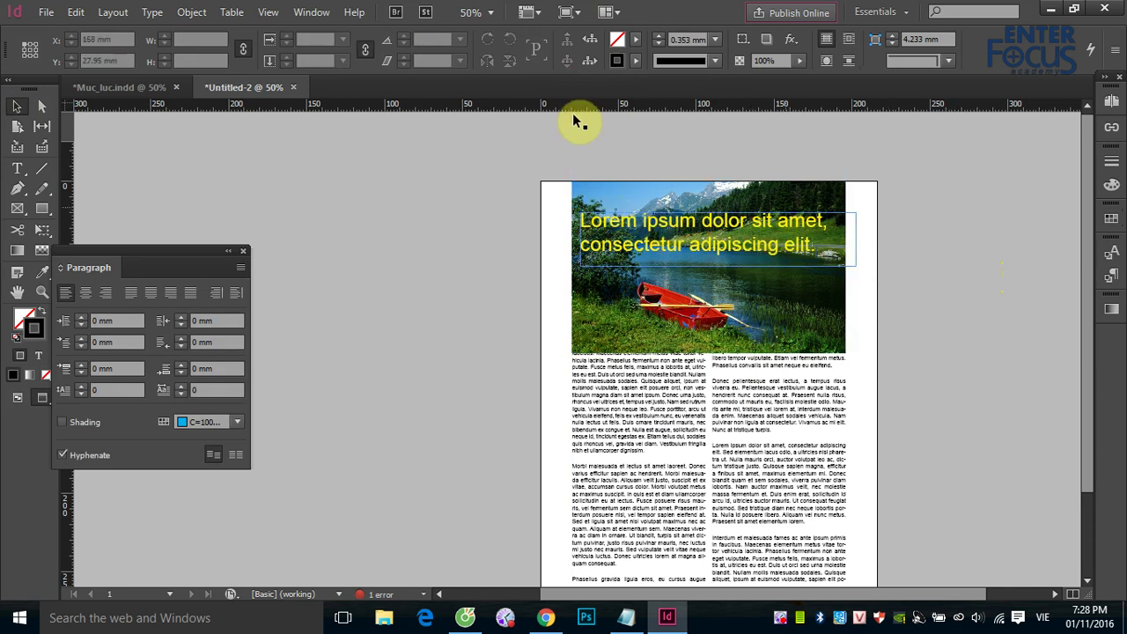
Return to Normal screen mode and resize the title frame to about 107 by 80 mm over the picture's right half.
left_click(570, 12)
left_click(583, 35)
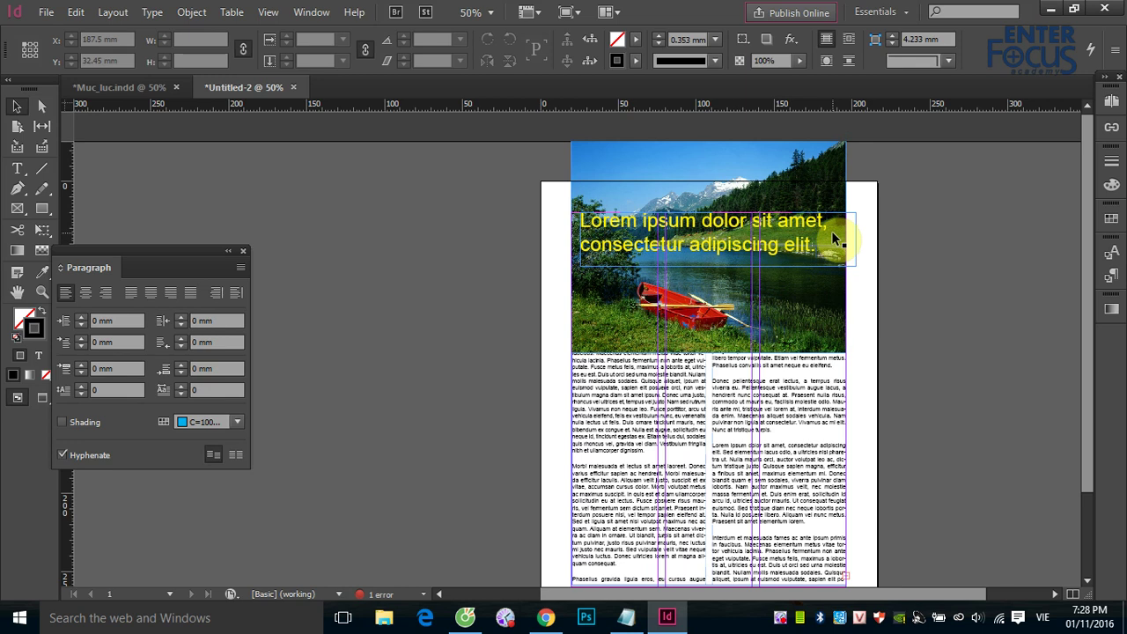
left_click(639, 163)
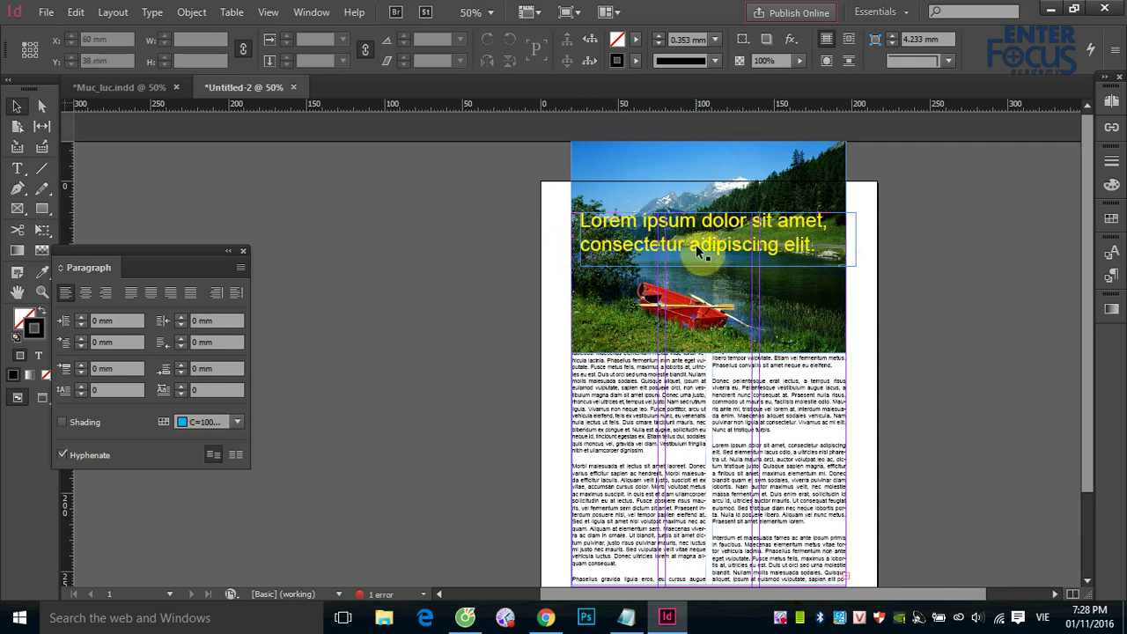
left_click(578, 242)
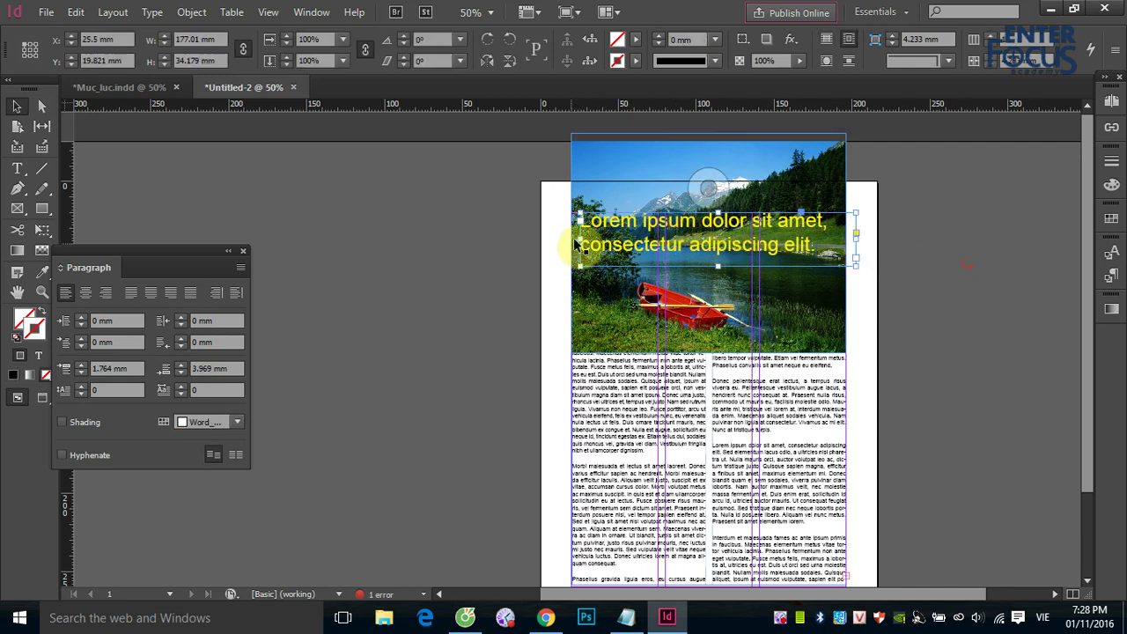
left_click_drag(578, 239, 688, 247)
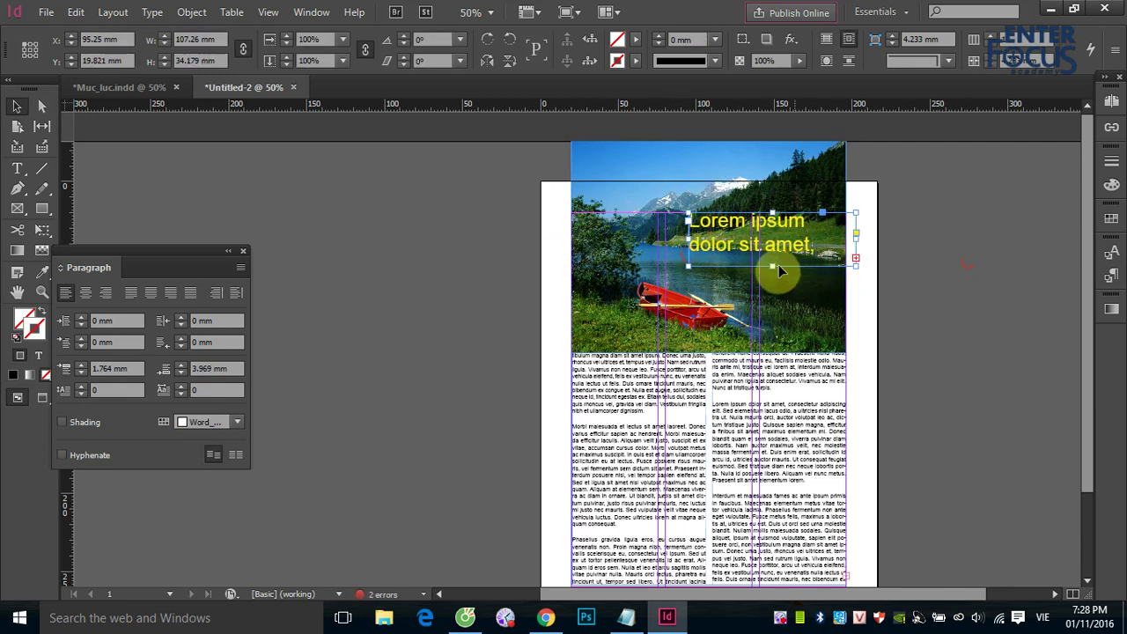
left_click_drag(773, 284, 780, 336)
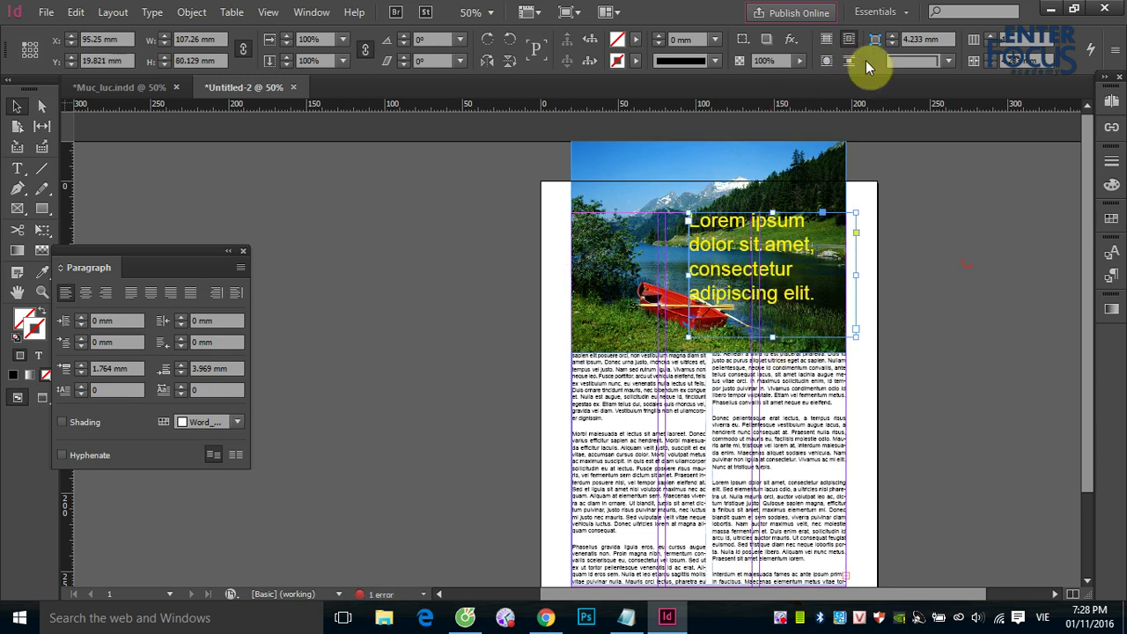
Right-align the title text and widen its frame leftward to about 130 mm.
left_click(106, 292)
left_click_drag(688, 275, 653, 275)
left_click(1005, 275)
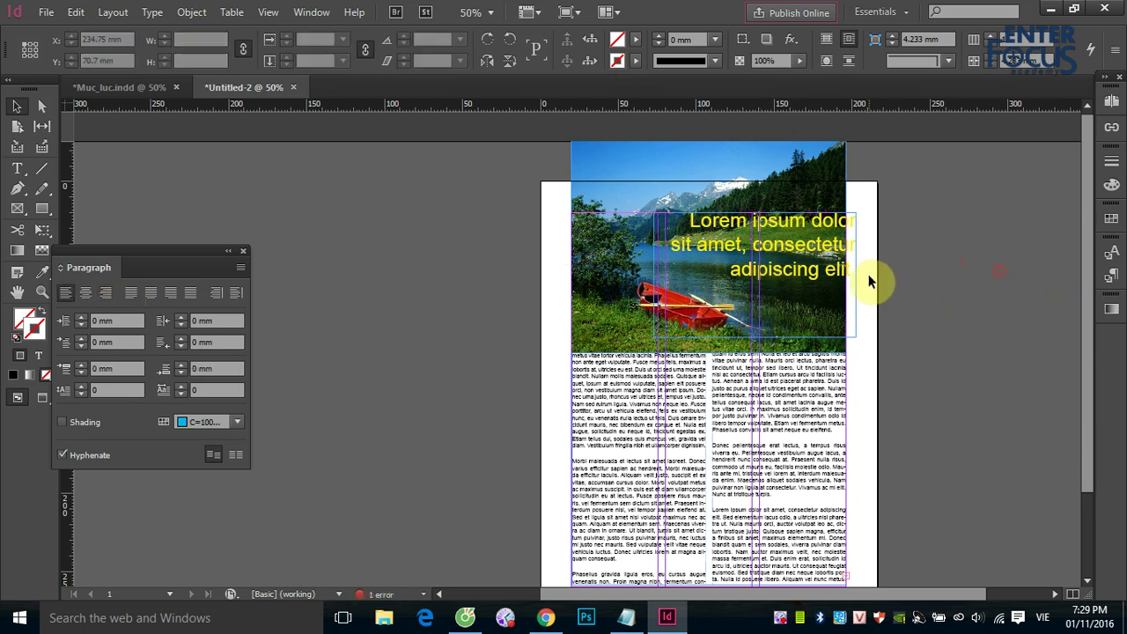
Narrow the title frame to about 118.5 mm and move it to about X 74.3 mm, Y 34.7 mm.
left_click(852, 262)
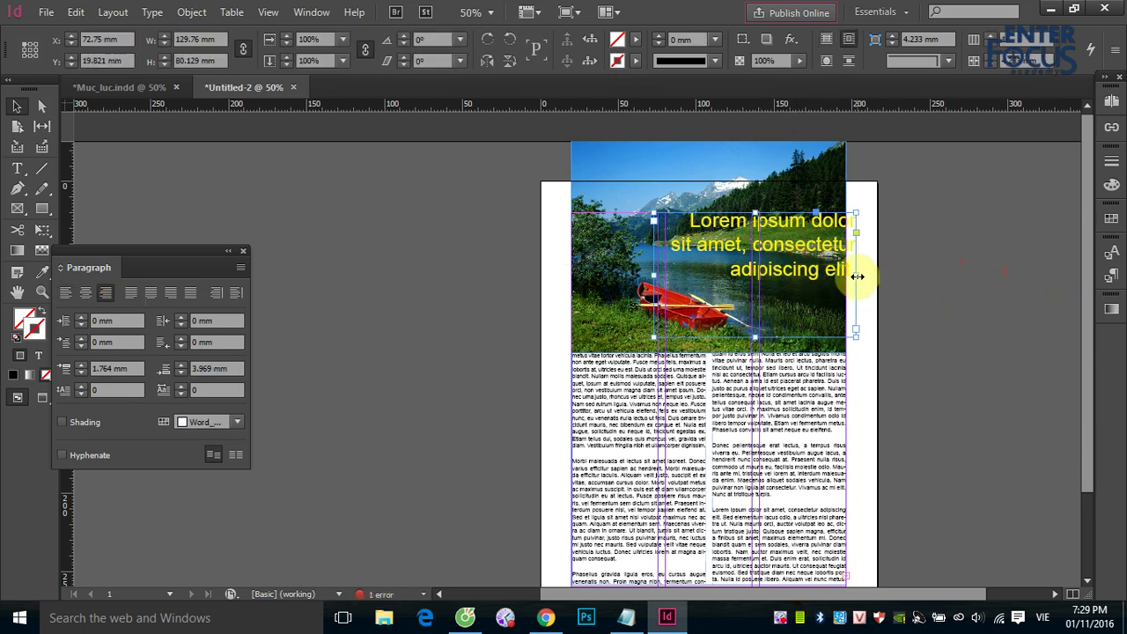
left_click_drag(854, 274, 796, 297)
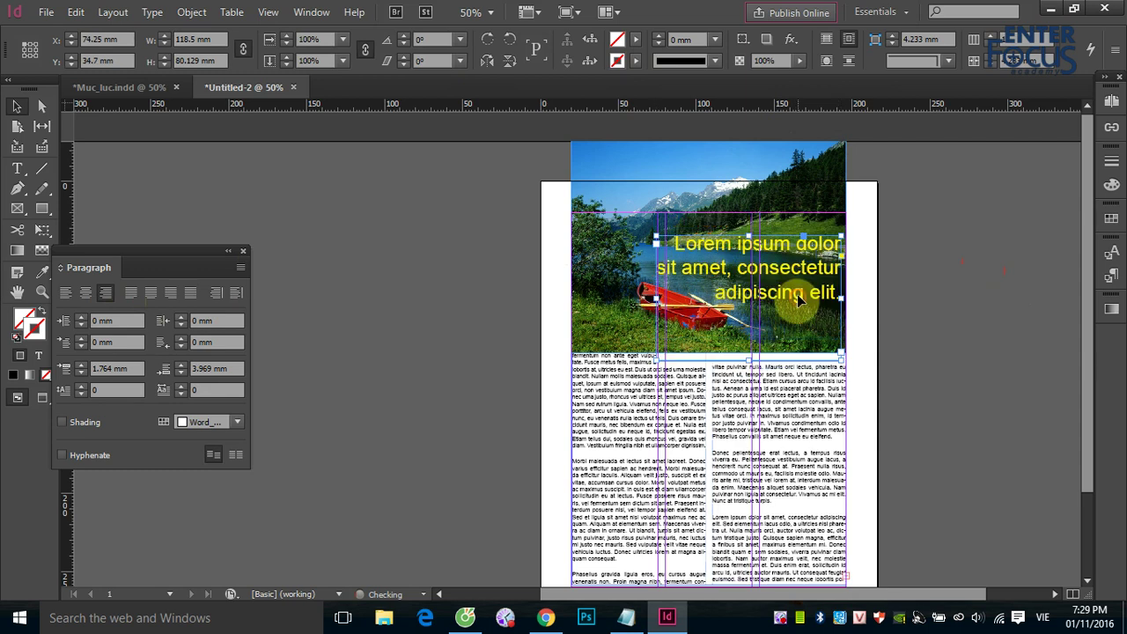
left_click(959, 297)
left_click(943, 256)
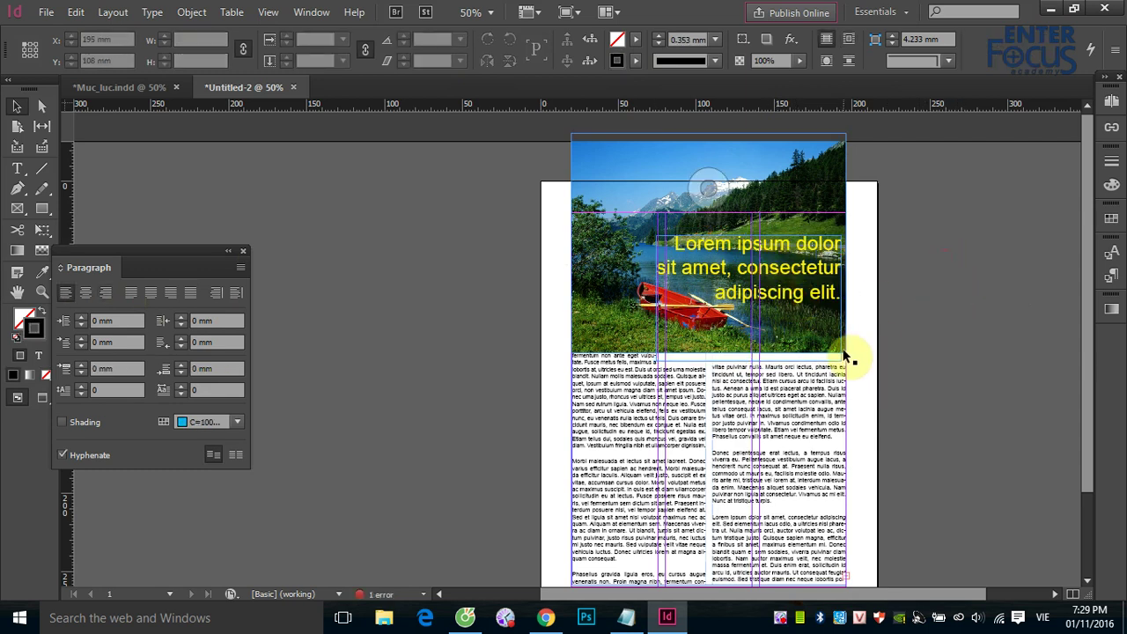
Shorten the title frame from below so its lower edge sits inside the lake picture, clear of the body text.
left_click(788, 220)
left_click_drag(750, 360, 750, 326)
left_click(979, 352)
left_click(951, 280)
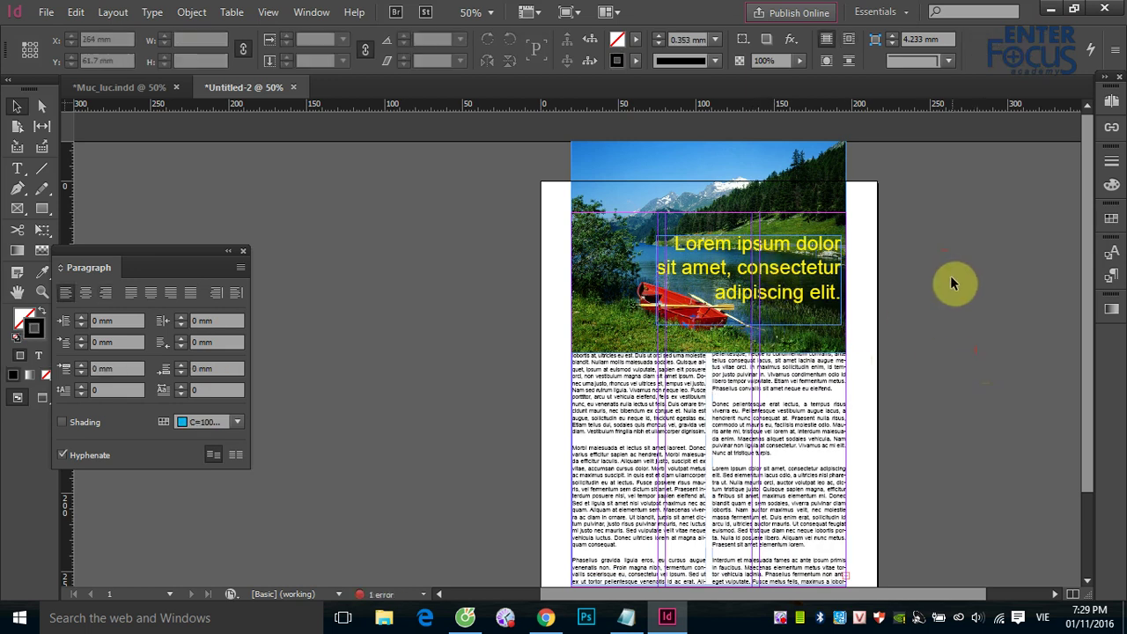
Switch to Preview screen mode to check the page with the title over the lake picture.
left_click(576, 13)
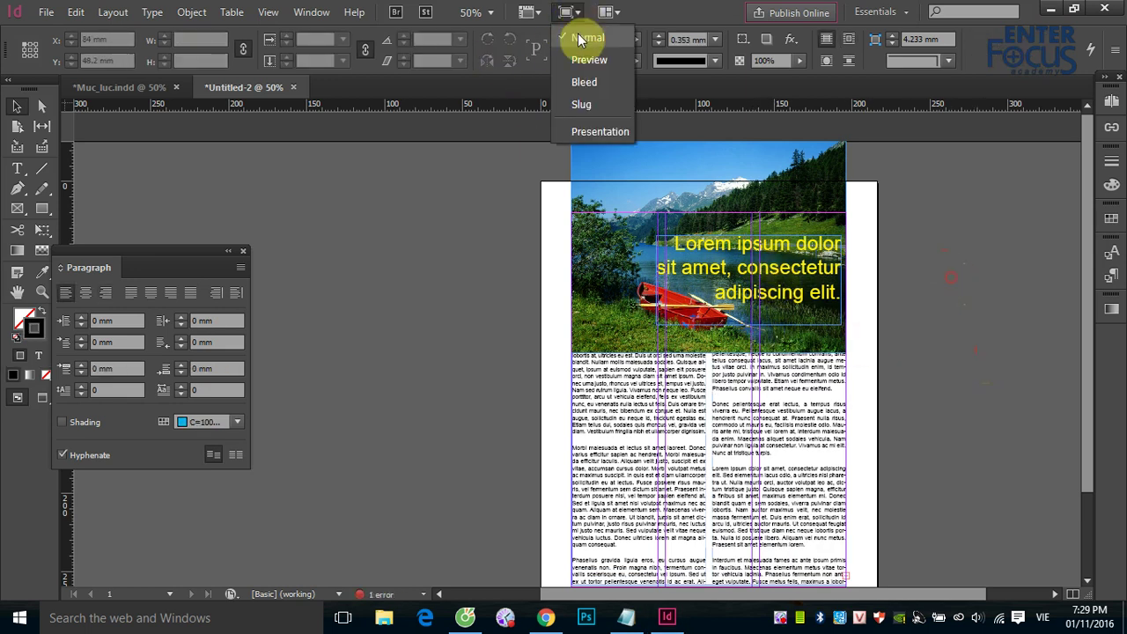
left_click(581, 60)
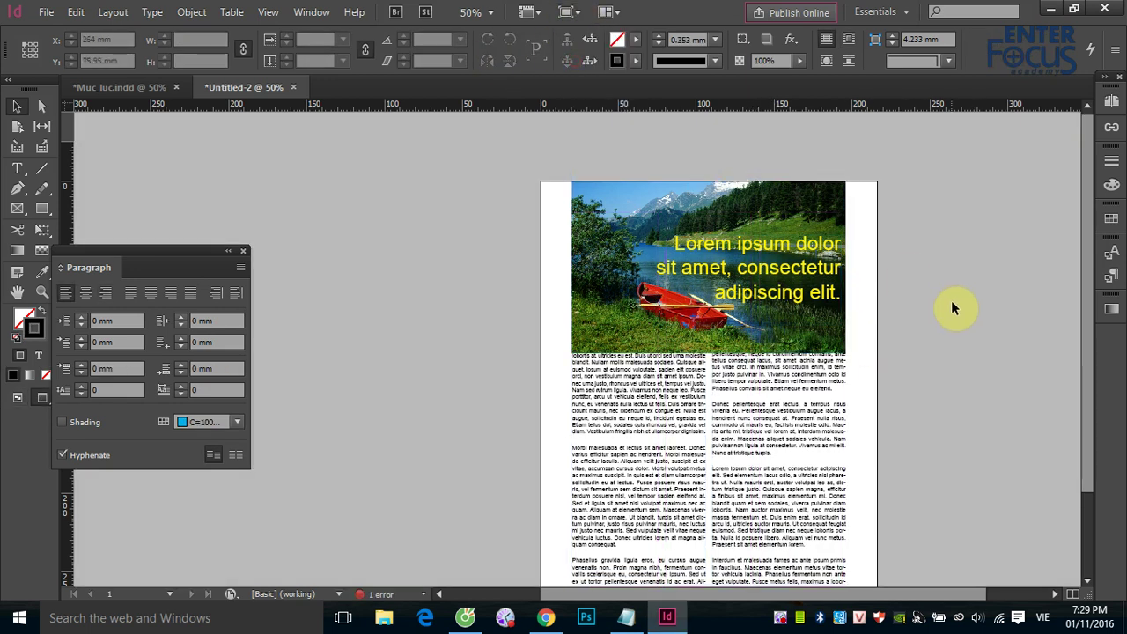
left_click(802, 358)
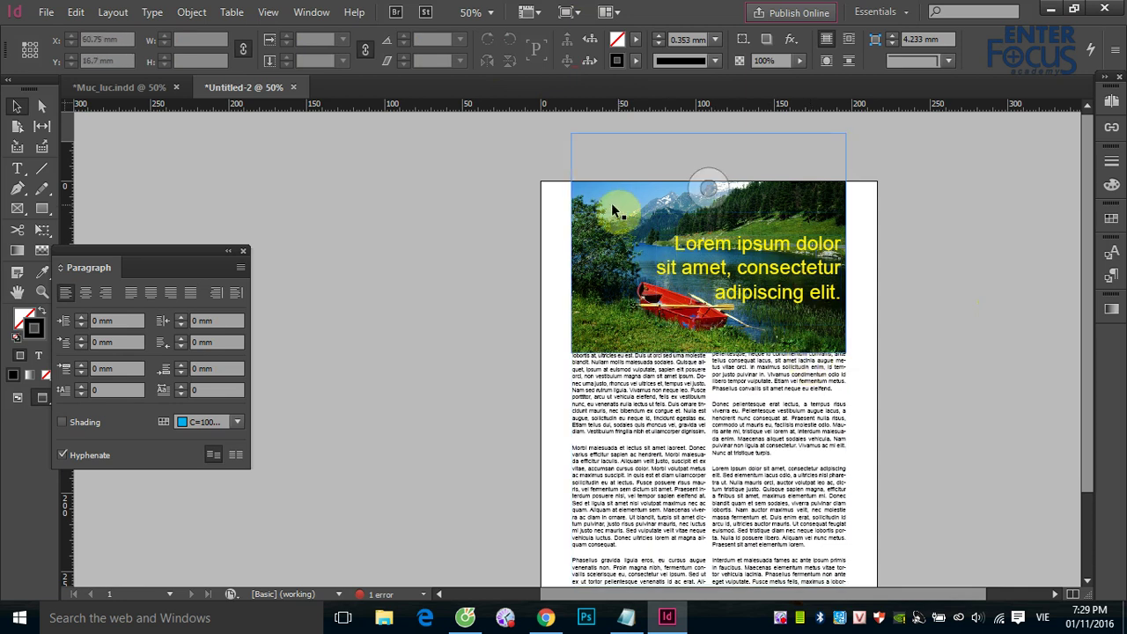
left_click(744, 304)
left_click_drag(743, 304, 718, 317)
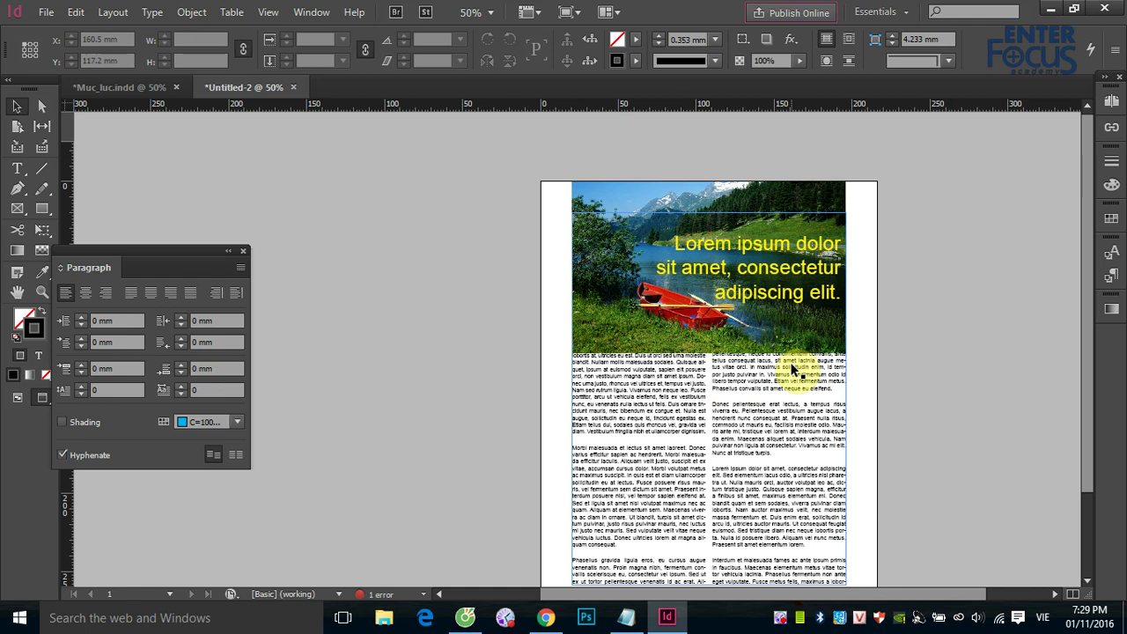
left_click(847, 327)
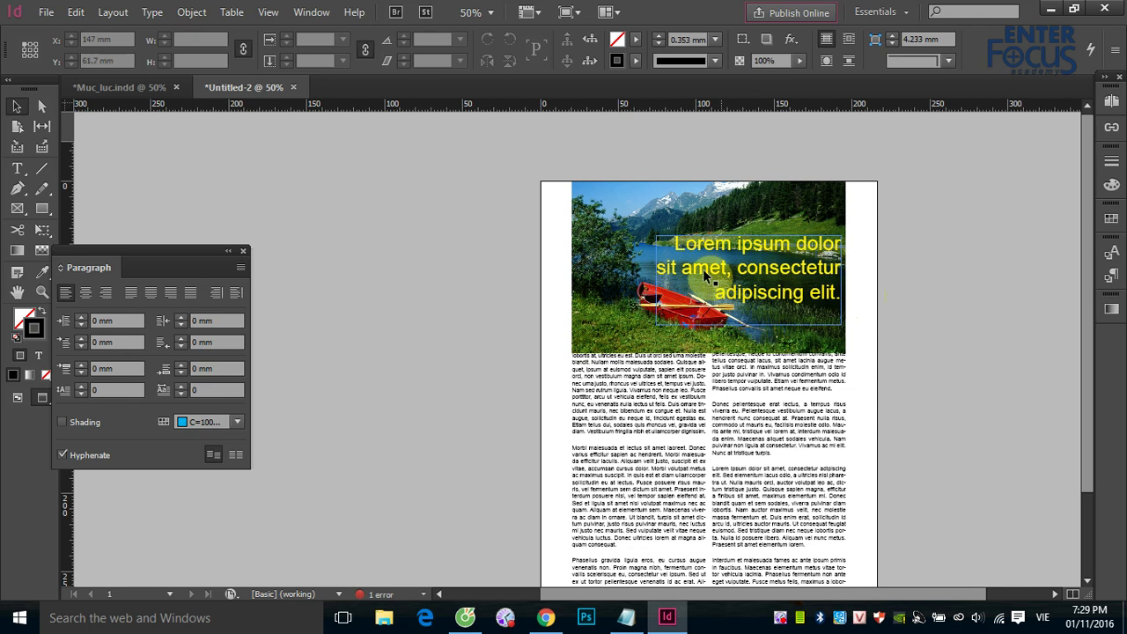
Move the lake picture to the page's lower-left corner and enlarge it proportionally to the page width, about 216.4 × 173.4 mm.
left_click_drag(513, 379, 410, 299)
left_click_drag(516, 238, 485, 511)
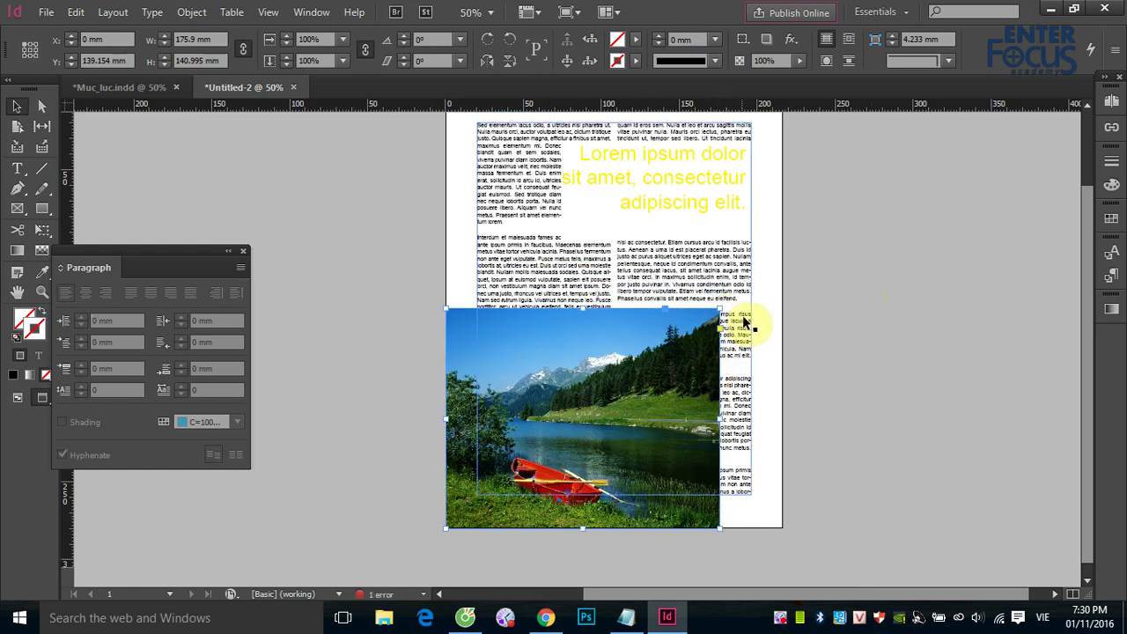
left_click_drag(719, 308, 782, 257)
left_click(883, 274)
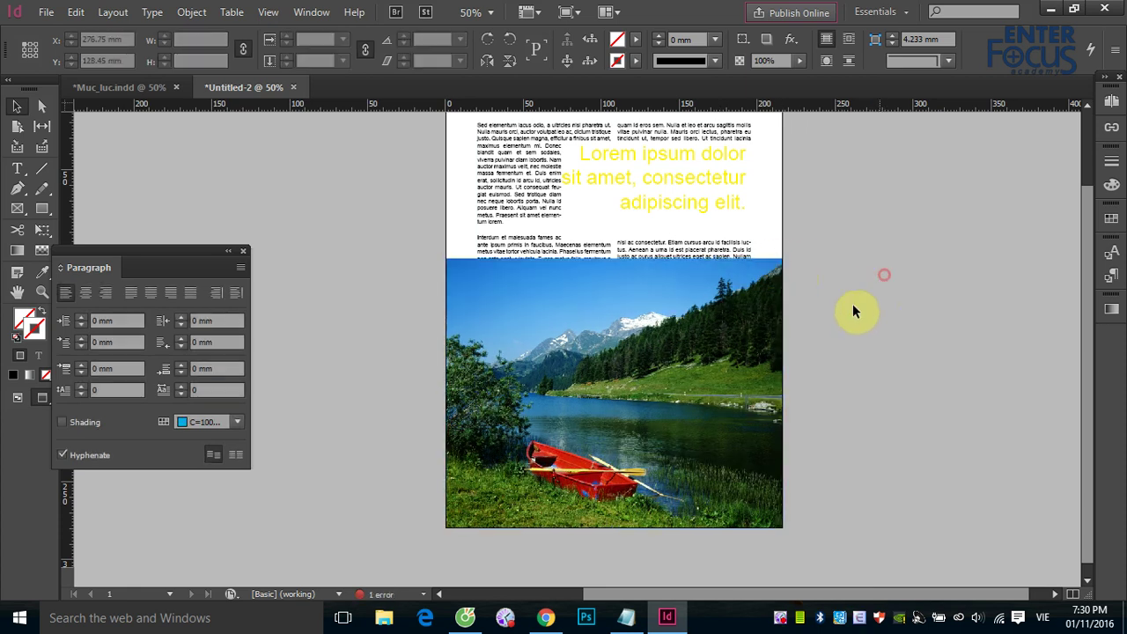
Send the lake picture behind the body text and move the yellow title frame off the page to about X 237.5 mm, Y 46.7 mm.
left_click(511, 305)
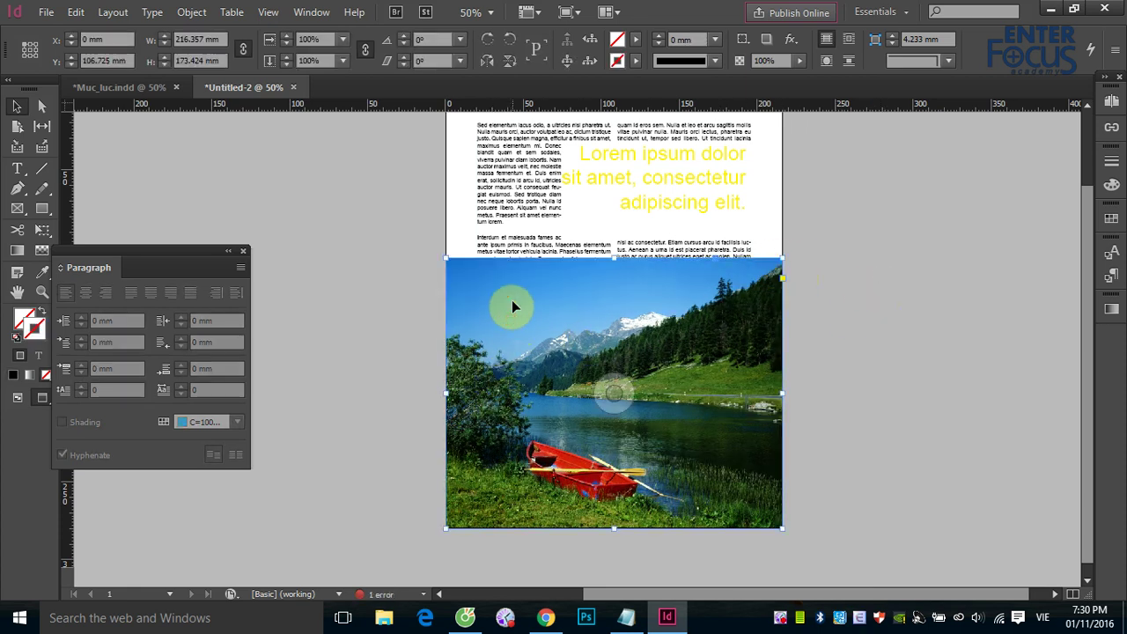
key("ctrl+shift+bracketleft")
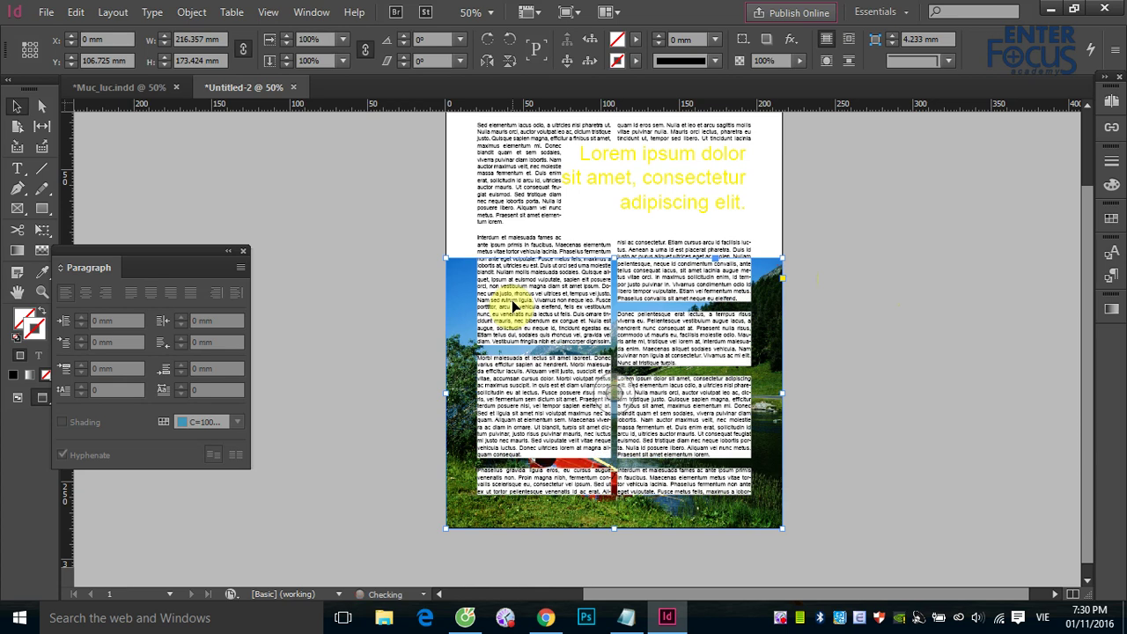
left_click(940, 278)
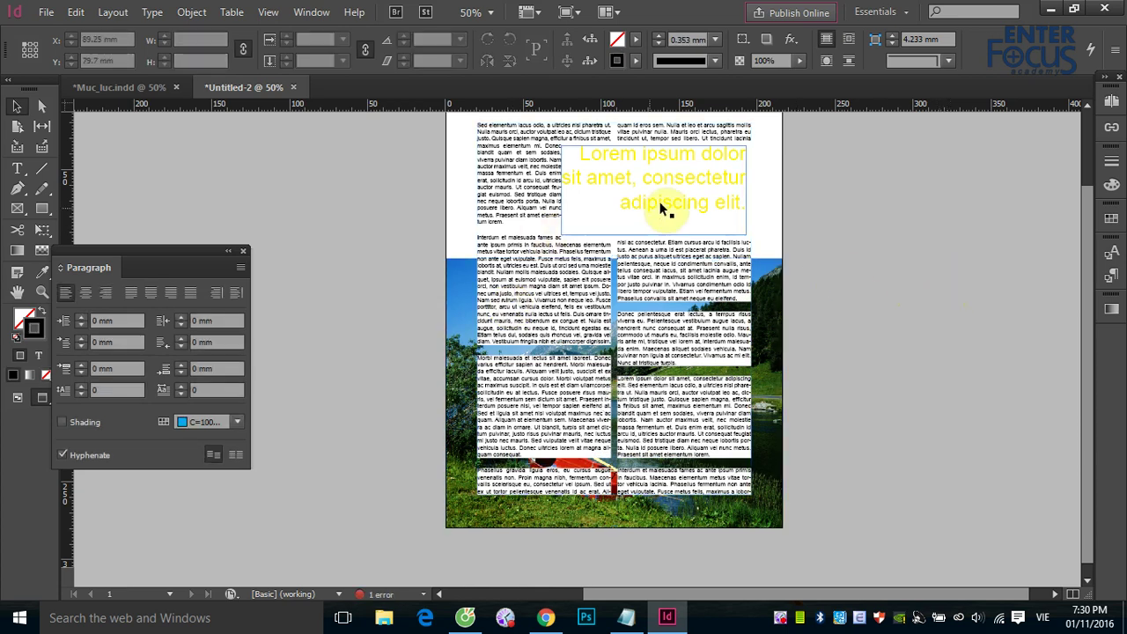
left_click_drag(634, 157, 889, 176)
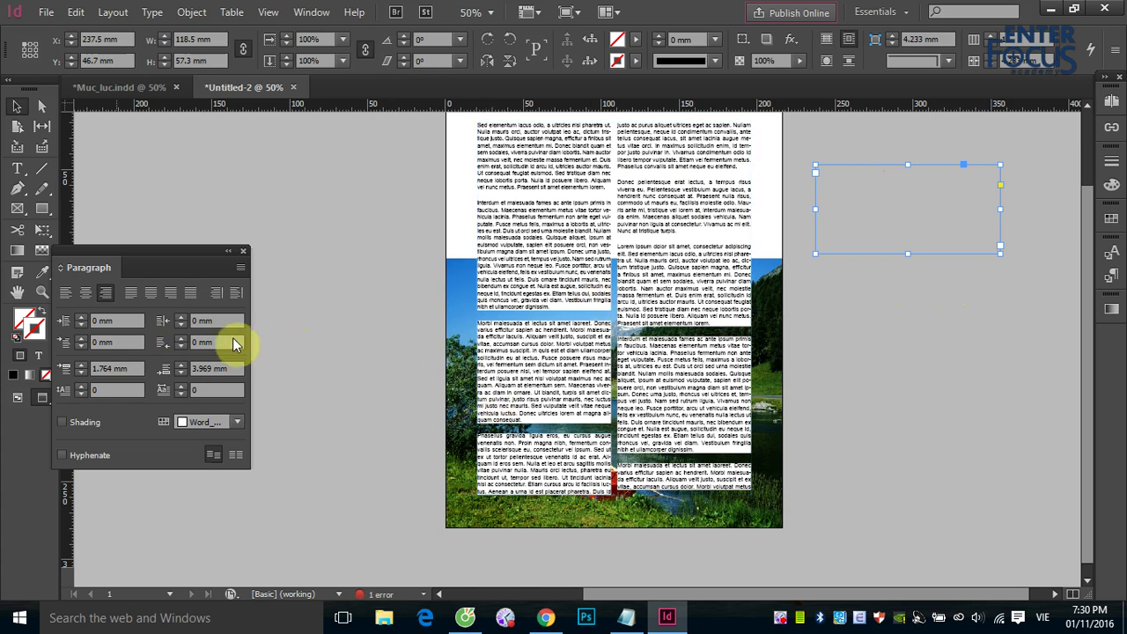
Set the body text's paragraph shading colour to [None].
left_click(504, 282)
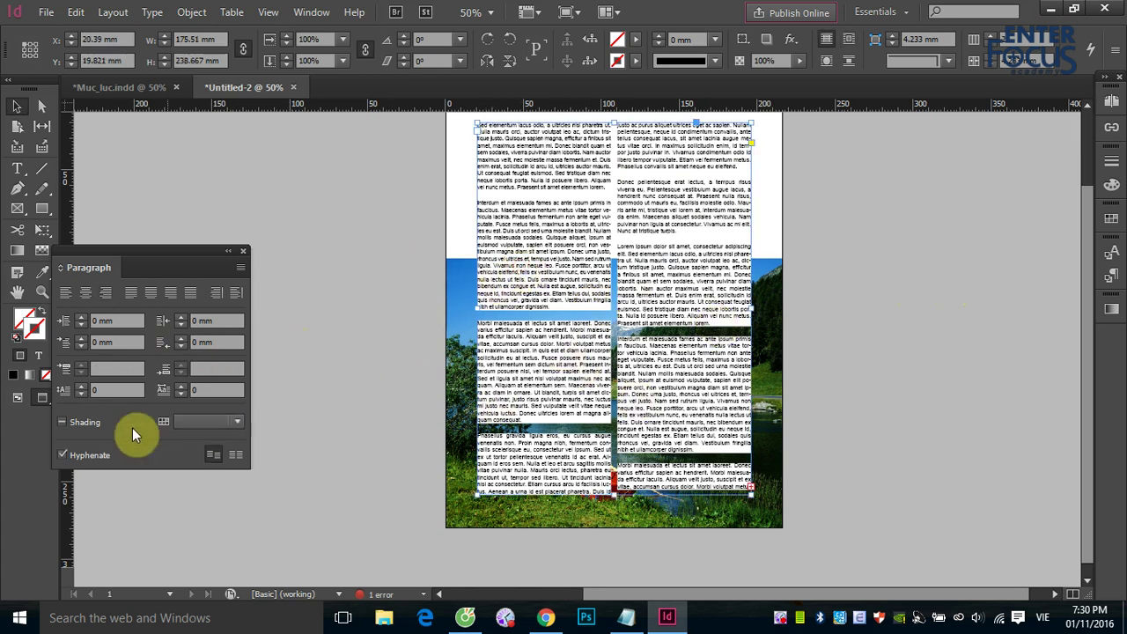
left_click(237, 421)
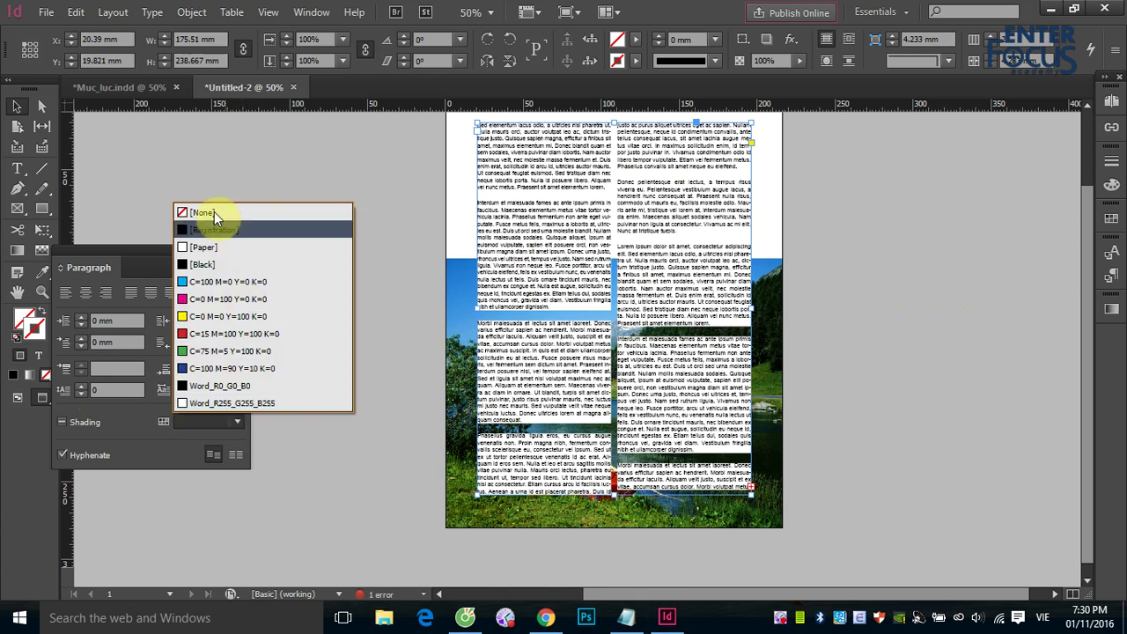
left_click(227, 282)
left_click(930, 373)
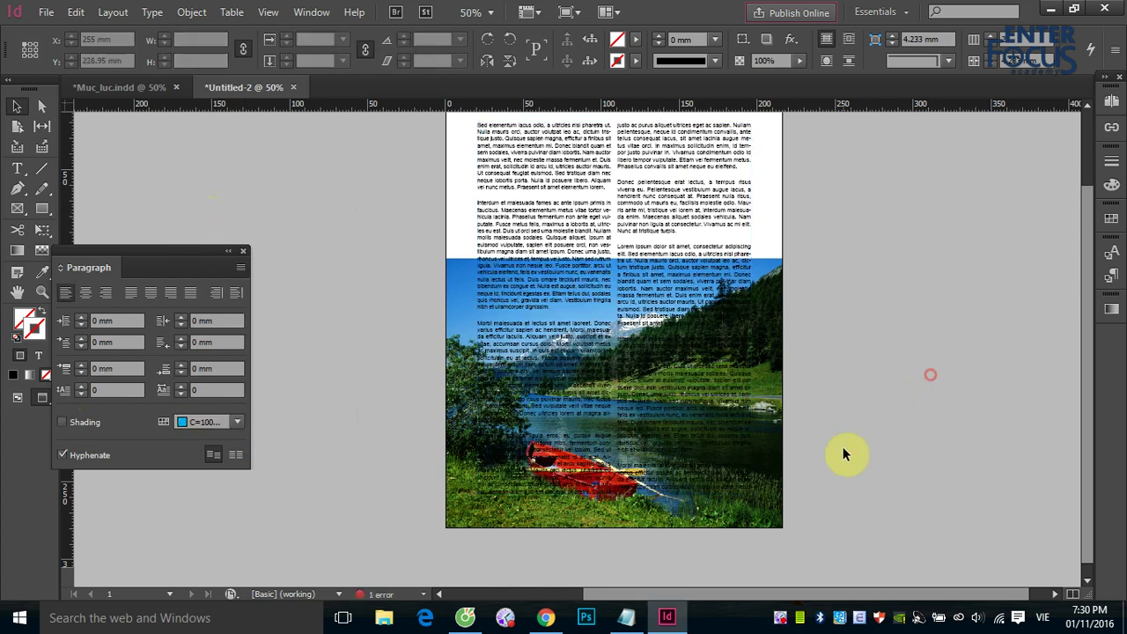
Switch the document to Normal screen mode.
left_click(571, 12)
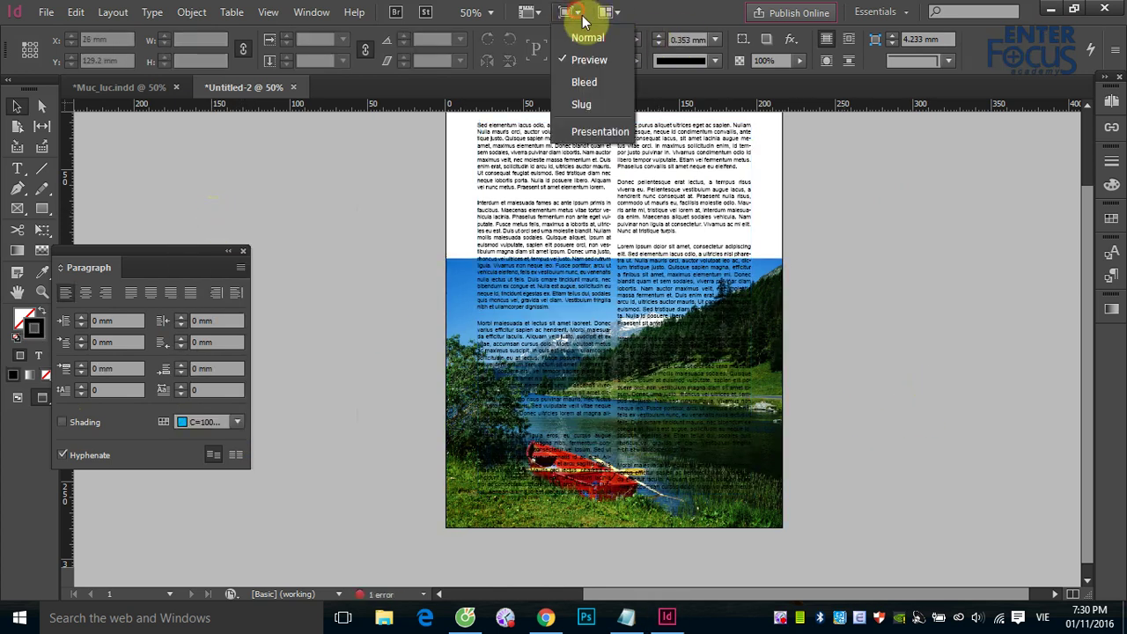
left_click(582, 38)
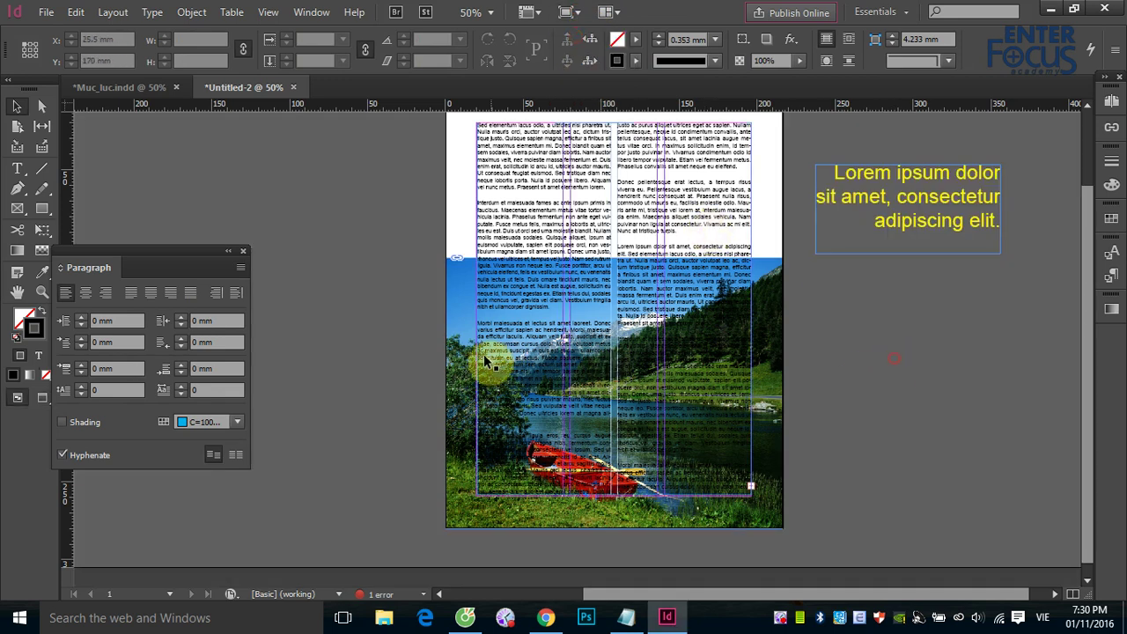
scroll(340, 334, "up", 2)
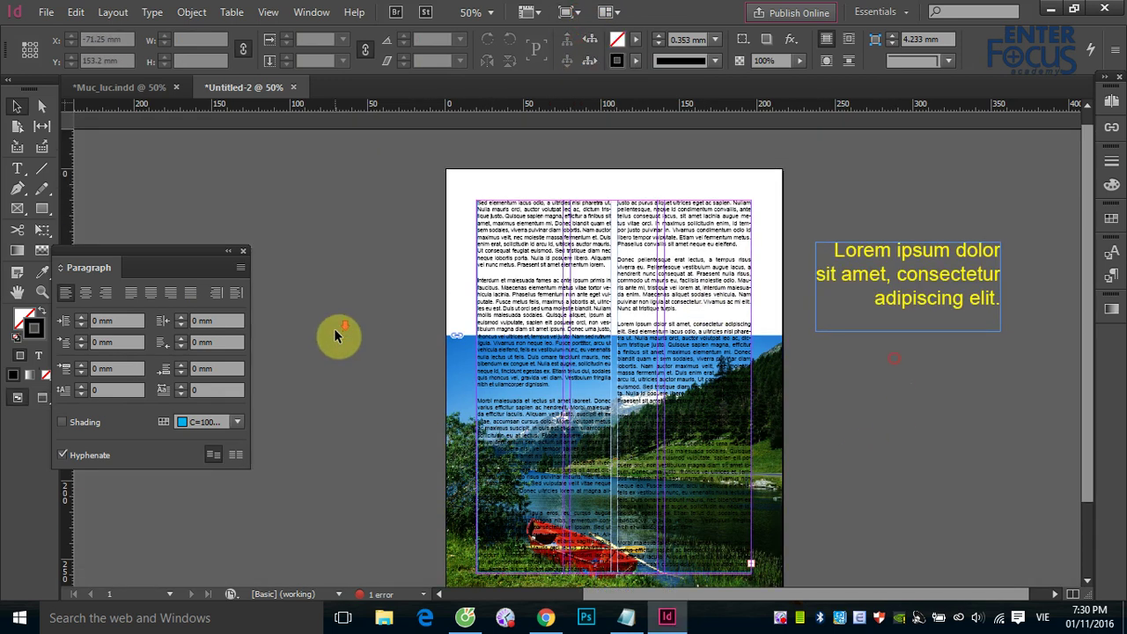
scroll(340, 335, "down", 1)
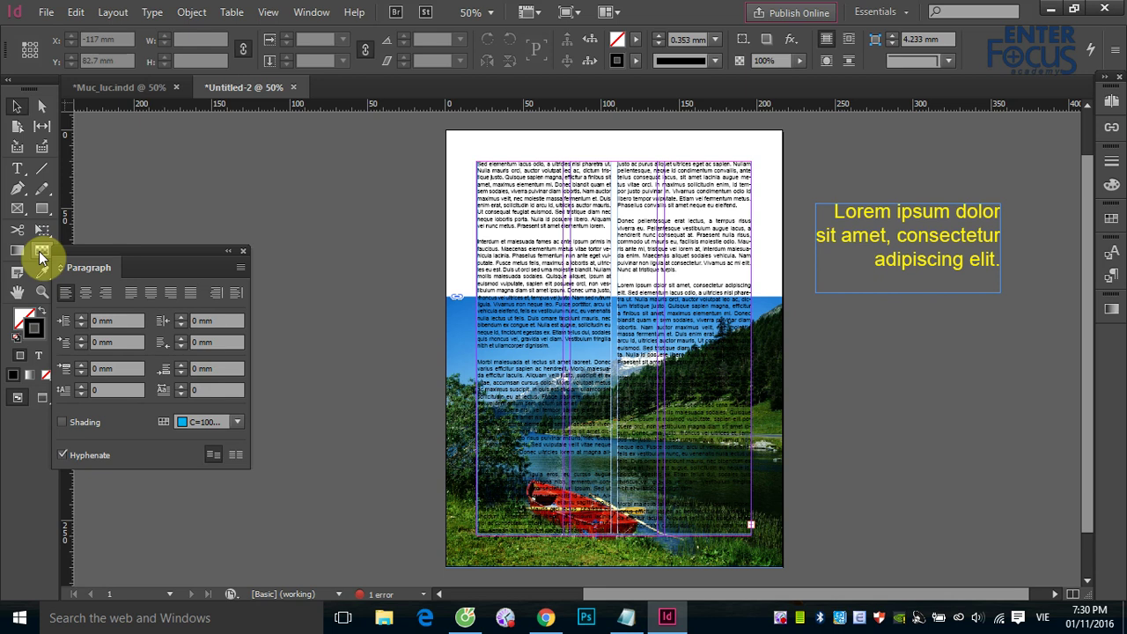
Apply a Gradient Feather to the lake picture so it fades upward to transparent from around its middle, behind the body text.
left_click(771, 331)
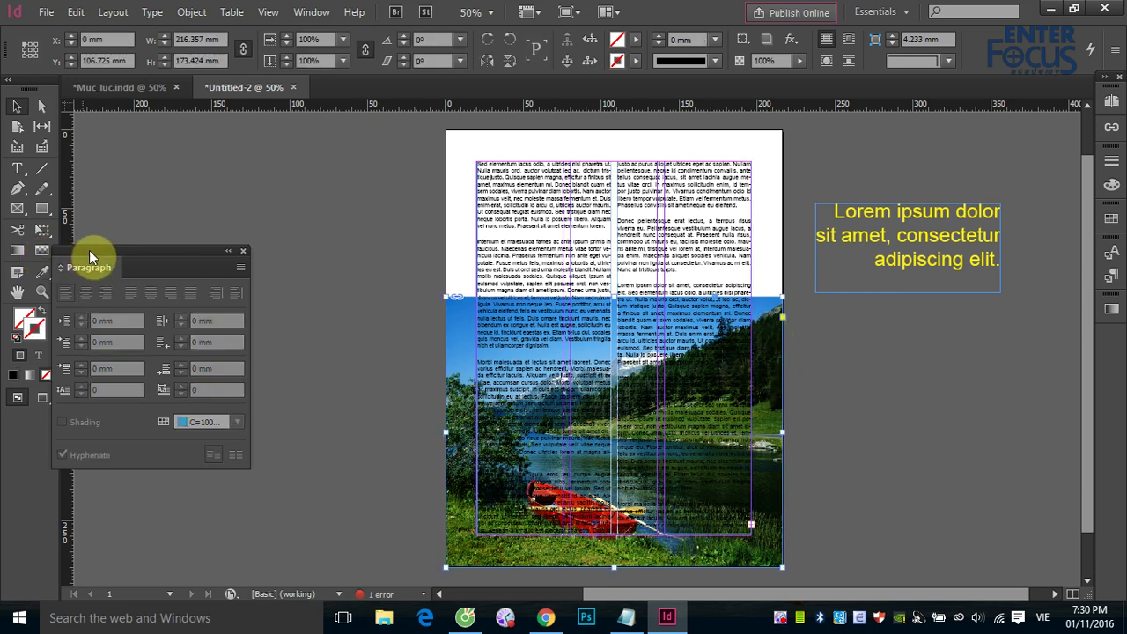
left_click_drag(94, 251, 143, 253)
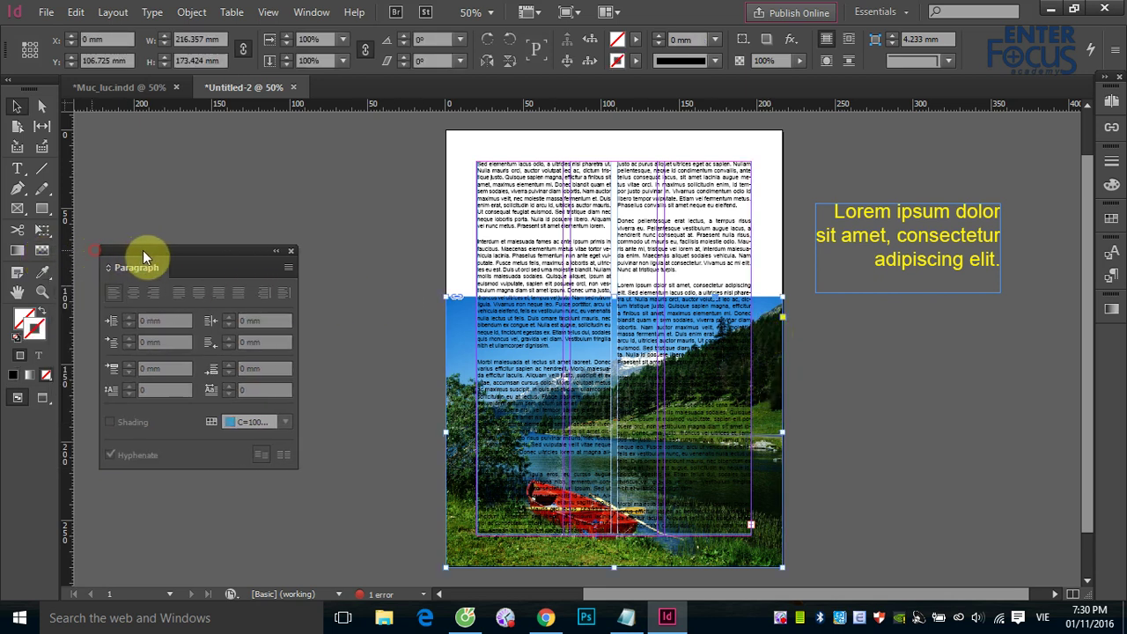
left_click(41, 253)
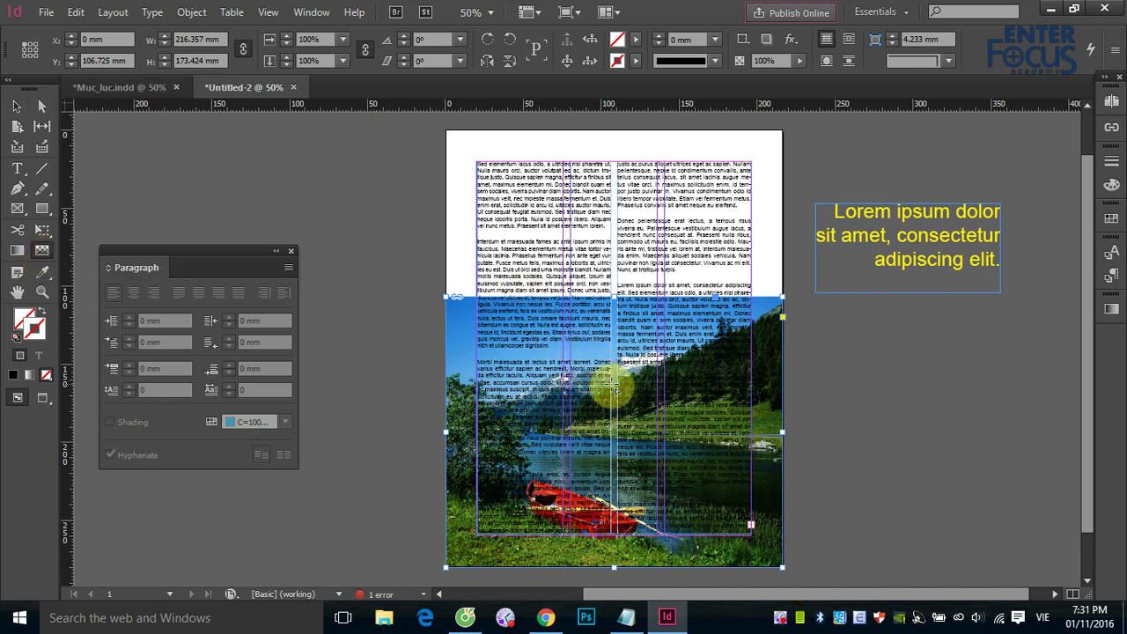
left_click_drag(613, 385, 611, 188)
left_click_drag(607, 394, 578, 252)
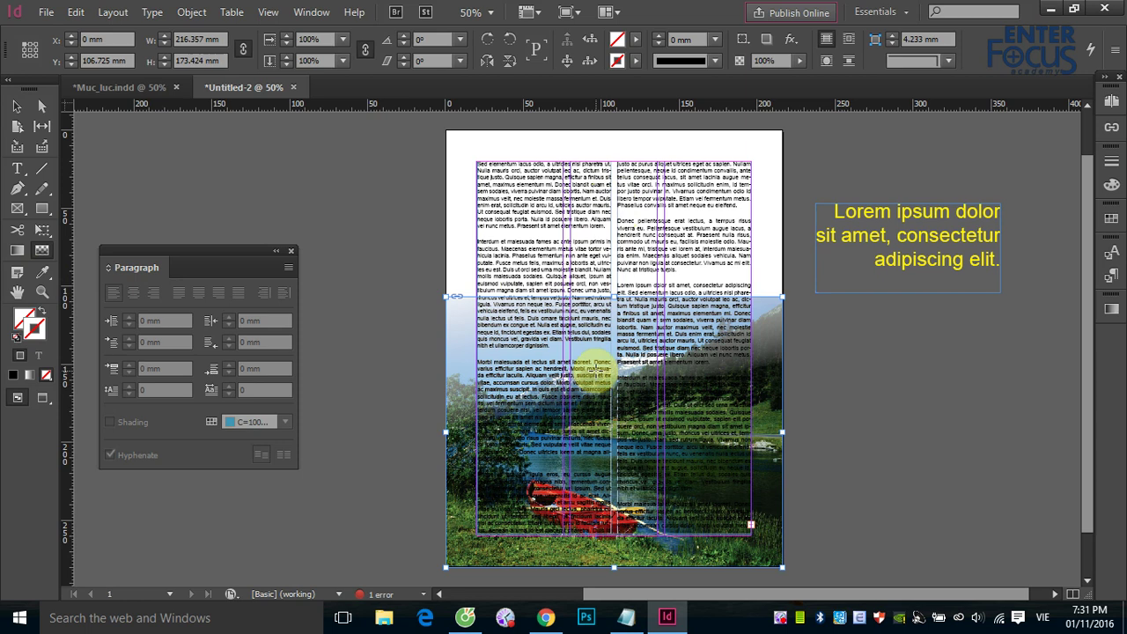
left_click_drag(595, 364, 585, 304)
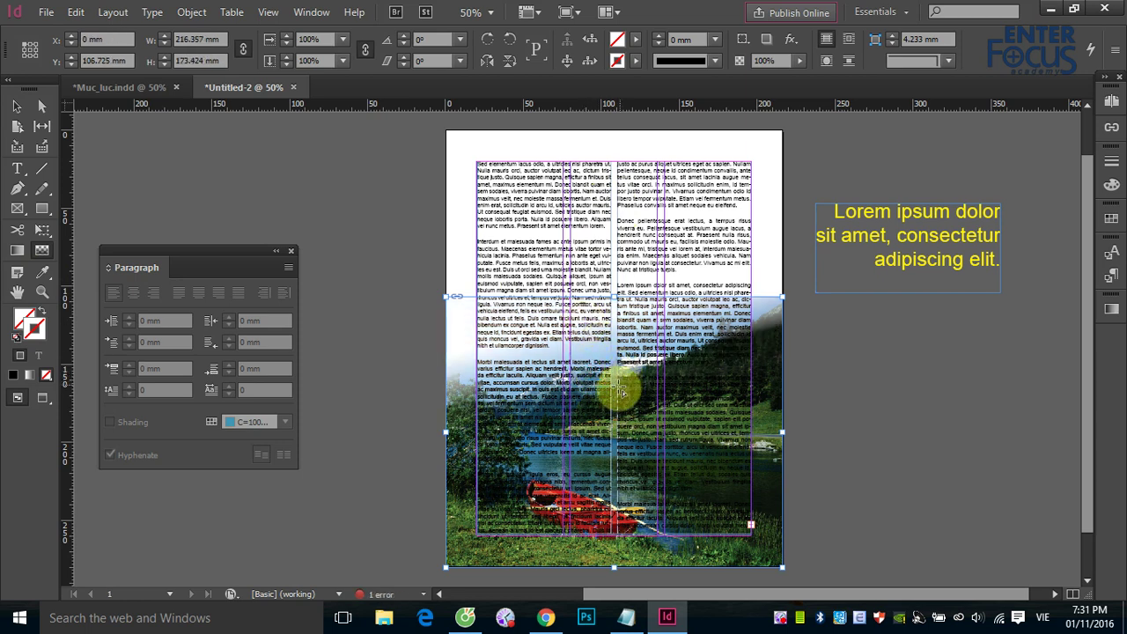
left_click_drag(621, 393, 607, 299)
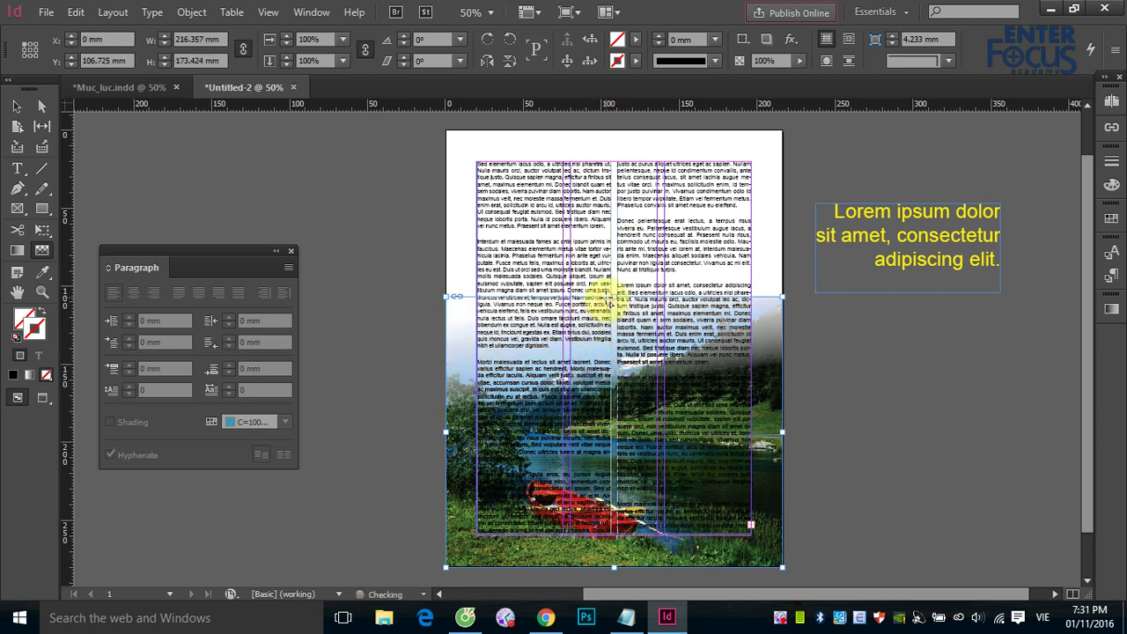
left_click_drag(611, 410, 581, 275)
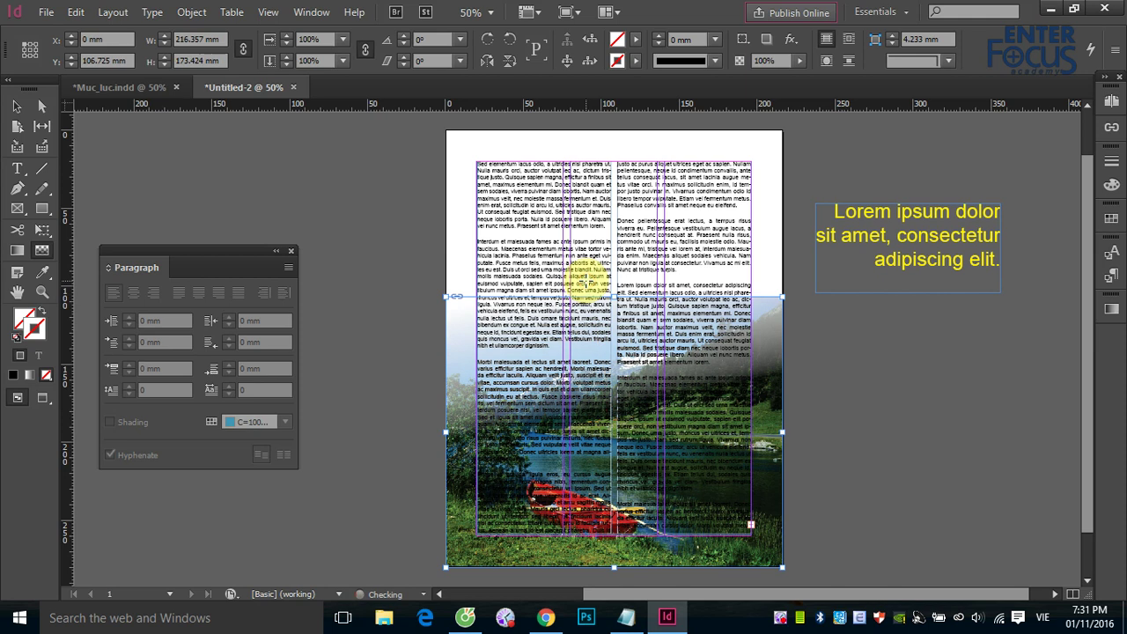
left_click_drag(604, 410, 583, 185)
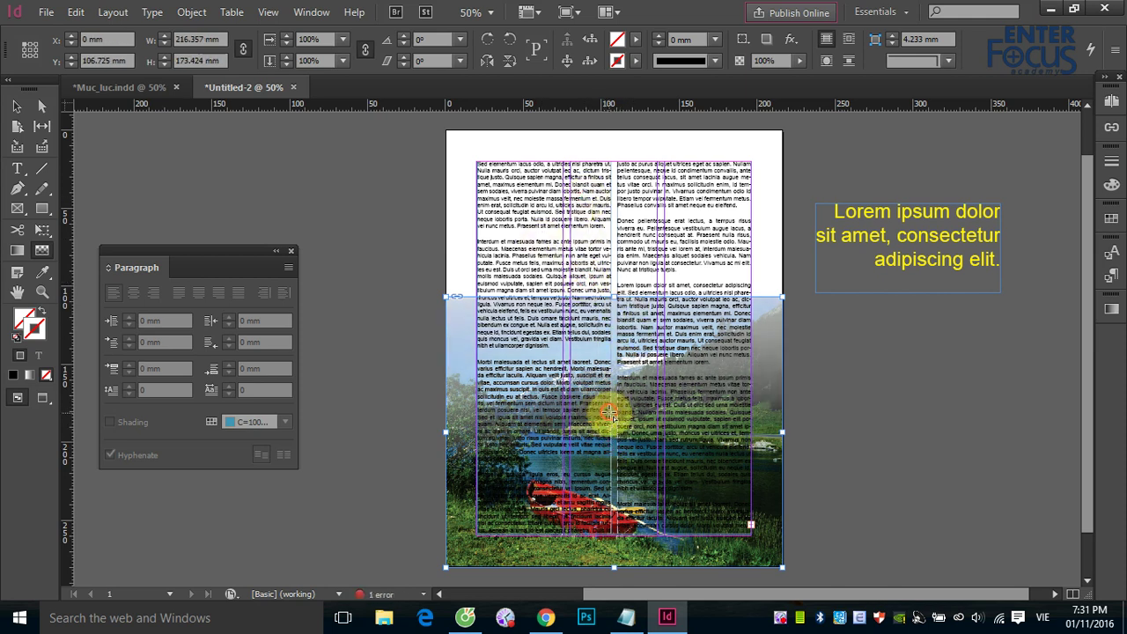
left_click_drag(609, 414, 596, 315)
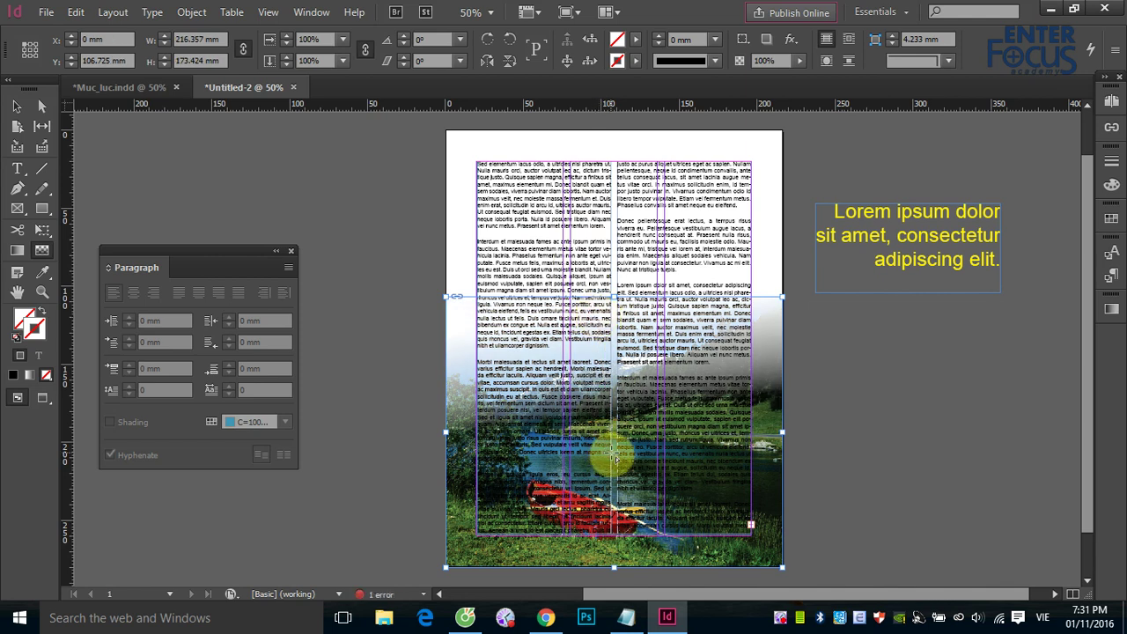
left_click_drag(612, 449, 602, 327)
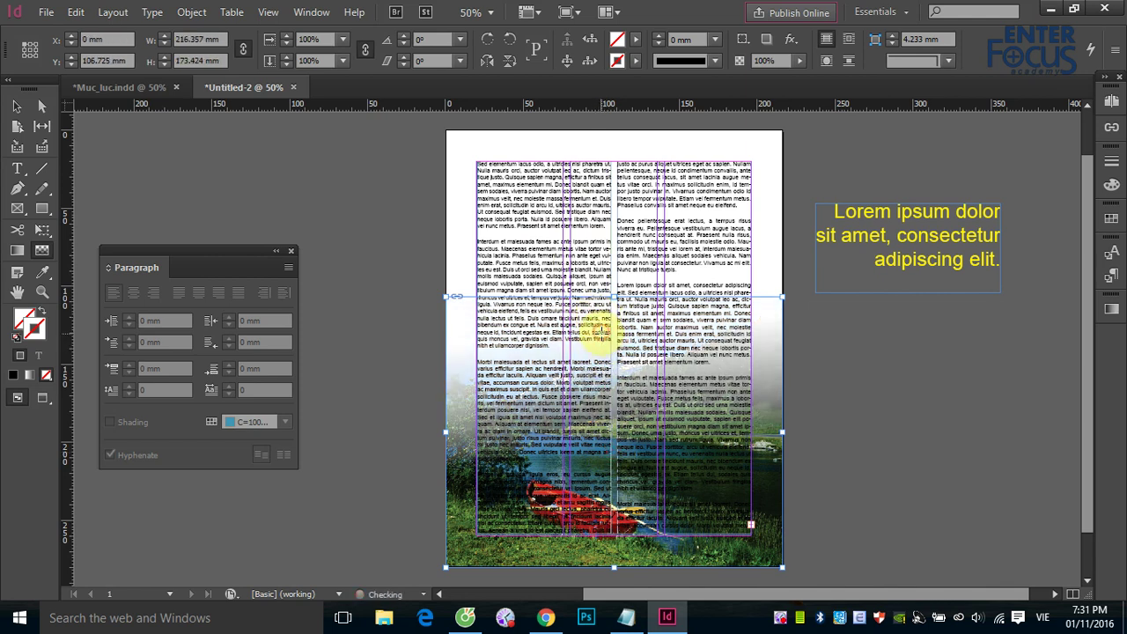
Switch to Preview screen mode to check the faded picture behind the body text.
left_click(17, 106)
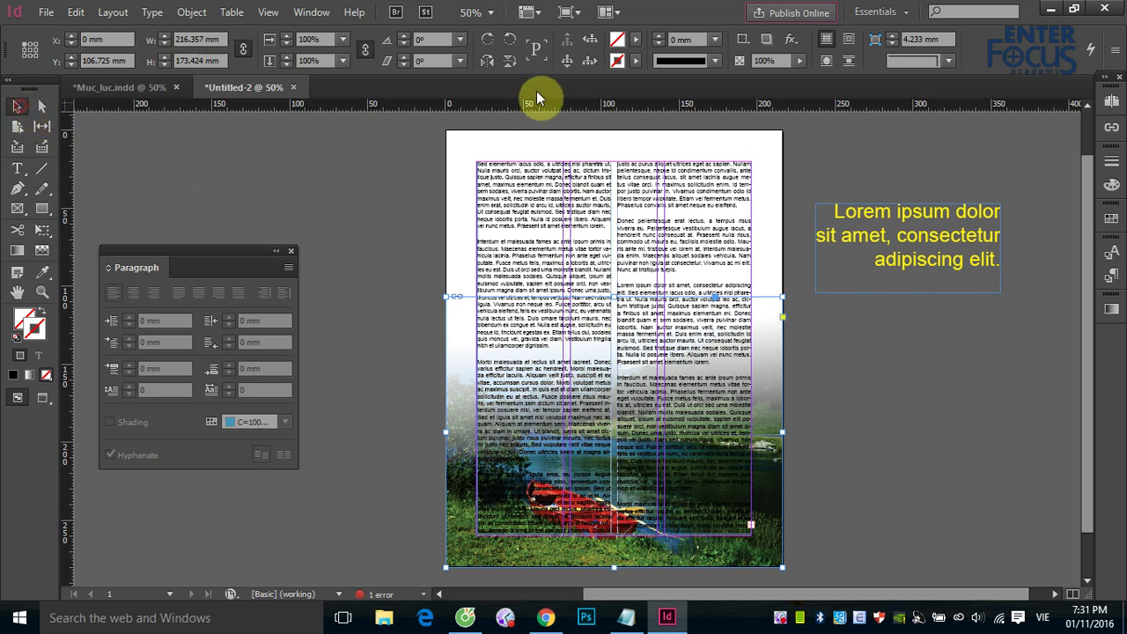
left_click(578, 12)
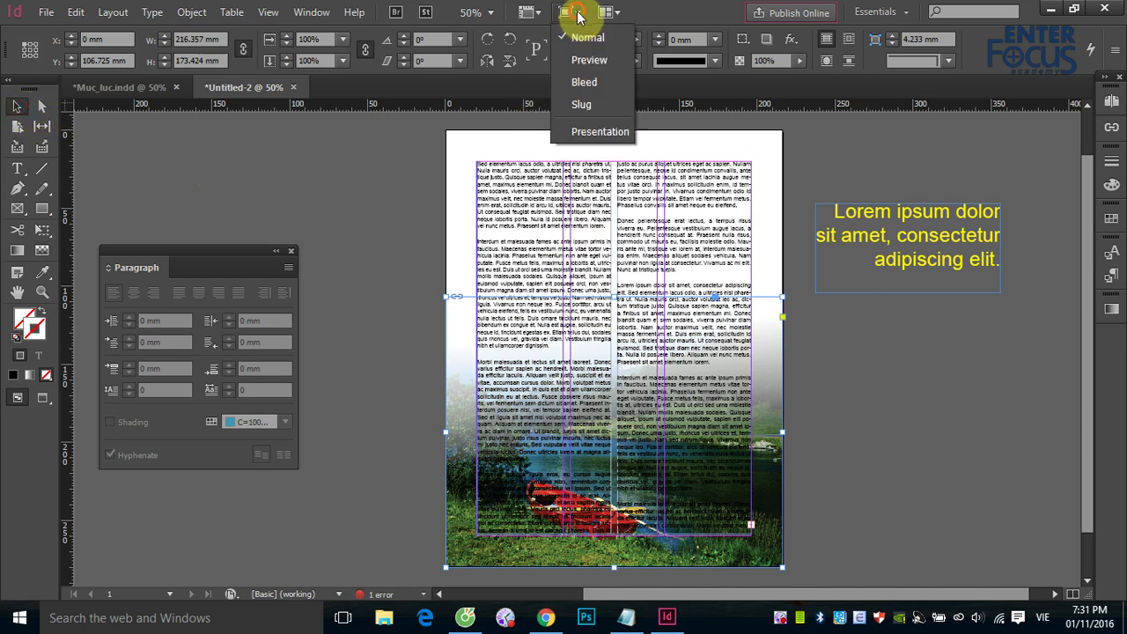
left_click(585, 63)
left_click(922, 374)
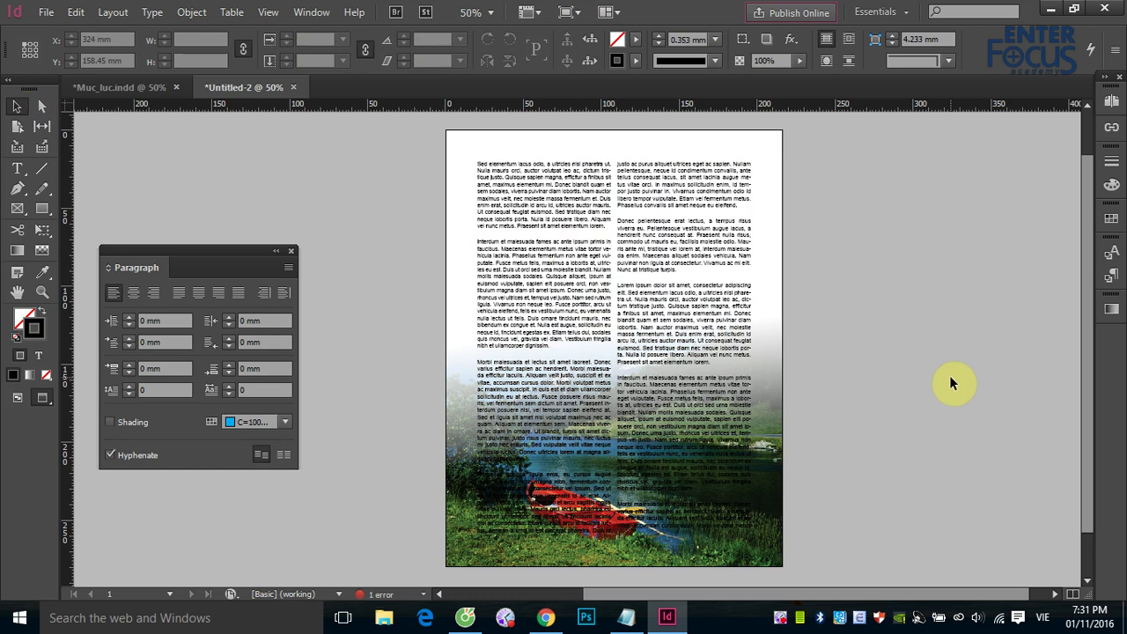
Try three columns in the body text frame and reduce the frame to a single column.
left_click(639, 295)
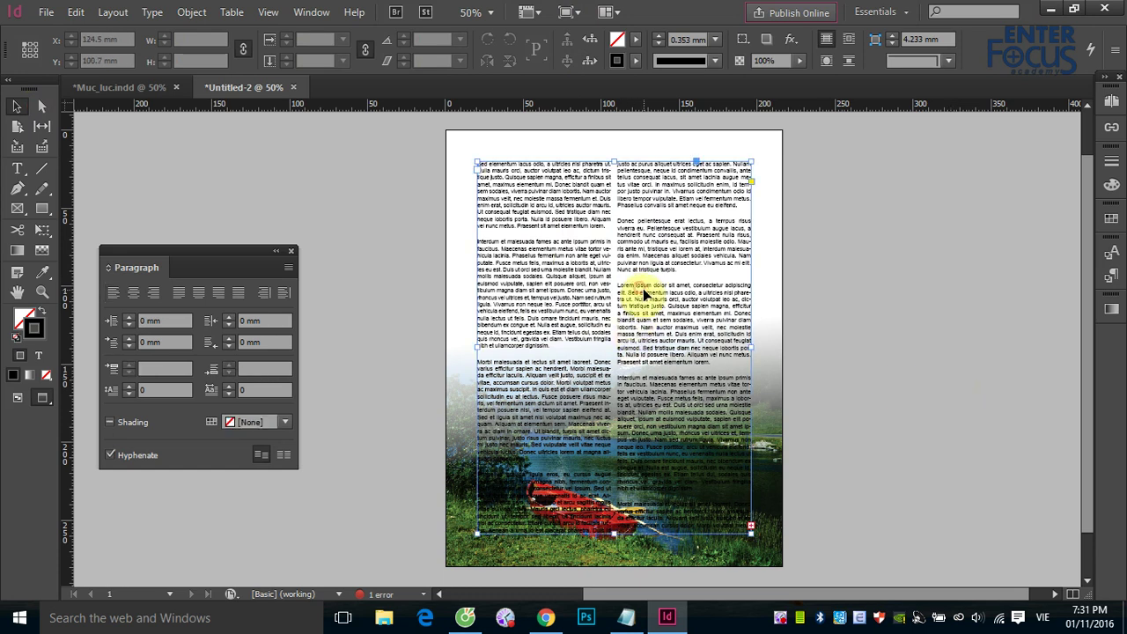
left_click(992, 42)
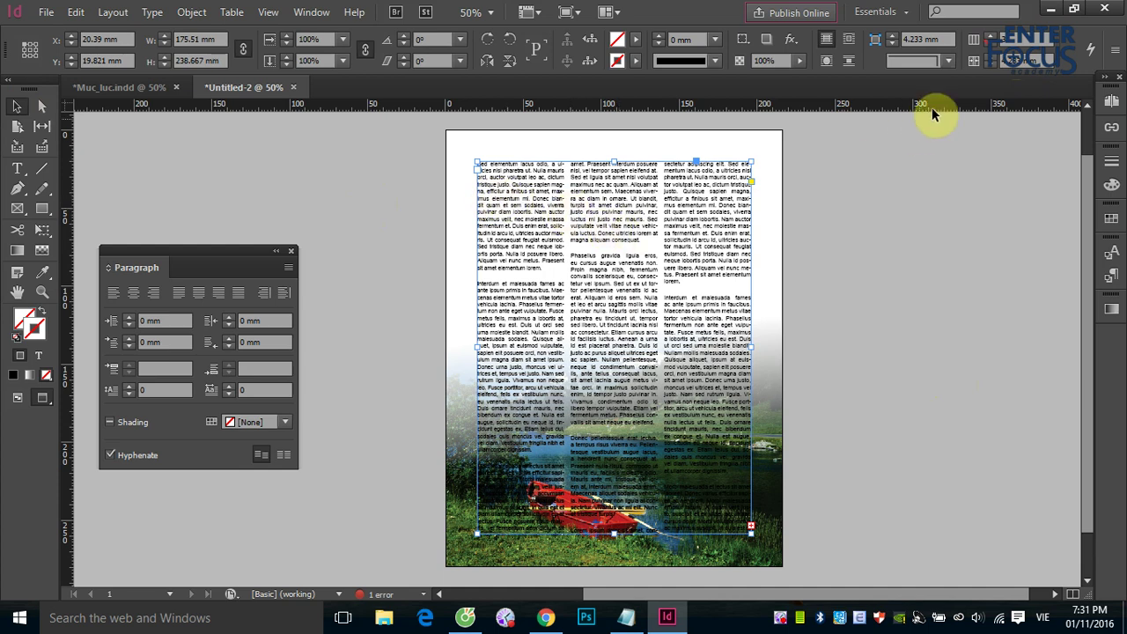
left_click(992, 49)
left_click(991, 50)
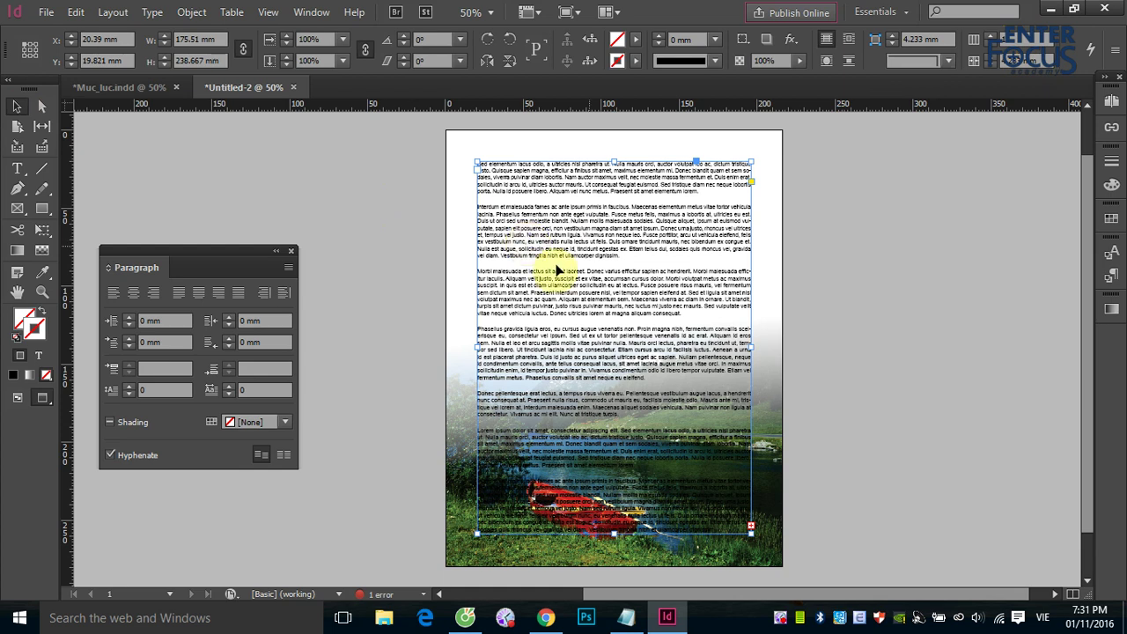
Return to Normal screen mode and narrow the body text frame to the first column guide, about 55.6 mm wide.
left_click(579, 12)
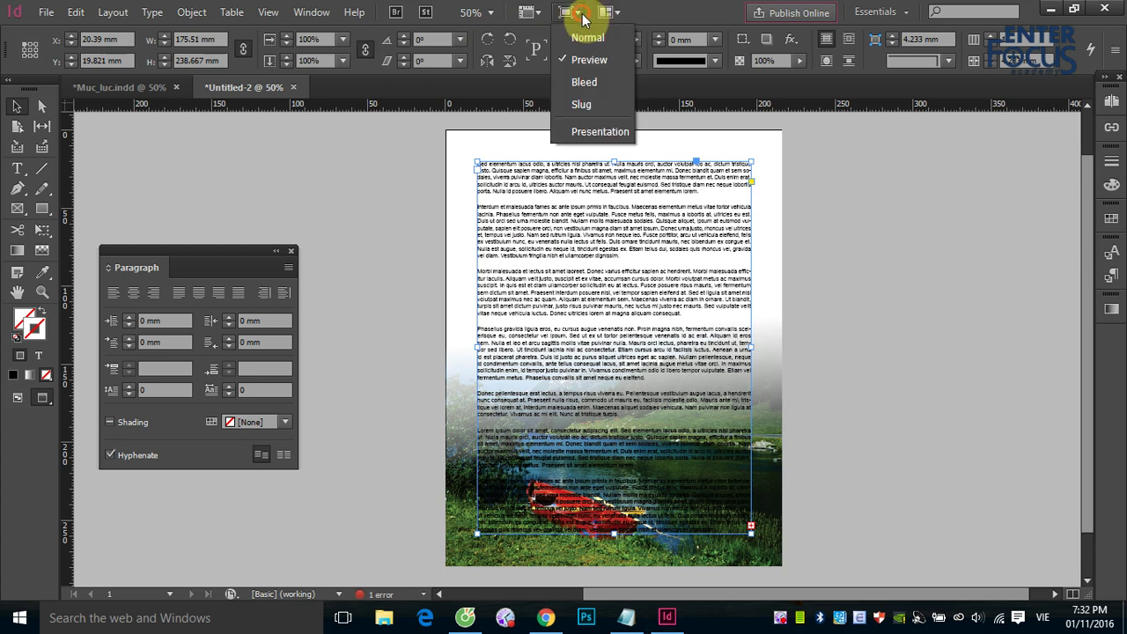
left_click(581, 37)
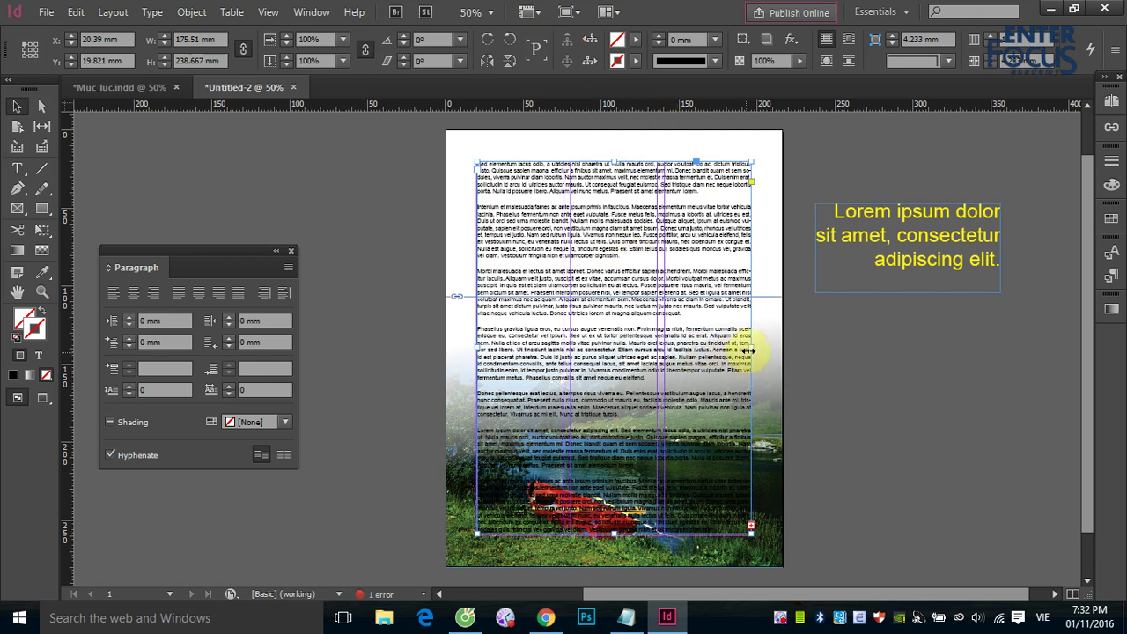
left_click_drag(747, 351, 565, 356)
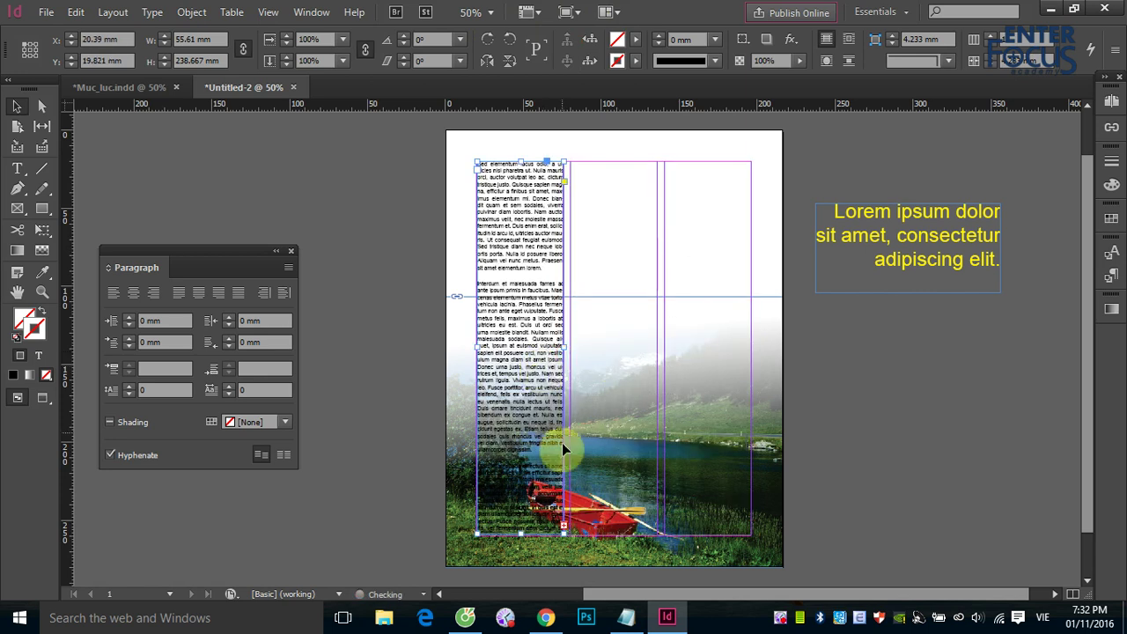
Thread the overset body text into new frames in the second and third columns, widening the middle frame to its column guide.
left_click(563, 526)
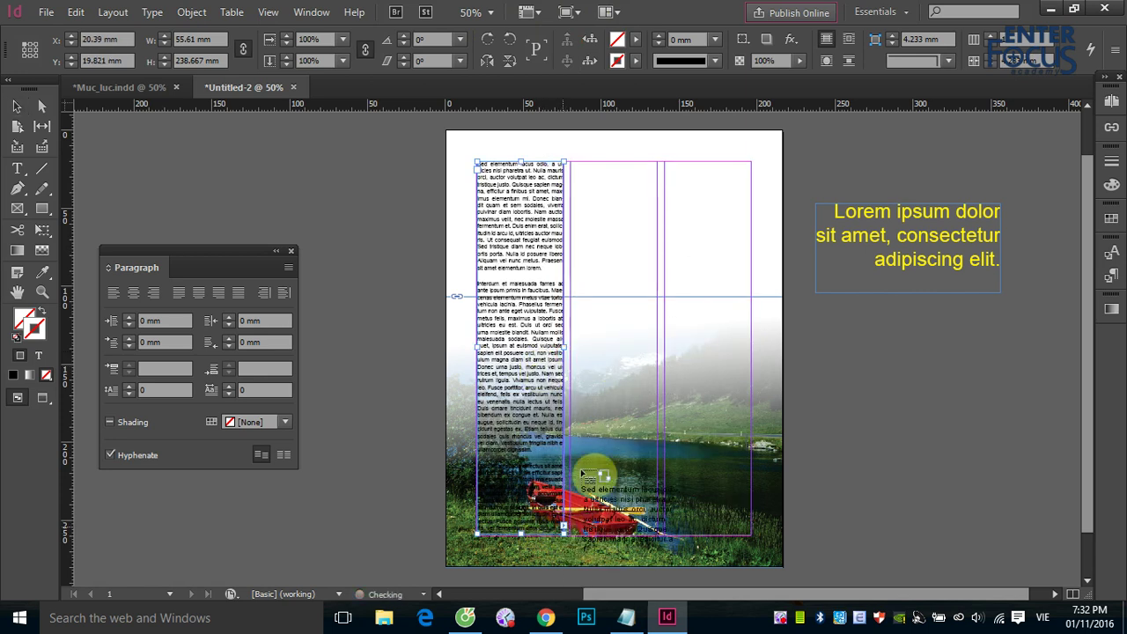
left_click(636, 221)
left_click_drag(636, 221, 575, 164)
left_click(570, 165)
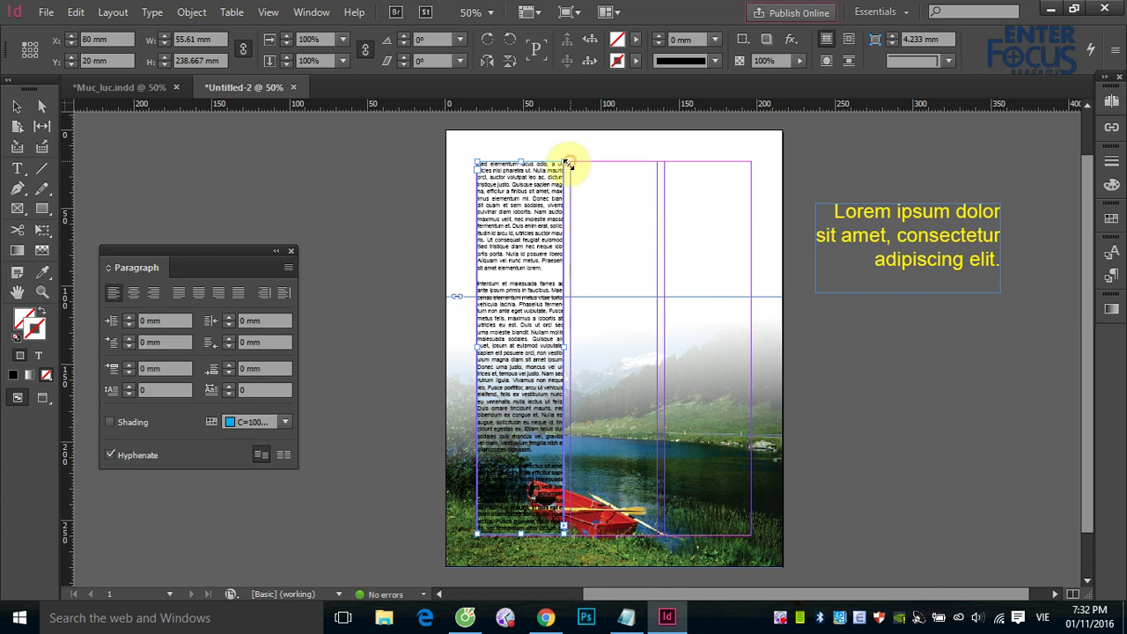
left_click(652, 529)
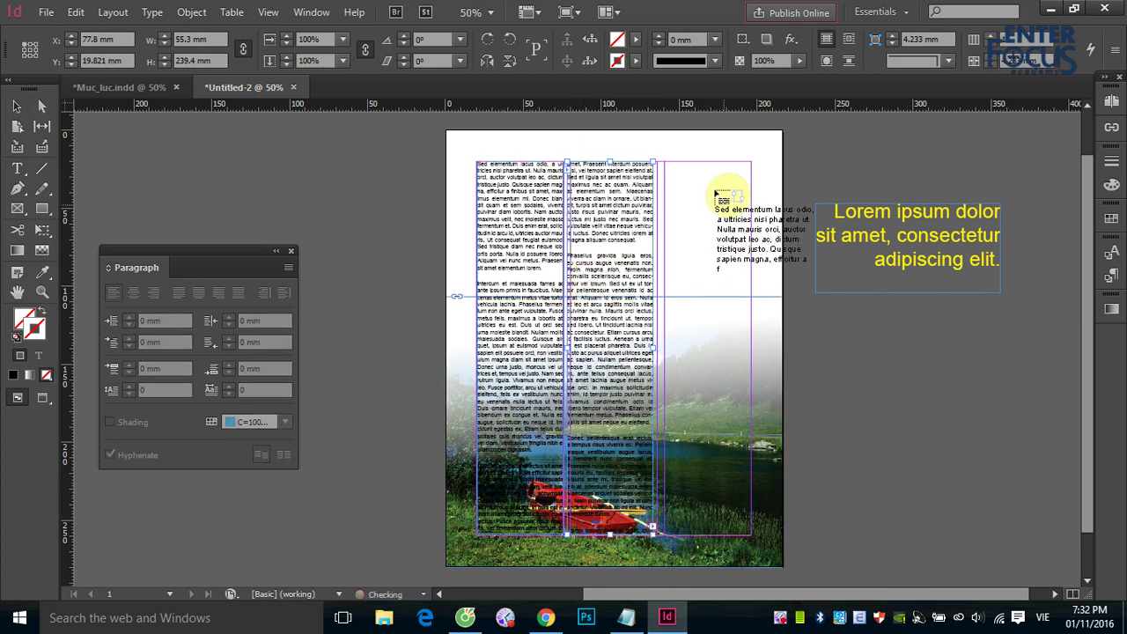
left_click(666, 163)
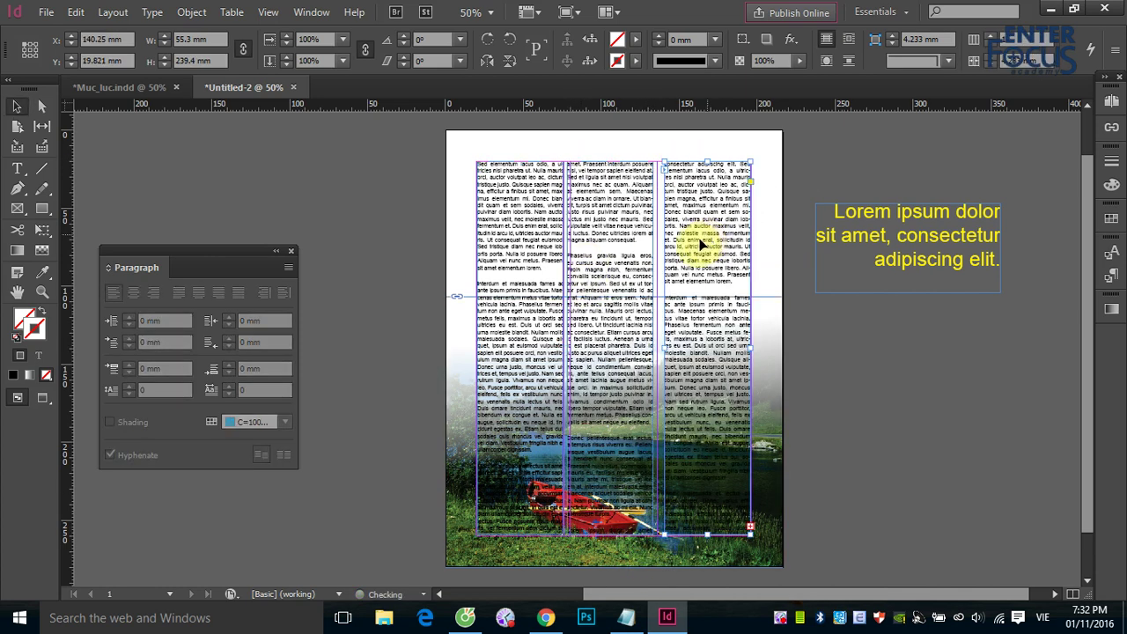
mouse_move(656, 347)
left_mouse_down()
mouse_move(706, 355)
mouse_move(660, 345)
left_mouse_up()
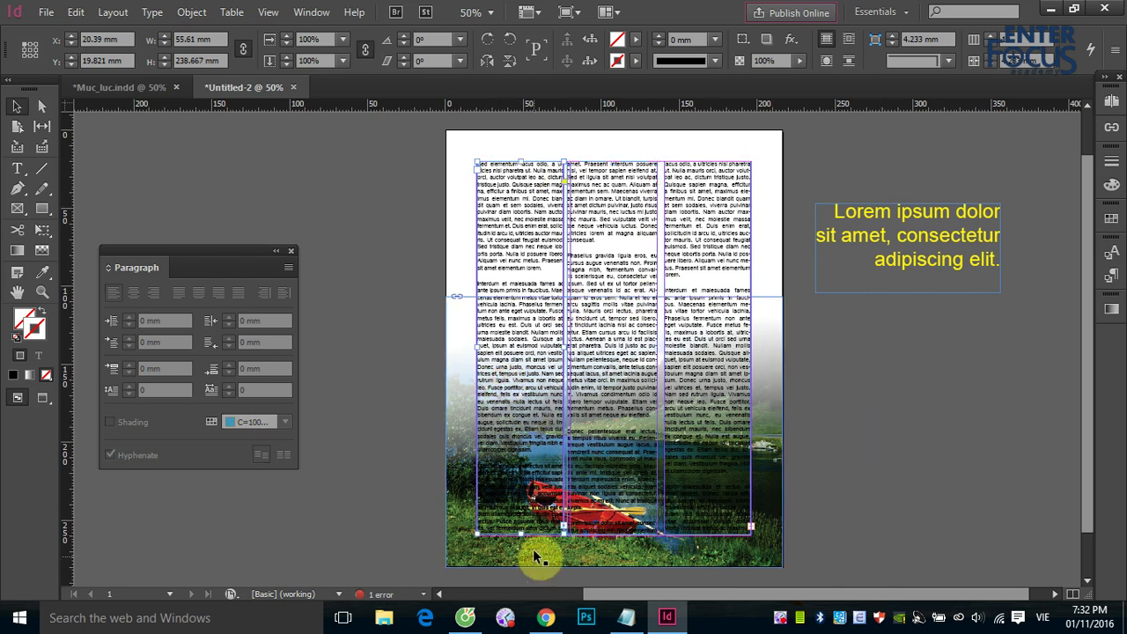
Shorten the three threaded text frames to staggered heights ending above the lake, the third about 131 mm high.
left_click_drag(520, 533, 573, 398)
left_click_drag(611, 533, 618, 404)
left_click_drag(704, 495, 707, 364)
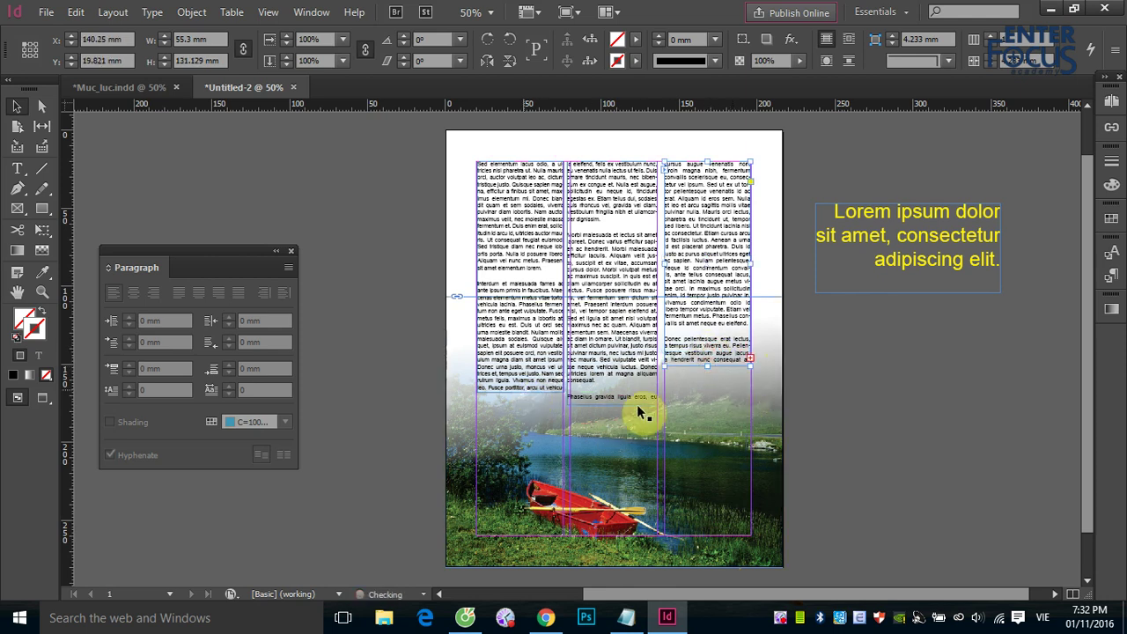
Move the yellow heading frame over the top of the first two columns and reduce its height to about 47 mm.
left_click(903, 437)
left_click_drag(921, 208, 585, 176)
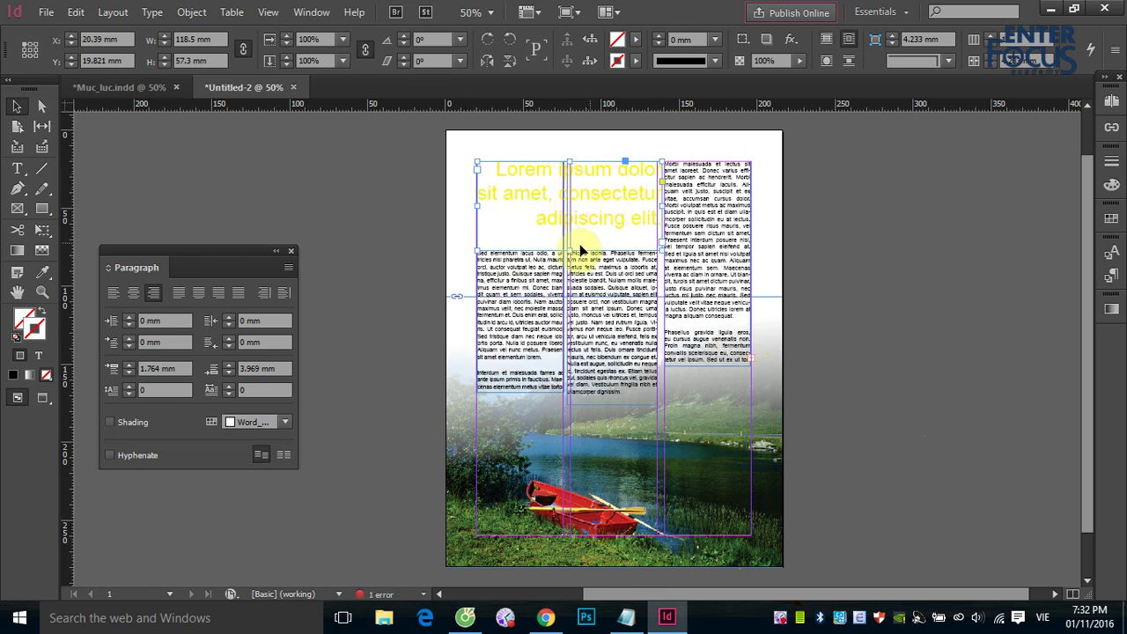
left_click_drag(569, 247, 570, 231)
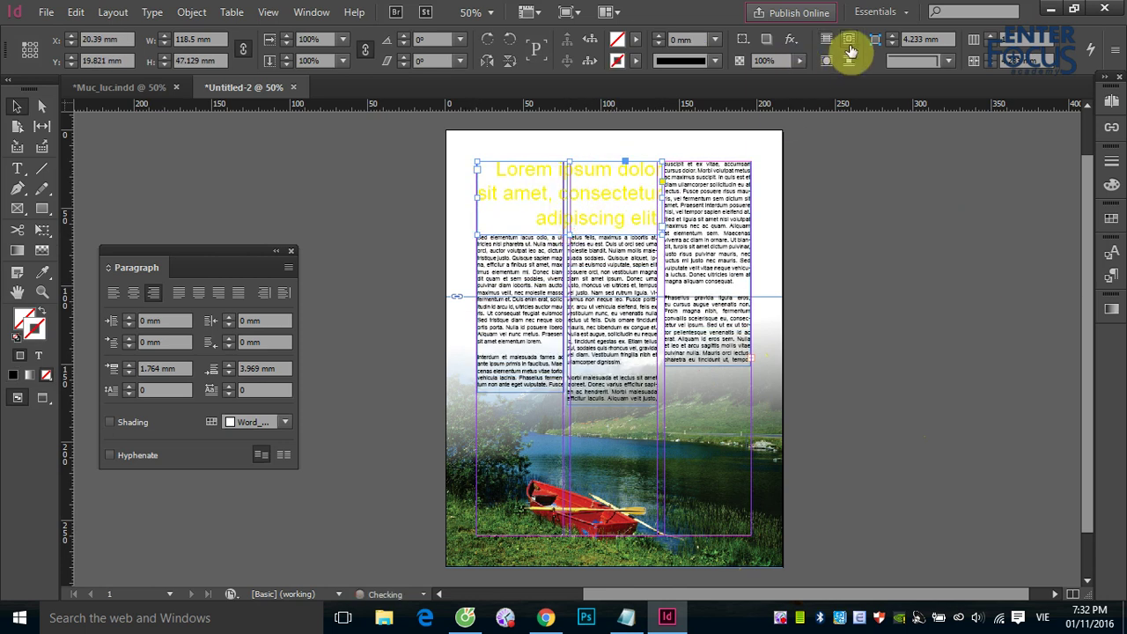
left_click(868, 271)
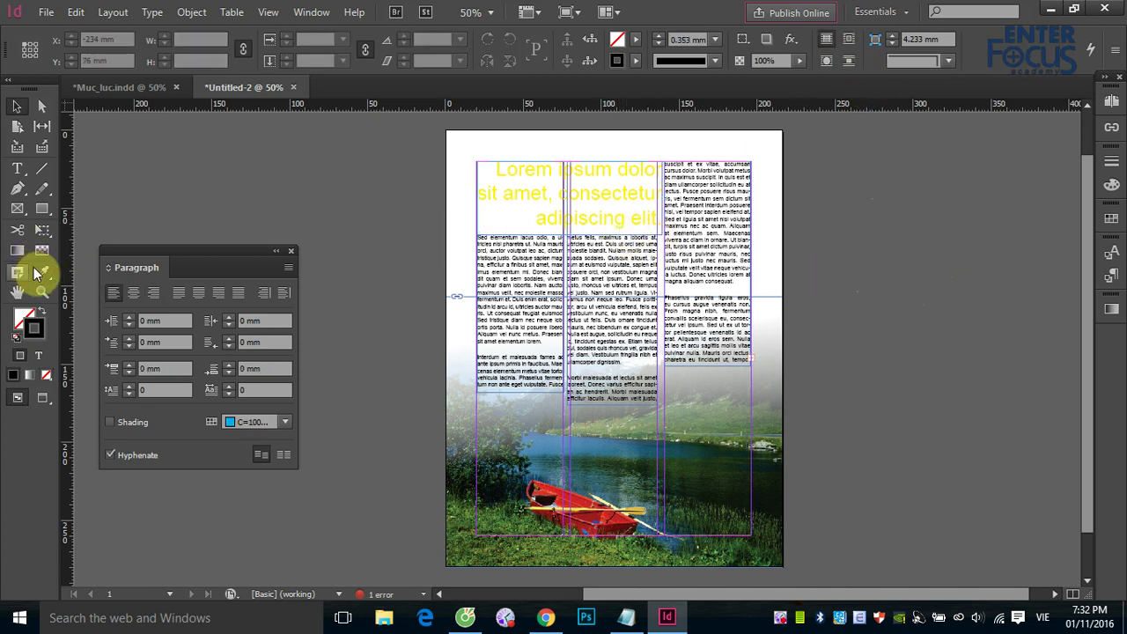
Recolour the whole heading text with a red sampled from the boat in the lake picture.
left_click(21, 167)
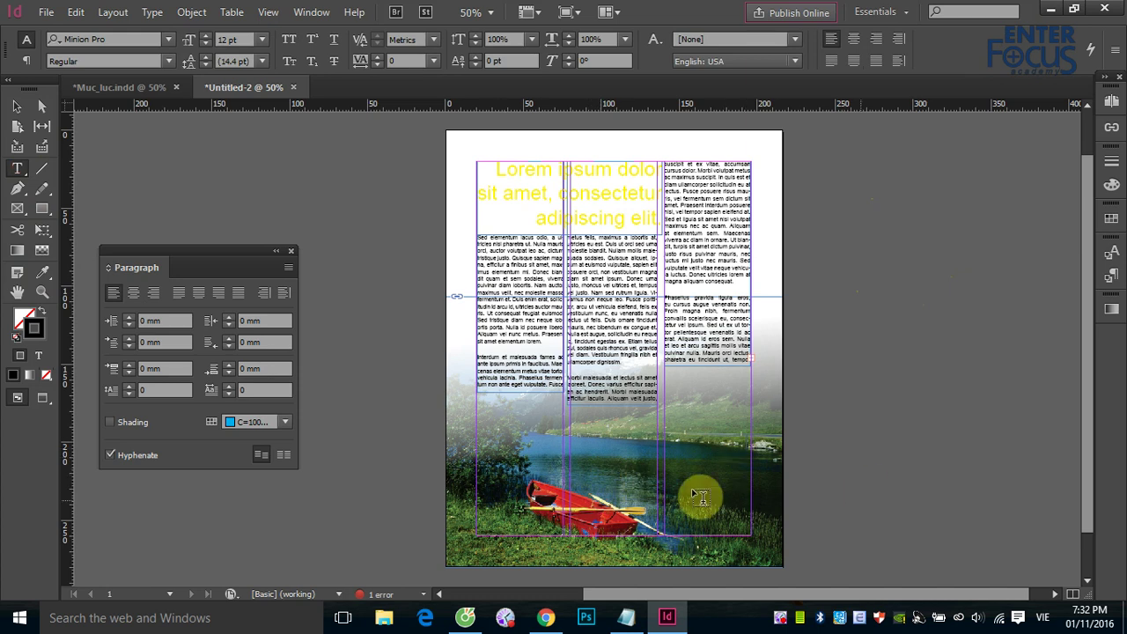
left_click_drag(493, 167, 657, 214)
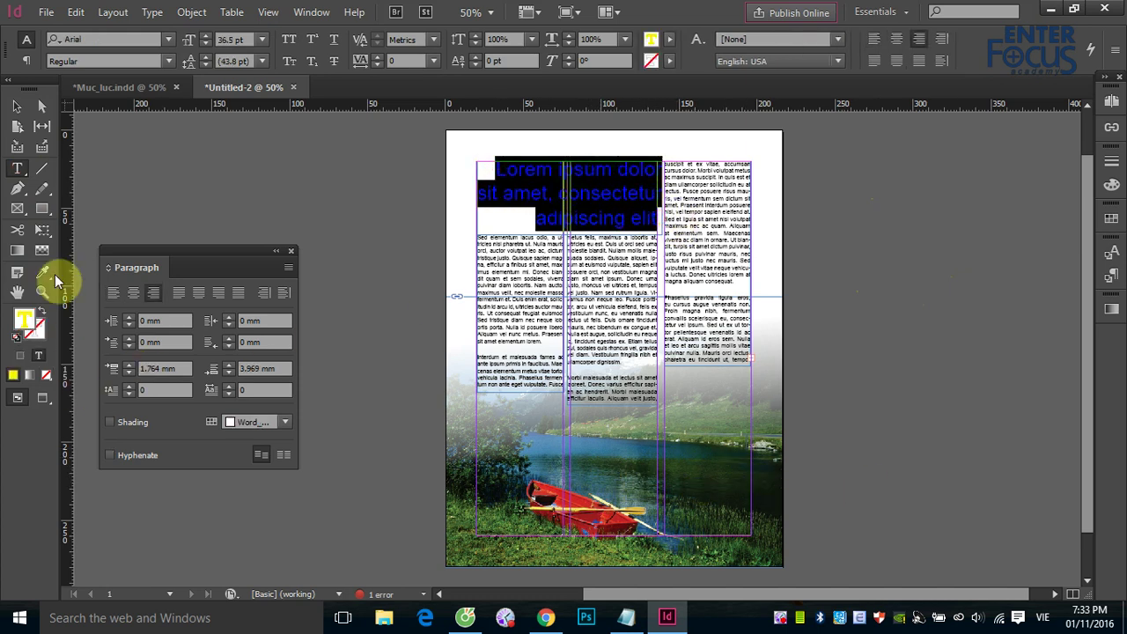
left_click(44, 275)
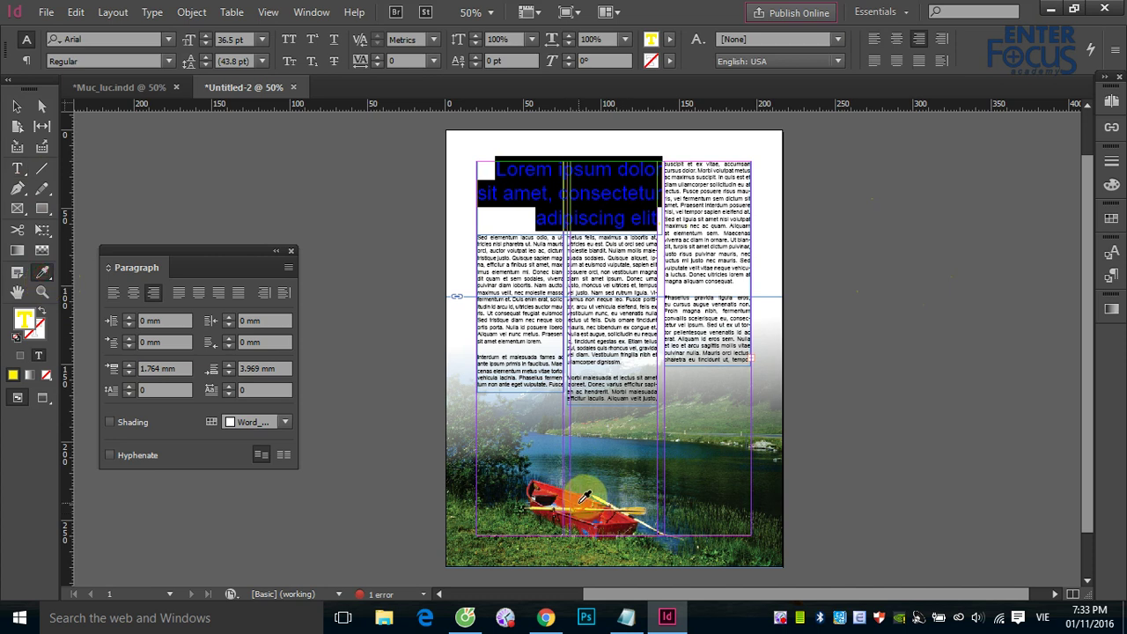
left_click(578, 497)
left_click(16, 106)
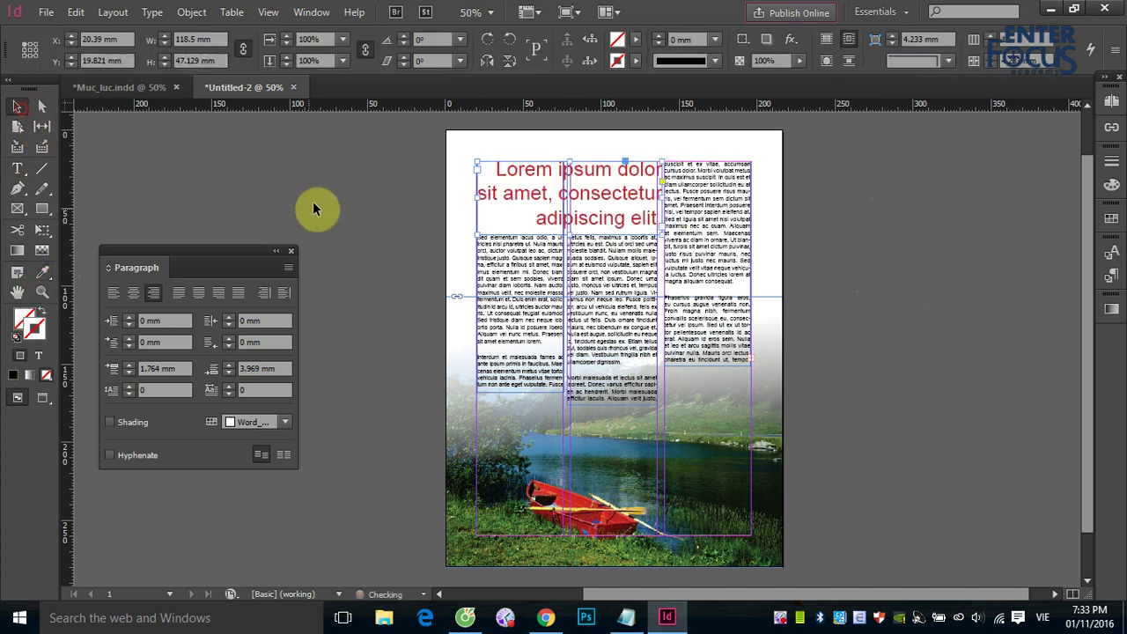
left_click(312, 199)
Switch to Preview screen mode and examine the column text against the faded lake picture up close and at 50%.
left_click(576, 14)
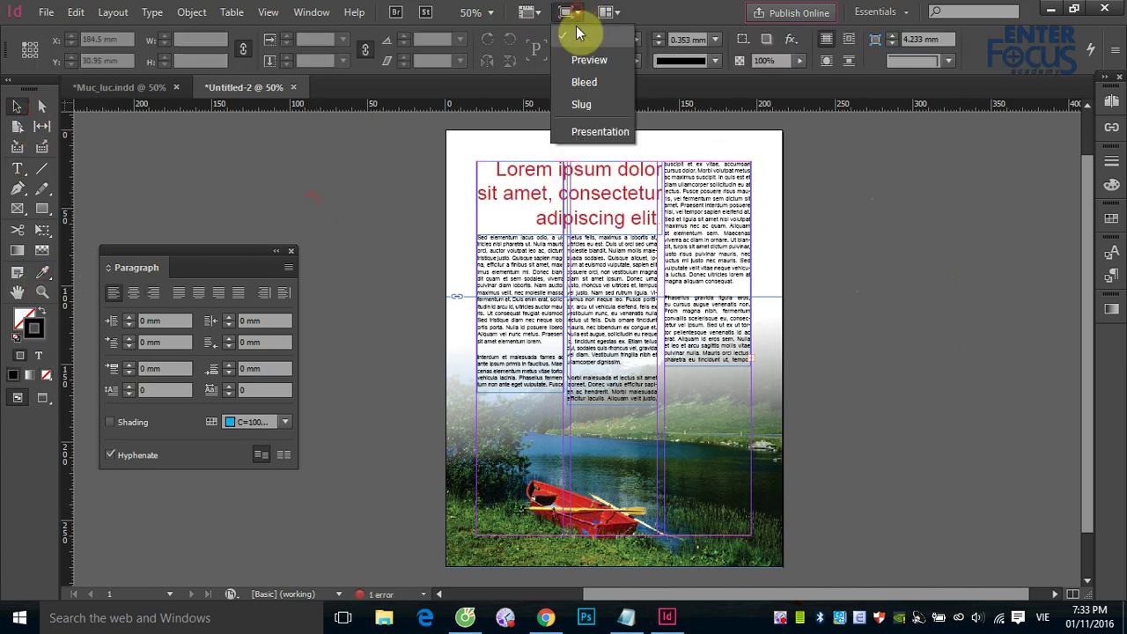
left_click(586, 60)
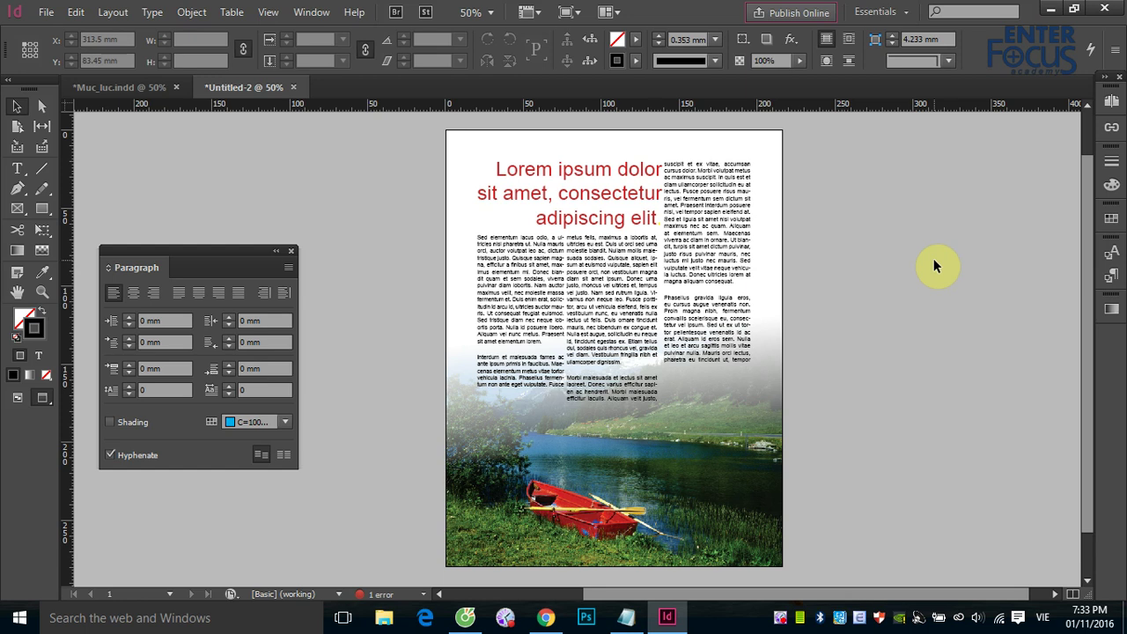
key("ctrl+space")
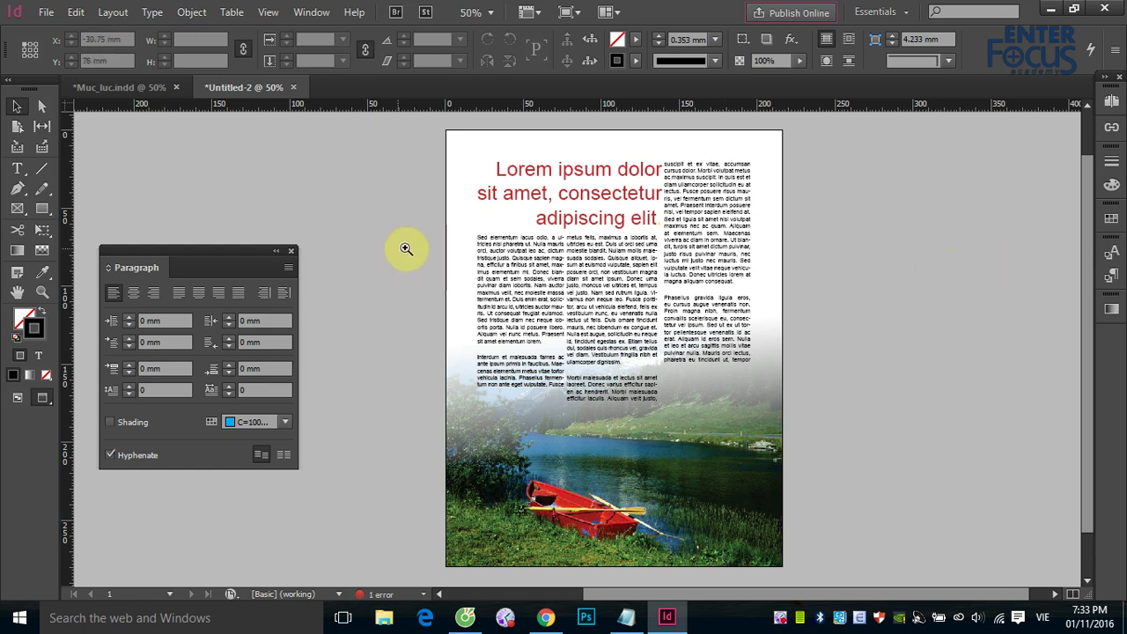
left_click_drag(406, 244, 869, 442)
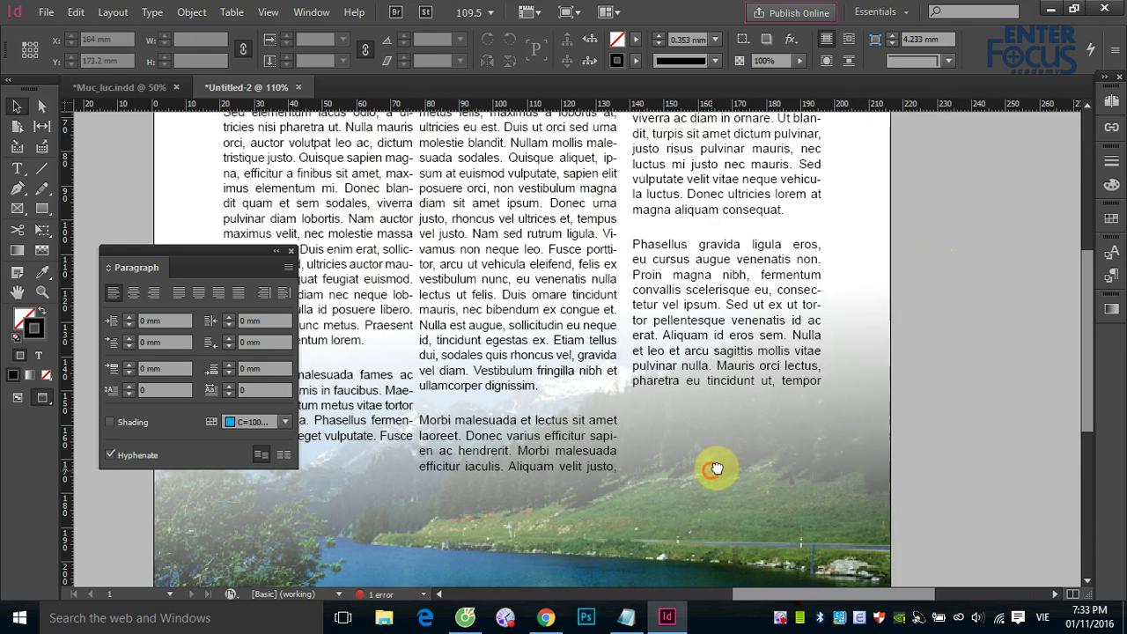
left_click_drag(716, 466, 845, 276)
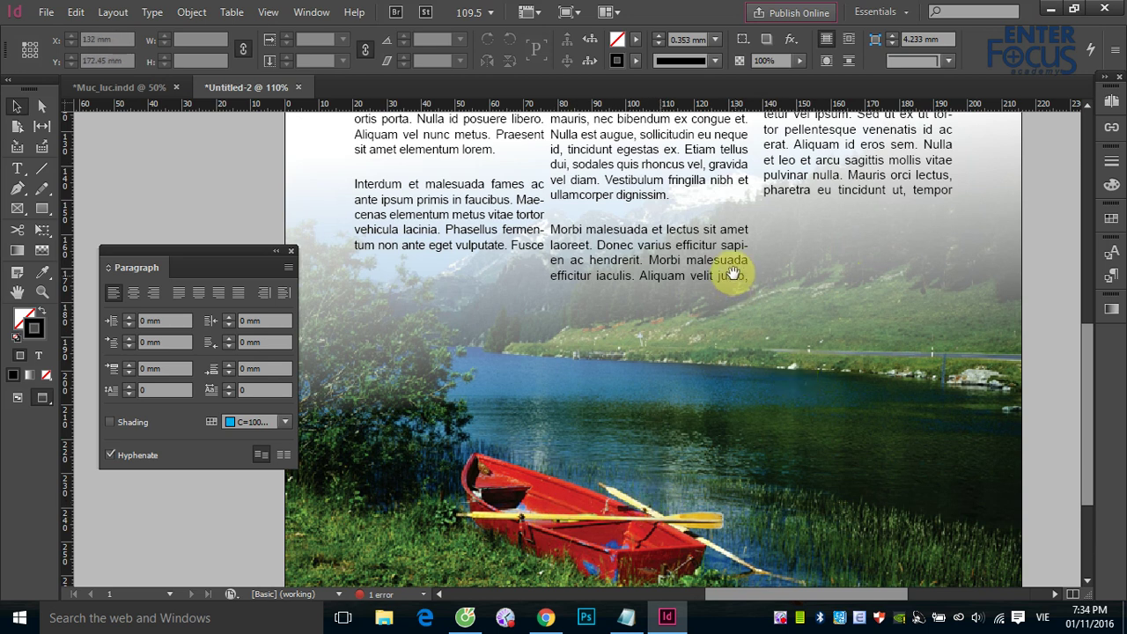
left_click_drag(701, 180, 740, 302)
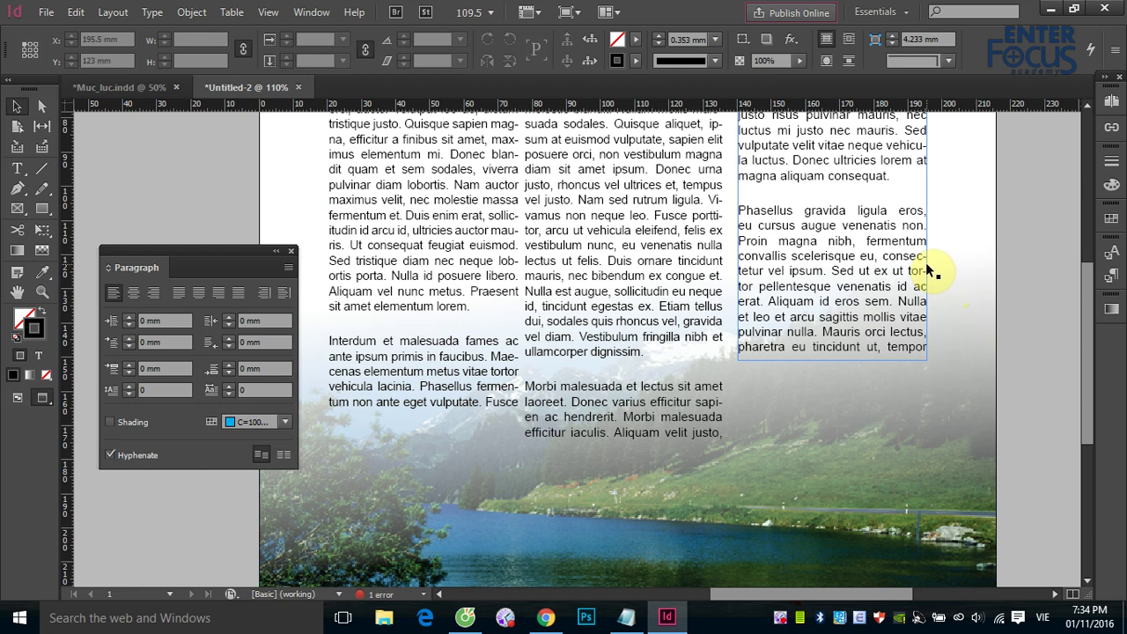
key("ctrl+5")
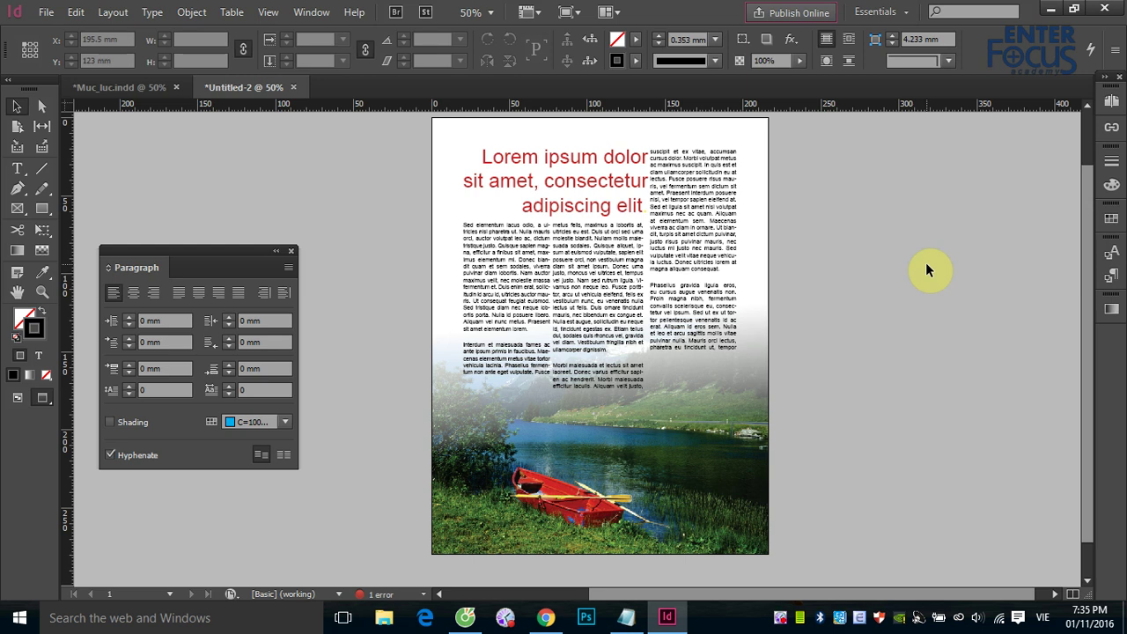
Select the lake picture and display the colour swatches, extending the list so all of them fit.
left_click(19, 169)
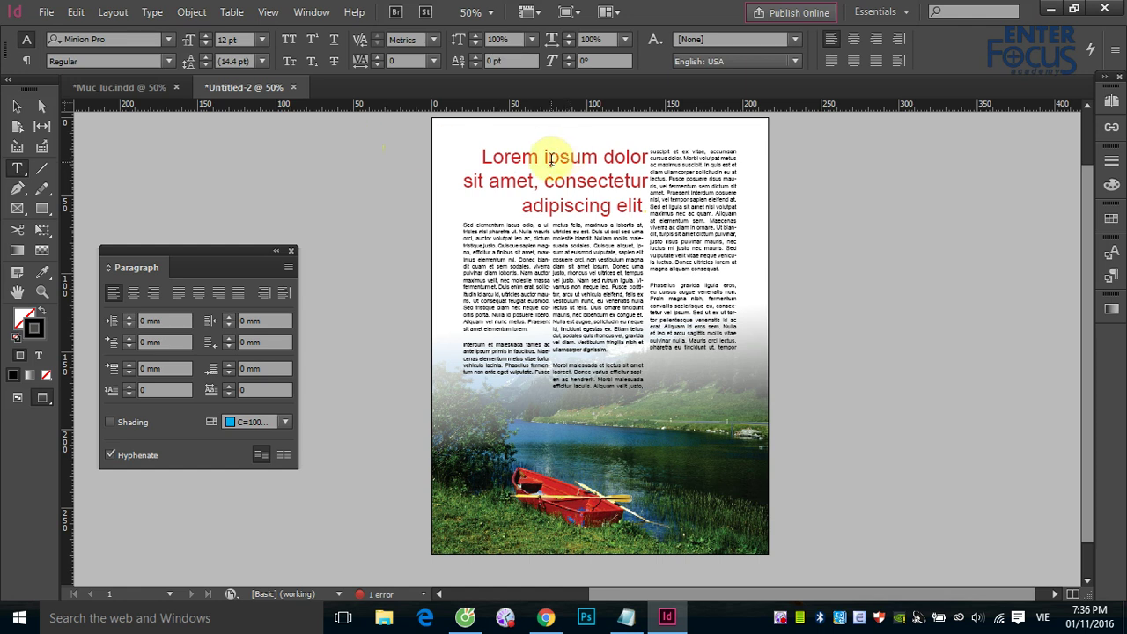
left_click(16, 106)
left_click(572, 454)
left_click(640, 517)
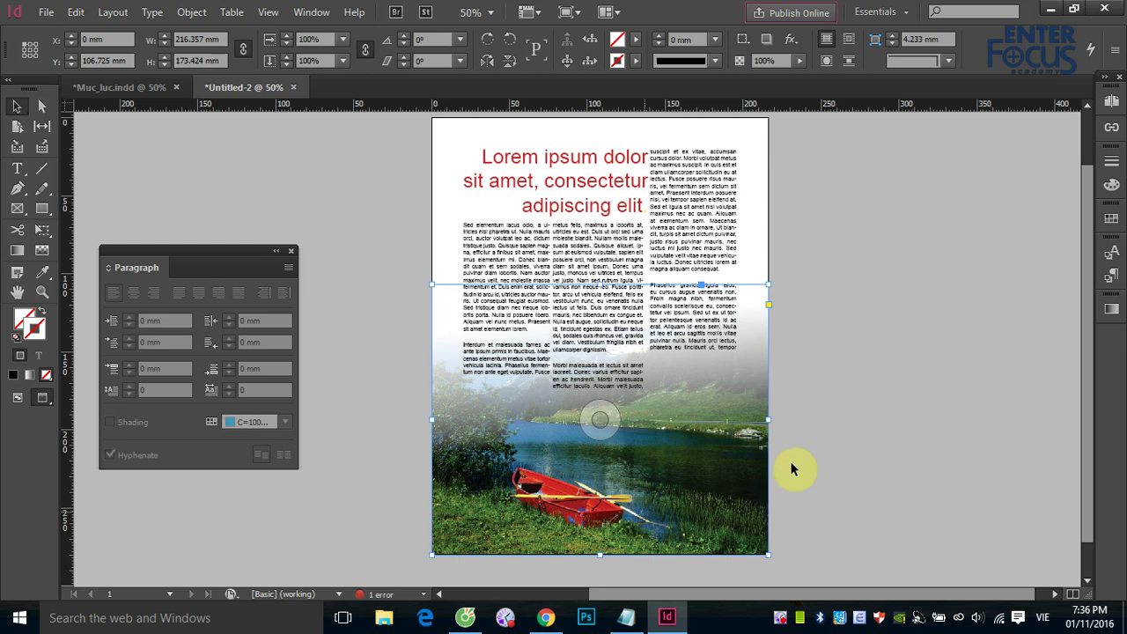
left_click(1109, 222)
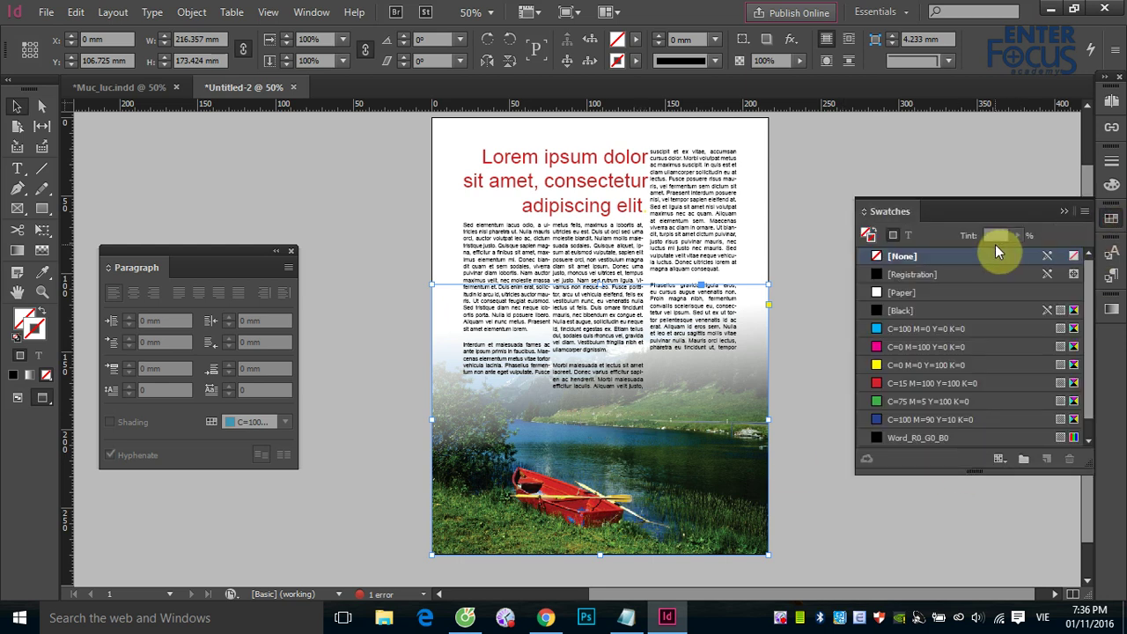
left_click(1088, 465)
left_click_drag(1092, 498, 1092, 519)
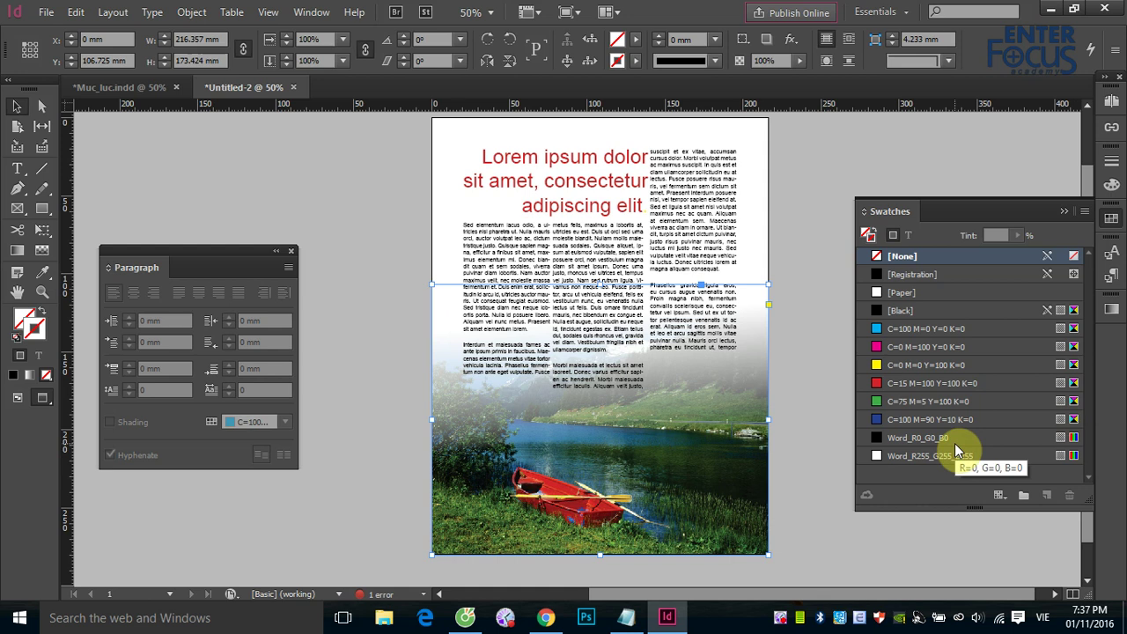
Draw a rectangle about 41 mm by 39 mm on the pasteboard beside the page's heading.
left_click(42, 208)
left_click_drag(288, 165, 352, 227)
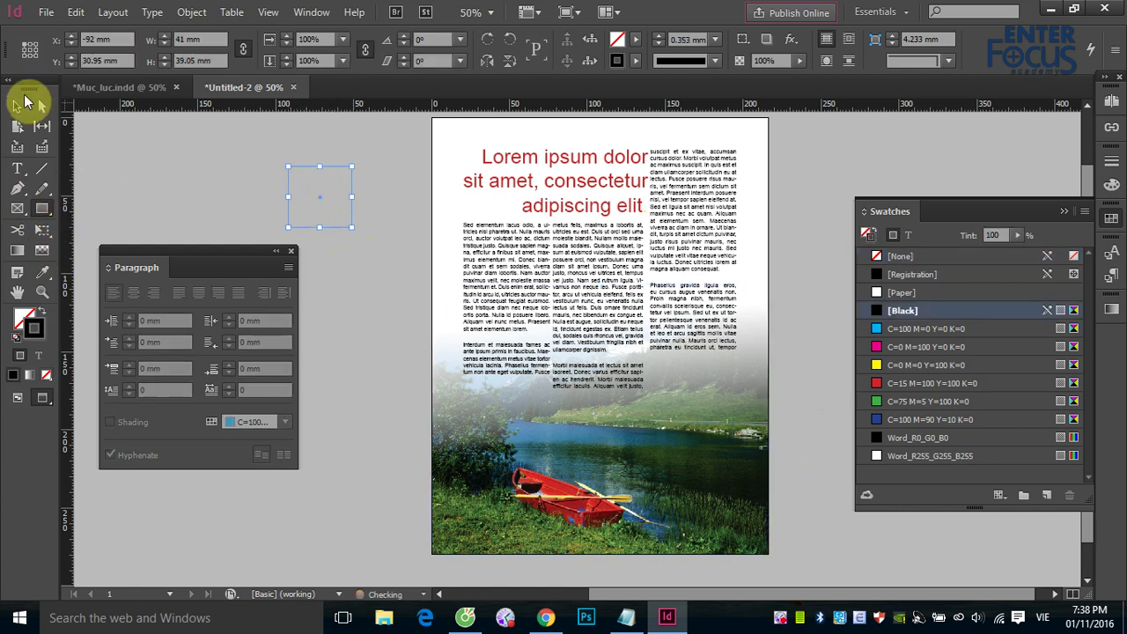
left_click(18, 104)
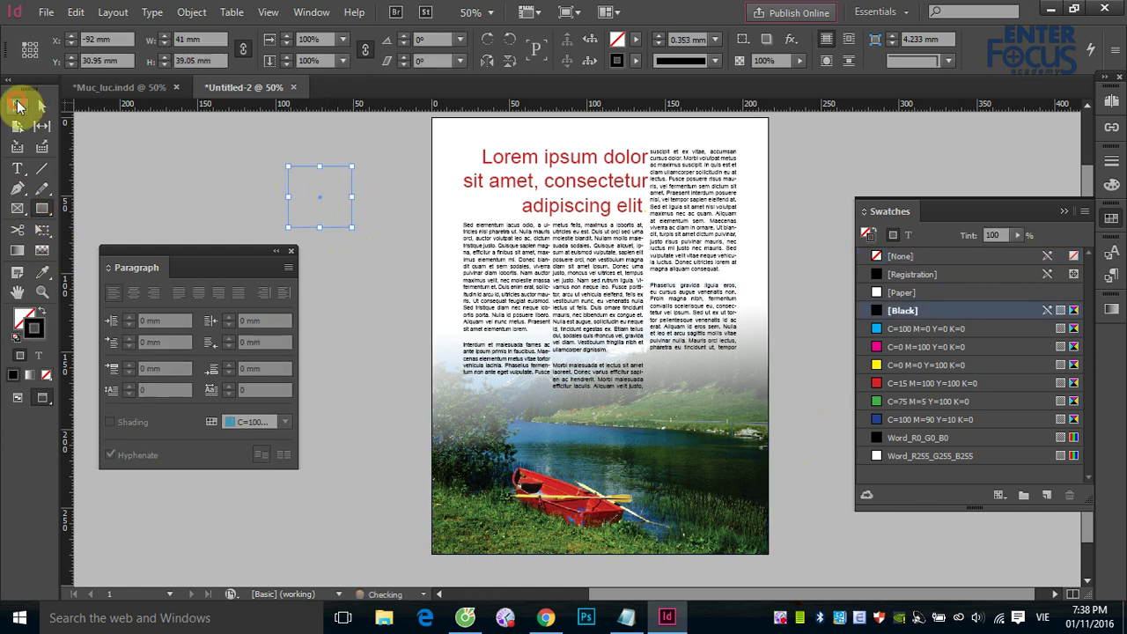
Sample the boat's red with the Eyedropper as both the fill and stroke colour.
left_click(41, 275)
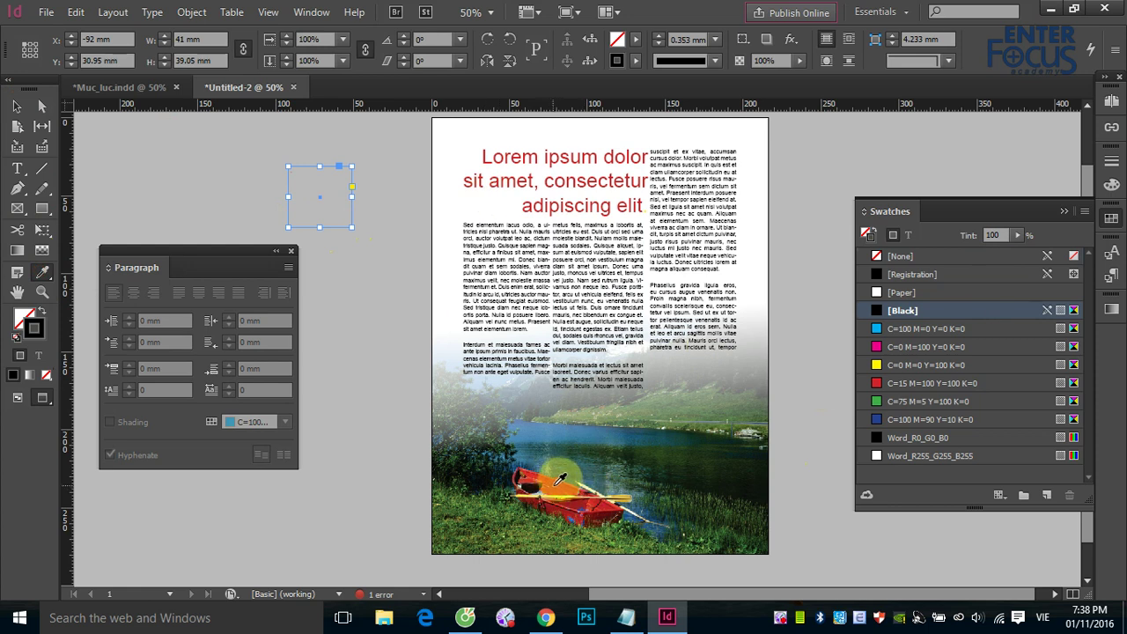
left_click(528, 471)
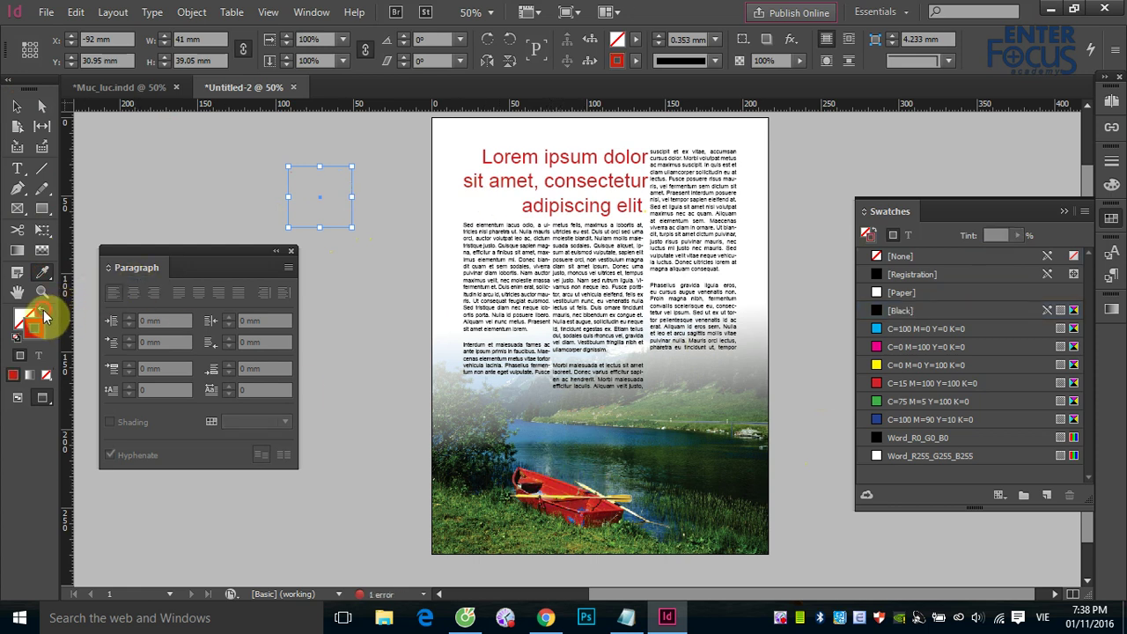
left_click(309, 172)
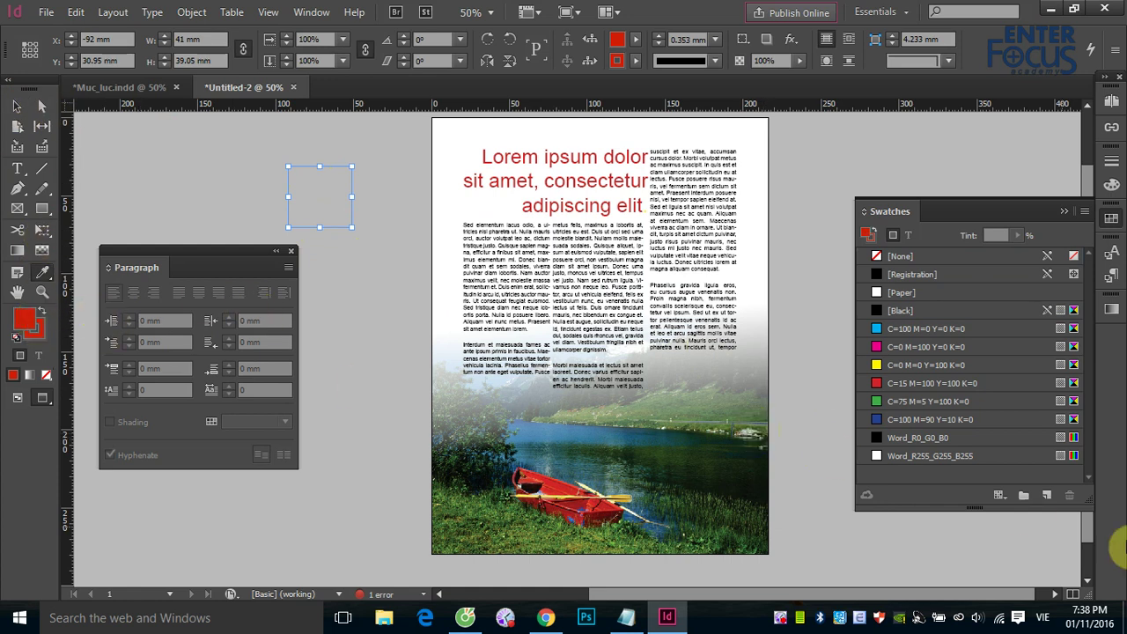
Save the sampled boat red as a new swatch and switch its color mode to CMYK, keeping it named with its color value.
left_click(1047, 497)
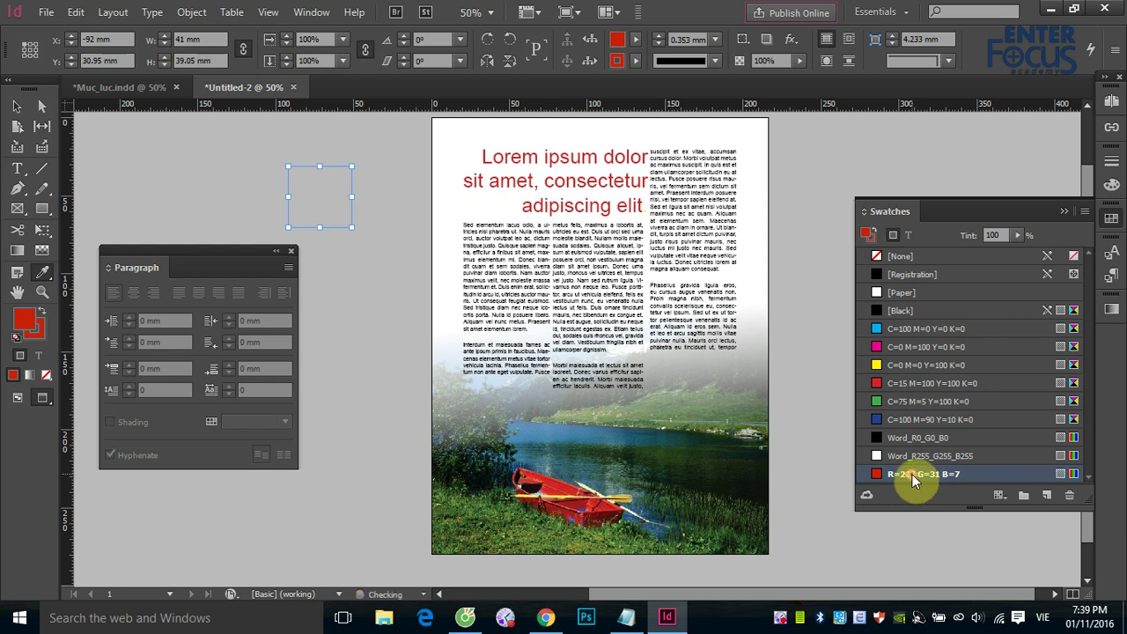
double_click(911, 474)
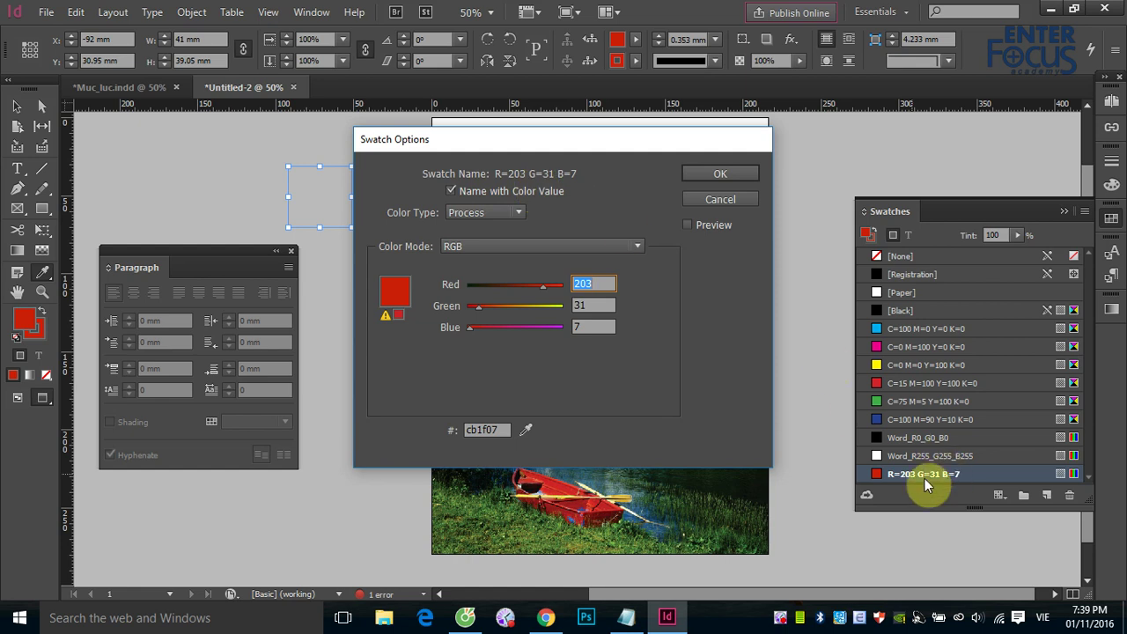
left_click(451, 192)
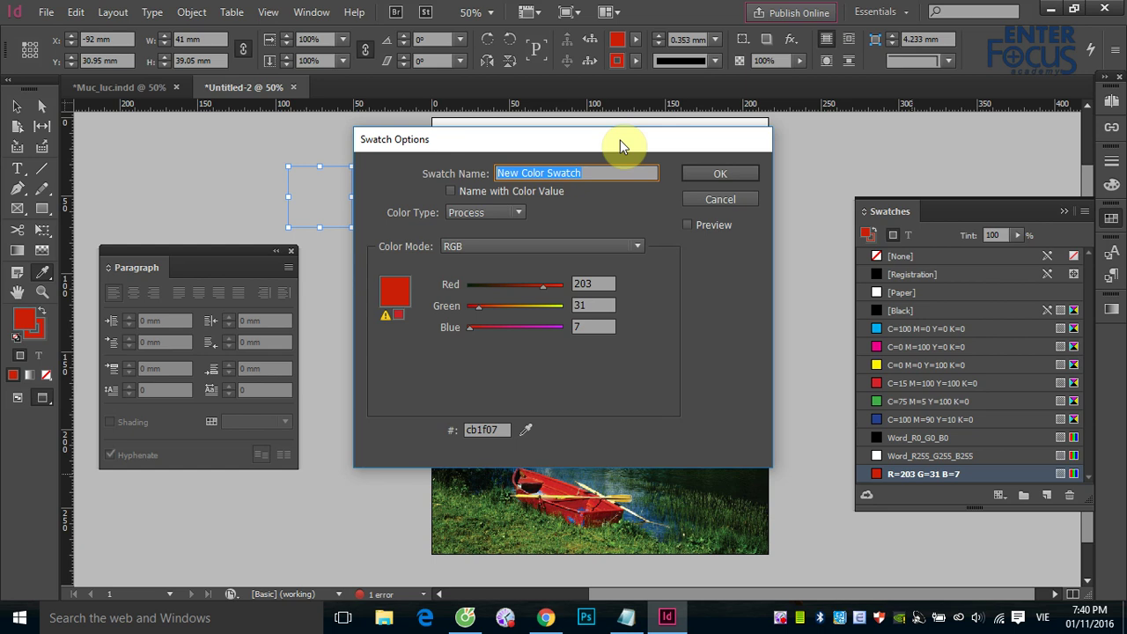
left_click(453, 193)
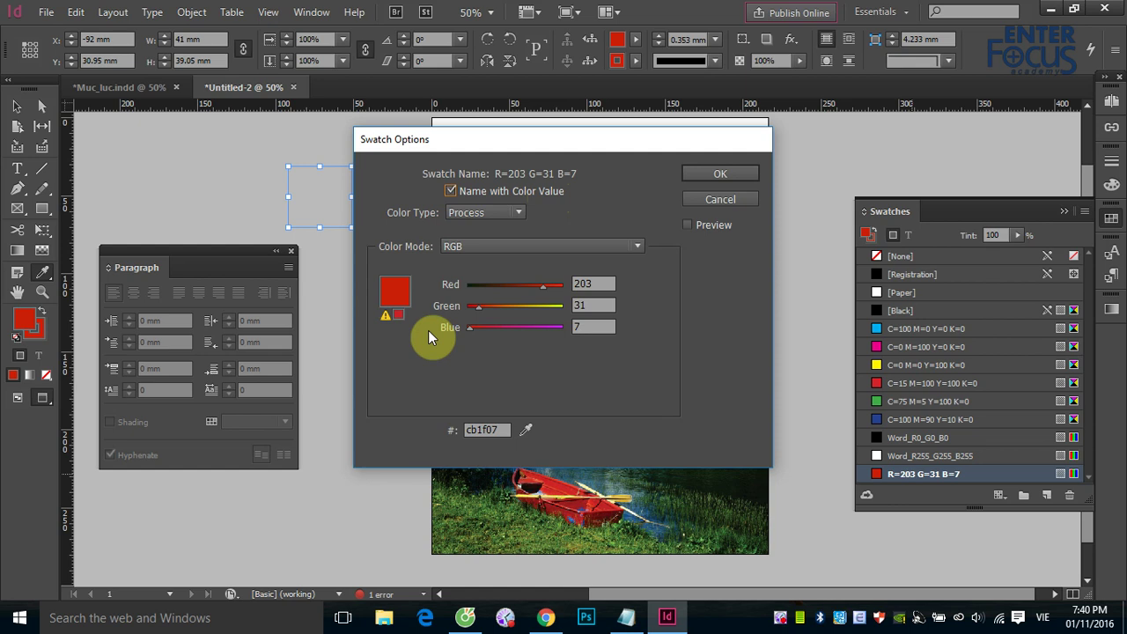
left_click(637, 245)
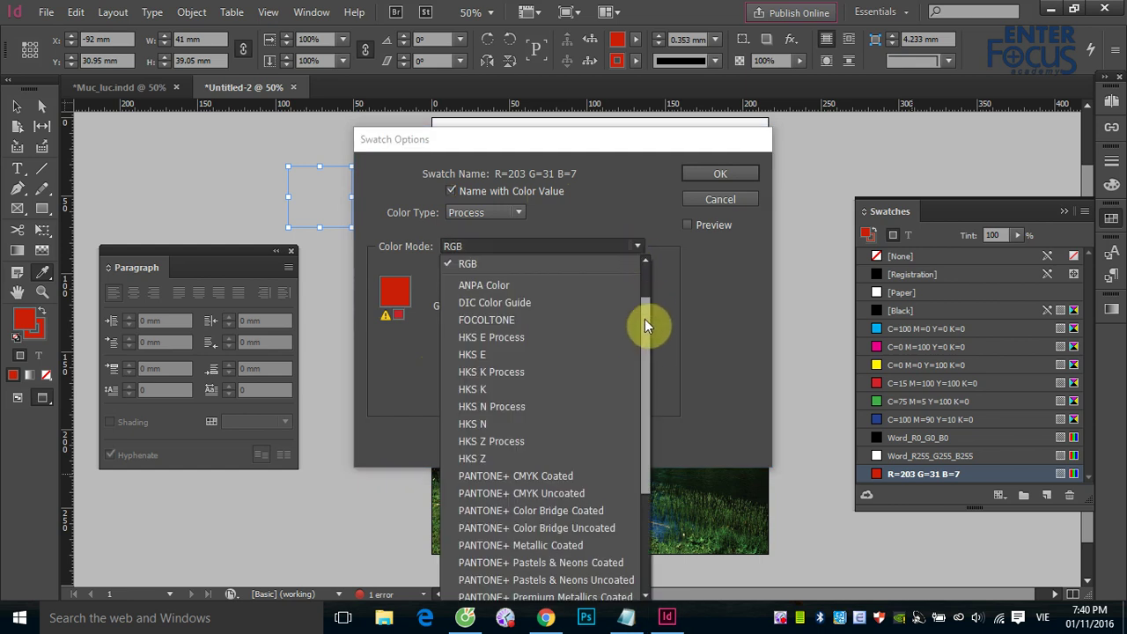
scroll(646, 334, "up", 1)
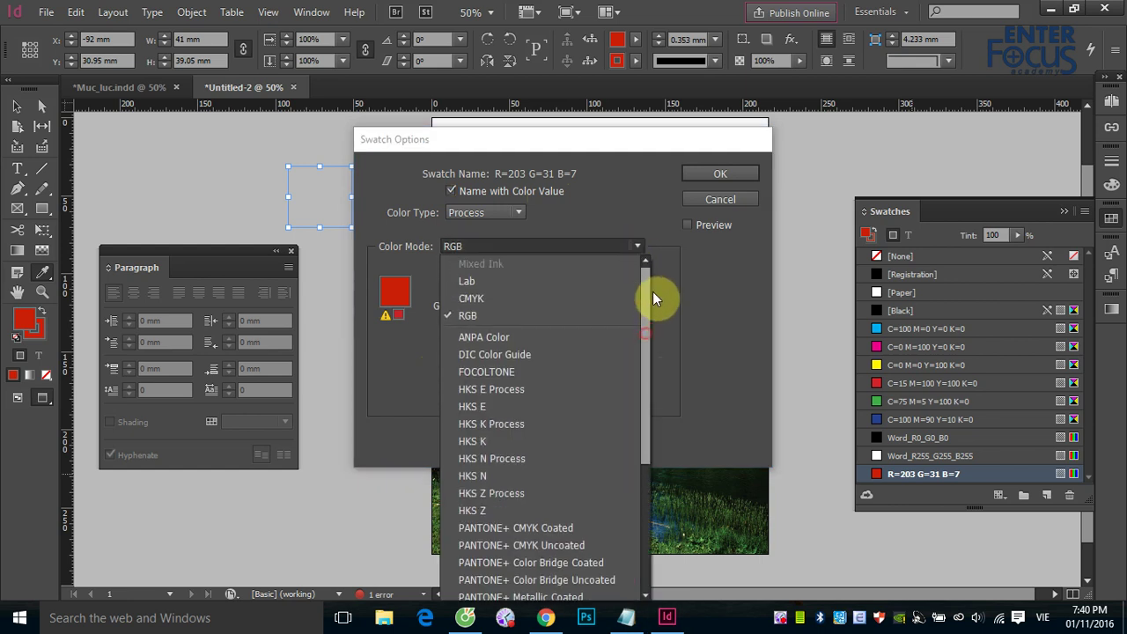
left_click(504, 303)
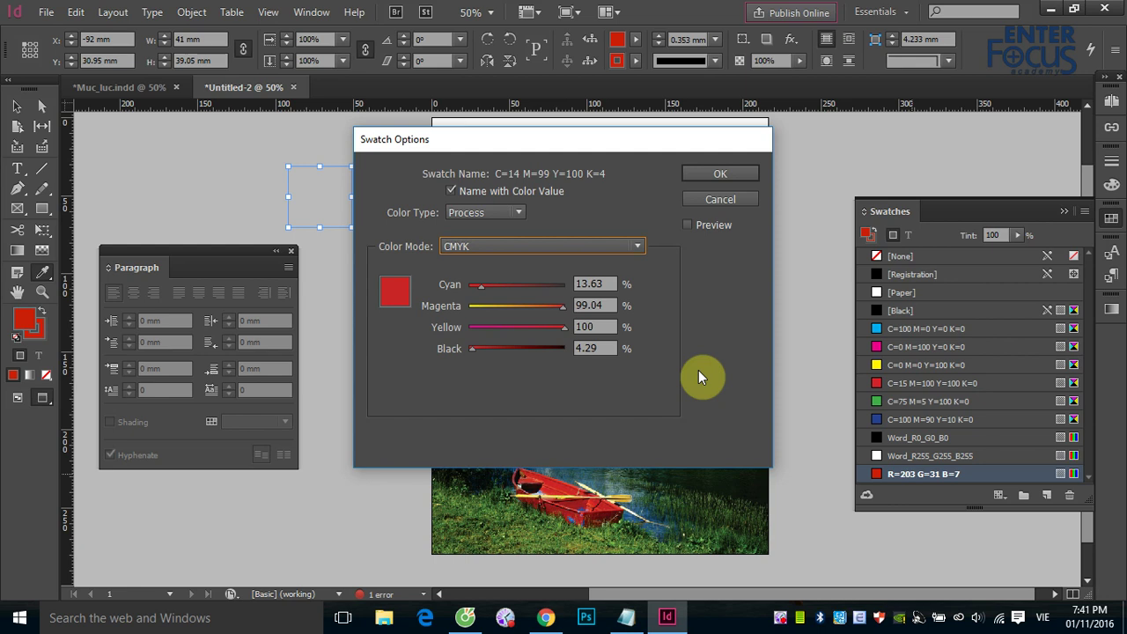
Set the new red swatch to 15% cyan, 100% magenta and 5% black and apply the swatch options.
left_click(604, 282)
type("15")
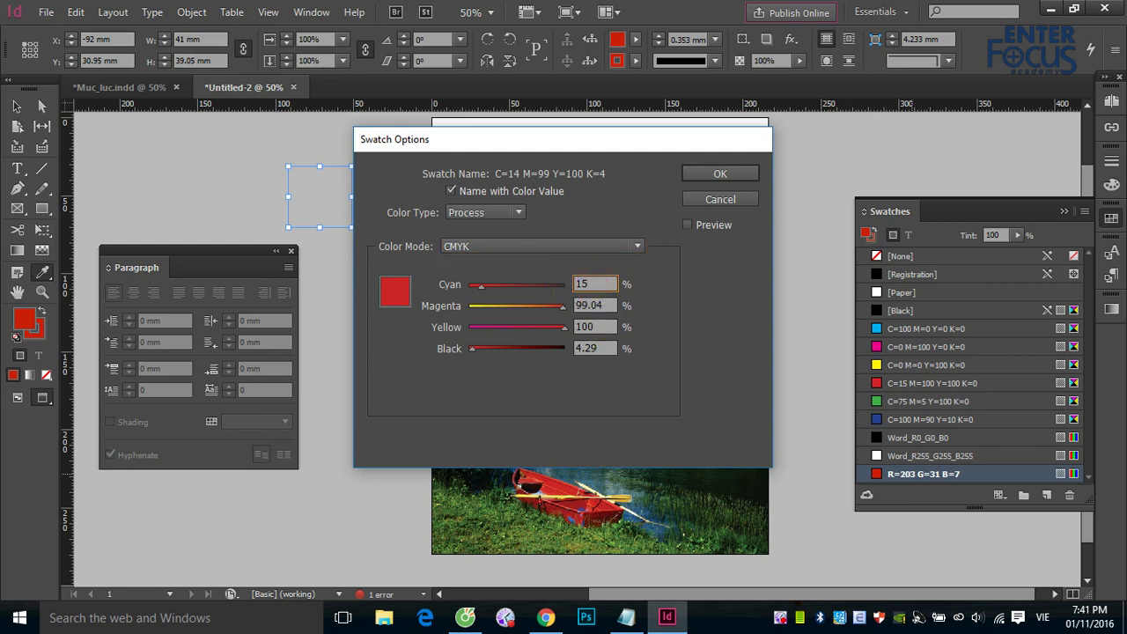
left_click(595, 305)
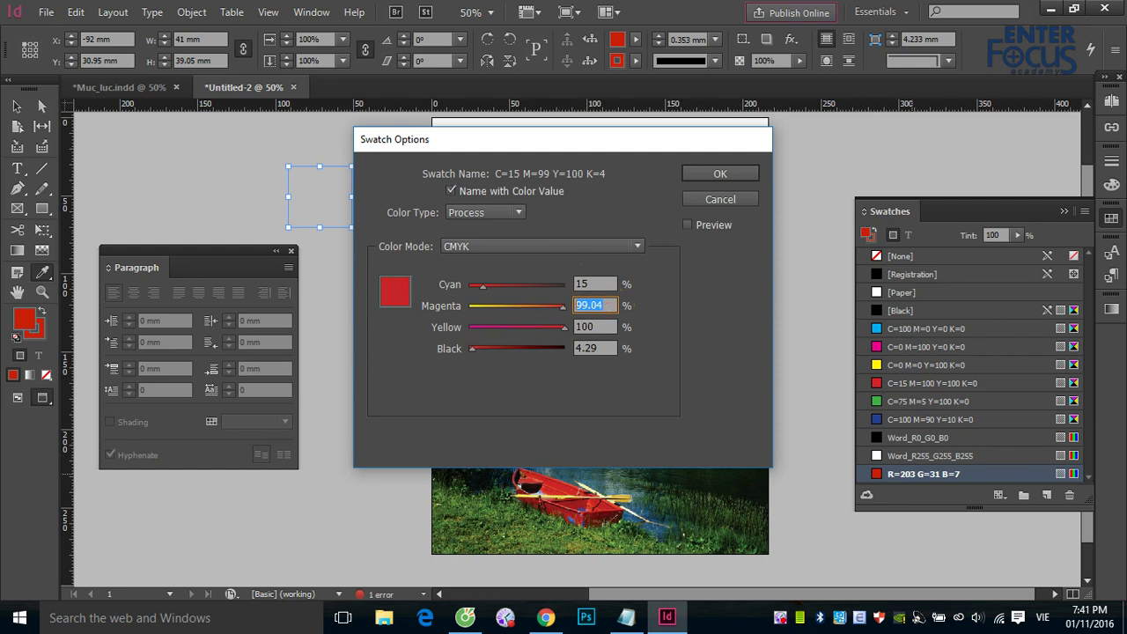
type("100")
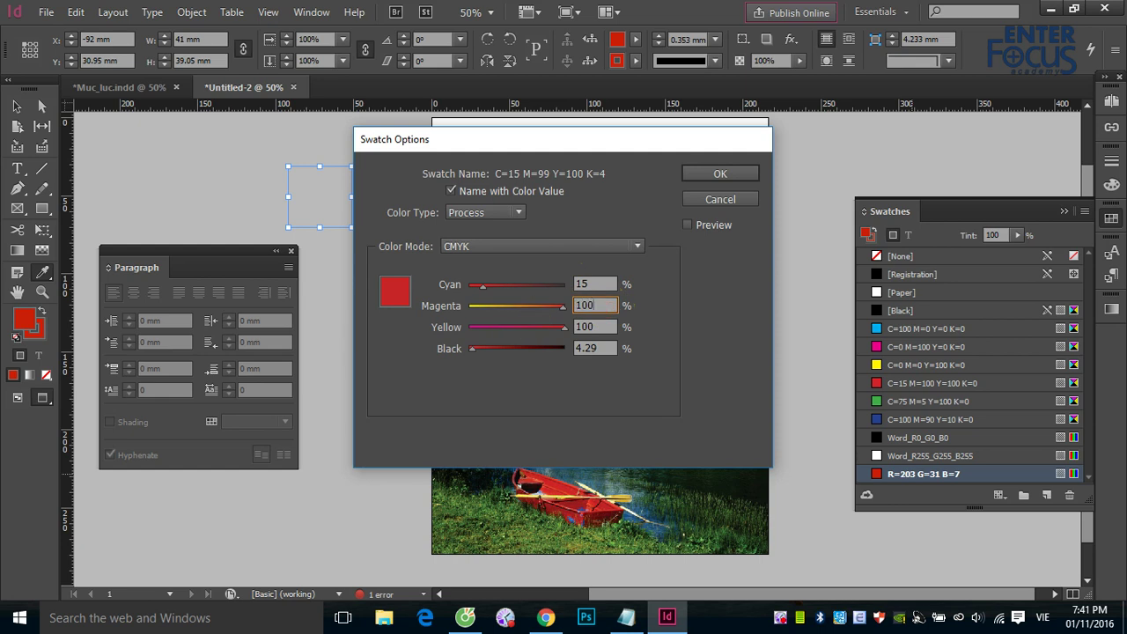
left_click(591, 348)
type("5")
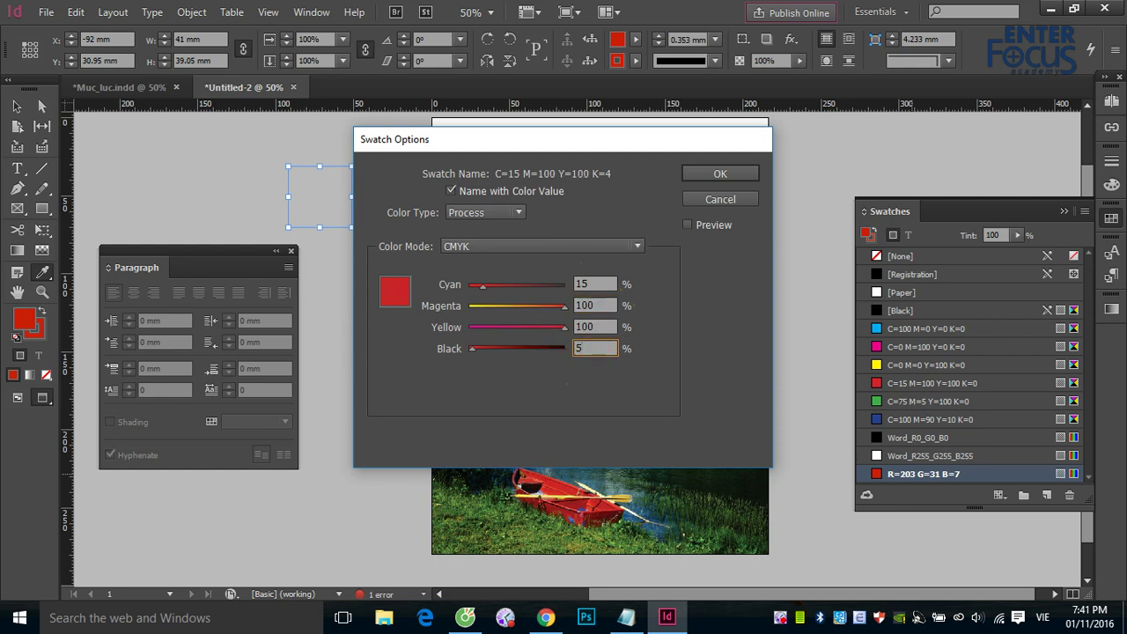
left_click(719, 176)
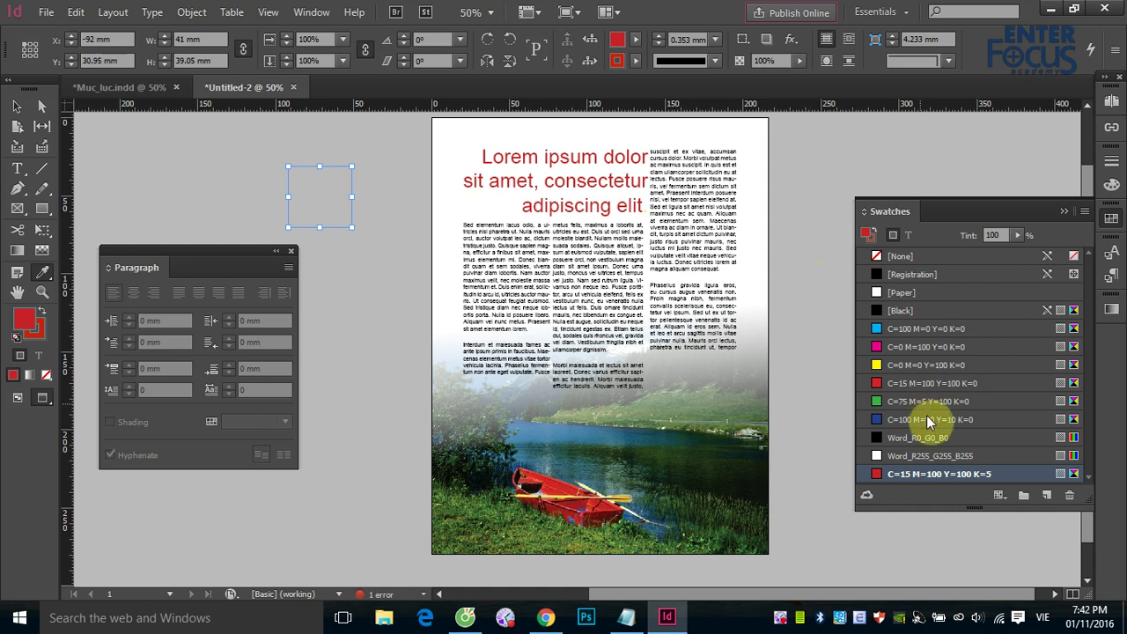
Convert the Word_R255_G255_B255 swatch to CMYK and name it with its color value.
double_click(924, 455)
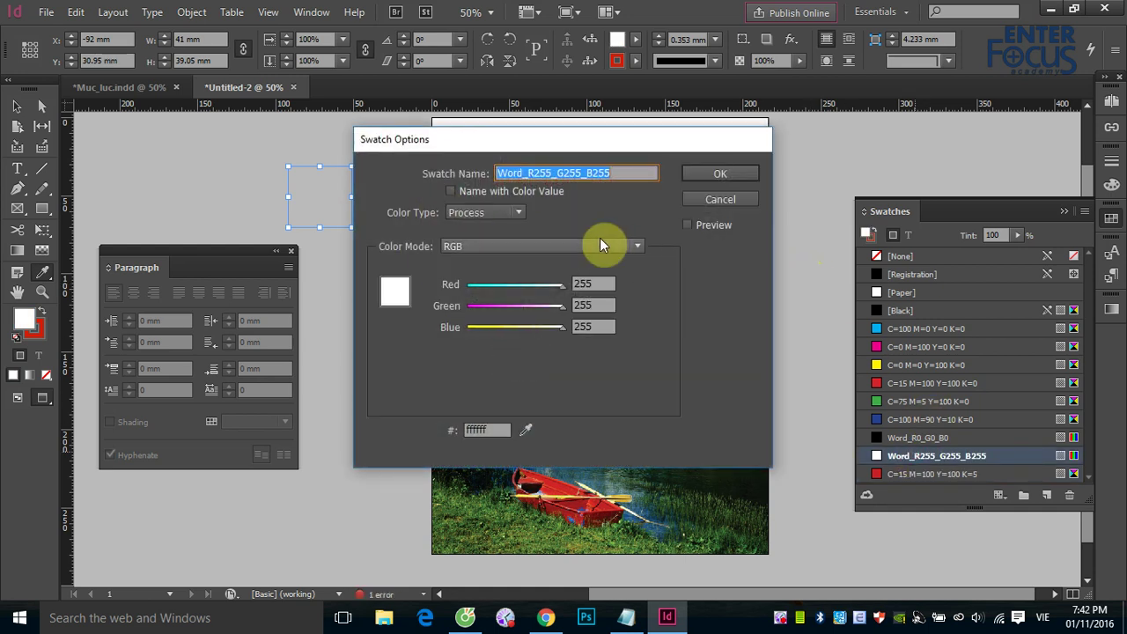
left_click(637, 245)
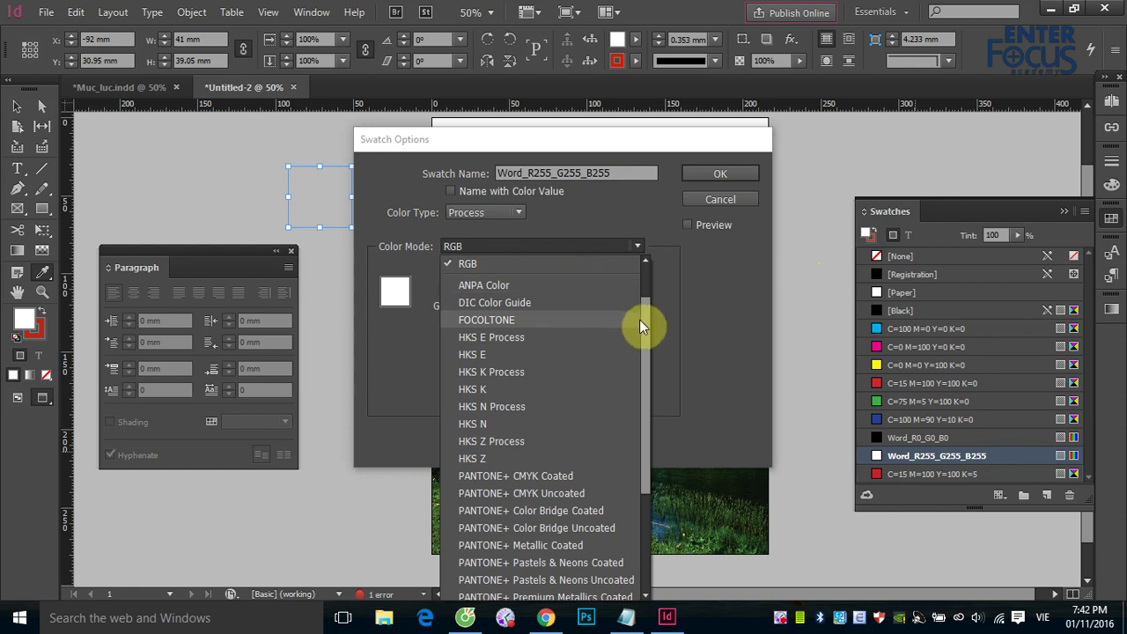
mouse_move(646, 317)
left_mouse_down()
mouse_move(649, 293)
mouse_move(586, 275)
left_mouse_up()
left_click(501, 300)
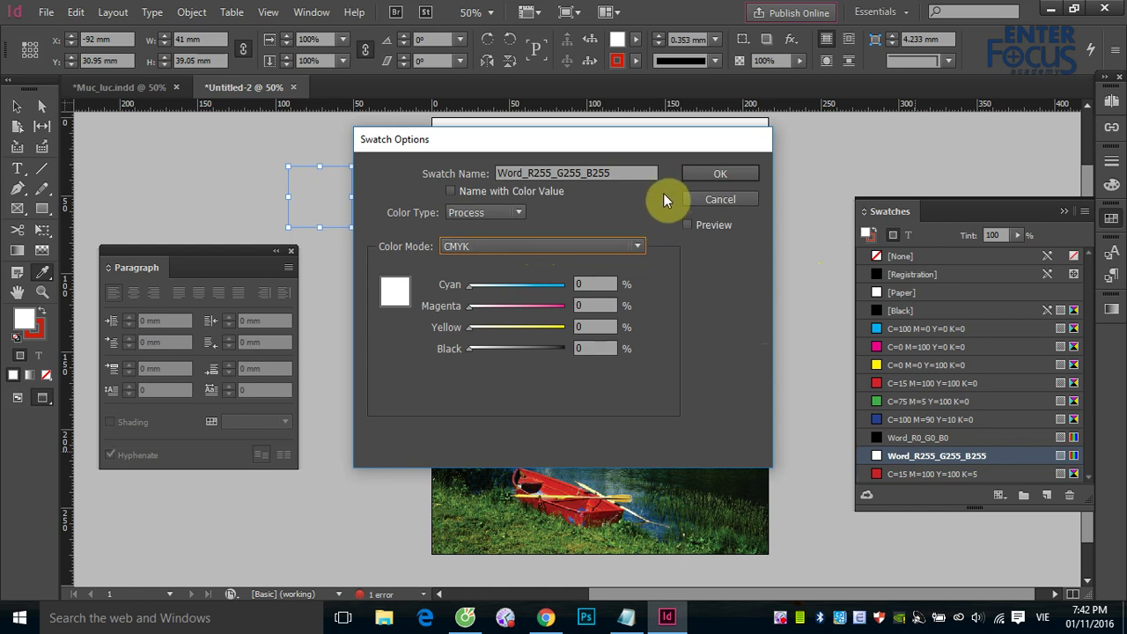
left_click(454, 192)
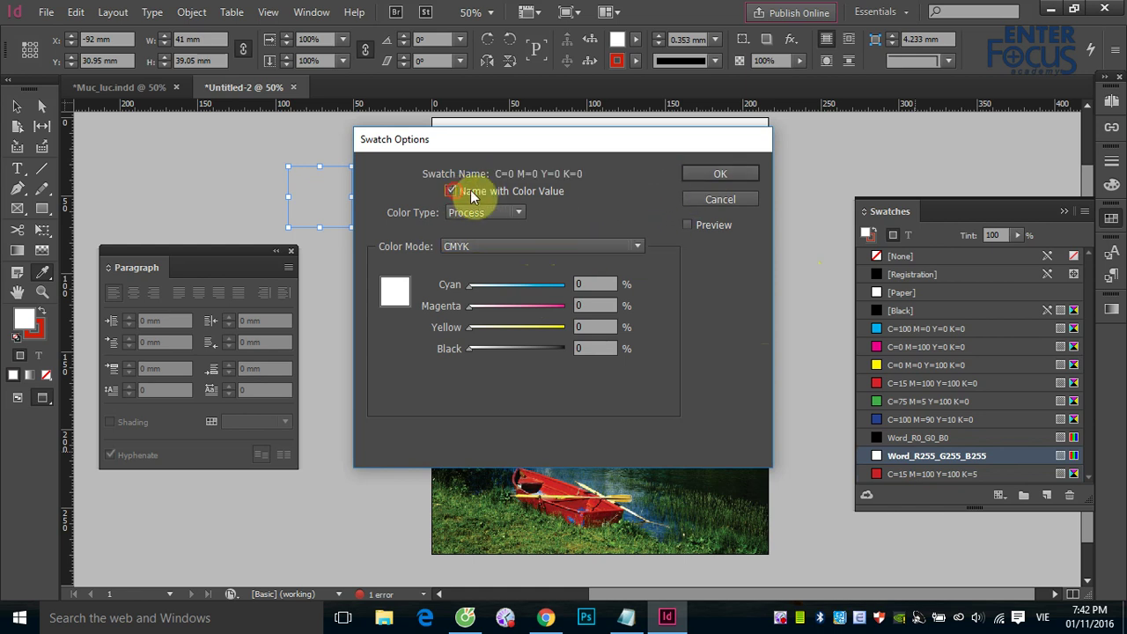
left_click(711, 181)
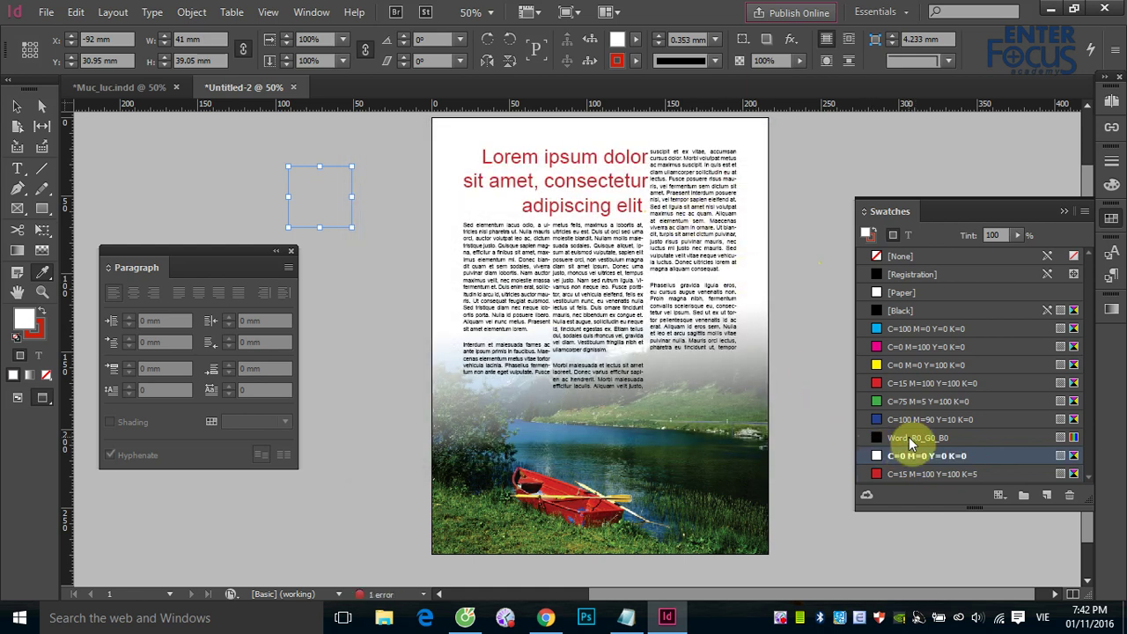
Switch the Word_R0_G0_B0 swatch to CMYK color mode and name it with its color value.
left_click(875, 433)
double_click(874, 428)
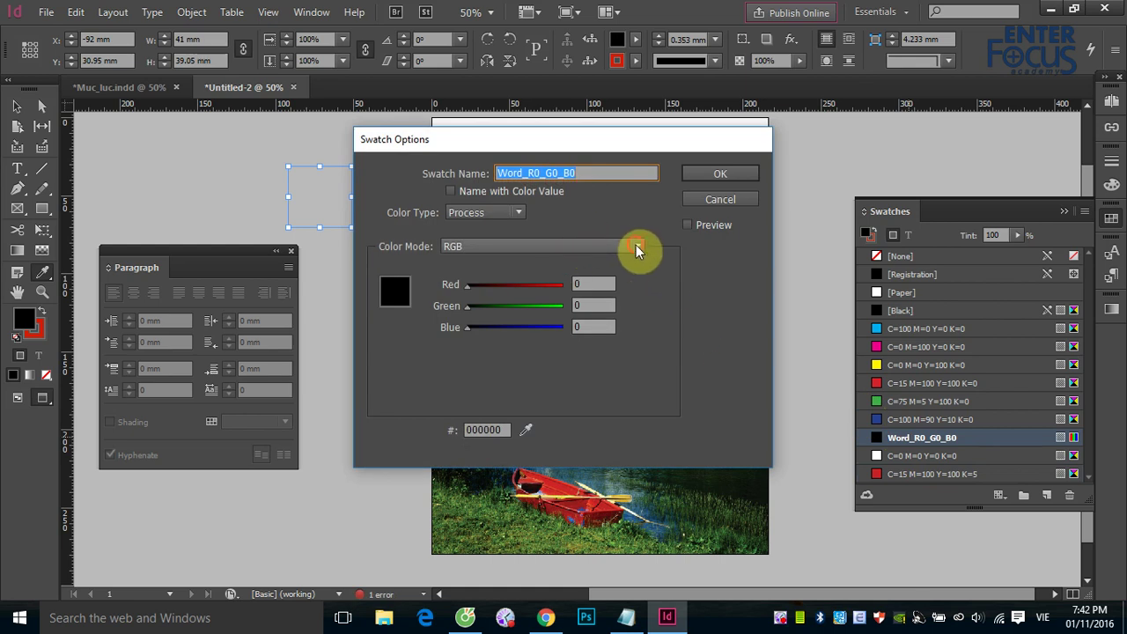
left_click(636, 247)
left_click_drag(649, 314, 649, 283)
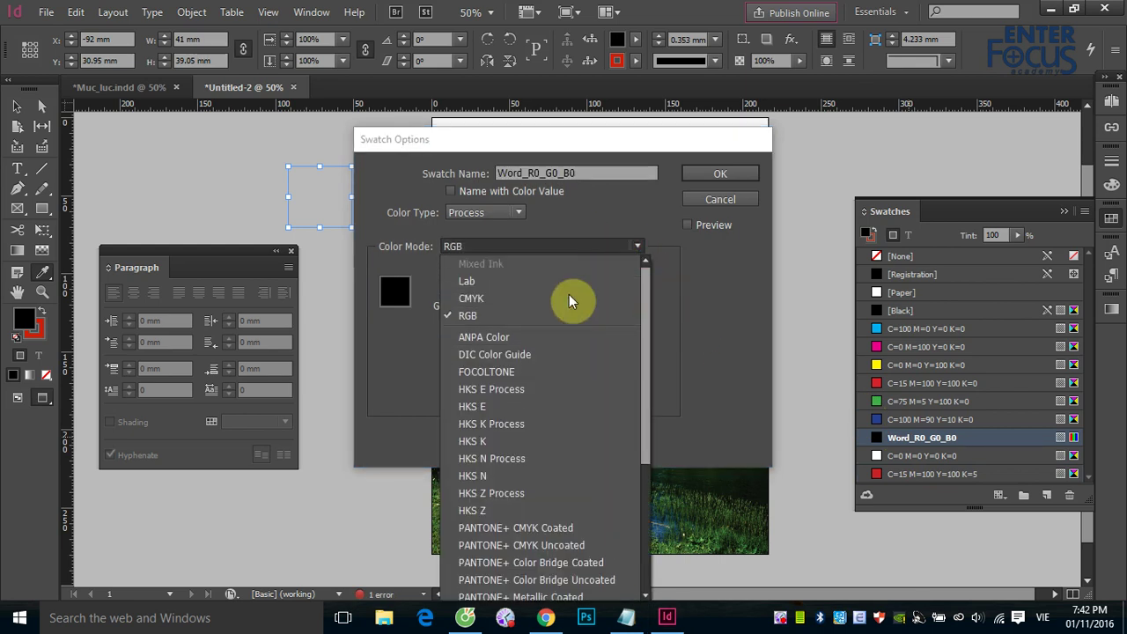
left_click(546, 300)
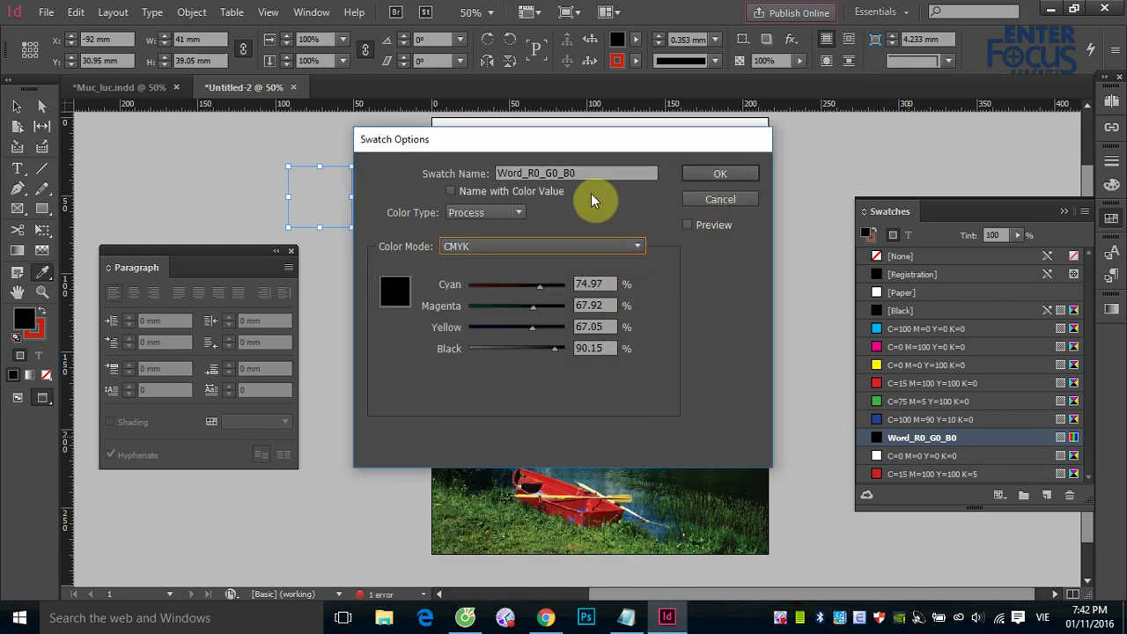
left_click(451, 193)
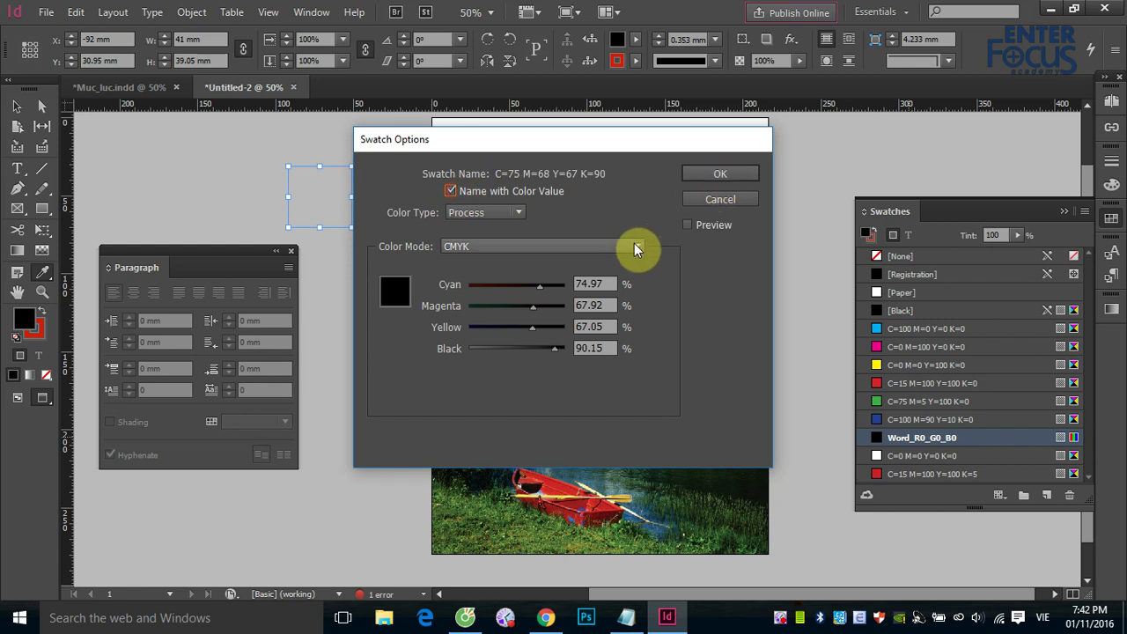
Set the black Word swatch to 75% cyan, 70% magenta, 70% yellow and 90% black and apply the options.
double_click(604, 284)
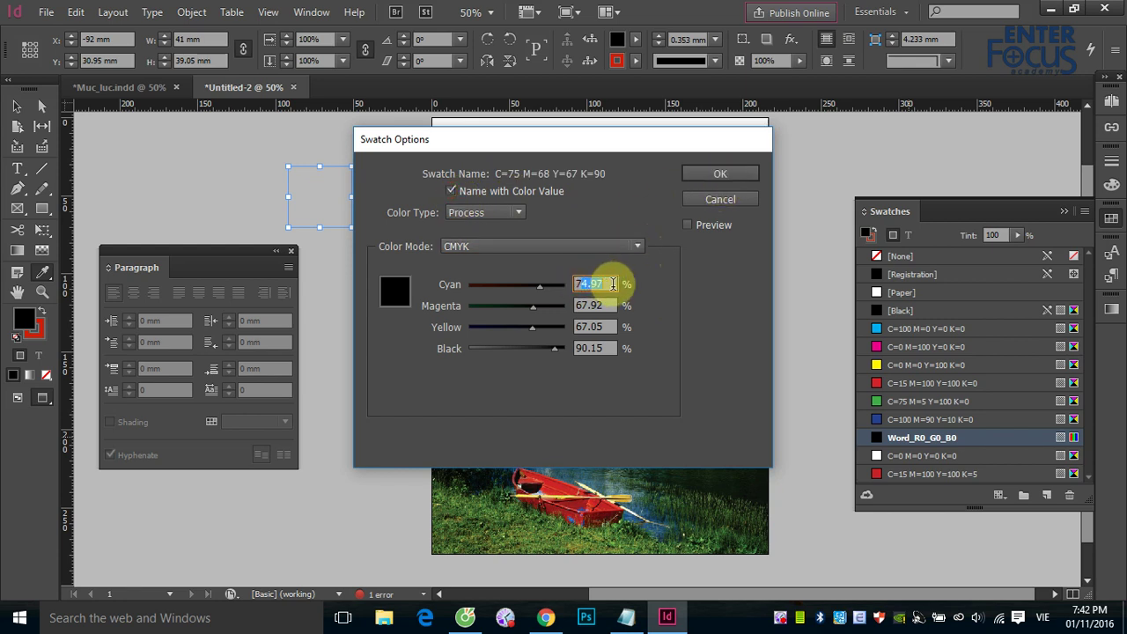
type("75")
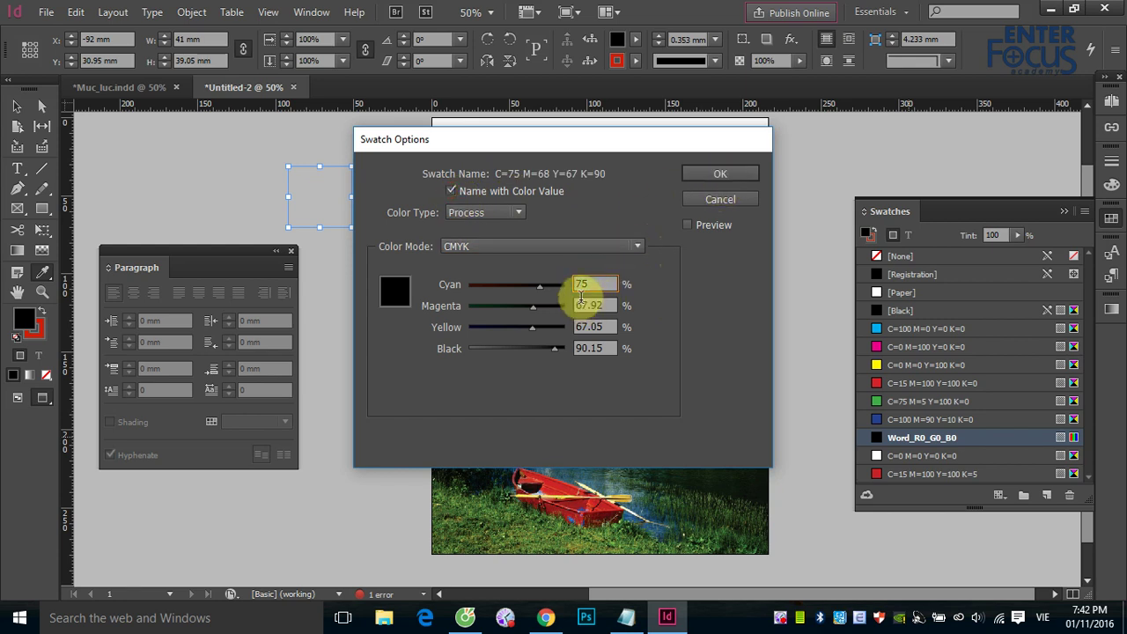
double_click(588, 305)
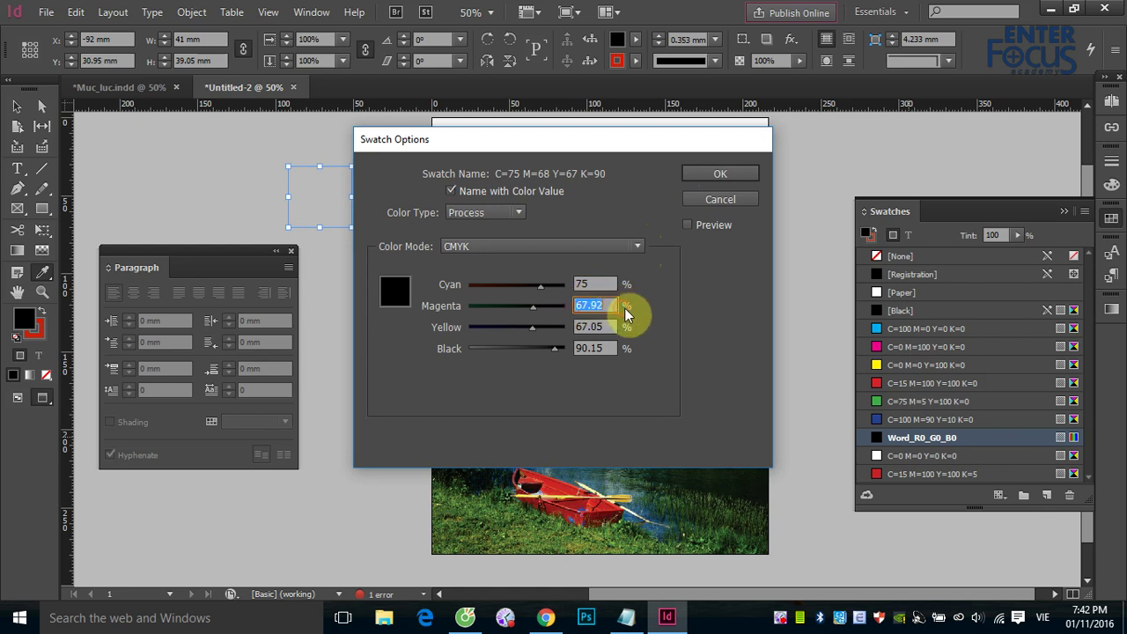
type("70")
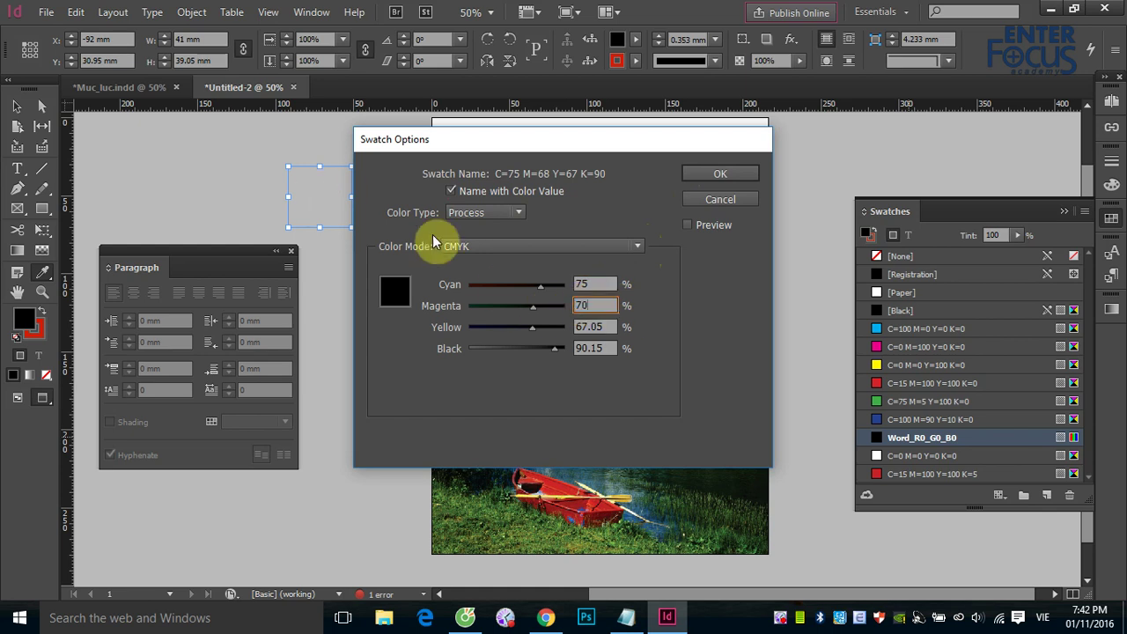
double_click(598, 327)
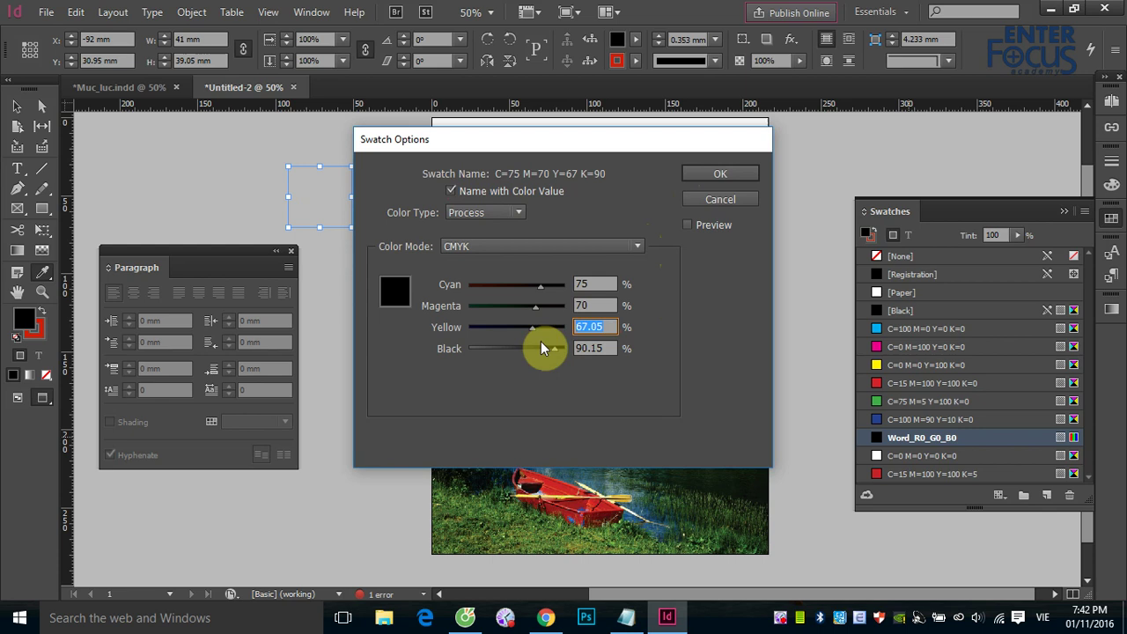
type("70")
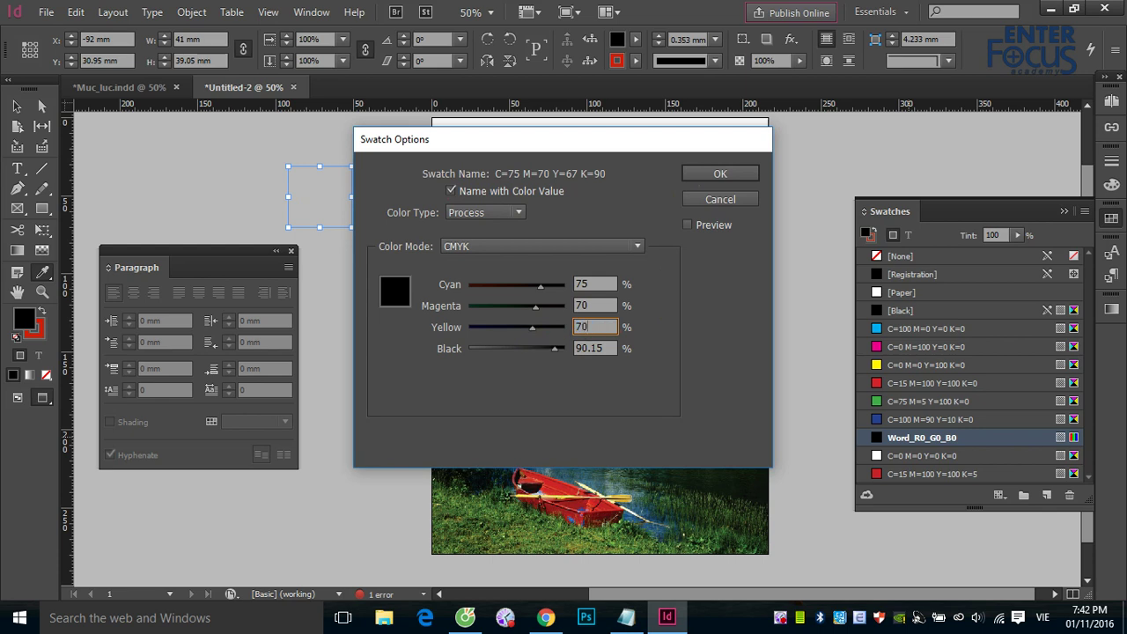
double_click(600, 348)
type("90")
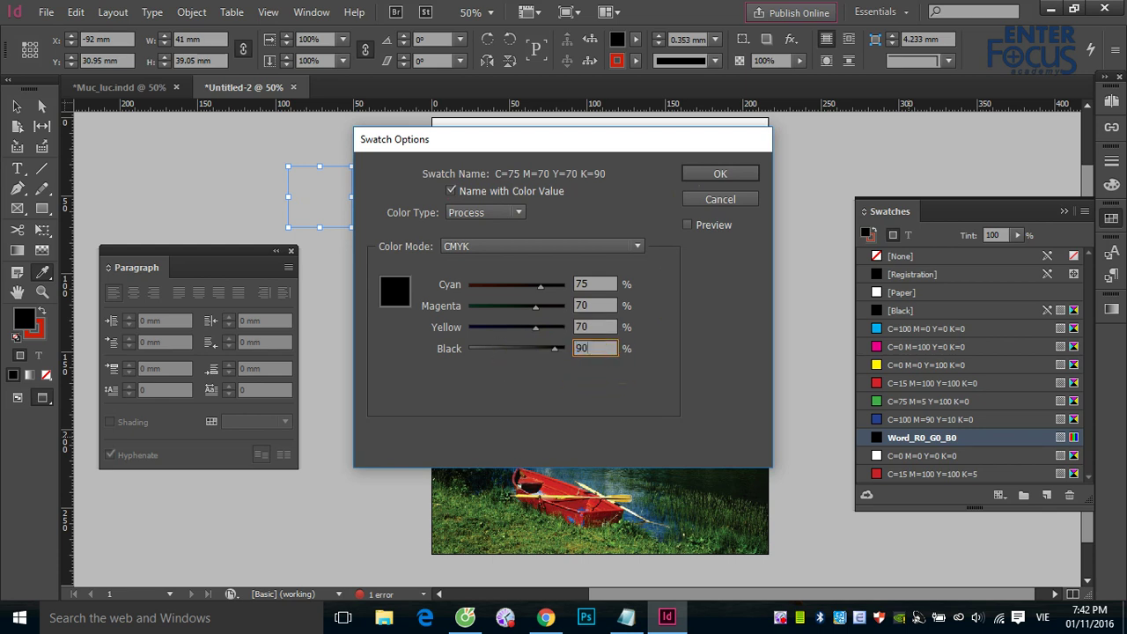
key("Return")
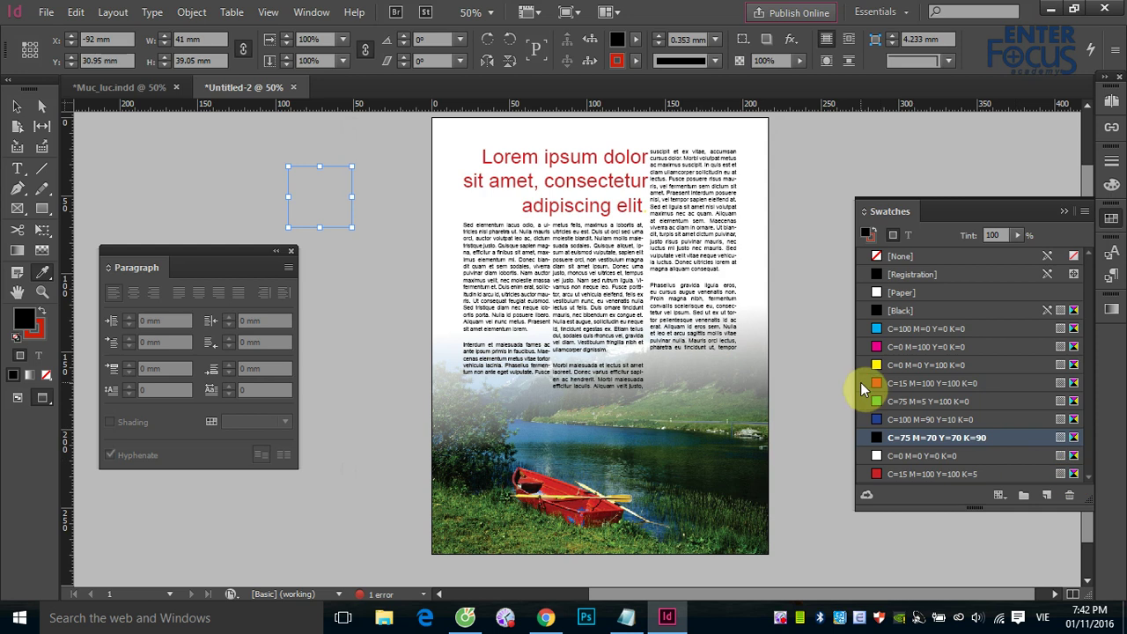
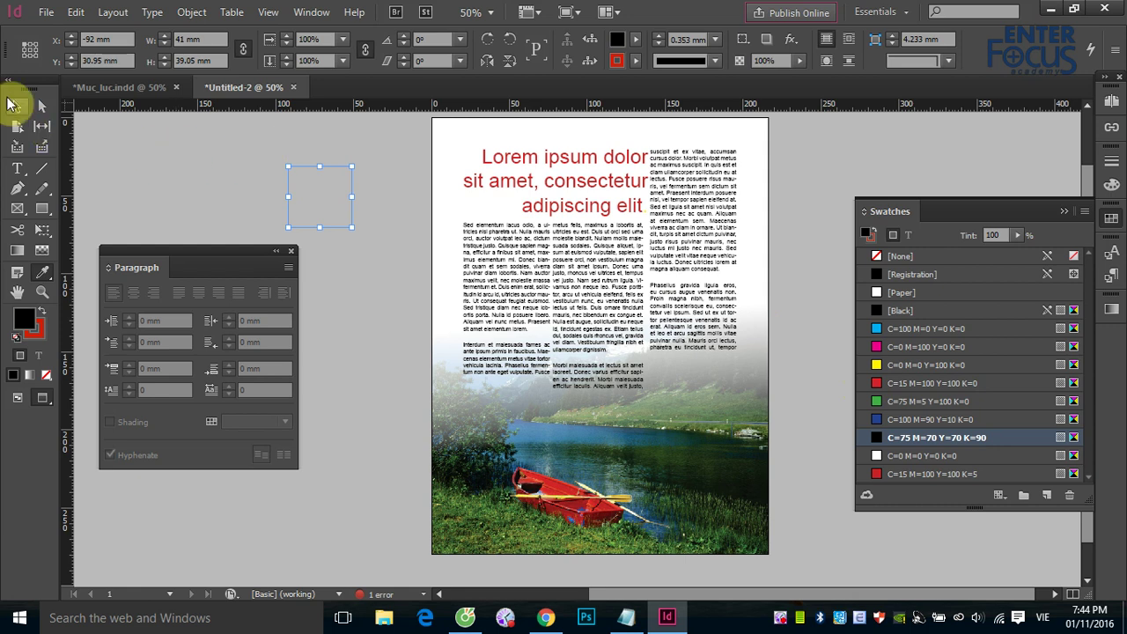
Remove the sample rectangle from the pasteboard beside the page, keeping the edited swatches.
left_click(274, 148)
key("ctrl+z")
key("ctrl+z")
key("ctrl+z")
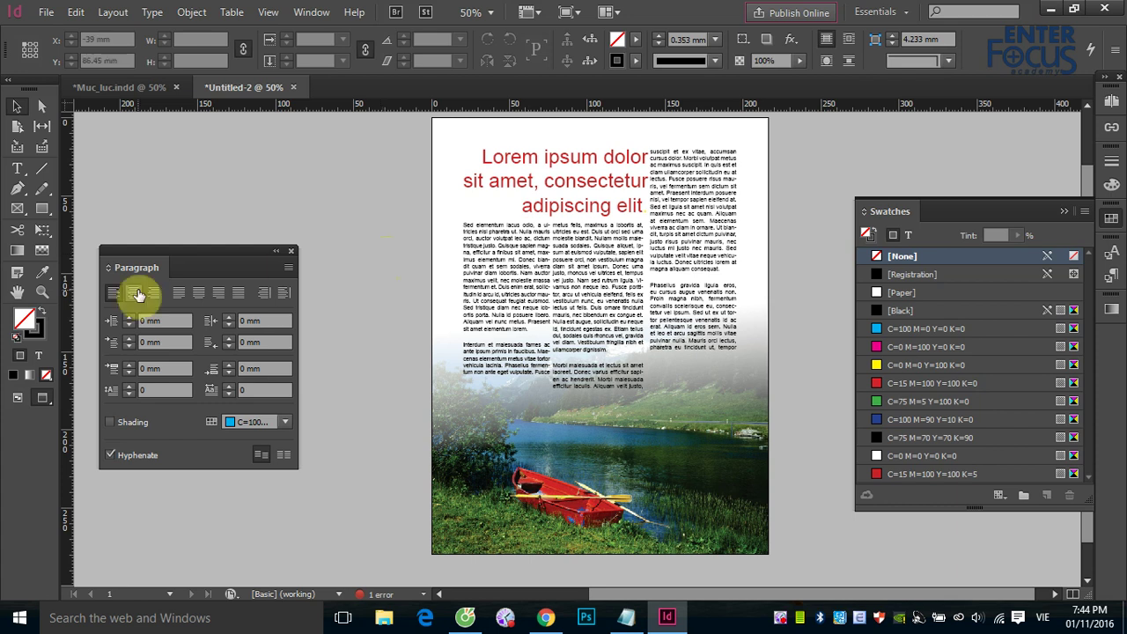
Save the document as Vi_du_1 in the B4_01_11_16 folder and switch to the Muc_luc.indd document.
key("ctrl+s")
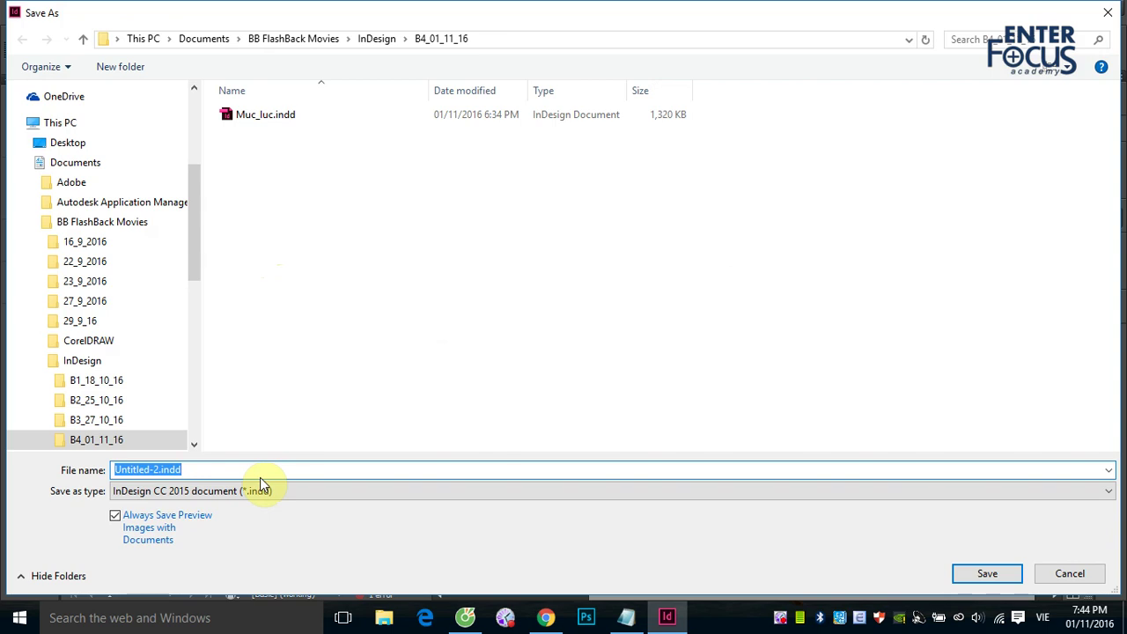
type("Vi")
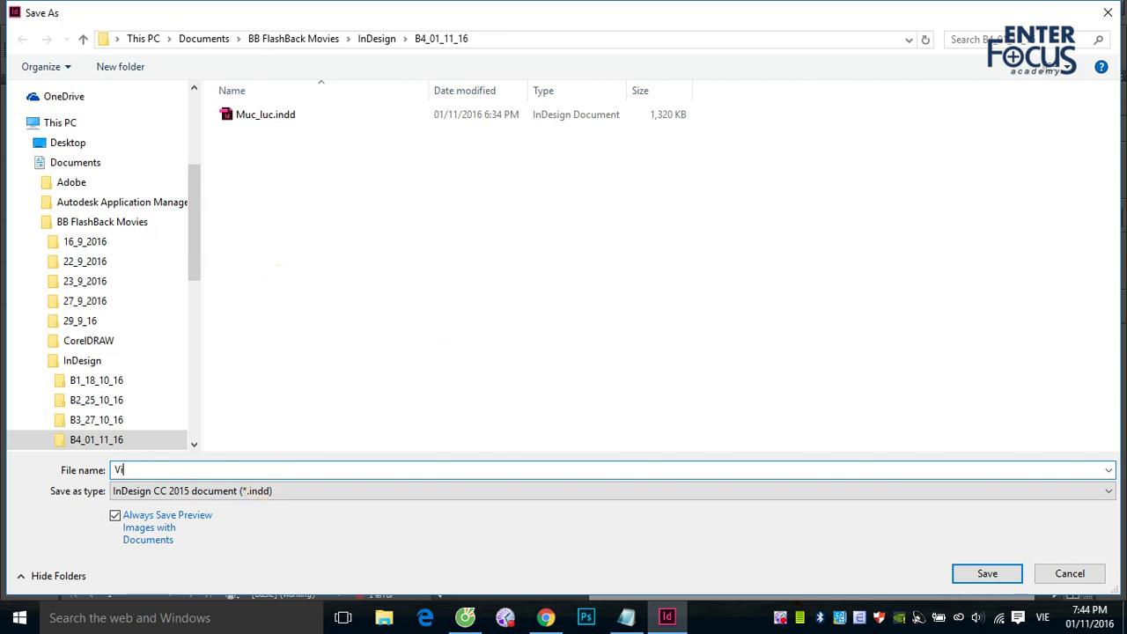
type("_du_1")
key("Return")
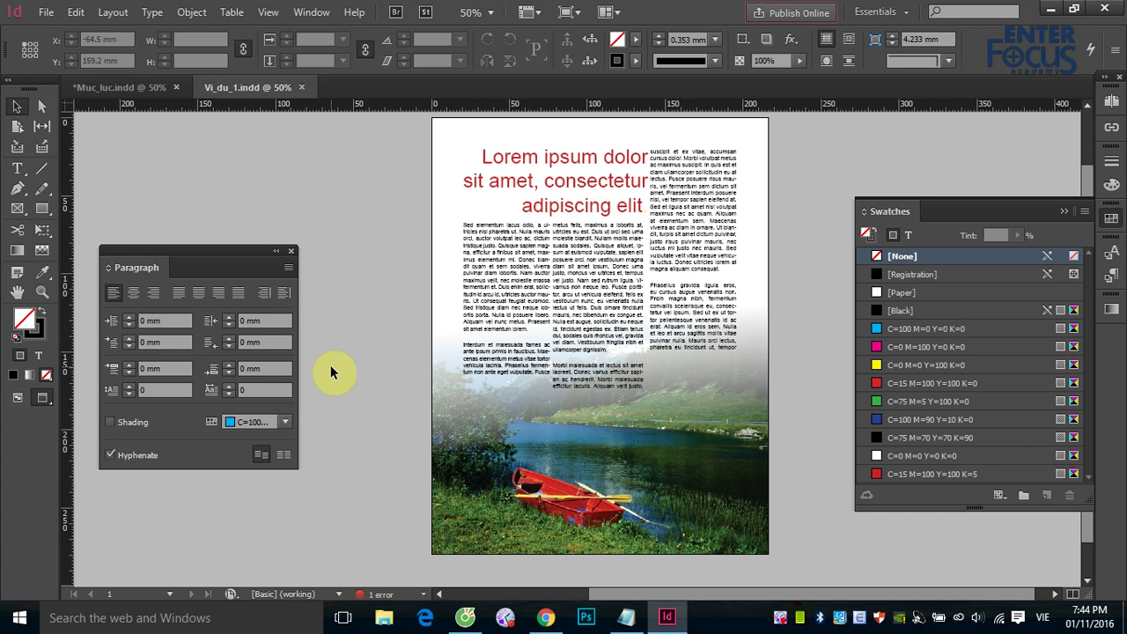
left_click(129, 91)
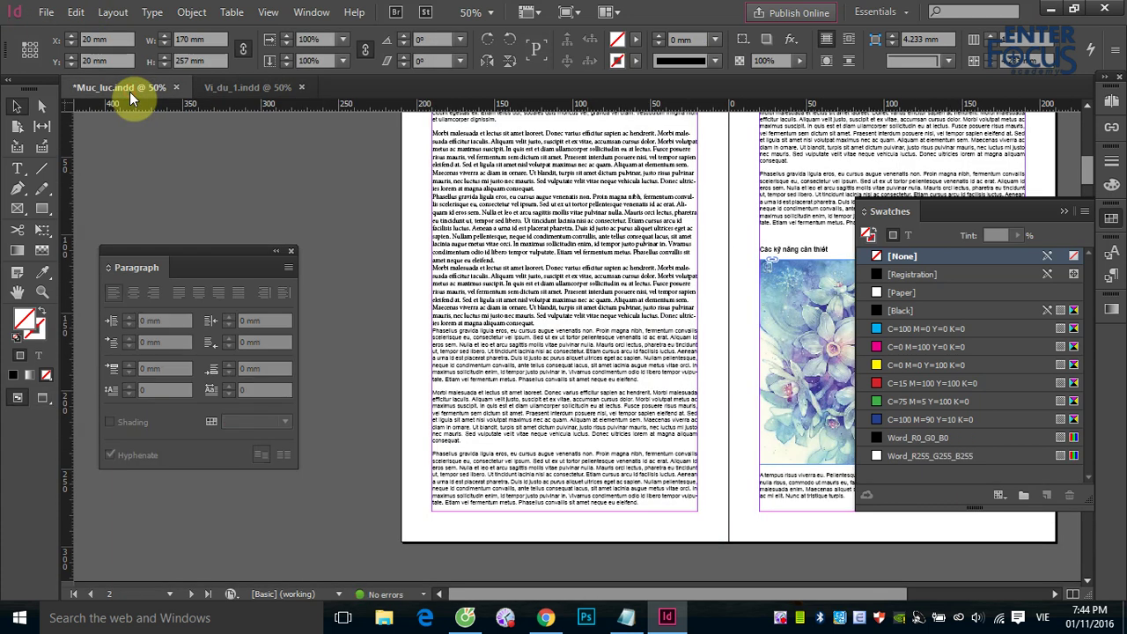
Save the Muc_luc.indd document and create a new one-page A4 print document with facing pages.
key("ctrl+s")
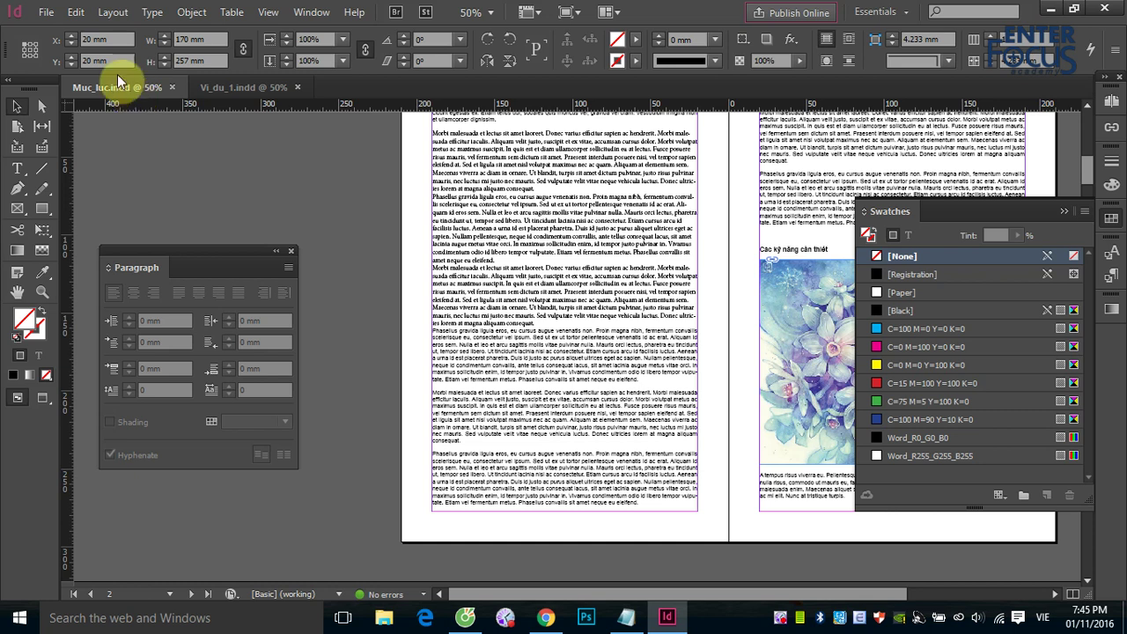
left_click(45, 11)
mouse_move(176, 33)
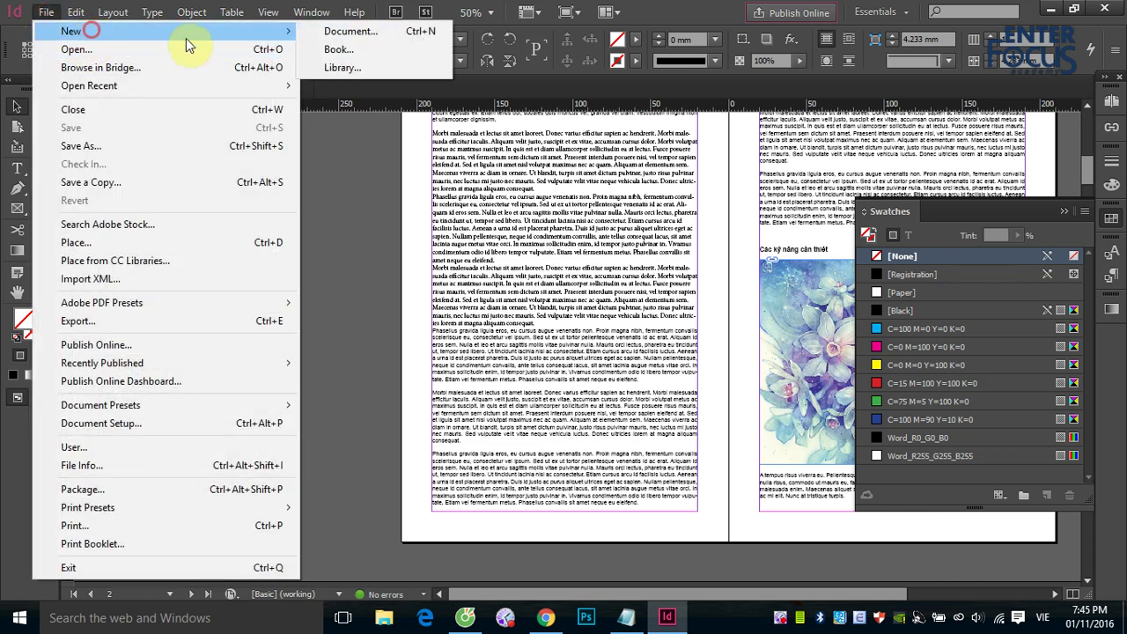
left_click(326, 31)
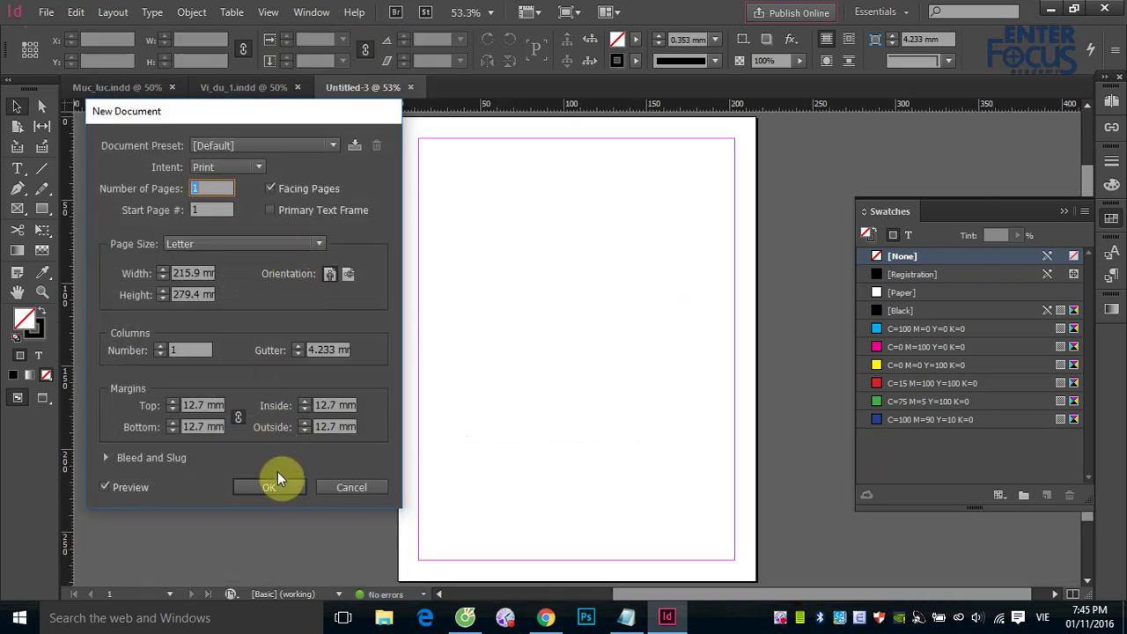
left_click(319, 244)
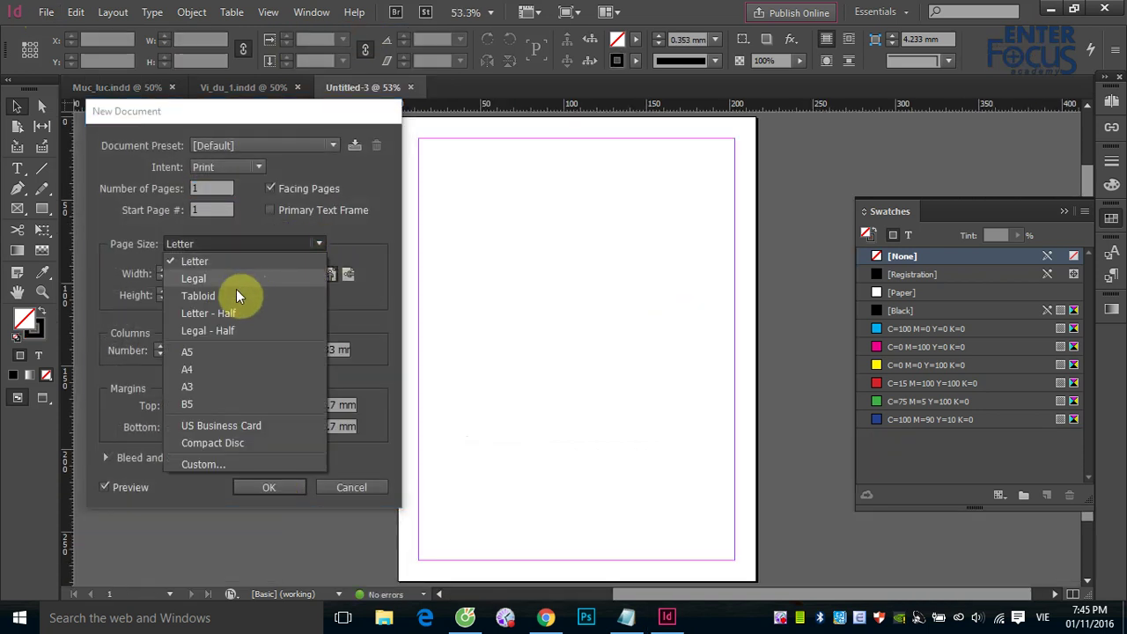
left_click(201, 368)
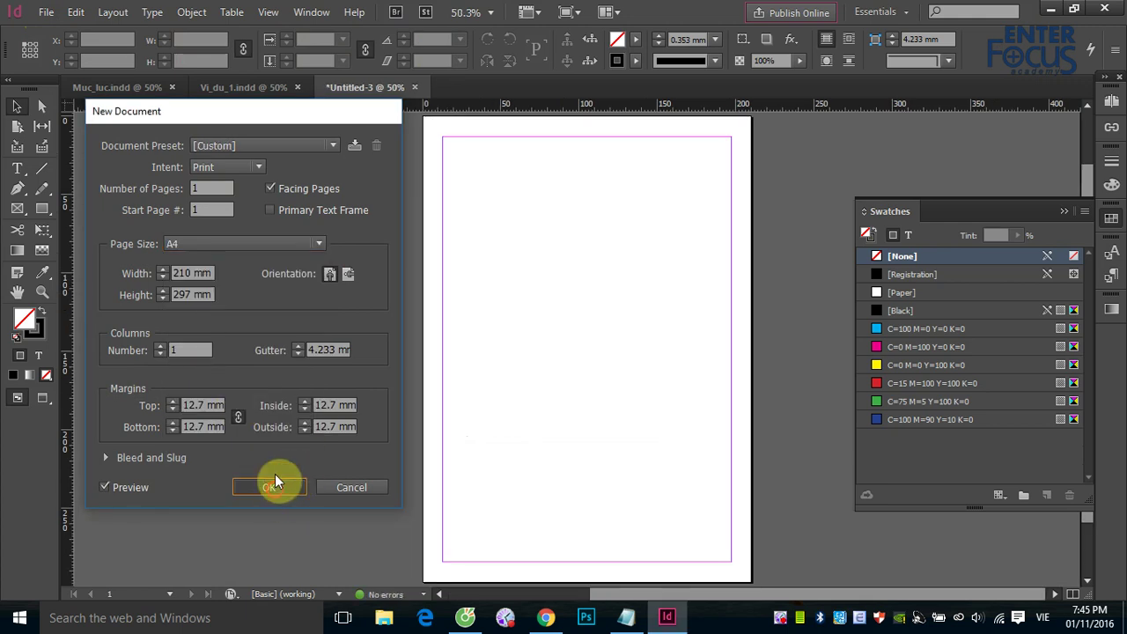
left_click(274, 482)
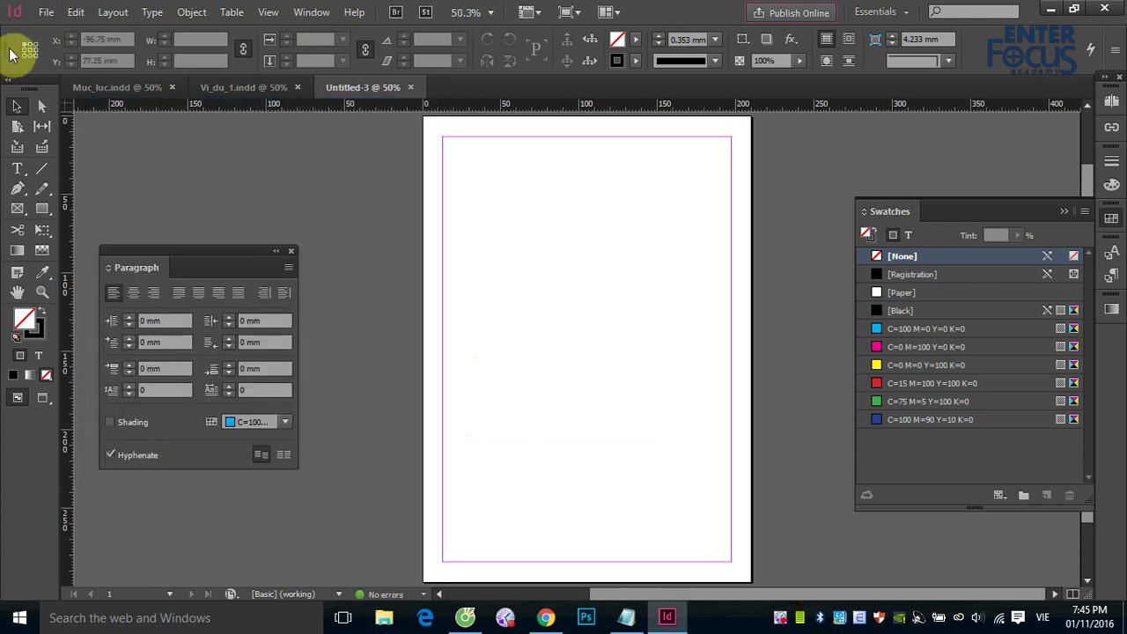
Save the new A4 document as Thang11 in the B4_01_11_16 folder.
left_click(46, 12)
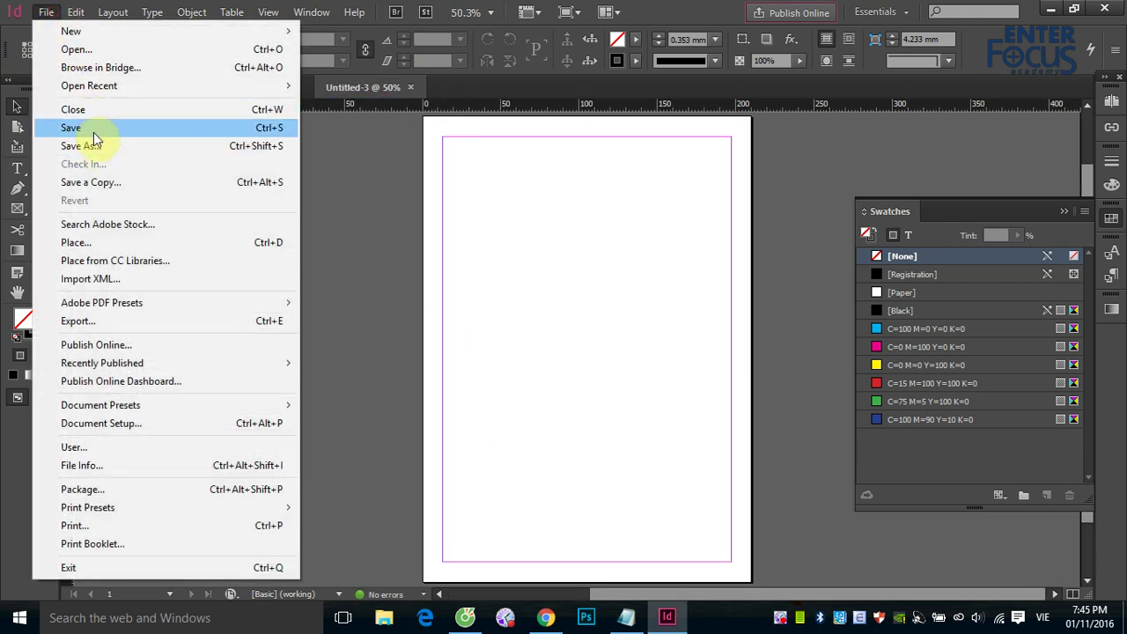
left_click(89, 129)
type("Thang11")
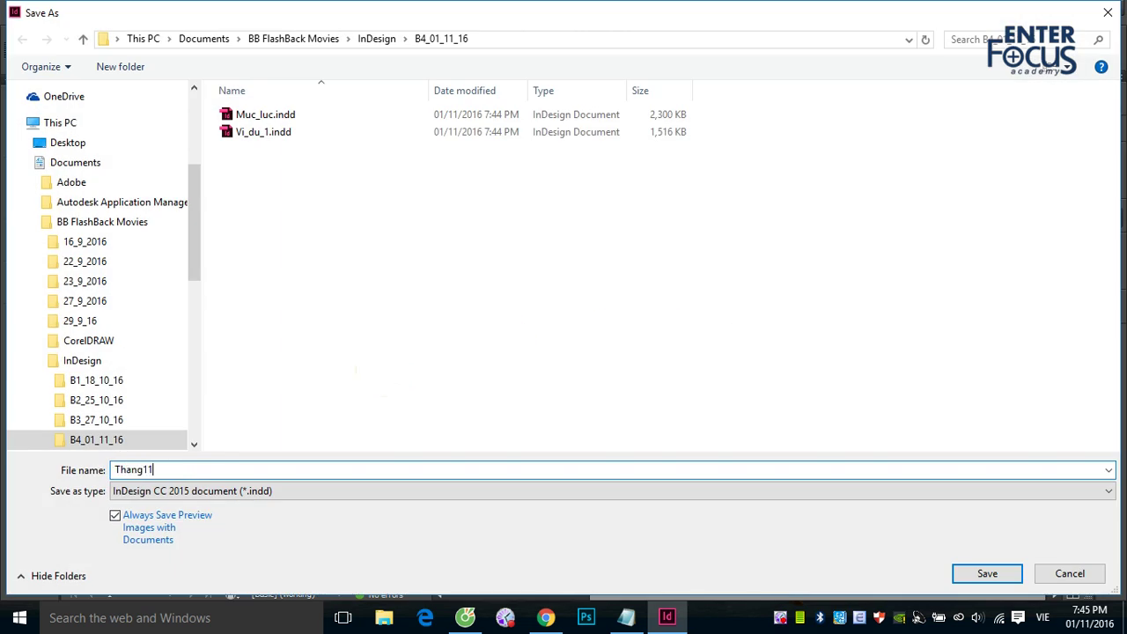
key("Return")
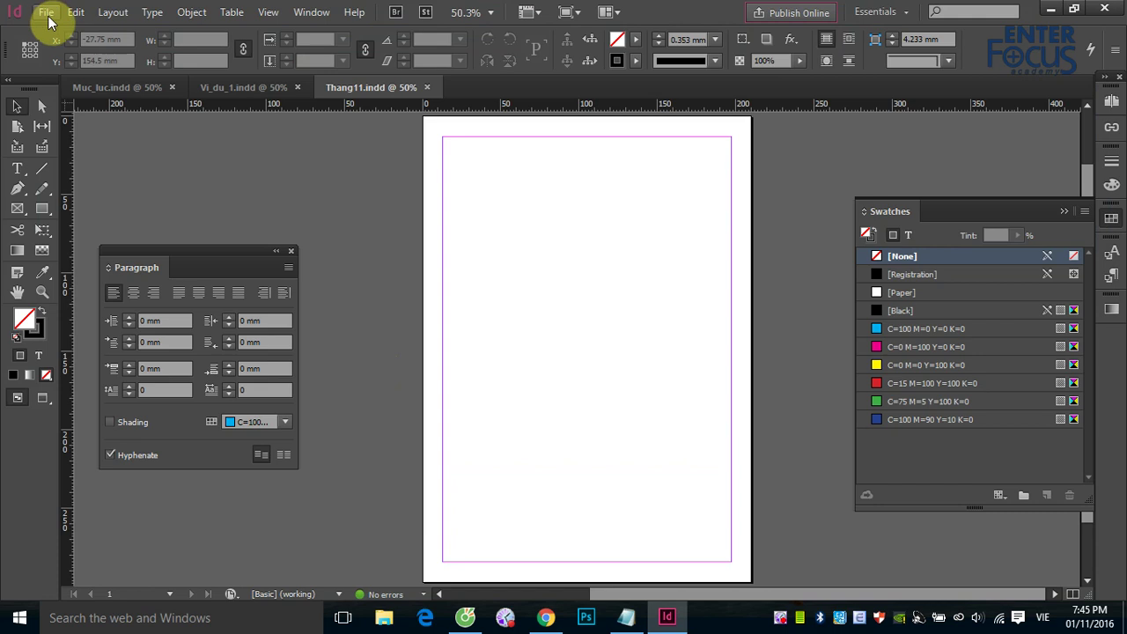
Start loading master pages into Thang11.indd and browse to the InDesign folder inside BB FlashBack Movies in Documents.
left_click(1111, 100)
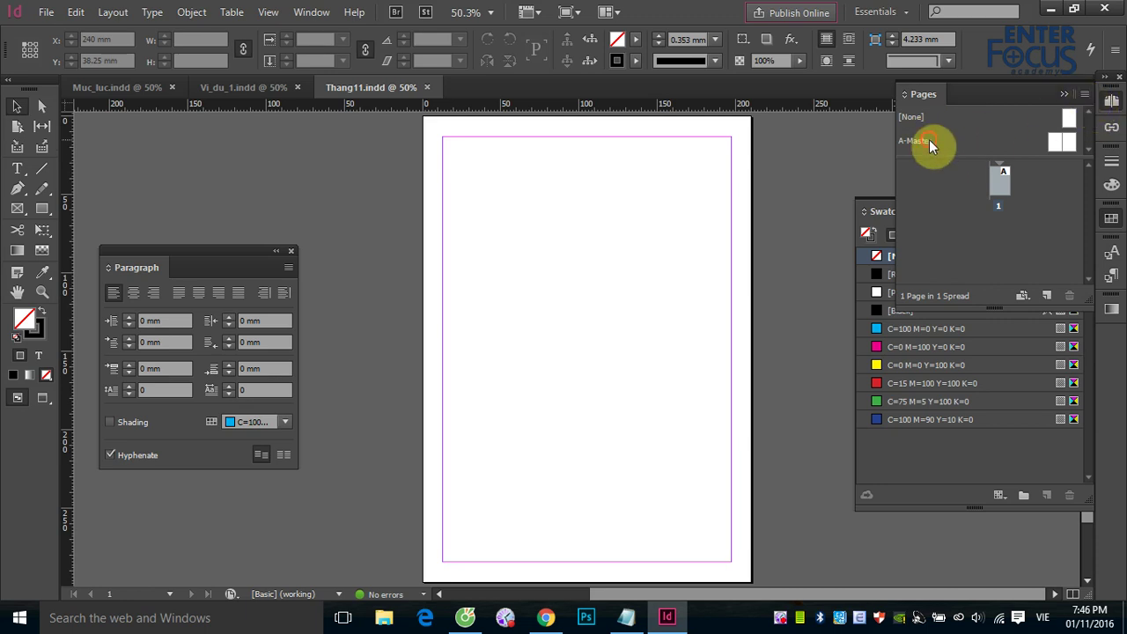
left_click(1086, 95)
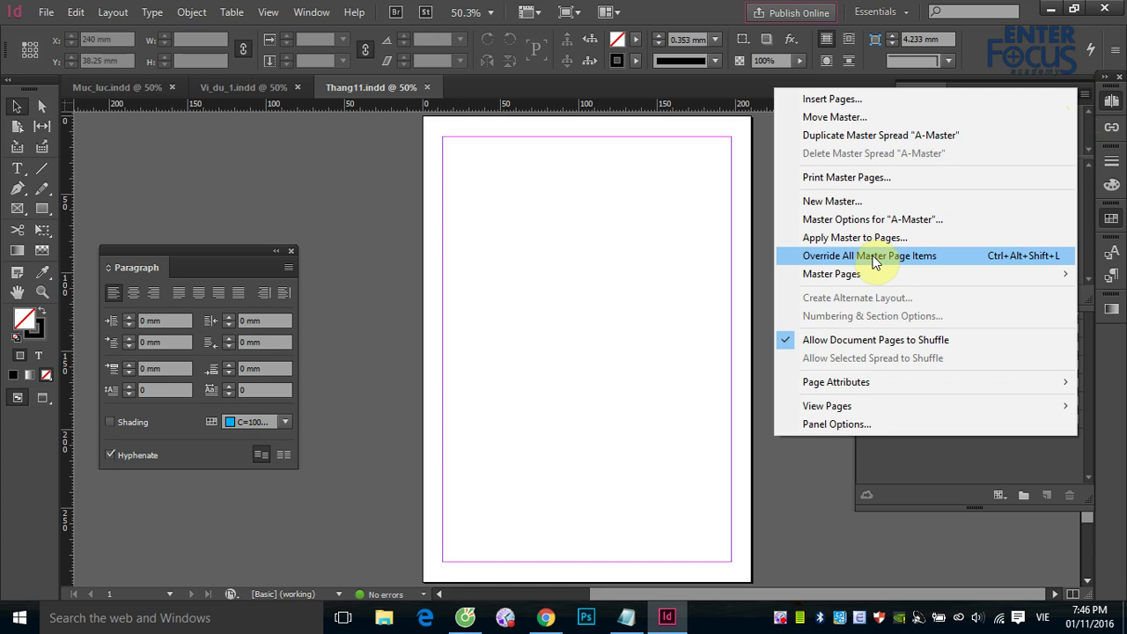
mouse_move(874, 278)
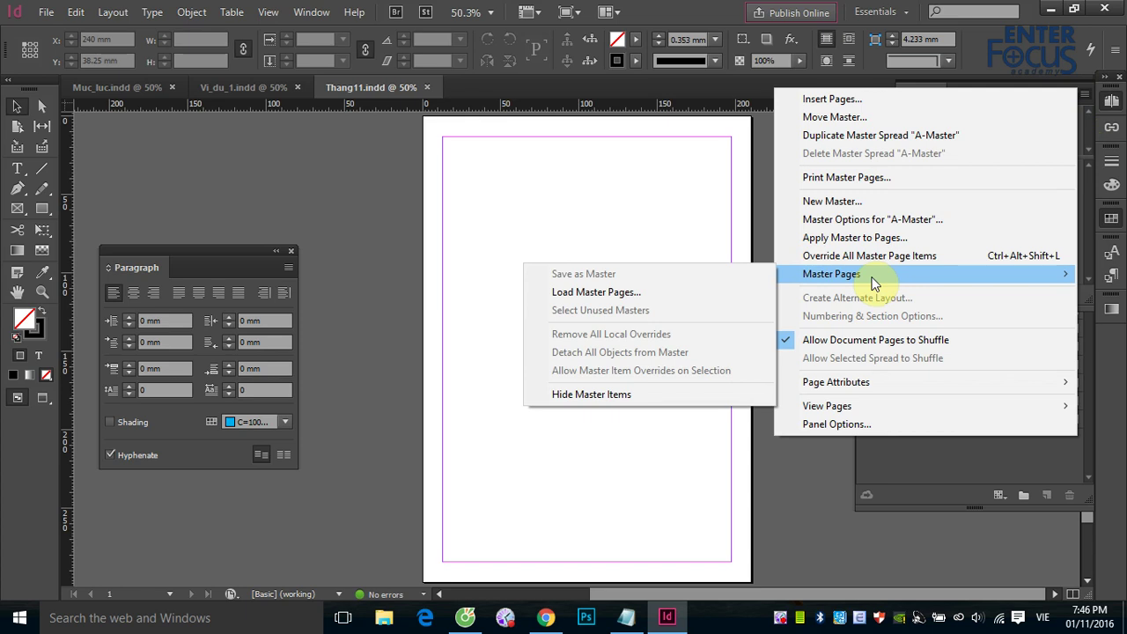
left_click(616, 300)
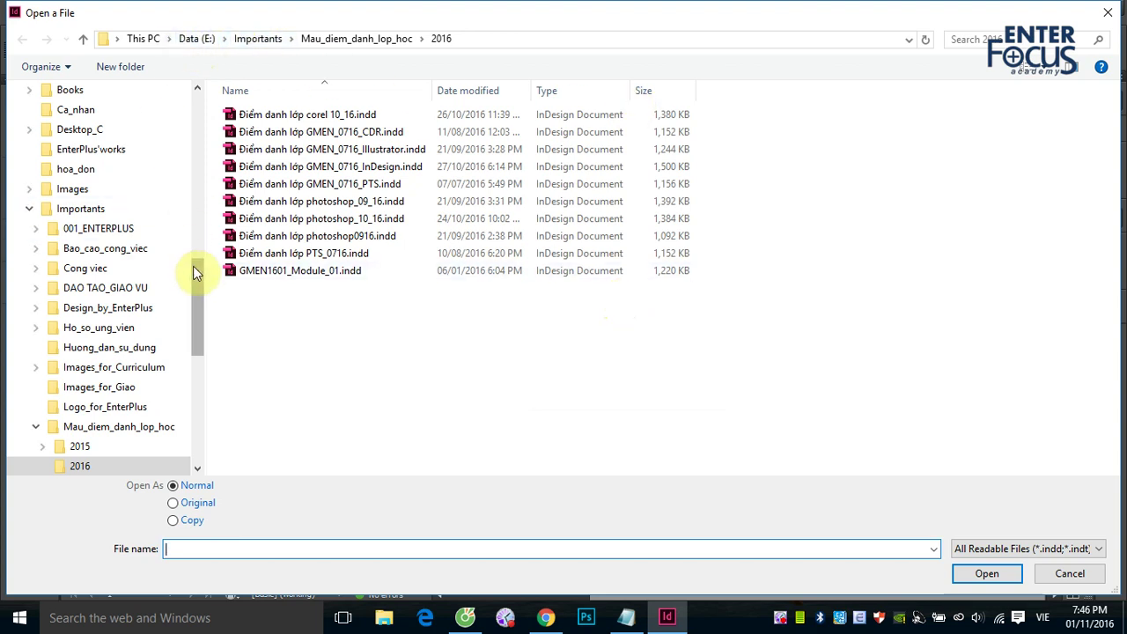
left_click_drag(194, 266, 126, 145)
left_click(84, 159)
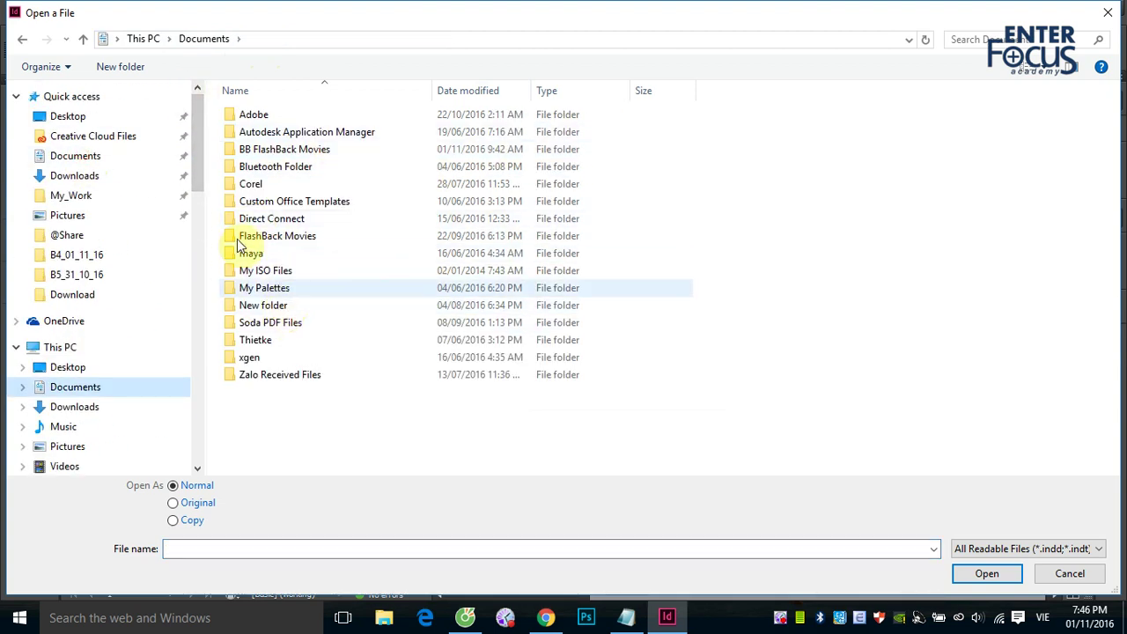
double_click(236, 150)
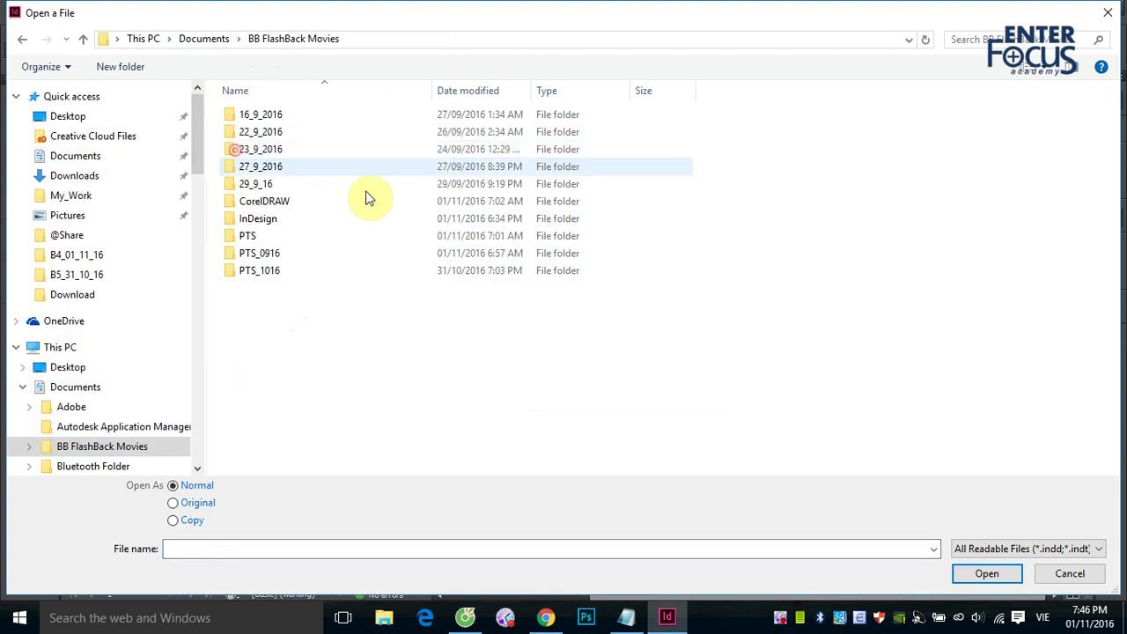
double_click(250, 217)
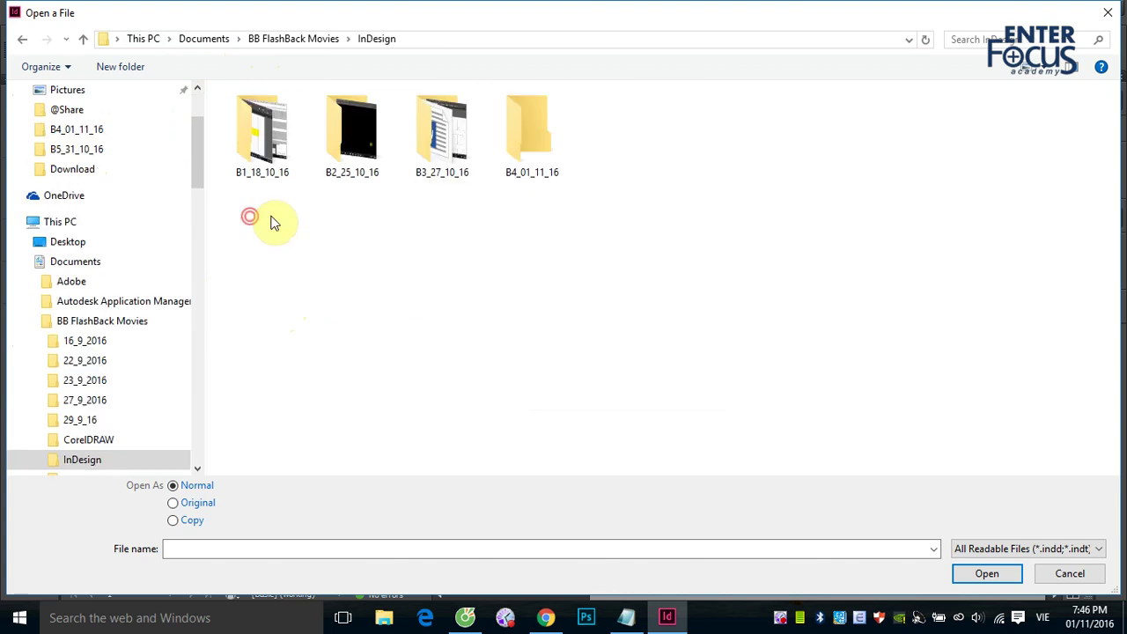
Look for a source document in the B1_18_10_16, B2_25_10_16 and B3_27_10_16 folders, ending in B4_01_11_16.
double_click(268, 130)
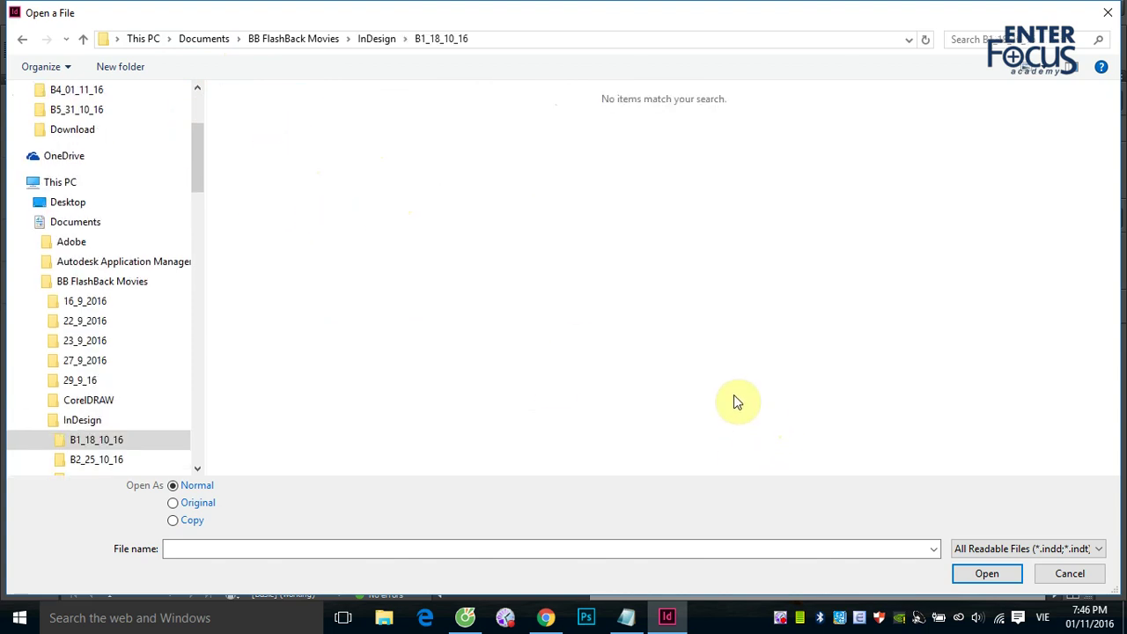
key("BackSpace")
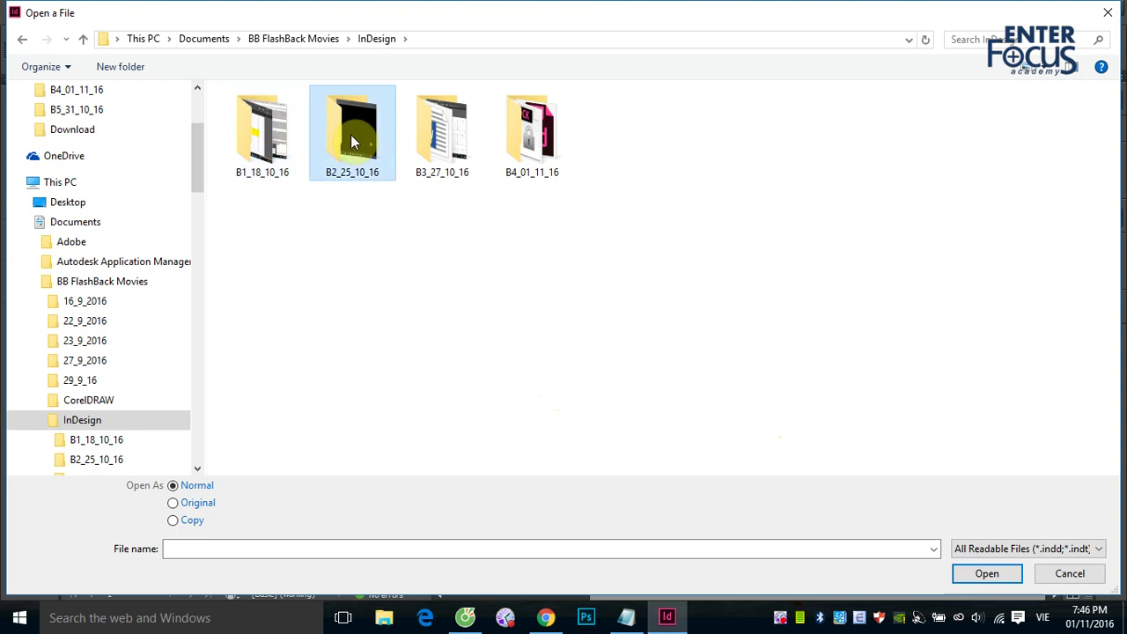
double_click(350, 137)
key("BackSpace")
double_click(452, 154)
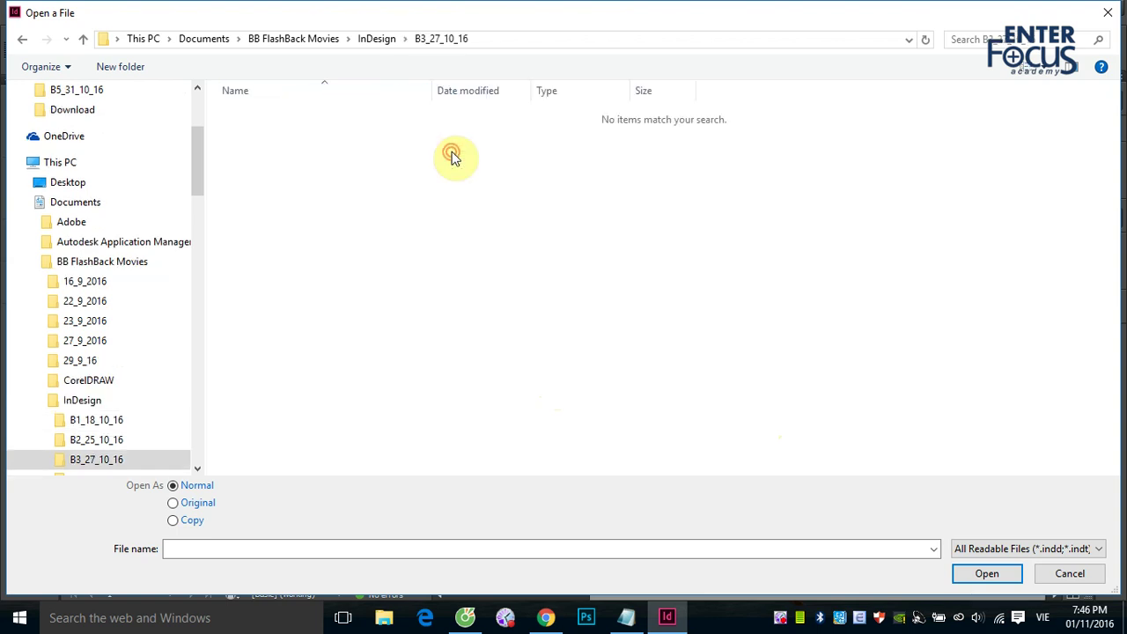
key("BackSpace")
double_click(531, 160)
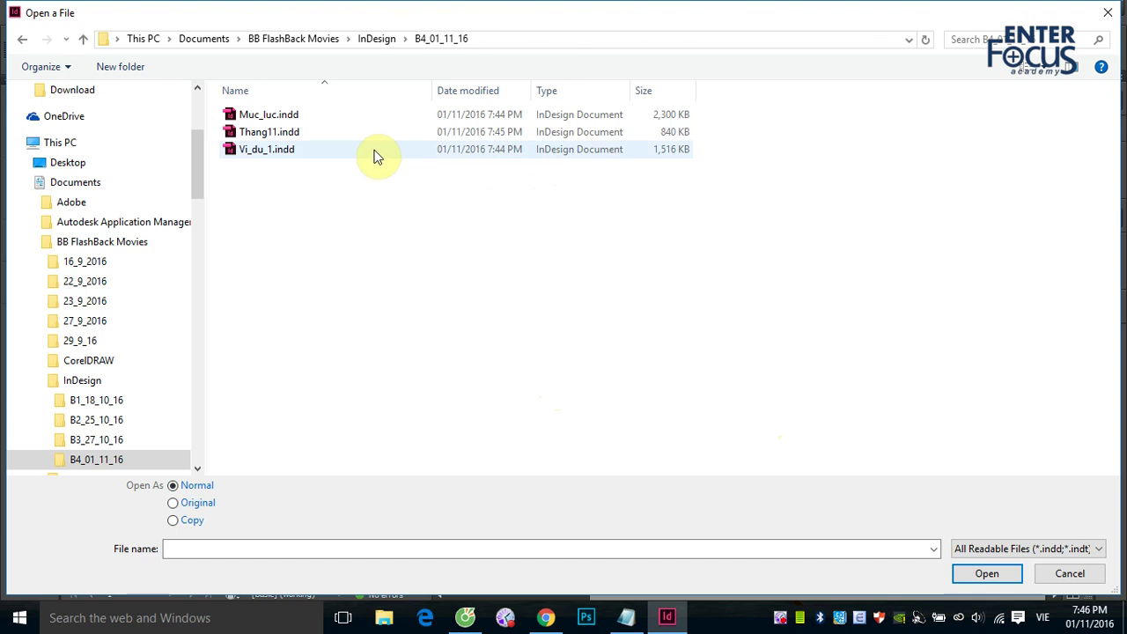
Try to load the master pages from Muc_luc.indd into Thang11.indd and cancel the import.
left_click(255, 150)
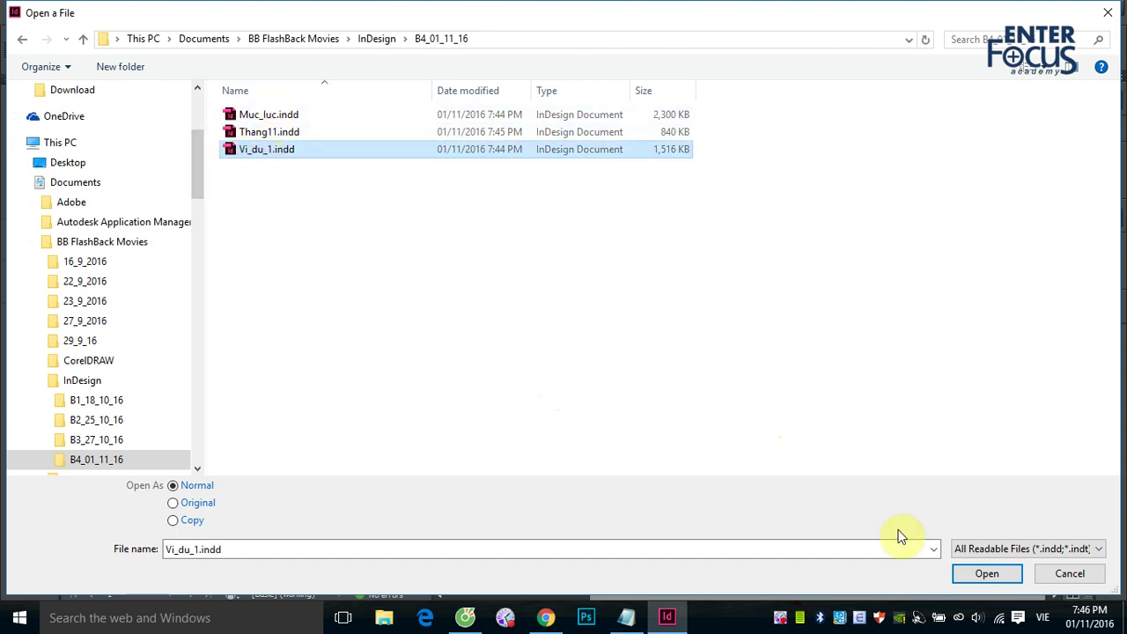
left_click(278, 115)
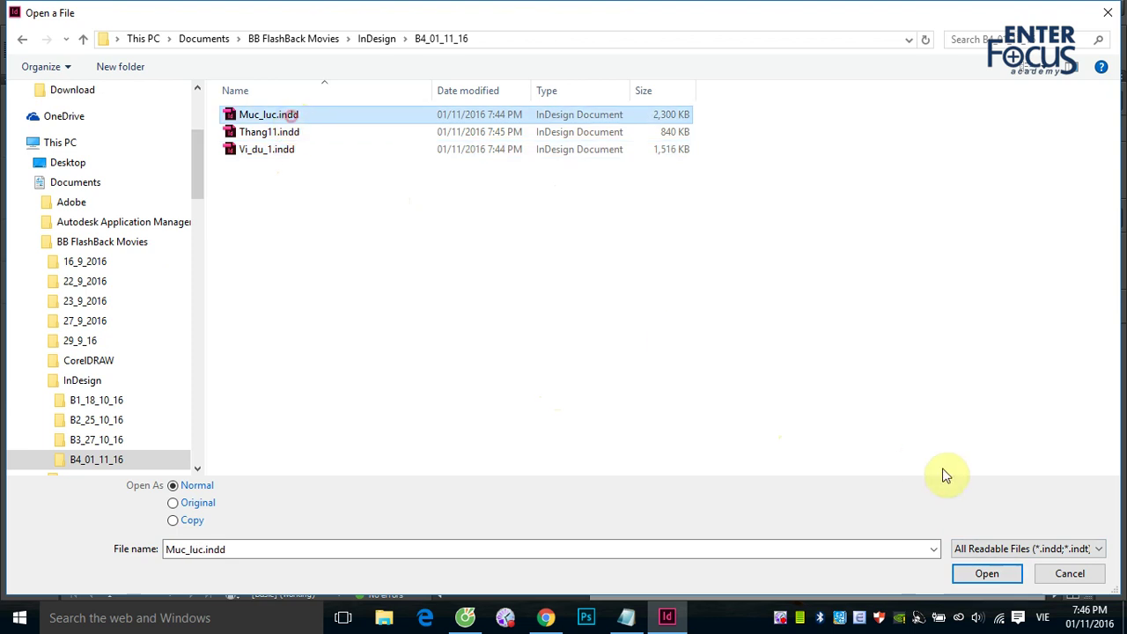
left_click(986, 574)
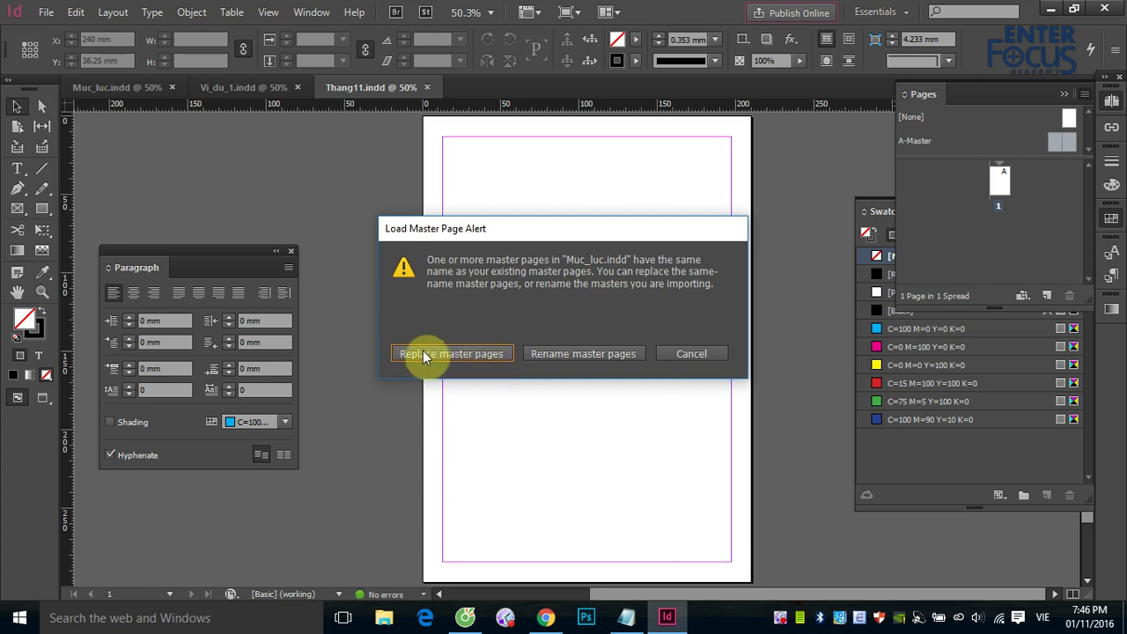
left_click(691, 353)
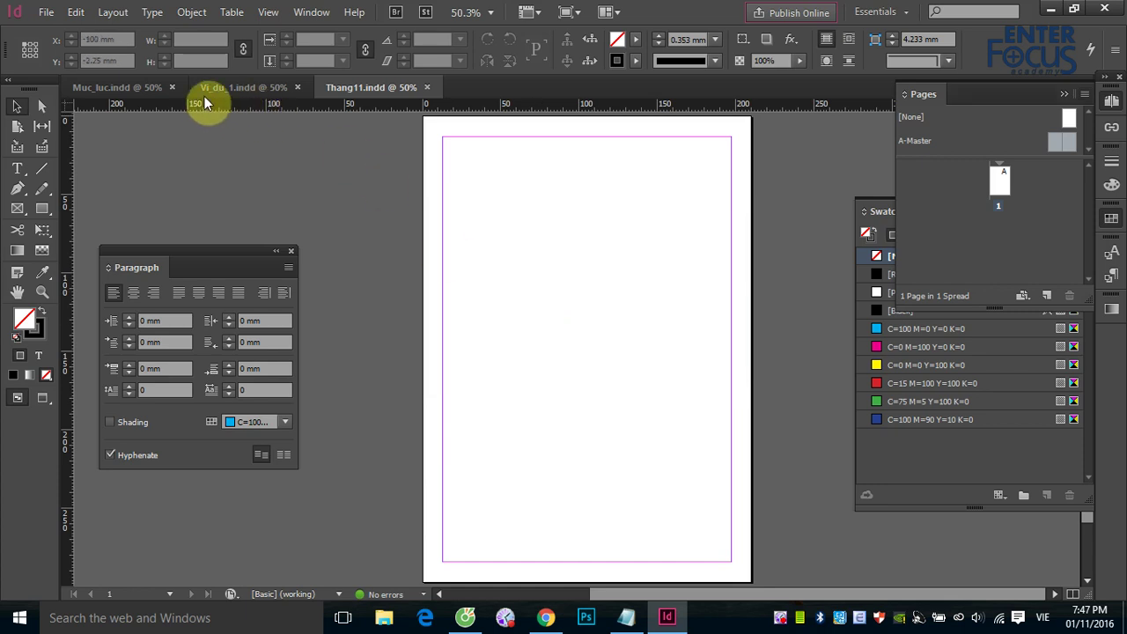
Switch to the Vi_du_1.indd document and open its A-Master spread for editing.
left_click(231, 87)
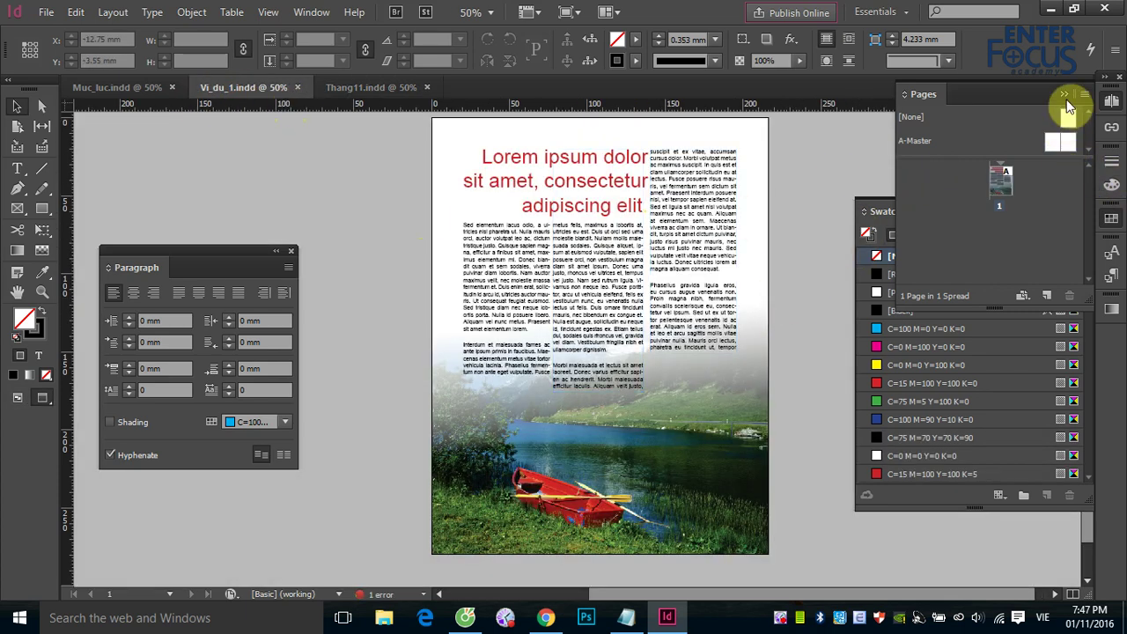
left_click(1065, 93)
left_click(1109, 102)
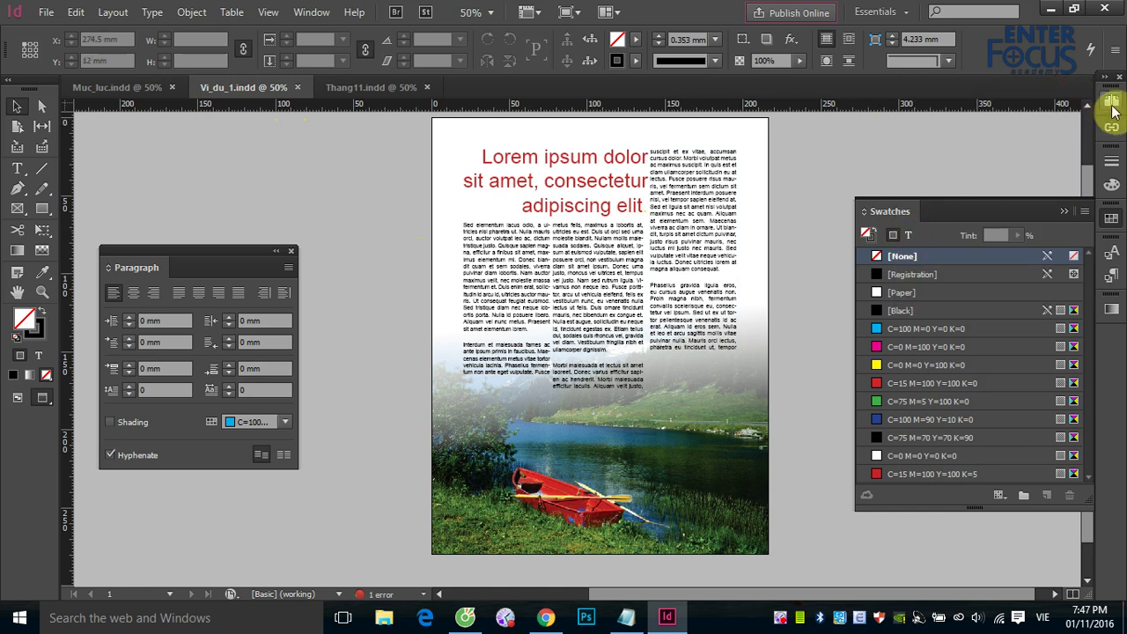
left_click(1064, 141)
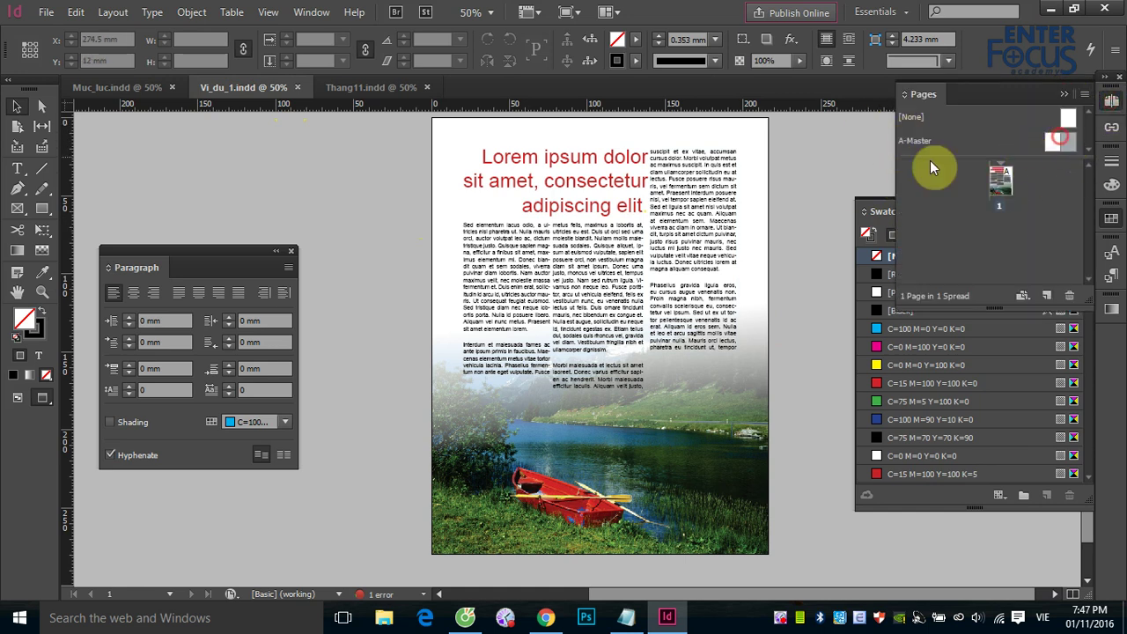
double_click(1049, 143)
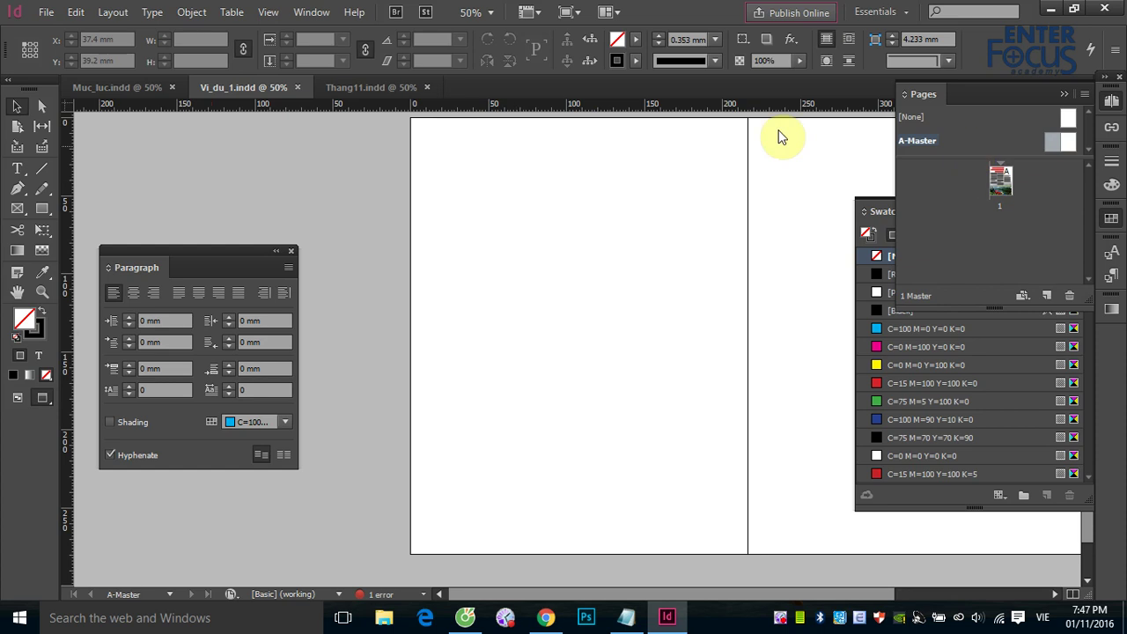
Draw a rectangle about 60 by 18 mm at the left master page's top outer corner and fill it with C=0 M=100 Y=0 K=0.
left_click(41, 209)
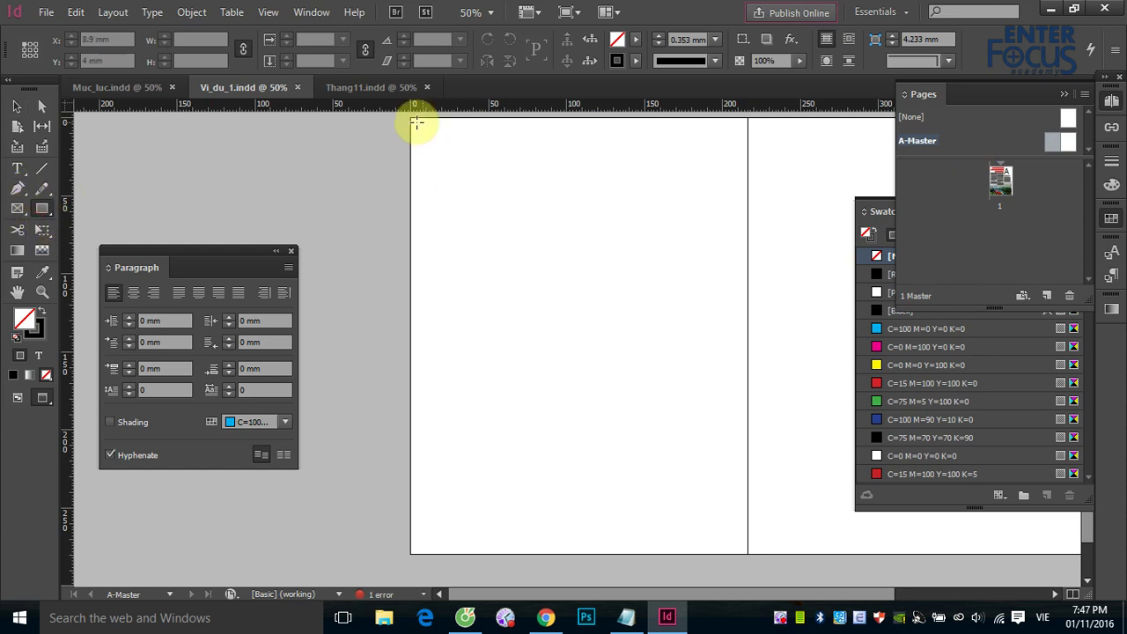
left_click_drag(411, 117, 505, 144)
left_click(876, 346)
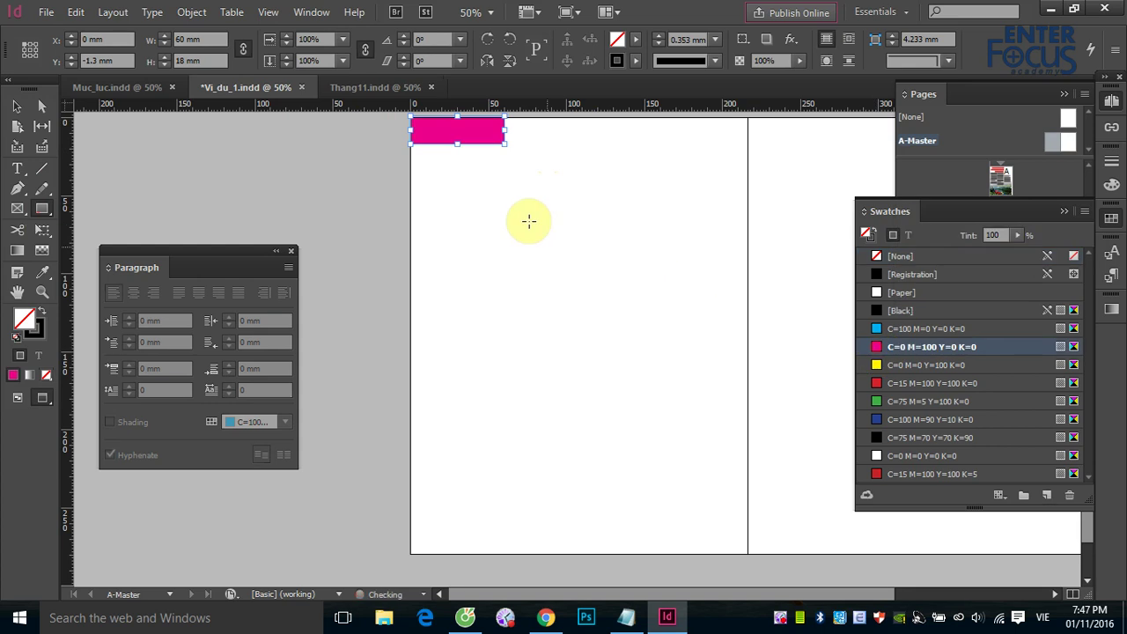
Copy the magenta rectangle to the right master page's top outer corner and fill the copy with C=100 M=0 Y=0 K=0.
left_click(16, 105)
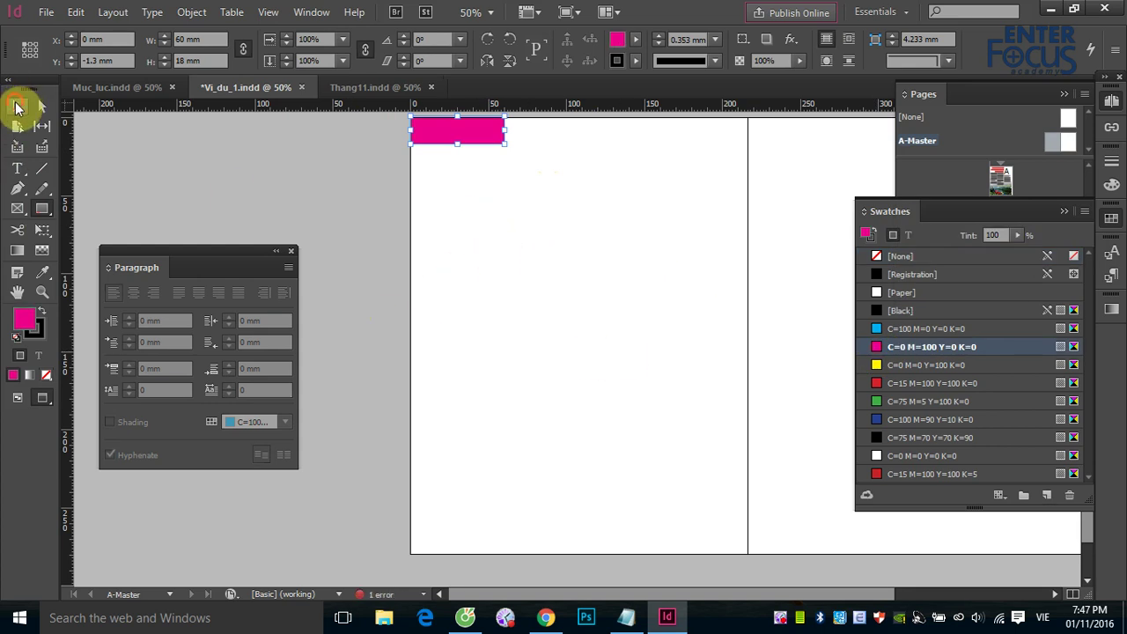
left_click_drag(675, 224, 162, 234)
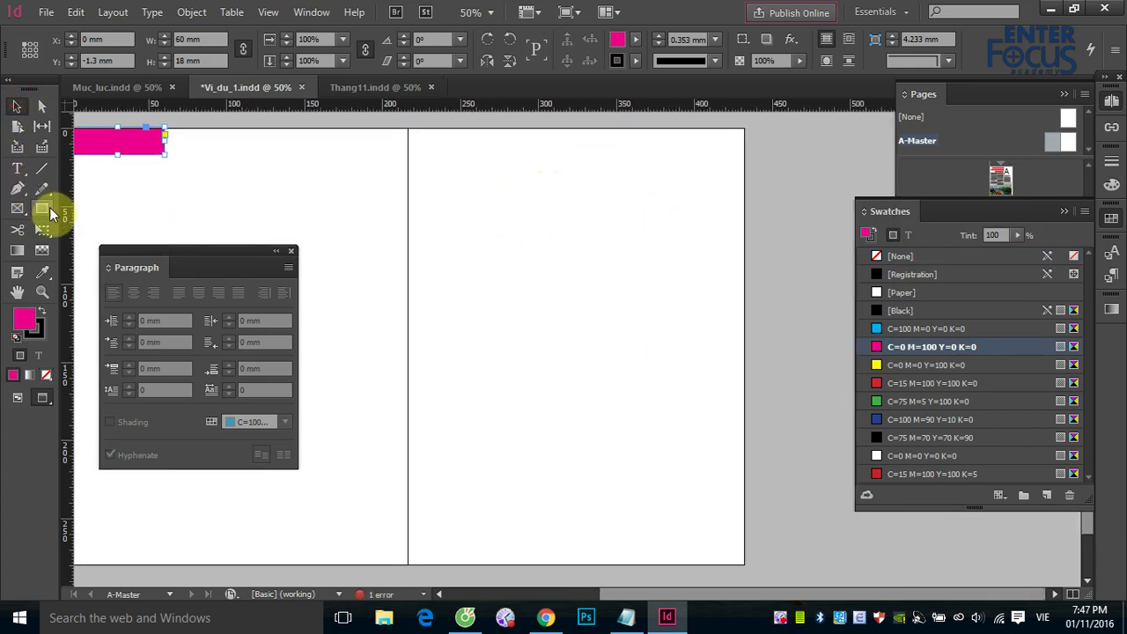
left_click_drag(139, 143, 716, 142)
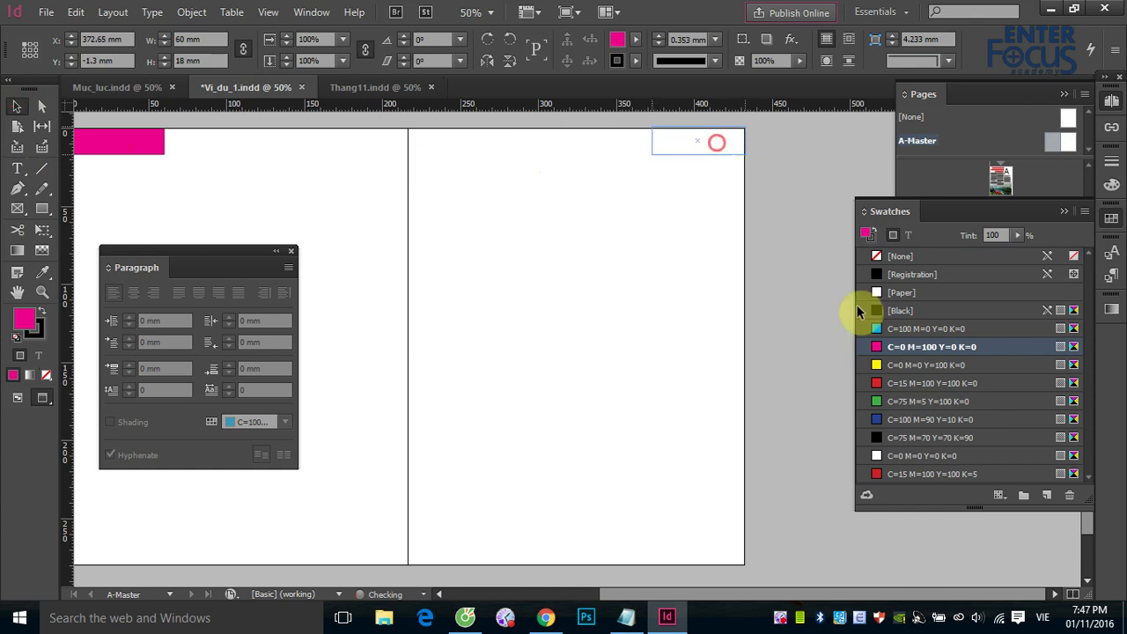
left_click(878, 331)
Create a text frame about 39 by 9 mm at the left master page's bottom outer corner containing a current page number marker.
left_click_drag(534, 423, 704, 201)
left_click(290, 250)
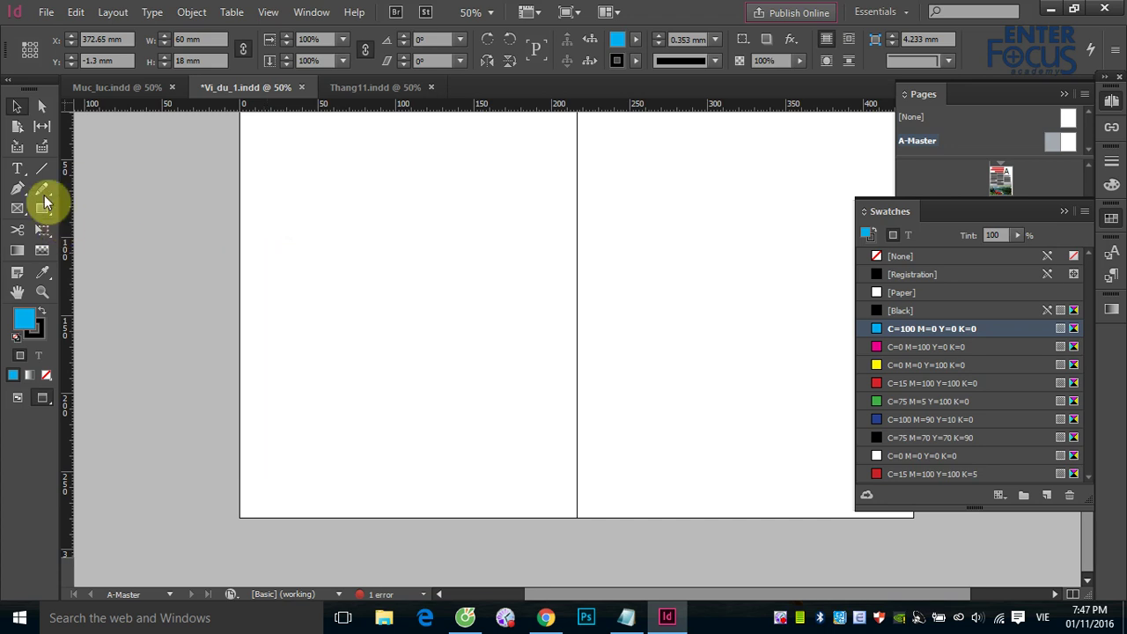
left_click(22, 168)
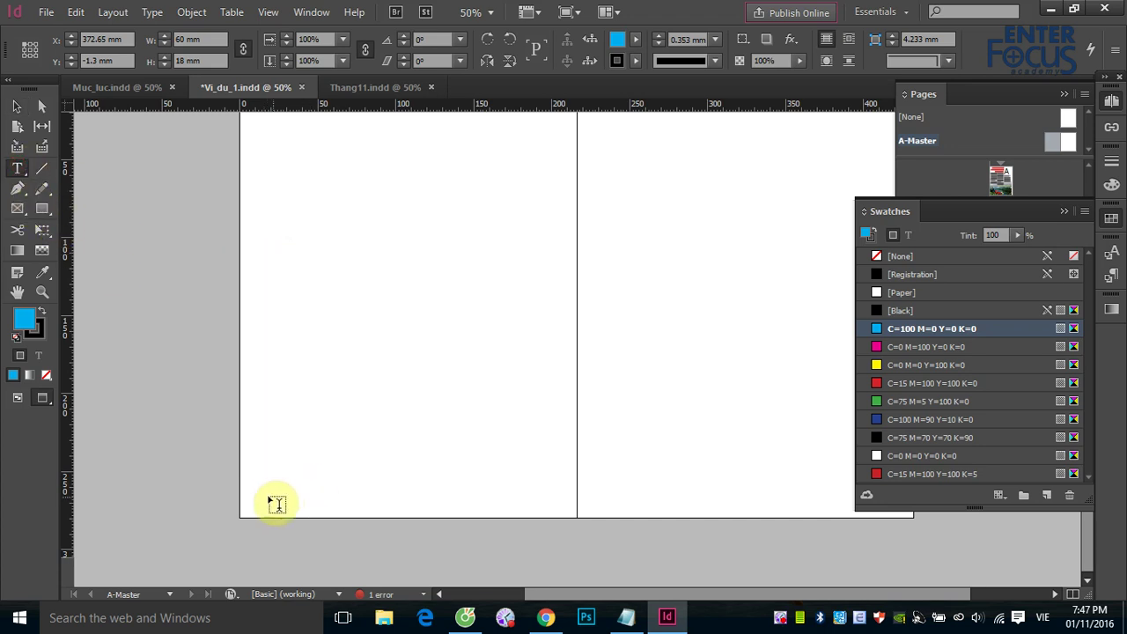
left_click_drag(262, 495, 322, 503)
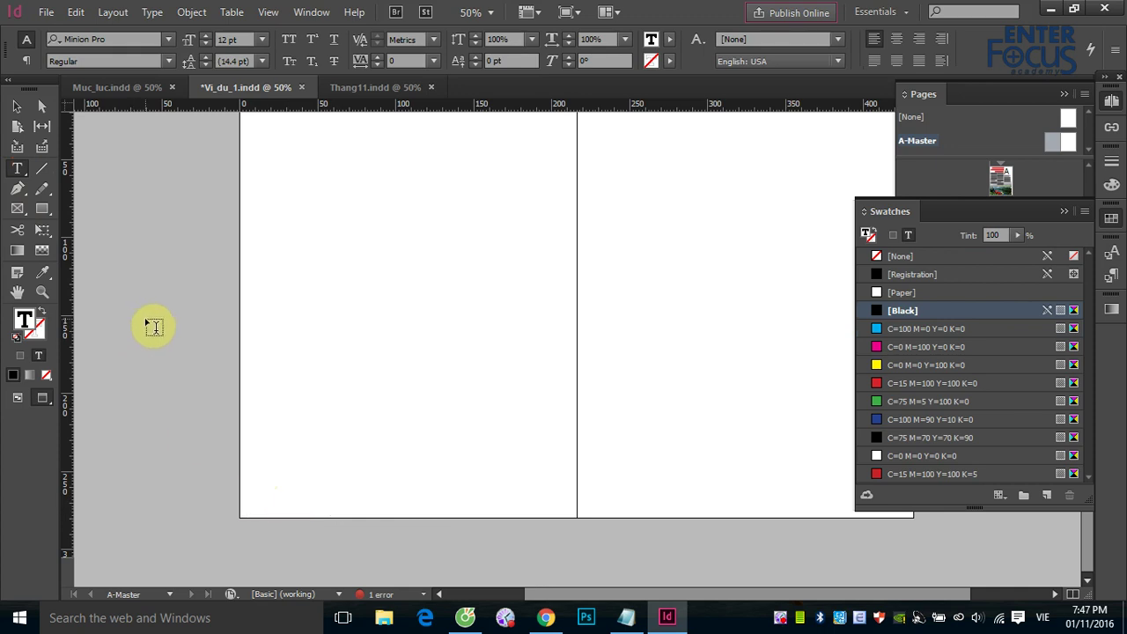
left_click(154, 12)
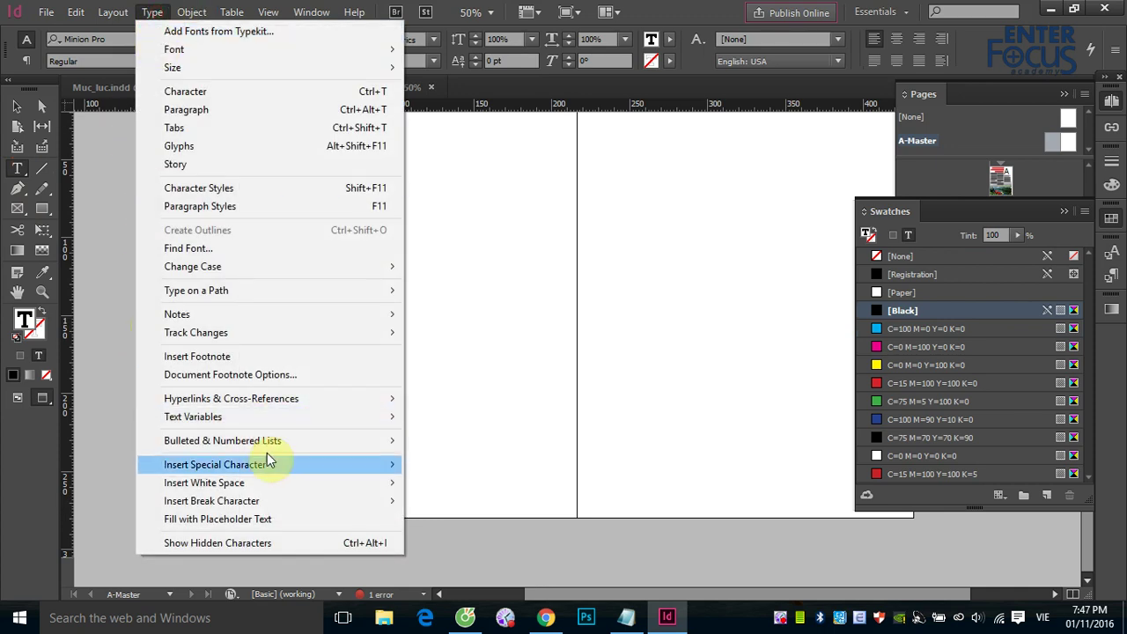
mouse_move(270, 467)
mouse_move(452, 483)
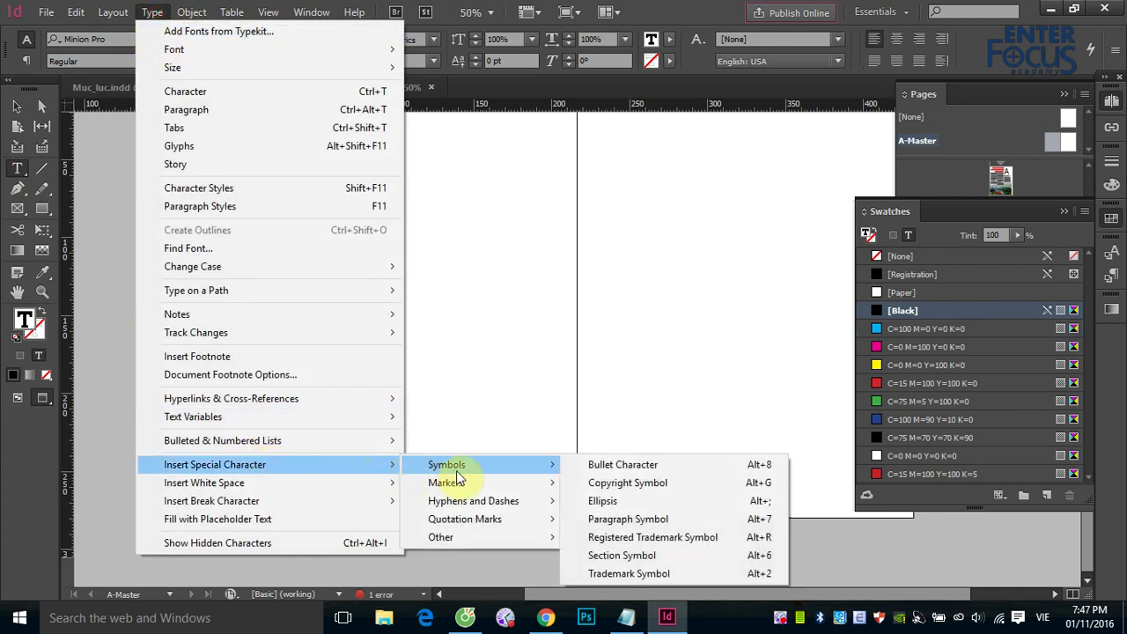
left_click(596, 483)
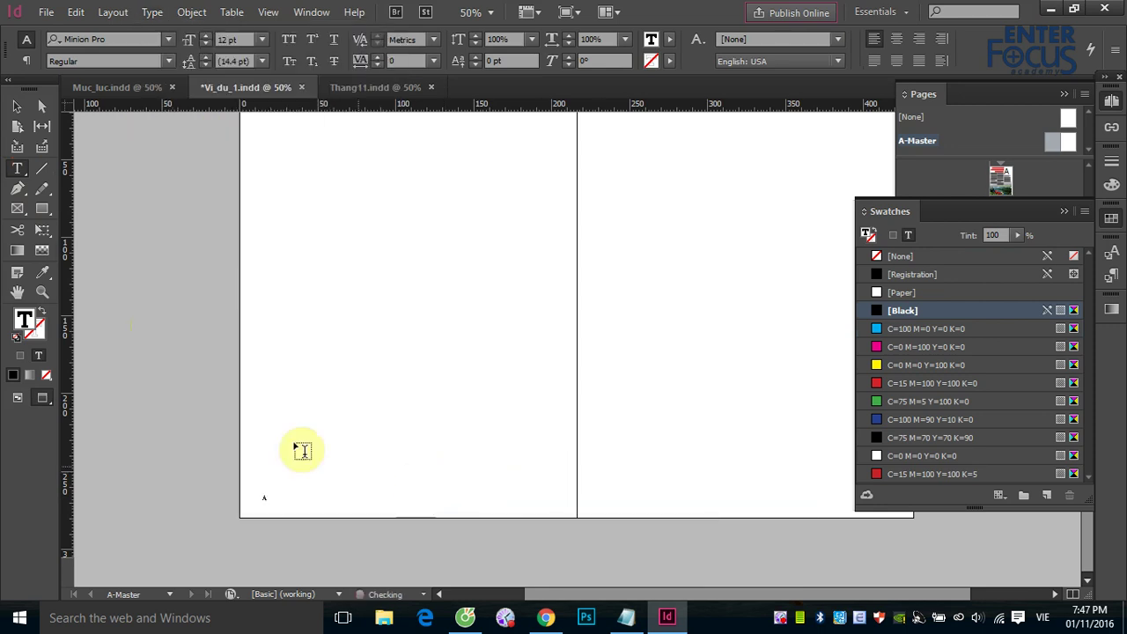
Copy the page-number frame to the right master page's bottom outer corner with right-aligned text, and save Vi_du_1.indd.
left_click(16, 106)
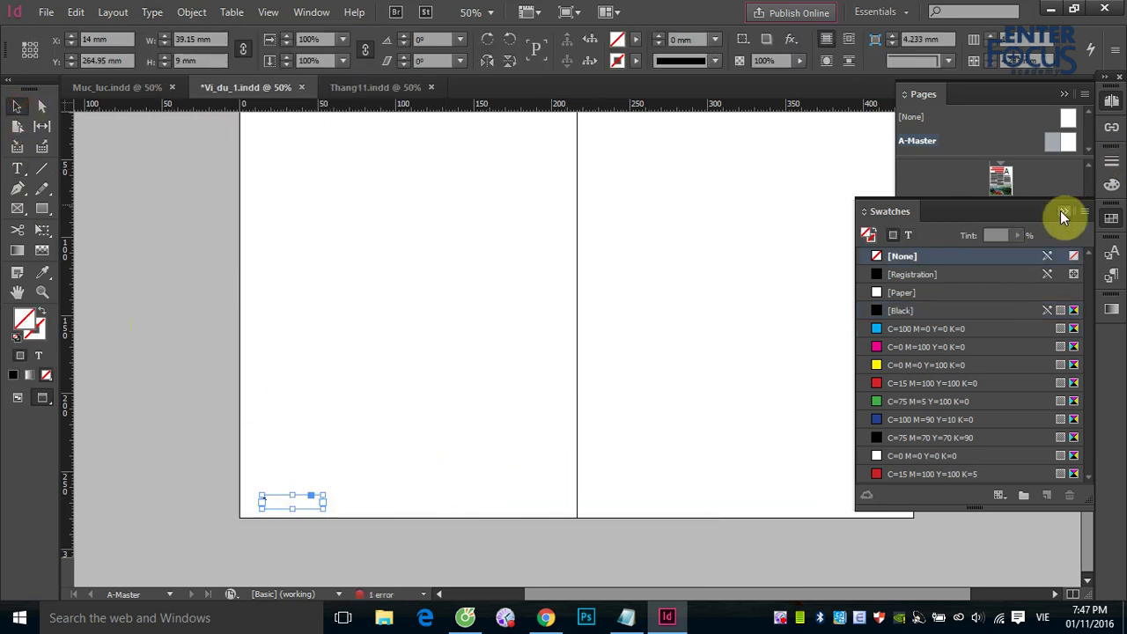
left_click(1062, 215)
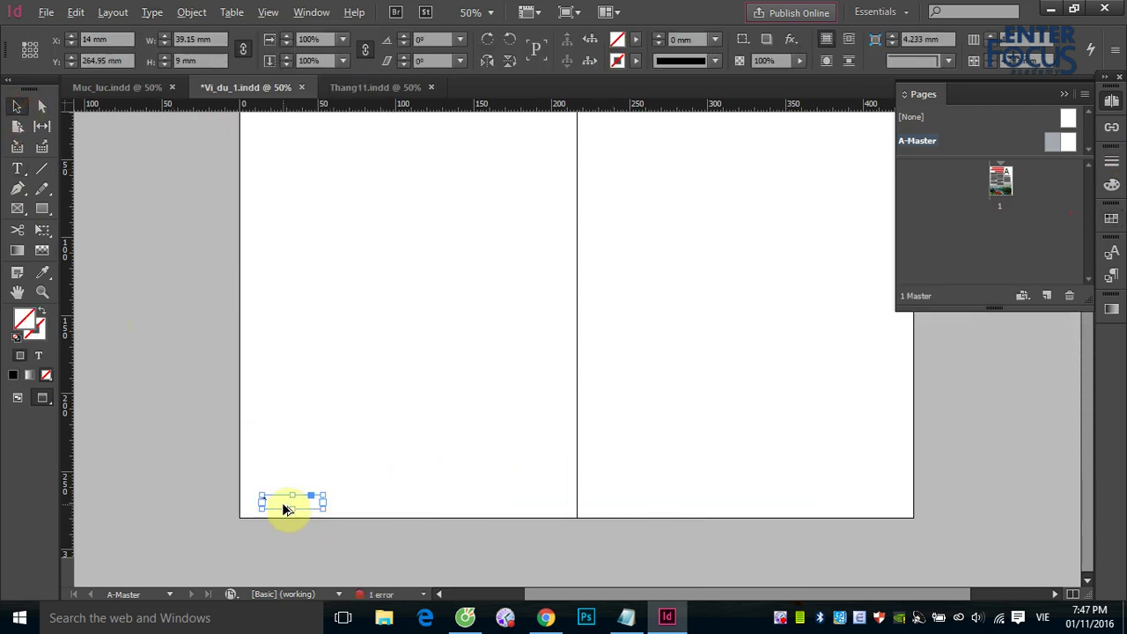
left_click_drag(284, 509, 850, 498)
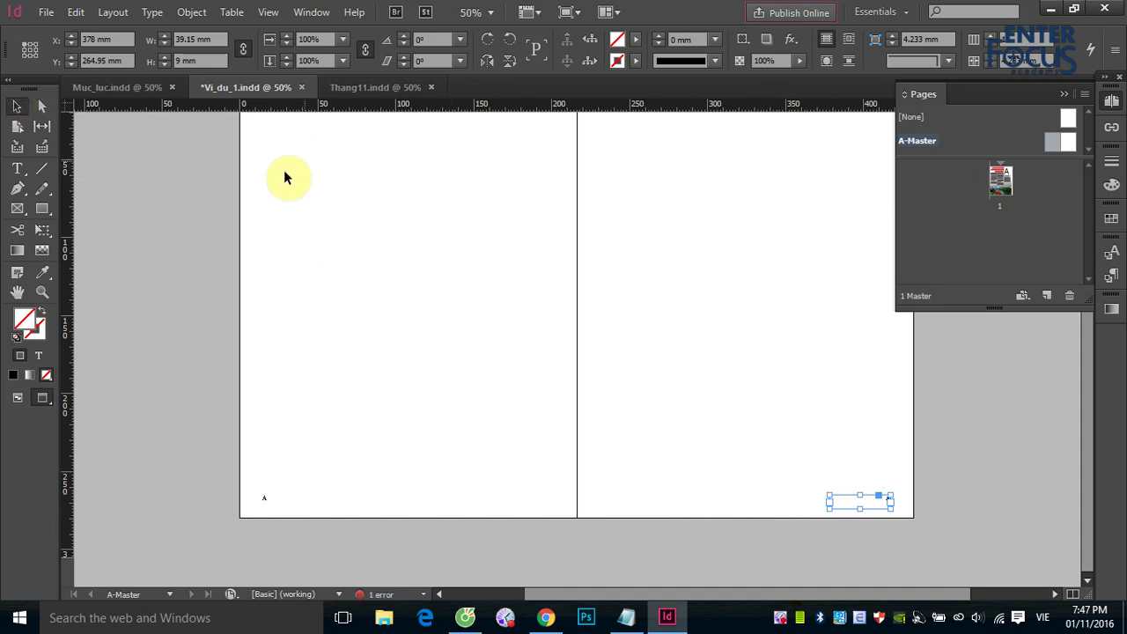
left_click(169, 181)
key("ctrl+s")
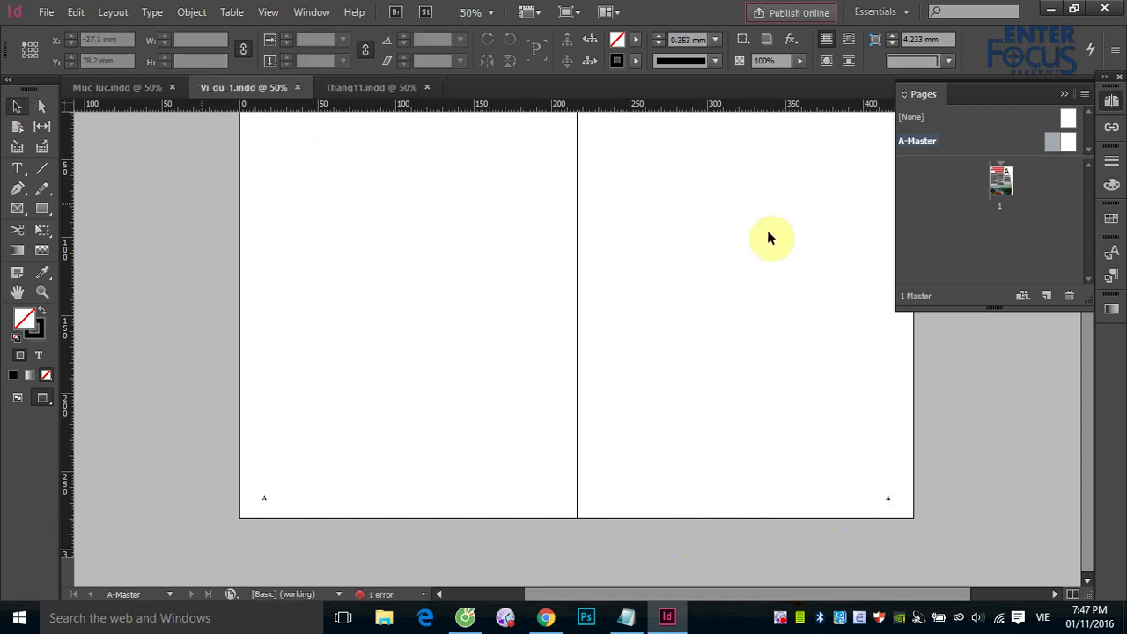
Load the master pages from Vi_du_1.indd into Thang11.indd, replacing the same-name masters and accepting the page size difference.
left_click(370, 88)
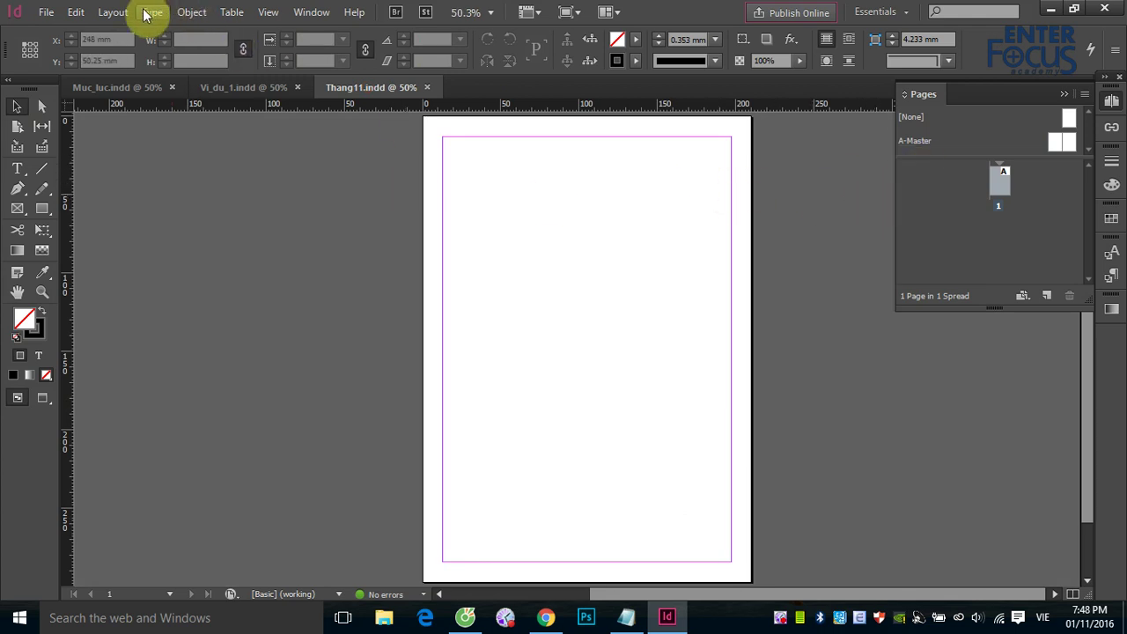
left_click(1085, 97)
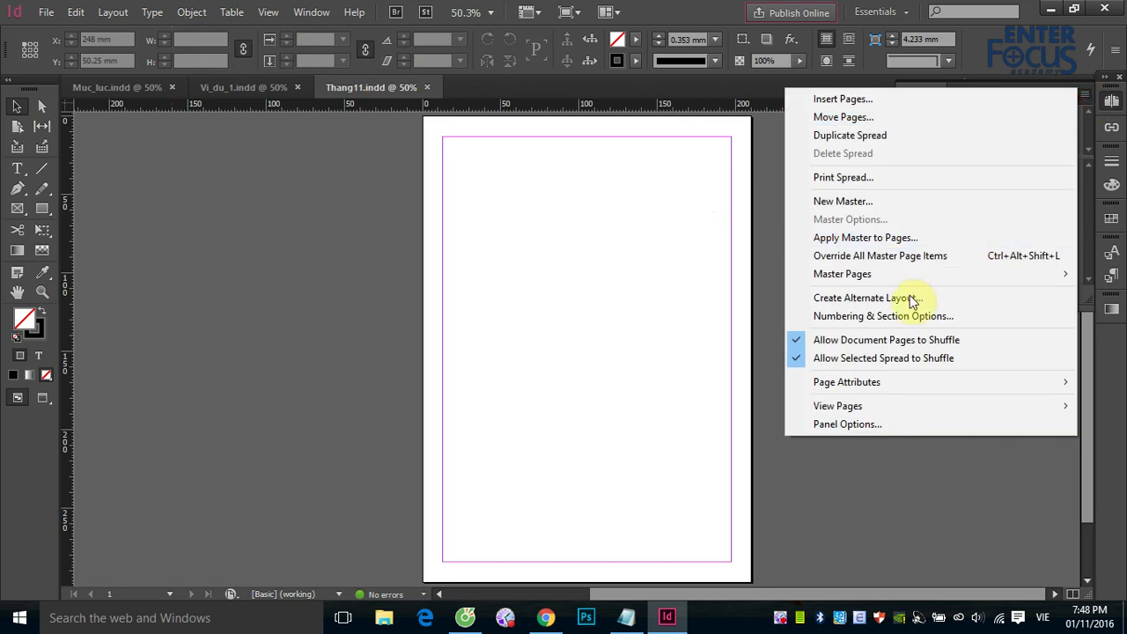
mouse_move(867, 281)
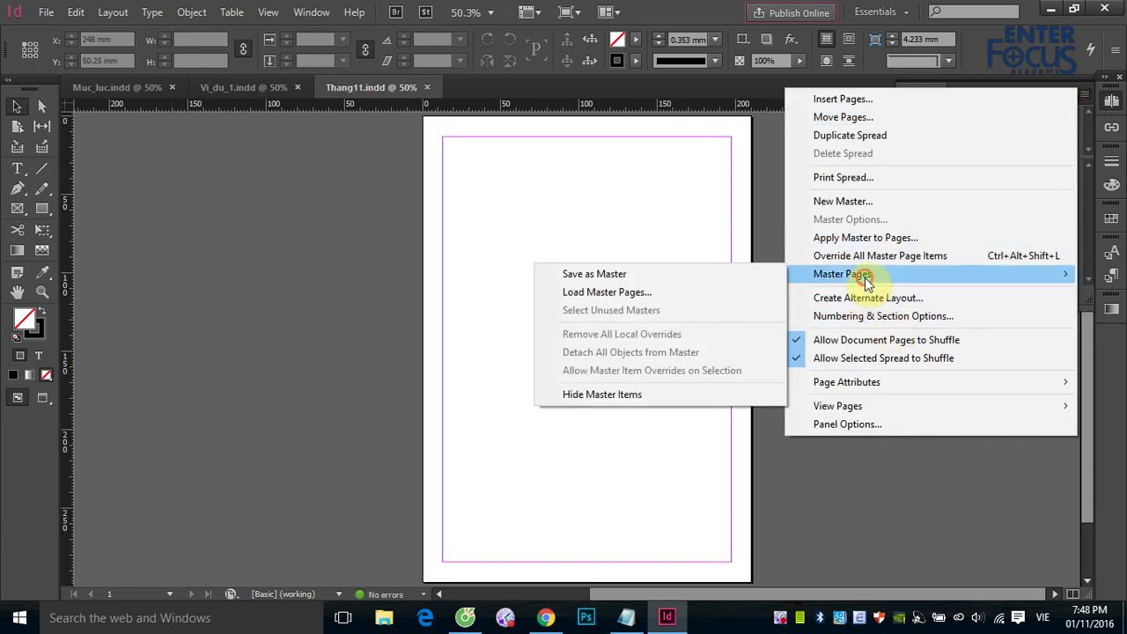
left_click(644, 290)
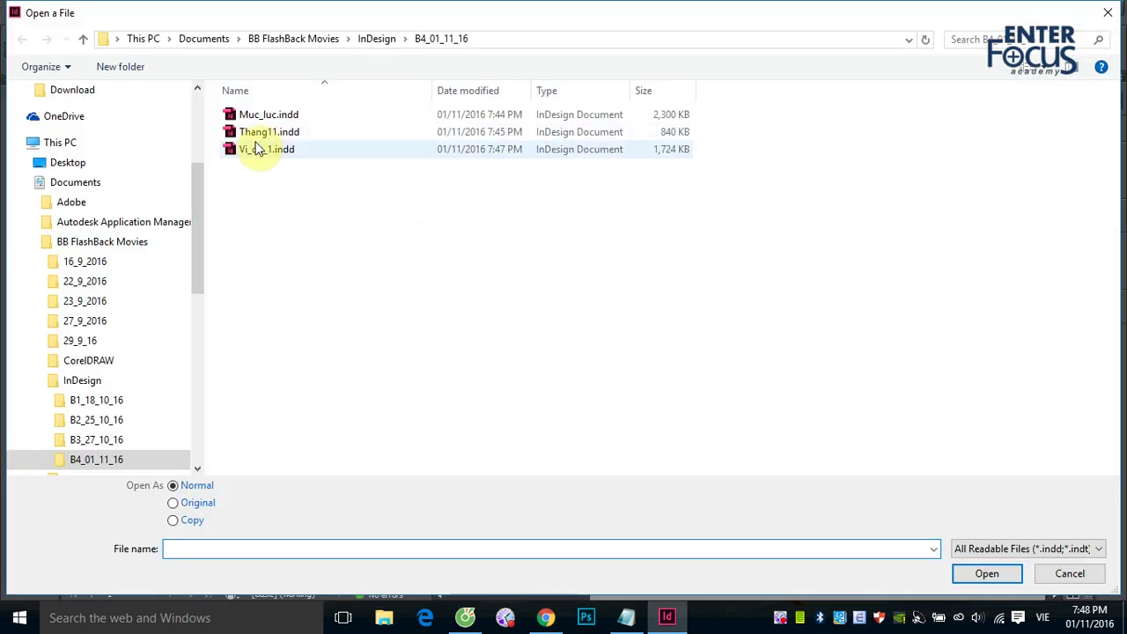
left_click(264, 154)
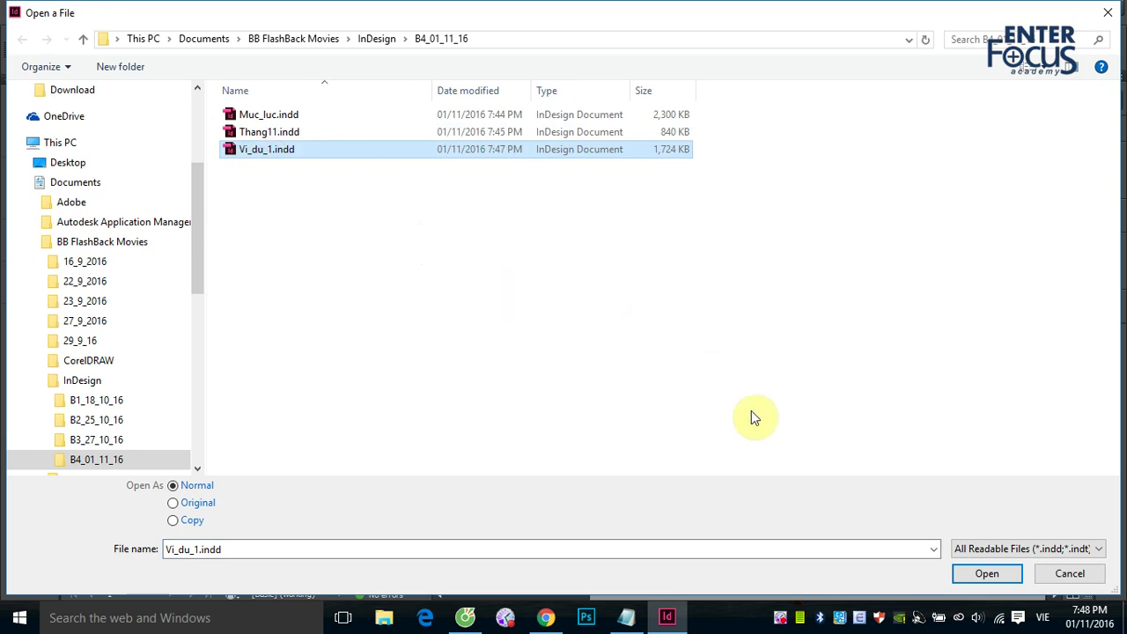
left_click(988, 574)
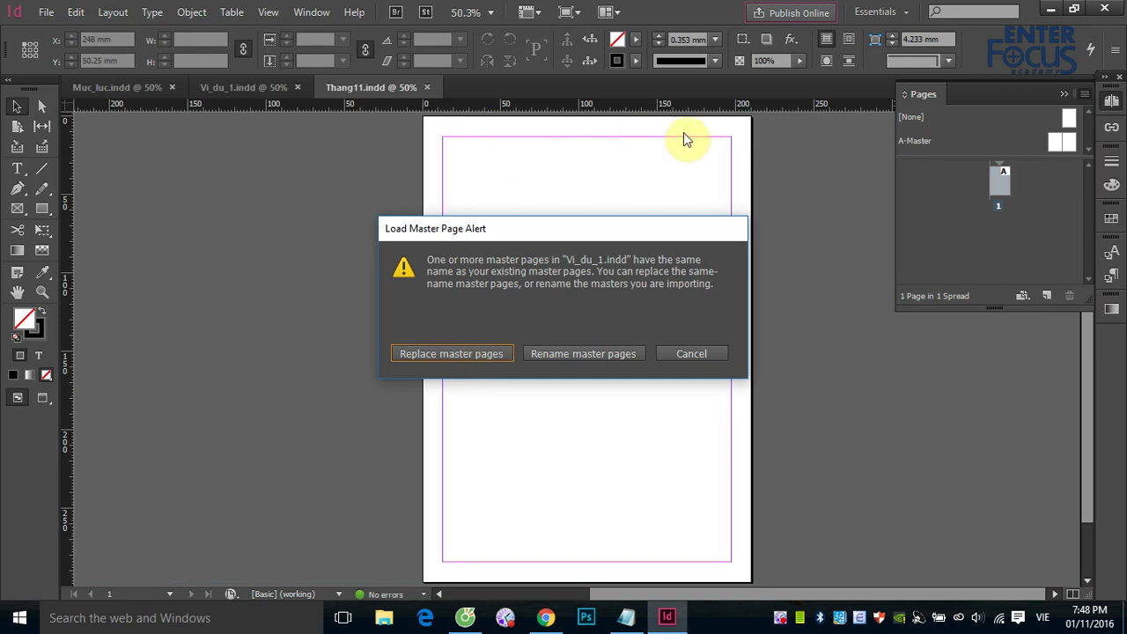
left_click(485, 353)
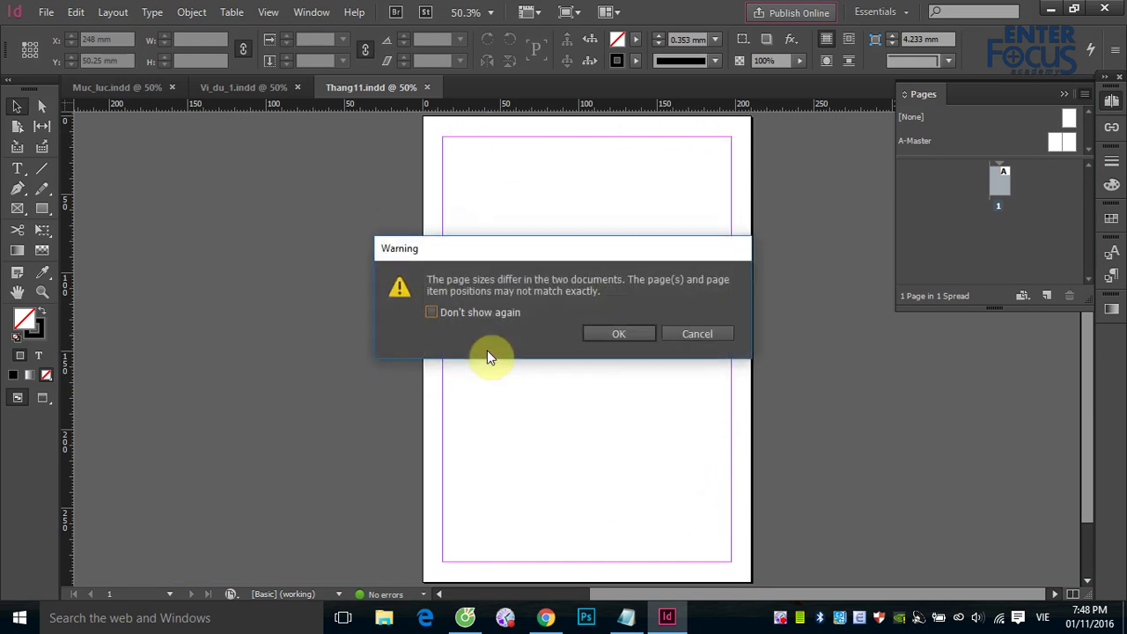
left_click(619, 335)
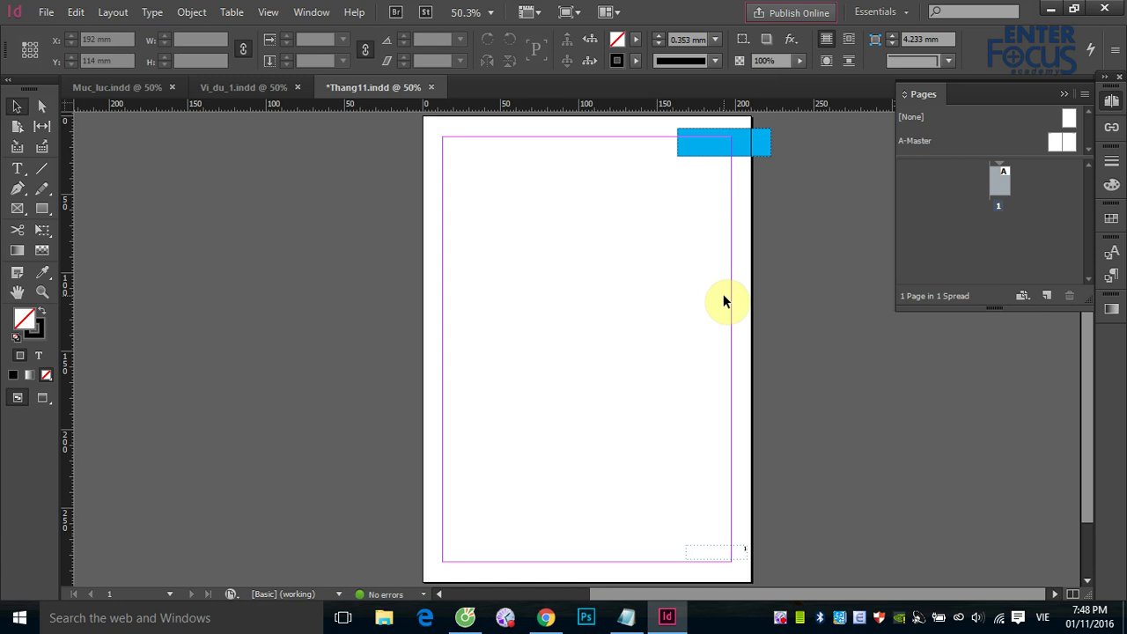
Add two pages based on A-Master after page 1 of Thang11.indd.
scroll(696, 330, "down", 2)
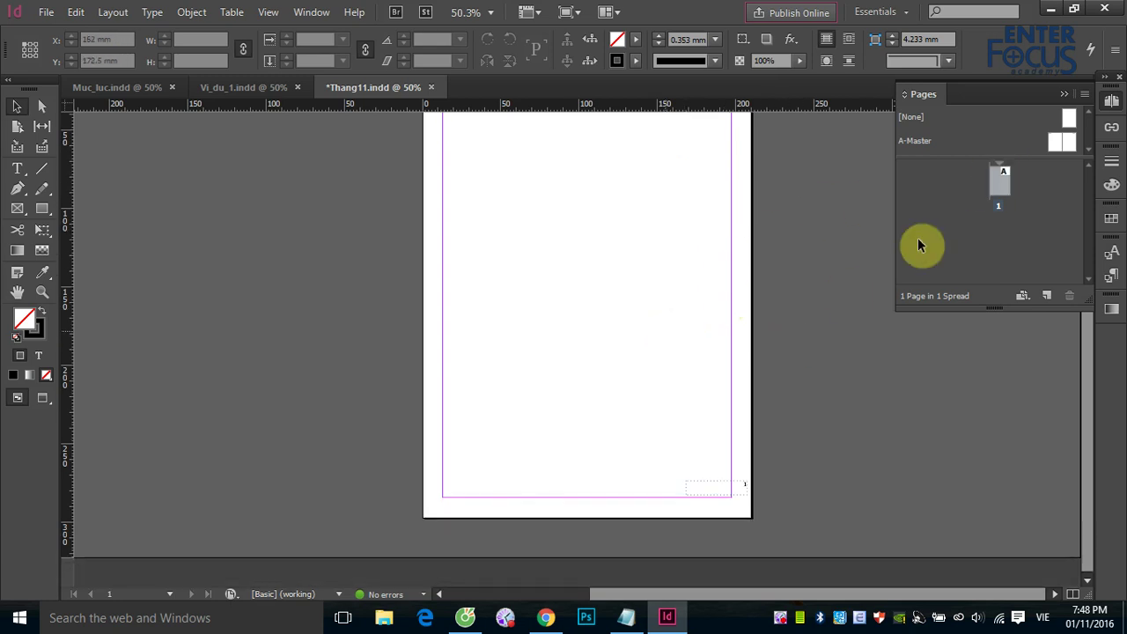
left_click(1045, 296)
left_click(1045, 296)
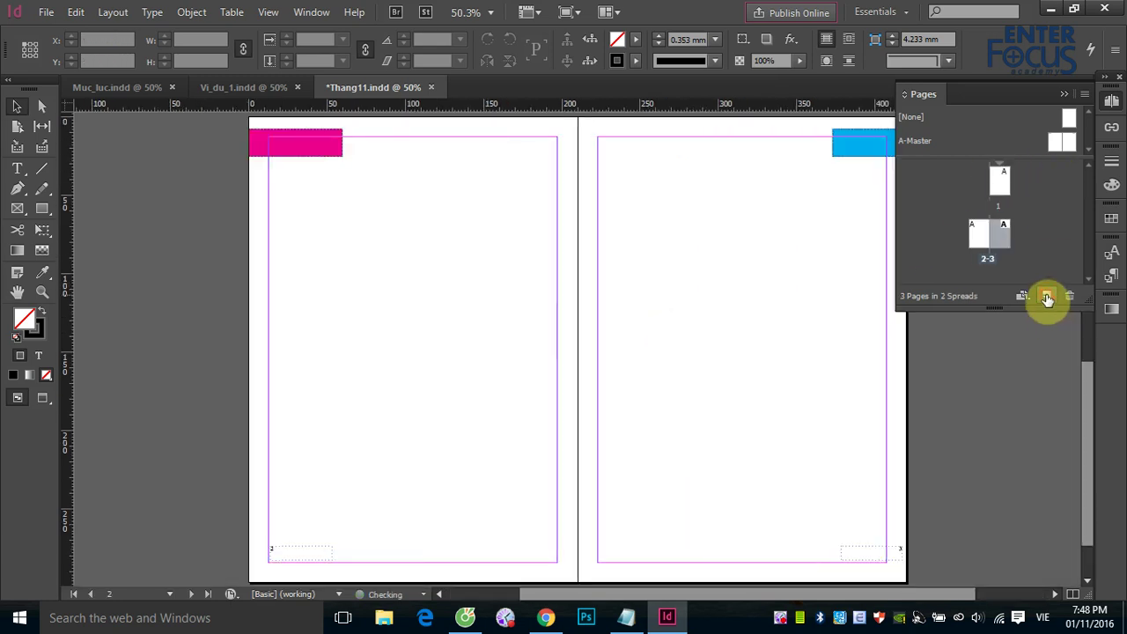
Hide the page overview and show the paragraph styles of Thang11.indd.
left_click(1063, 93)
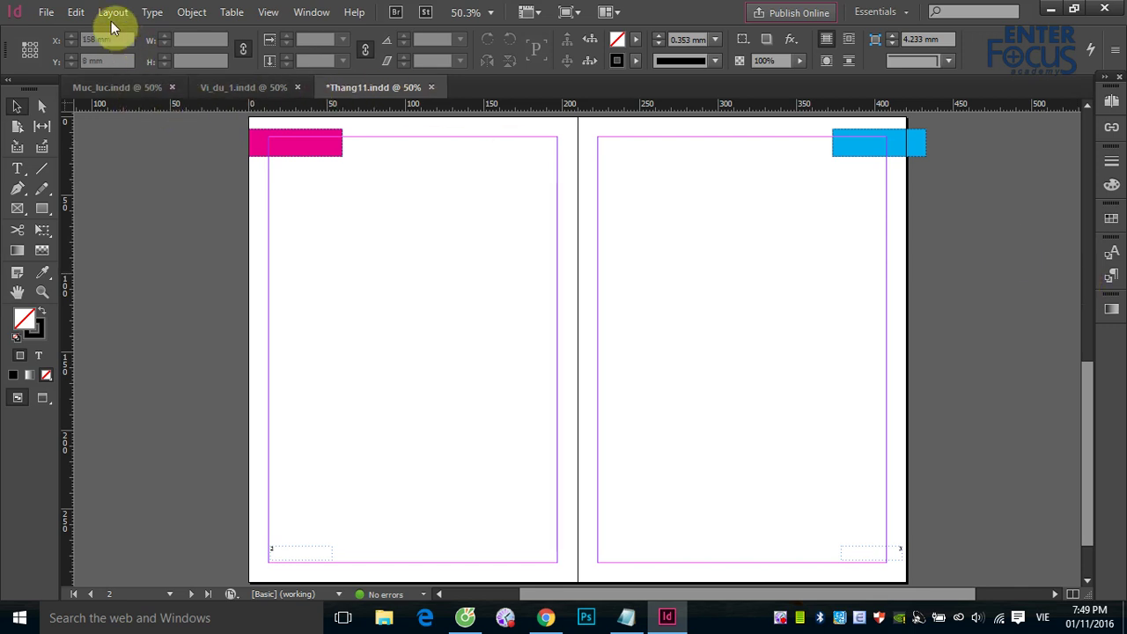
left_click(148, 14)
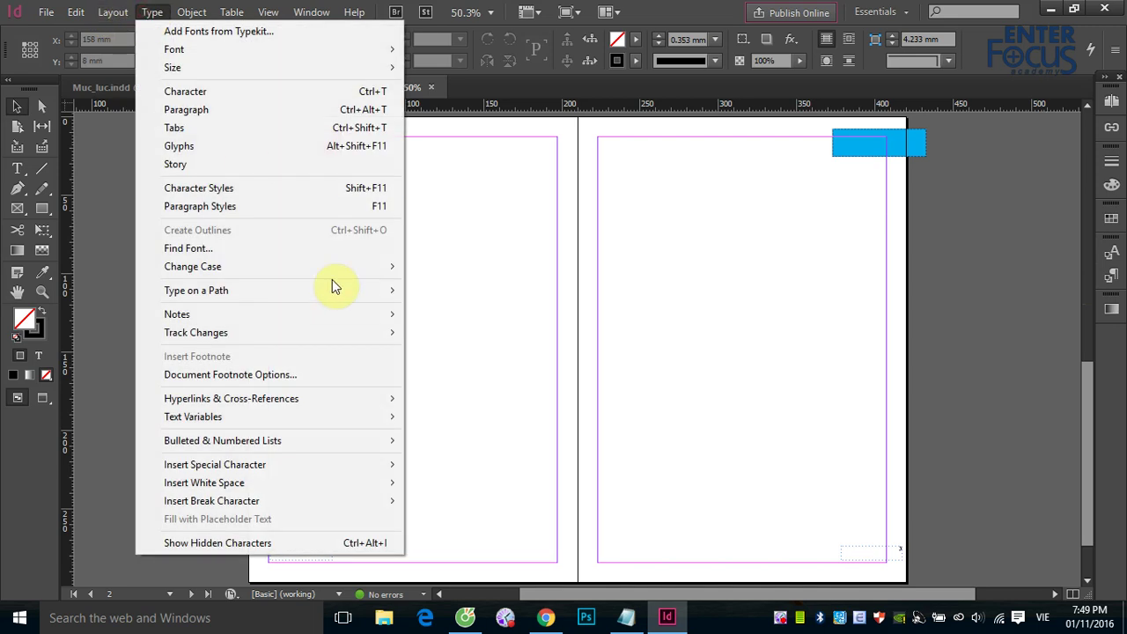
left_click(221, 208)
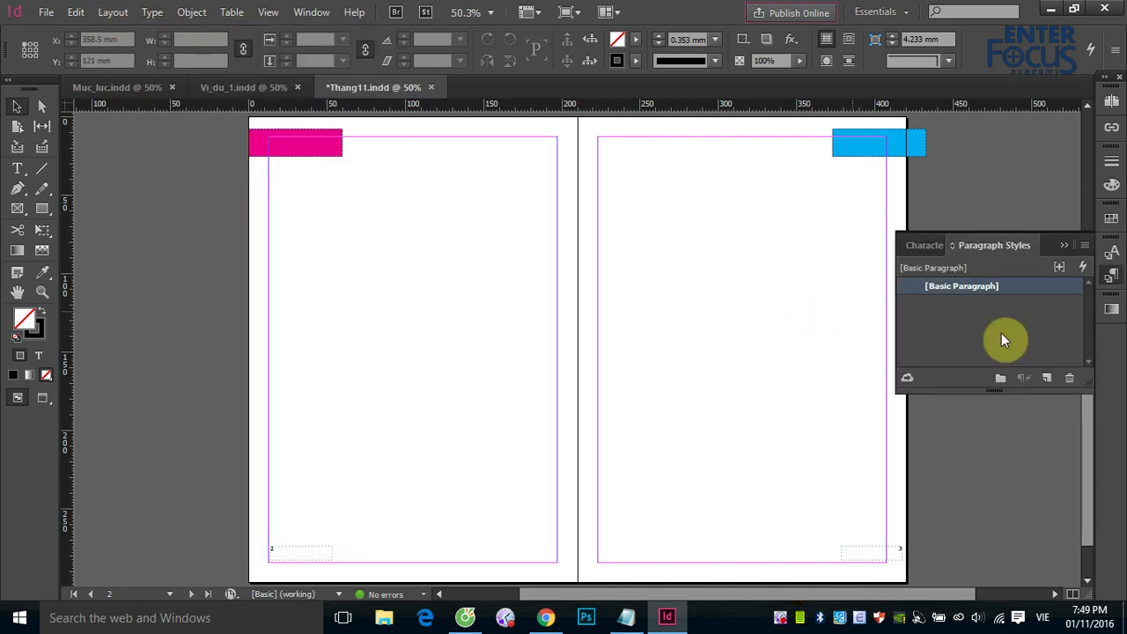
left_click(1084, 247)
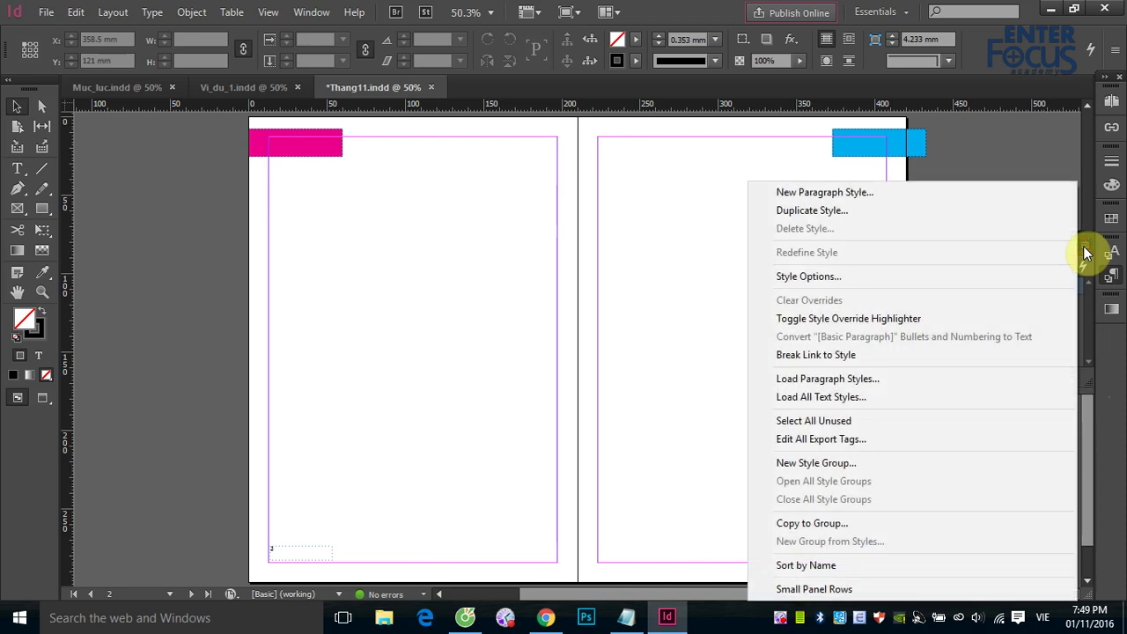
left_click(881, 379)
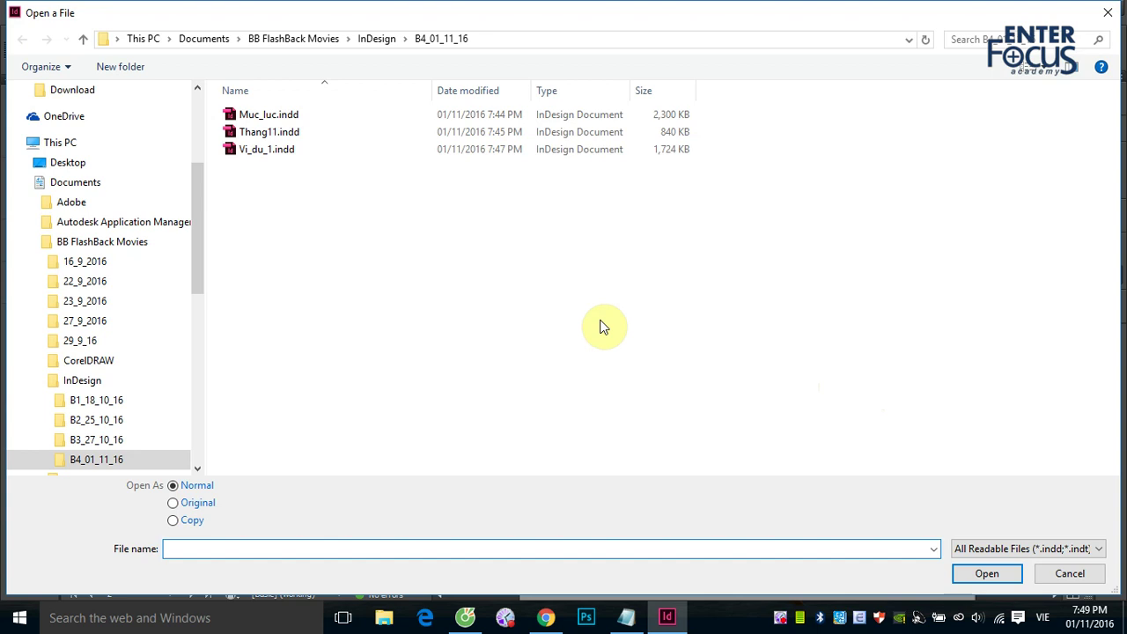
left_click(259, 150)
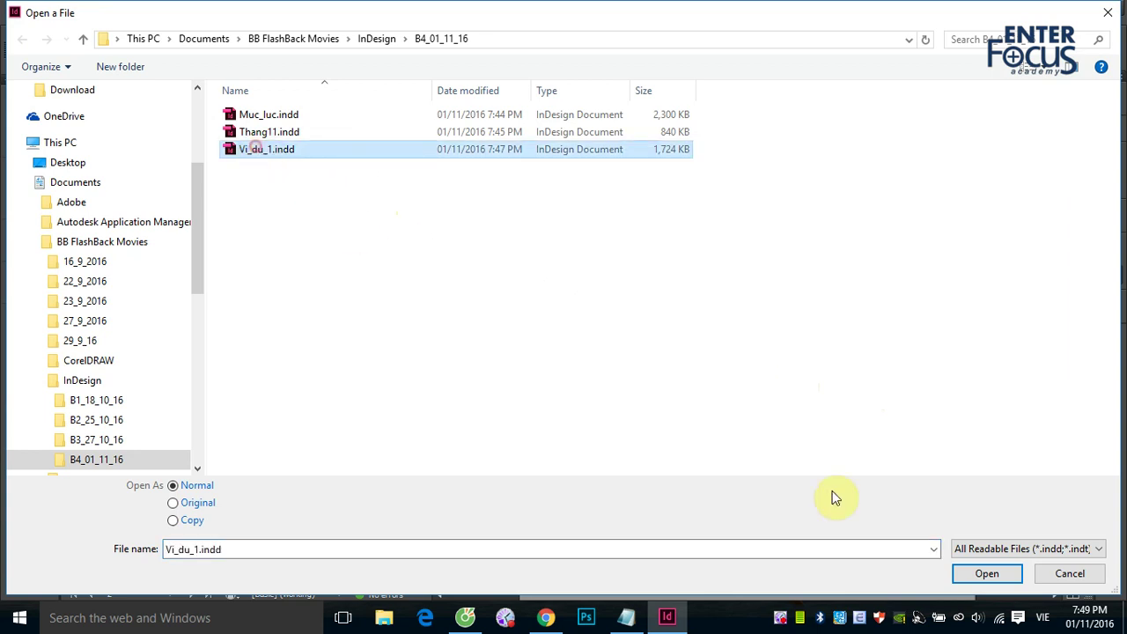
left_click(976, 578)
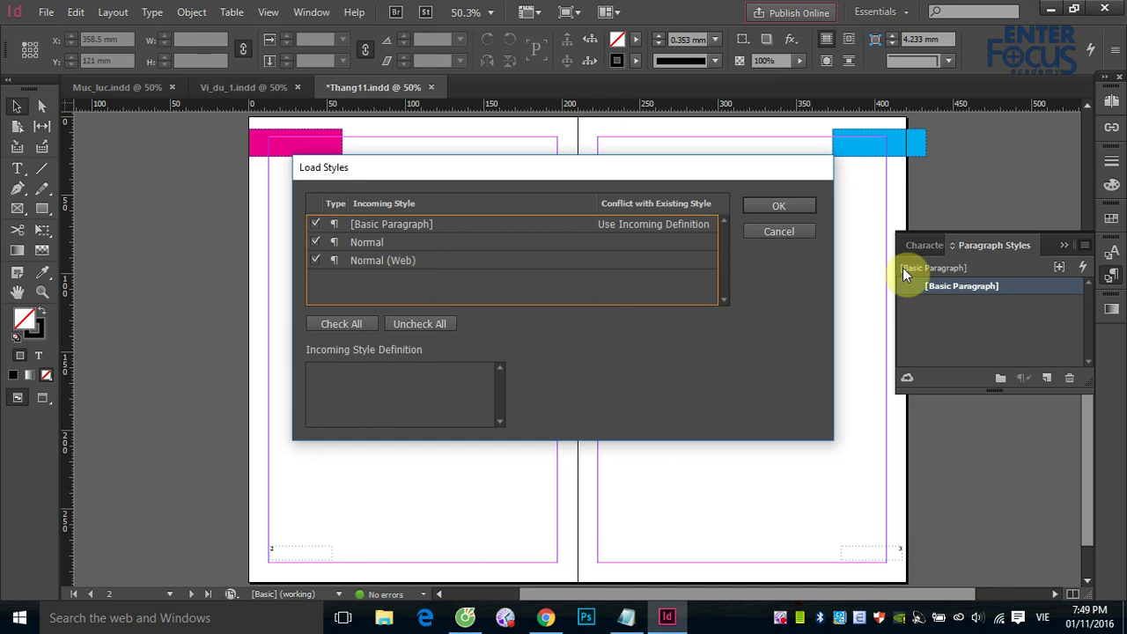
left_click(792, 234)
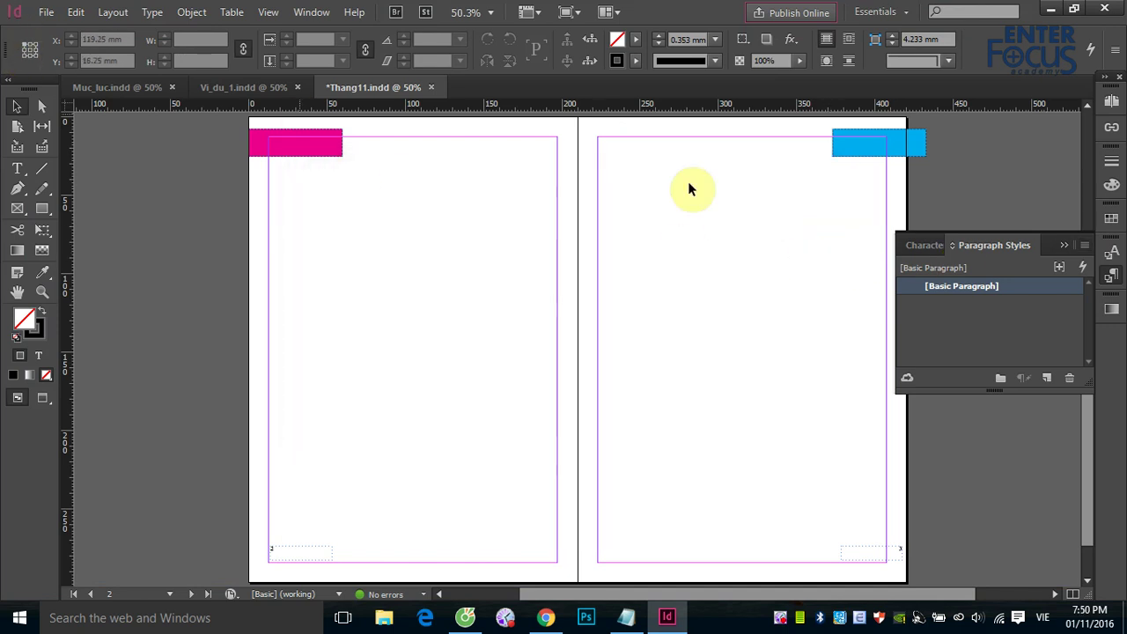
Load only the Conents, Muc and Chuong paragraph styles from Muc_luc.indd into Thang11.indd.
left_click(1084, 245)
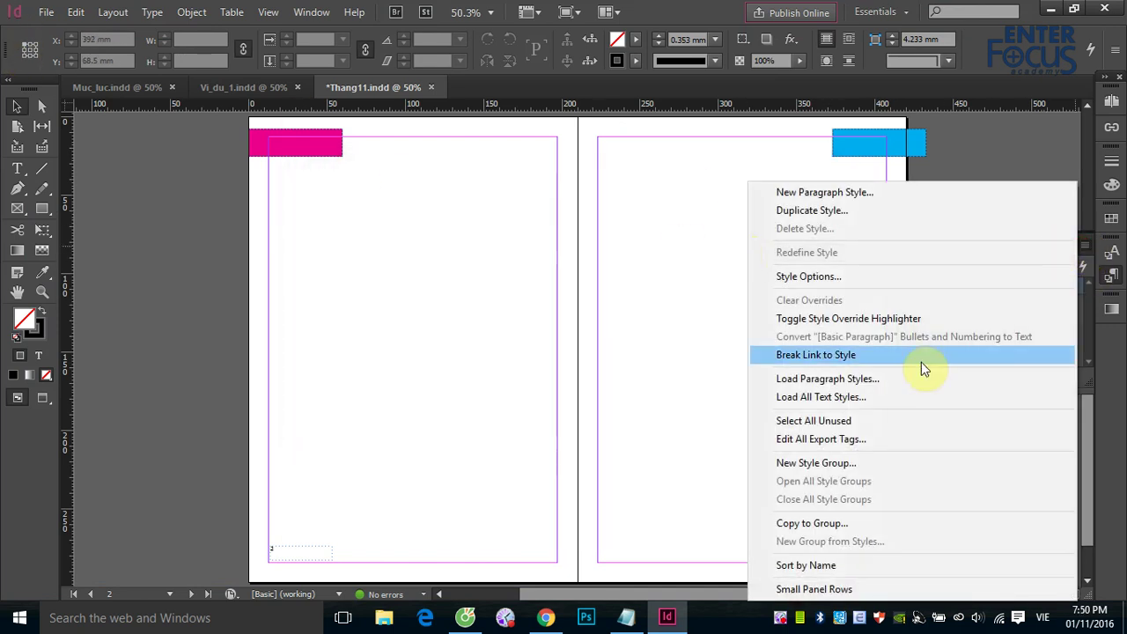
left_click(863, 379)
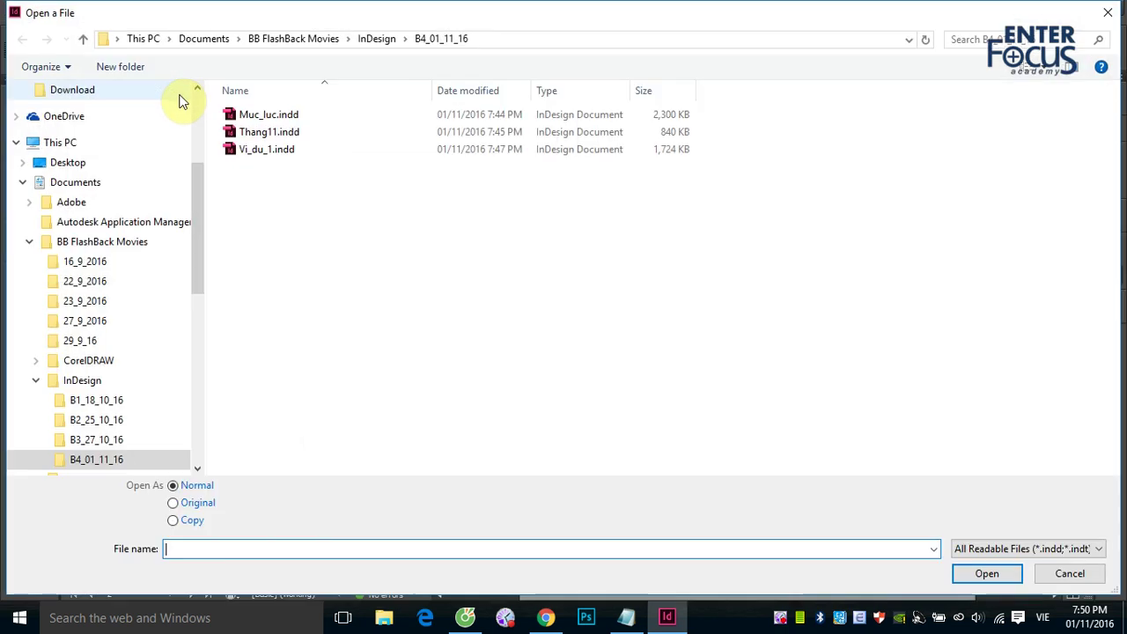
left_click(269, 114)
left_click(990, 574)
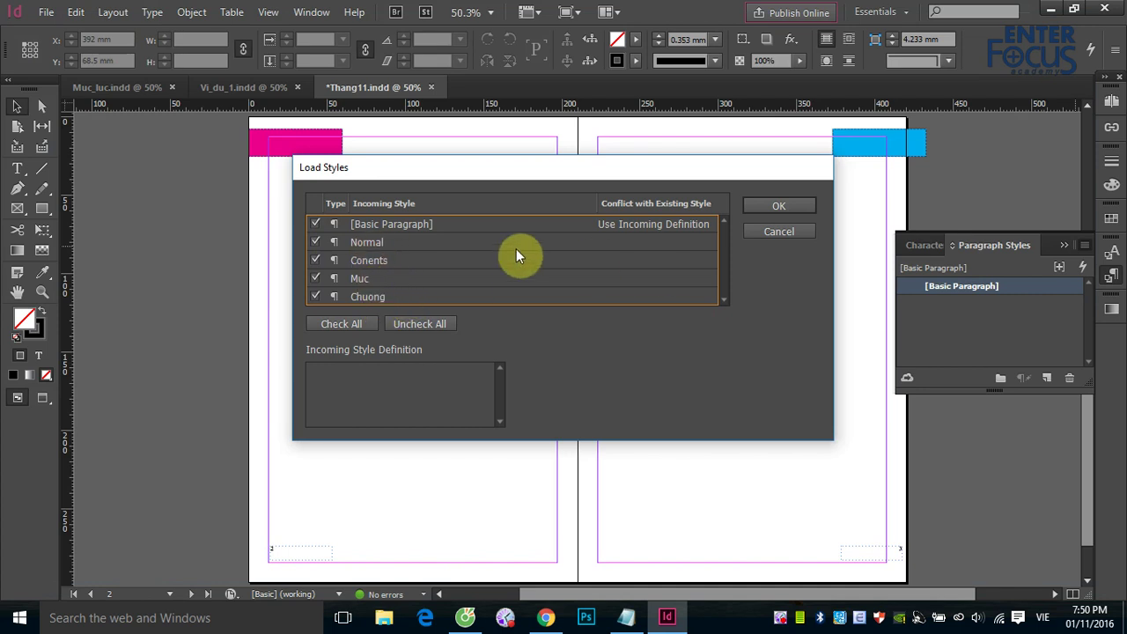
left_click(376, 264)
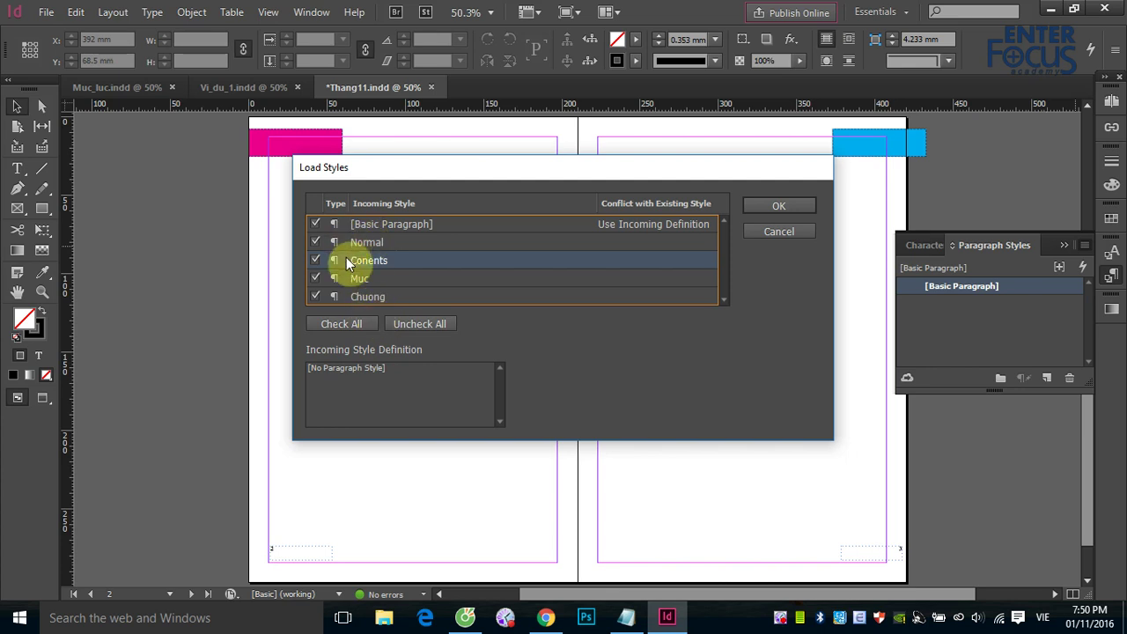
left_click(428, 326)
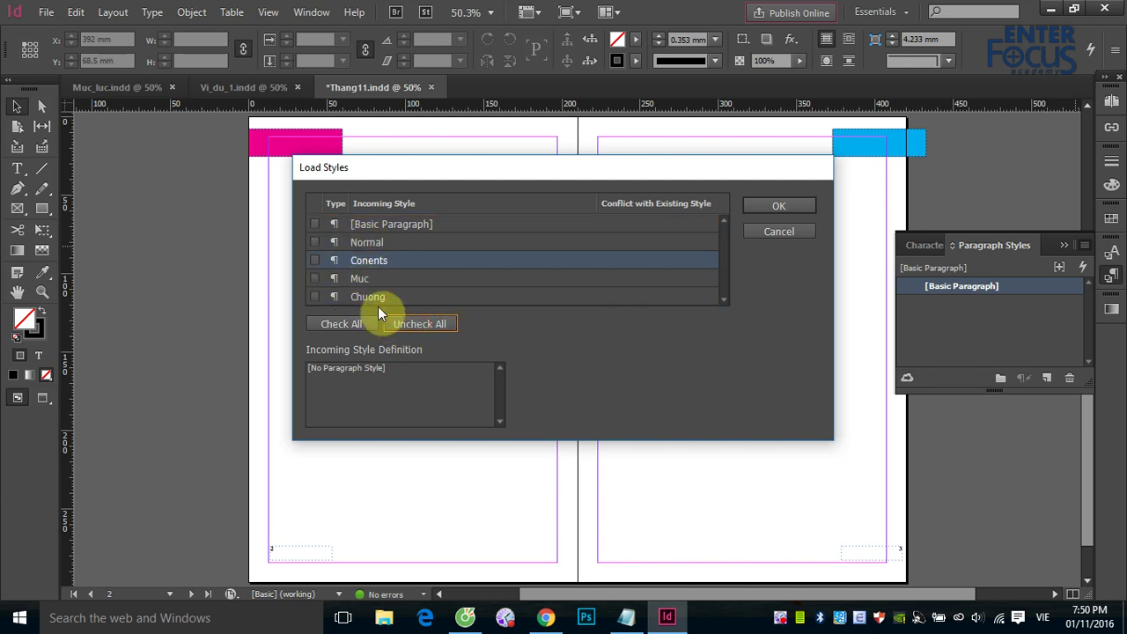
left_click(315, 260)
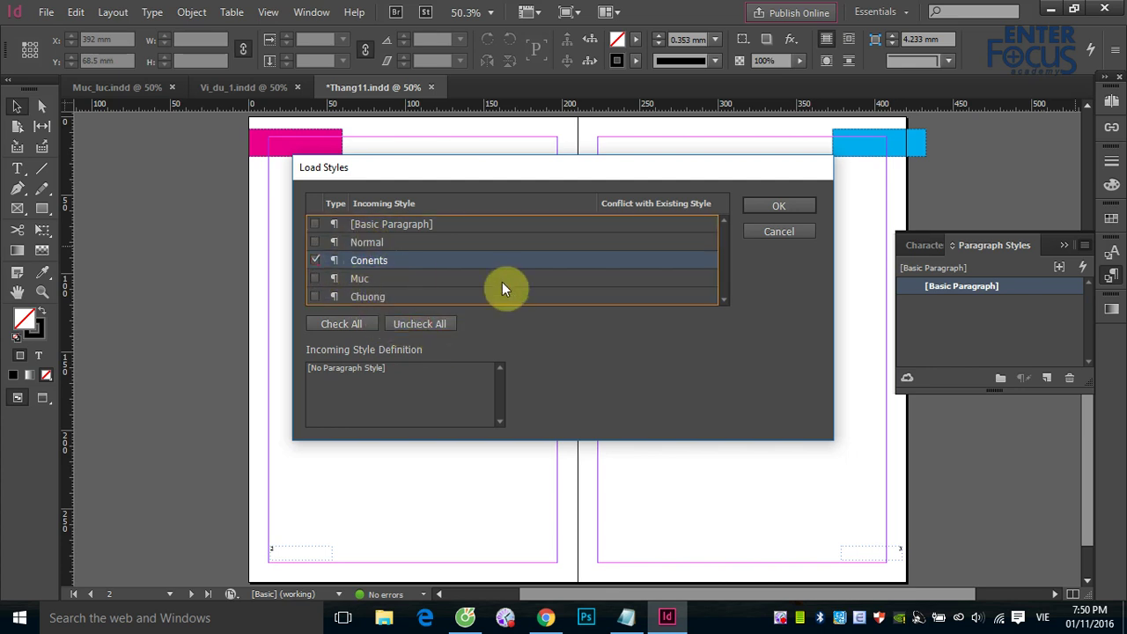
left_click(315, 279)
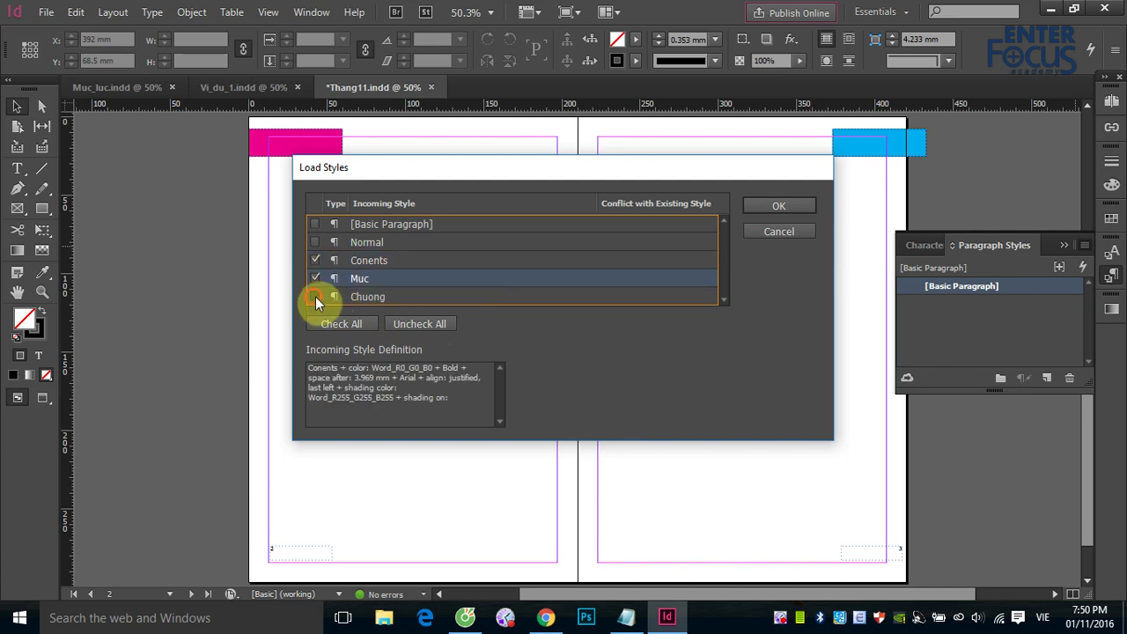
left_click(315, 298)
left_click(766, 208)
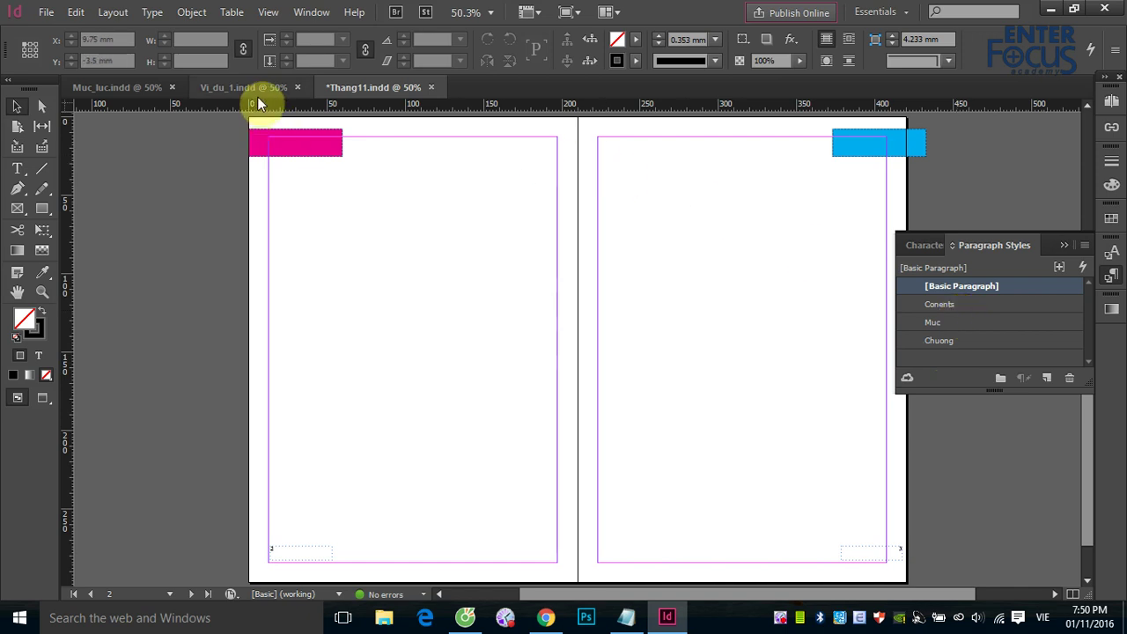
Load the color swatches from Vi_du_1.indd into Thang11.indd, review the swatch list, and hide it.
left_click(1111, 218)
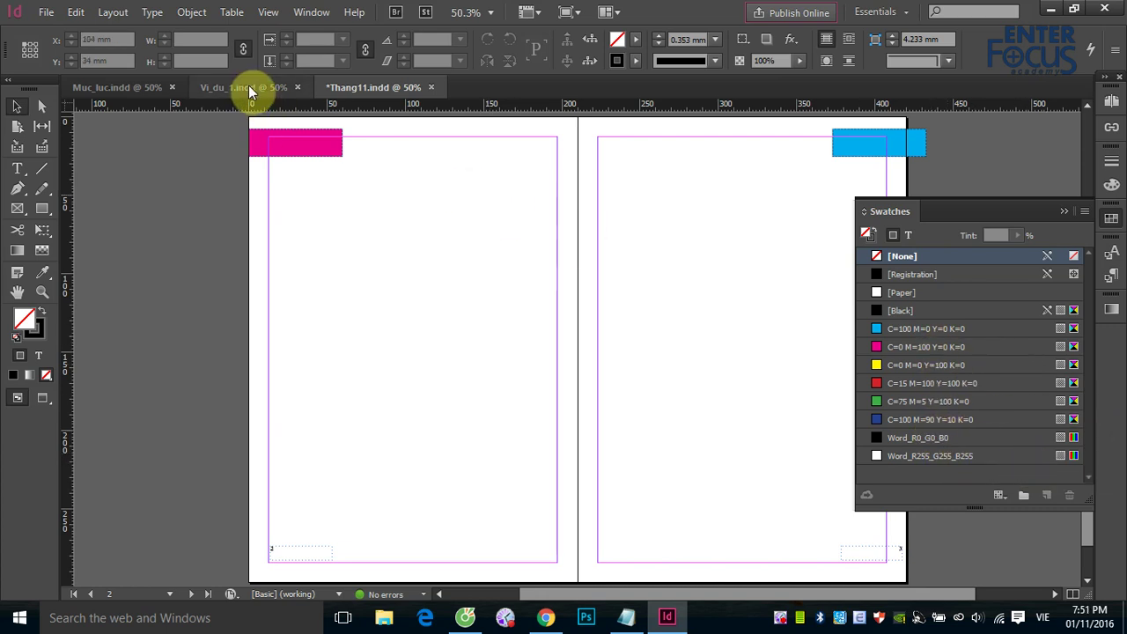
left_click(1085, 216)
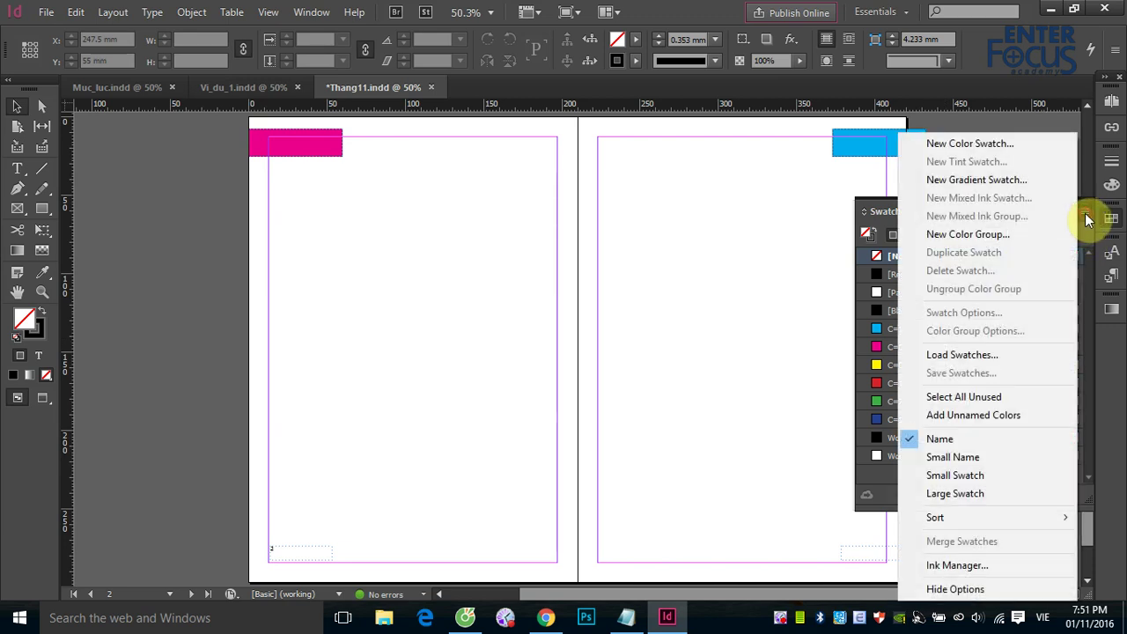
left_click(967, 358)
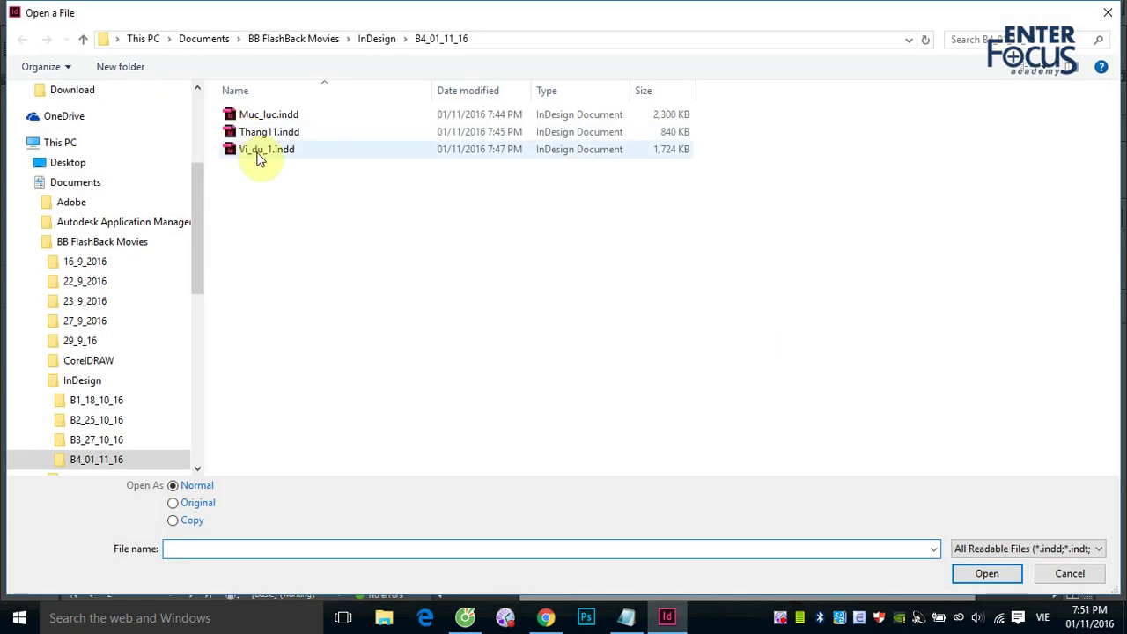
left_click(258, 156)
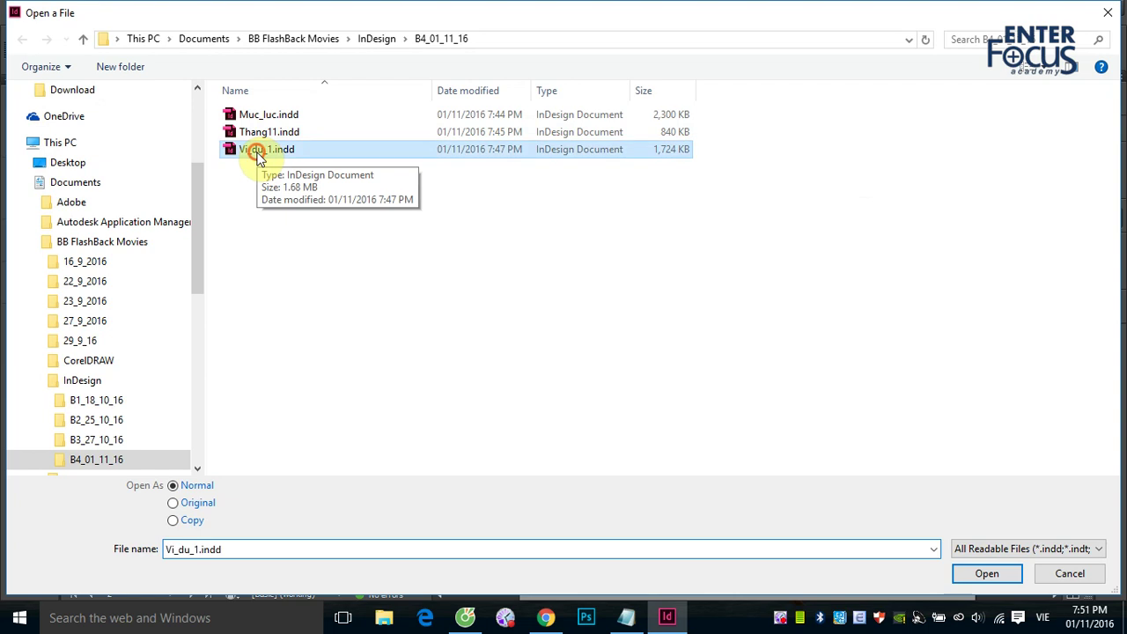
left_click(971, 577)
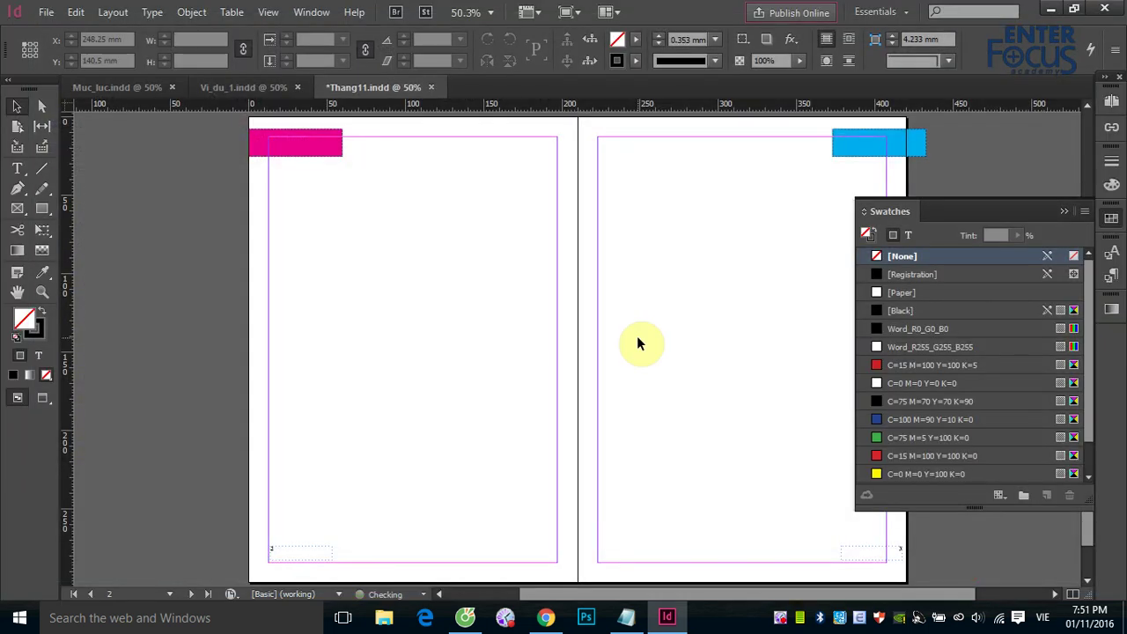
scroll(993, 437, "down", 2)
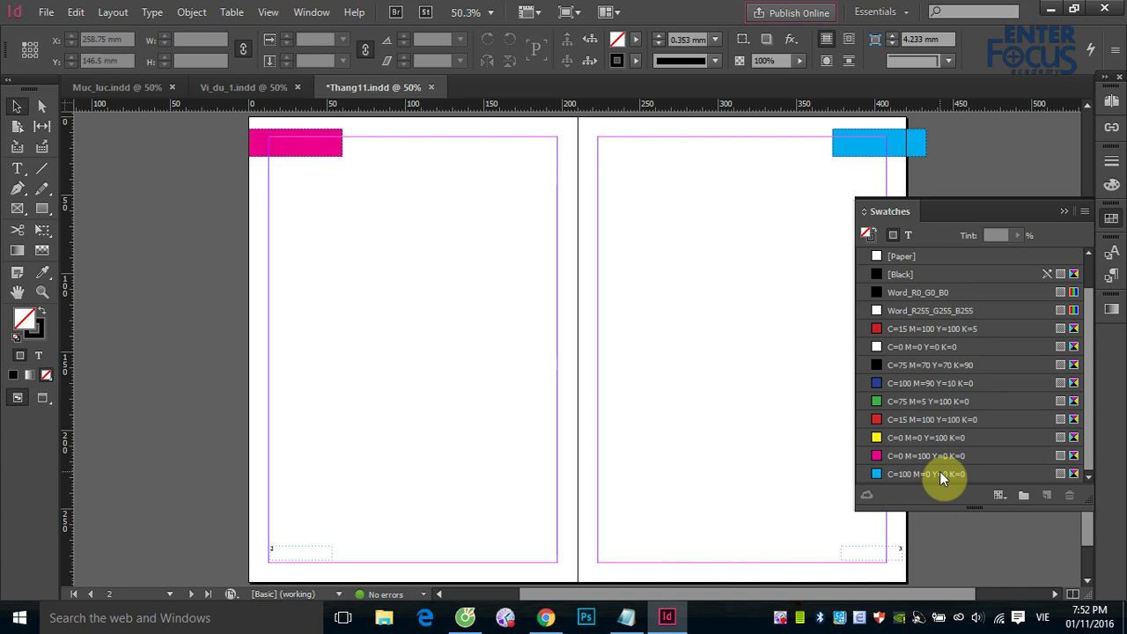
left_click(1063, 211)
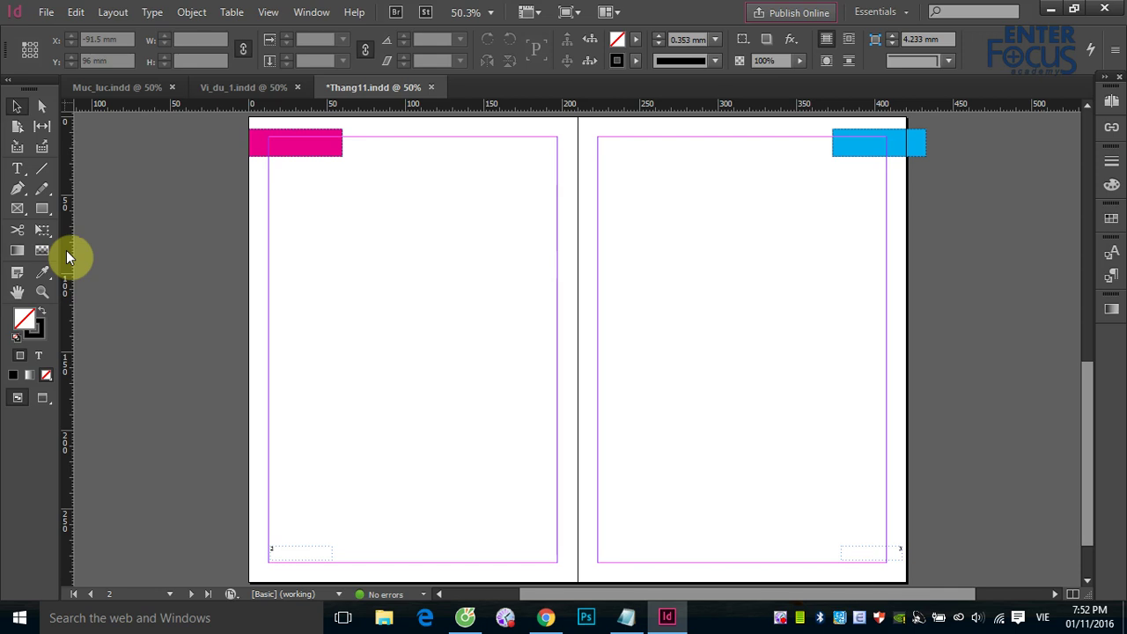
Draw a rectangle about 212 × 300 mm covering page 3 and fill it with a white-to-black linear gradient.
left_click(43, 209)
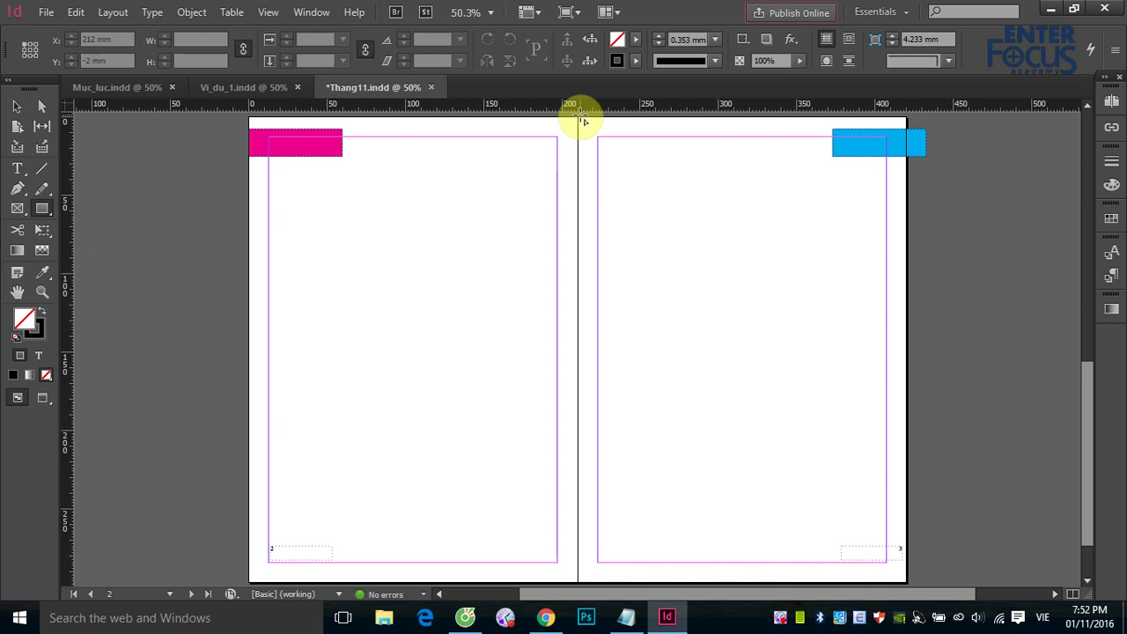
left_click_drag(579, 115, 908, 565)
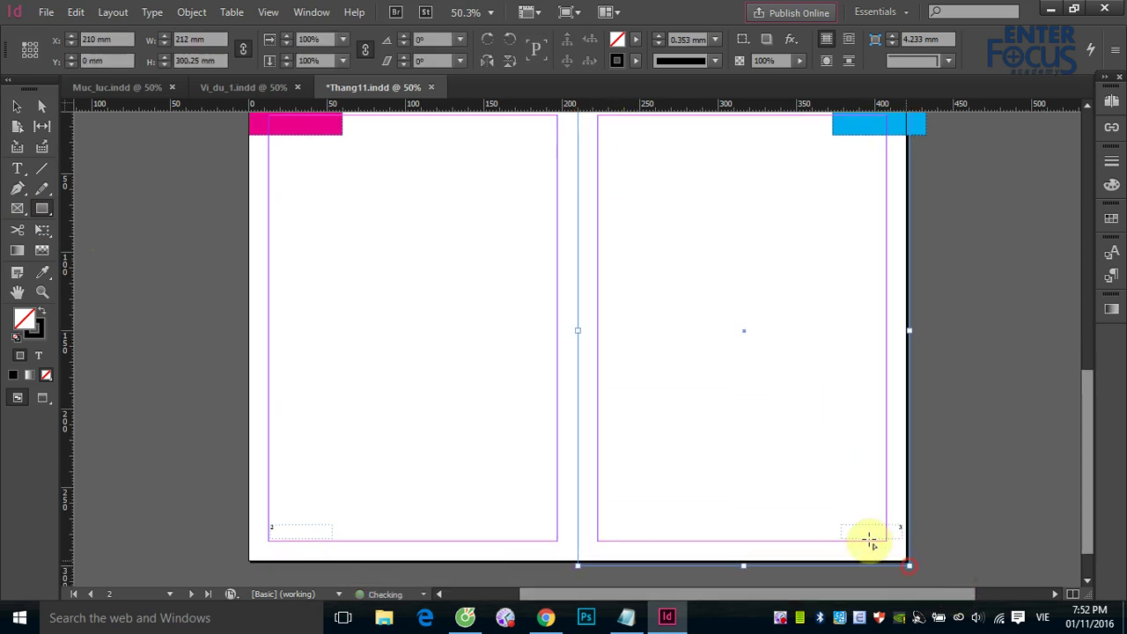
left_click(17, 250)
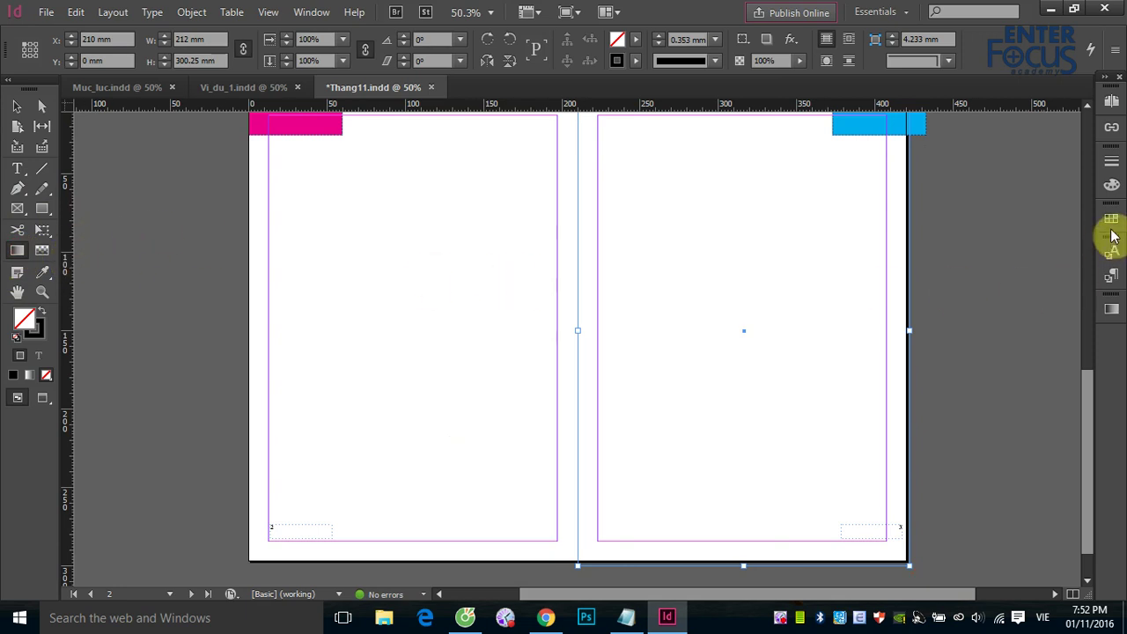
left_click(17, 250)
left_click_drag(602, 278, 707, 284)
left_click_drag(610, 197, 795, 236)
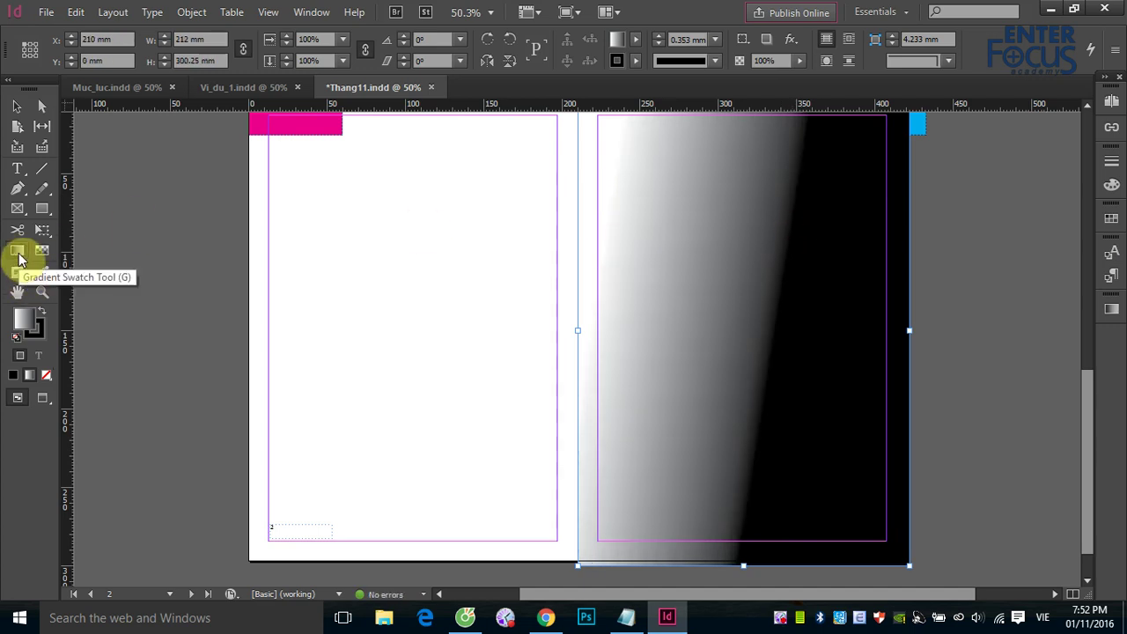
Redirect the page 3 rectangle's gradient to run vertically, from white in the upper part to black in the lower part.
left_click_drag(708, 144, 710, 430)
left_click_drag(737, 156, 734, 291)
left_click_drag(733, 393, 782, 373)
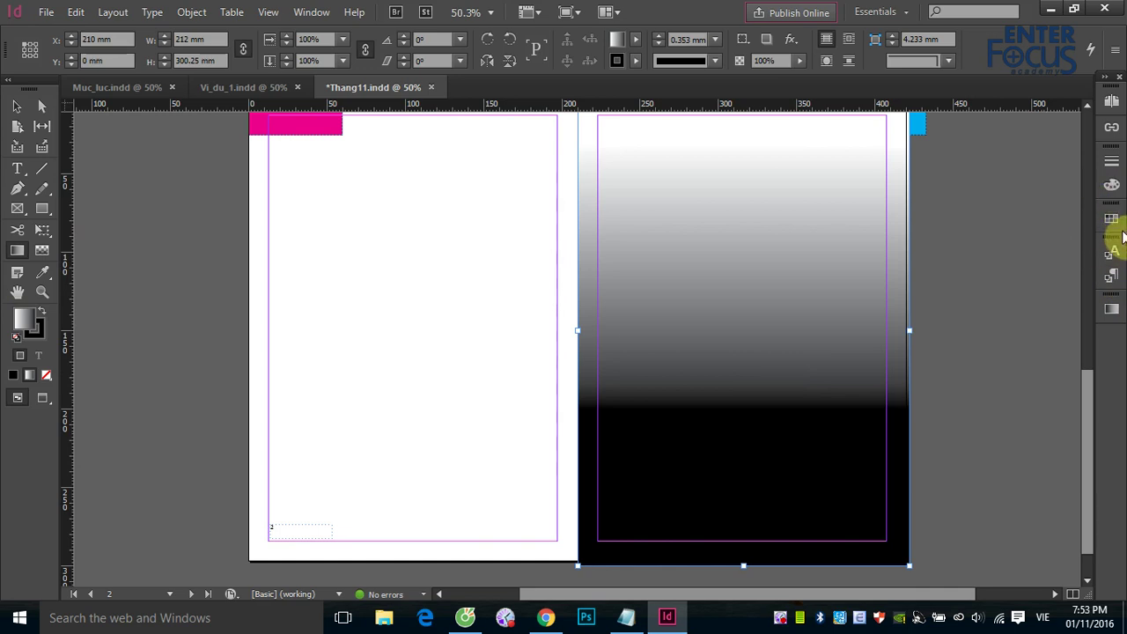
Dock the page overview again, expand the docked panels, and collapse the link details to make room for the full swatch list.
left_click(1110, 99)
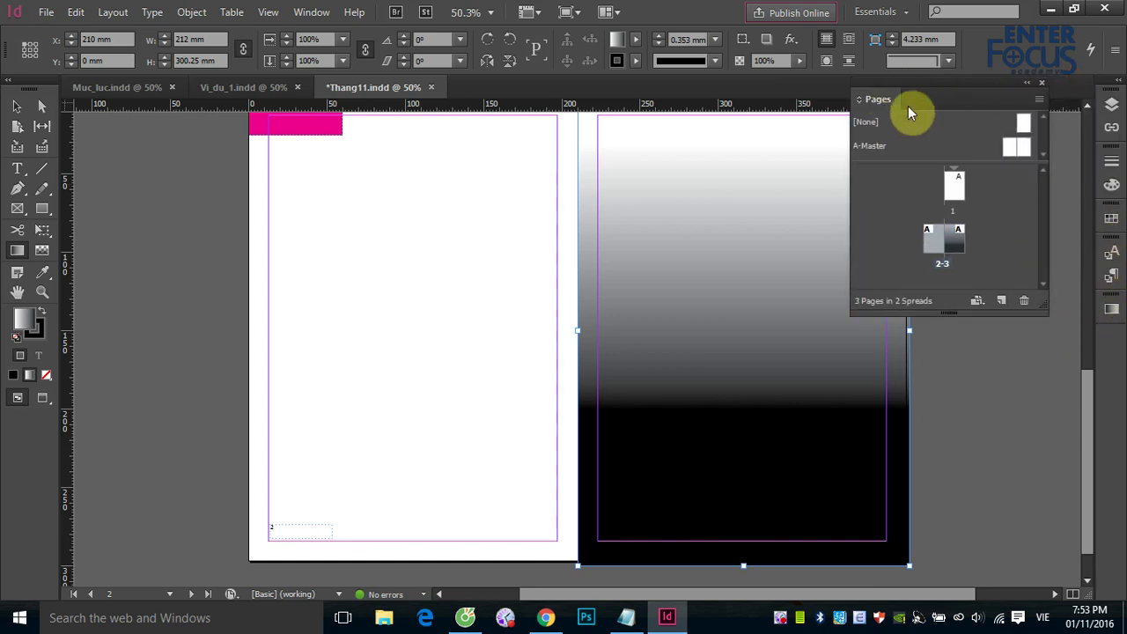
left_click_drag(869, 99, 1106, 114)
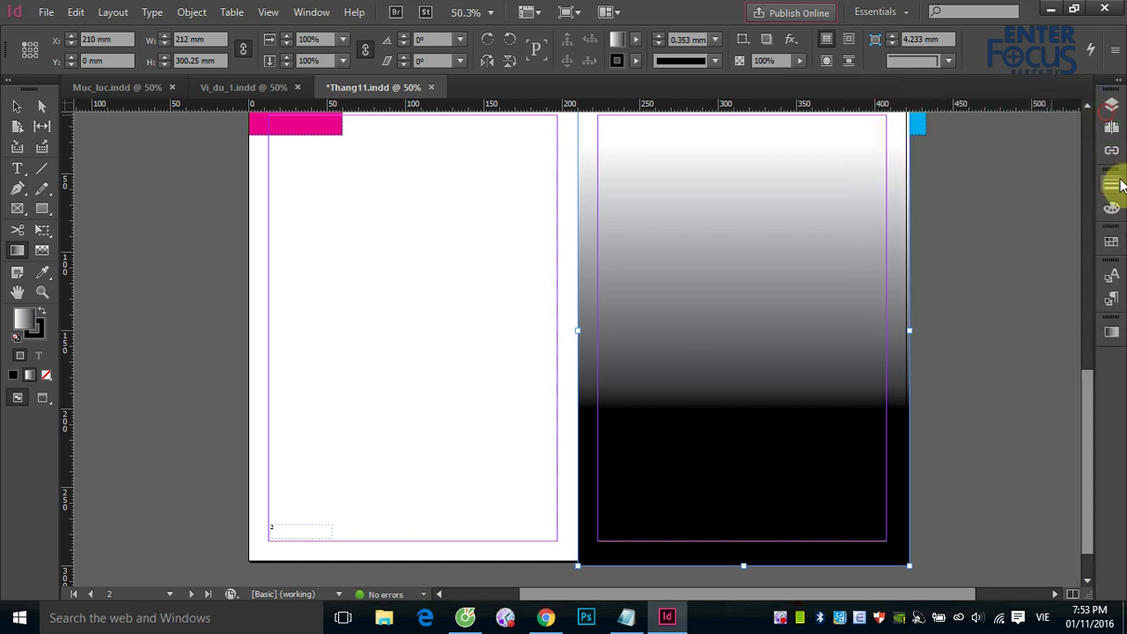
left_click(1121, 82)
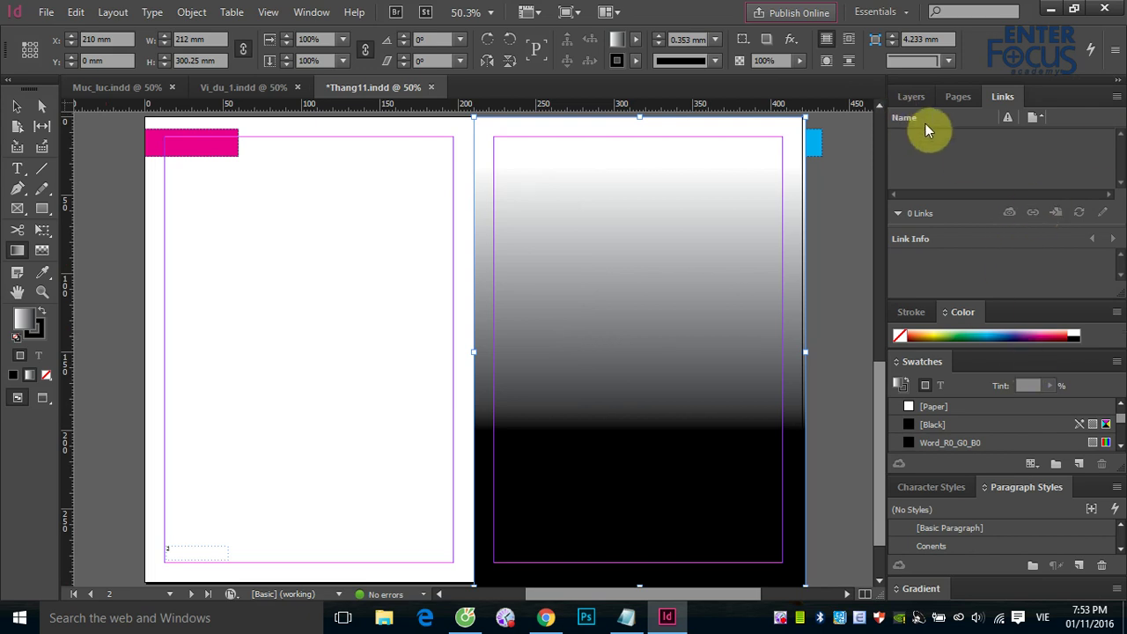
left_click(917, 595)
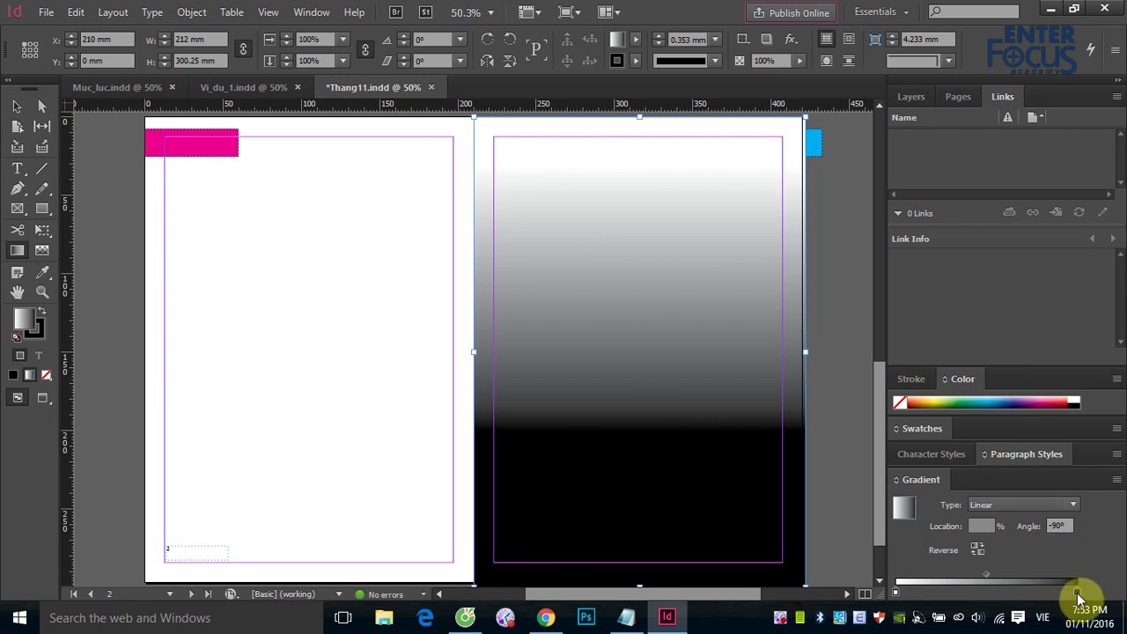
left_click(1077, 589)
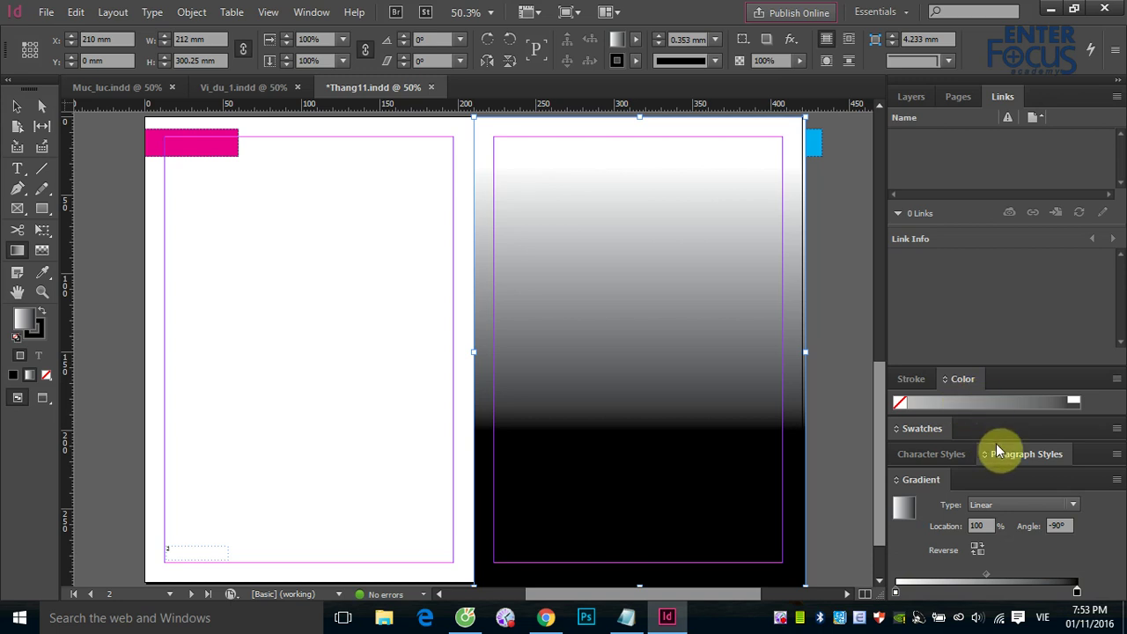
left_click(923, 430)
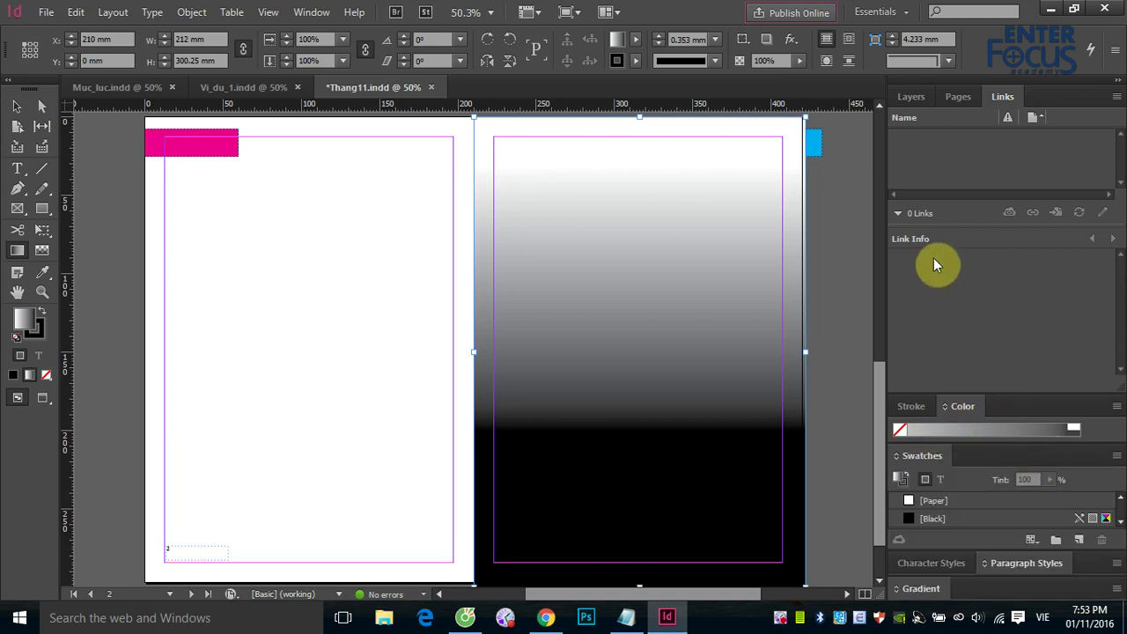
left_click(995, 99)
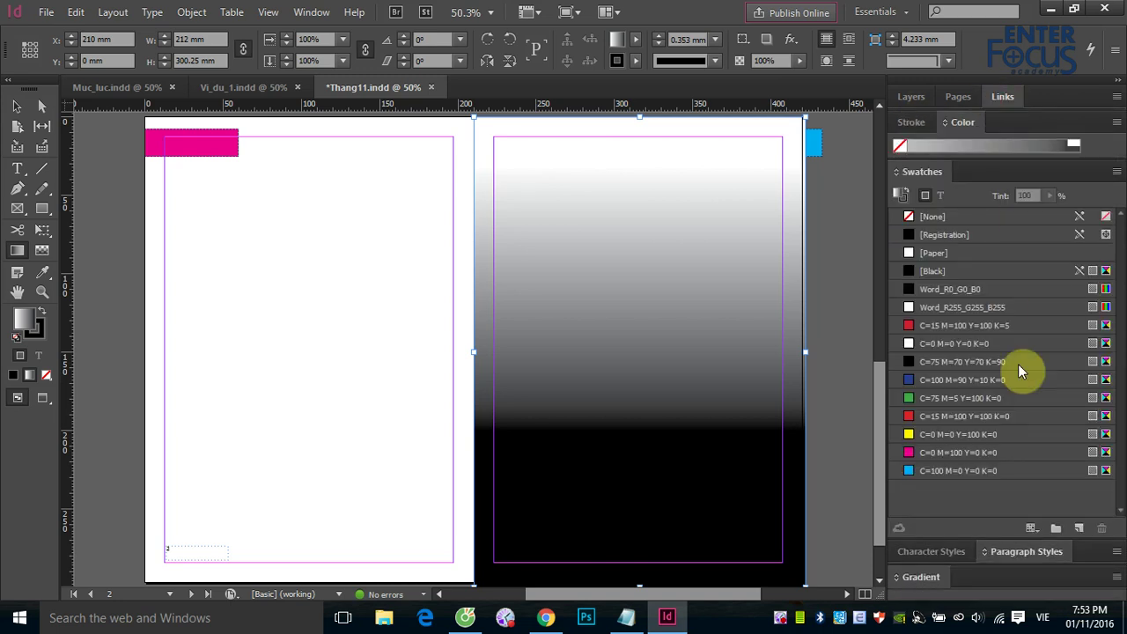
Recolor the rectangle's gradient with a yellow C=0 M=0 Y=100 K=0 stop near its start and a red C=15 M=100 Y=100 K=5 end stop.
left_click(922, 579)
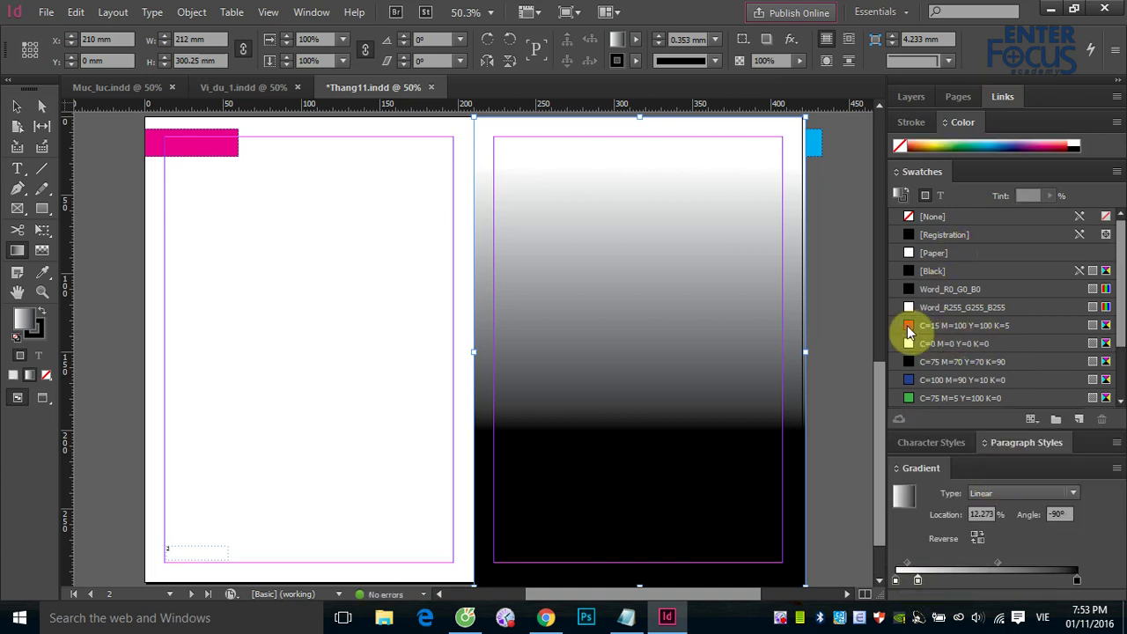
scroll(912, 327, "down", 2)
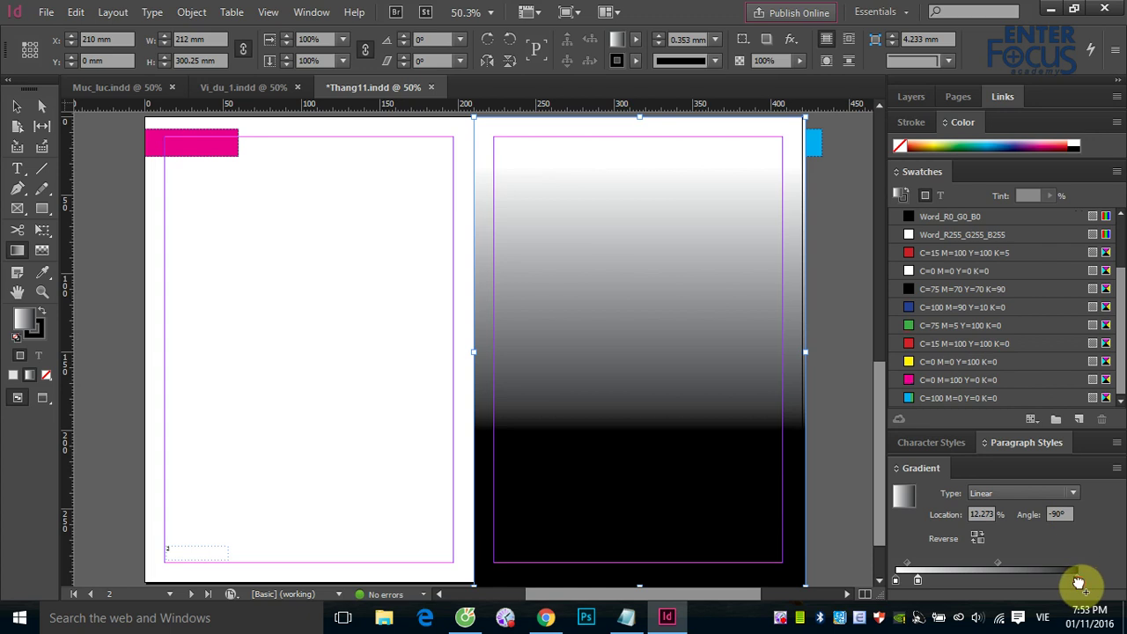
left_click_drag(1077, 584, 1077, 581)
left_click_drag(916, 367, 905, 589)
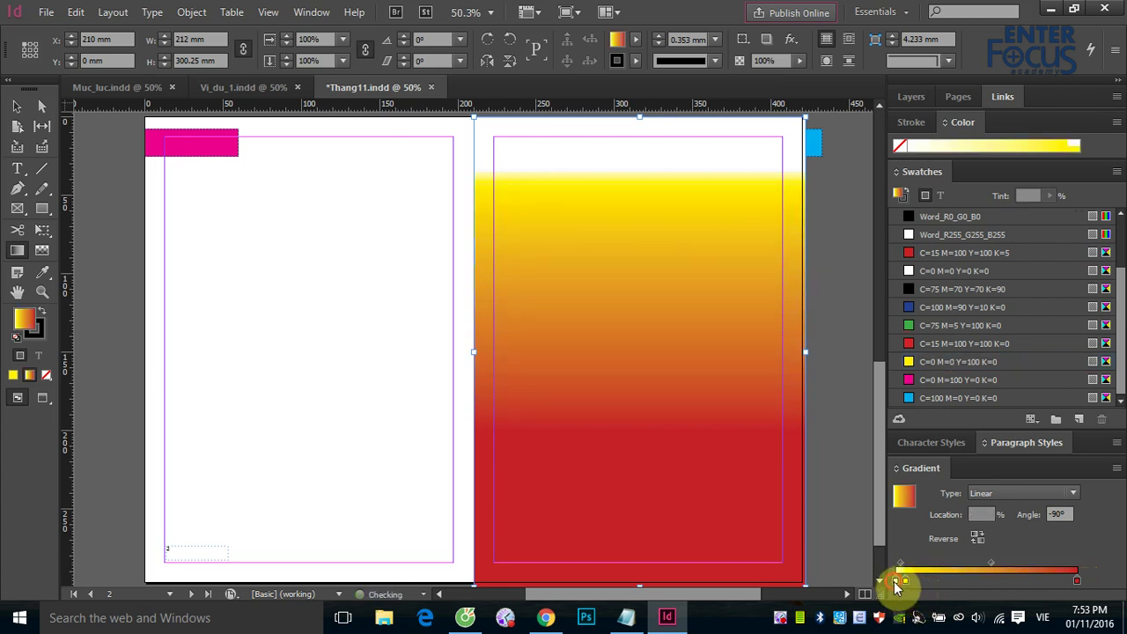
left_click(898, 584)
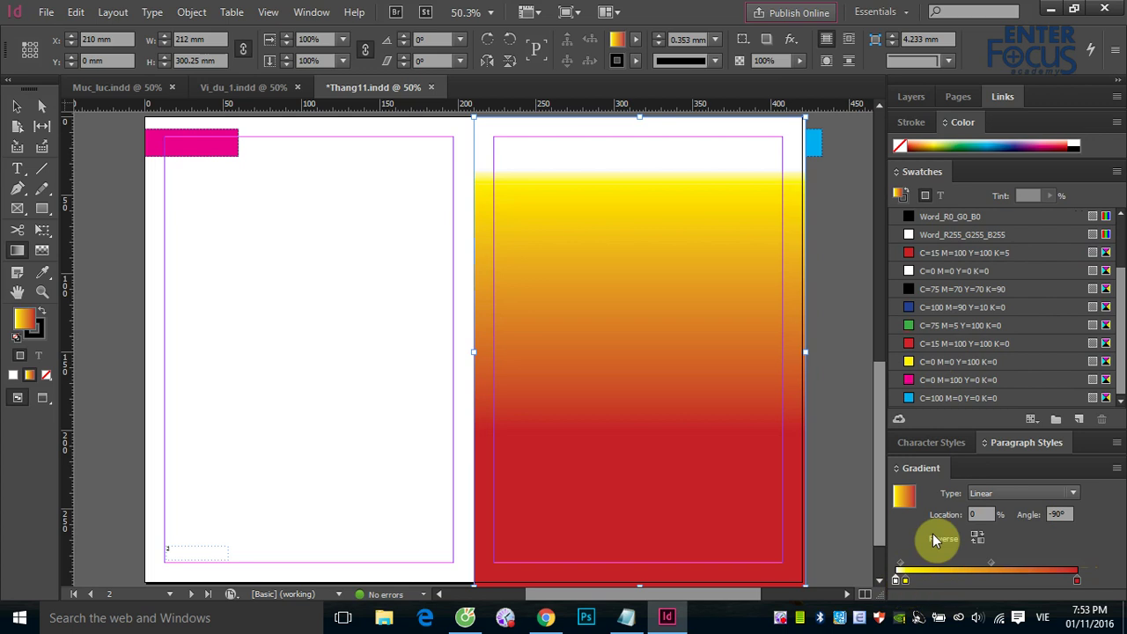
left_click(1077, 580)
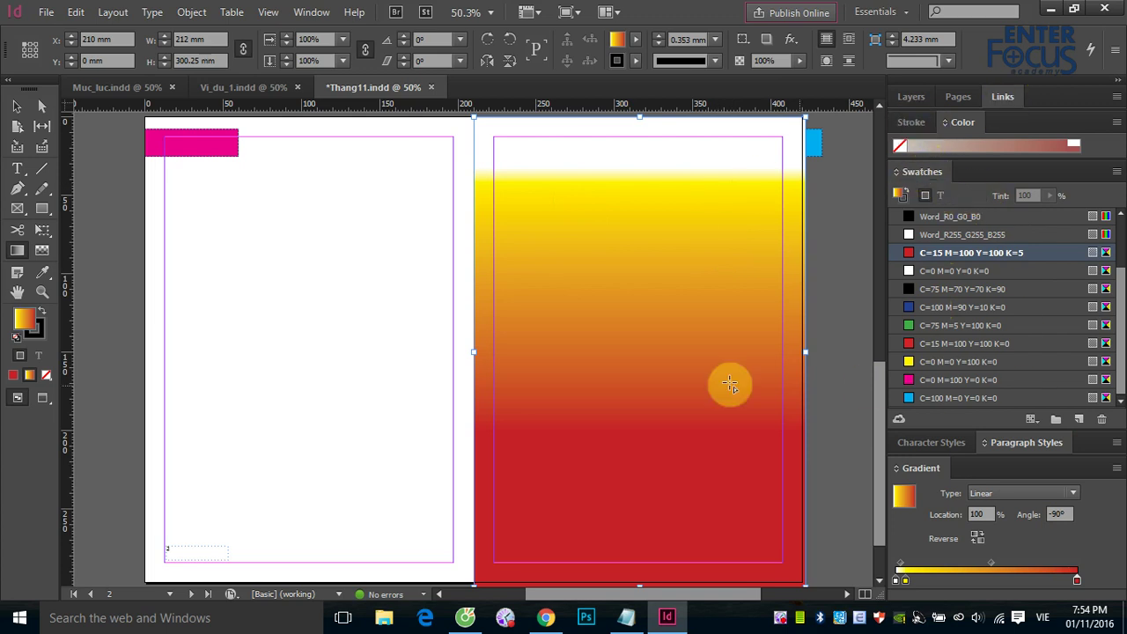
Change the page 3 rectangle's gradient type to Radial.
left_click(15, 106)
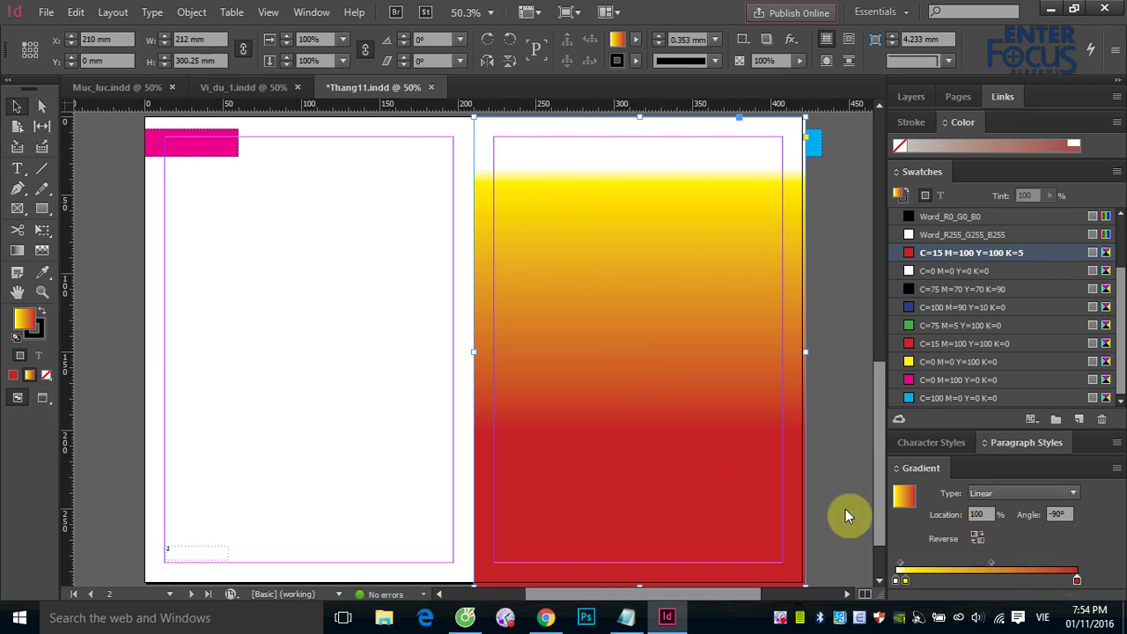
left_click(1070, 494)
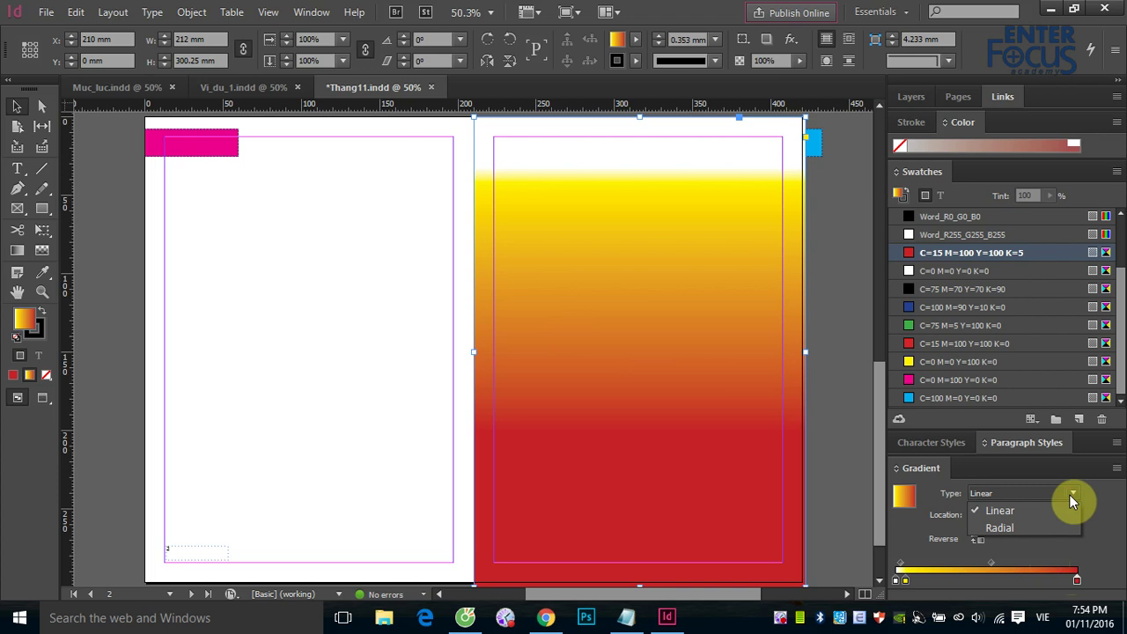
left_click(1016, 526)
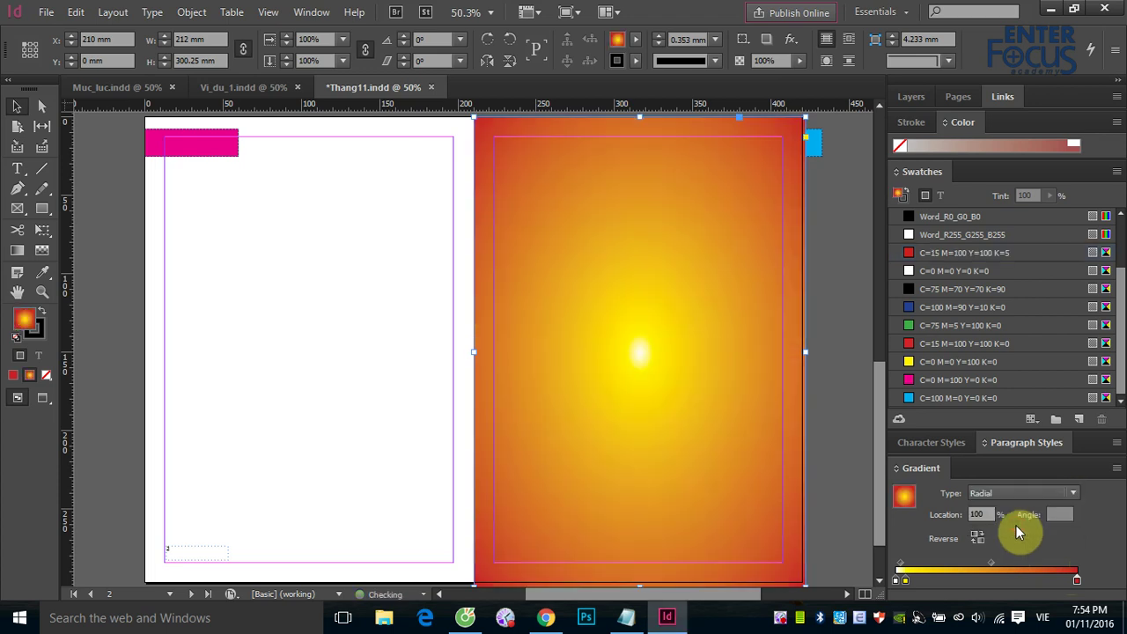
Change the page 3 rectangle's gradient type to Linear and try out reversing its color order.
left_click(1071, 493)
left_click(1032, 506)
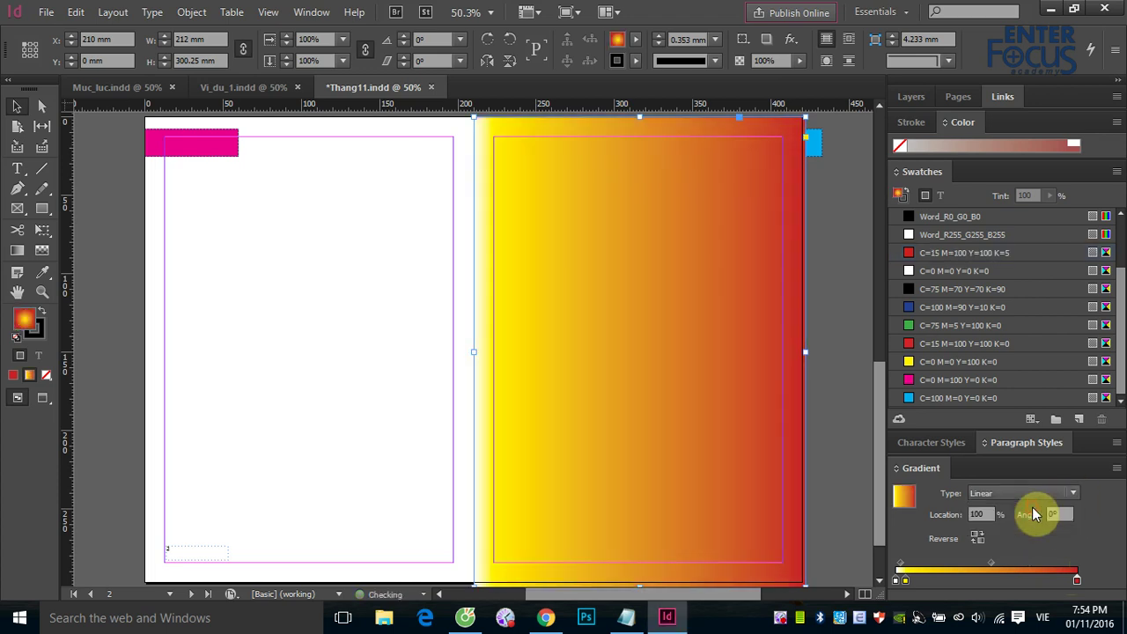
left_click(977, 537)
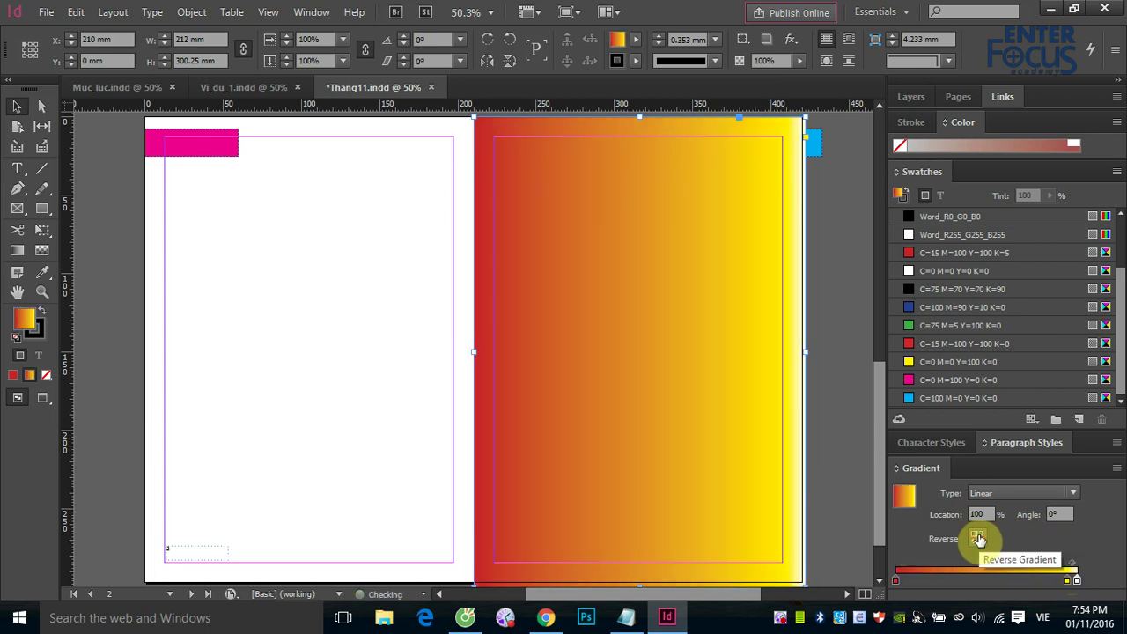
left_click(977, 538)
left_click(977, 537)
left_click(977, 538)
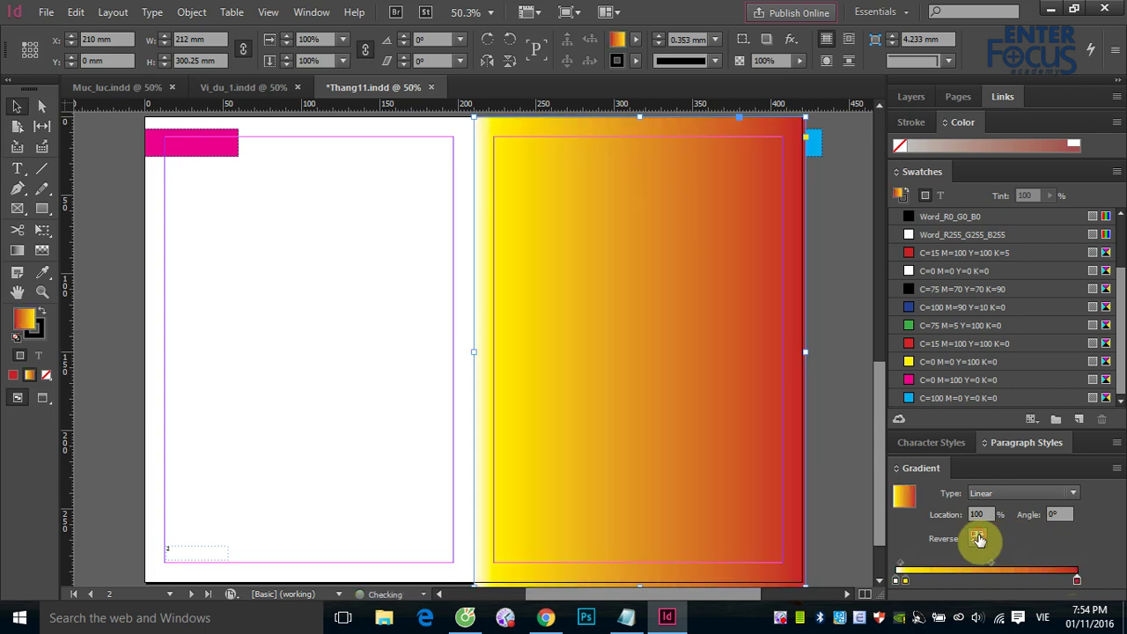
Set the angle of the page 3 rectangle's linear gradient to 90°.
left_click(1059, 514)
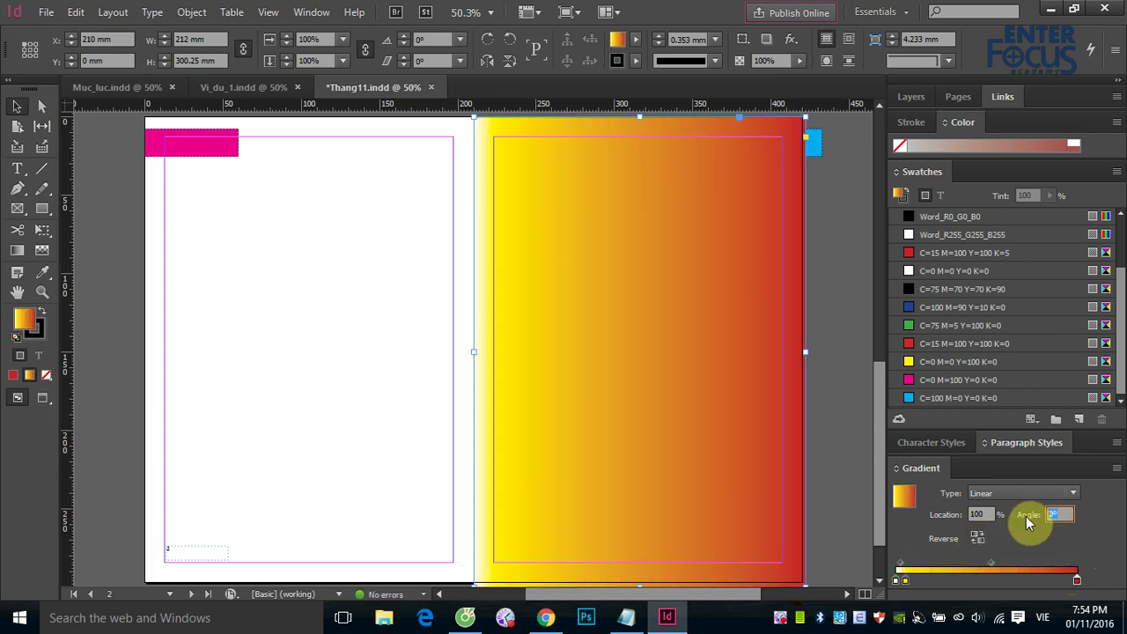
type("90")
key("Return")
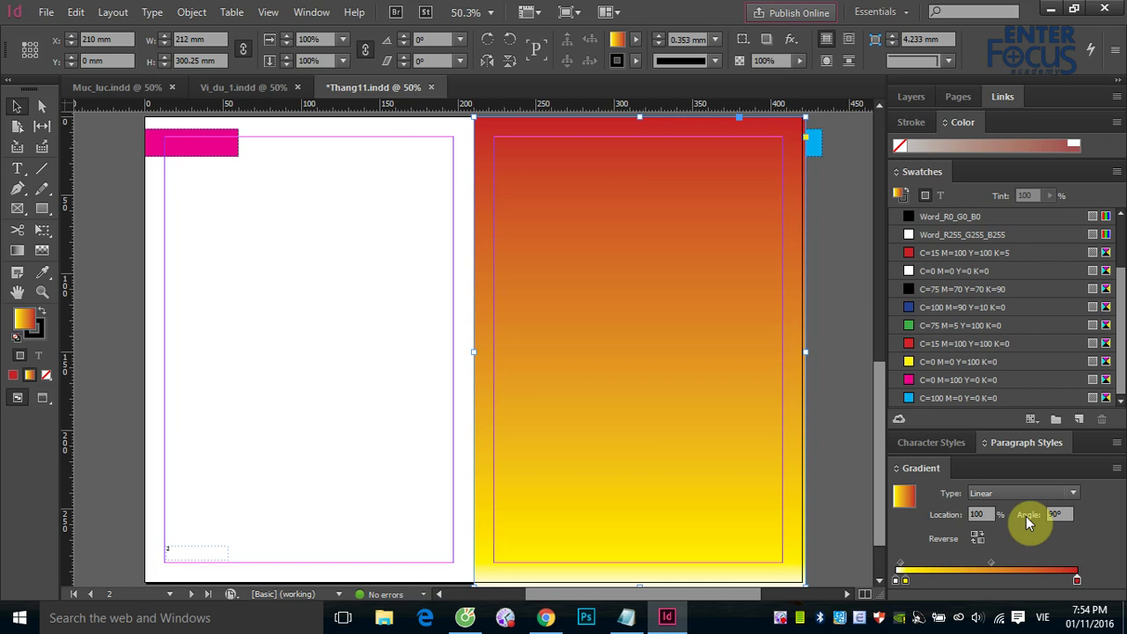
Fill the page 3 rectangle with the magenta C=0 M=100 Y=0 K=0 swatch and replace it with the last-used yellow-to-red gradient.
left_click(906, 380)
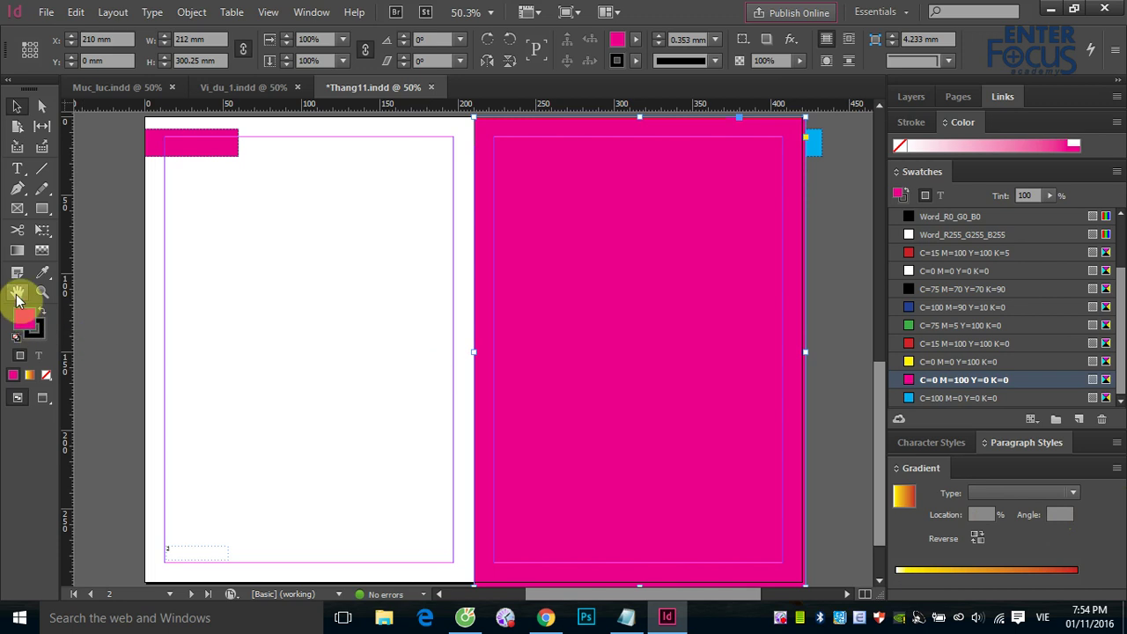
left_click(17, 250)
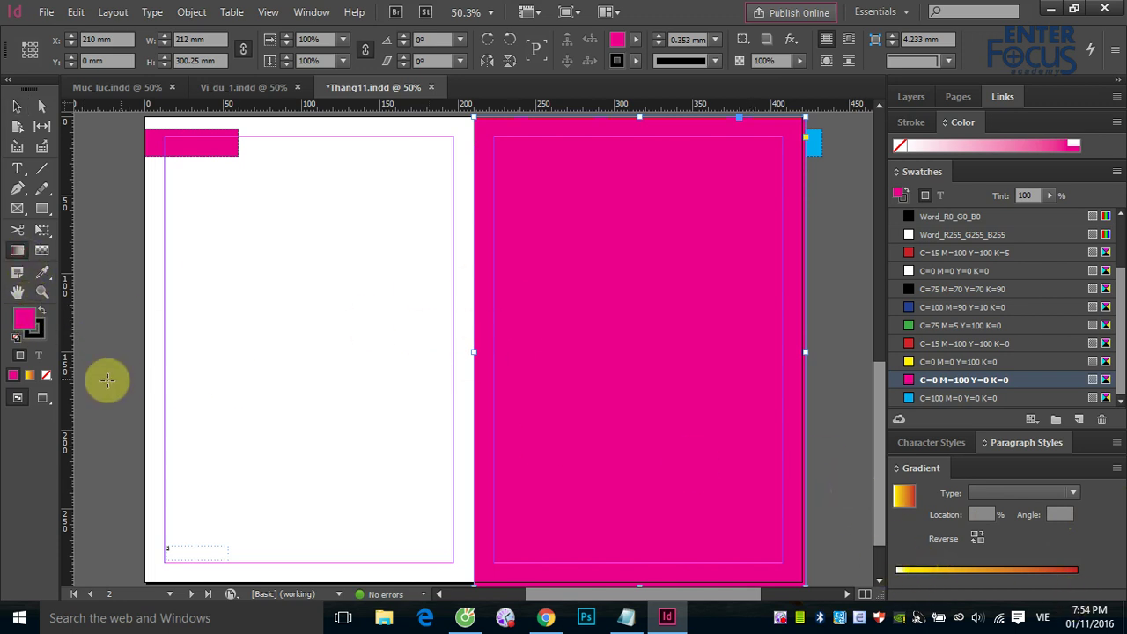
left_click(29, 376)
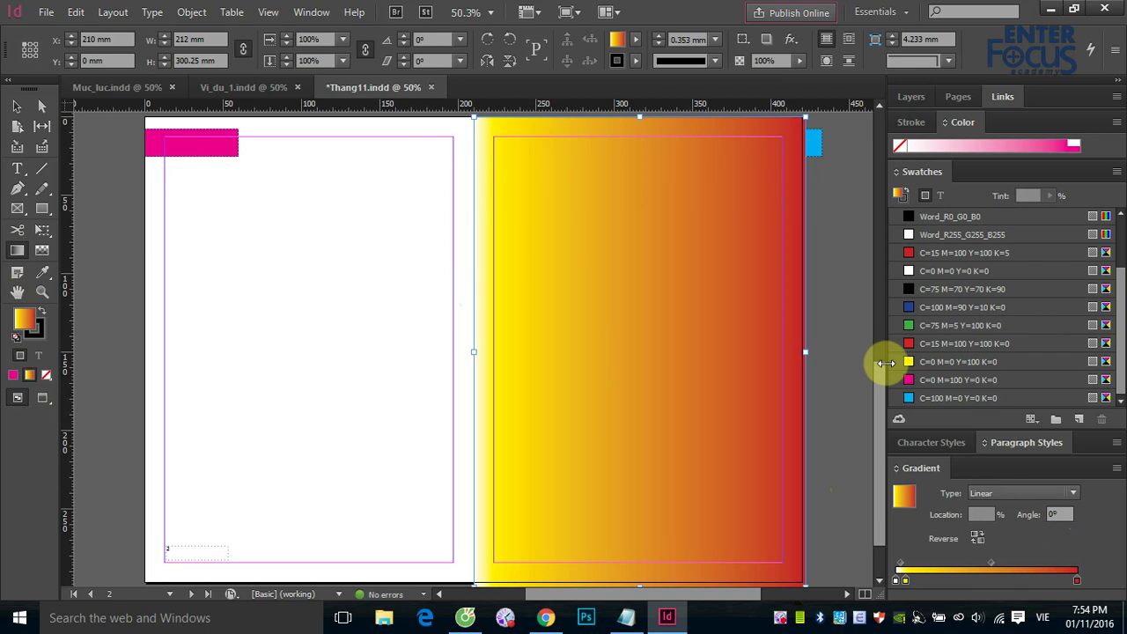
left_click(15, 106)
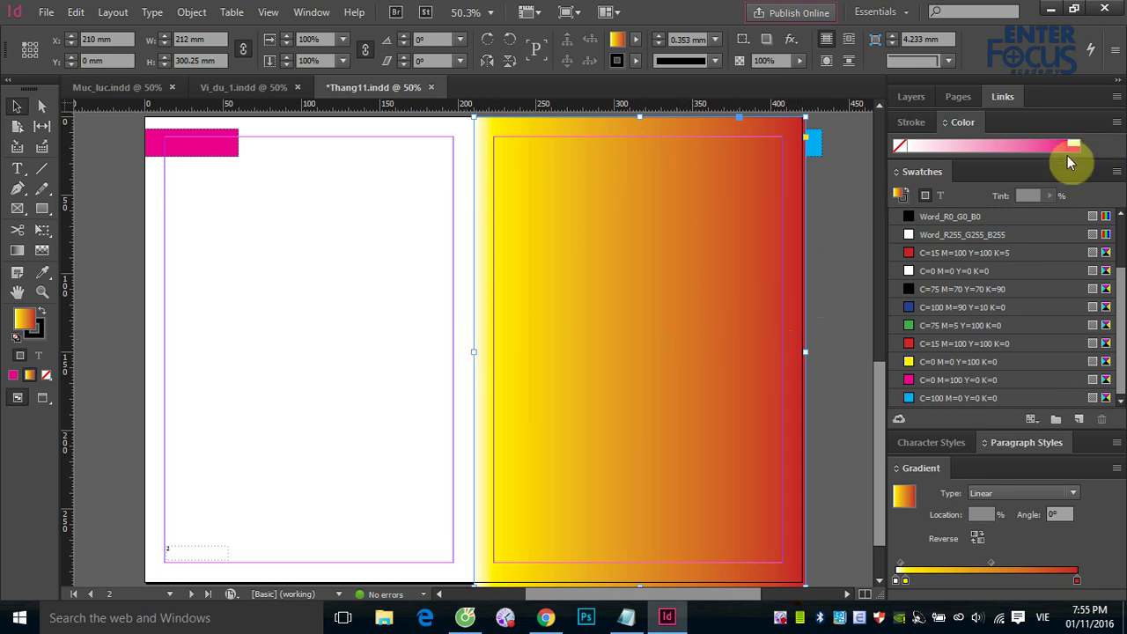
left_click(780, 619)
right_click(780, 618)
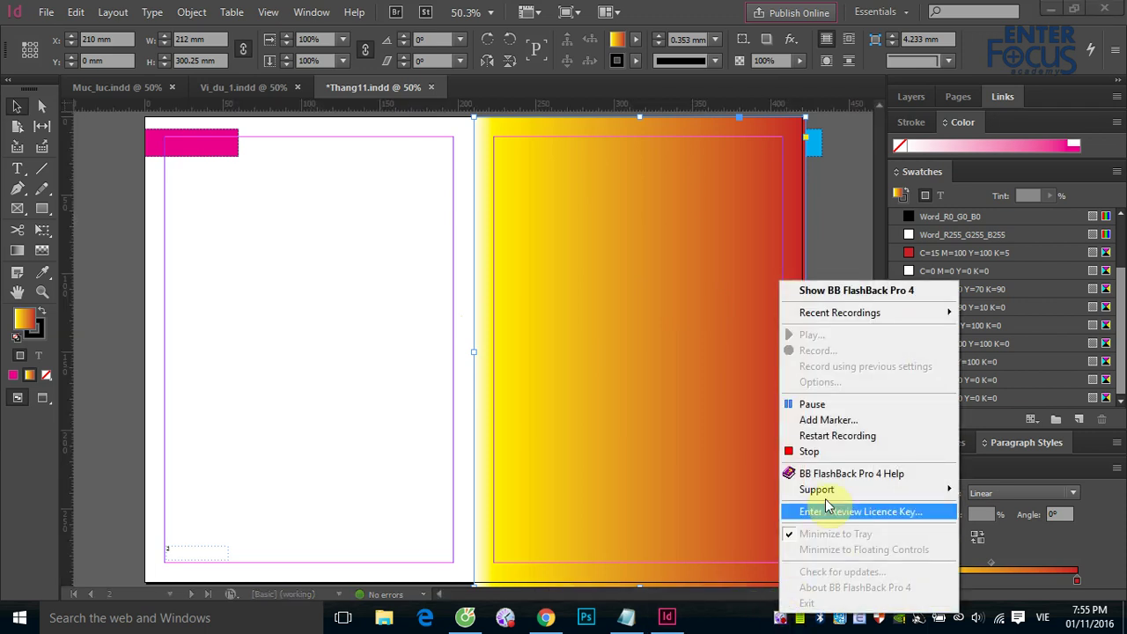